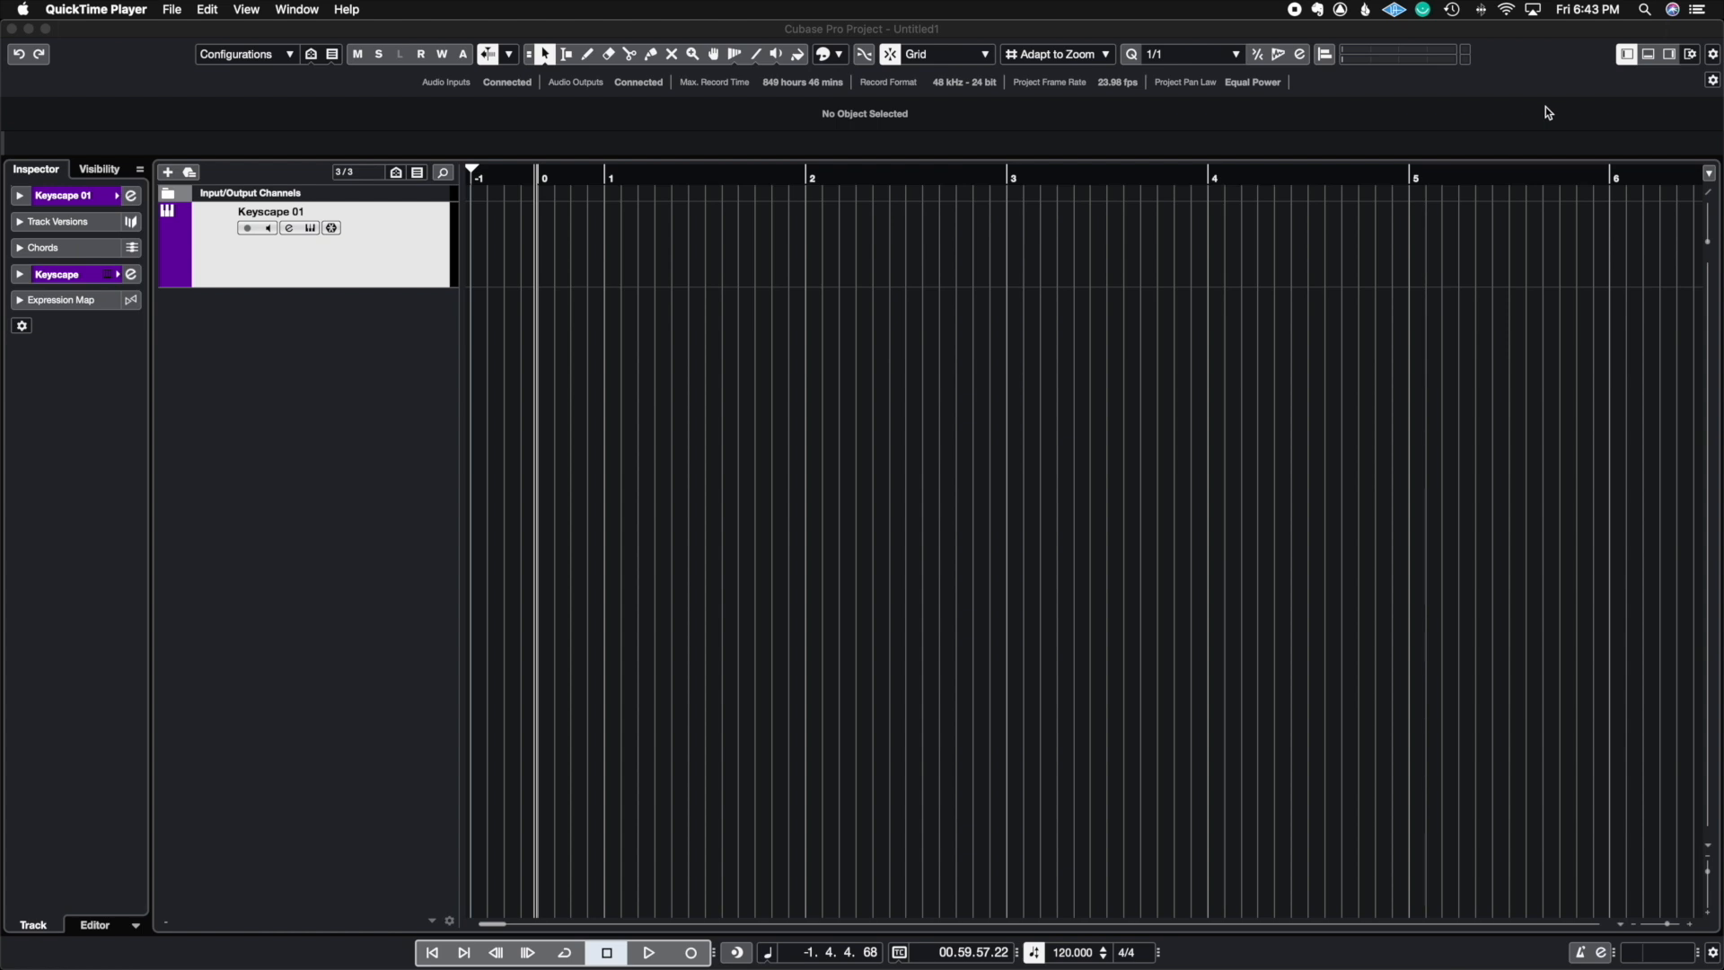
Expand the Keyscape 01 track's basic settings in the Inspector and solo the track
click(1626, 55)
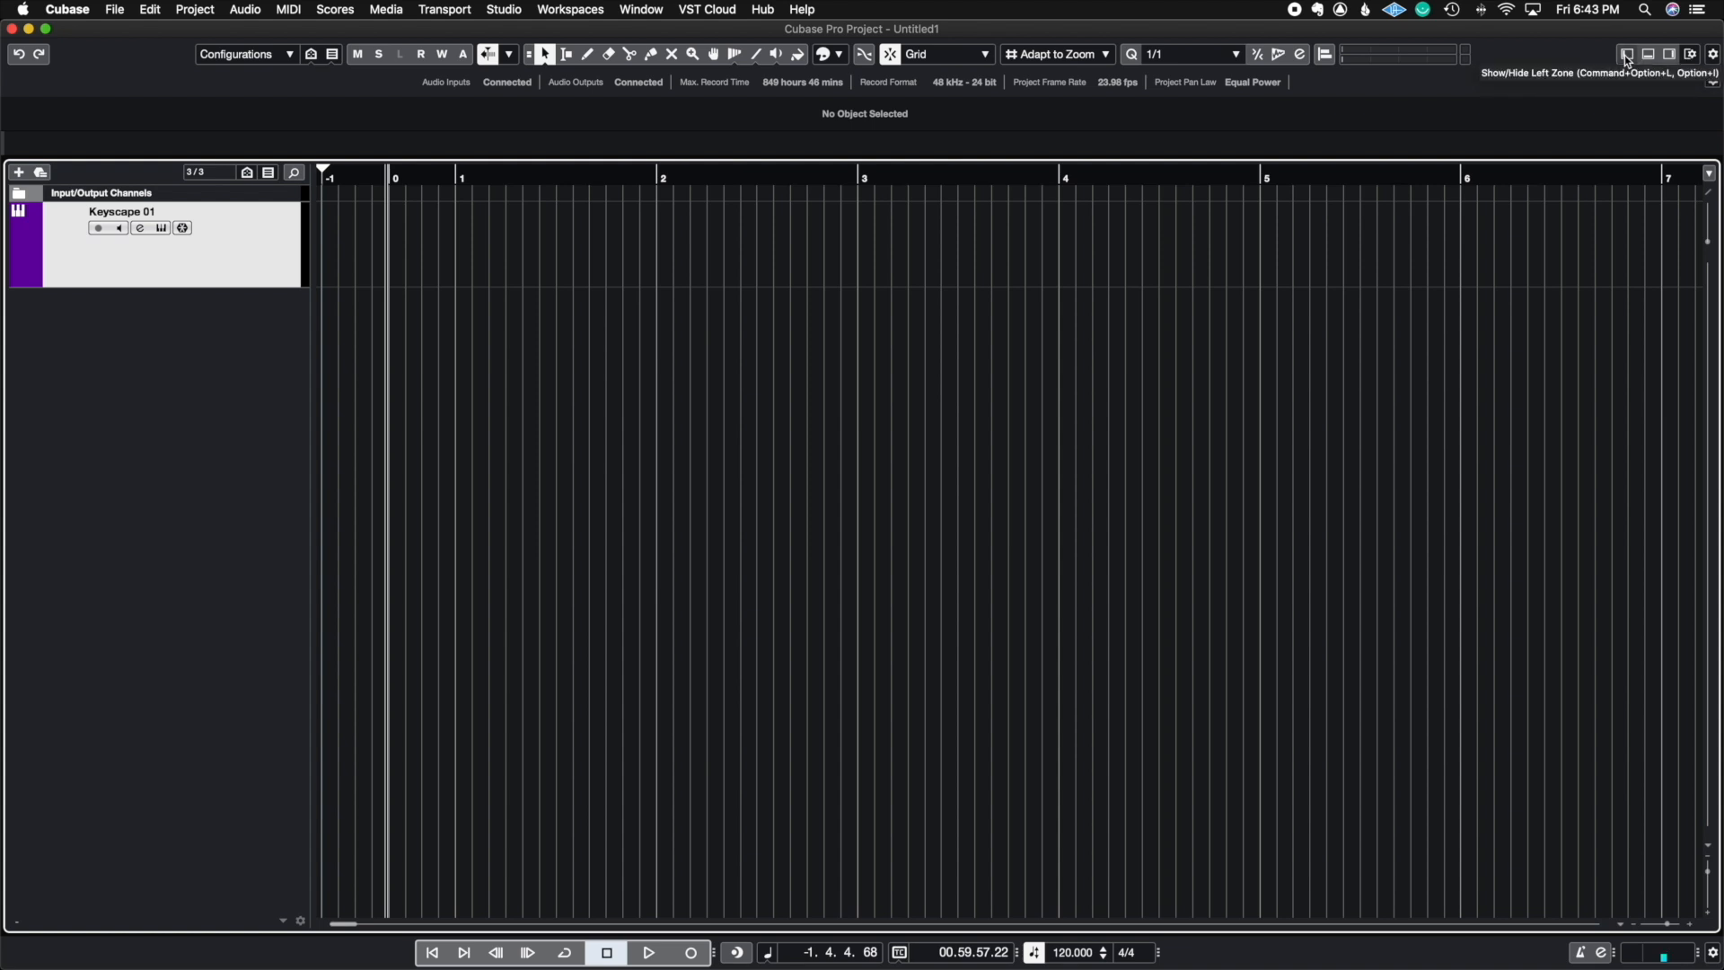
click(1631, 57)
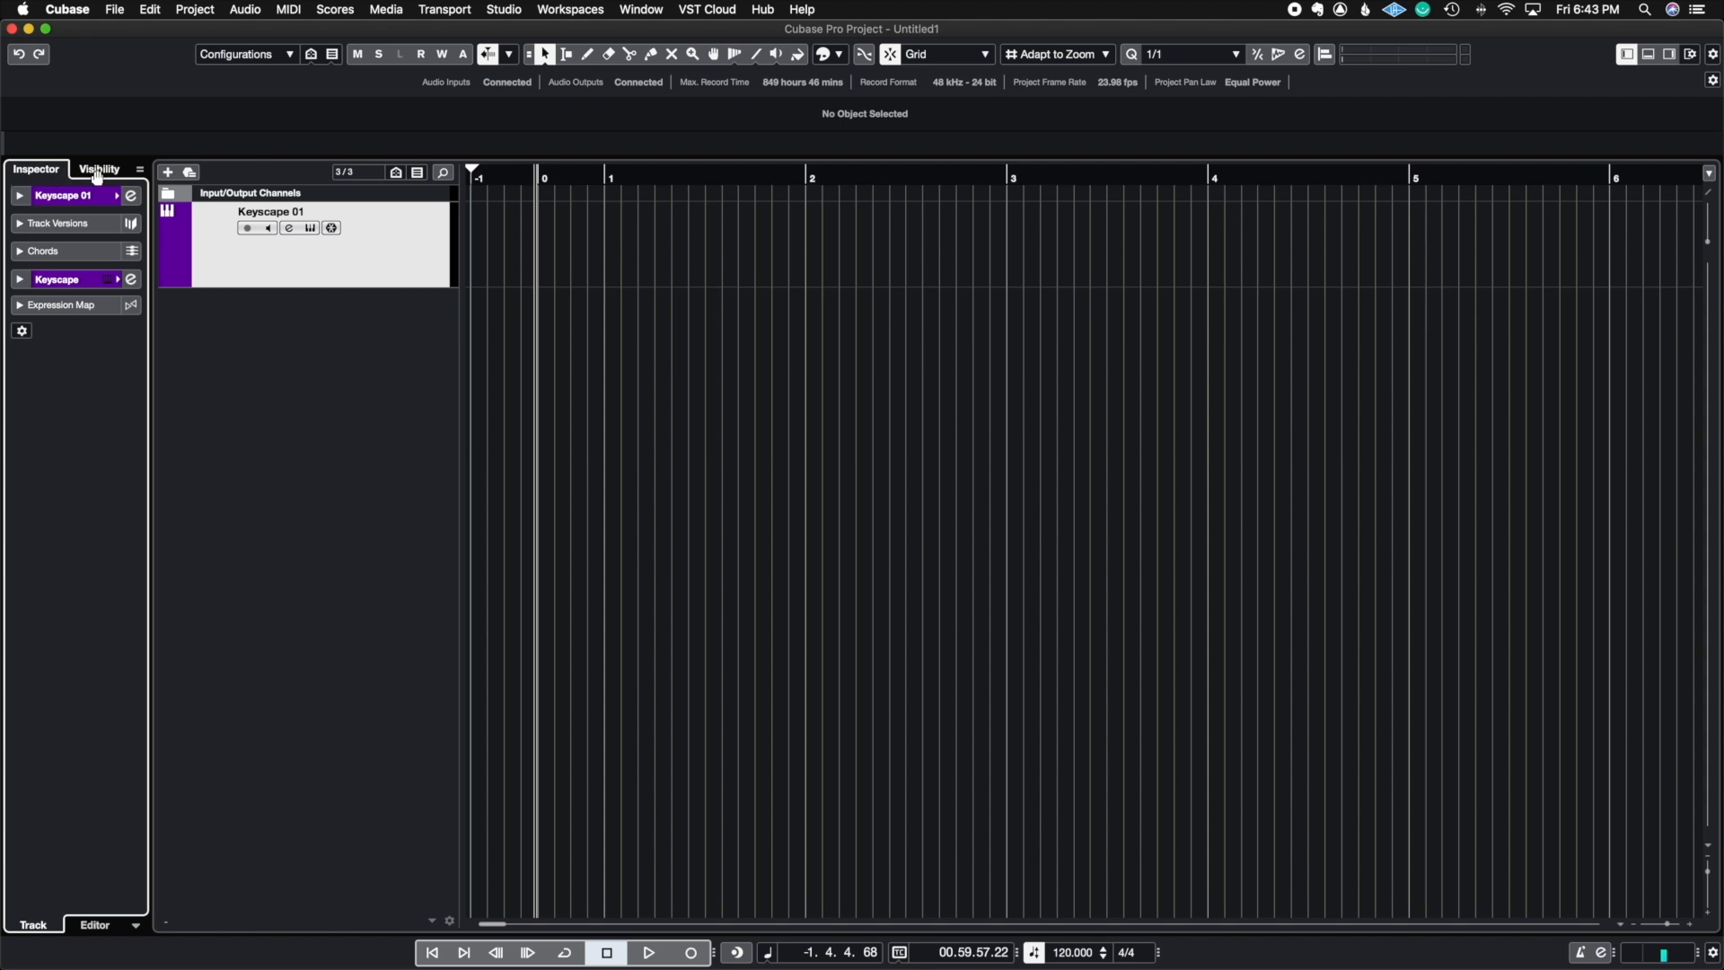
click(21, 195)
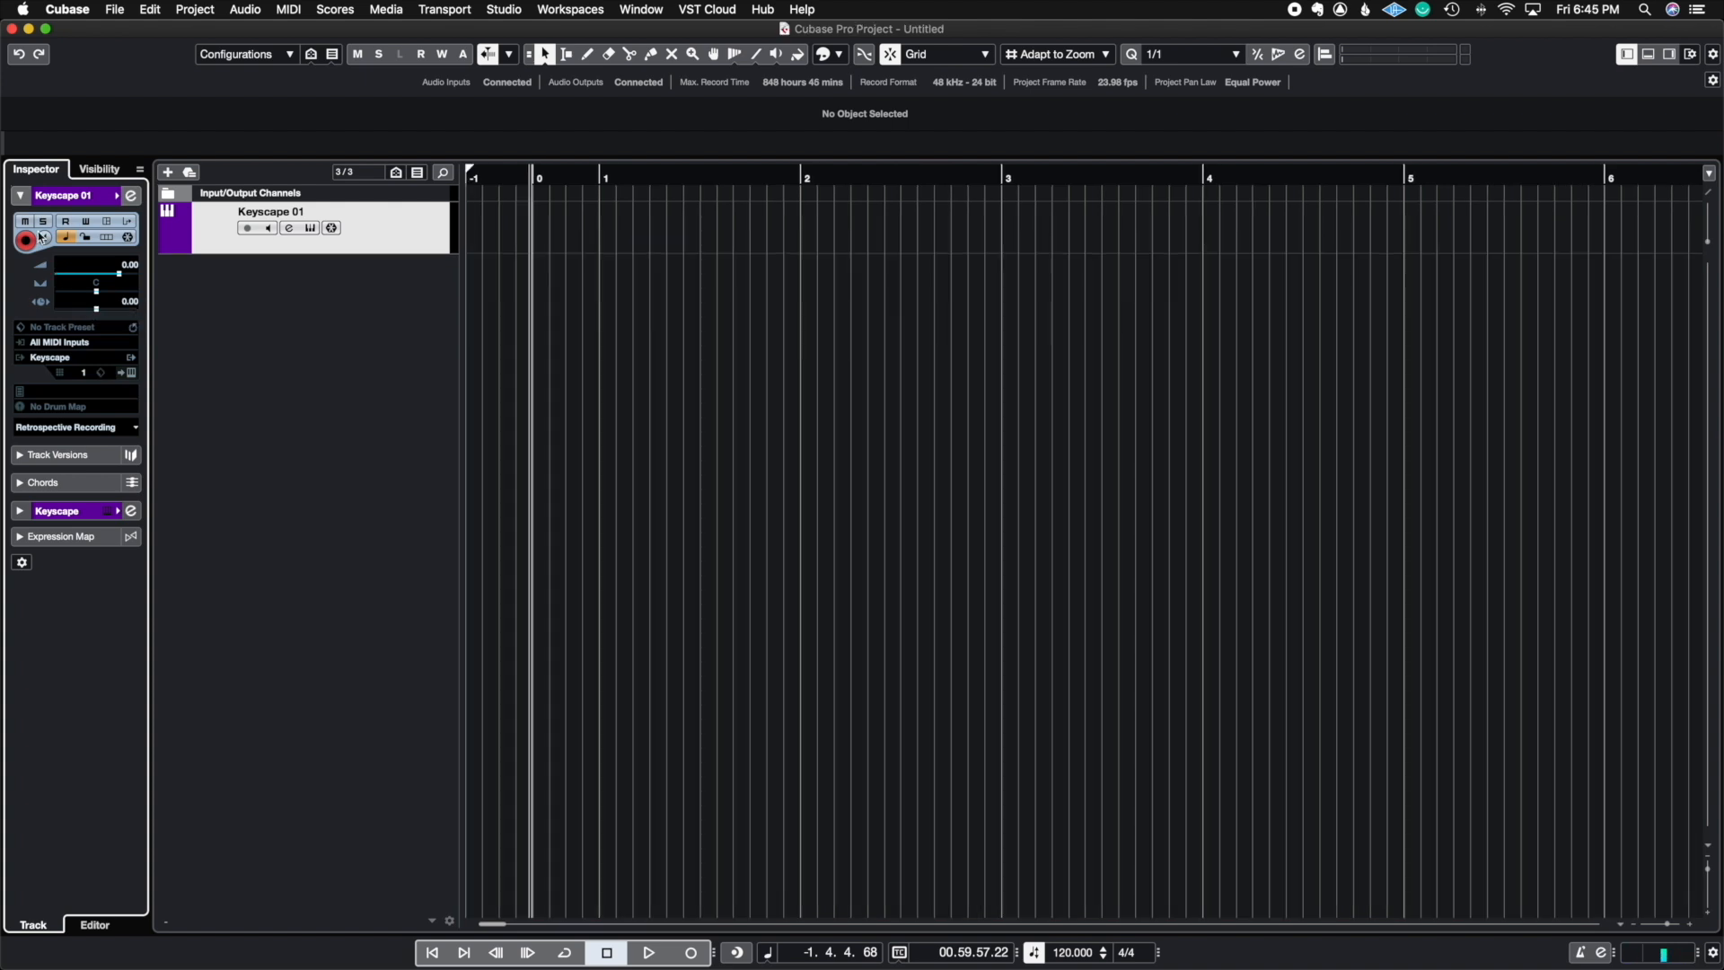
click(26, 223)
click(27, 222)
click(43, 221)
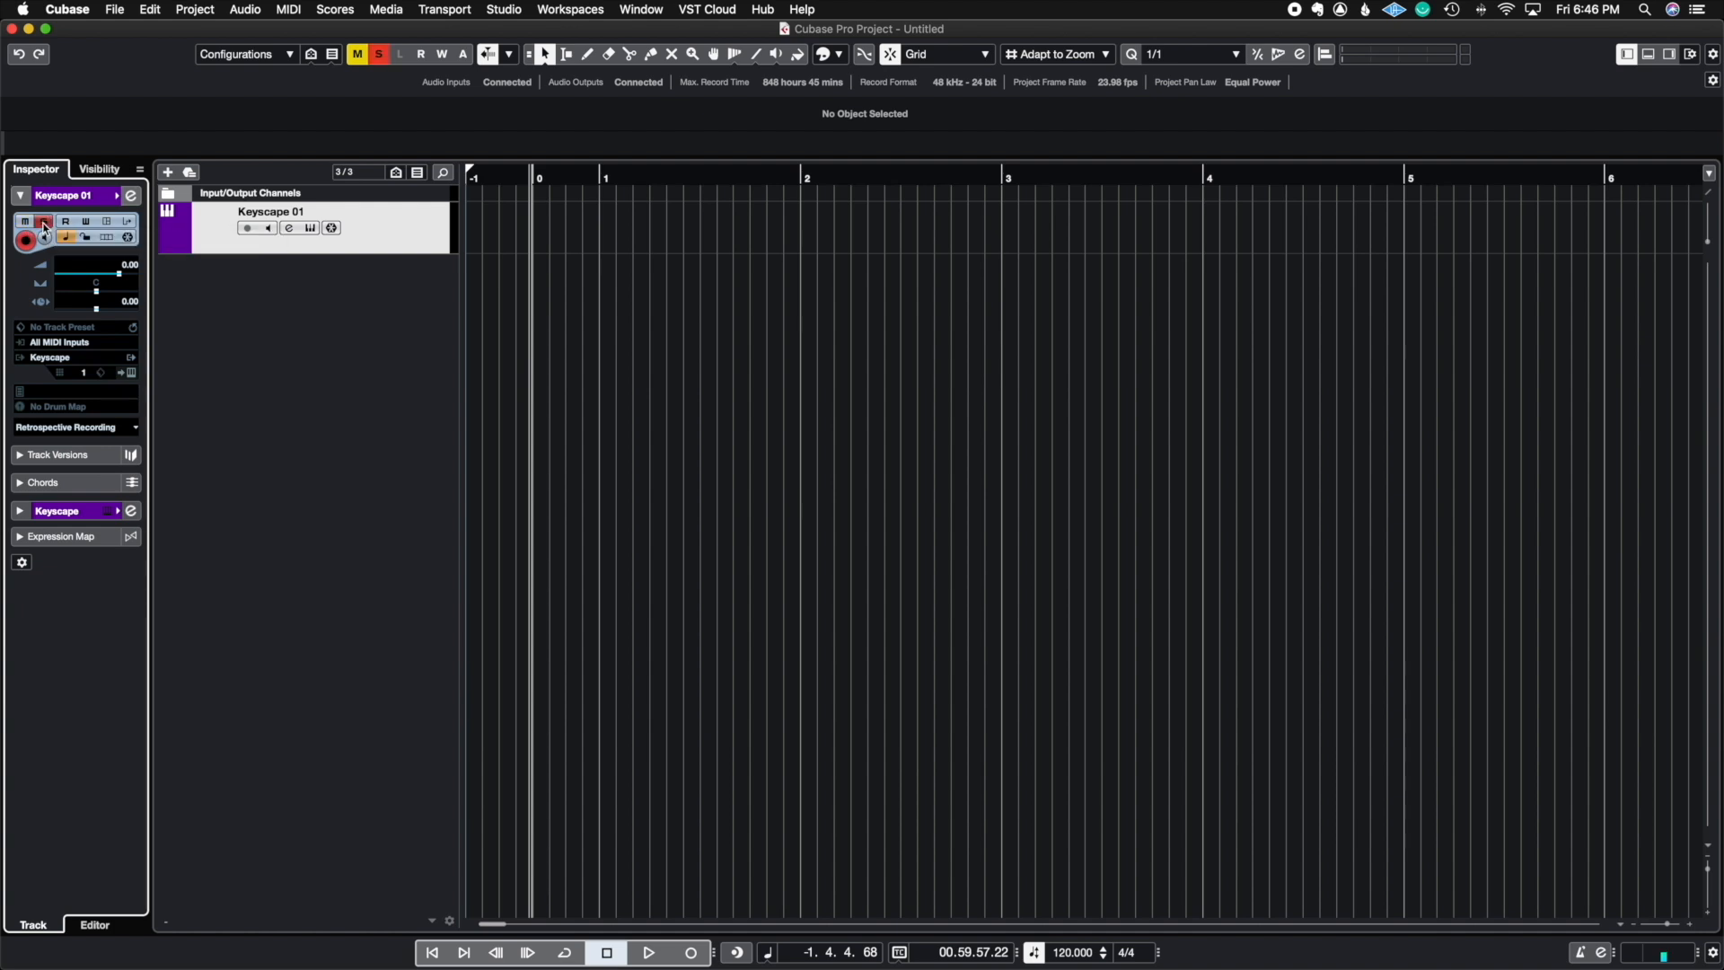
Open the Keyscape instrument's interface from the track controls to view it and close it again
click(107, 225)
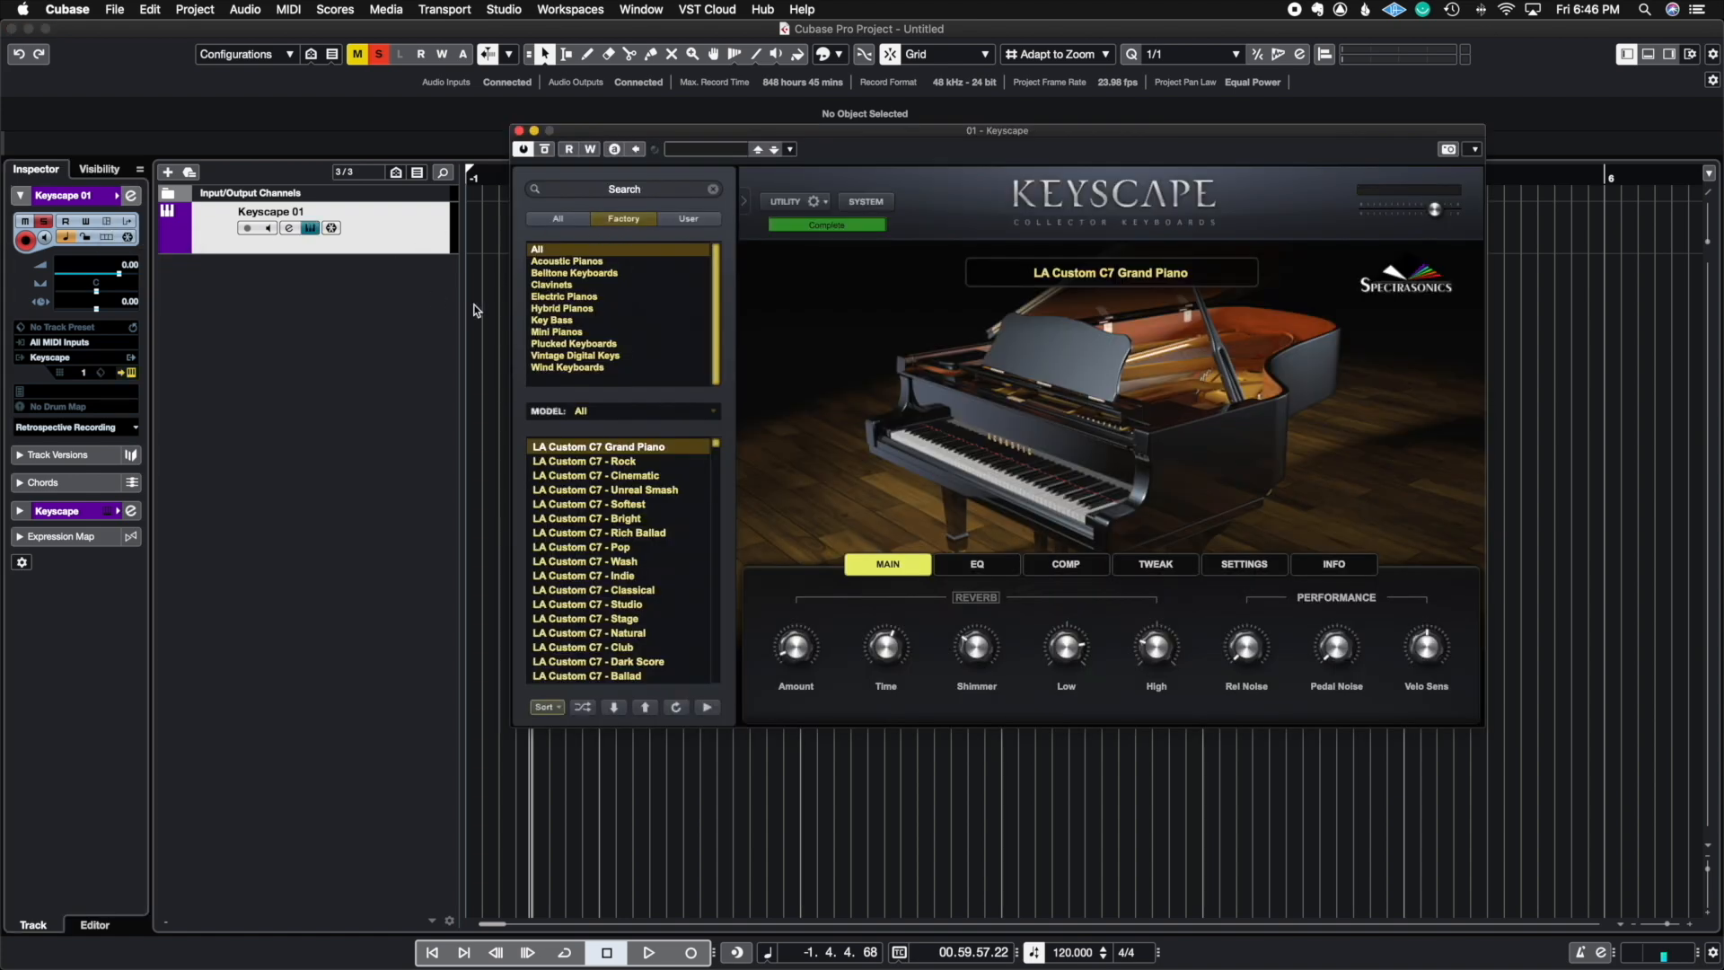
click(519, 130)
click(107, 222)
click(519, 130)
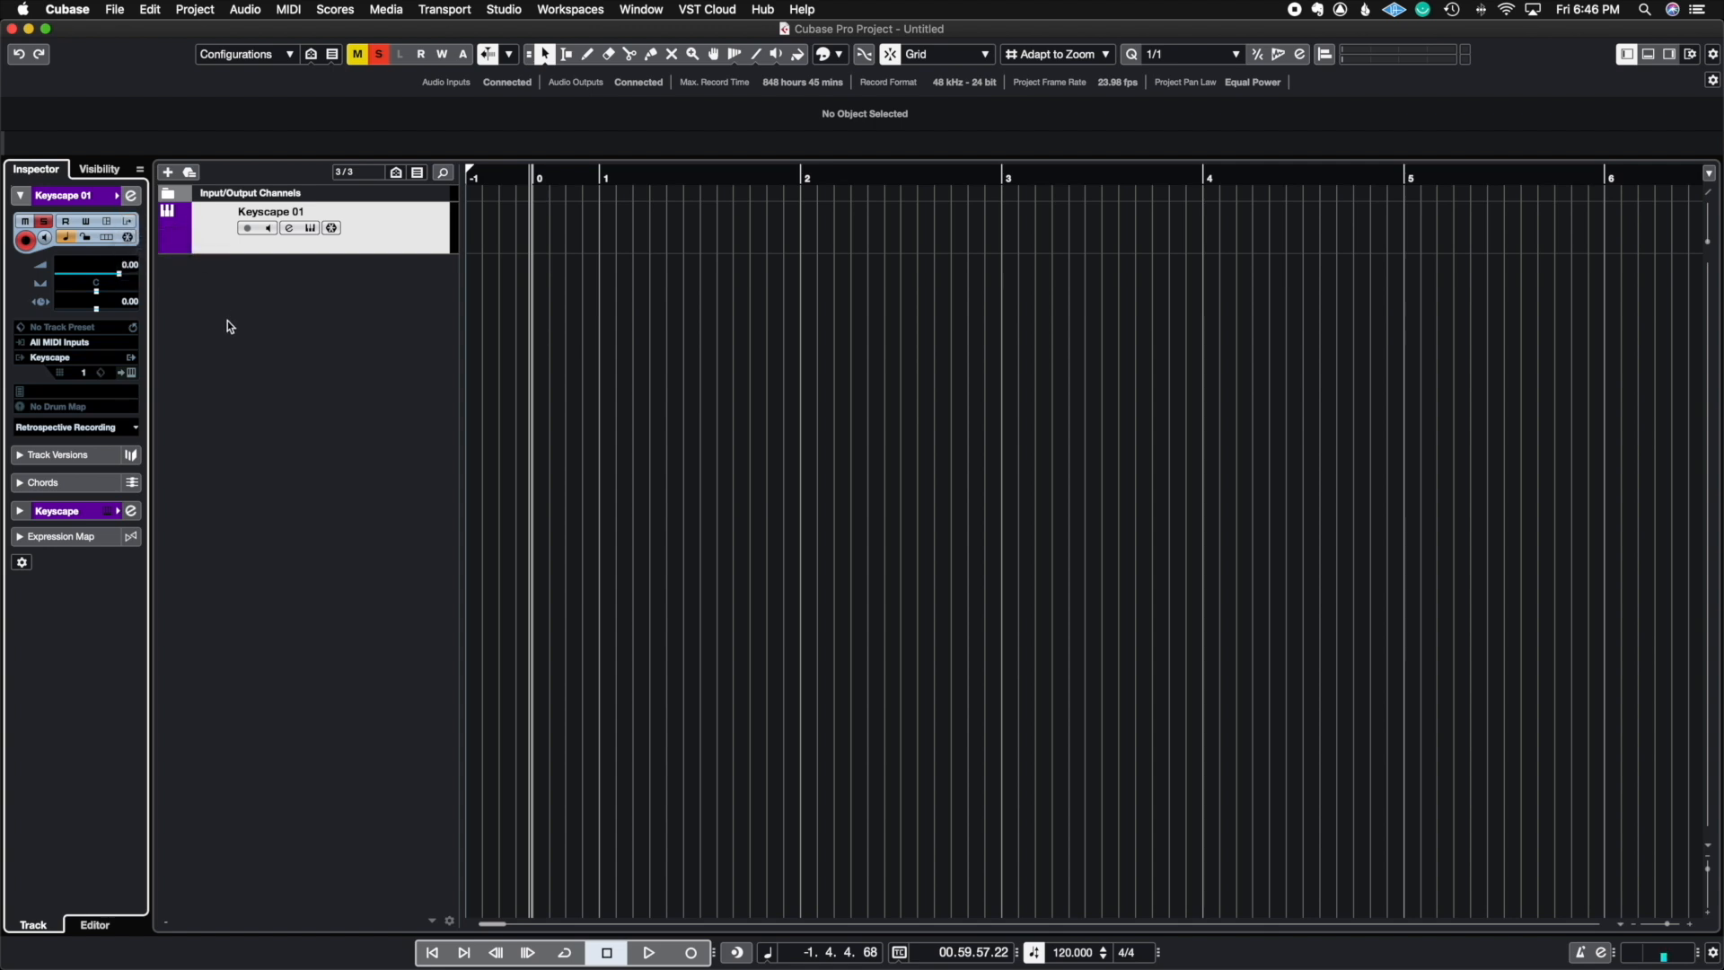
Try the Keyscape 01 track's record, monitor, time base, lock and lane toggles, returning them to their original state
click(26, 241)
click(46, 239)
click(47, 241)
click(69, 238)
click(69, 238)
click(87, 238)
click(107, 238)
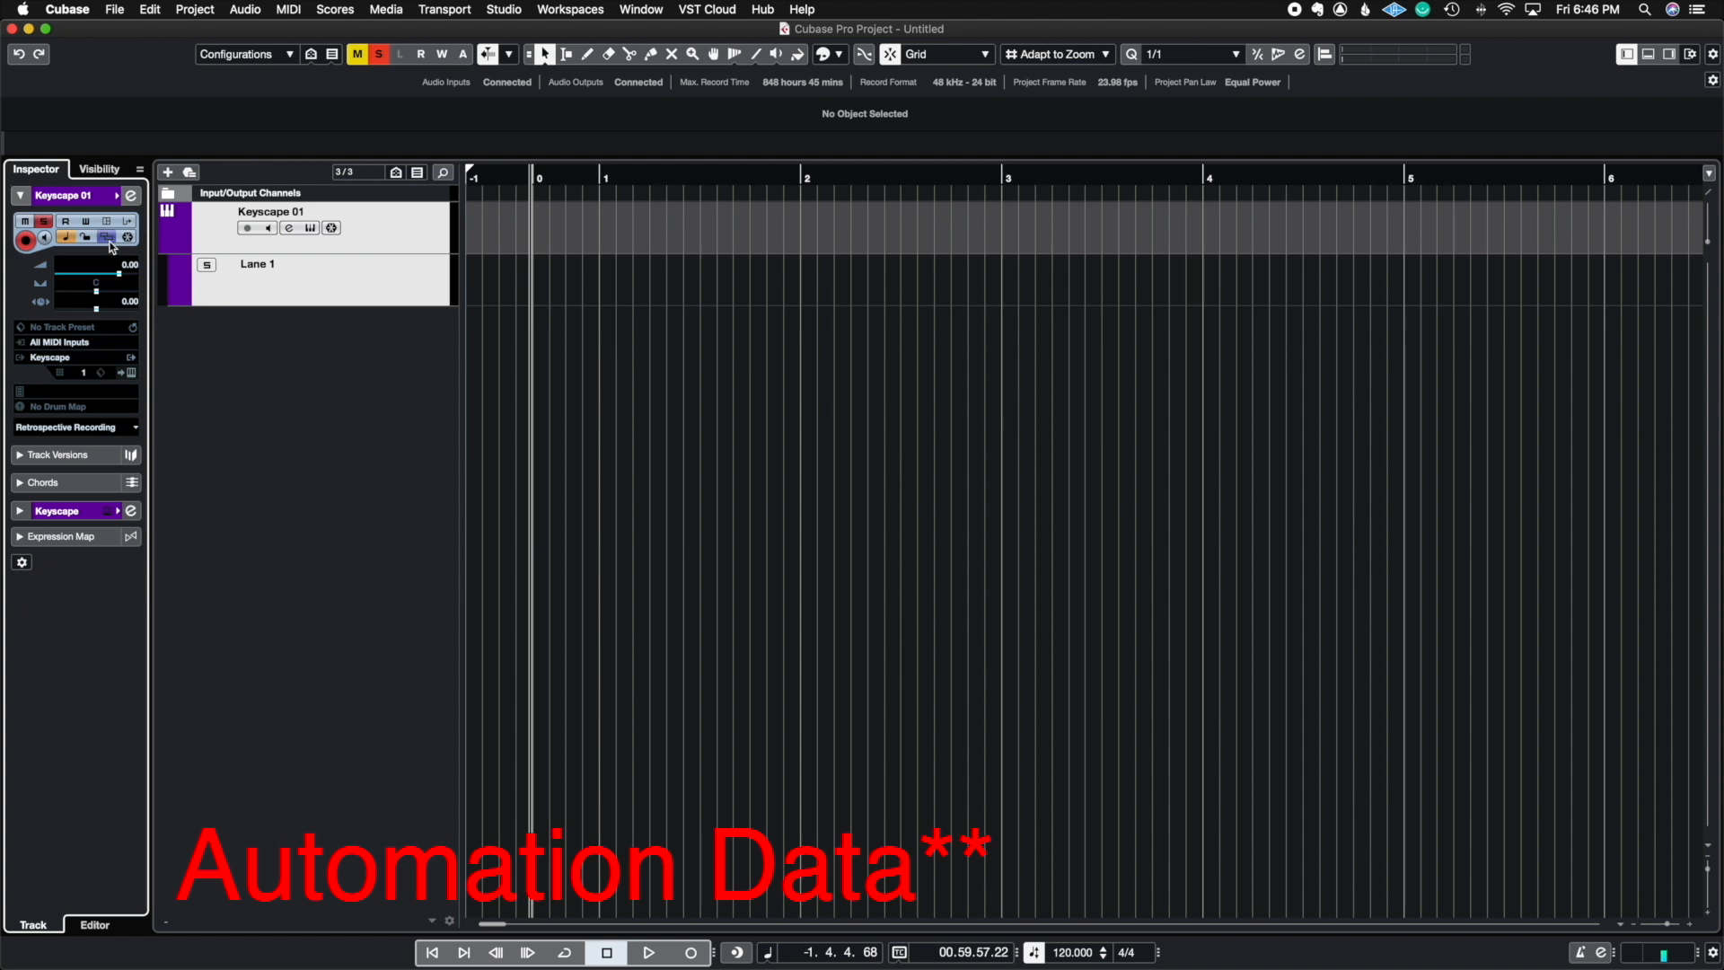
click(109, 238)
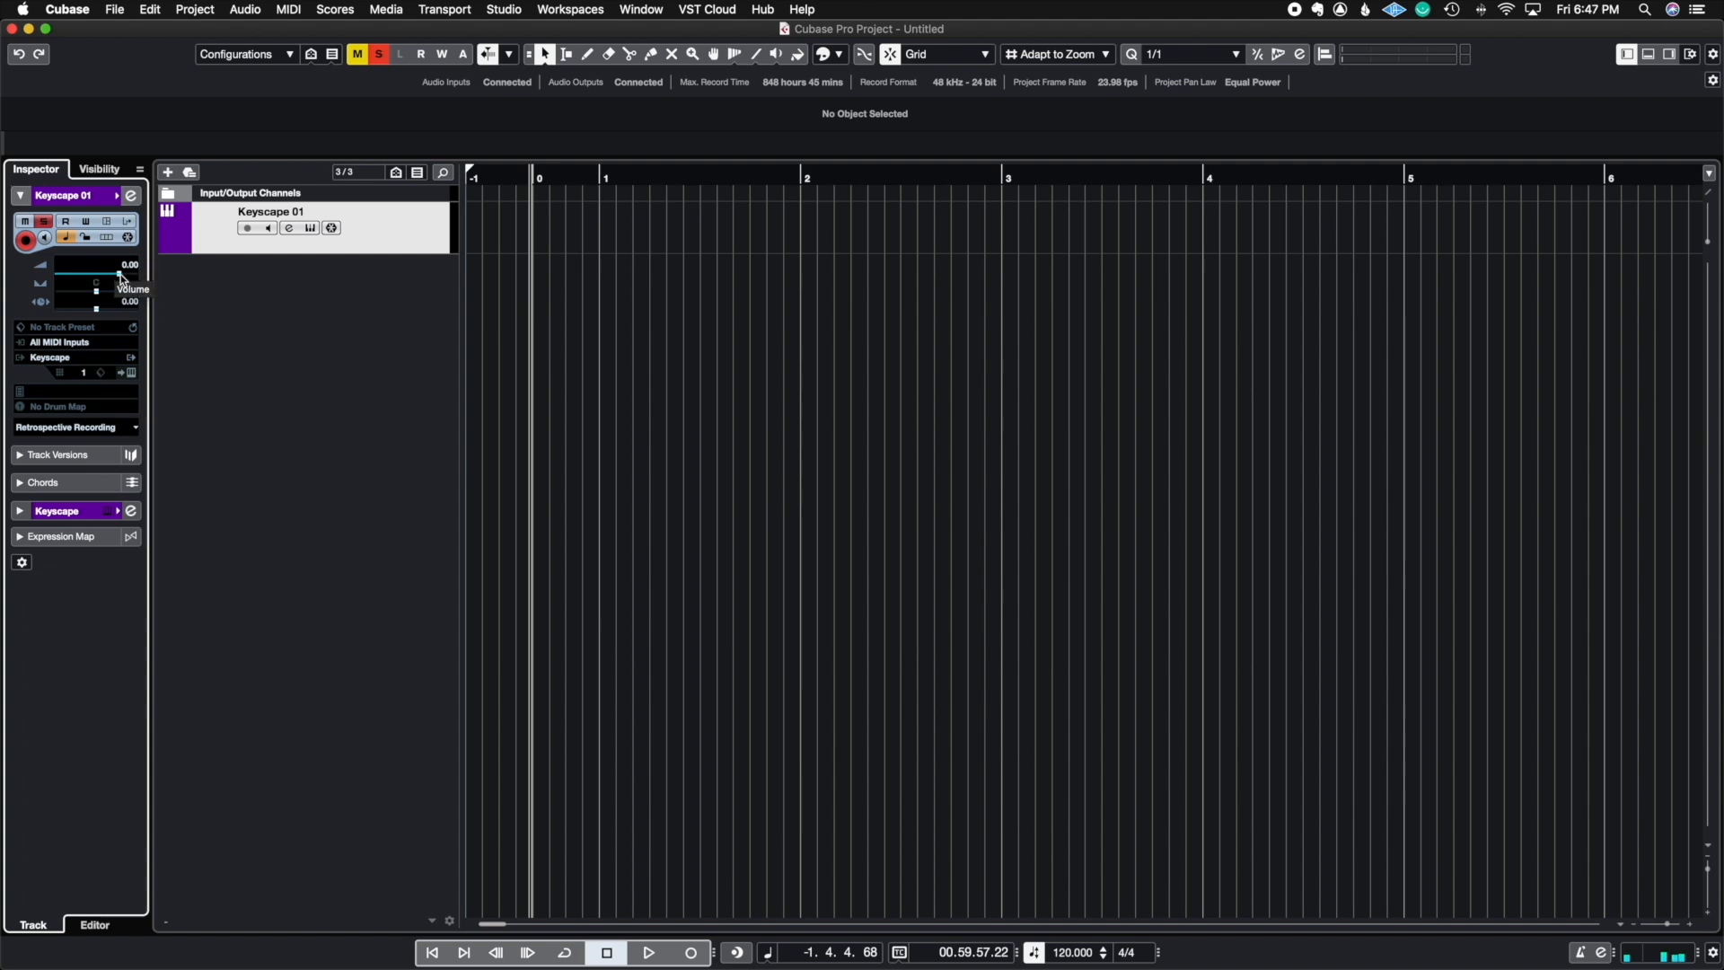
Lower the Keyscape 01 track's volume to -0.25 and check its MIDI input and instrument settings
drag(121, 275, 123, 283)
click(79, 348)
click(78, 342)
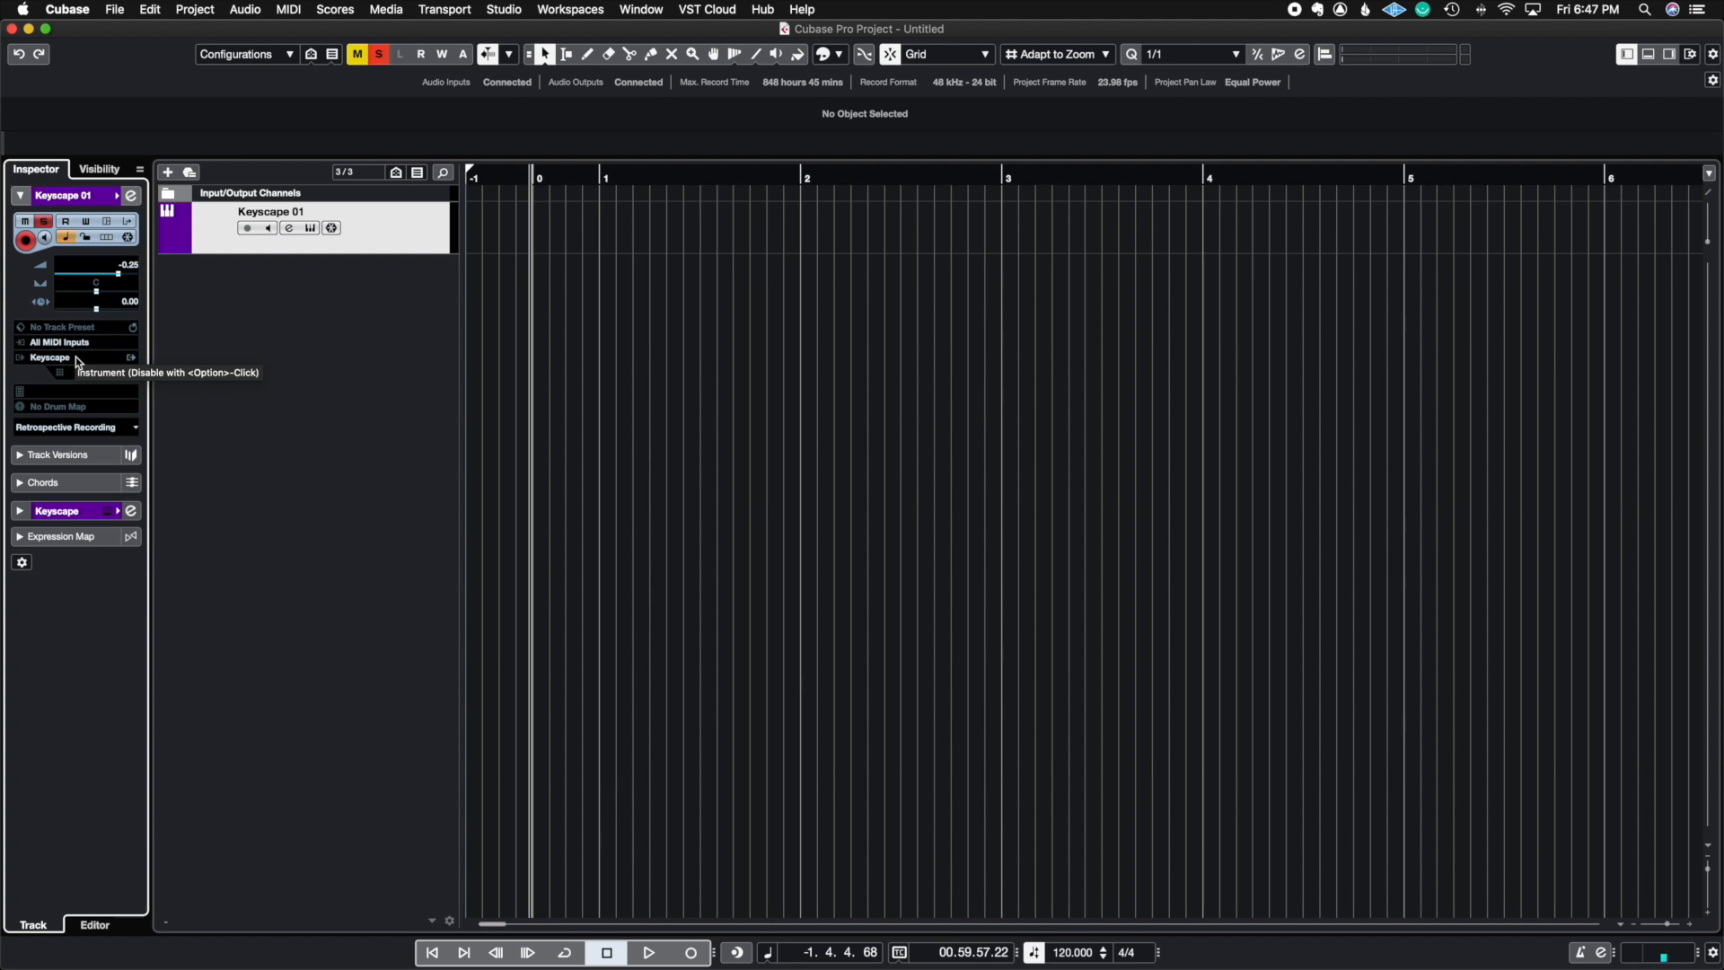
click(72, 362)
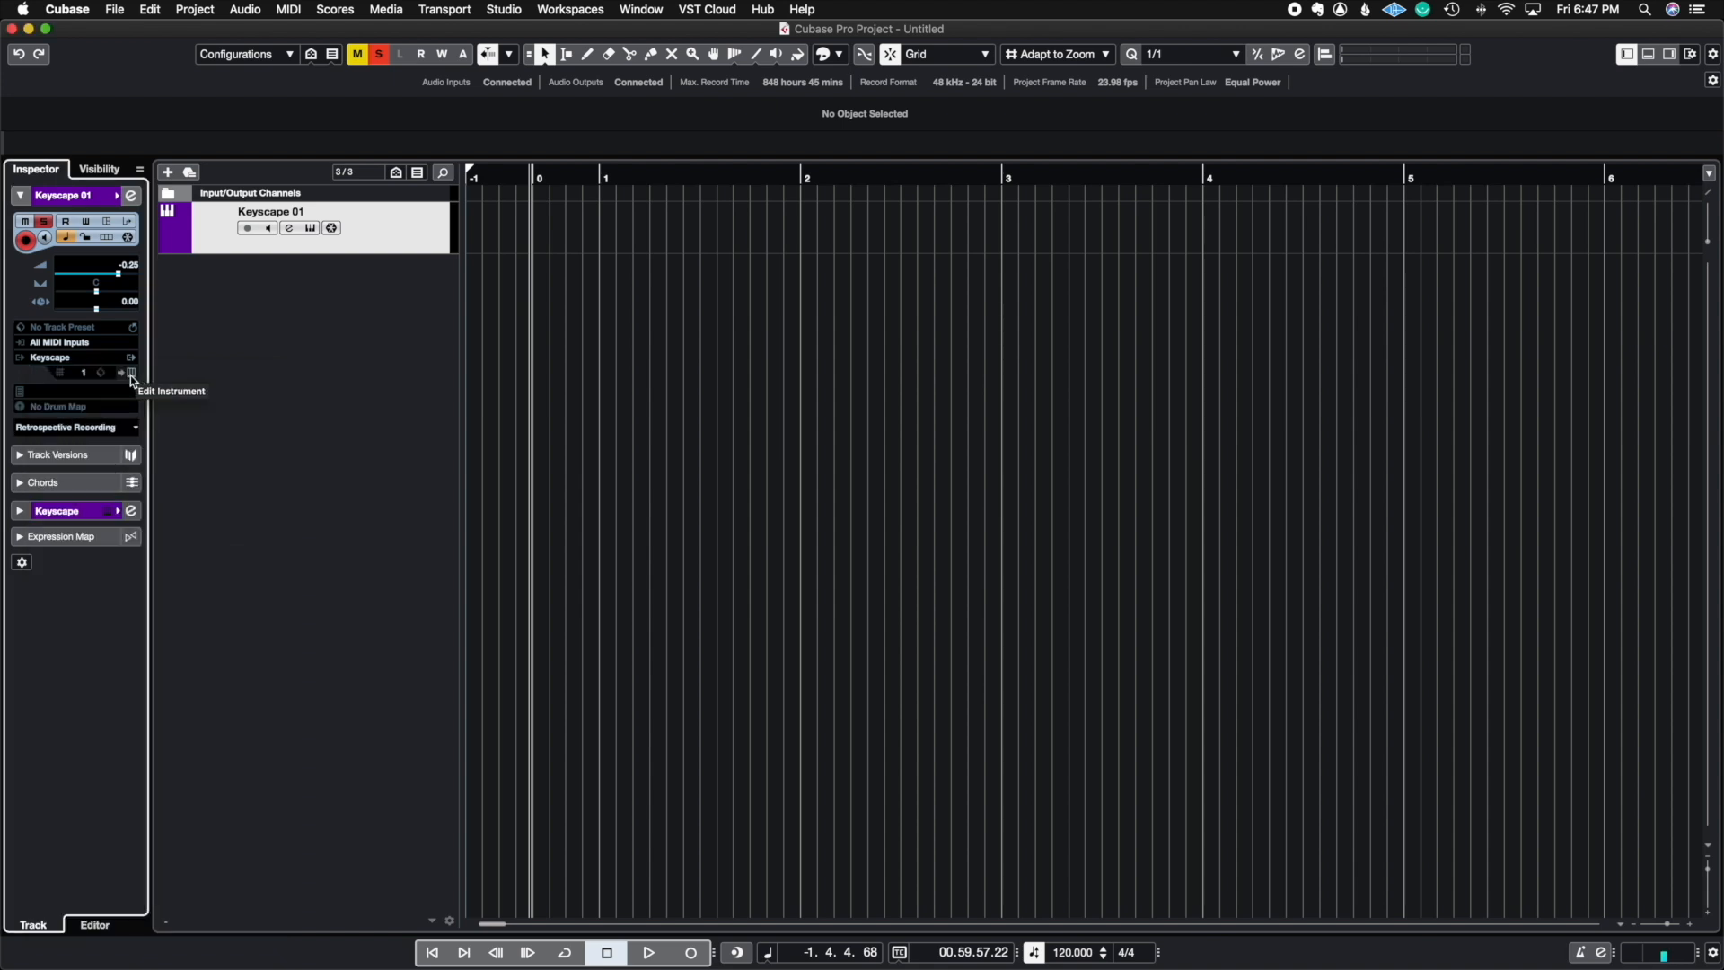
click(131, 373)
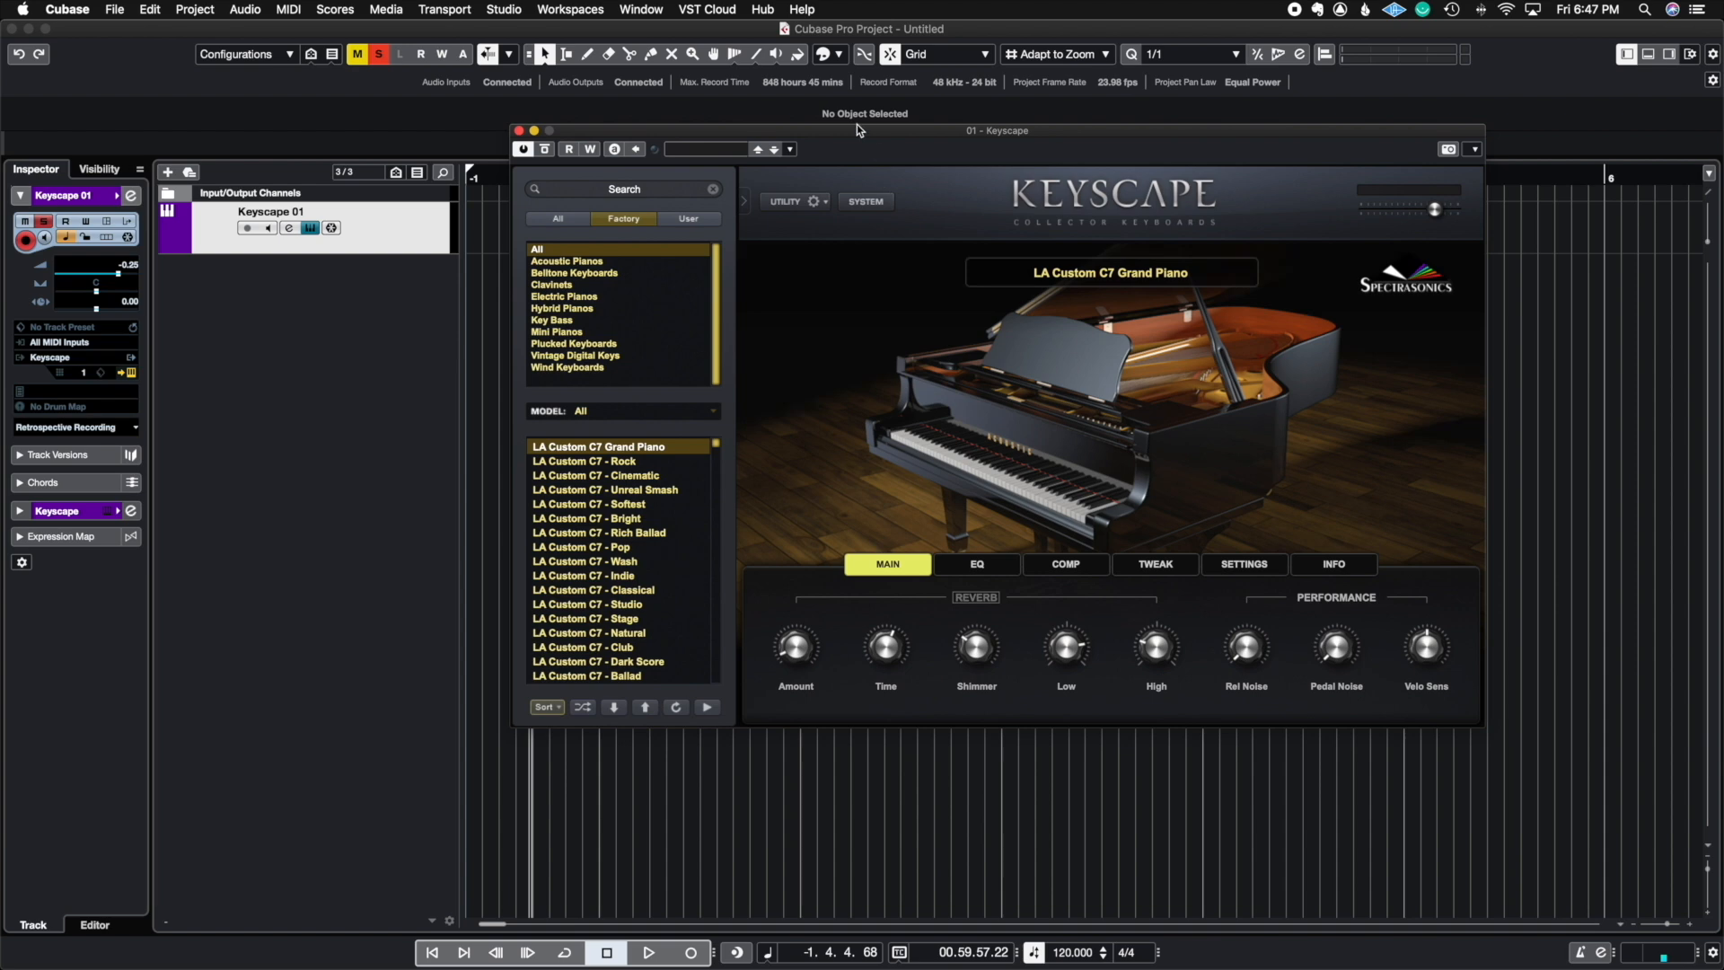
click(519, 130)
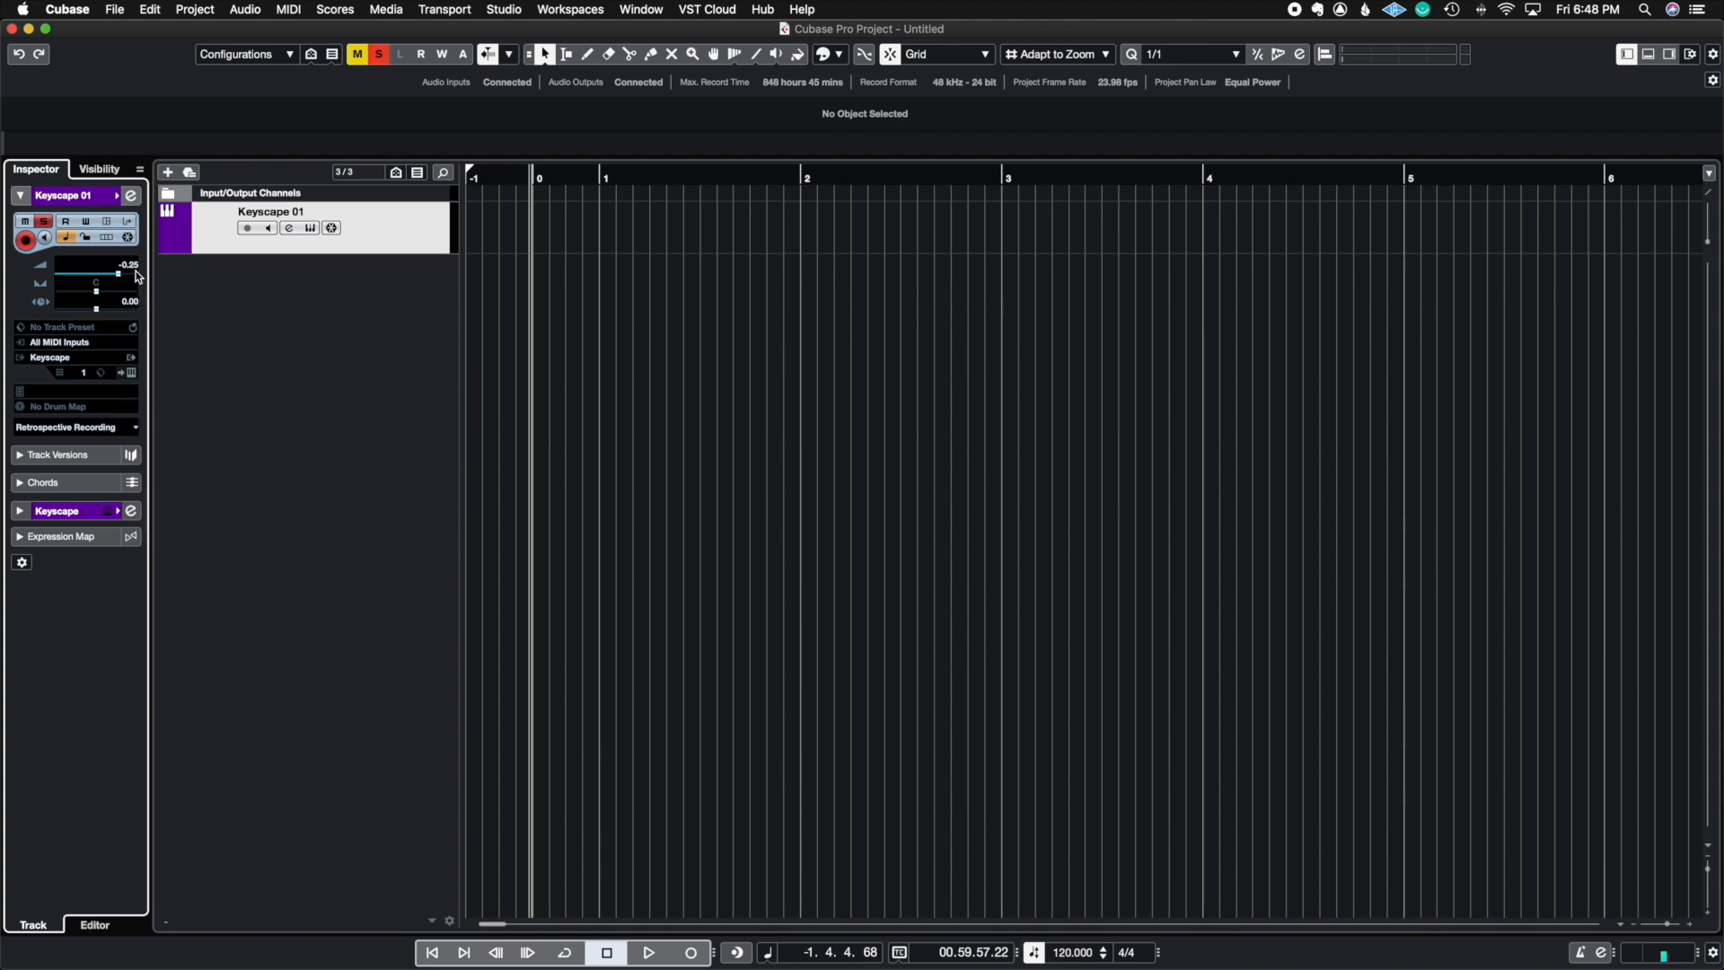
Examine the Keyscape 01 channel settings, including the equalizer, channel strip, sends, cue sends and output routing
click(134, 197)
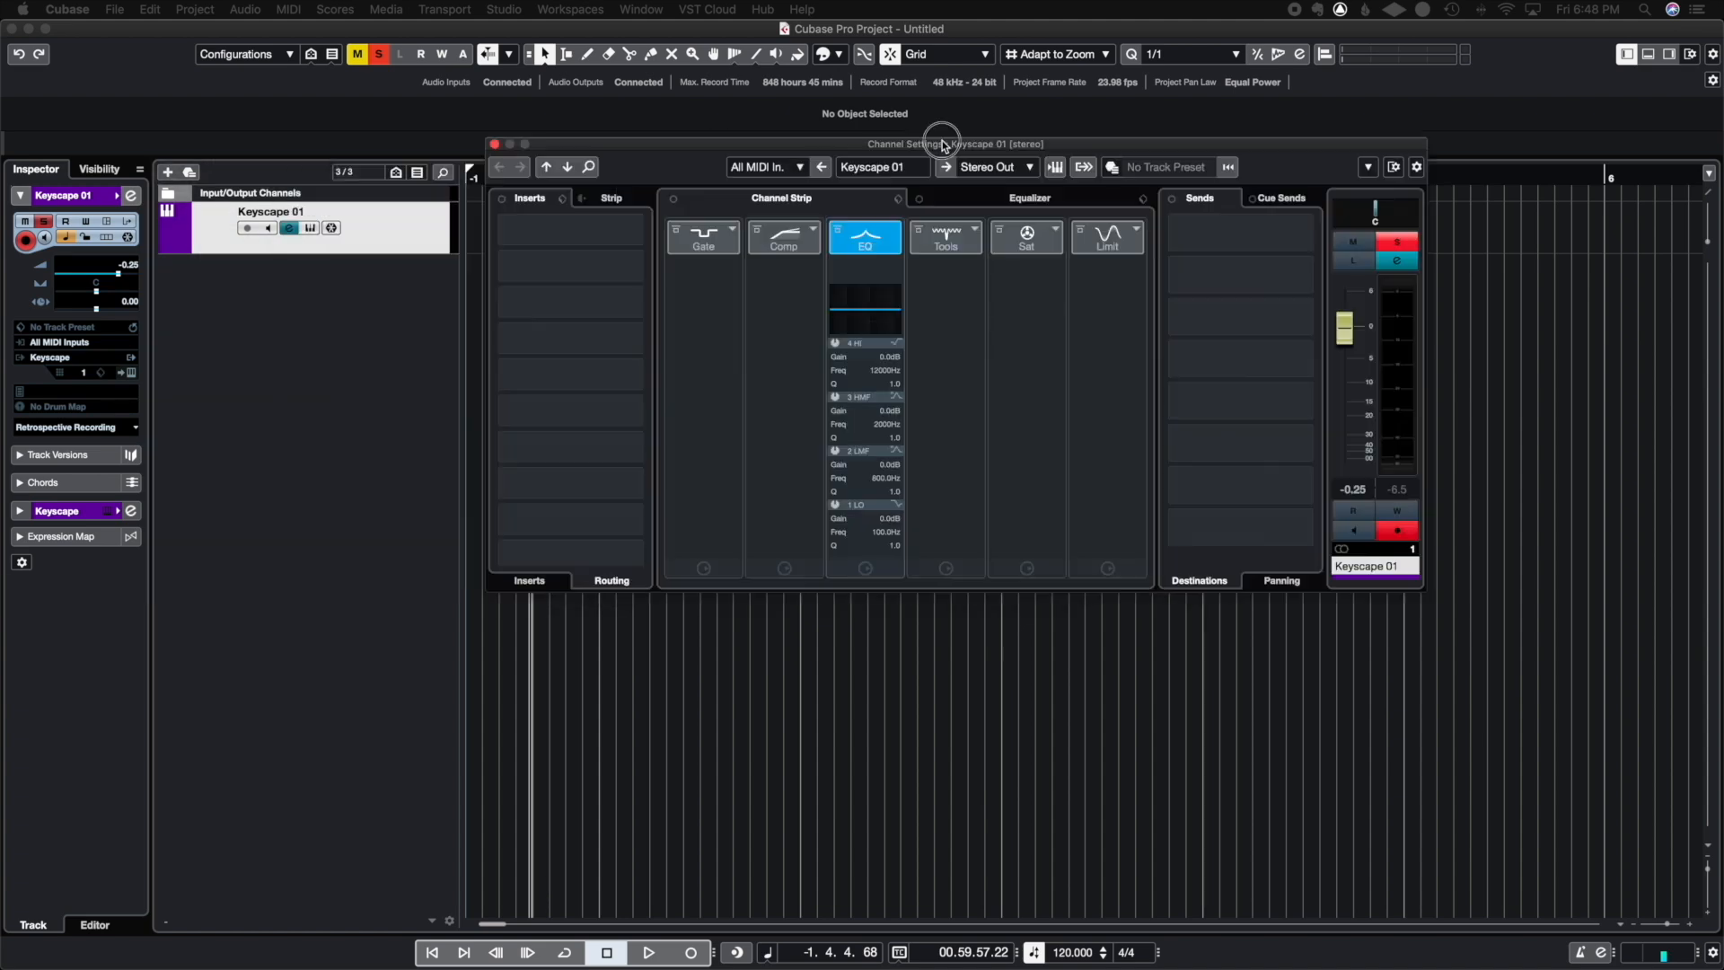
drag(902, 186, 869, 219)
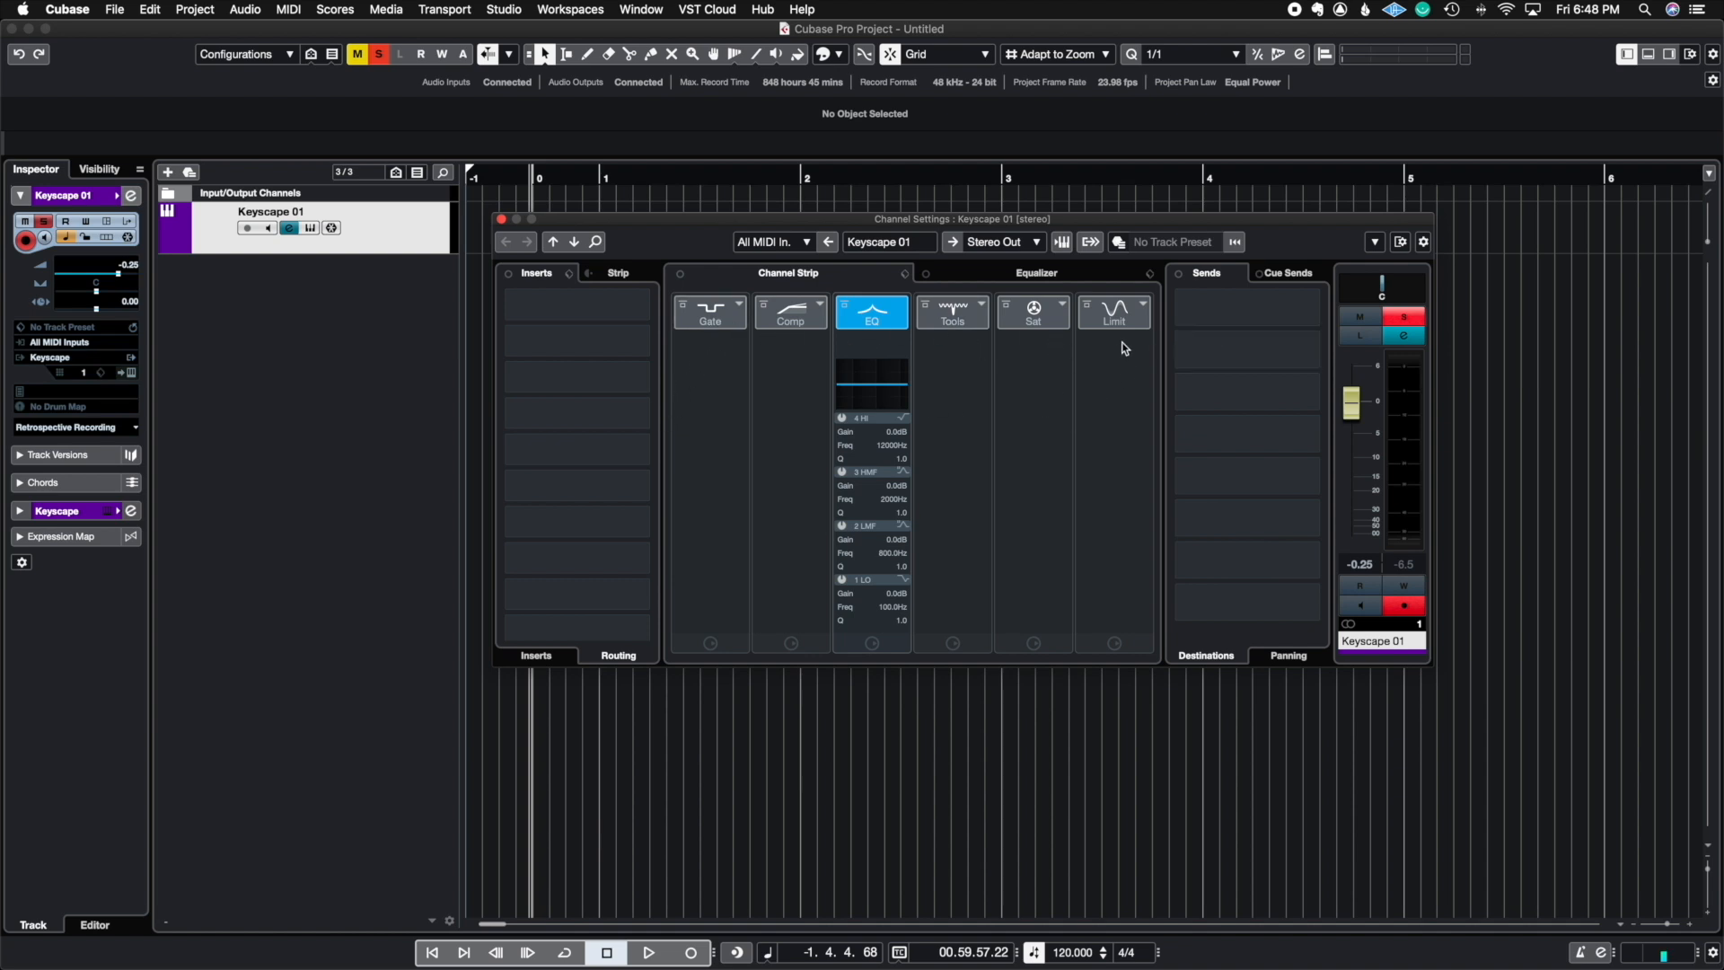
click(1033, 274)
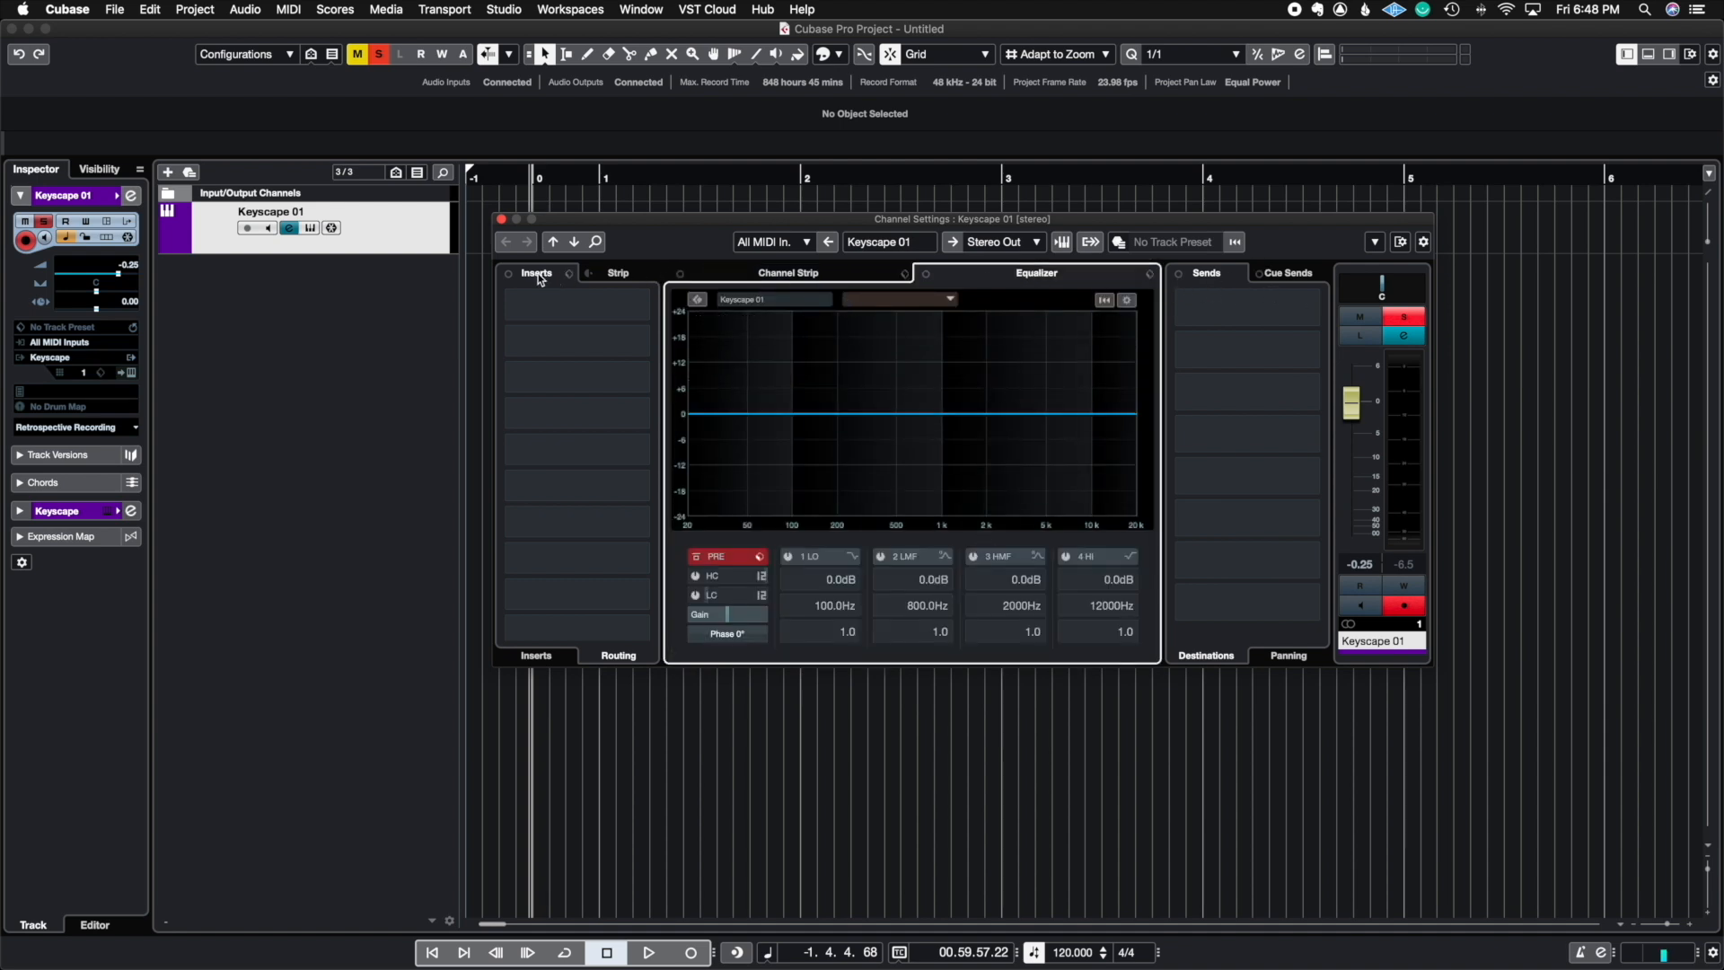
click(629, 274)
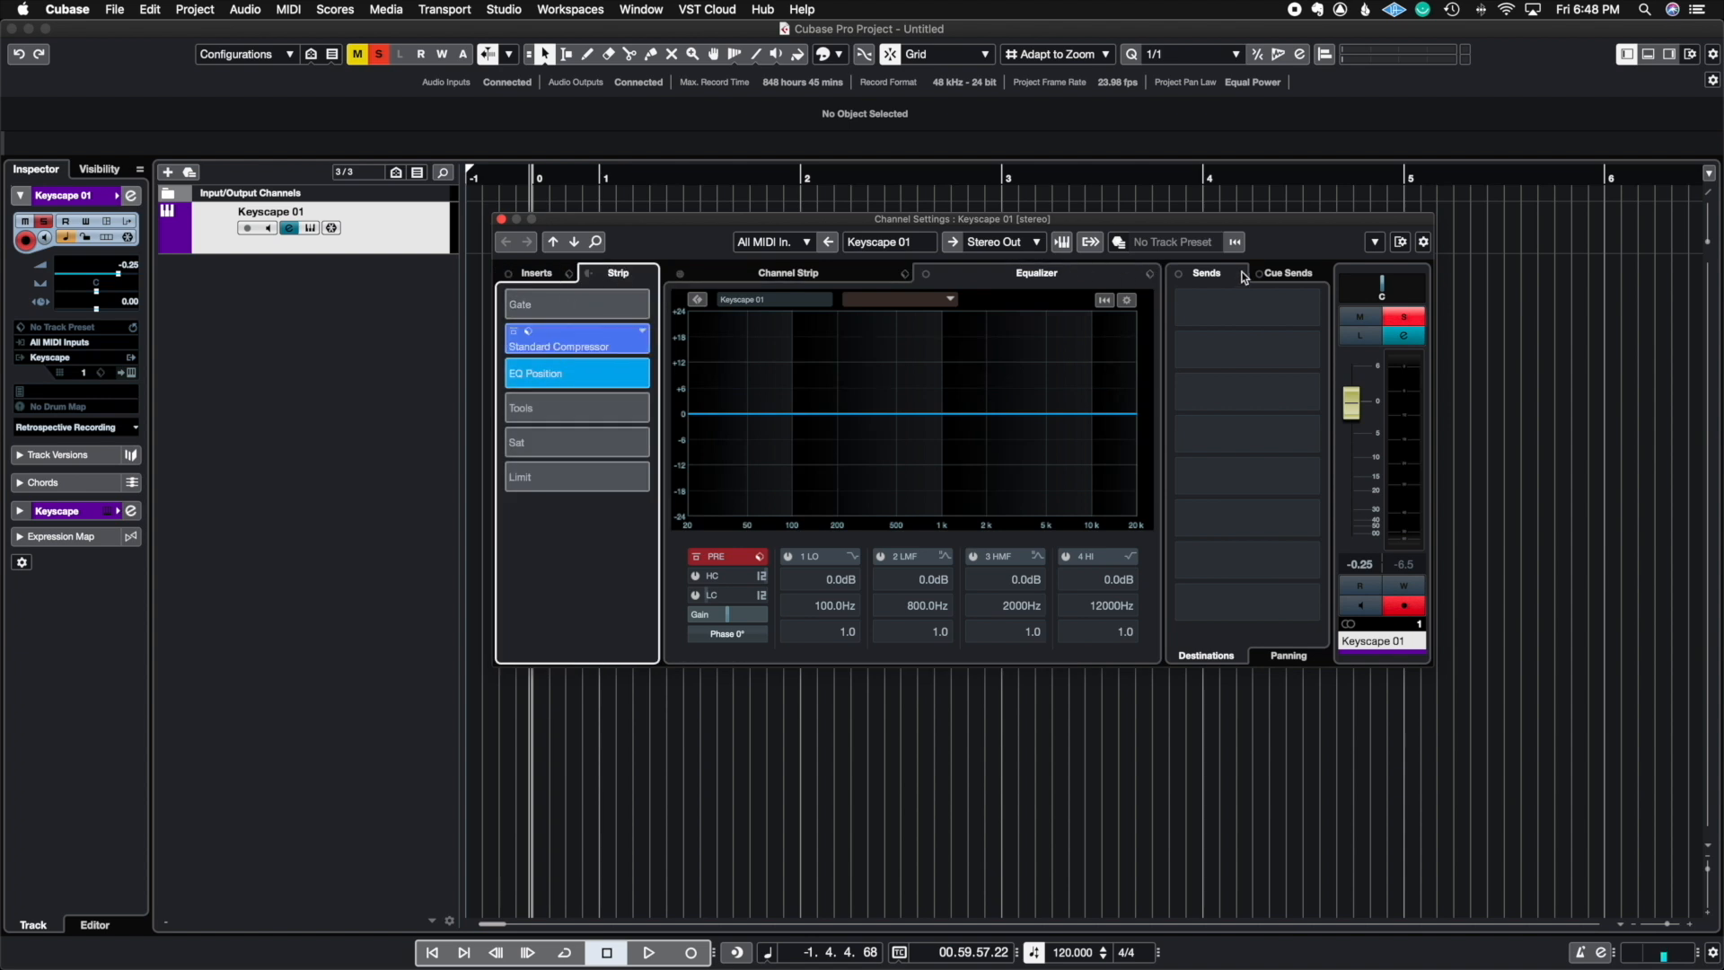
click(1284, 275)
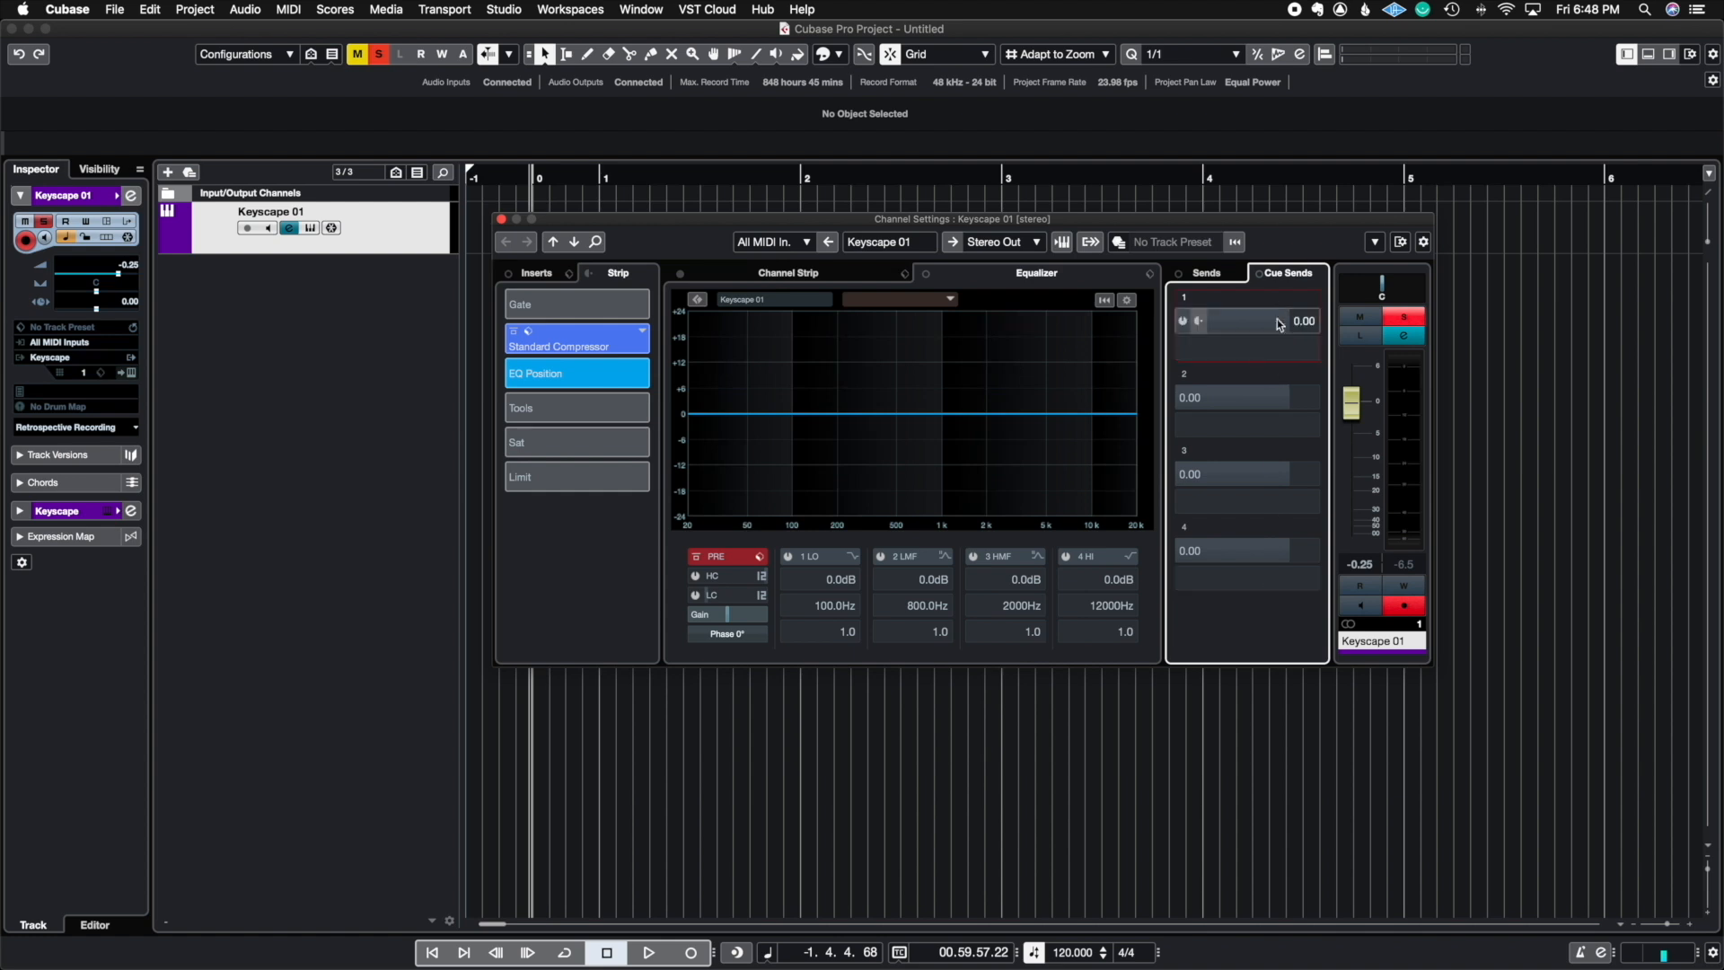
click(1217, 274)
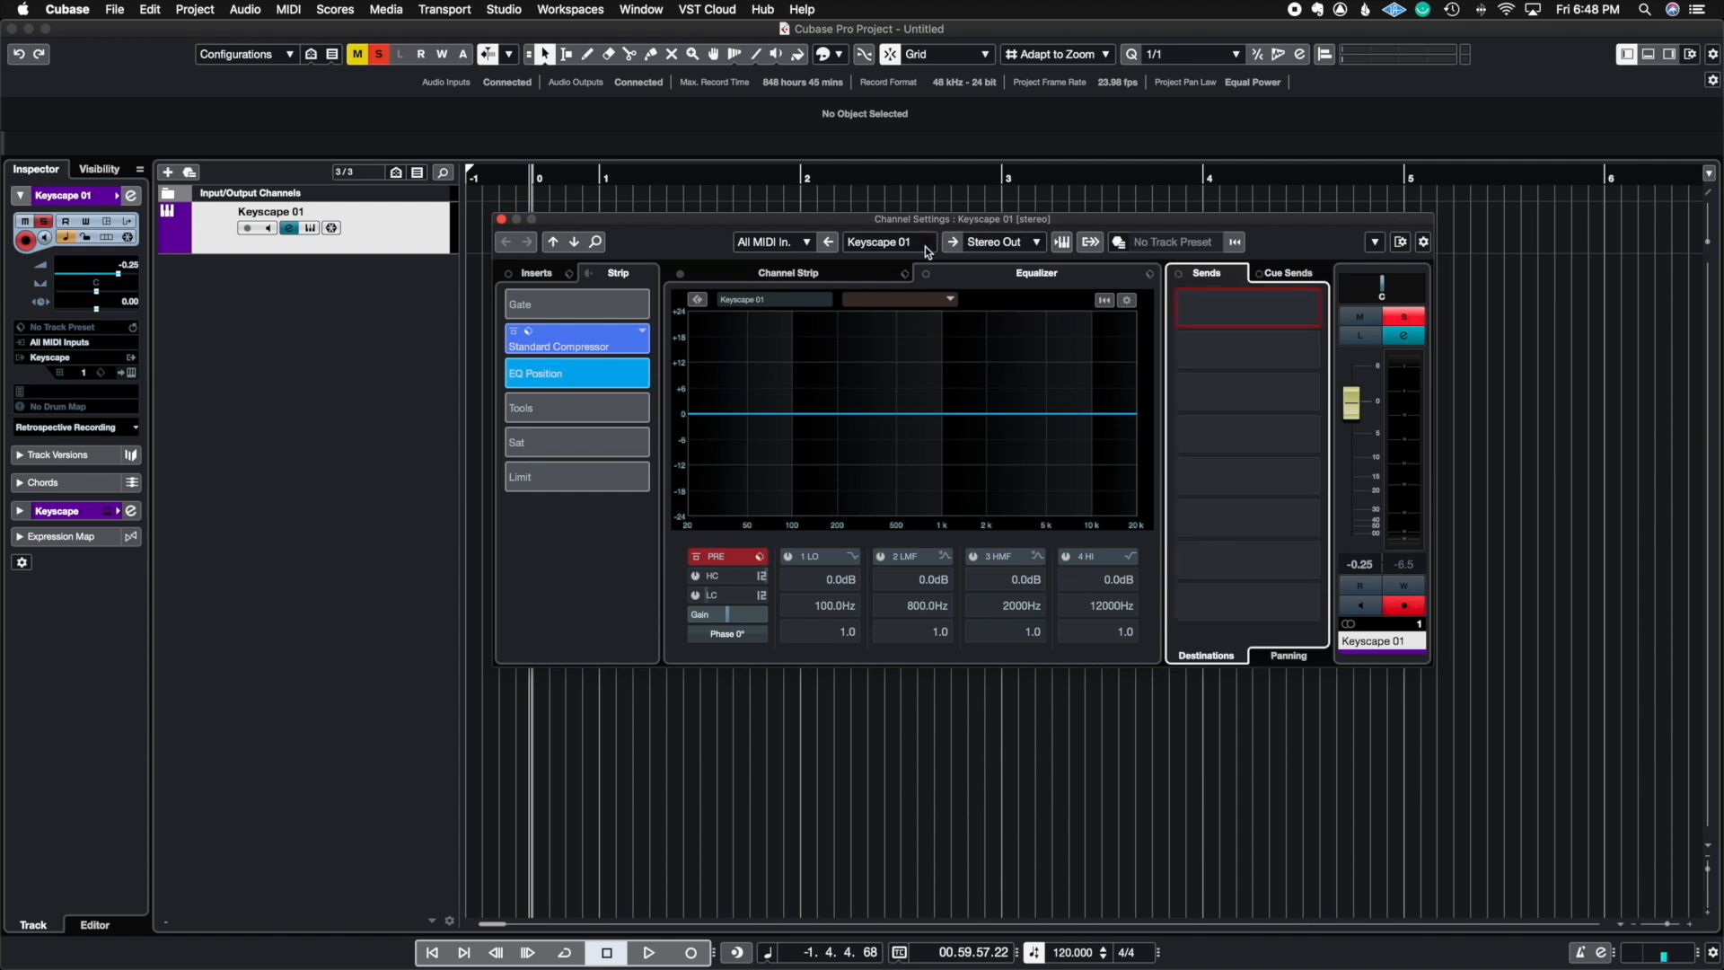
click(997, 243)
click(999, 242)
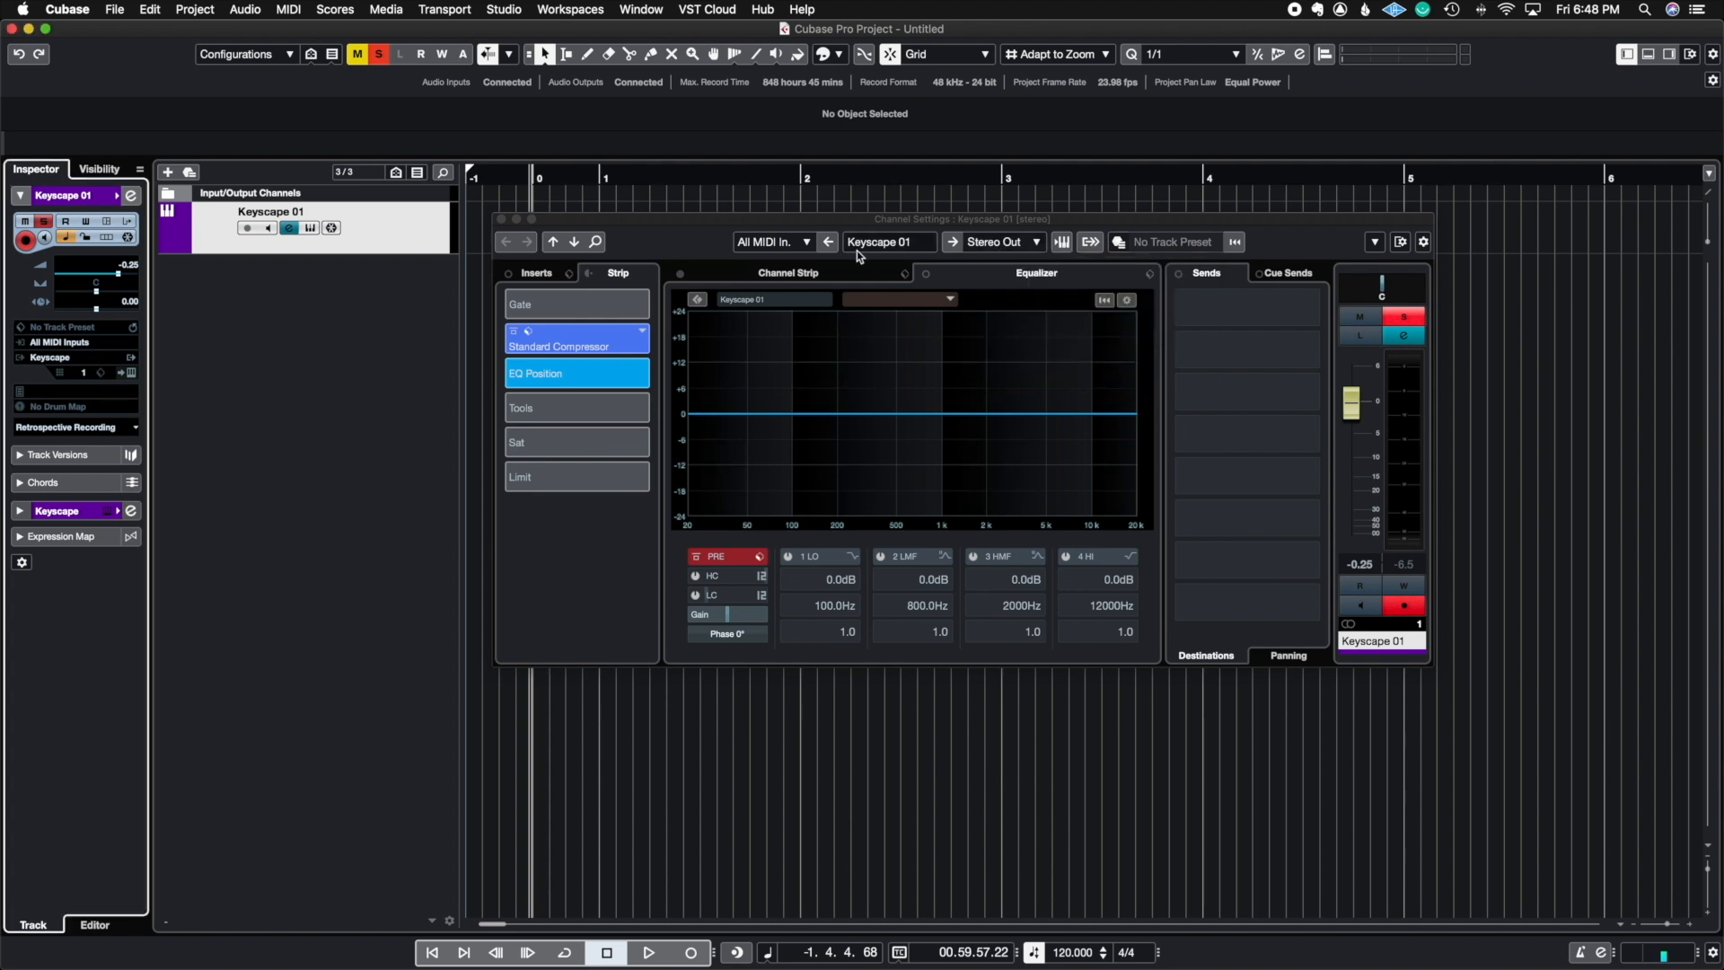
click(501, 219)
Show the track's versions and draw a MIDI part on Keyscape 01 from bar 1 to bar 3
click(24, 196)
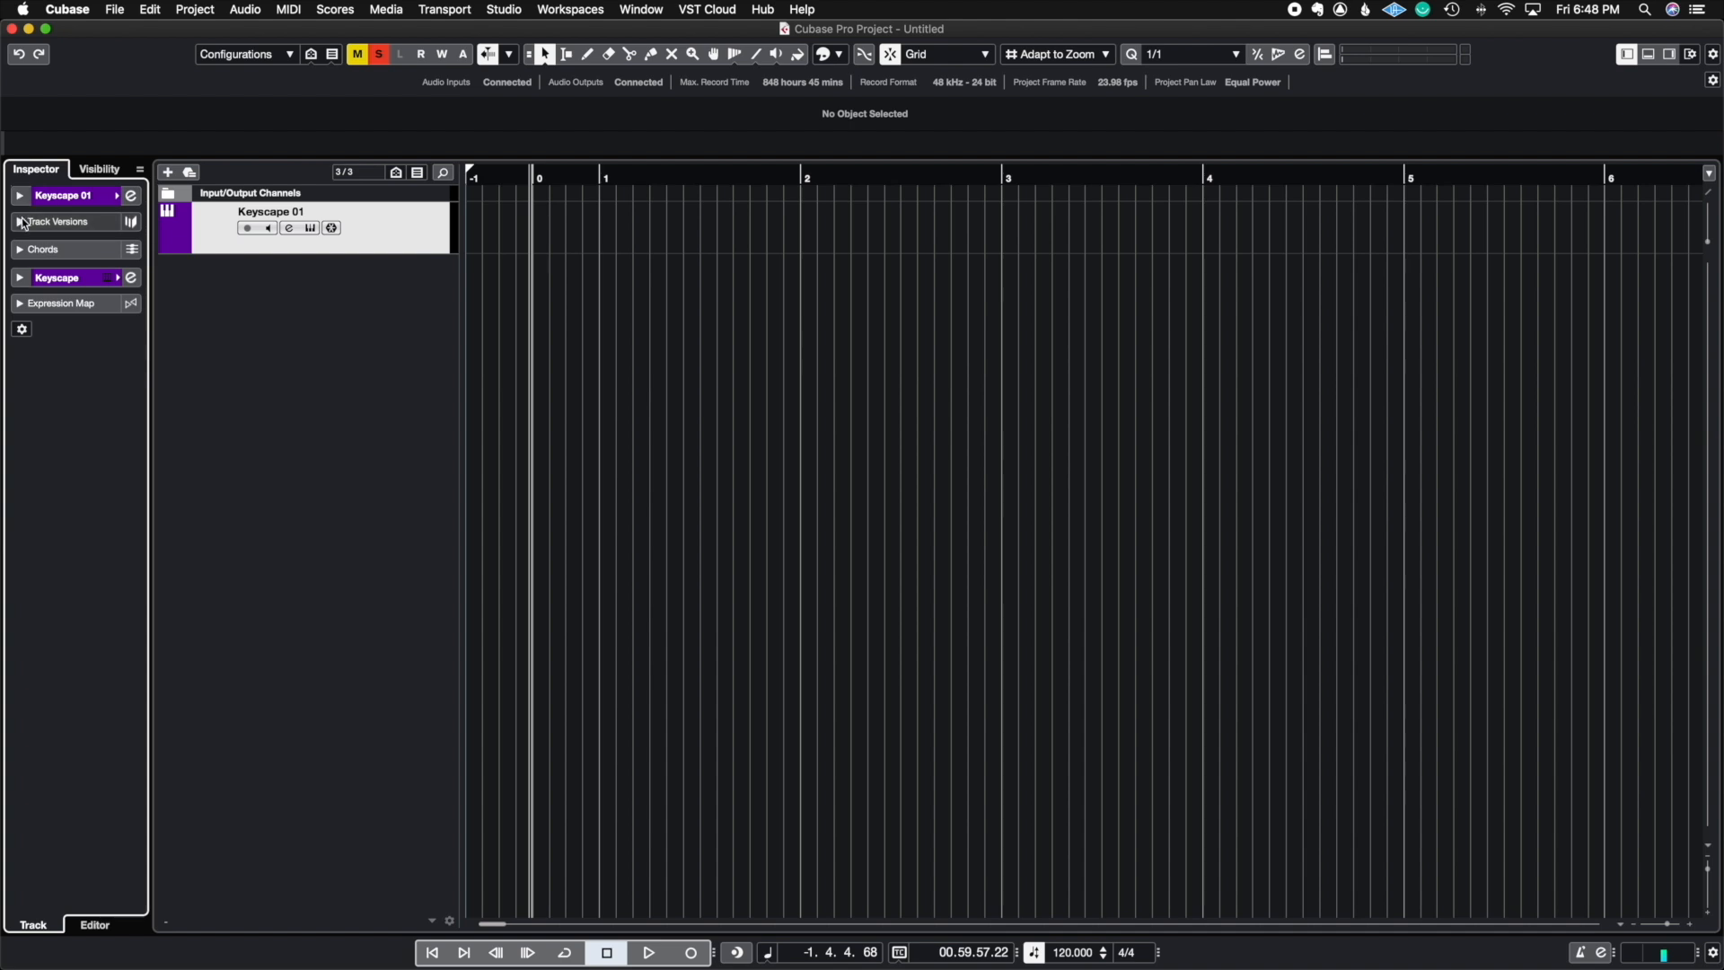
click(27, 220)
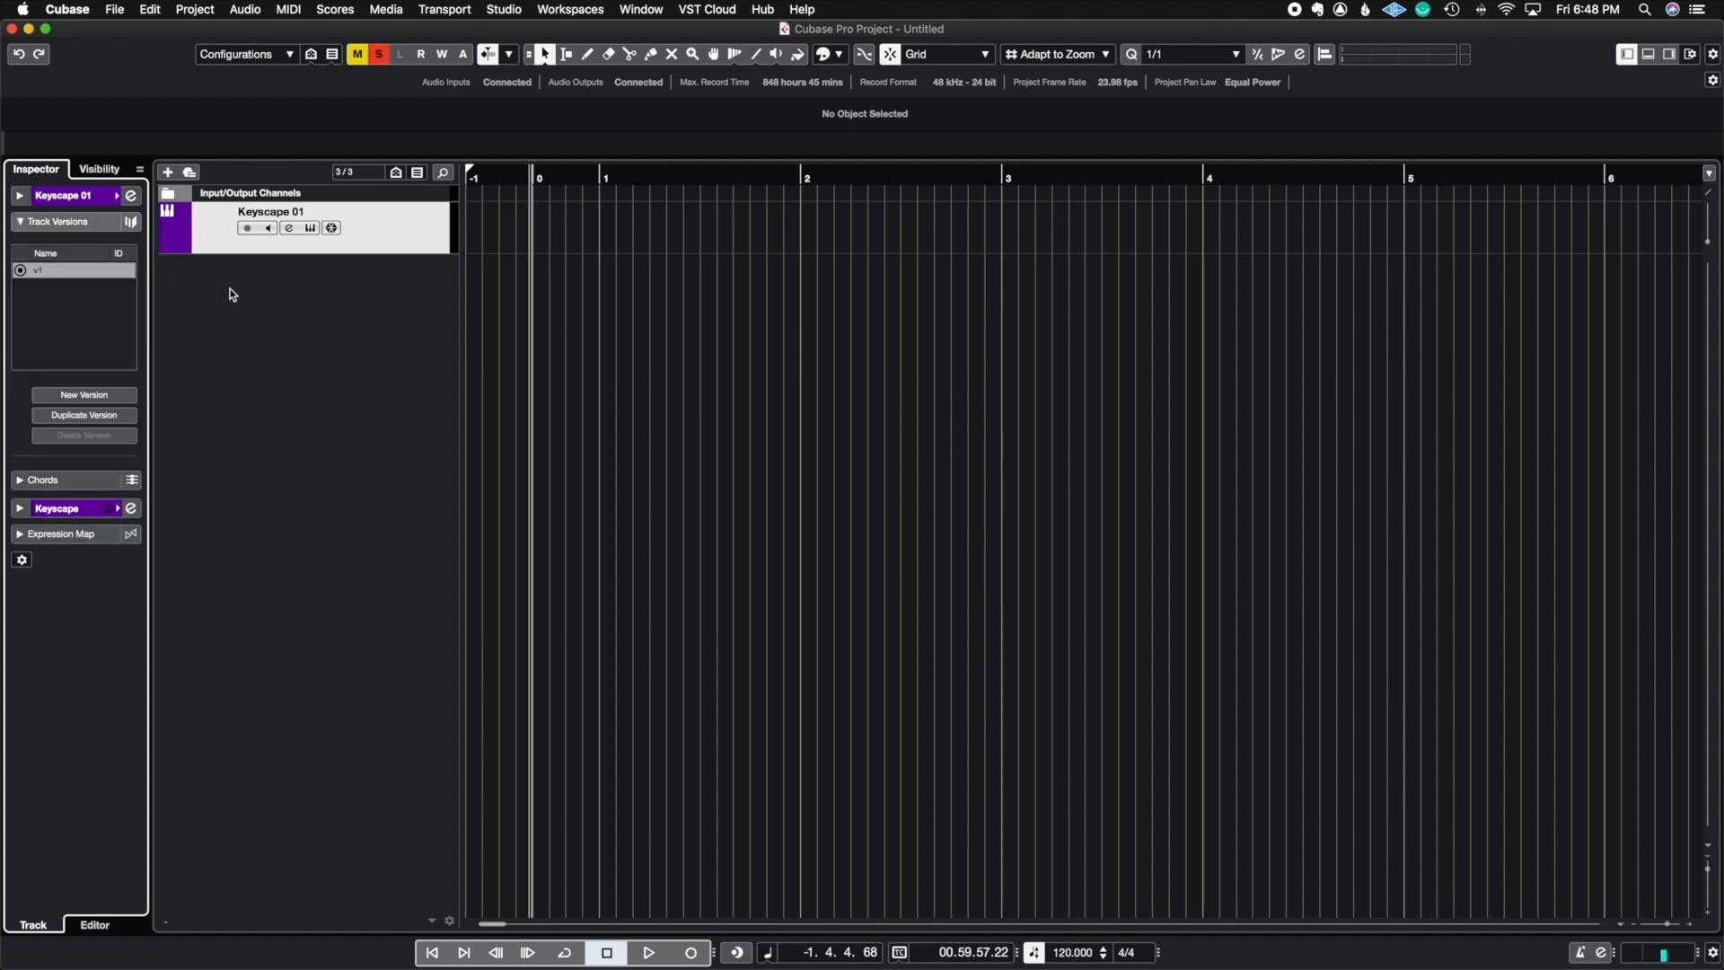
right_click(525, 255)
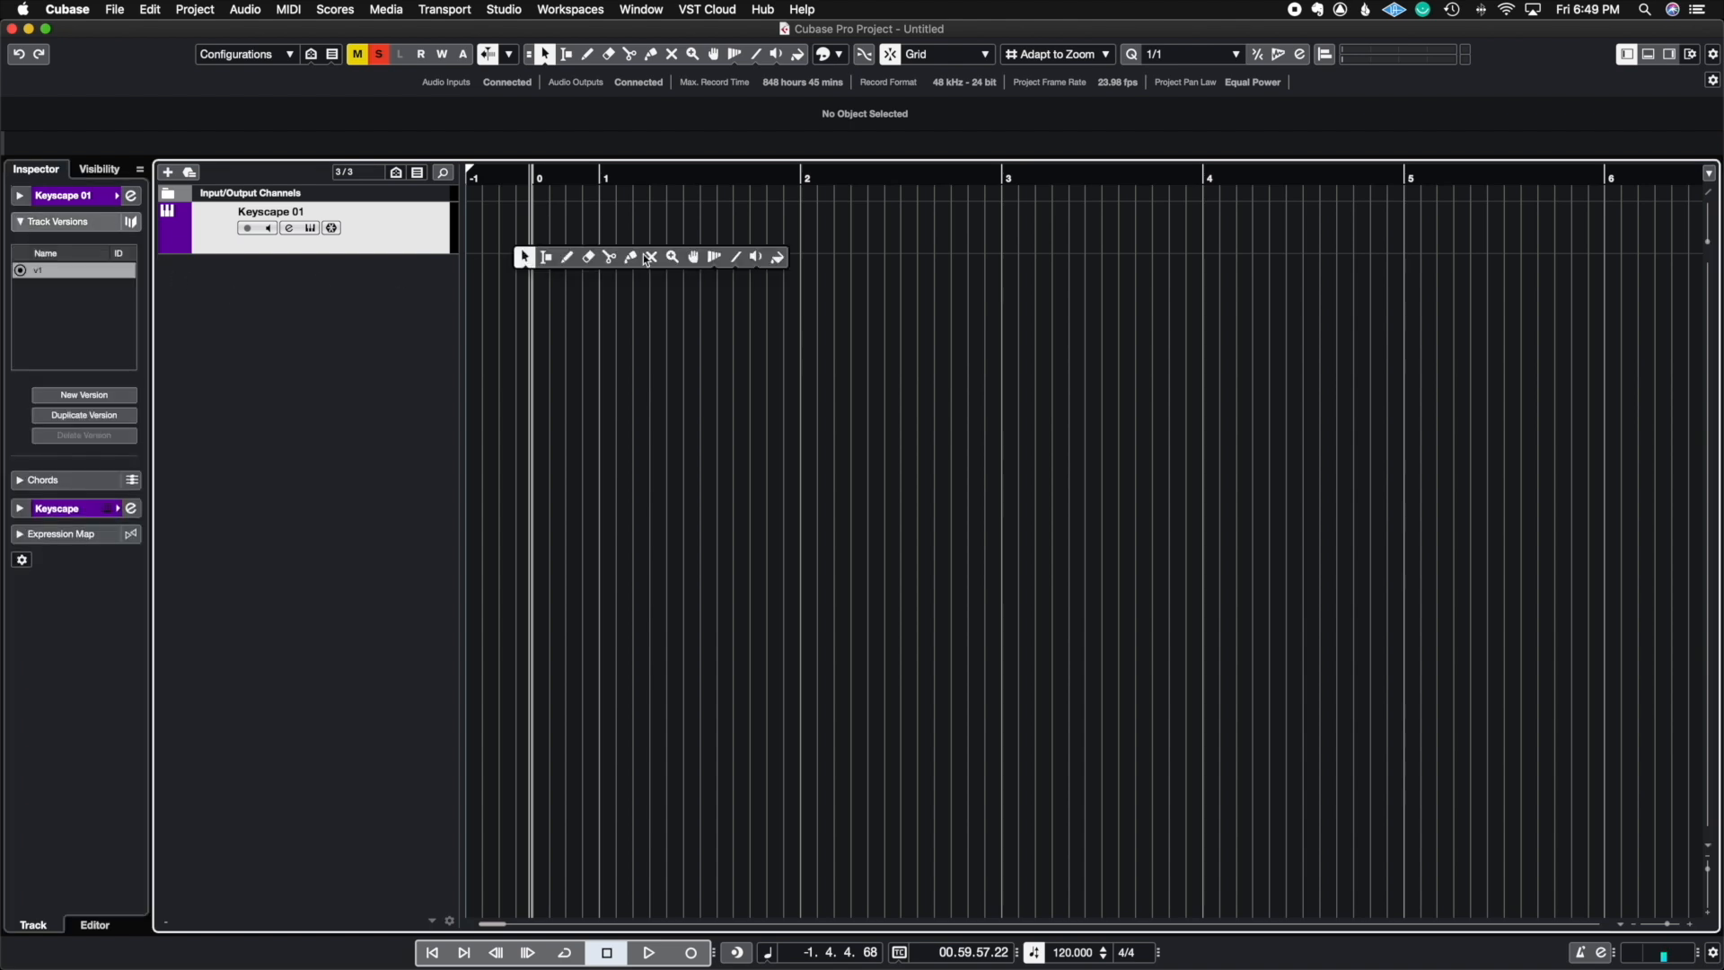
click(588, 262)
drag(614, 221, 1006, 271)
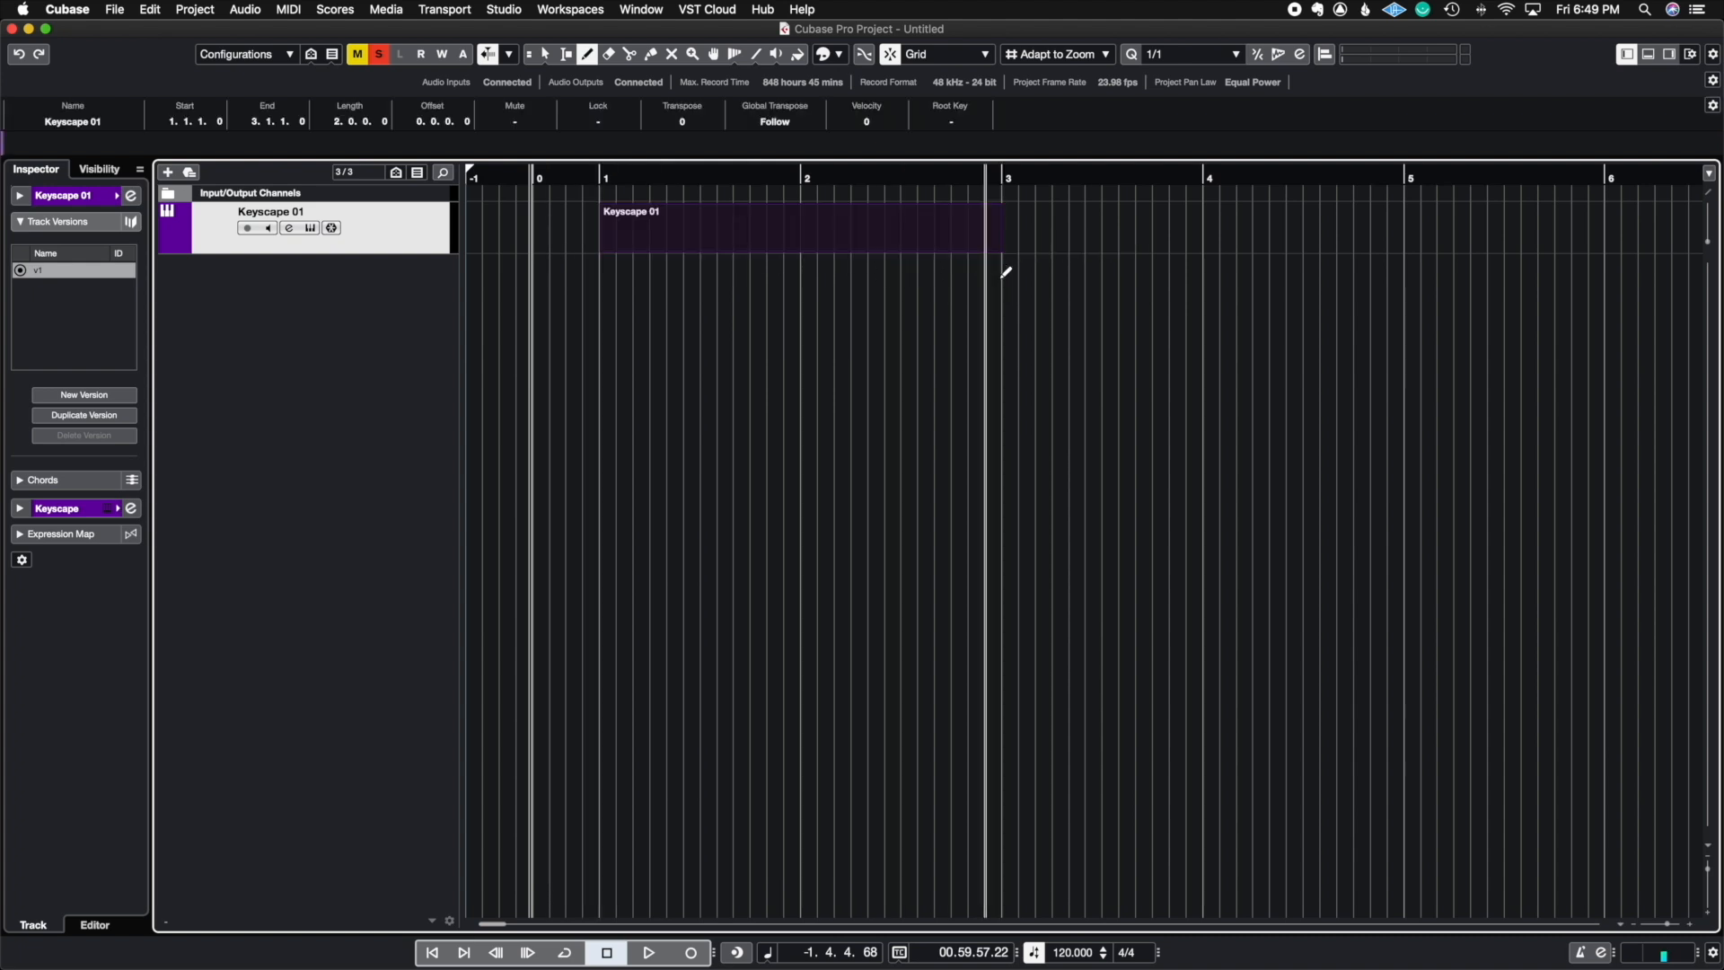
right_click(997, 407)
click(995, 406)
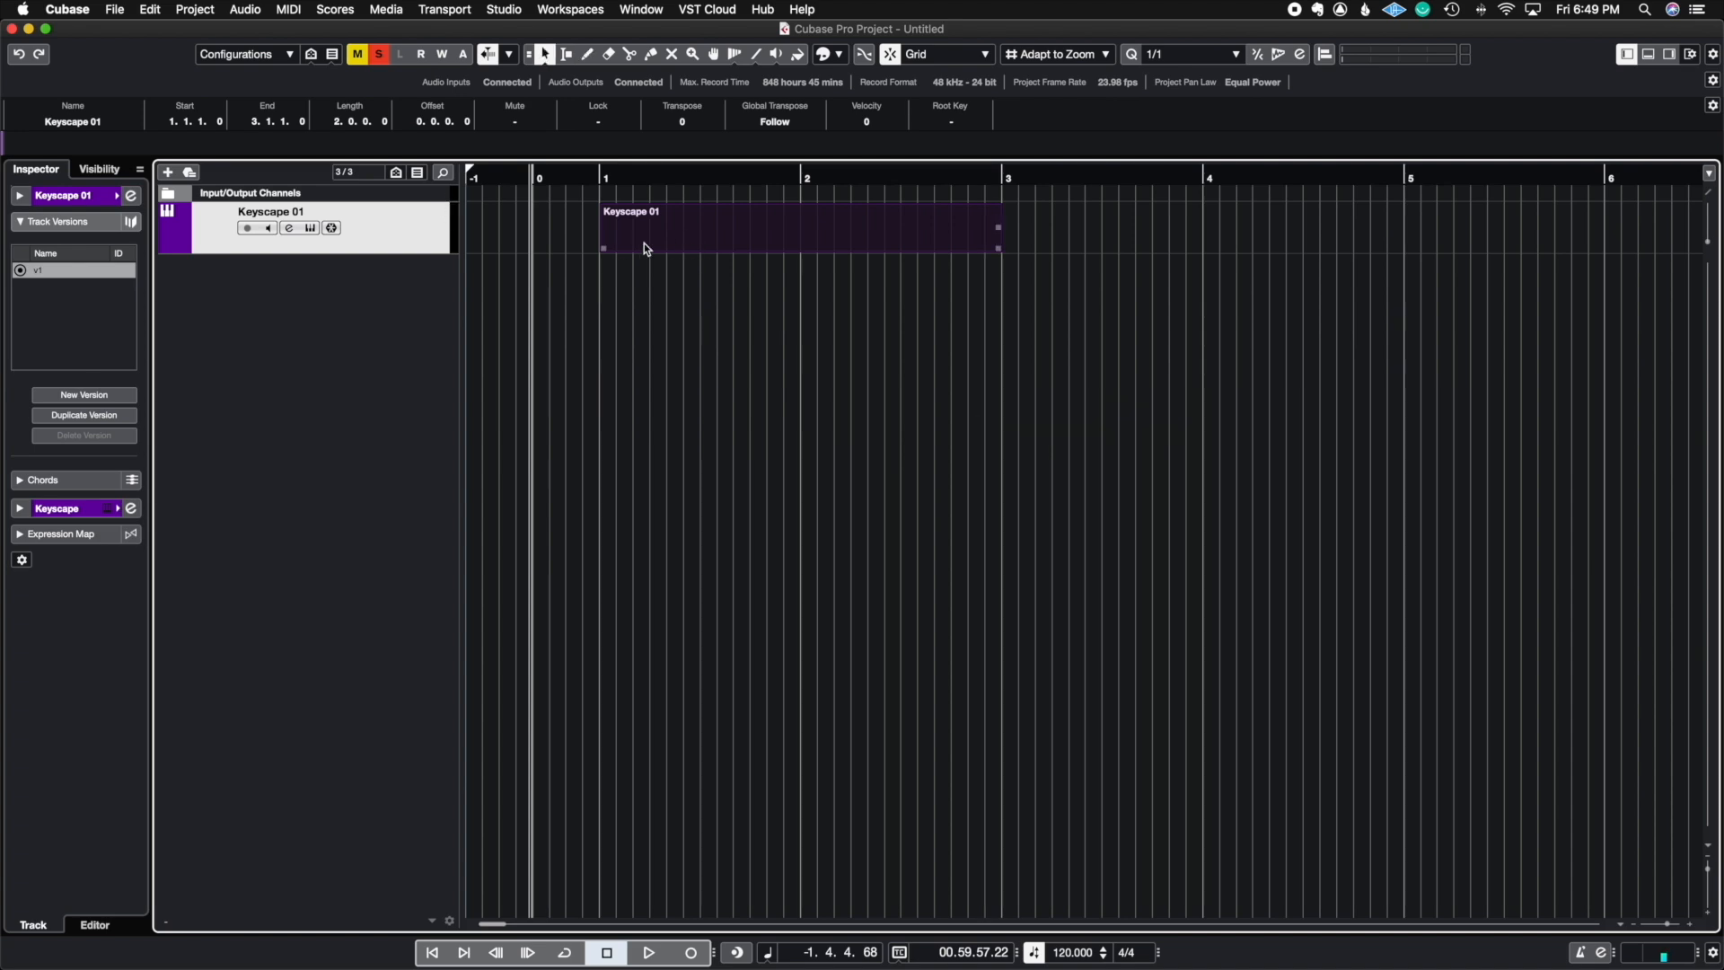
Create a new track version containing a MIDI part from bar 1 to bar 4, and switch back to version v1
click(87, 395)
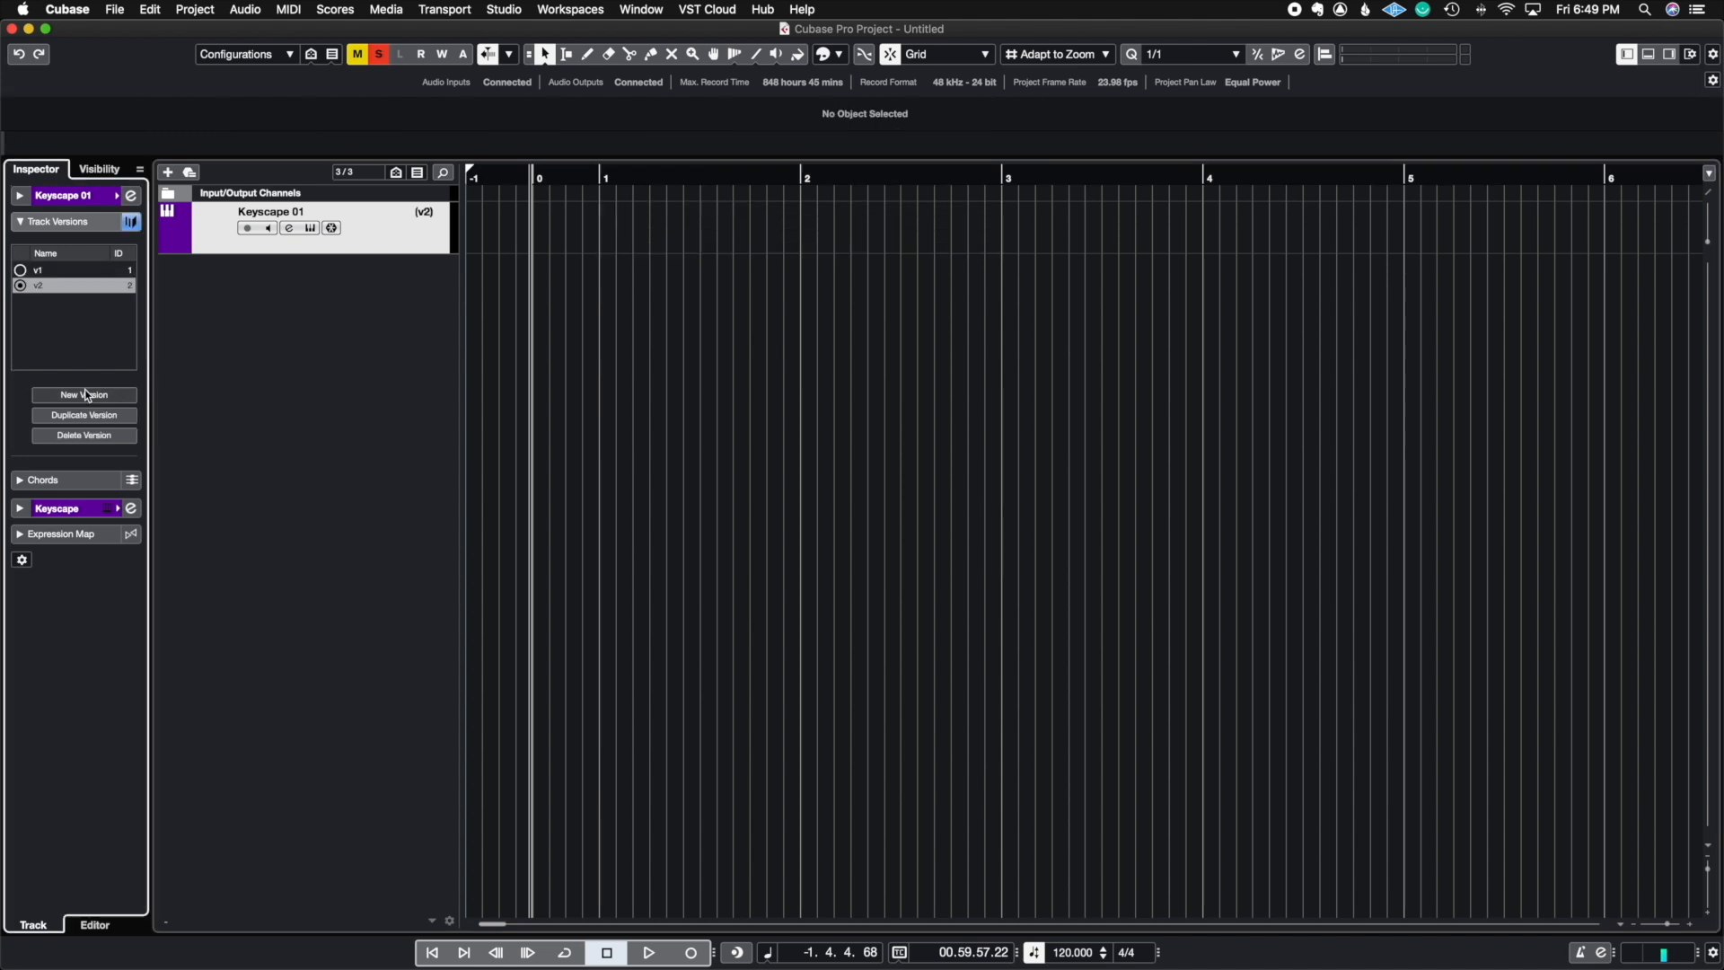
right_click(994, 299)
click(1040, 299)
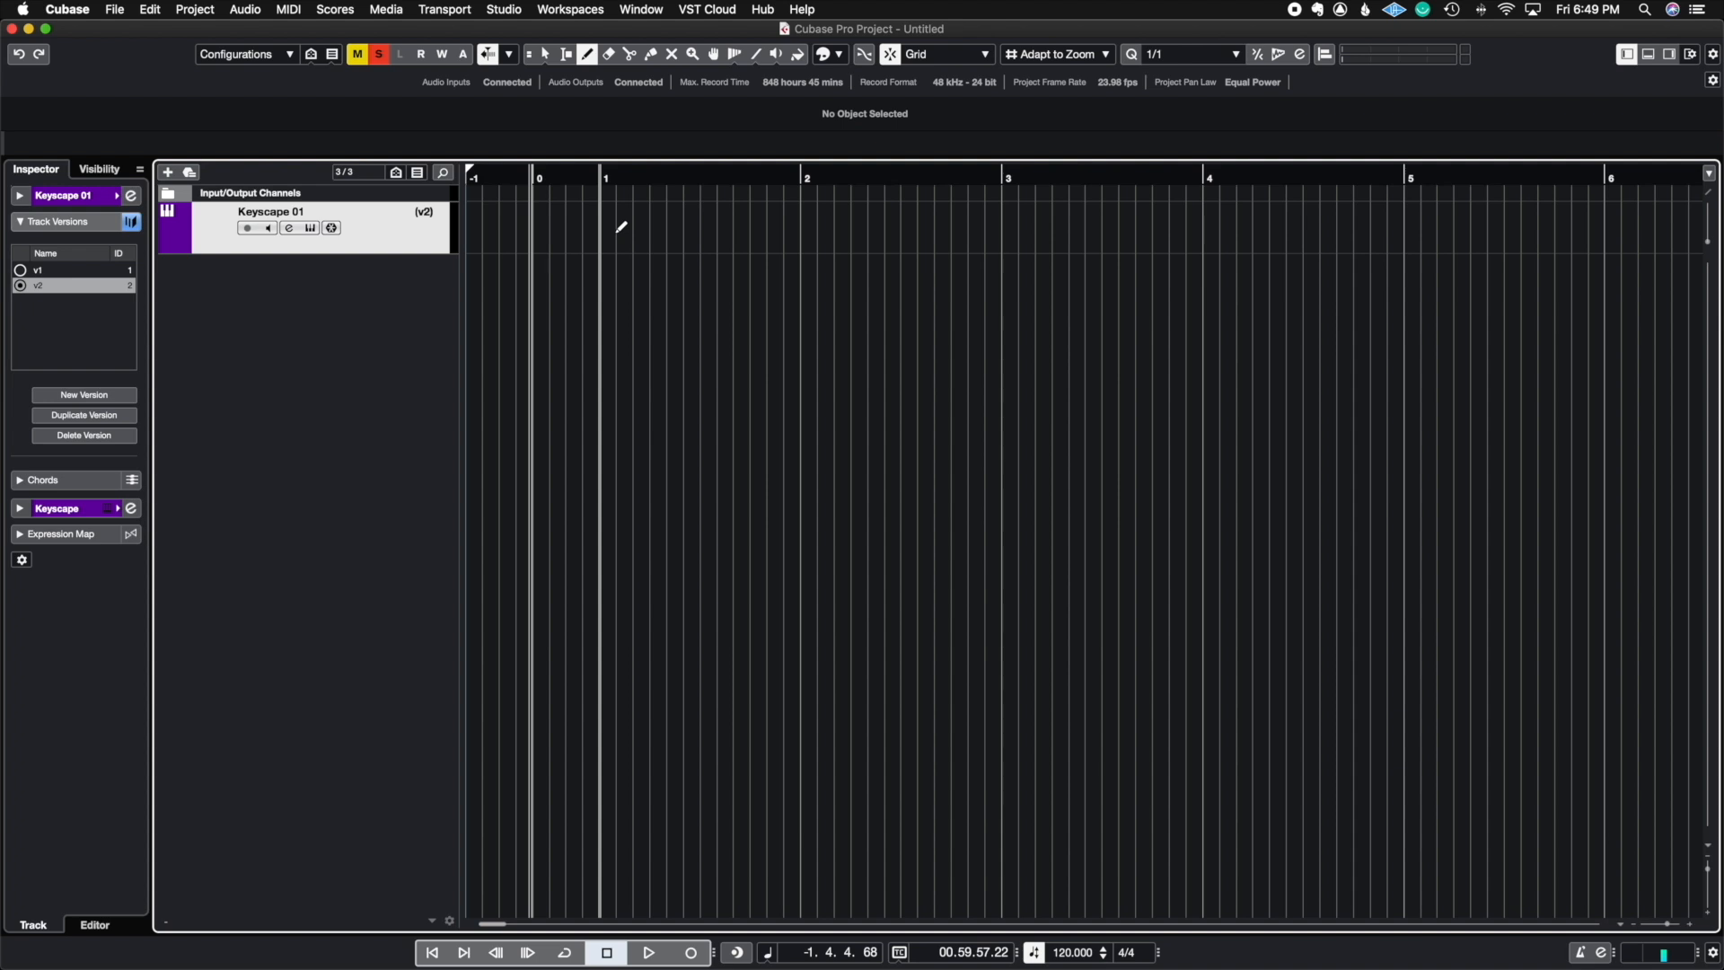
drag(614, 226, 1208, 297)
key(1)
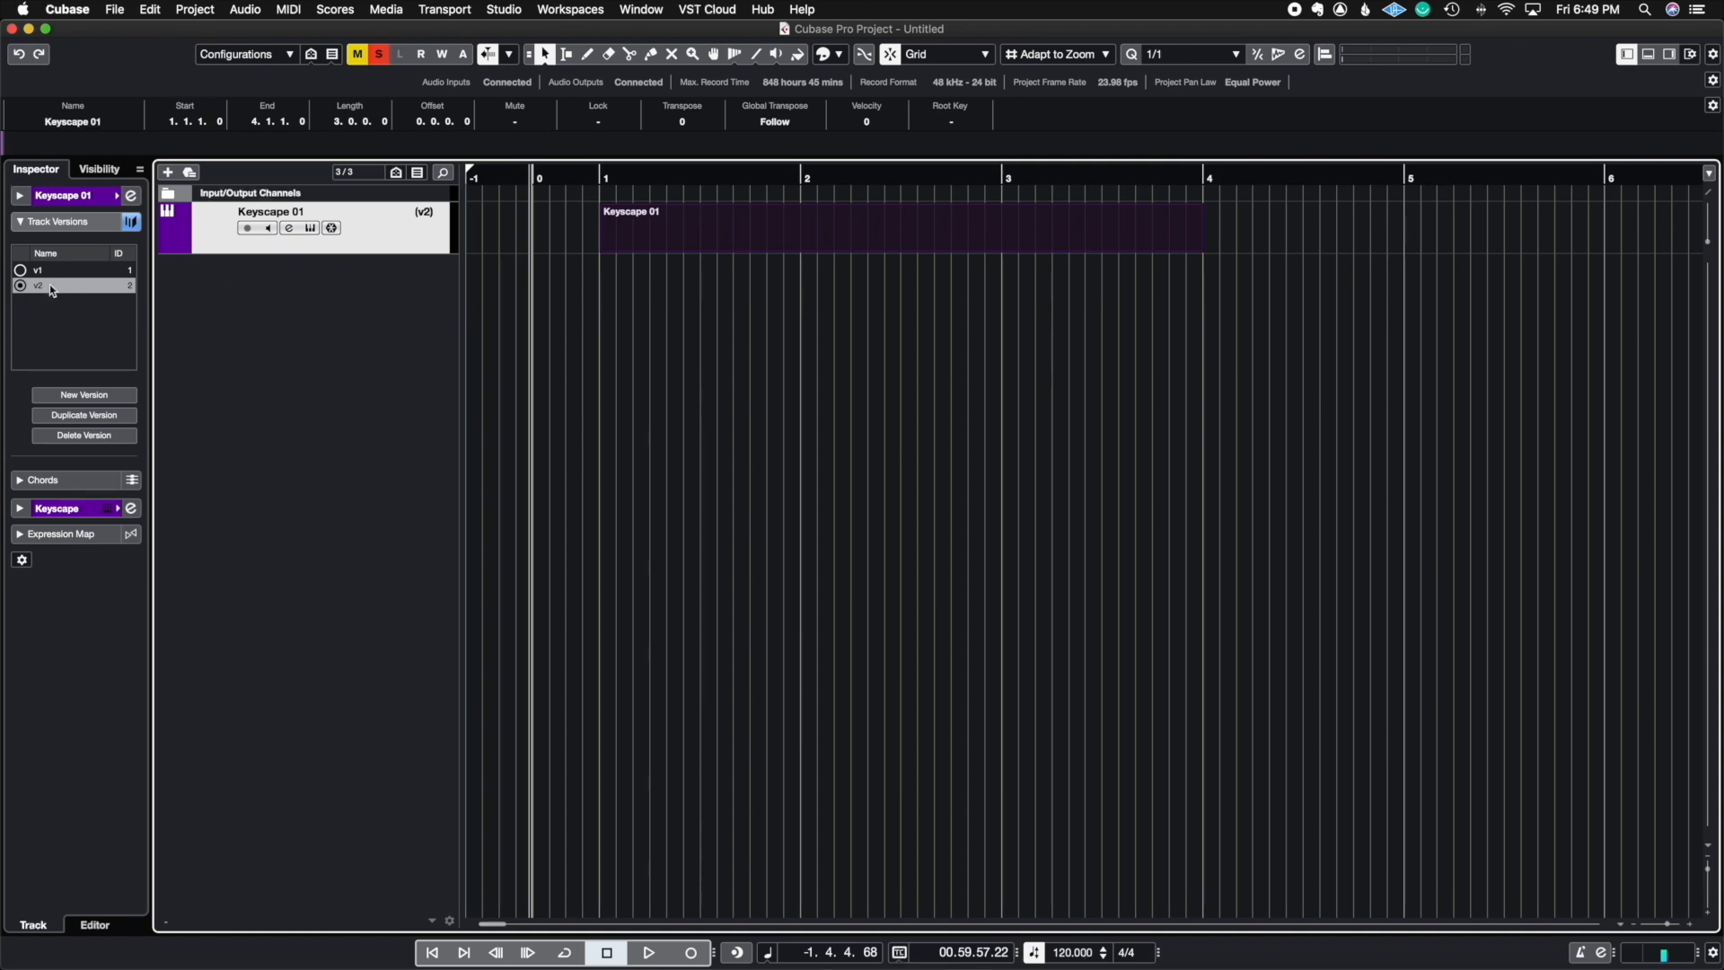
click(20, 270)
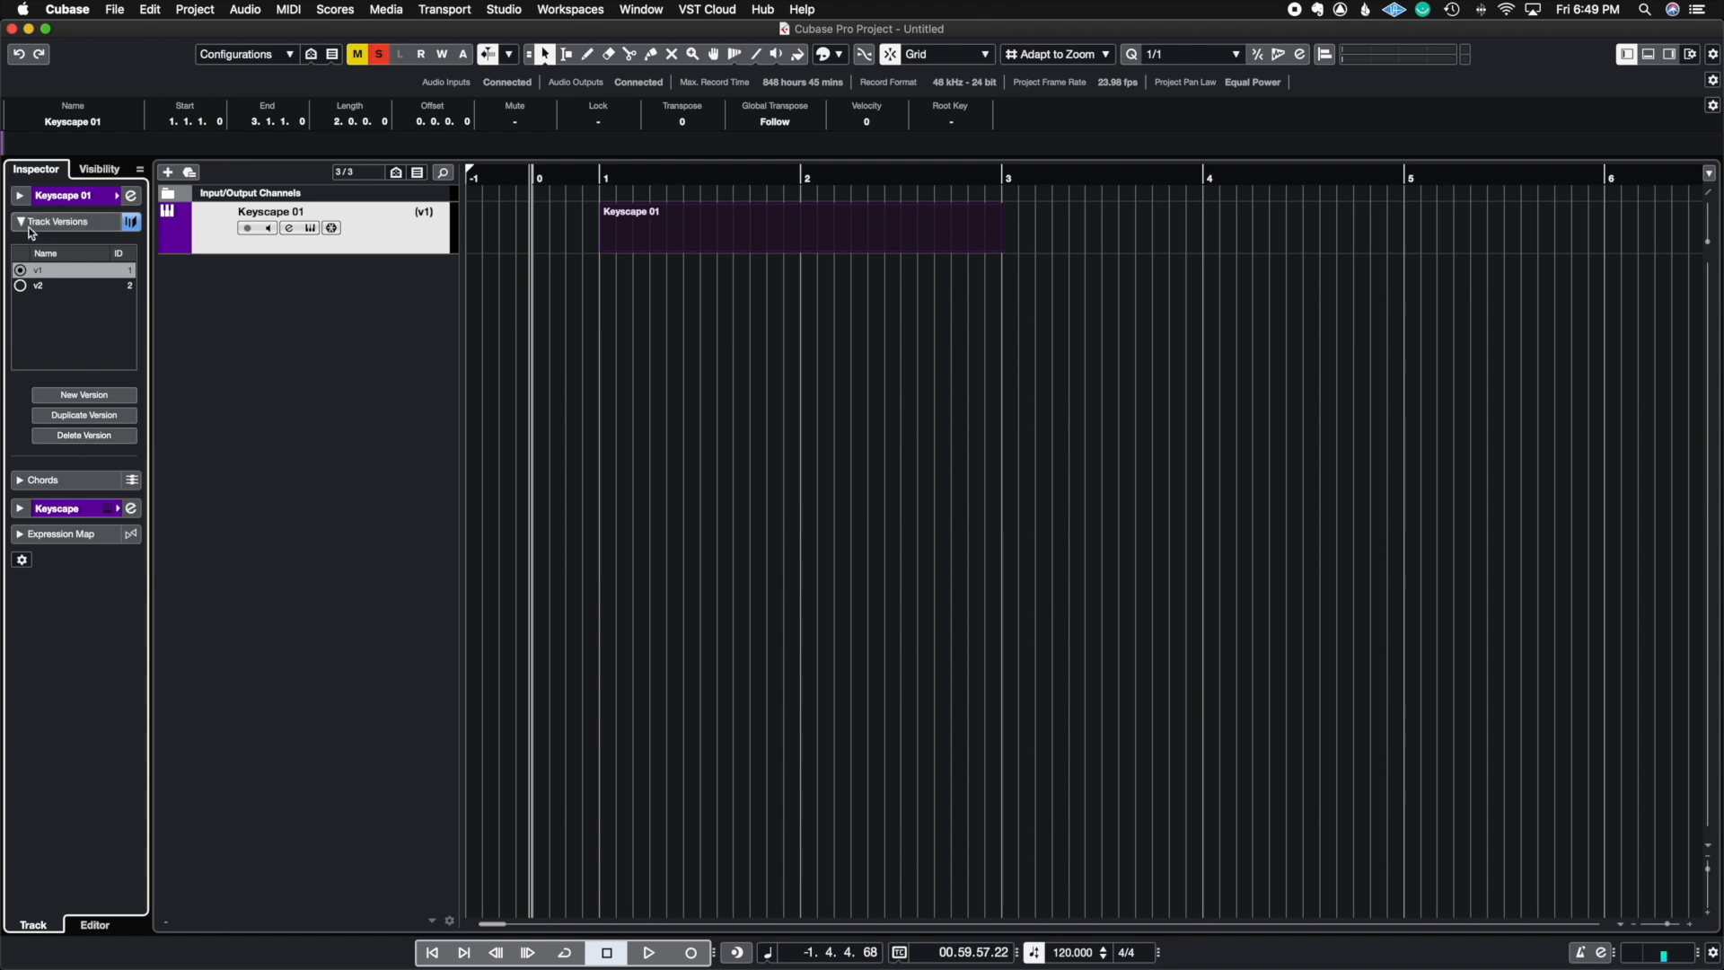
Expand the Keyscape instrument section and examine its equalizers, audio inserts, audio sends and audio fader one by one
click(55, 508)
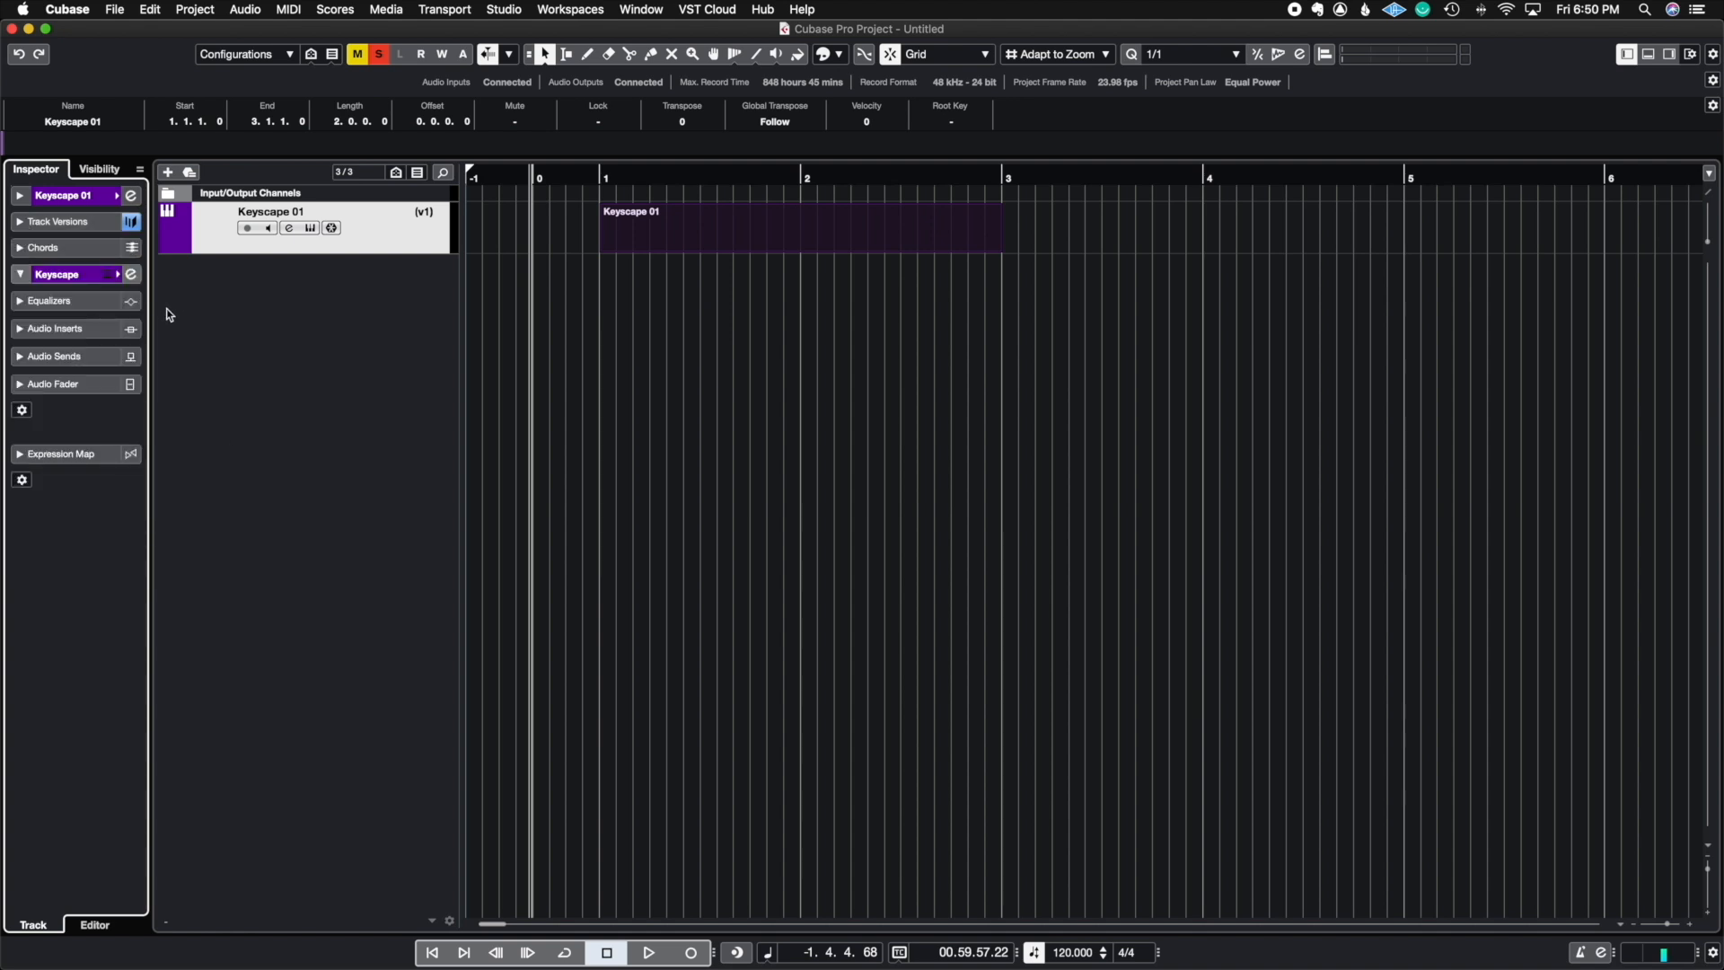
click(20, 303)
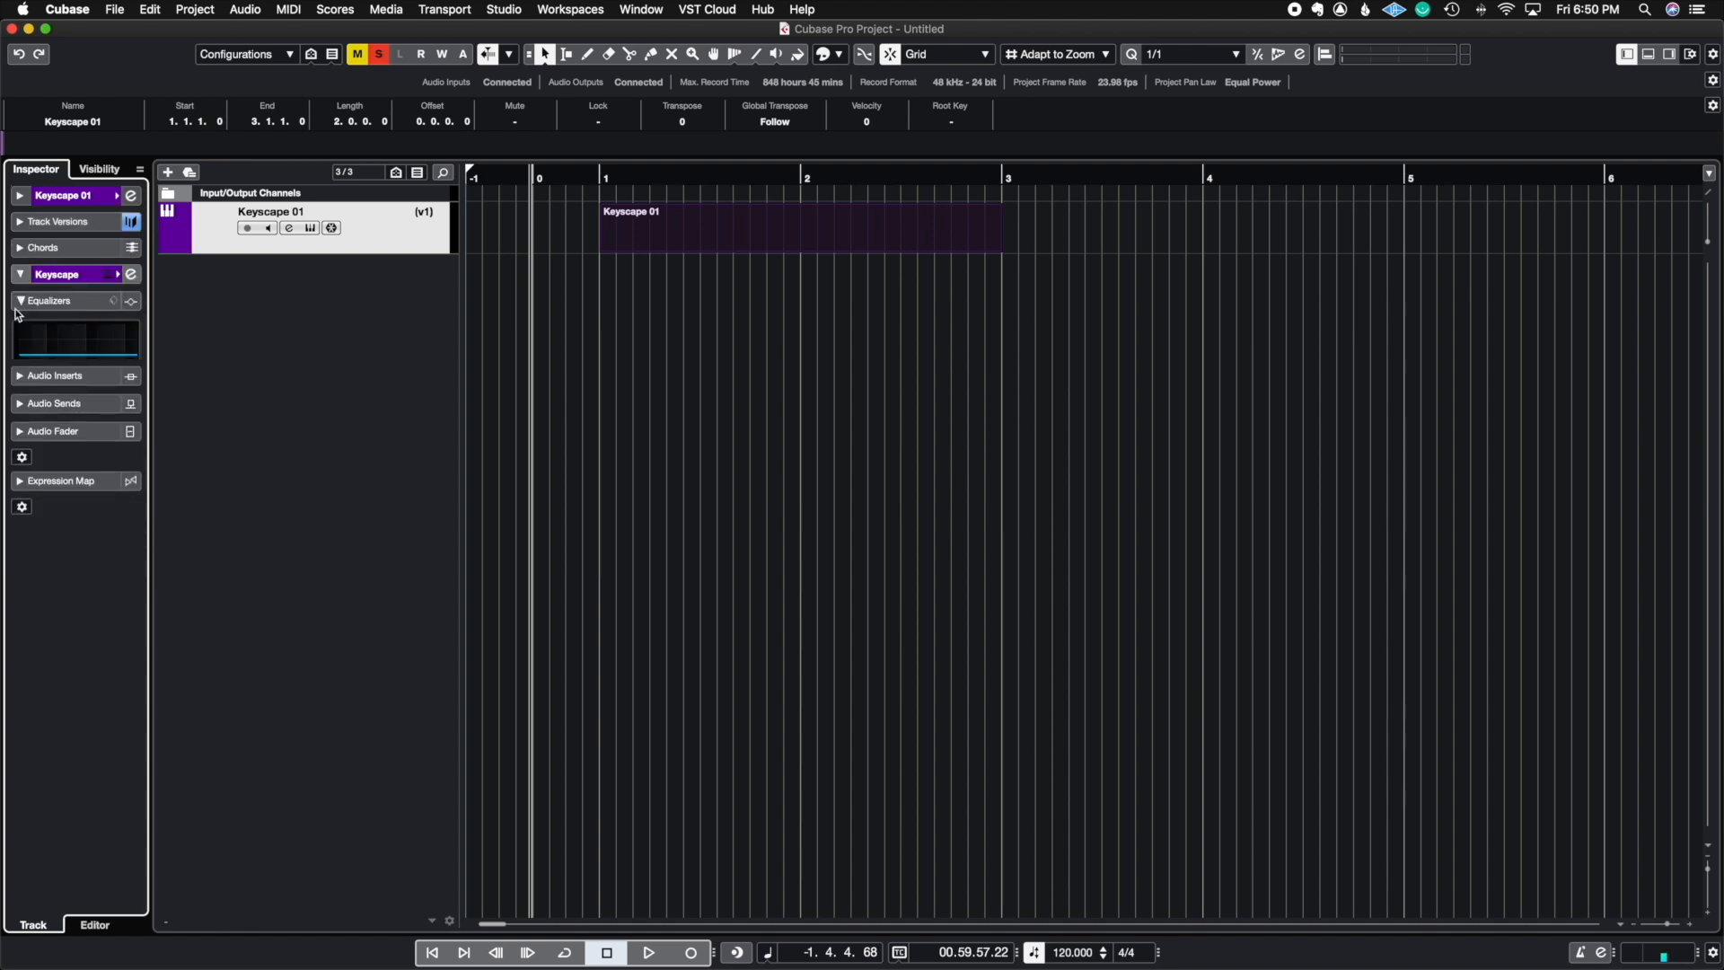
click(20, 303)
click(20, 328)
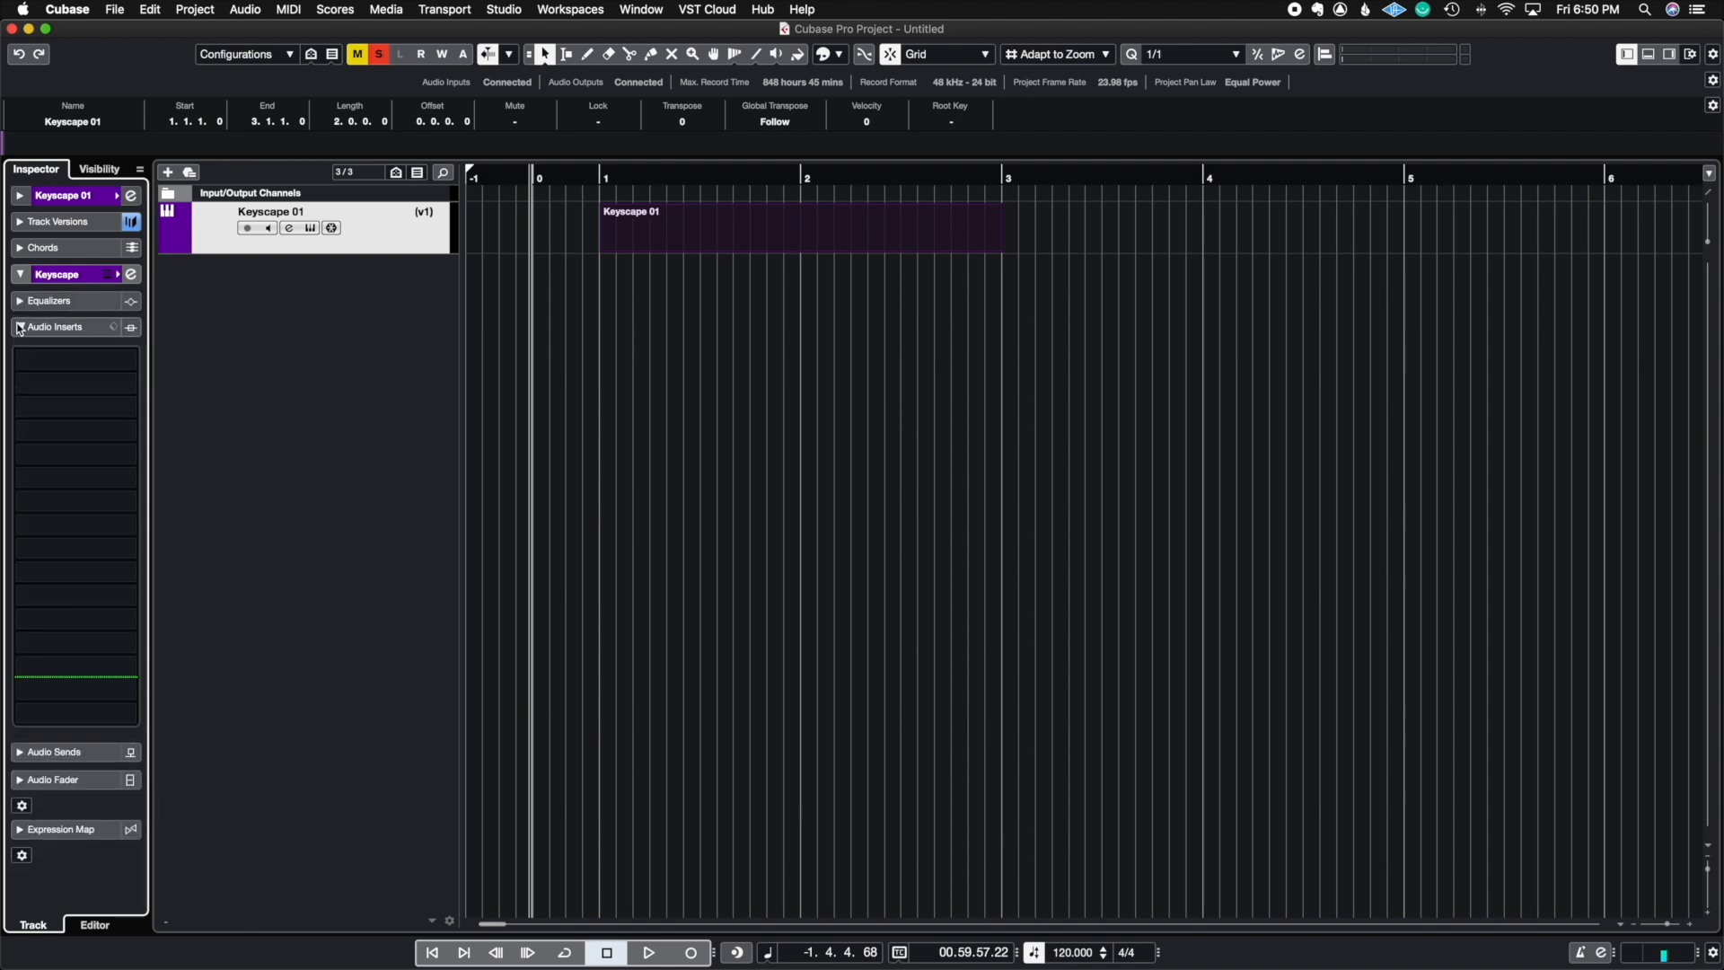
click(20, 327)
click(20, 353)
click(20, 353)
click(22, 378)
click(22, 377)
View the Keyscape instrument's channel settings and the list of sections that its Inspector area can show
click(132, 274)
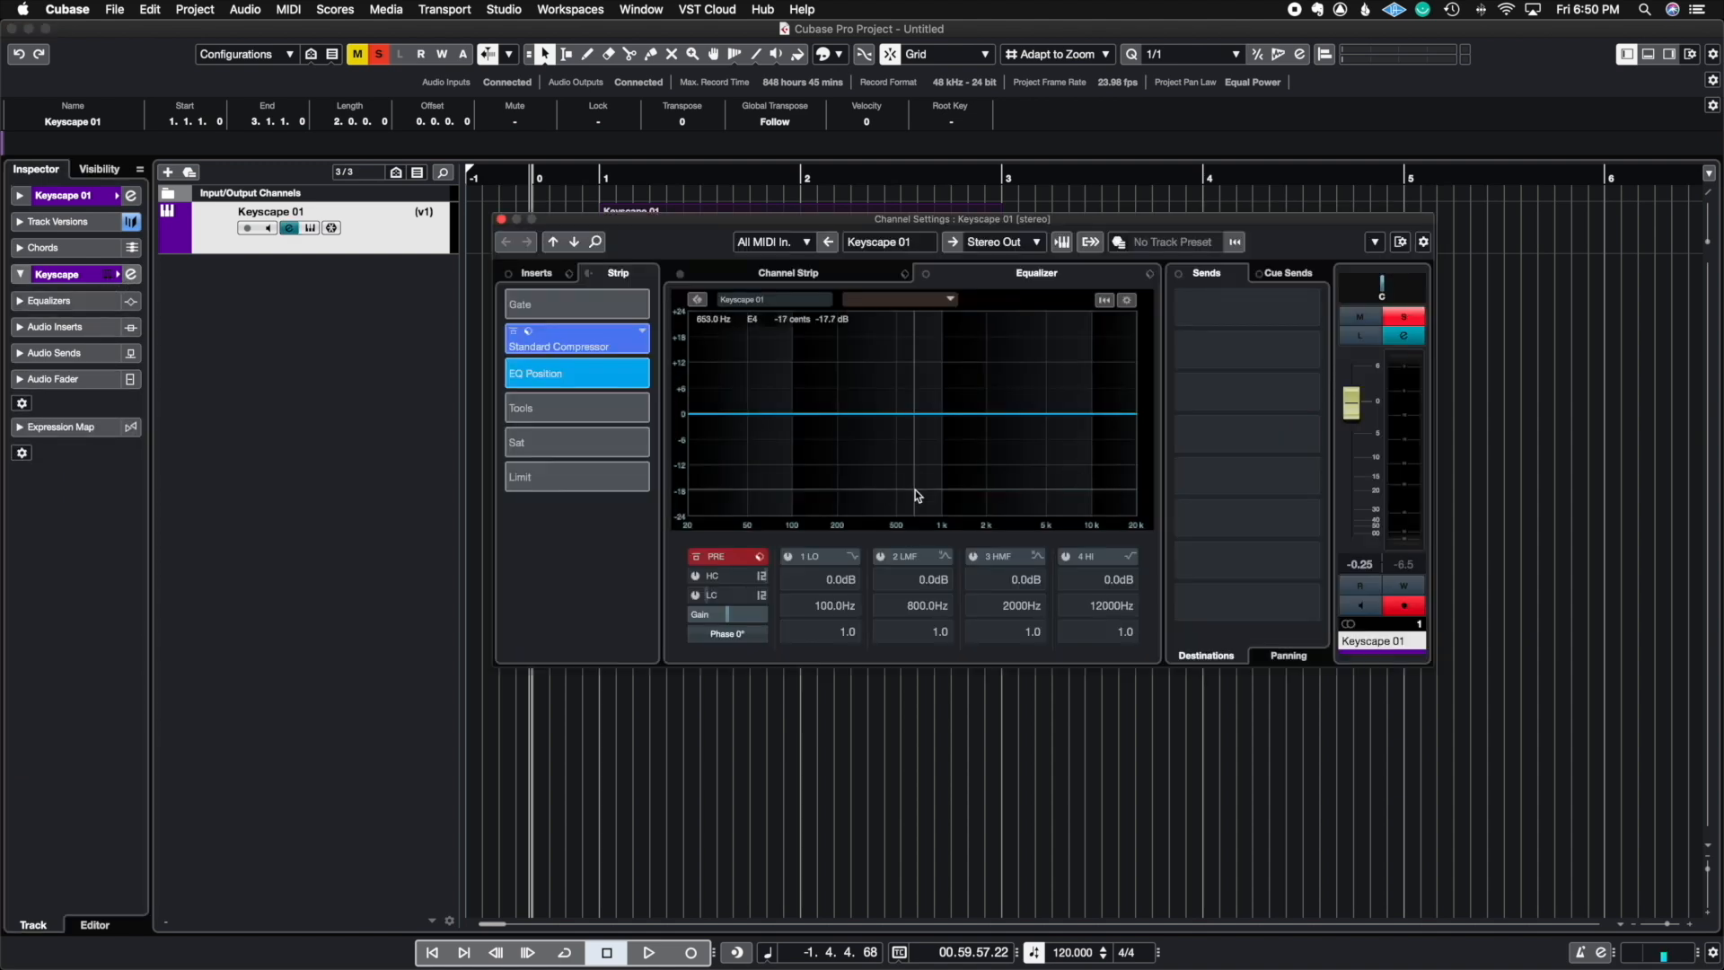
click(502, 220)
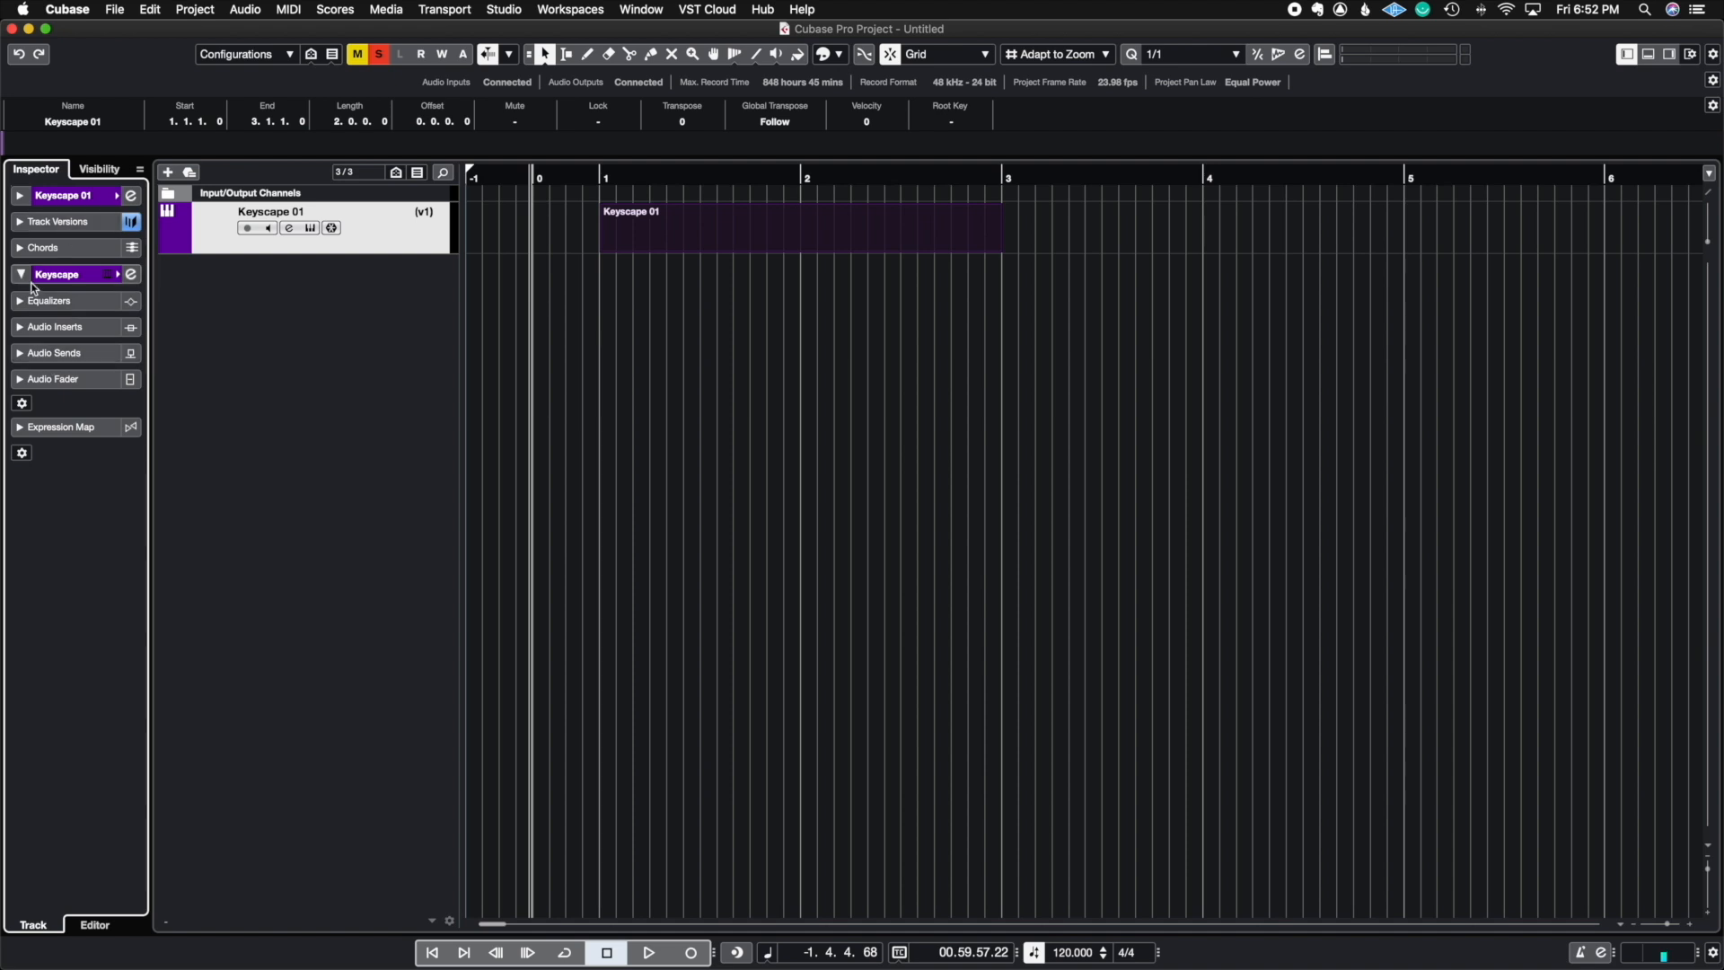
click(22, 404)
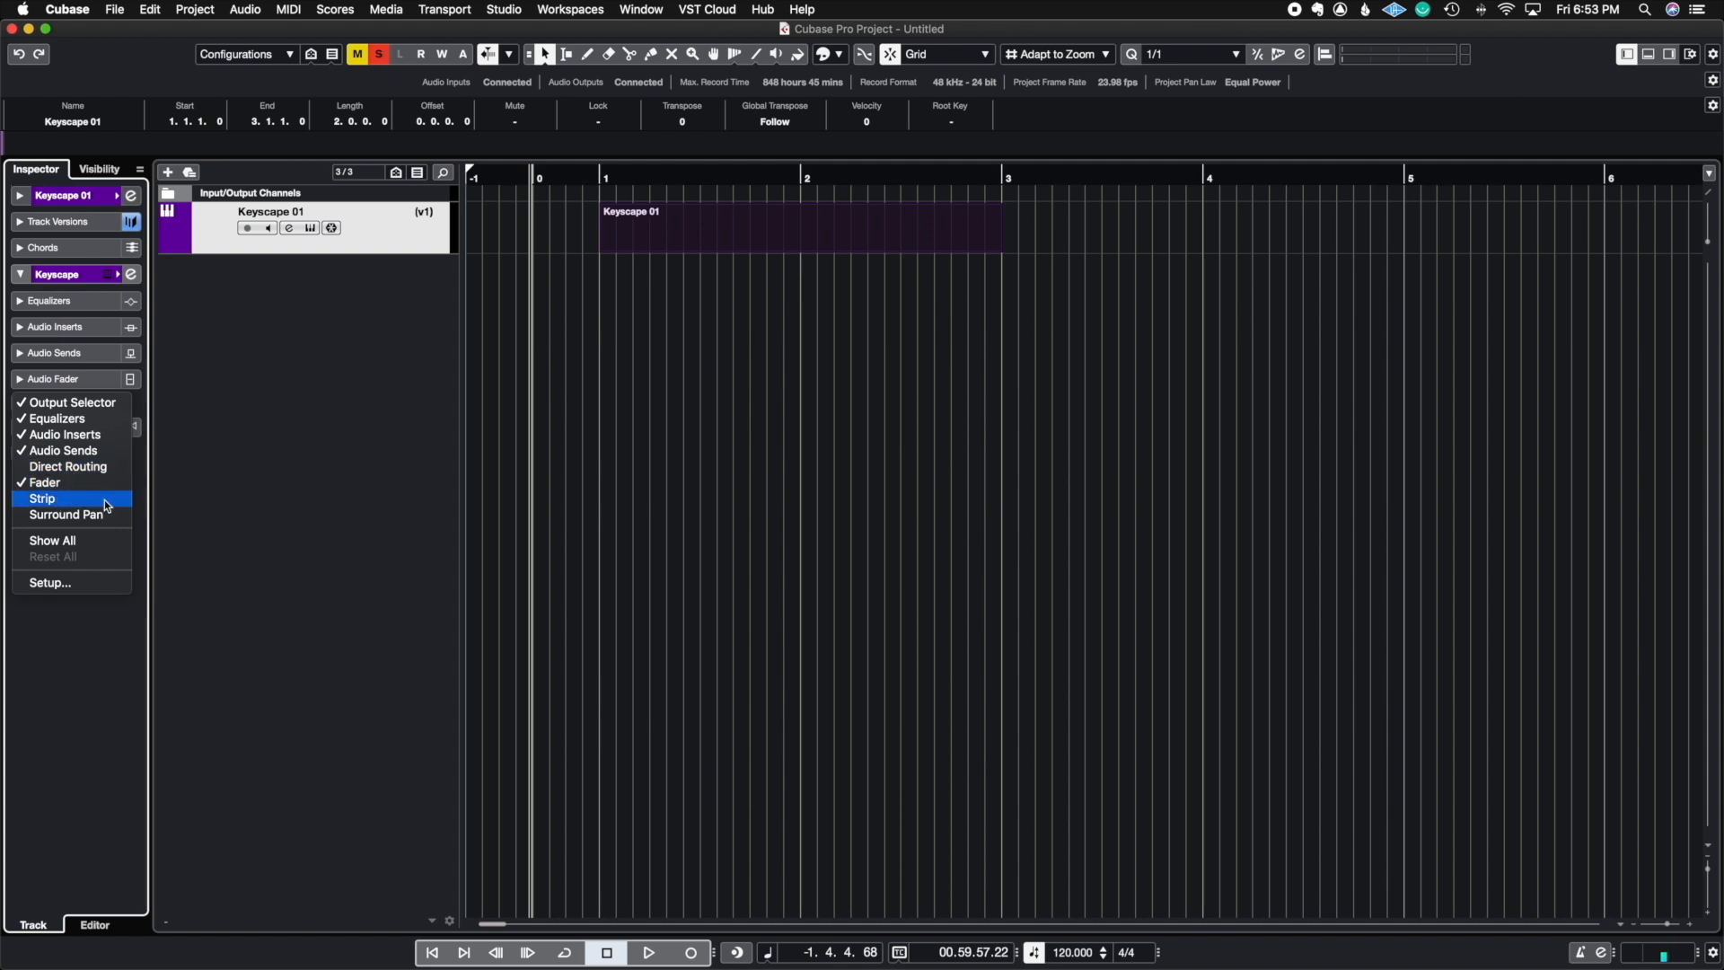
click(167, 468)
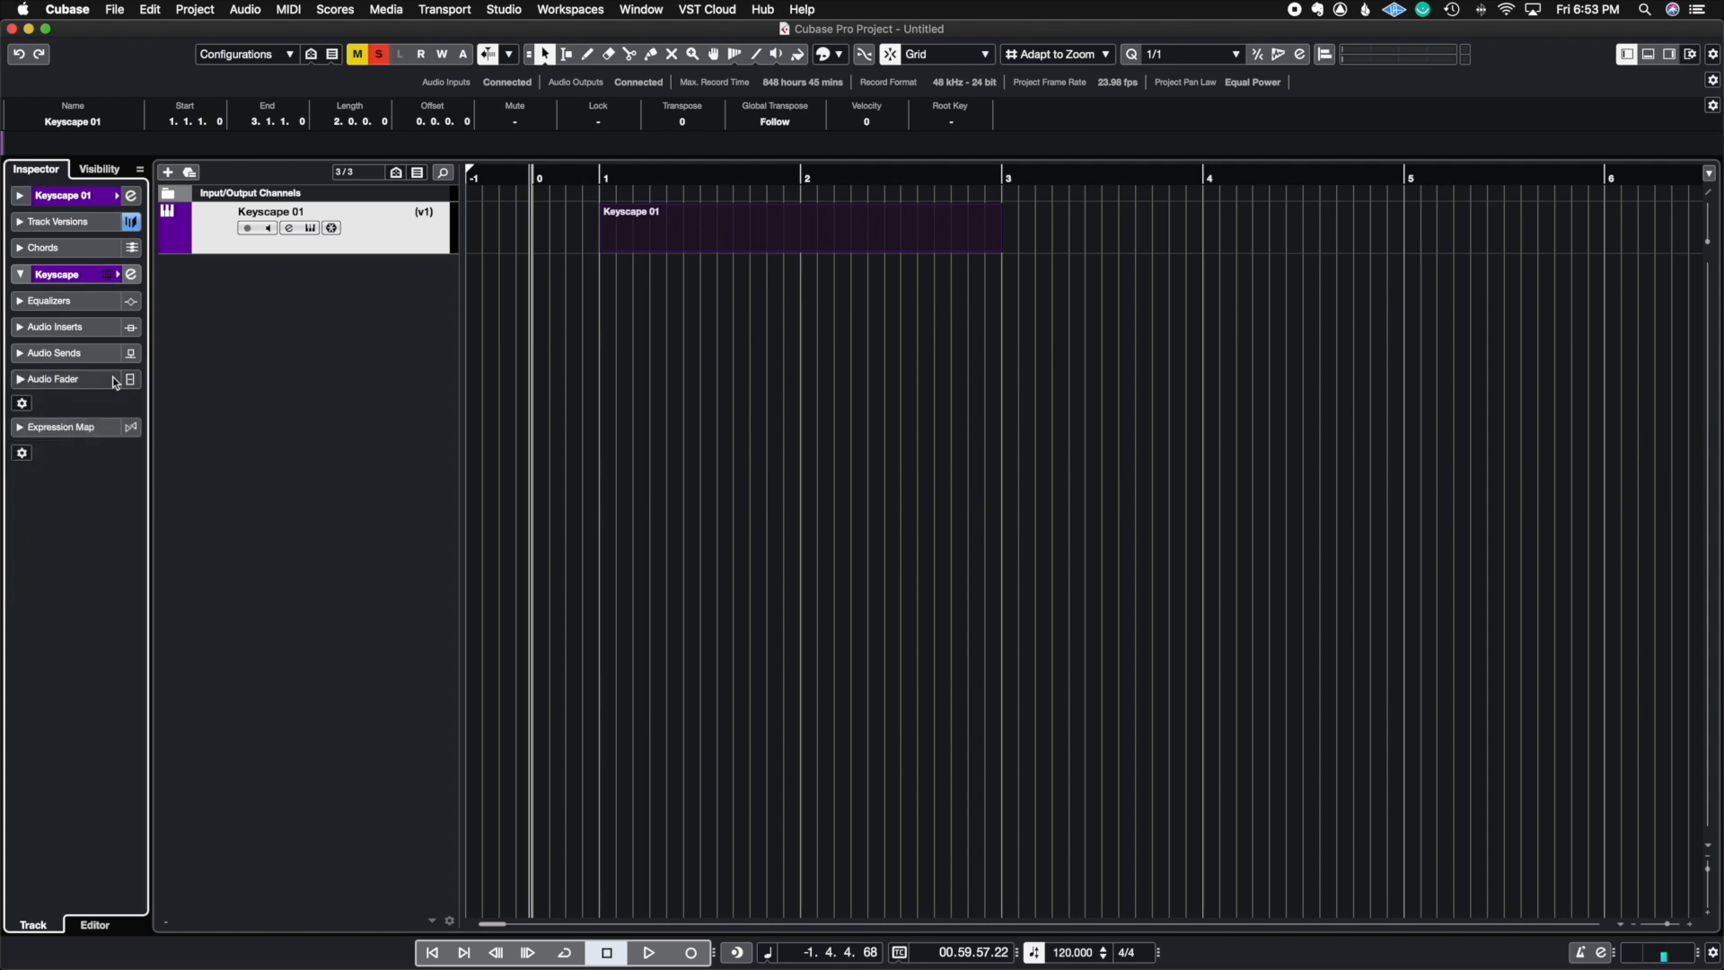
Collapse the Keyscape instrument section and examine the list of sections that the track's Inspector can show
super+click(28, 430)
click(19, 300)
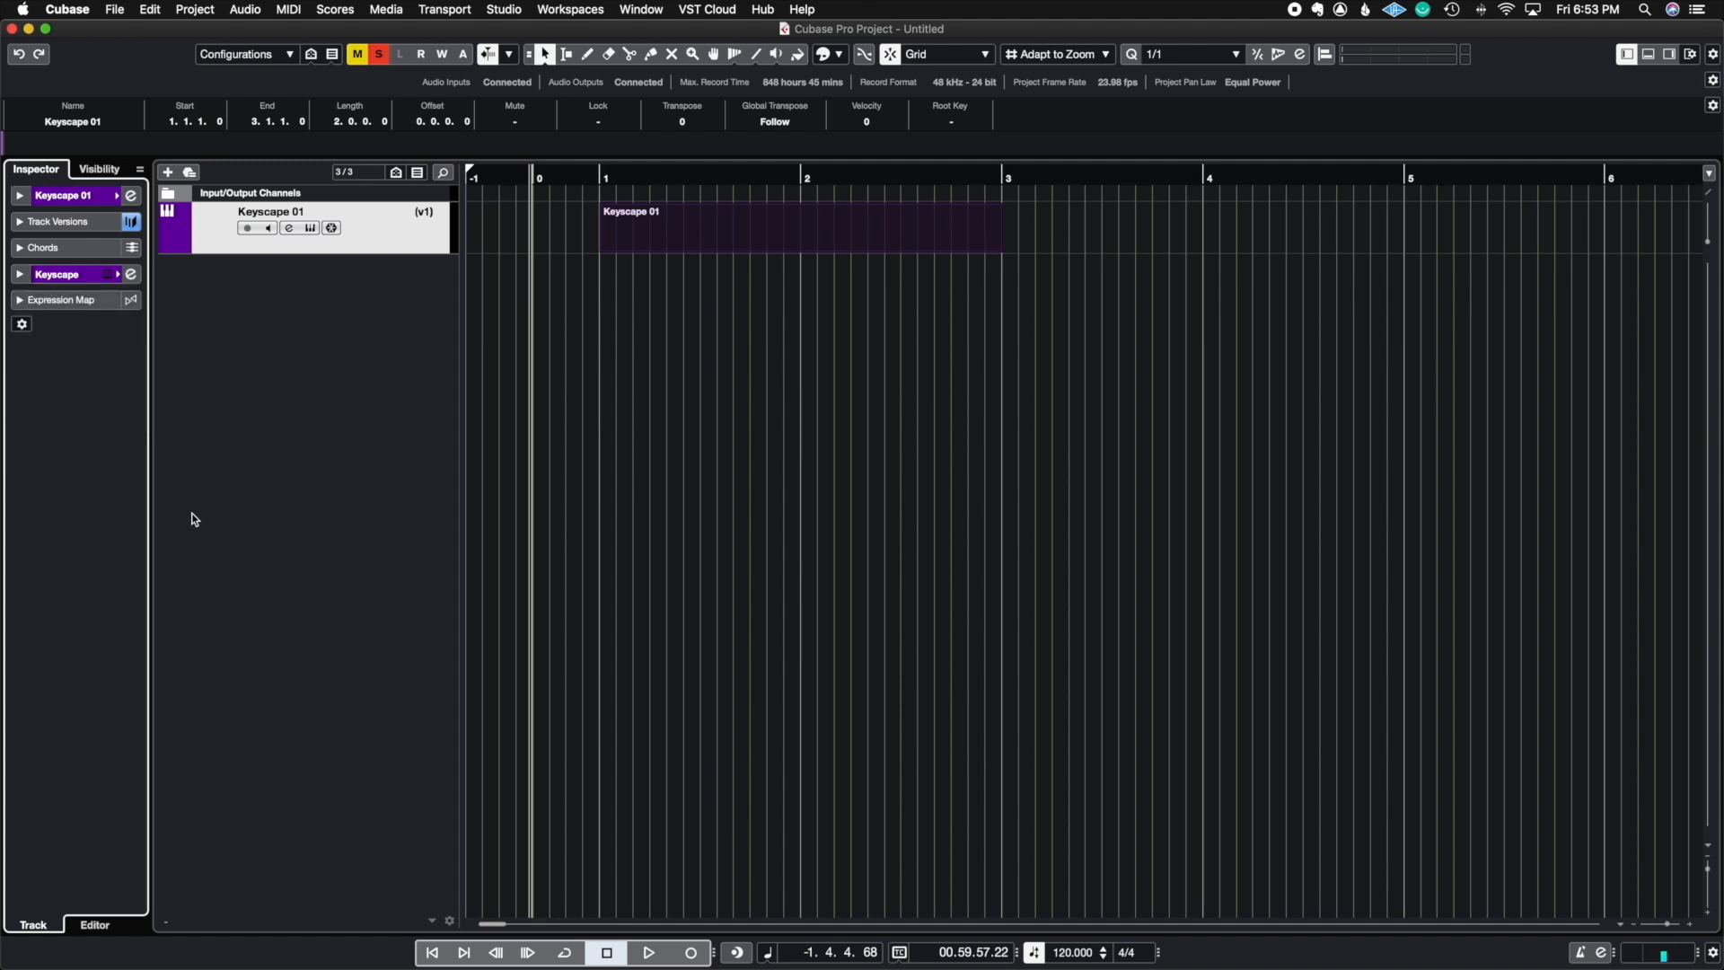
click(25, 326)
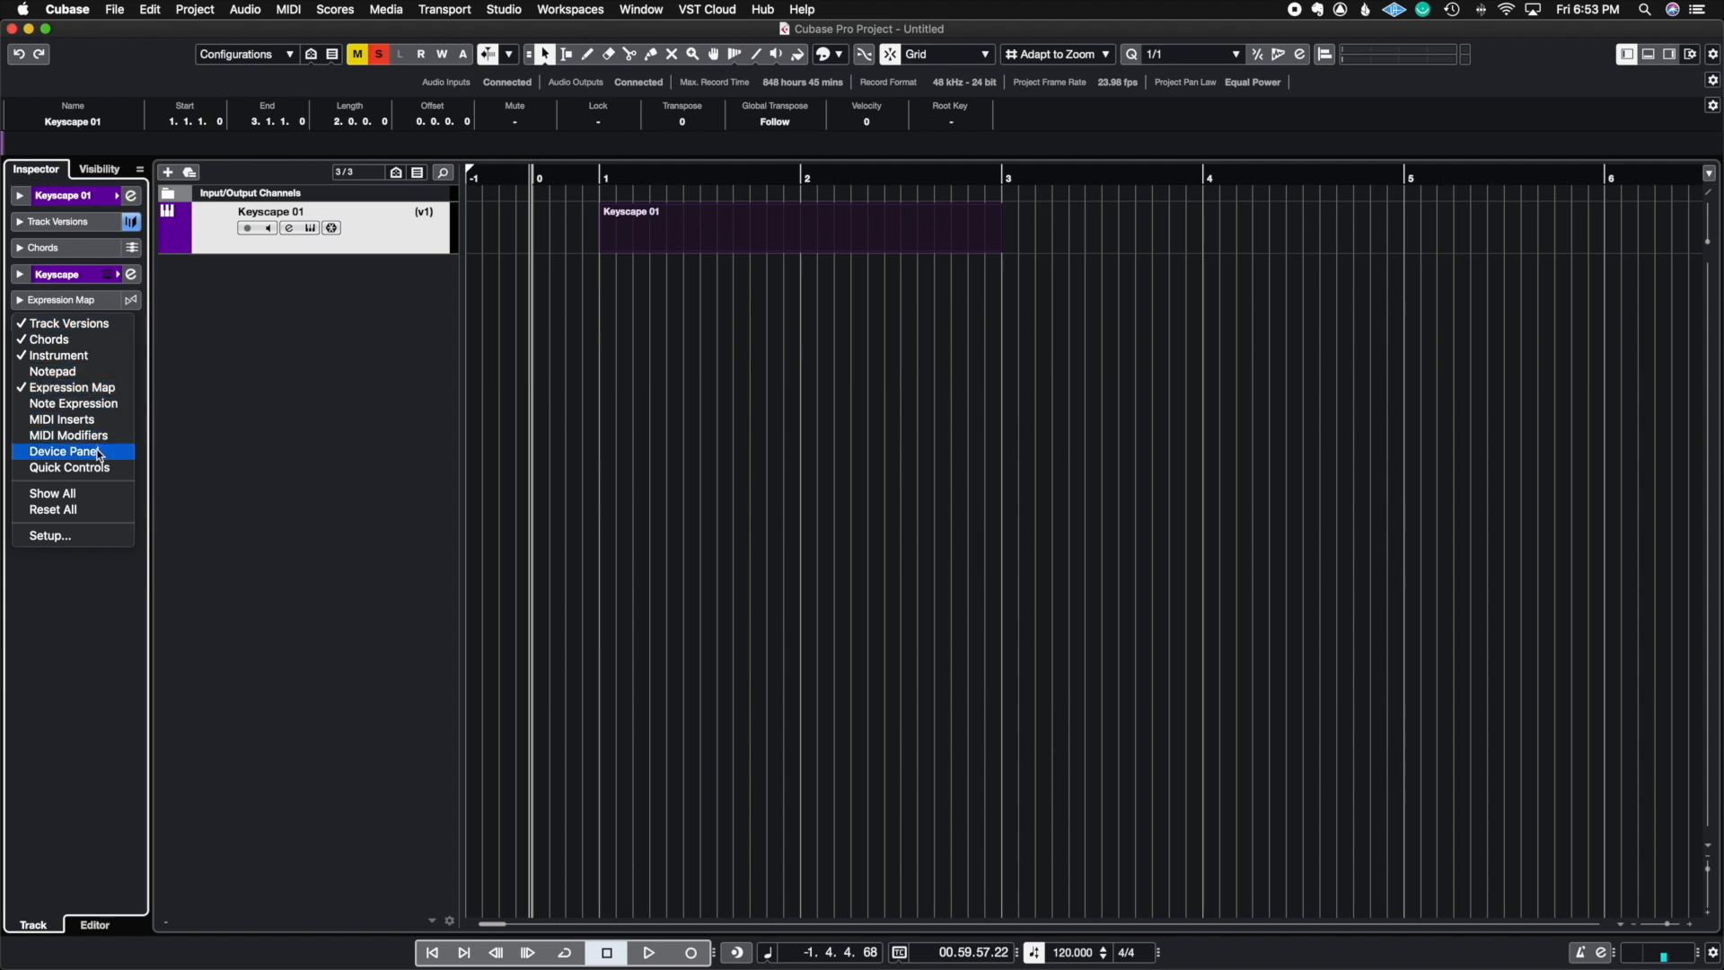
click(159, 462)
click(28, 328)
click(196, 364)
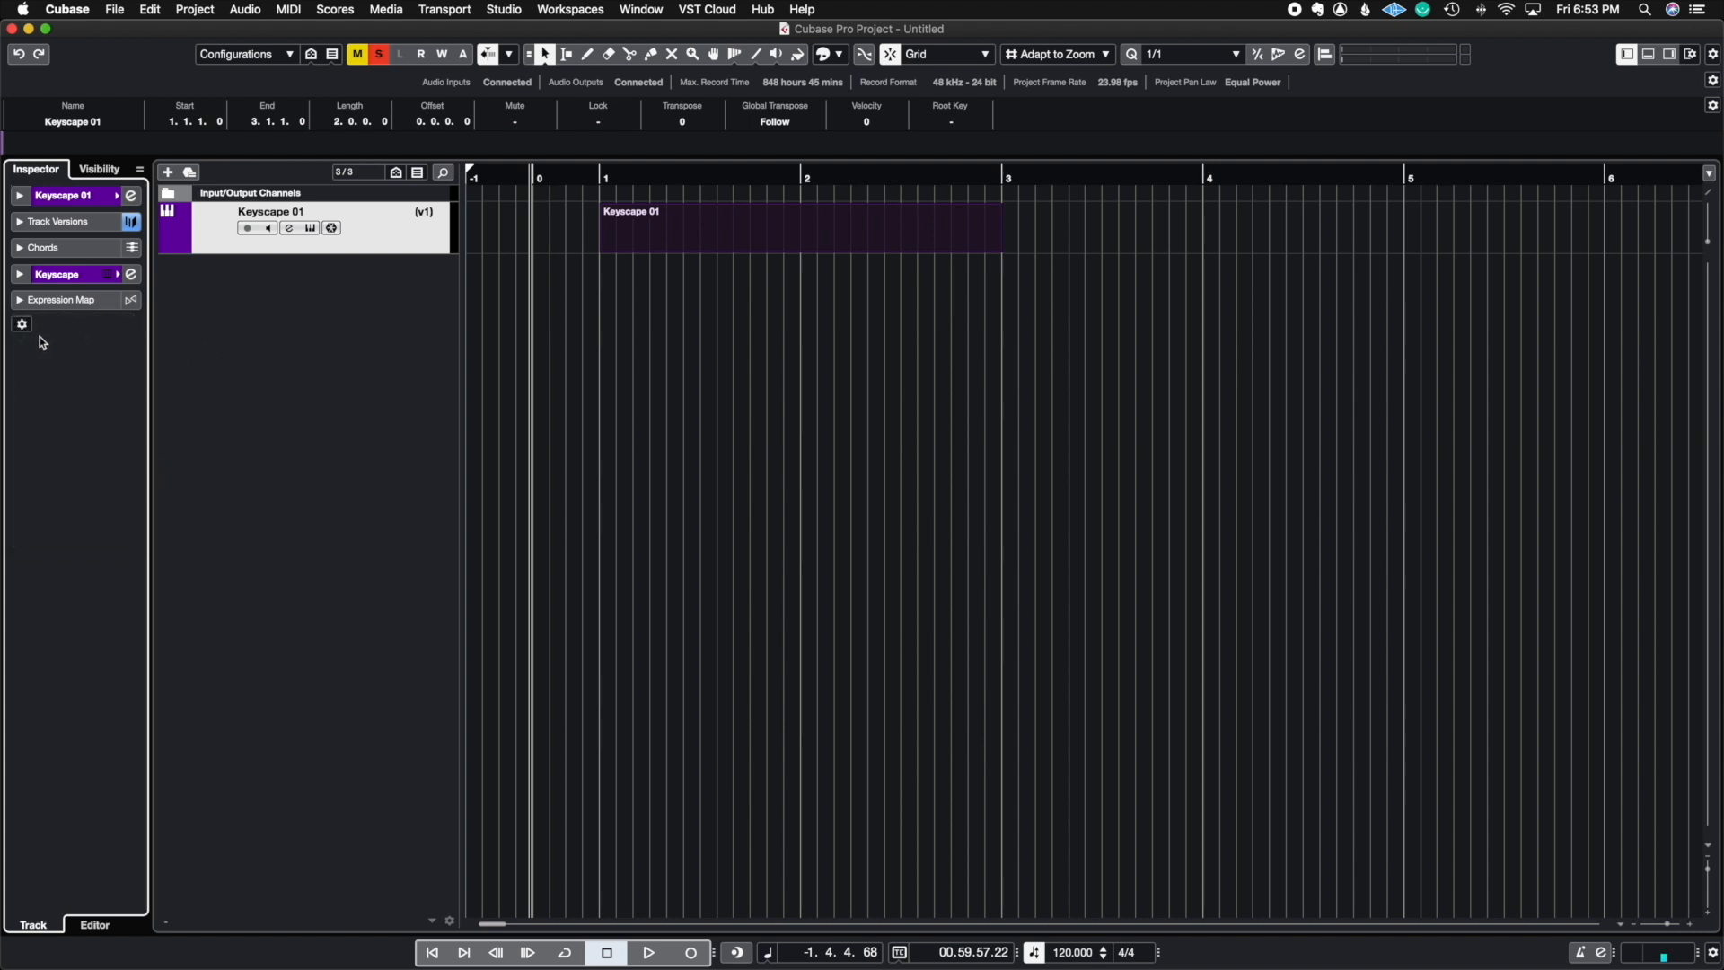
Show the track visibility list and add five more Keyscape instrument tracks with Stereo Out as the audio output
click(98, 169)
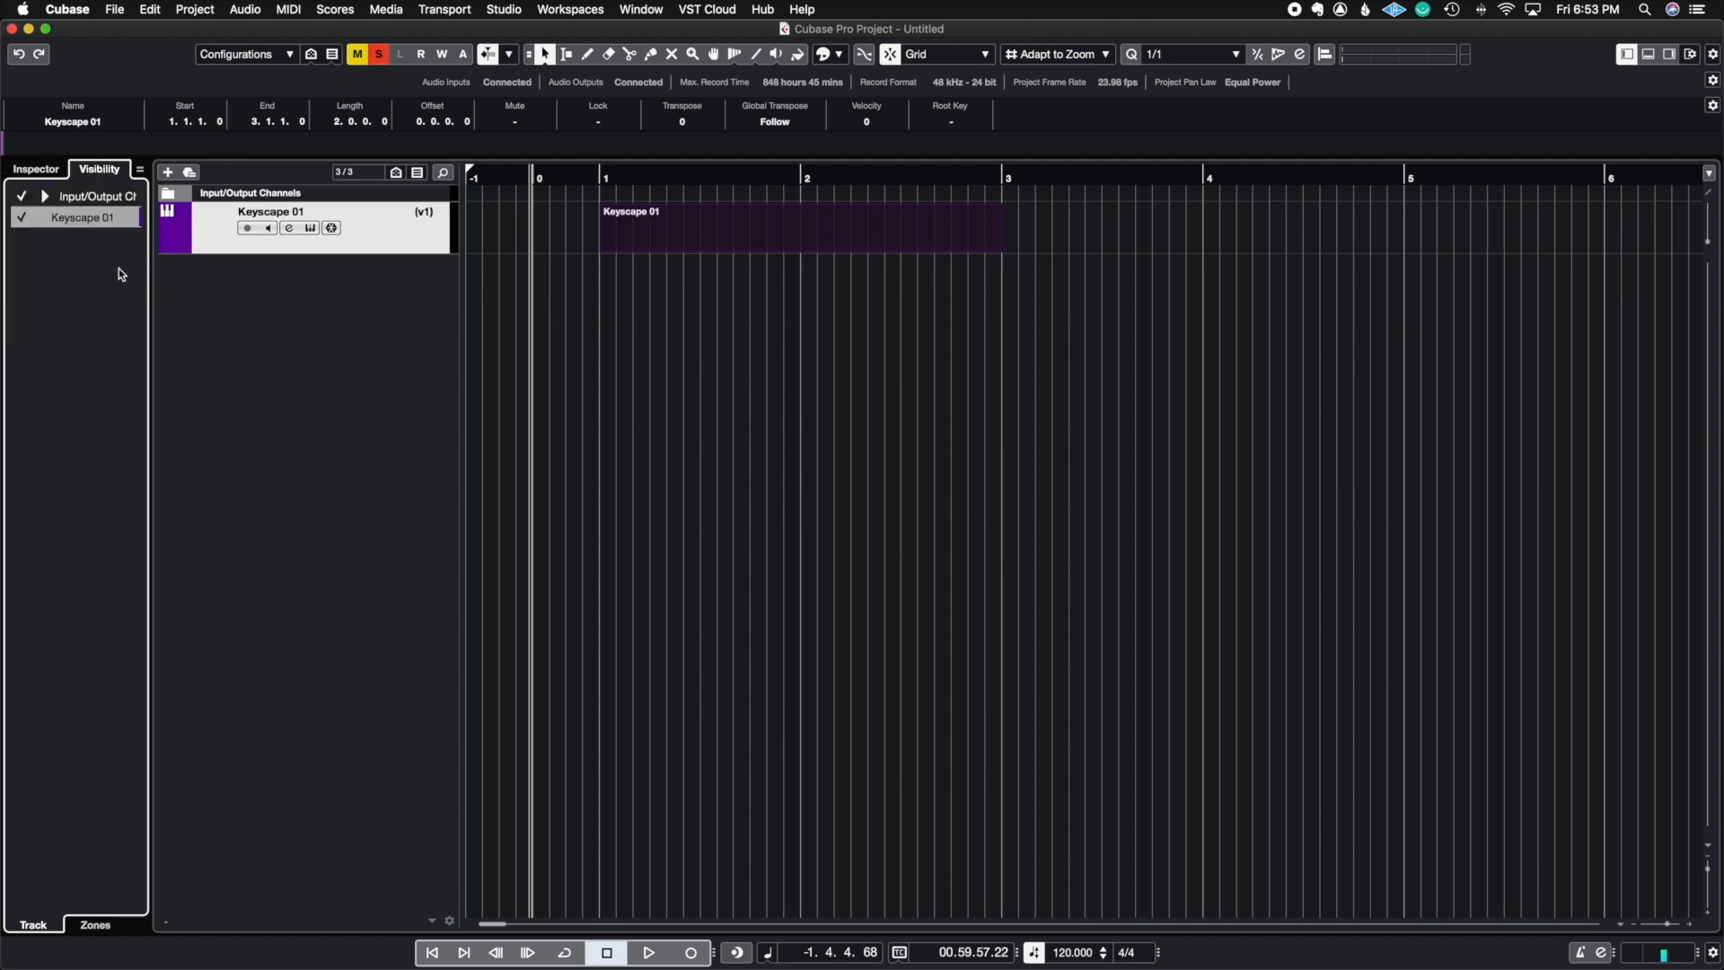
right_click(263, 270)
click(912, 481)
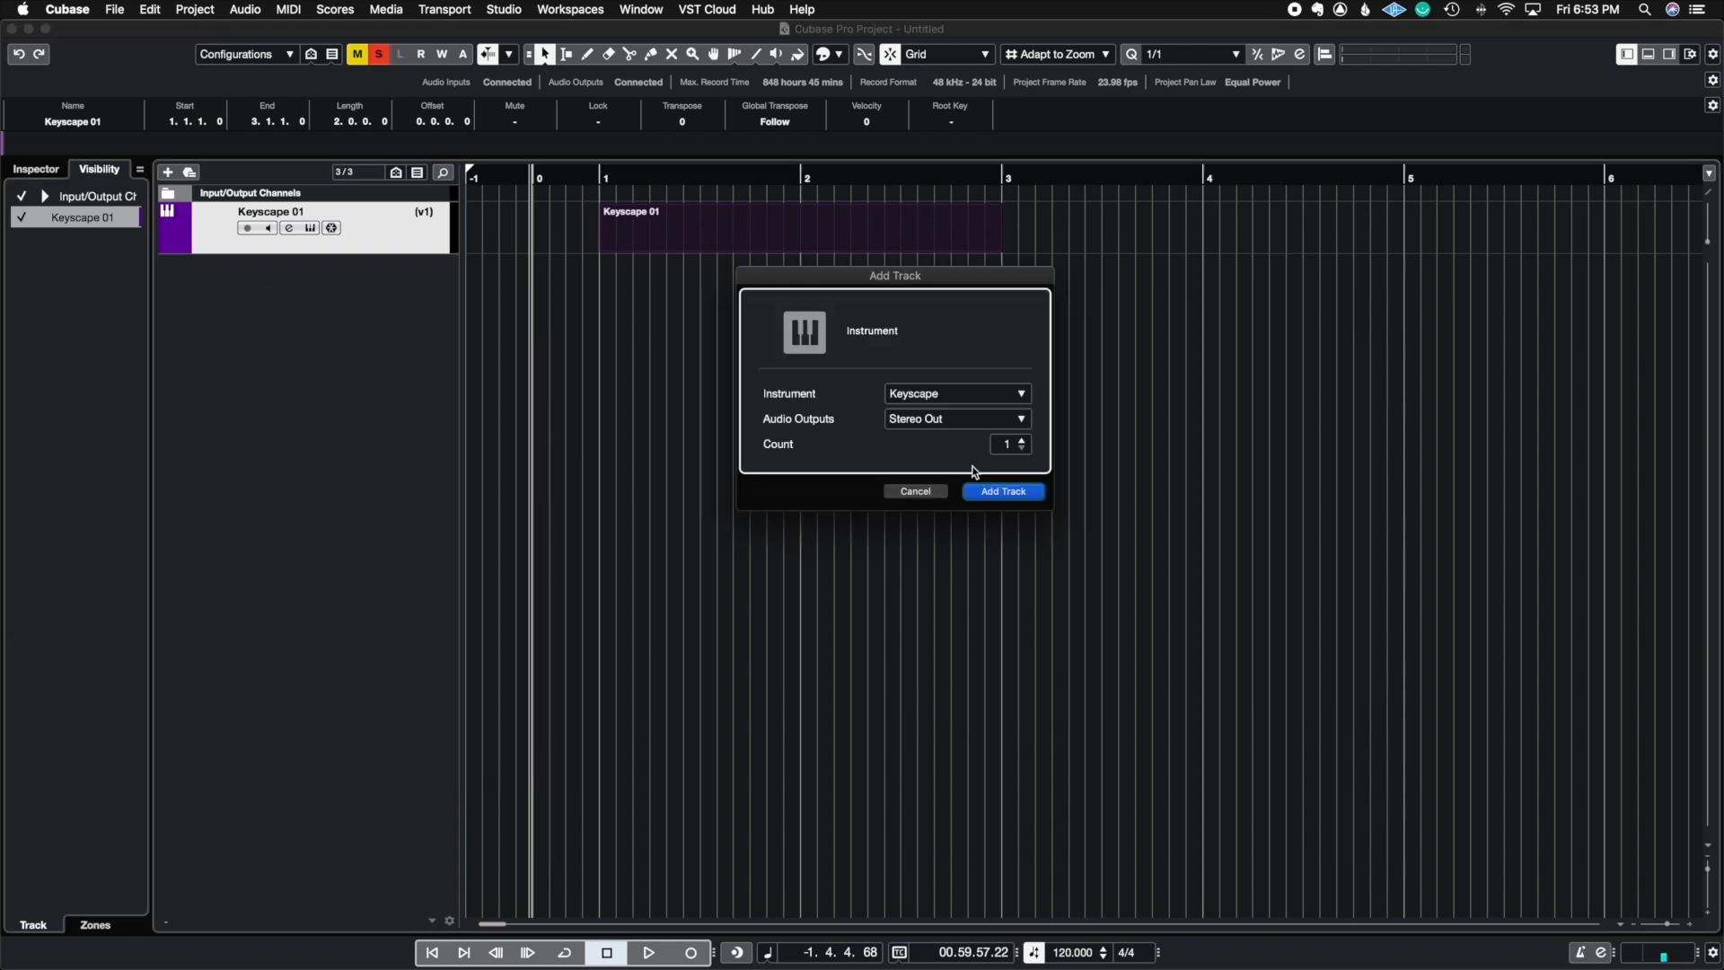
click(1022, 441)
click(1022, 441)
click(1022, 441)
click(1022, 441)
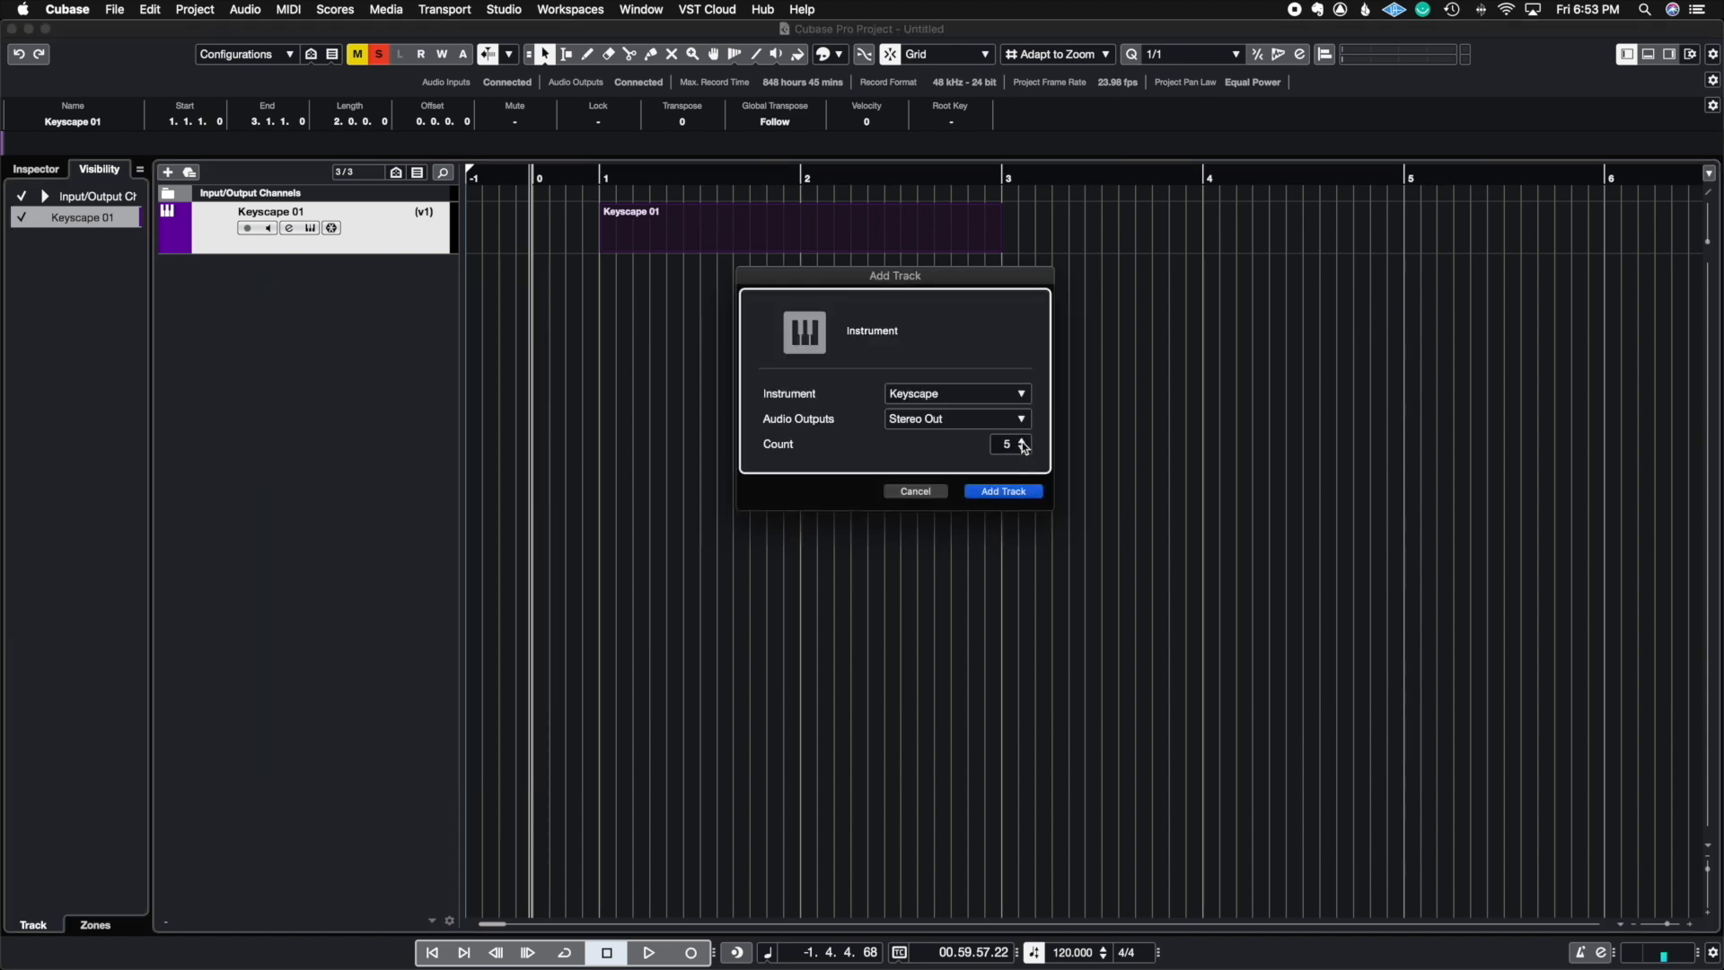
click(1003, 491)
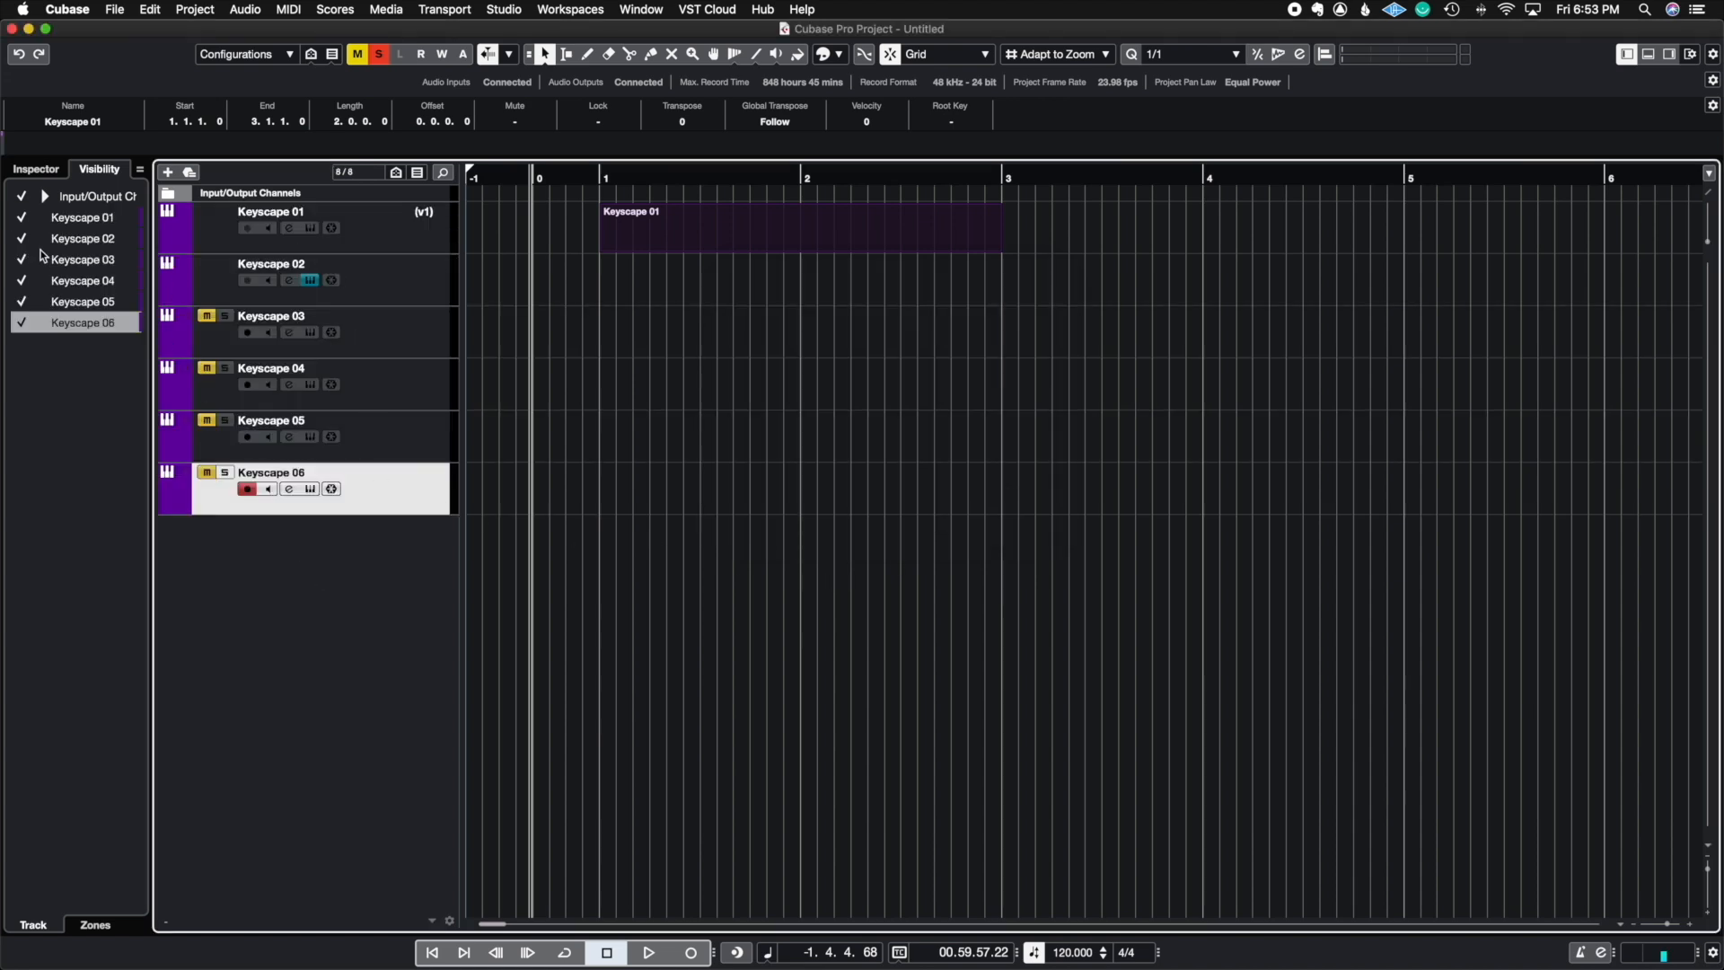
Hide the input/output channels and all tracks except Keyscape 03 and Keyscape 04, and restore the visibility of everything
click(22, 217)
click(20, 238)
click(21, 281)
click(22, 302)
click(21, 322)
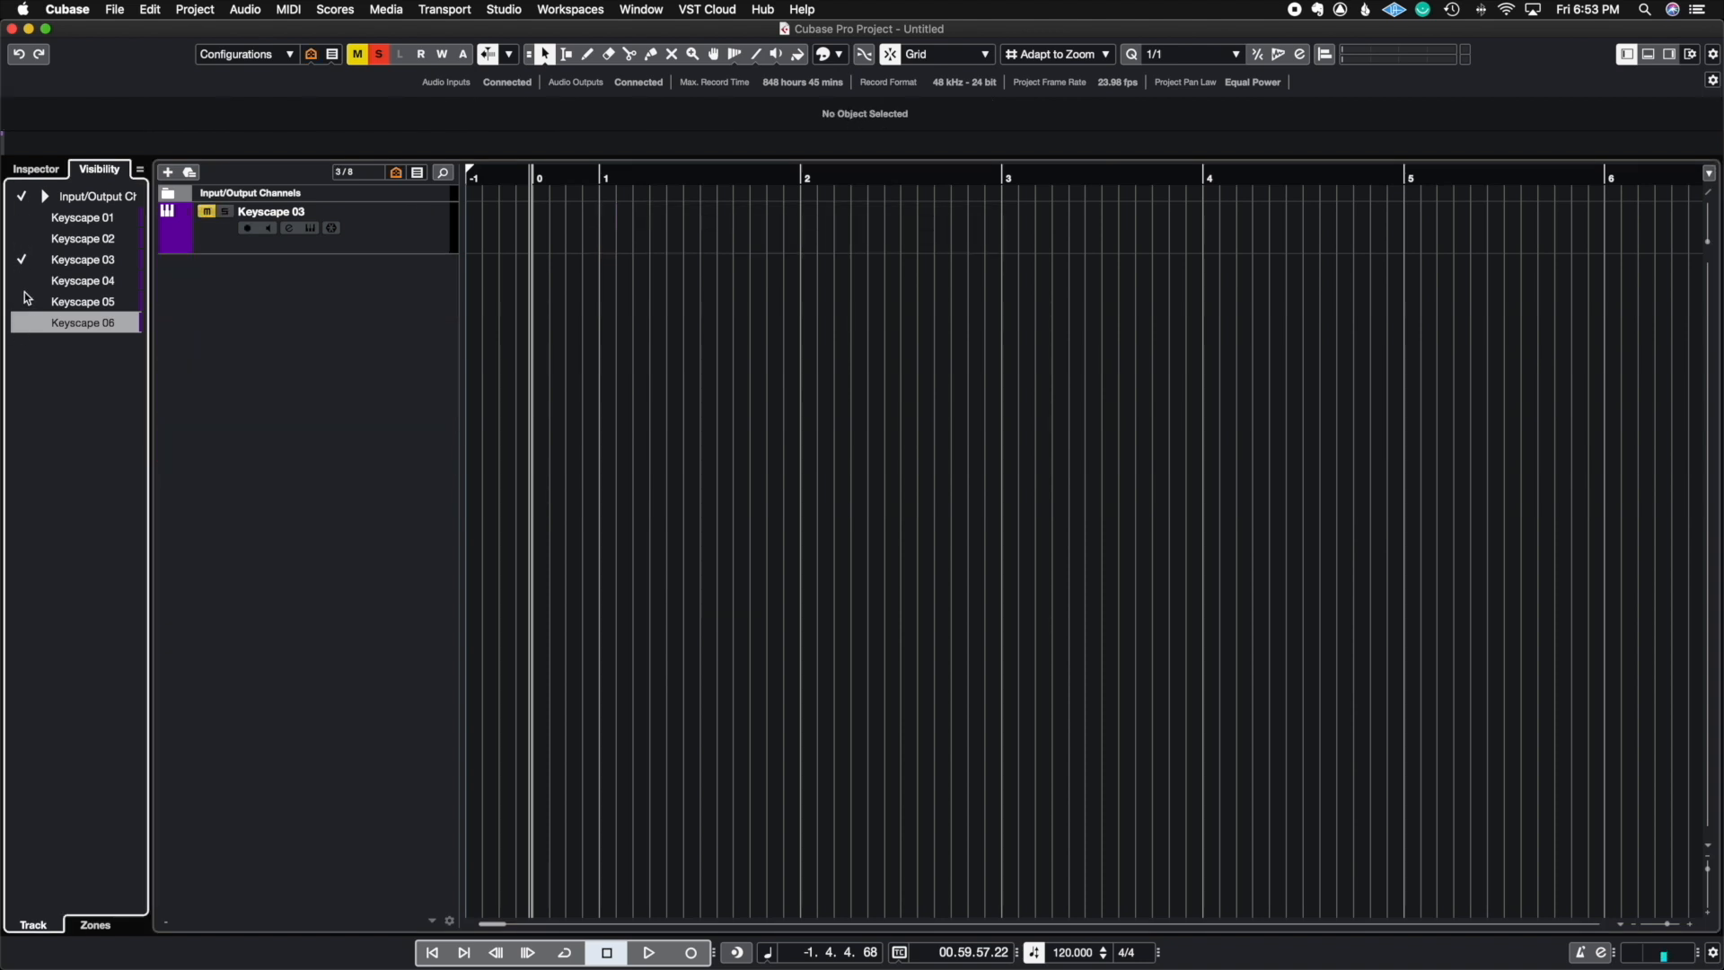
click(21, 281)
click(22, 195)
click(314, 411)
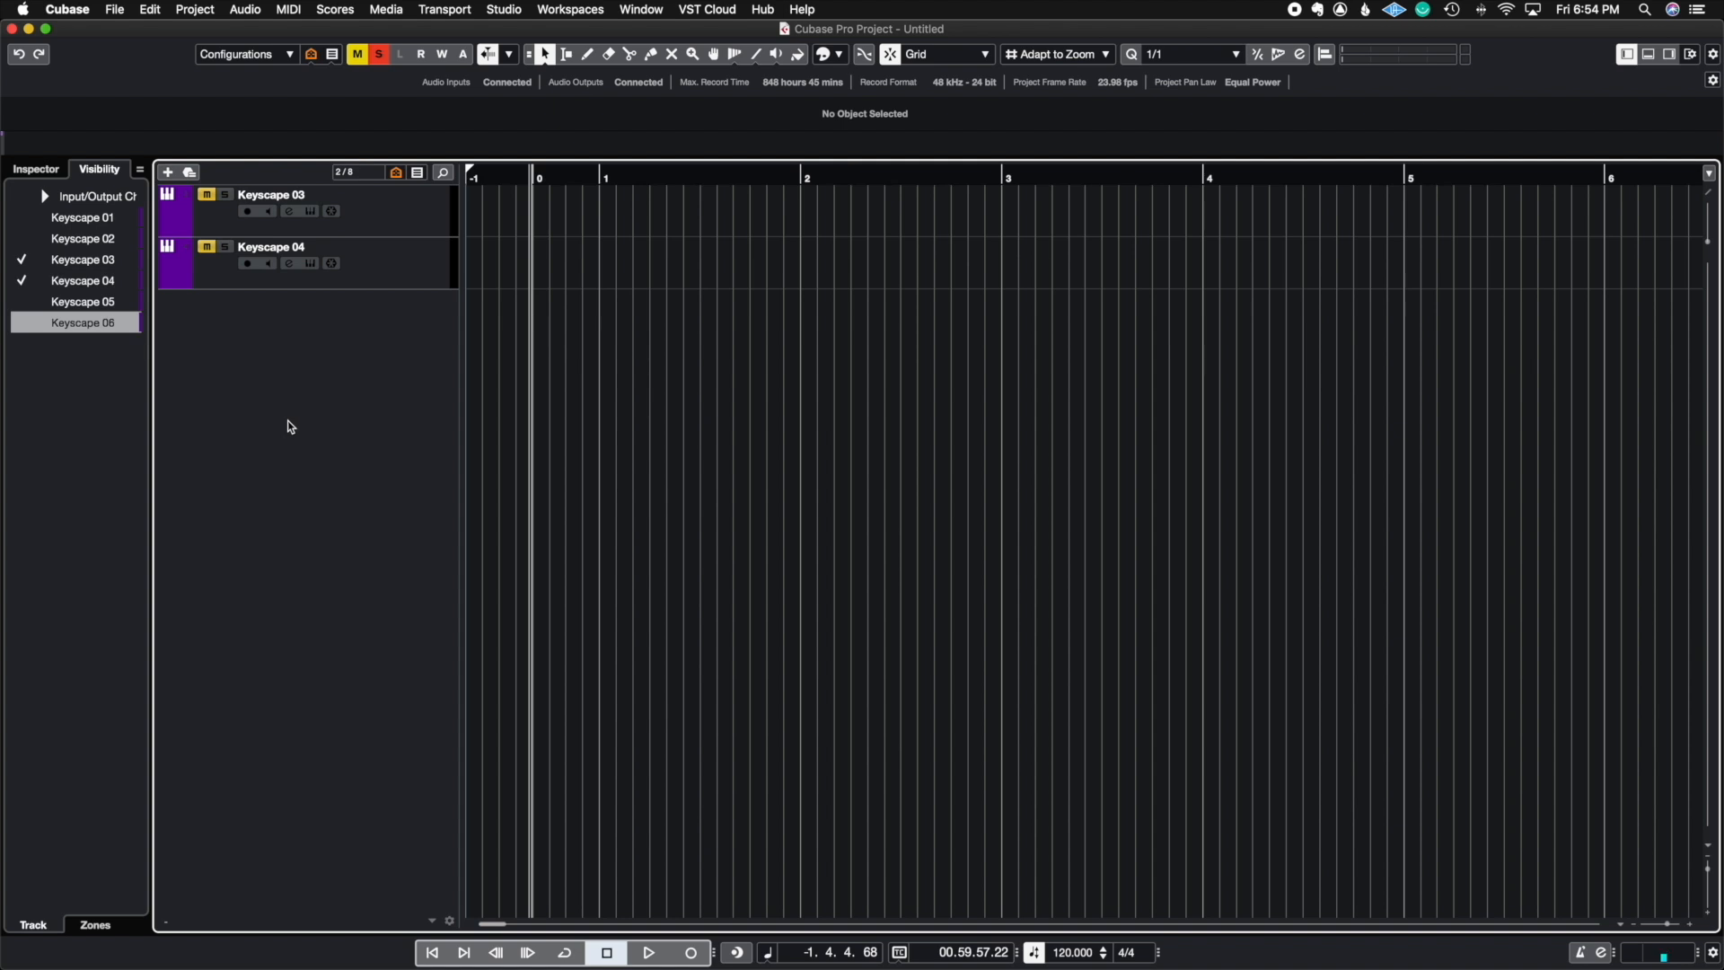
click(22, 196)
click(542, 419)
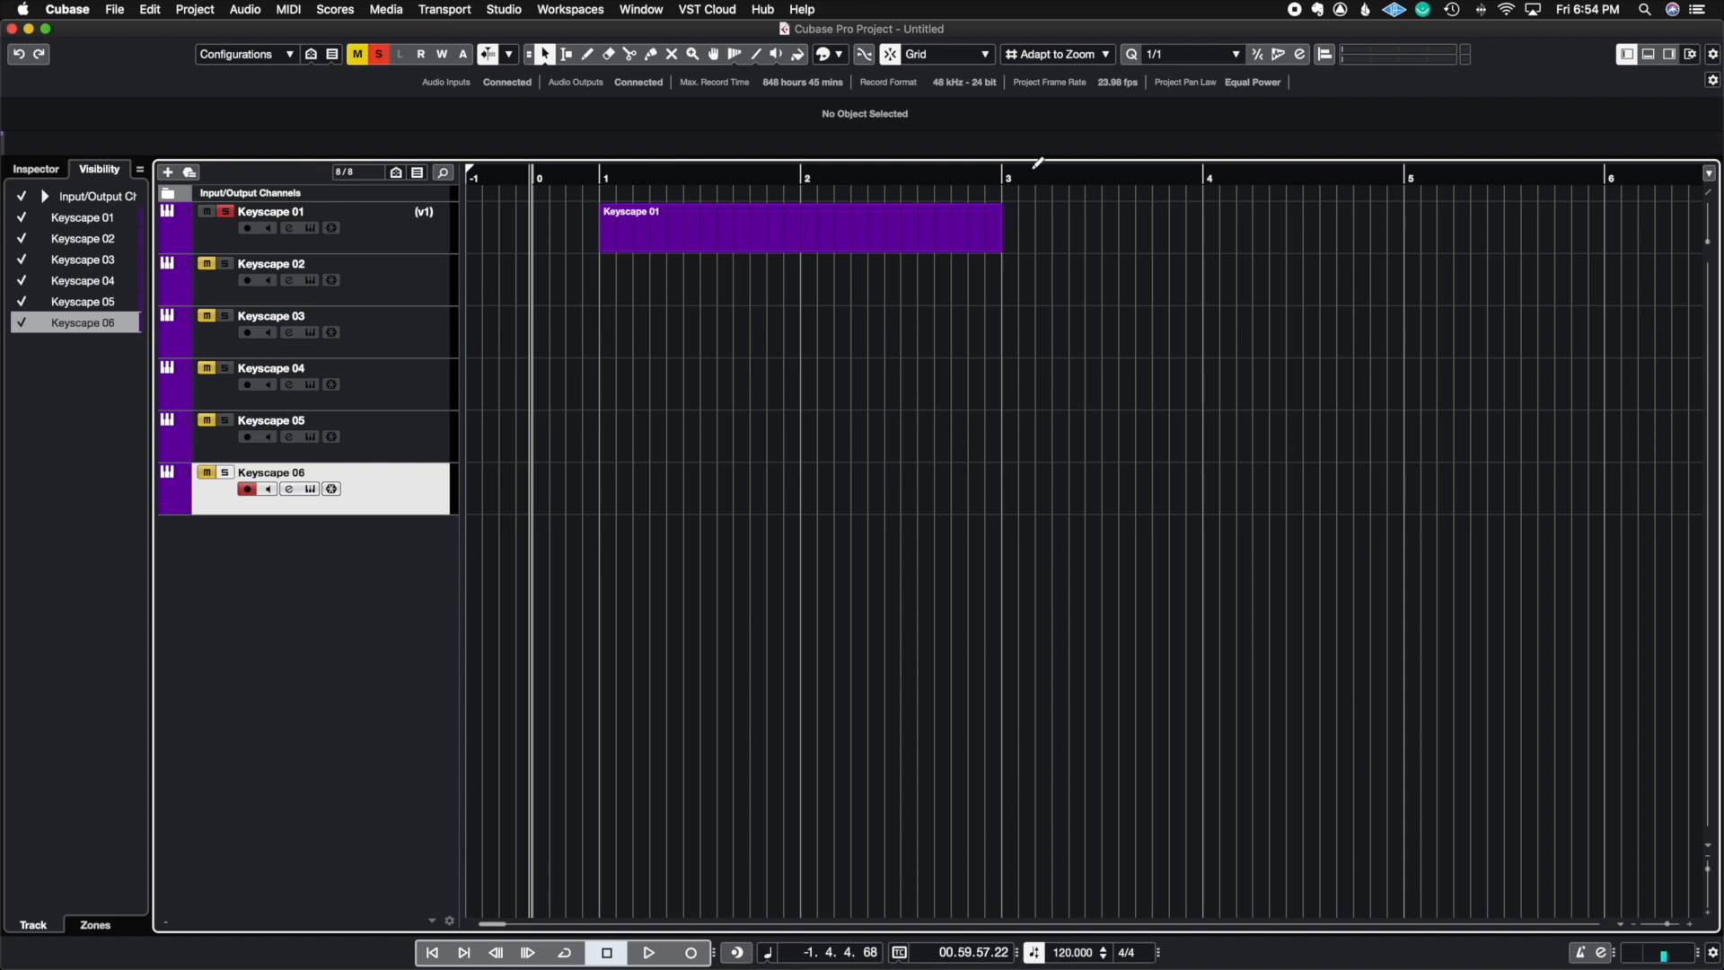
Show the VST instruments rack beside the project and add one Kontakt instrument track with Stereo Out as the audio output
click(1670, 54)
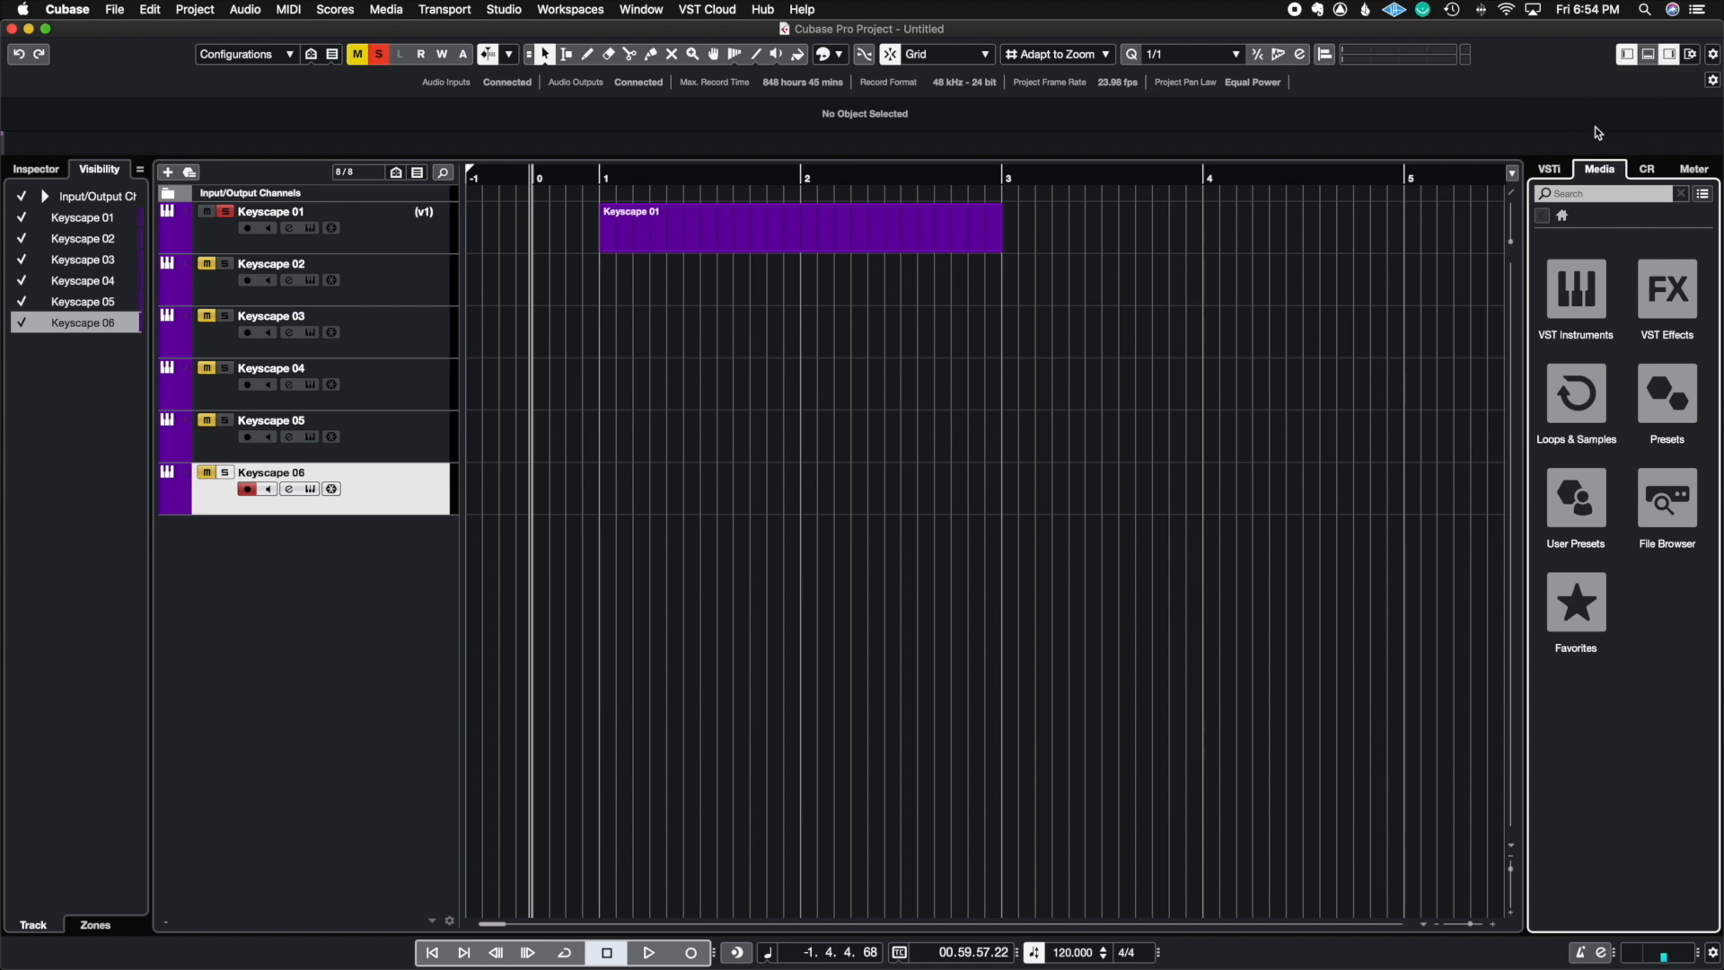
click(1550, 168)
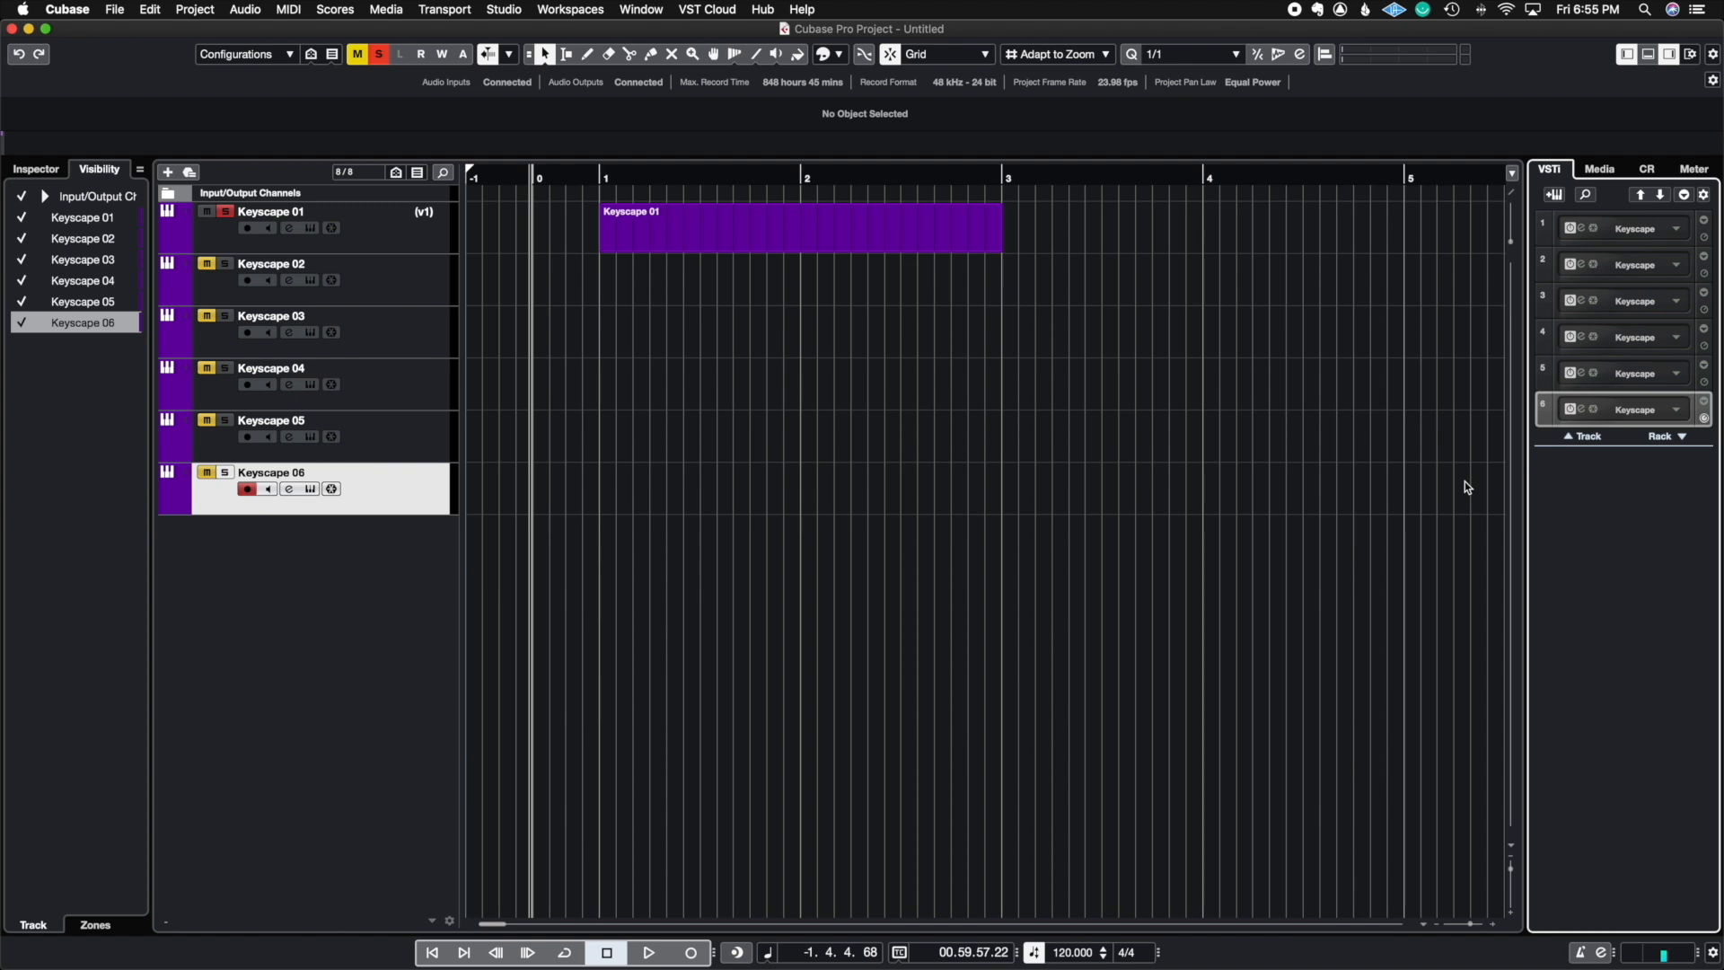
right_click(422, 532)
click(507, 565)
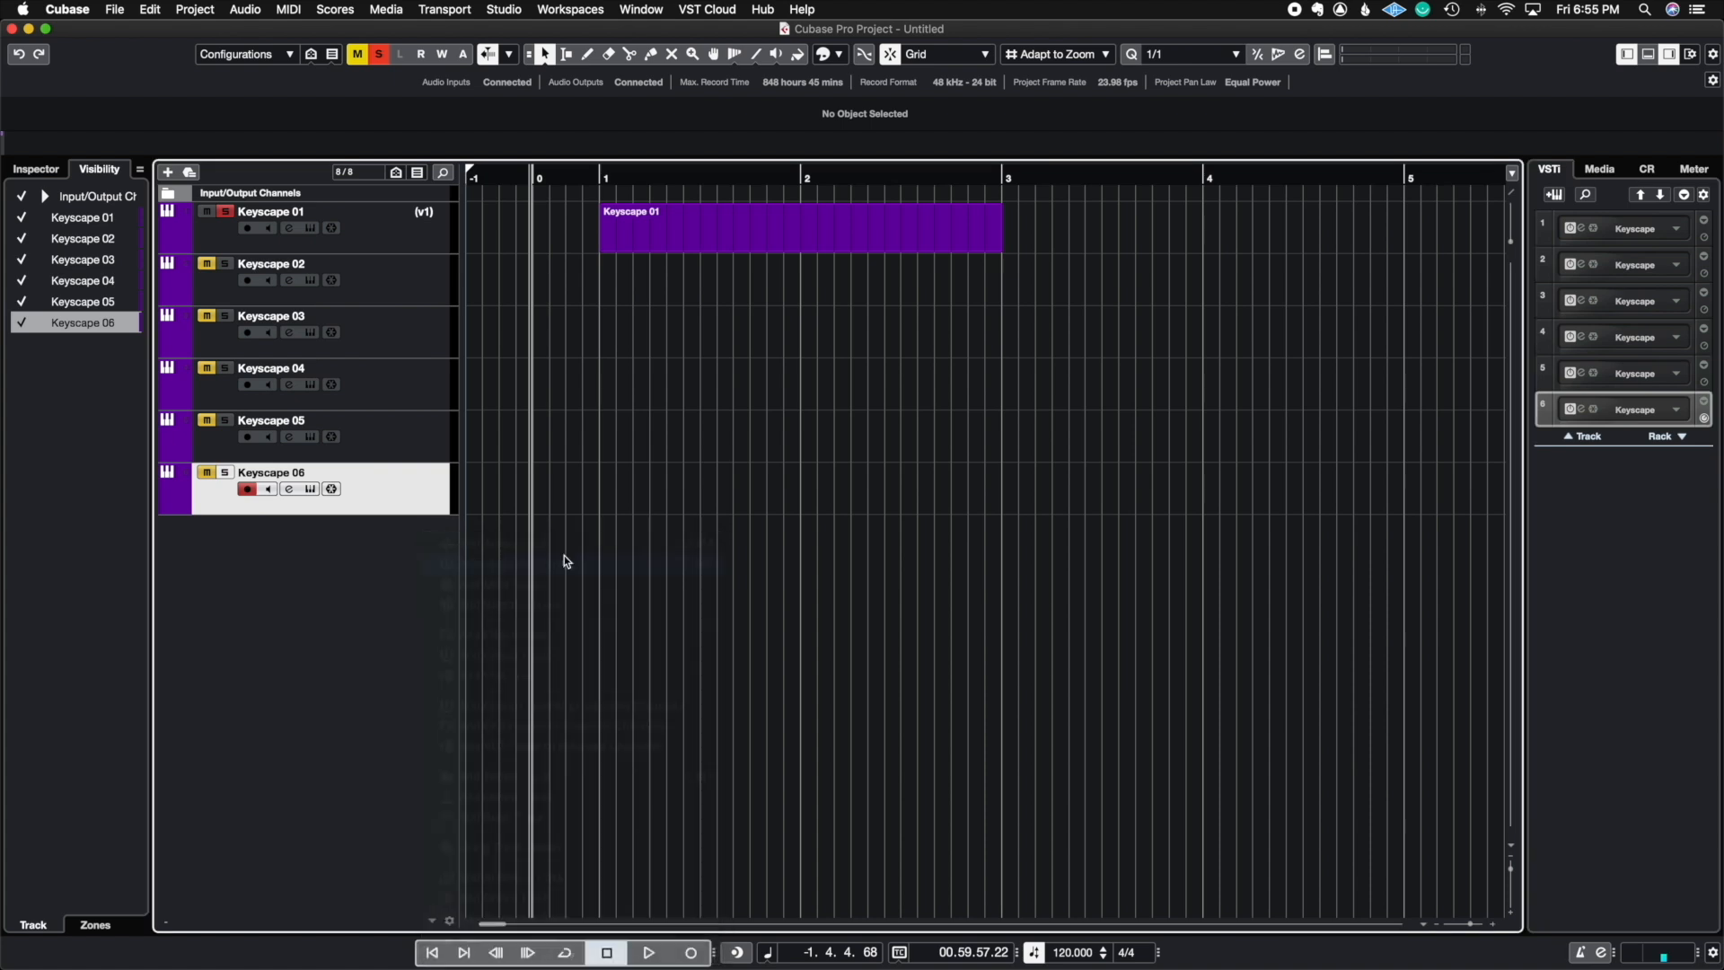
click(964, 397)
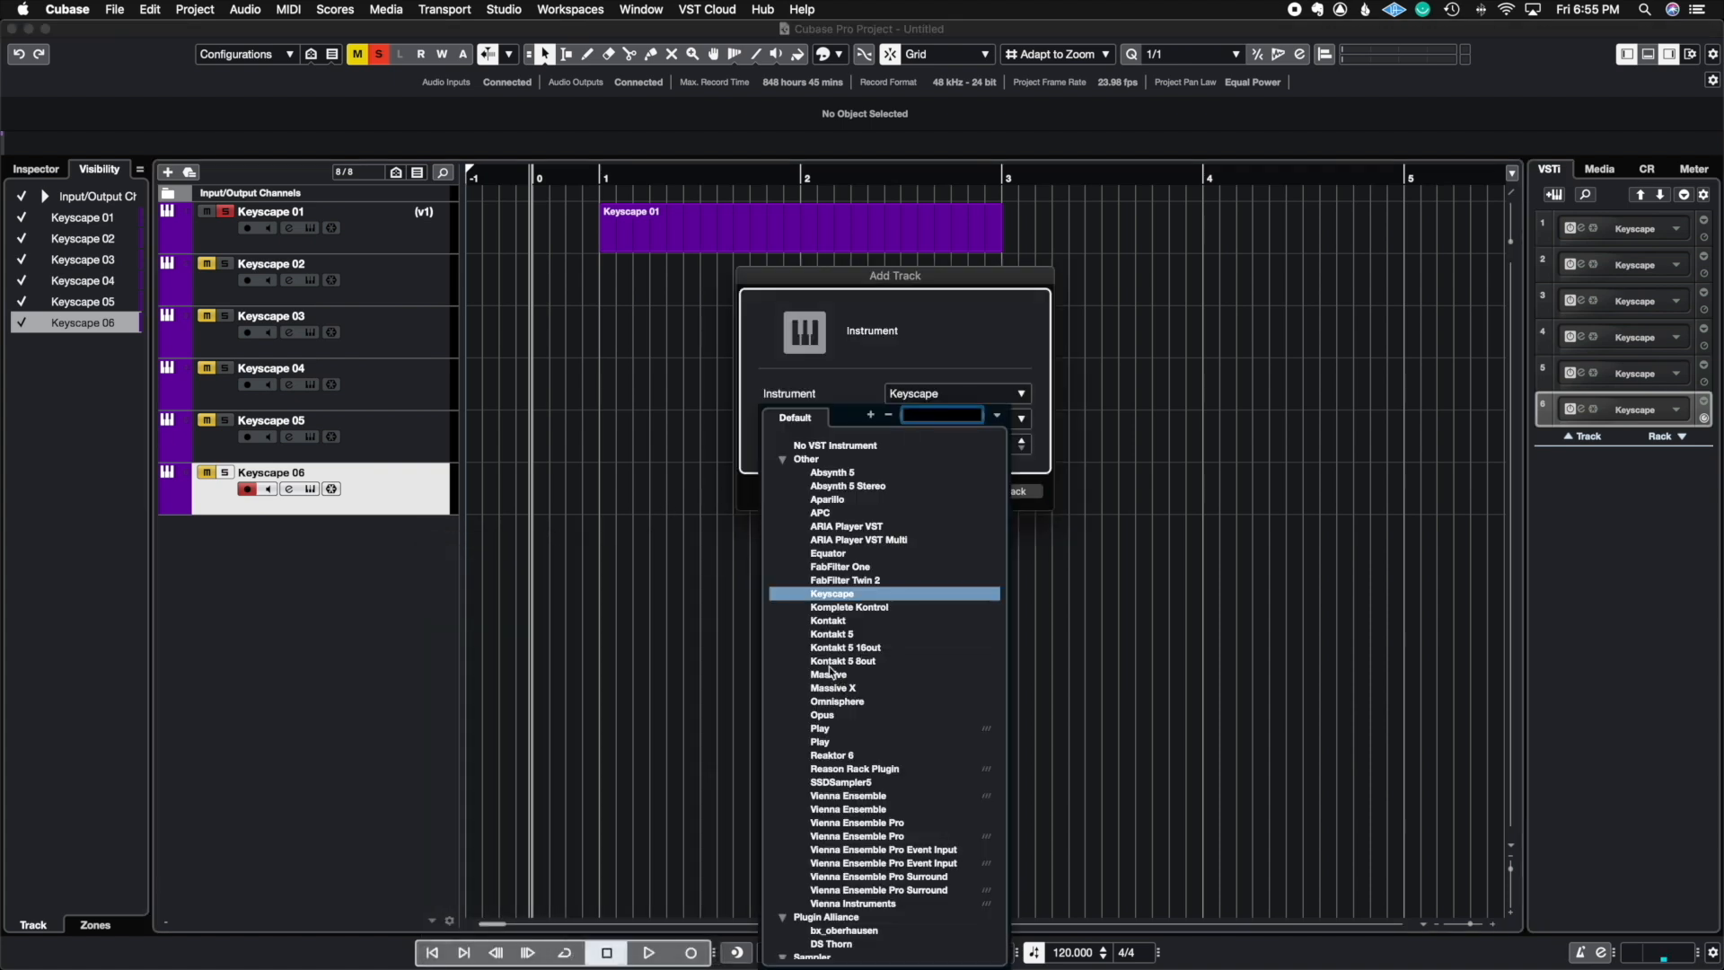
click(828, 622)
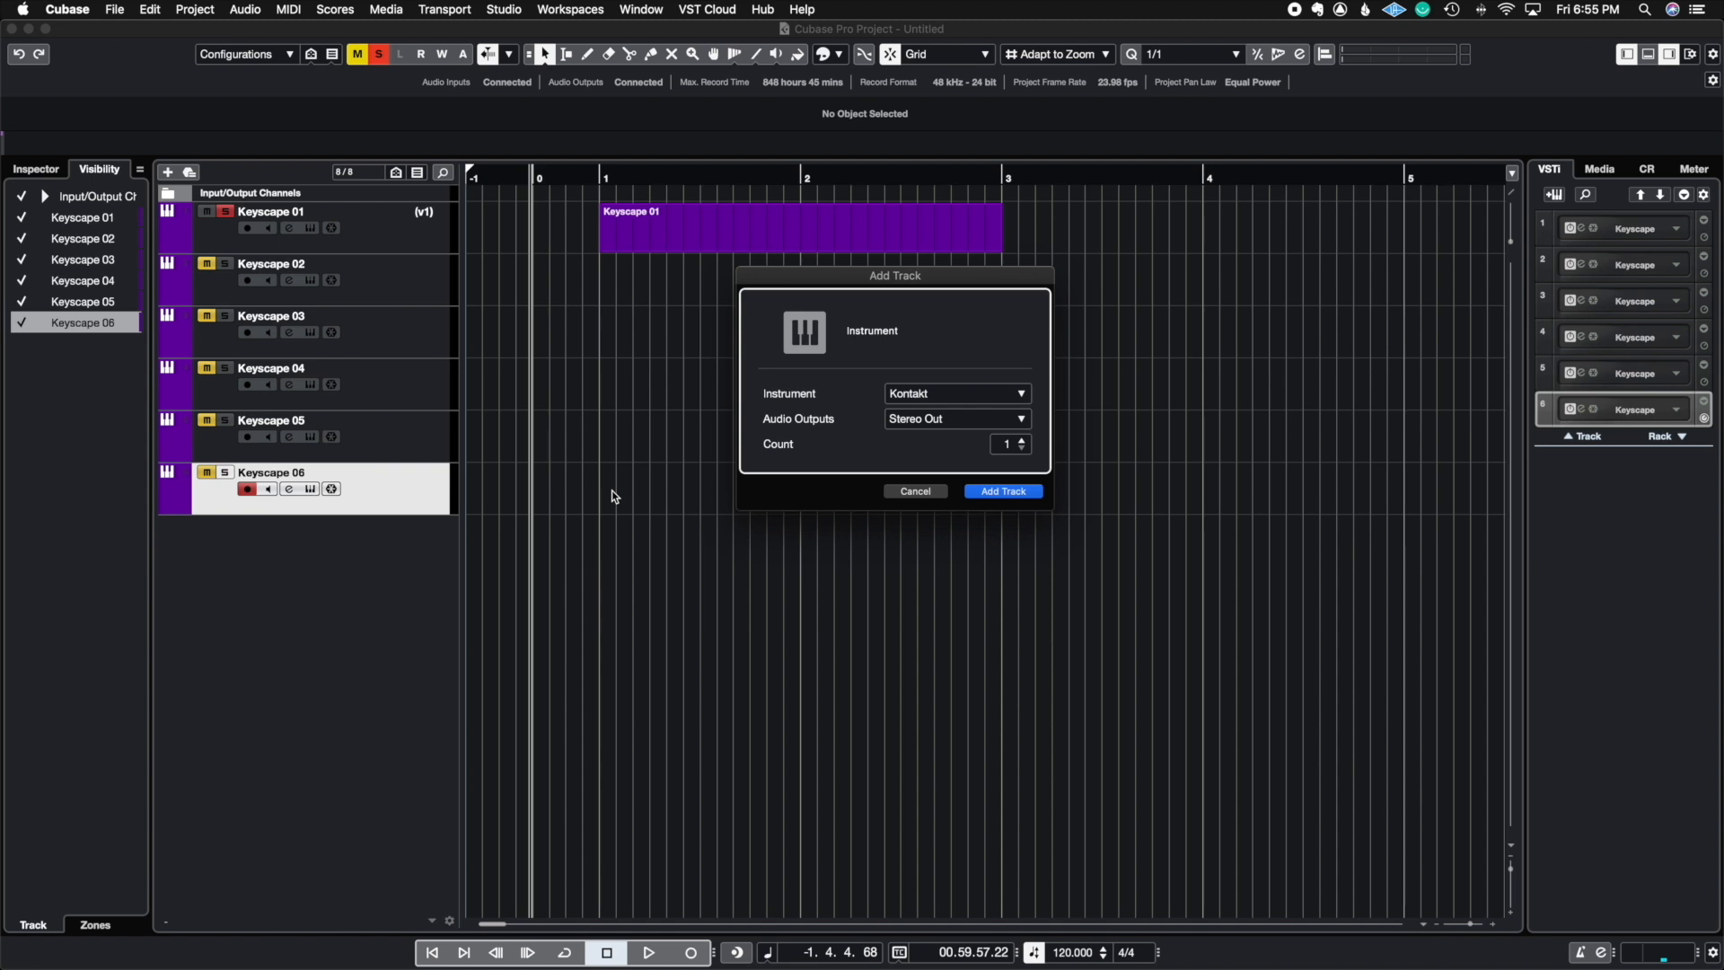
key(Return)
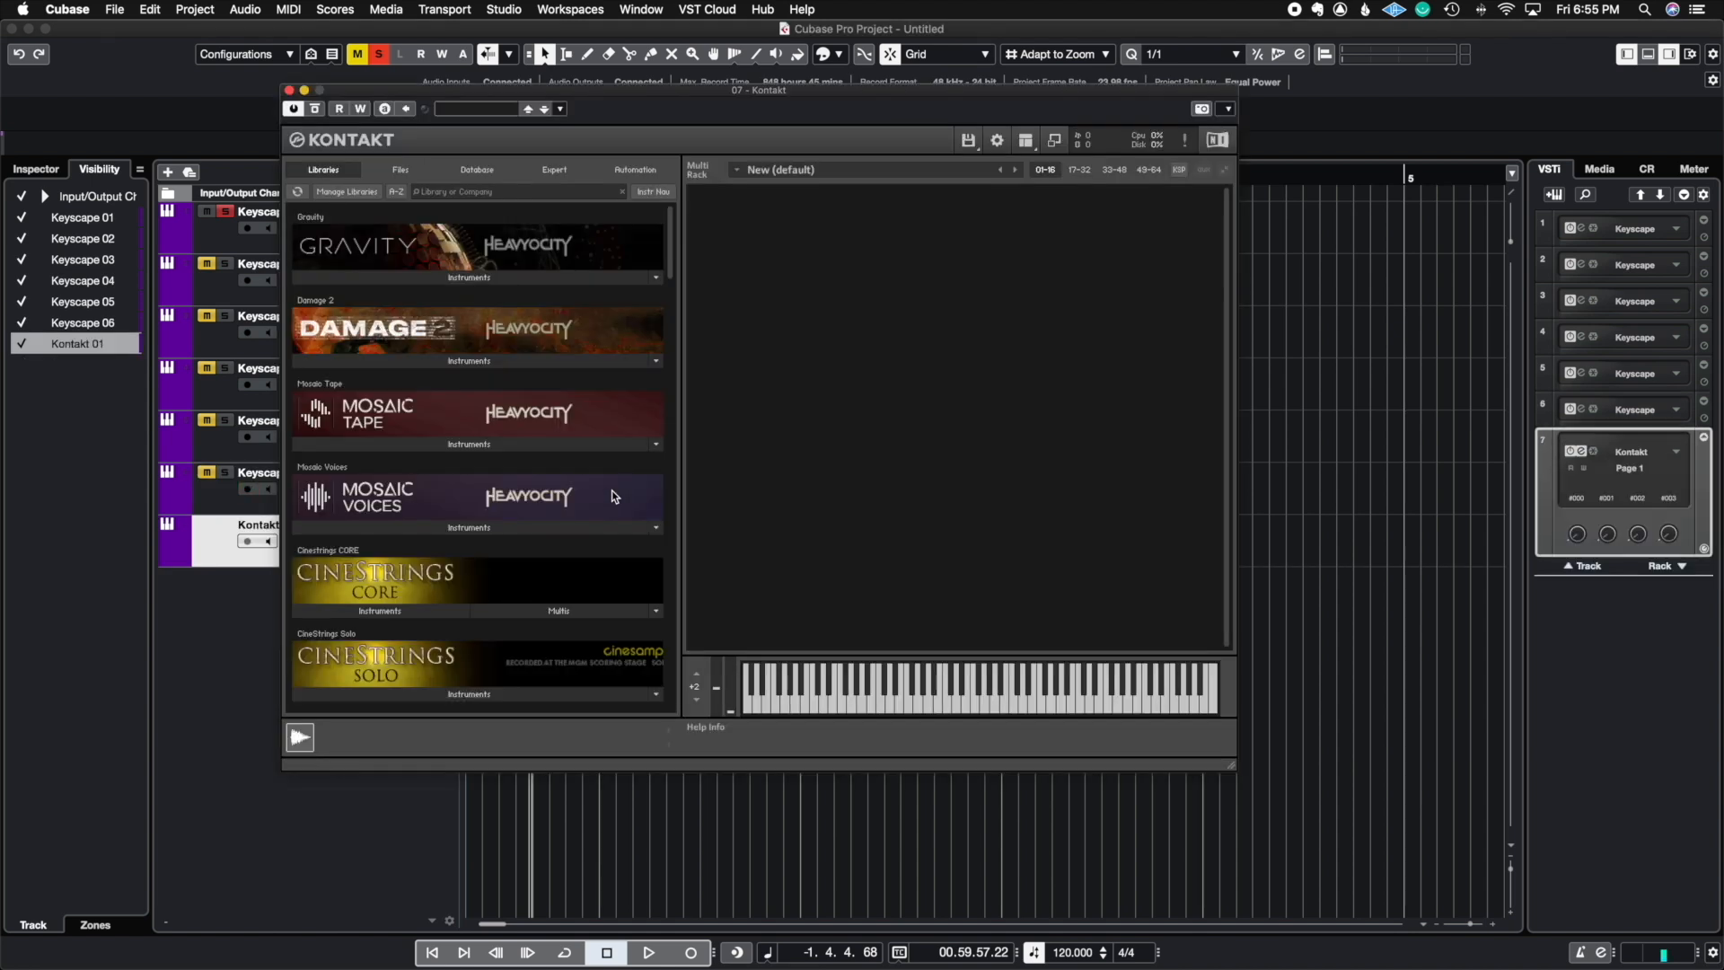
Load Mosaic Tape and Mosaic Voices into Kontakt, minimize both instruments in its rack, and close the Kontakt window
drag(699, 101, 796, 97)
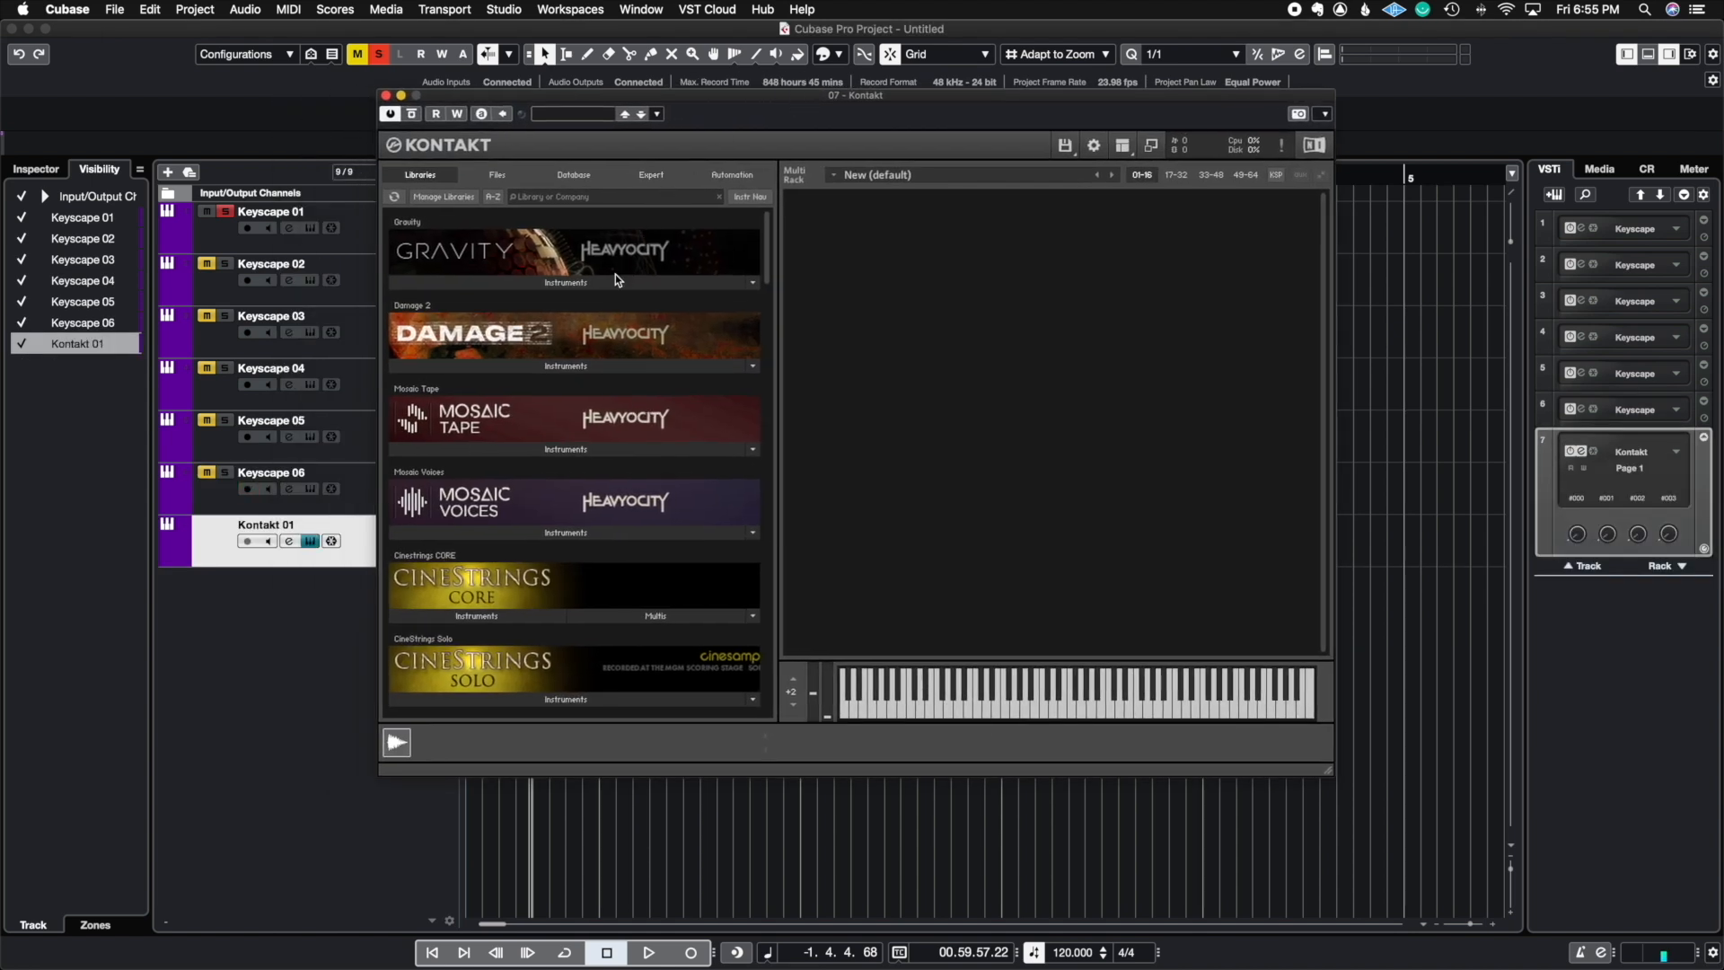
click(579, 451)
click(569, 451)
click(563, 451)
click(555, 469)
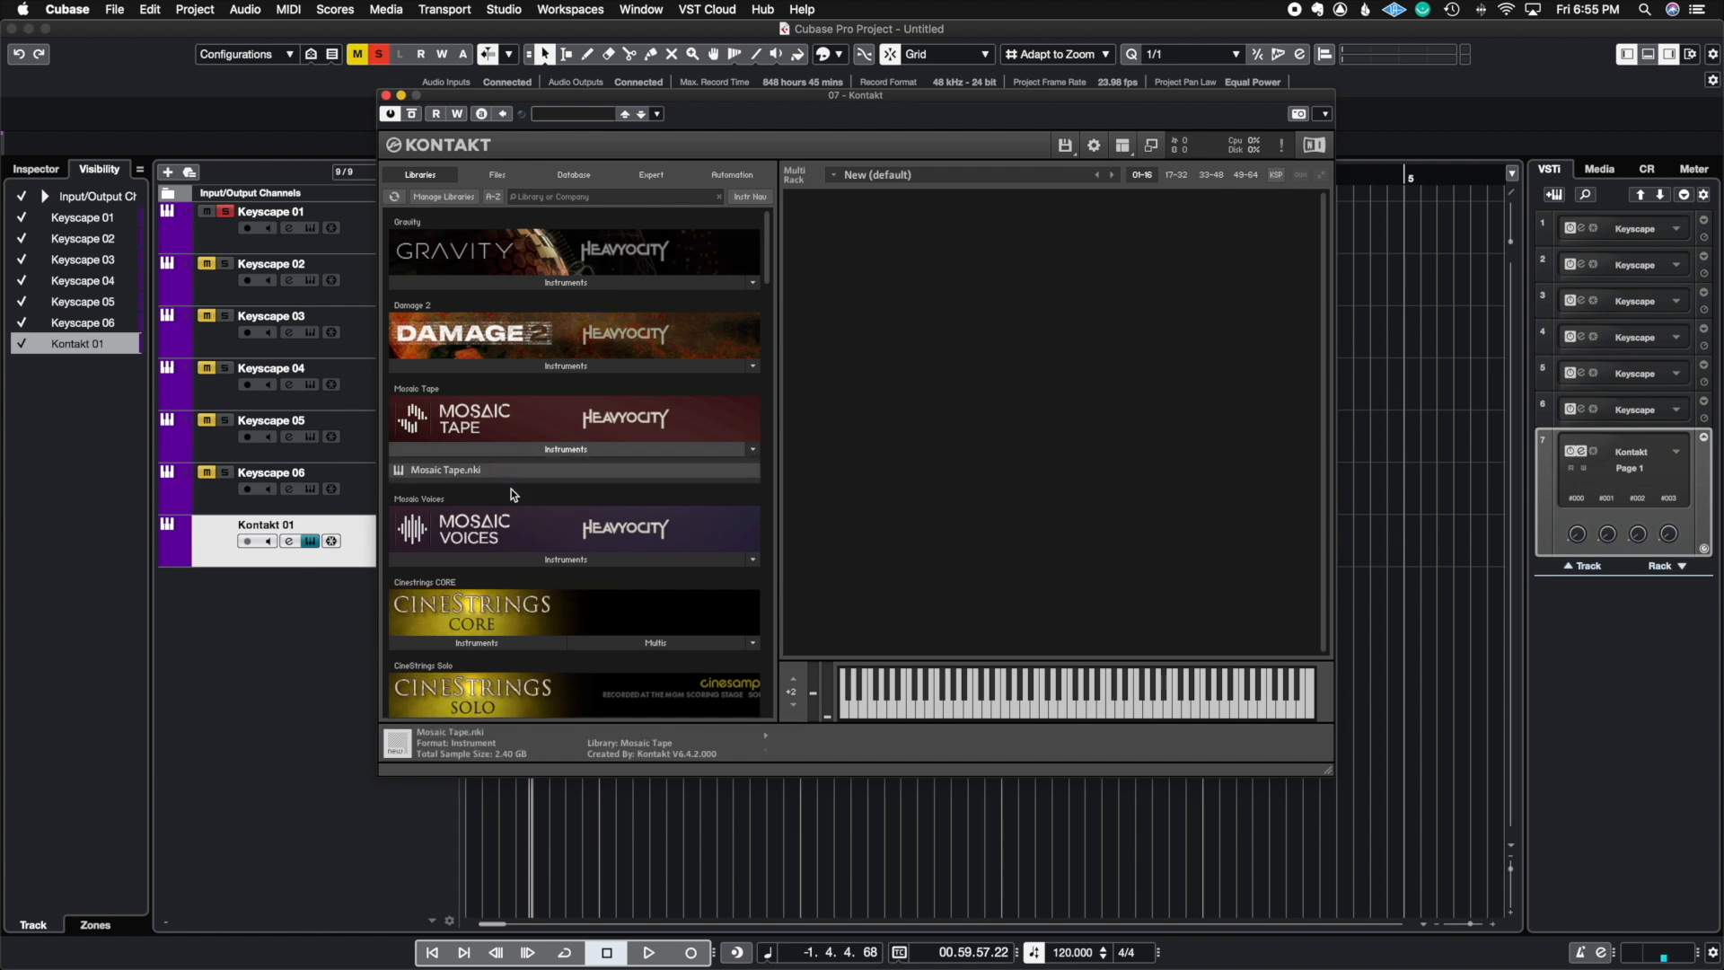
click(539, 562)
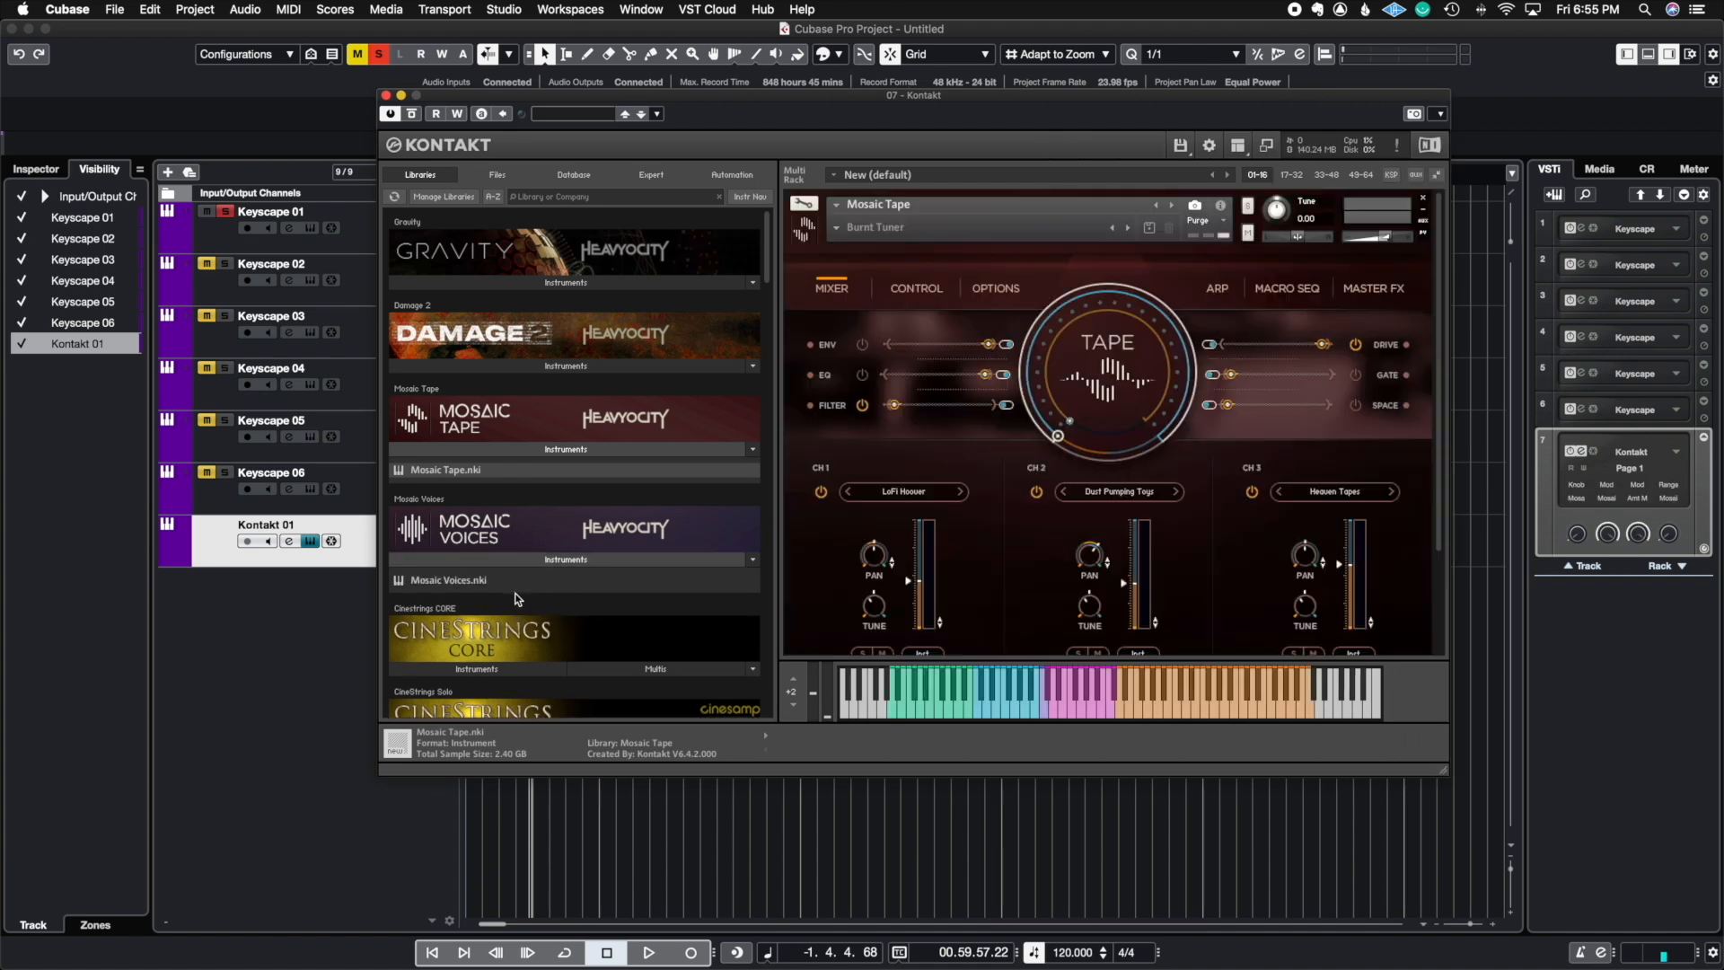
click(476, 581)
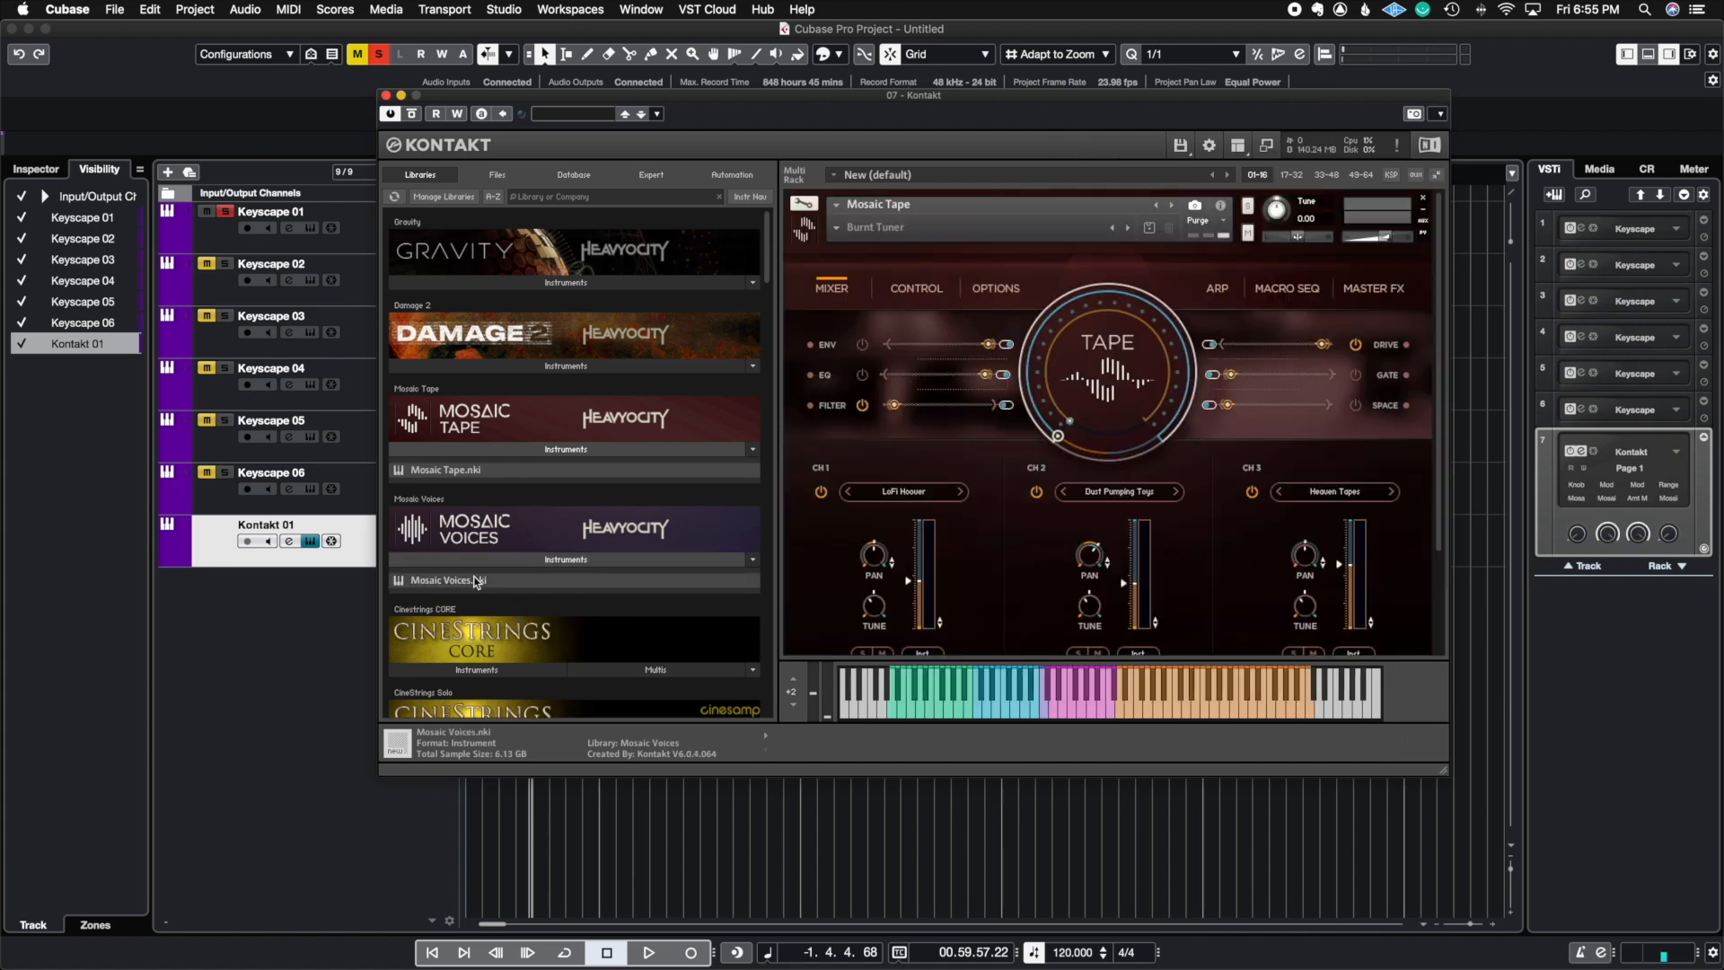
click(1423, 211)
click(1423, 241)
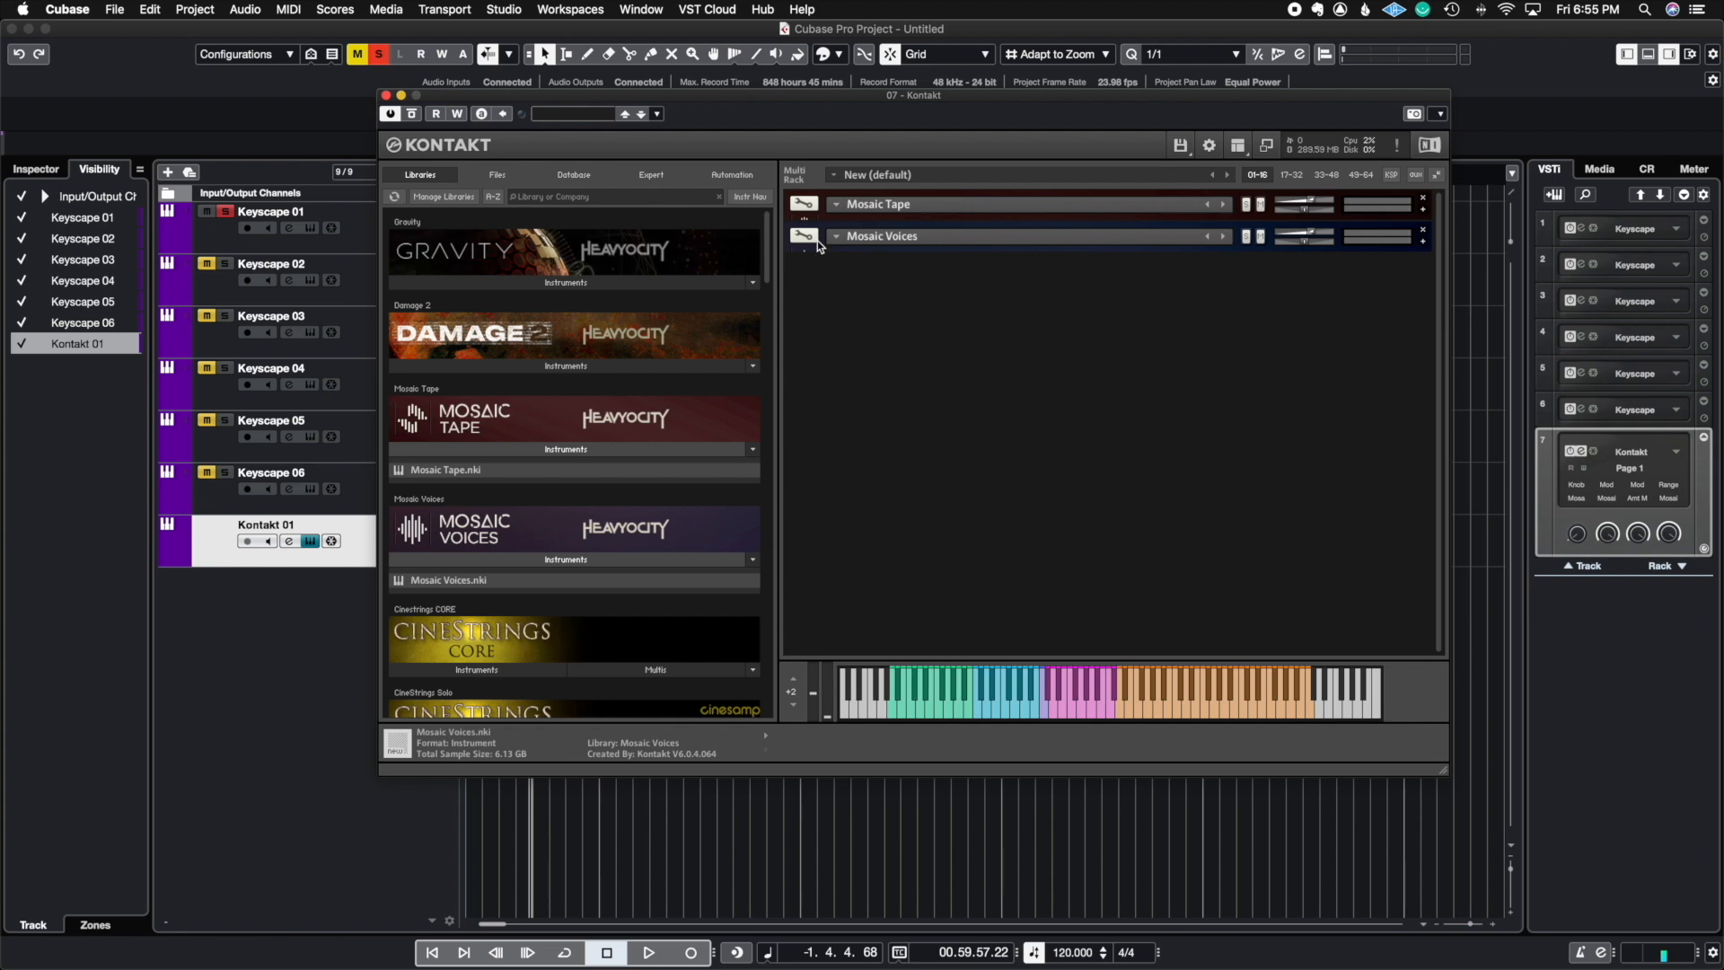
click(387, 96)
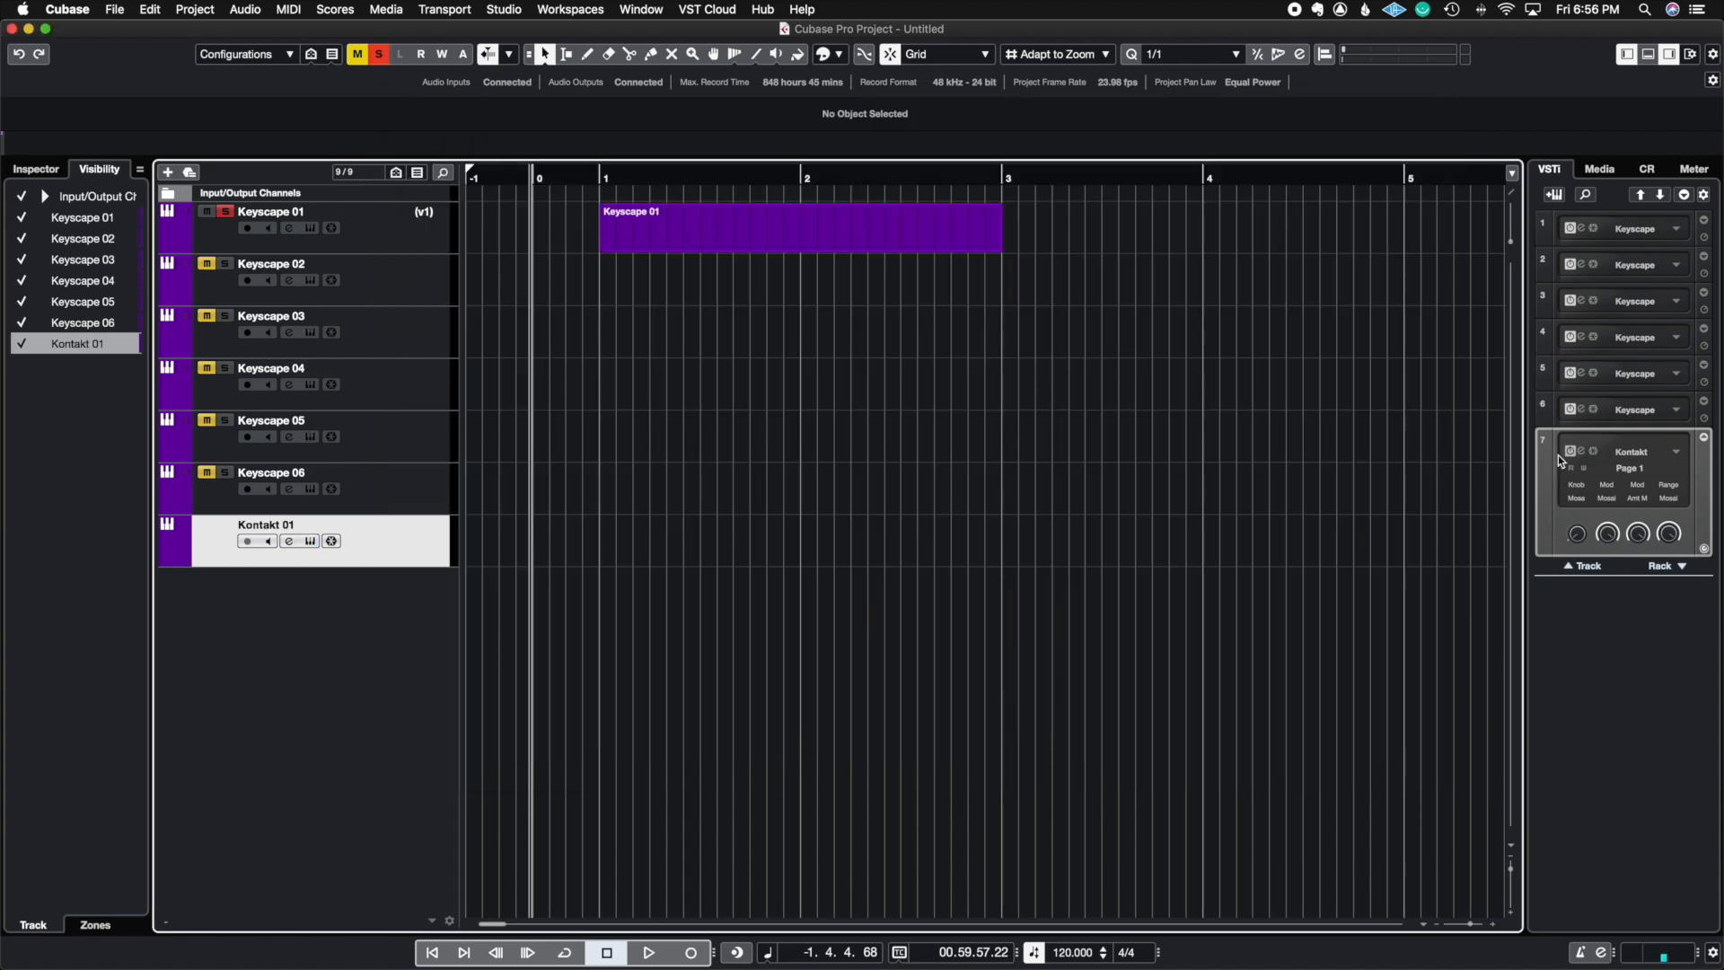
Select the Keyscape 06 track, view the Keyscape and Kontakt plug-in windows, and close them
click(372, 489)
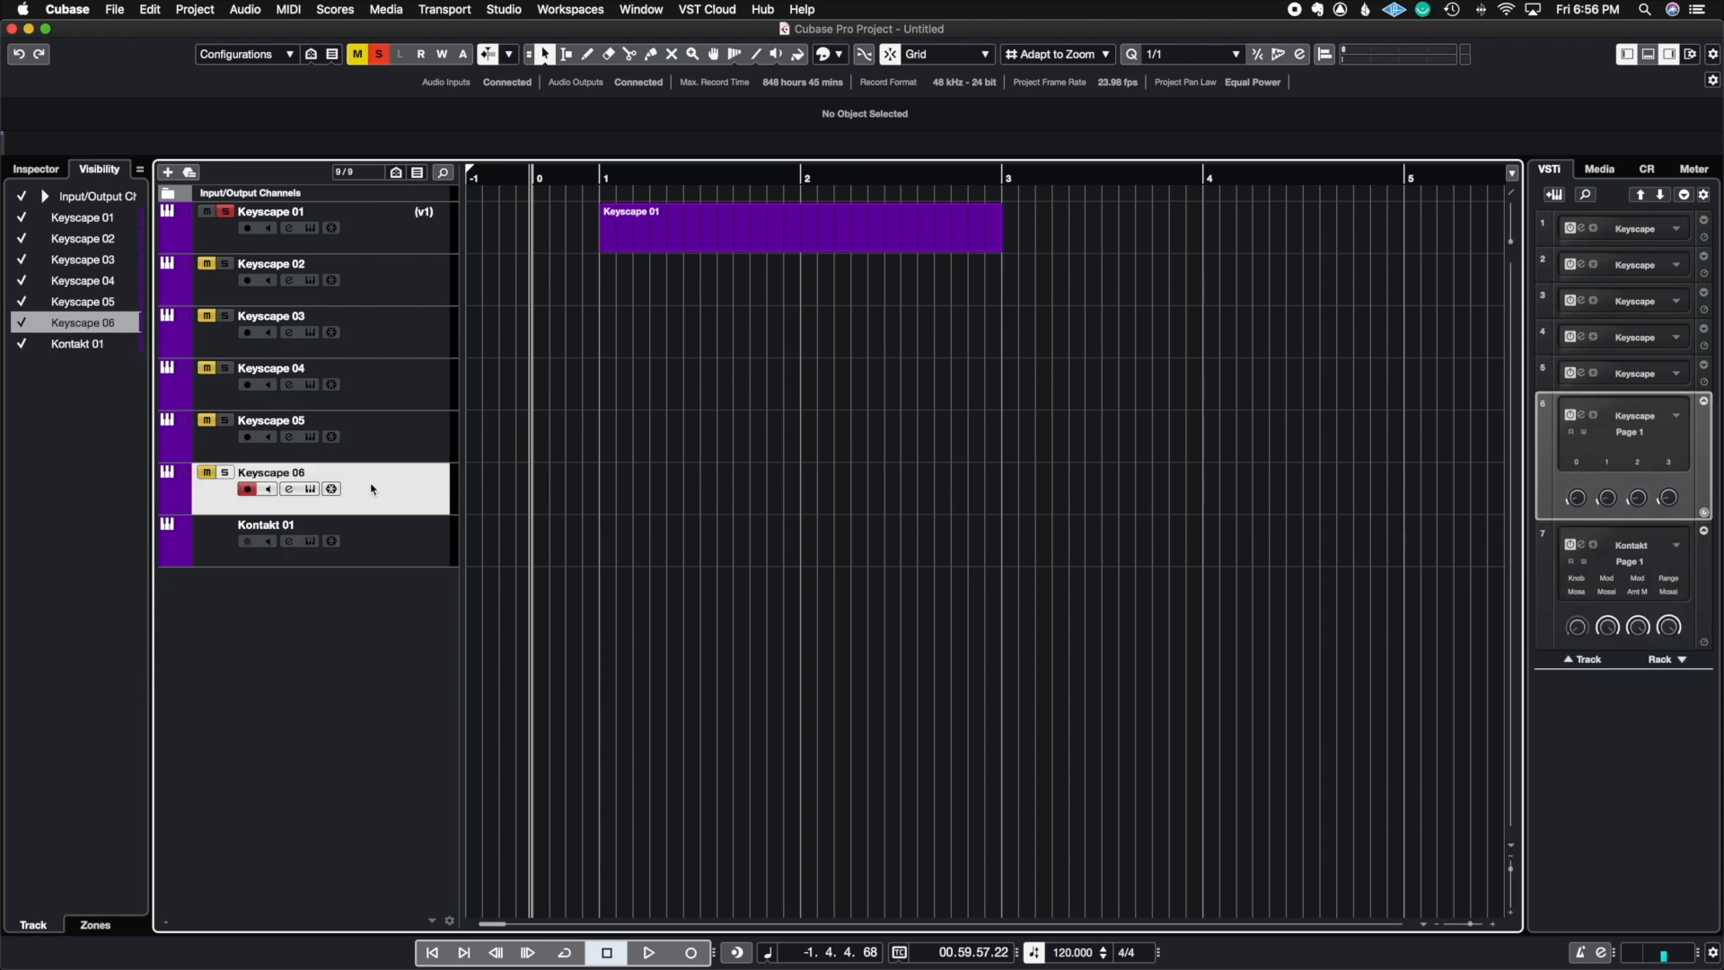
click(310, 489)
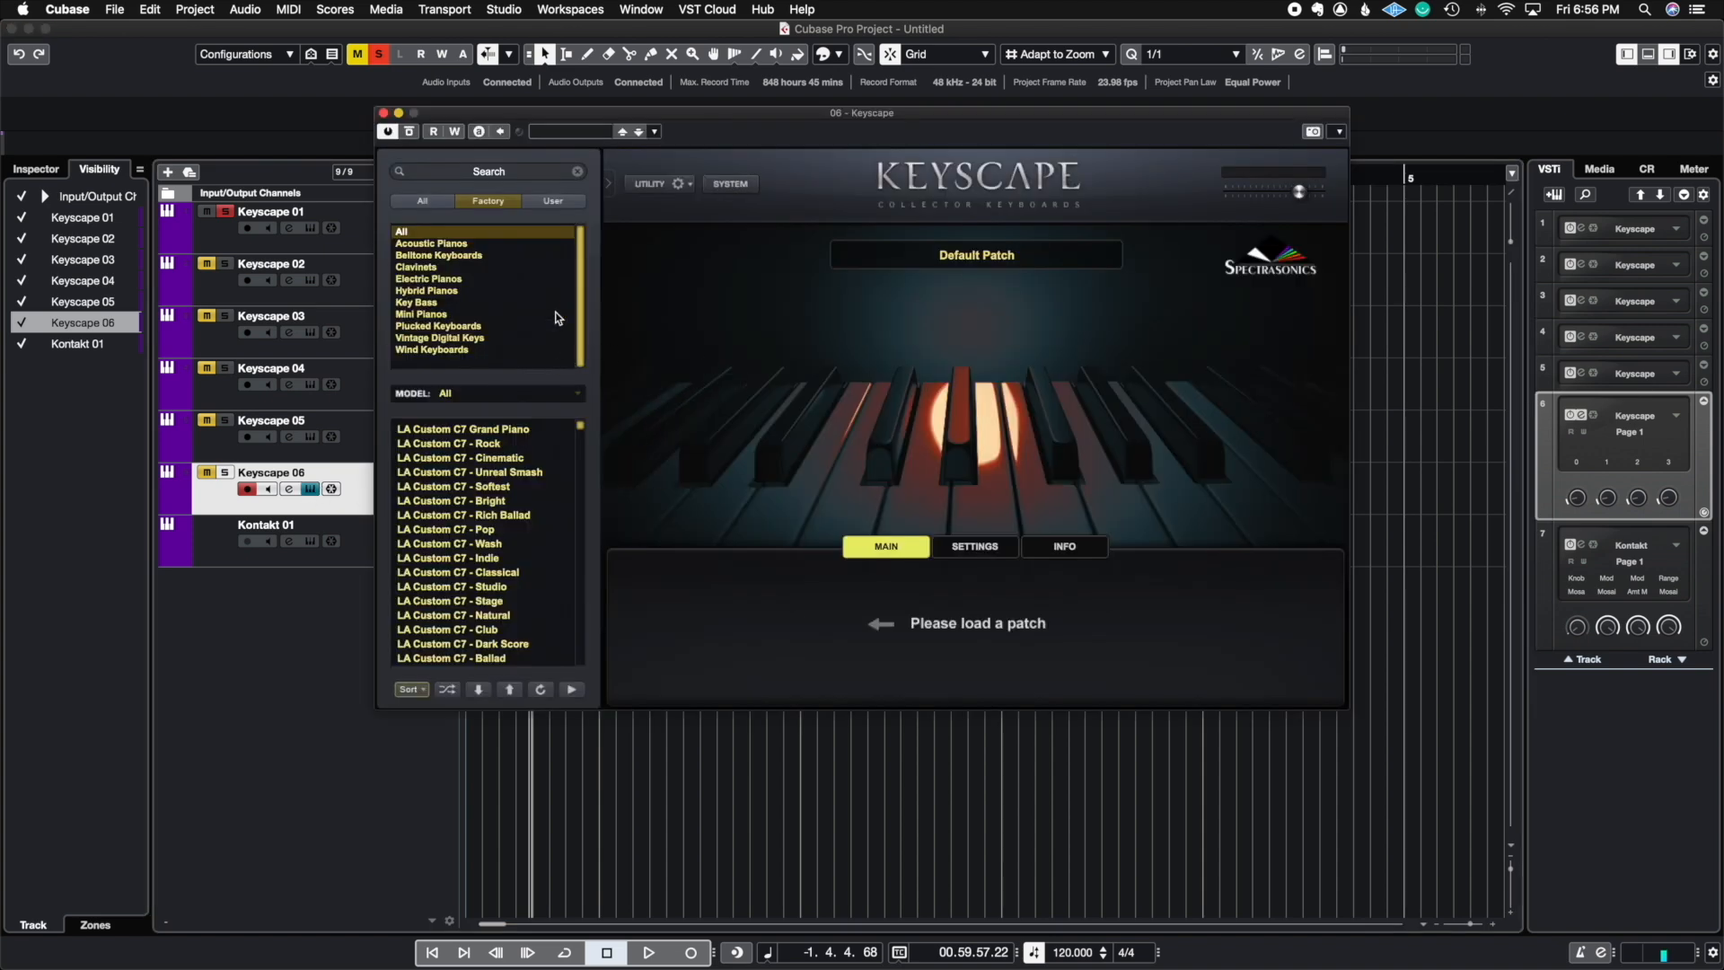
click(384, 113)
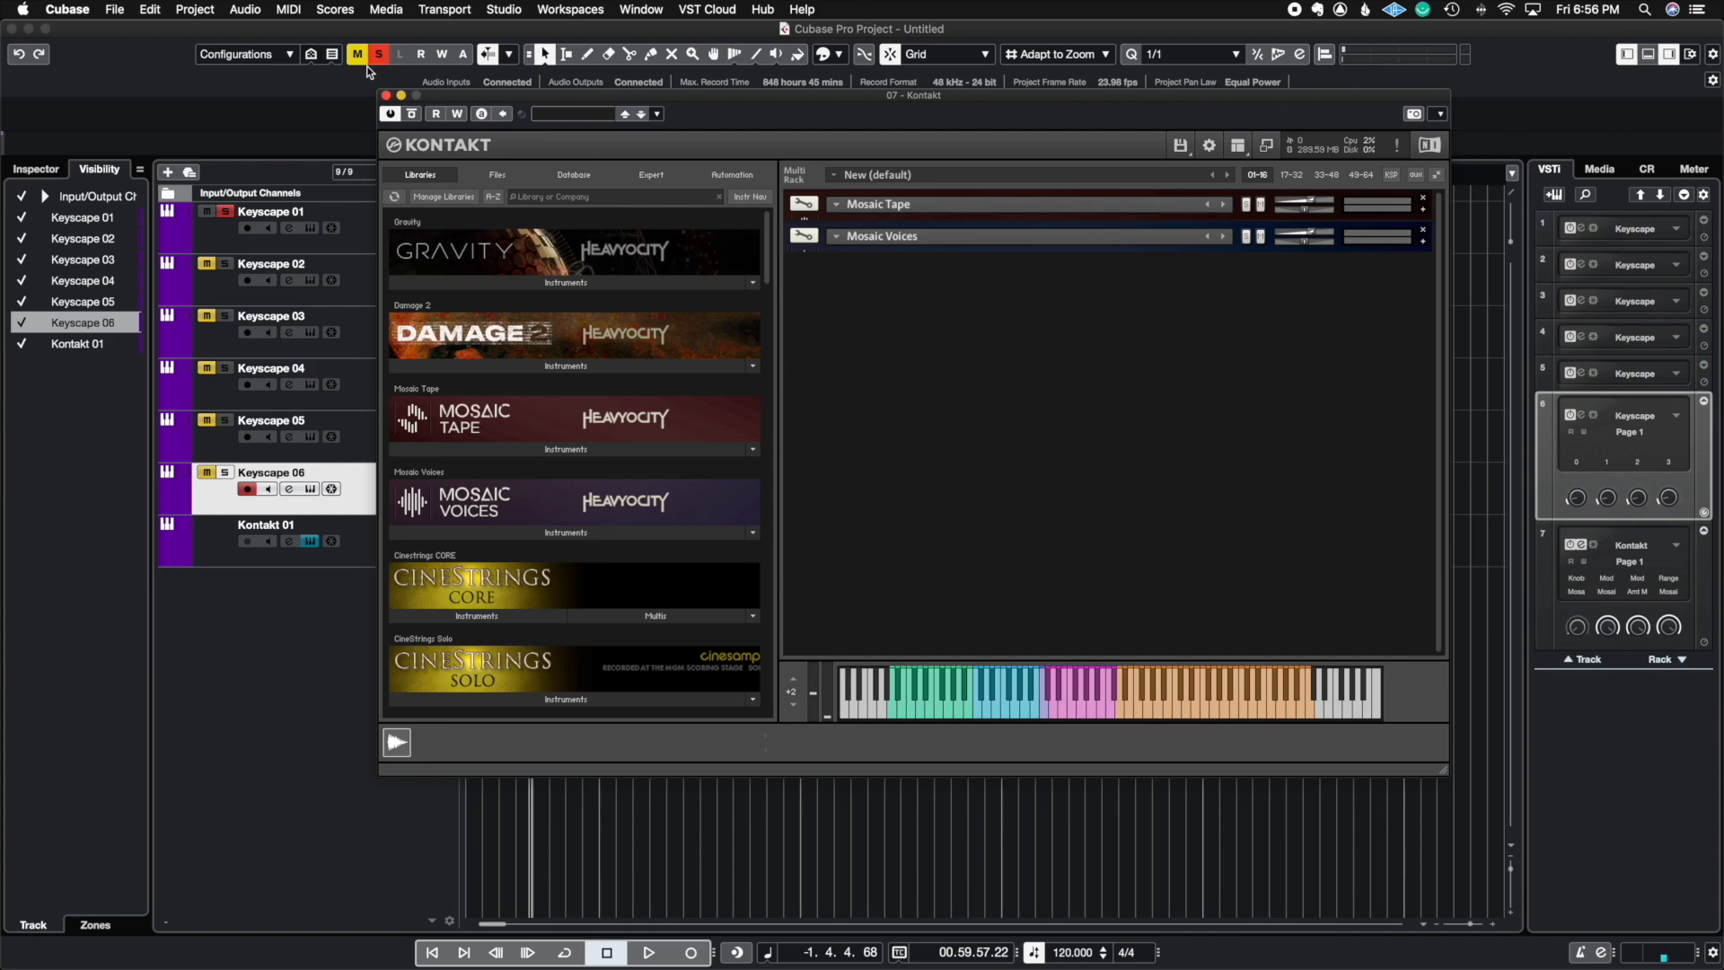
click(386, 96)
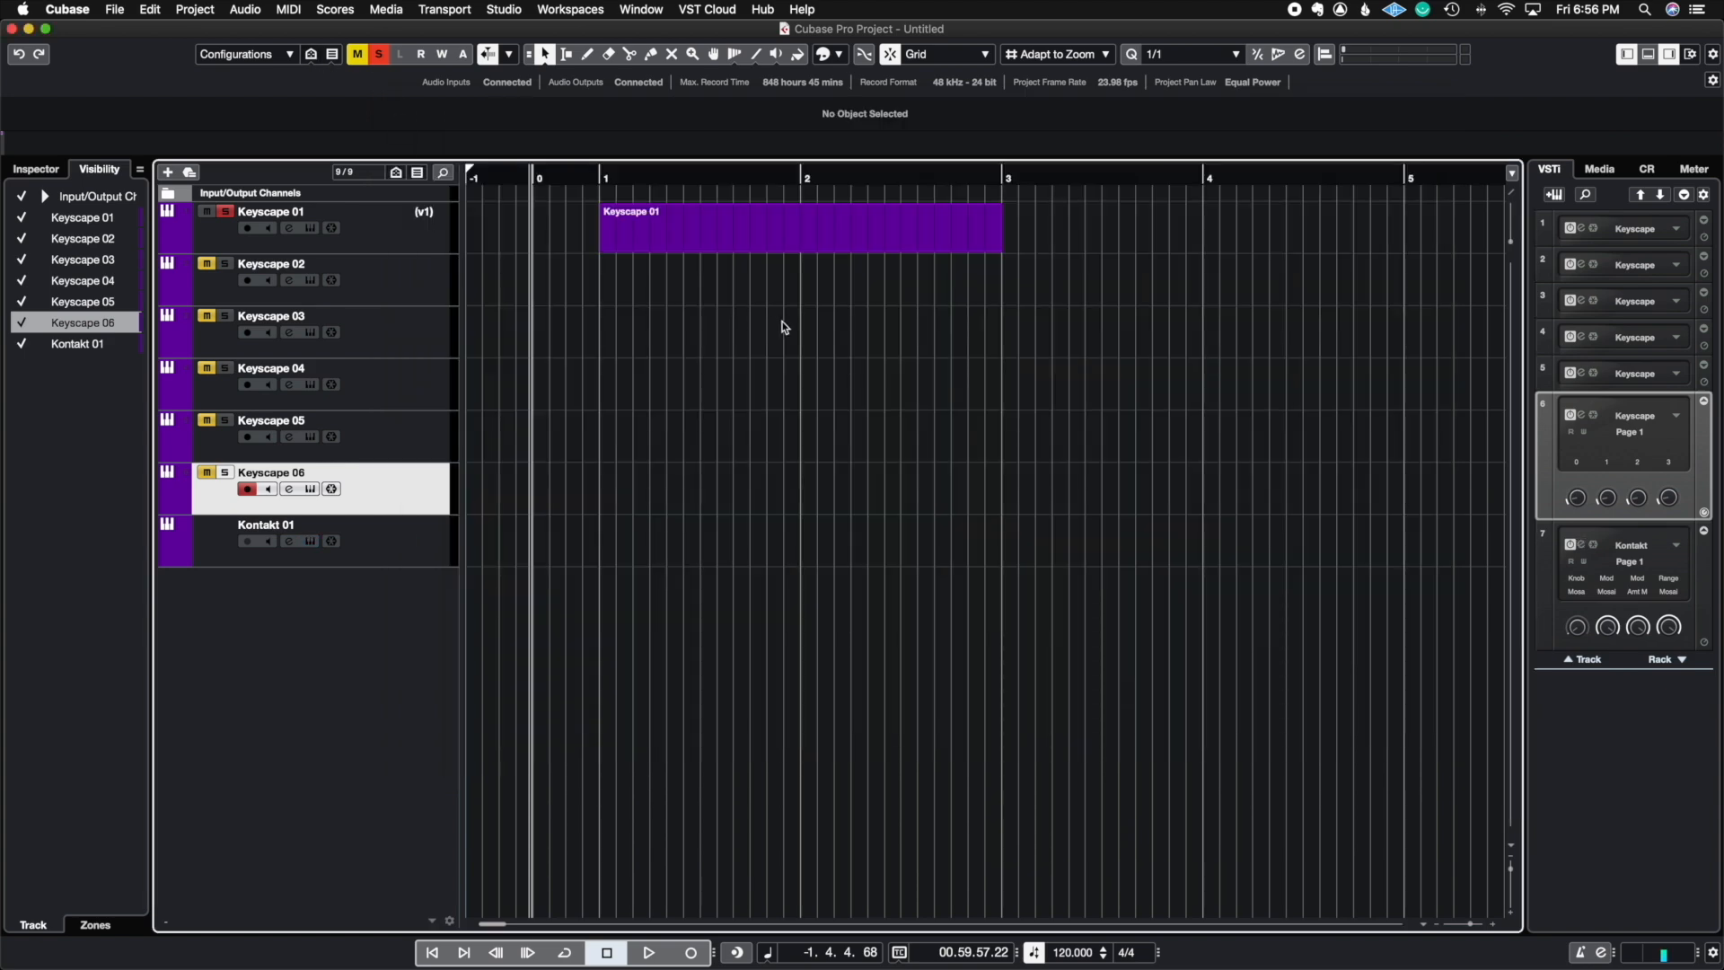
View the options for adding a track instrument and a rack instrument from the VST instruments rack, cancelling each one
click(1554, 196)
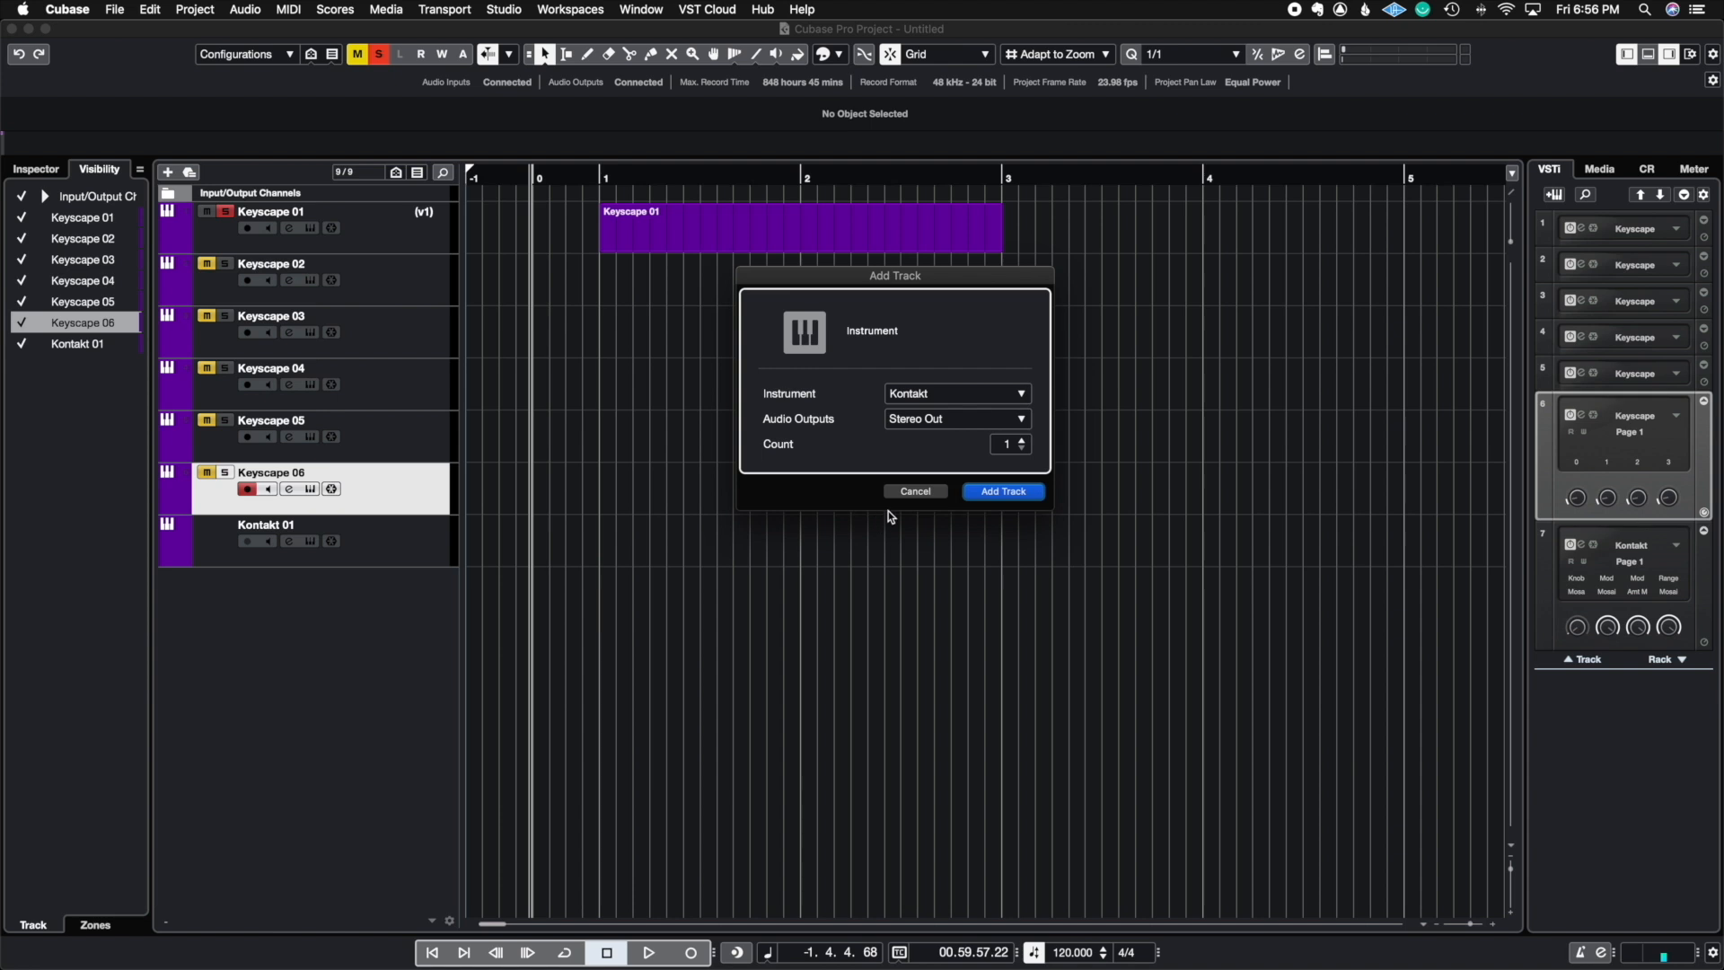
click(900, 490)
click(1676, 660)
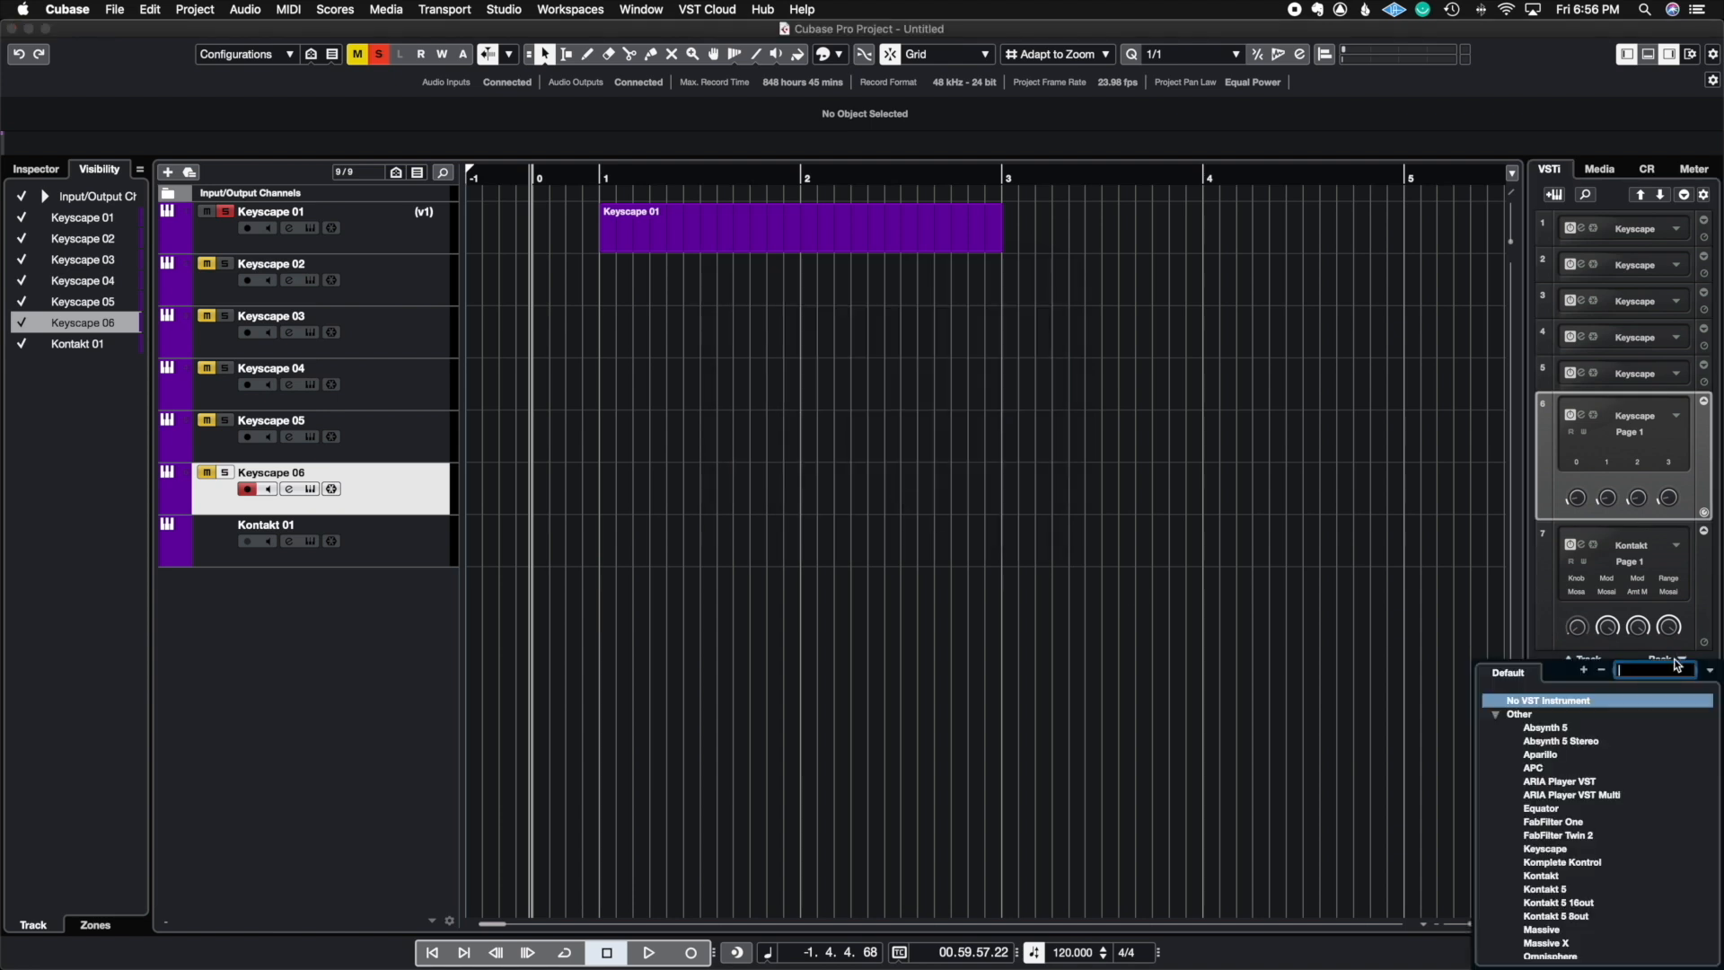
click(1524, 601)
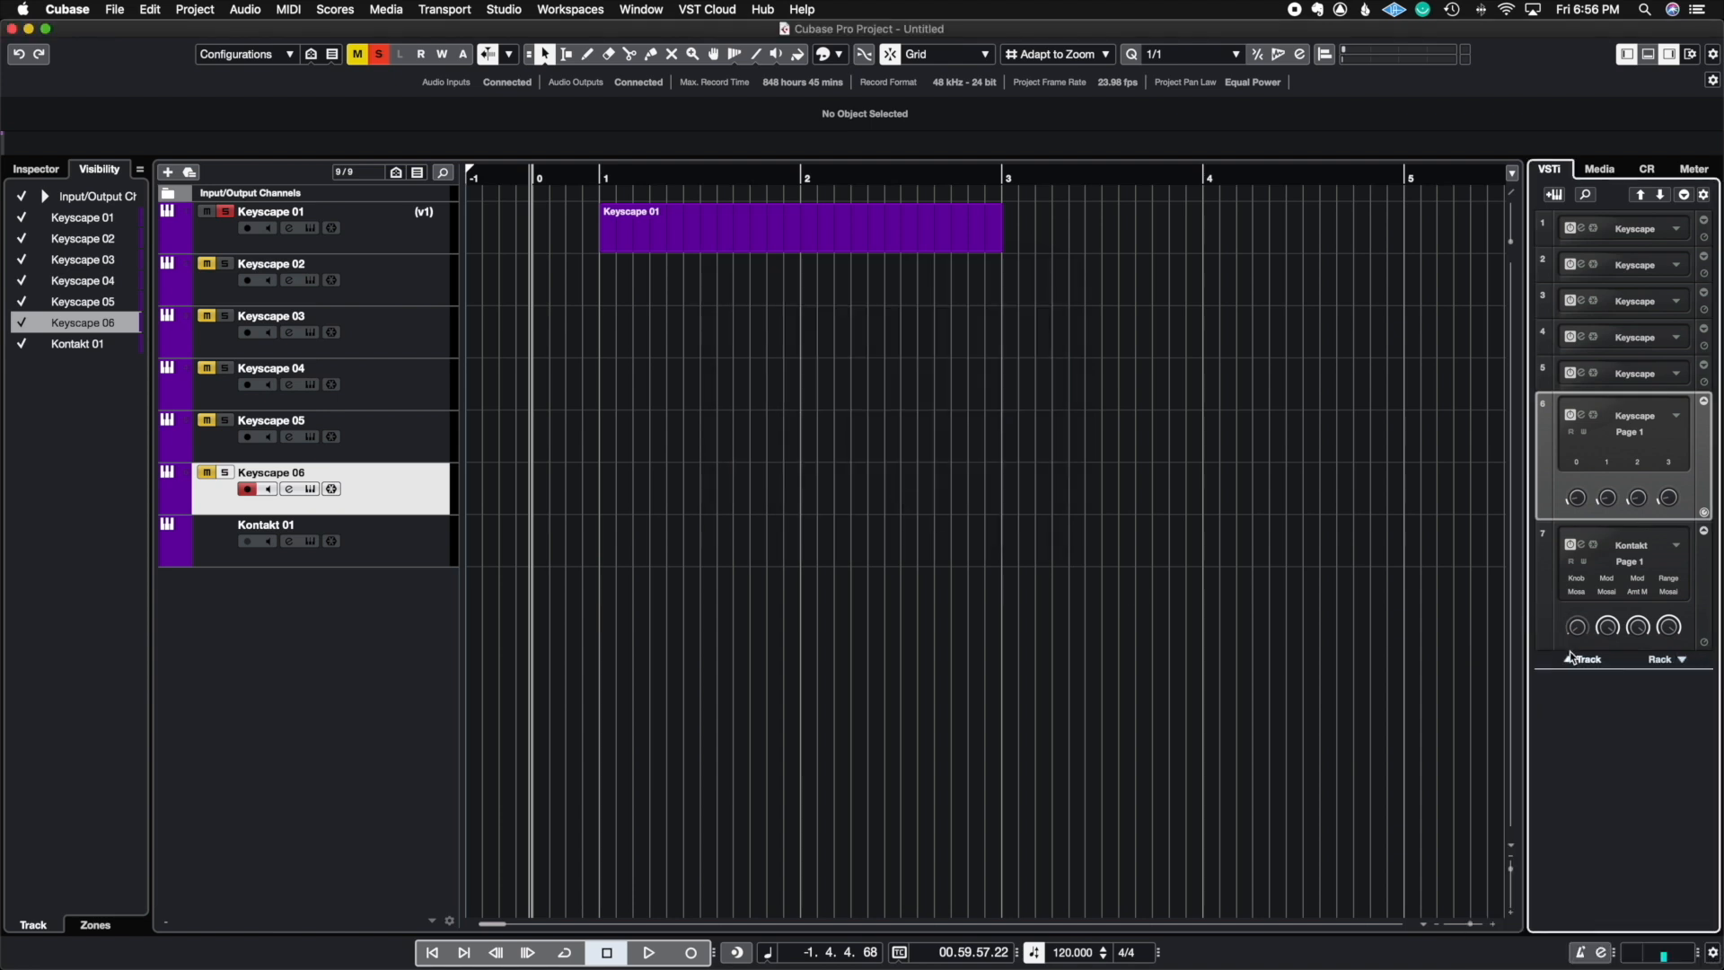
click(1573, 658)
click(916, 492)
Cycle back and forth through the instruments in the VST instruments rack and collapse all of their quick control panels
click(1645, 194)
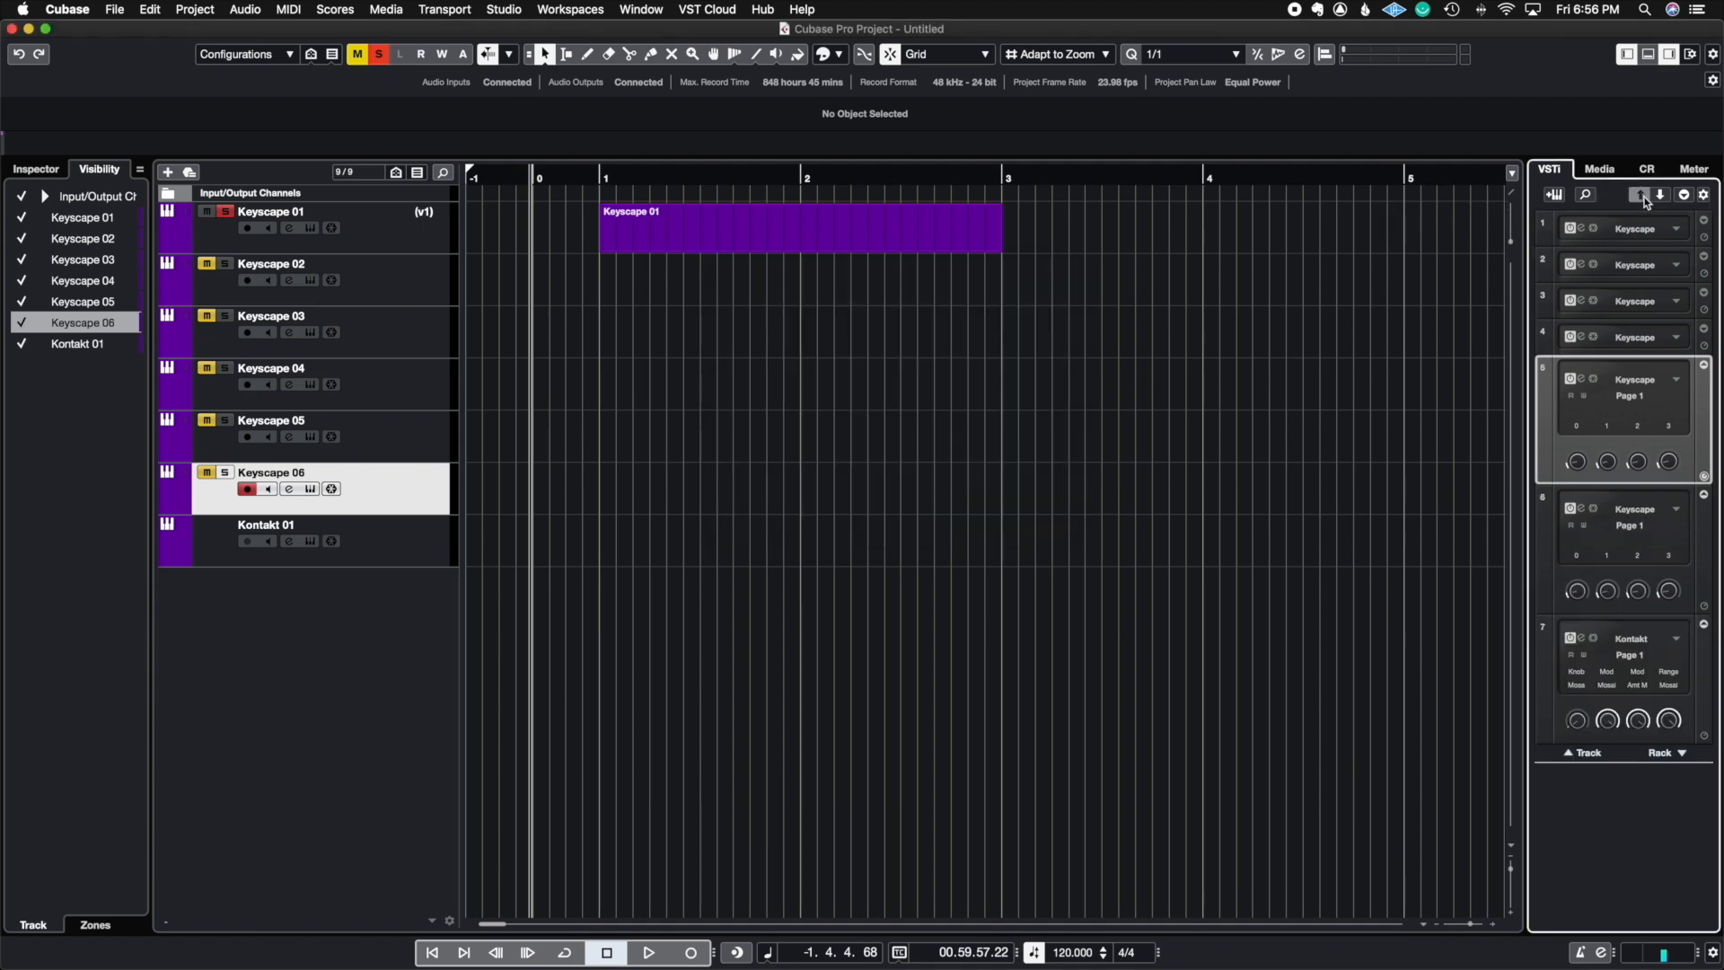
click(1645, 195)
click(1644, 195)
click(1659, 196)
click(1661, 196)
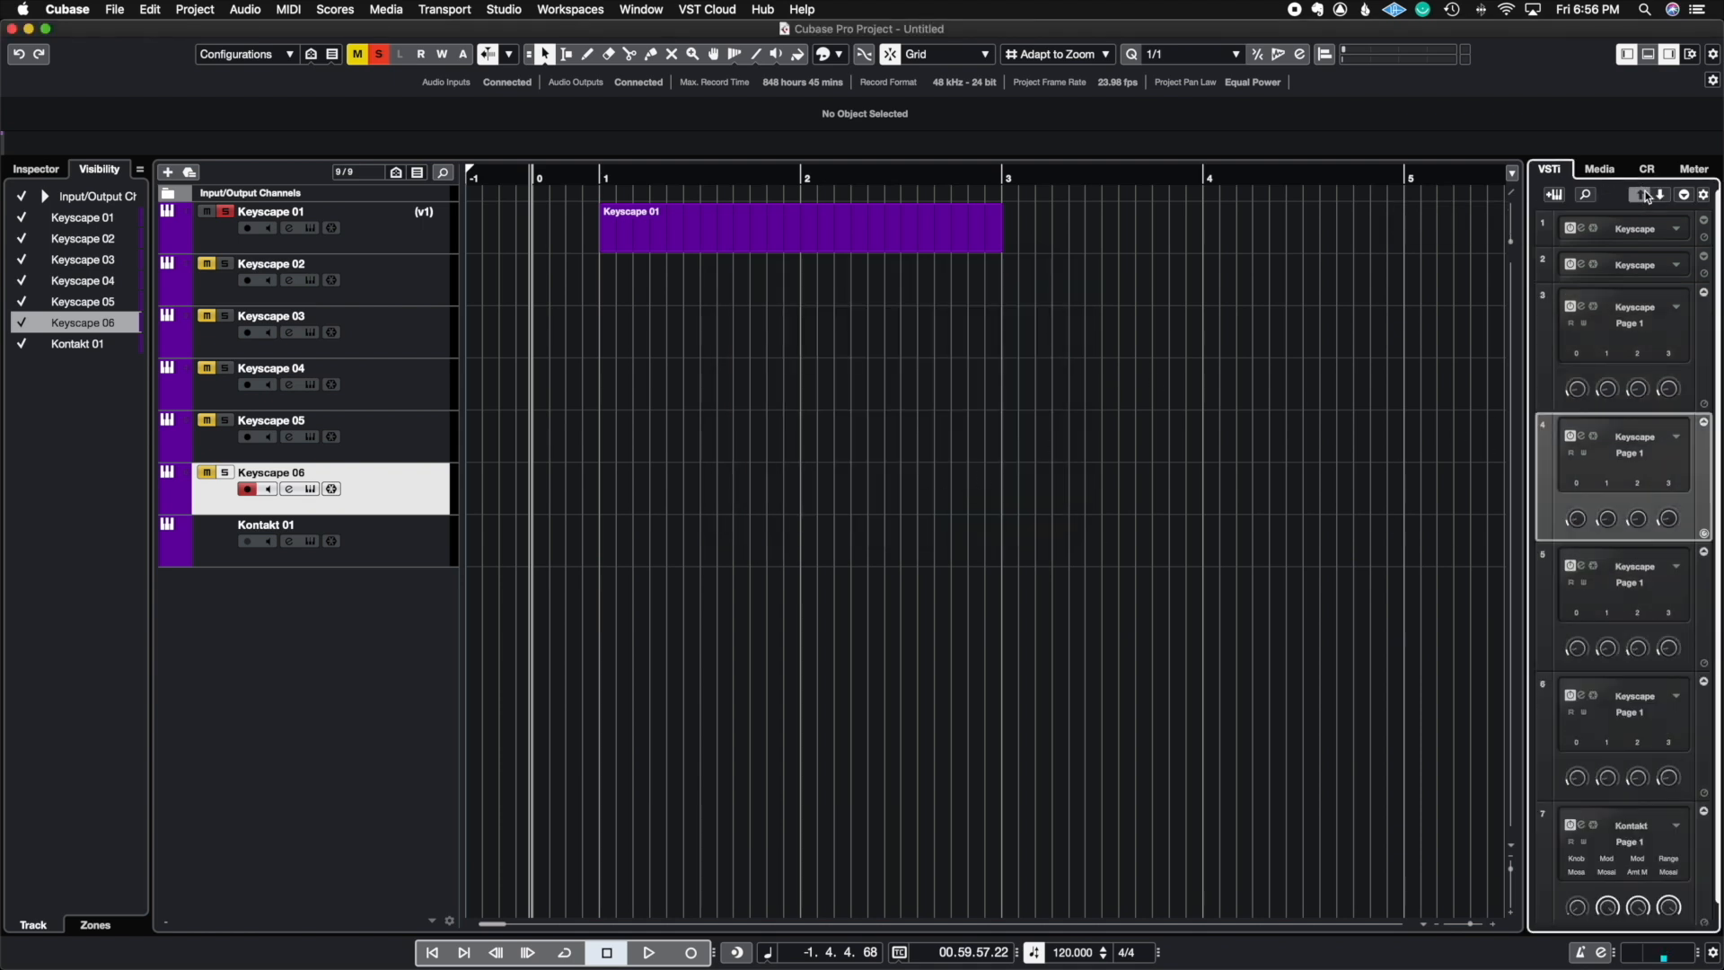
click(1641, 195)
click(1640, 195)
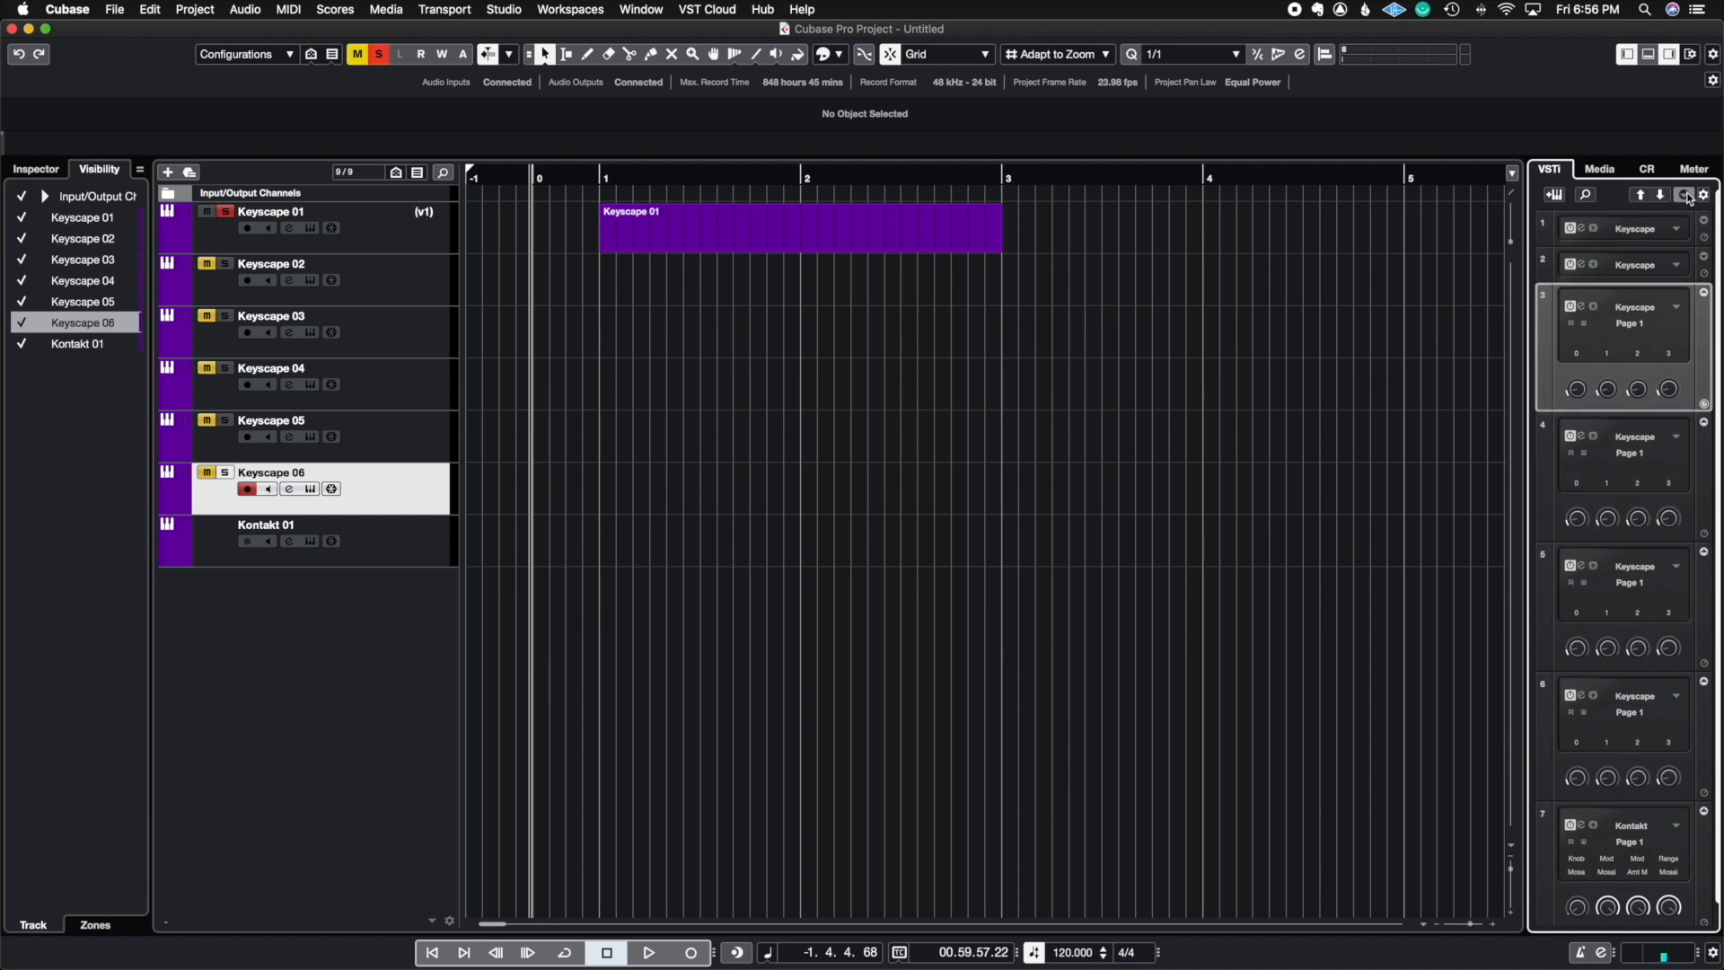
click(1685, 195)
click(1685, 195)
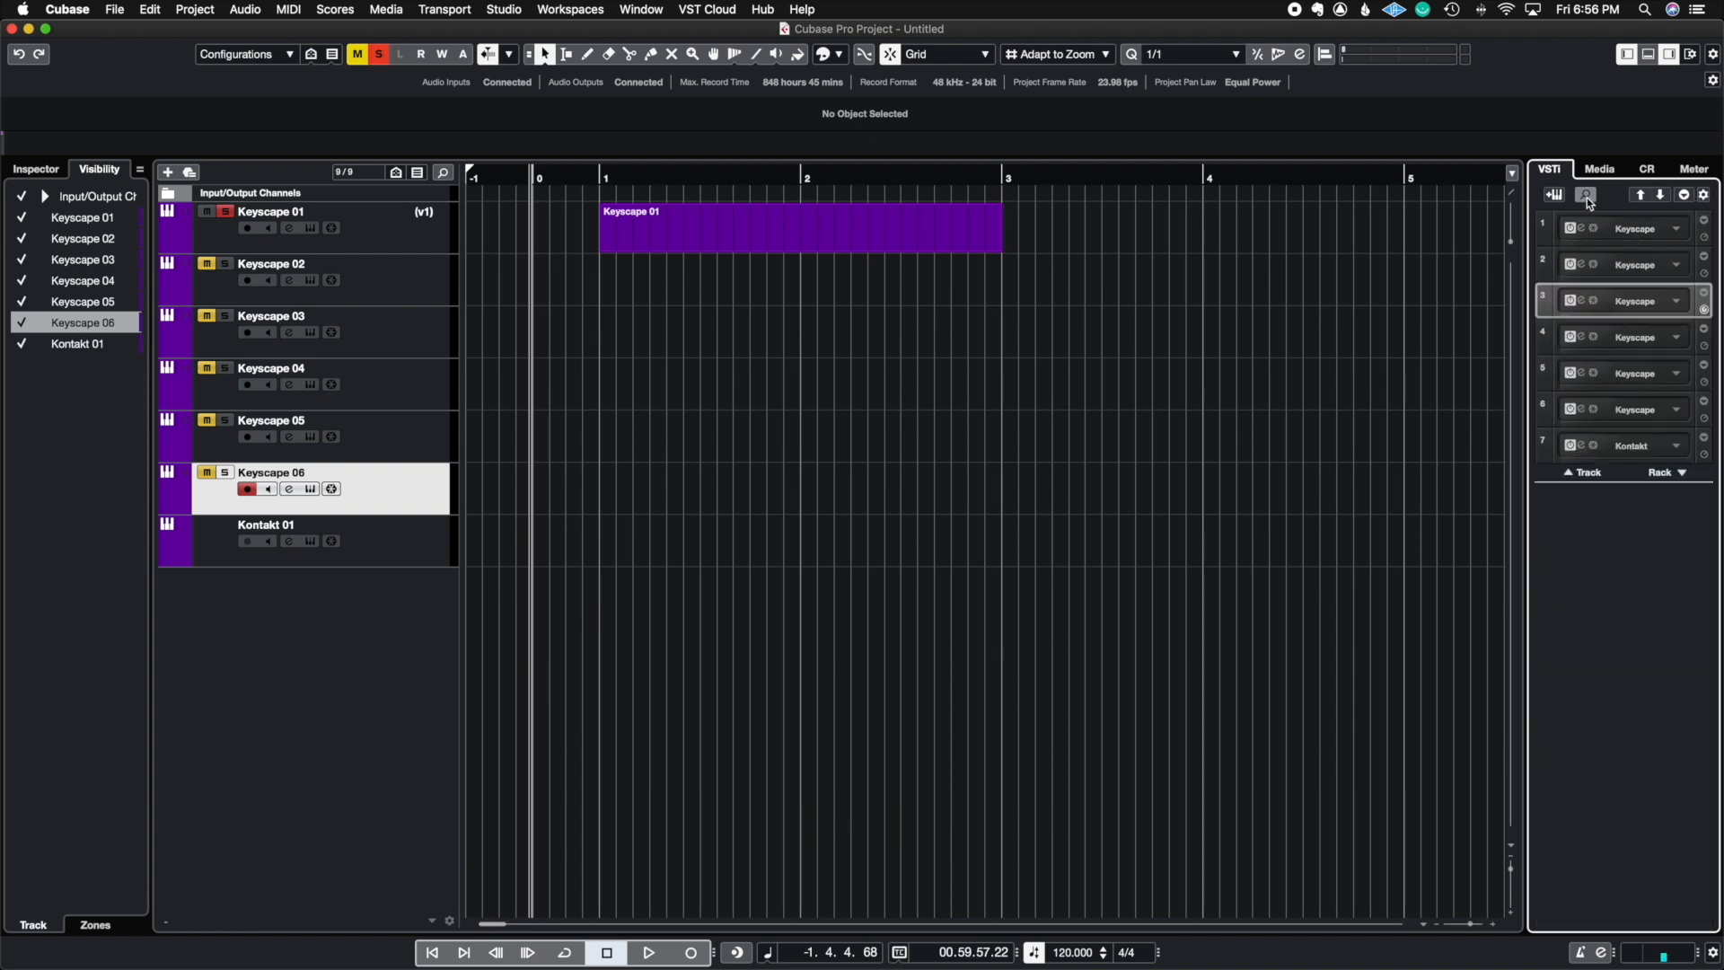
Open the file browser among the media categories and expand This Computer to view its folders and drives
click(1614, 170)
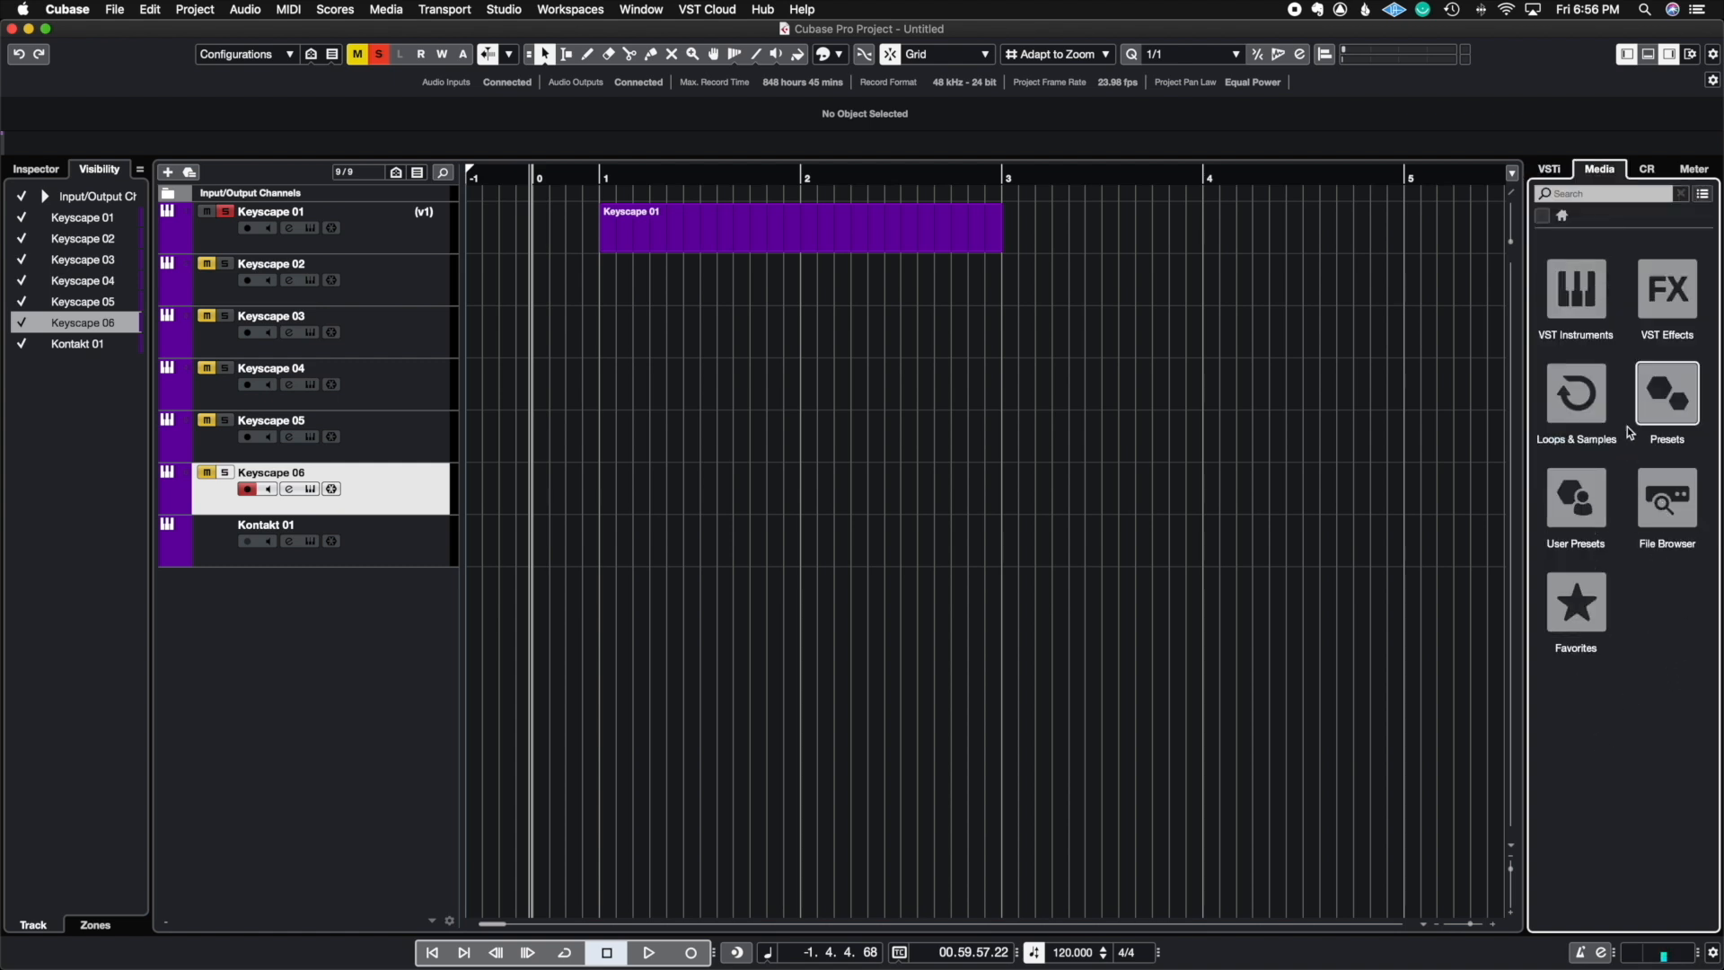
click(1672, 504)
click(1541, 292)
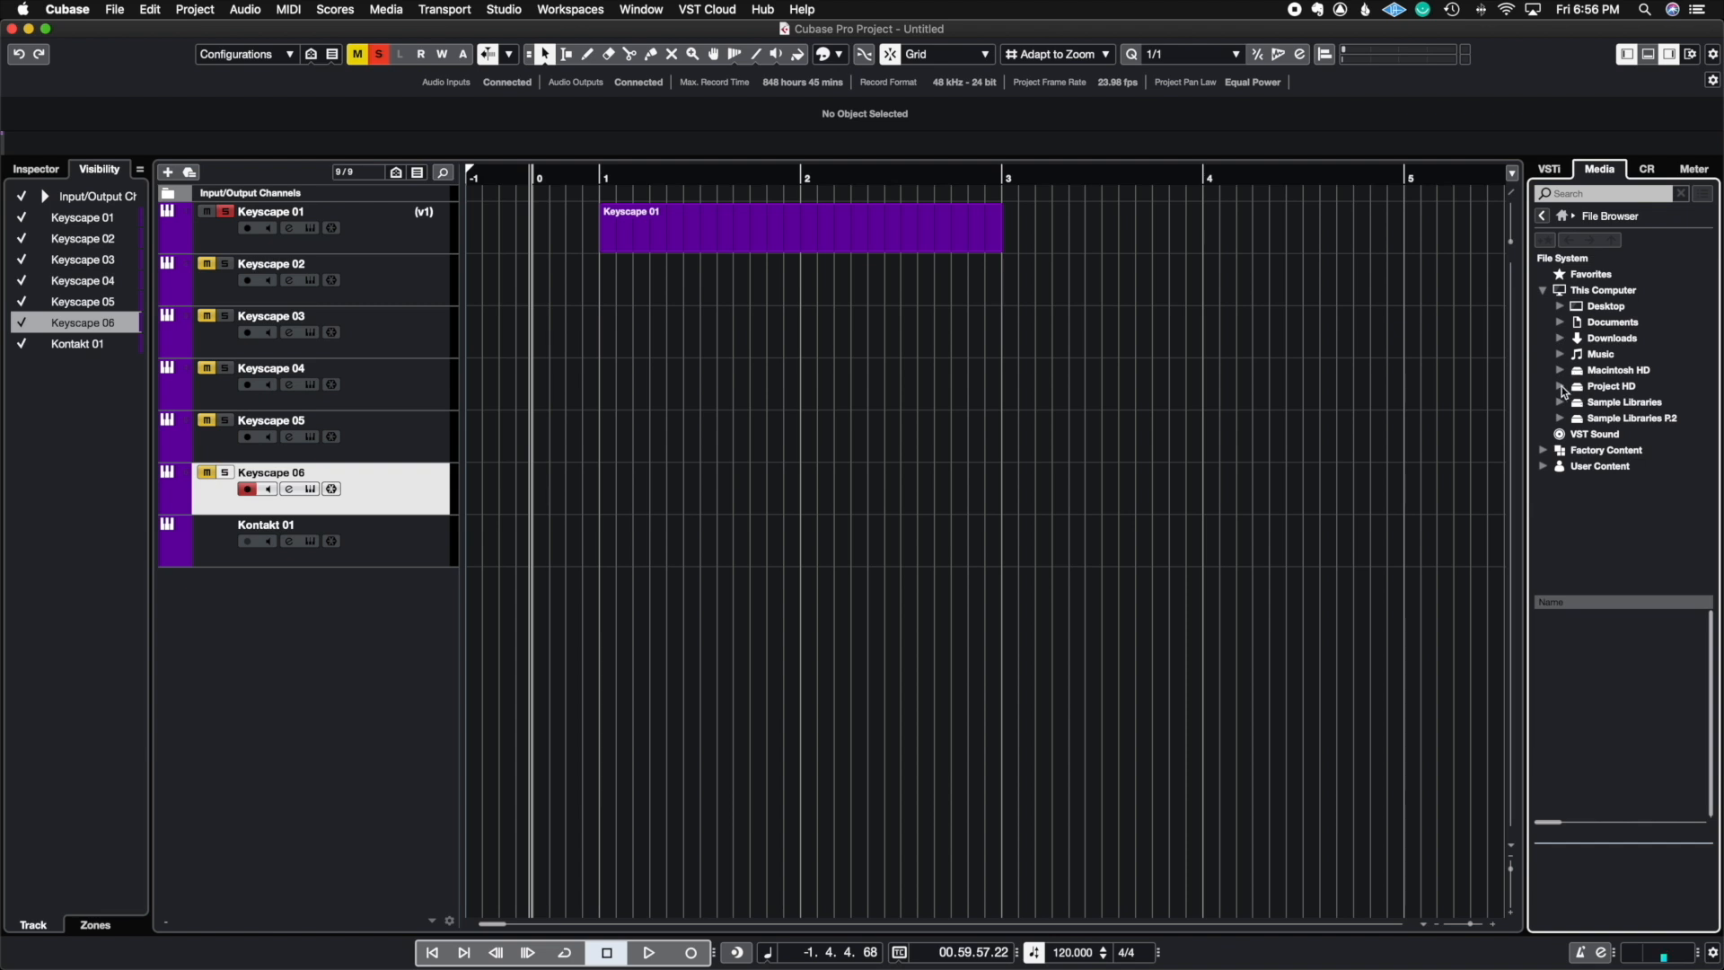
Collapse This Computer in the file browser and return to the media category overview
click(1544, 290)
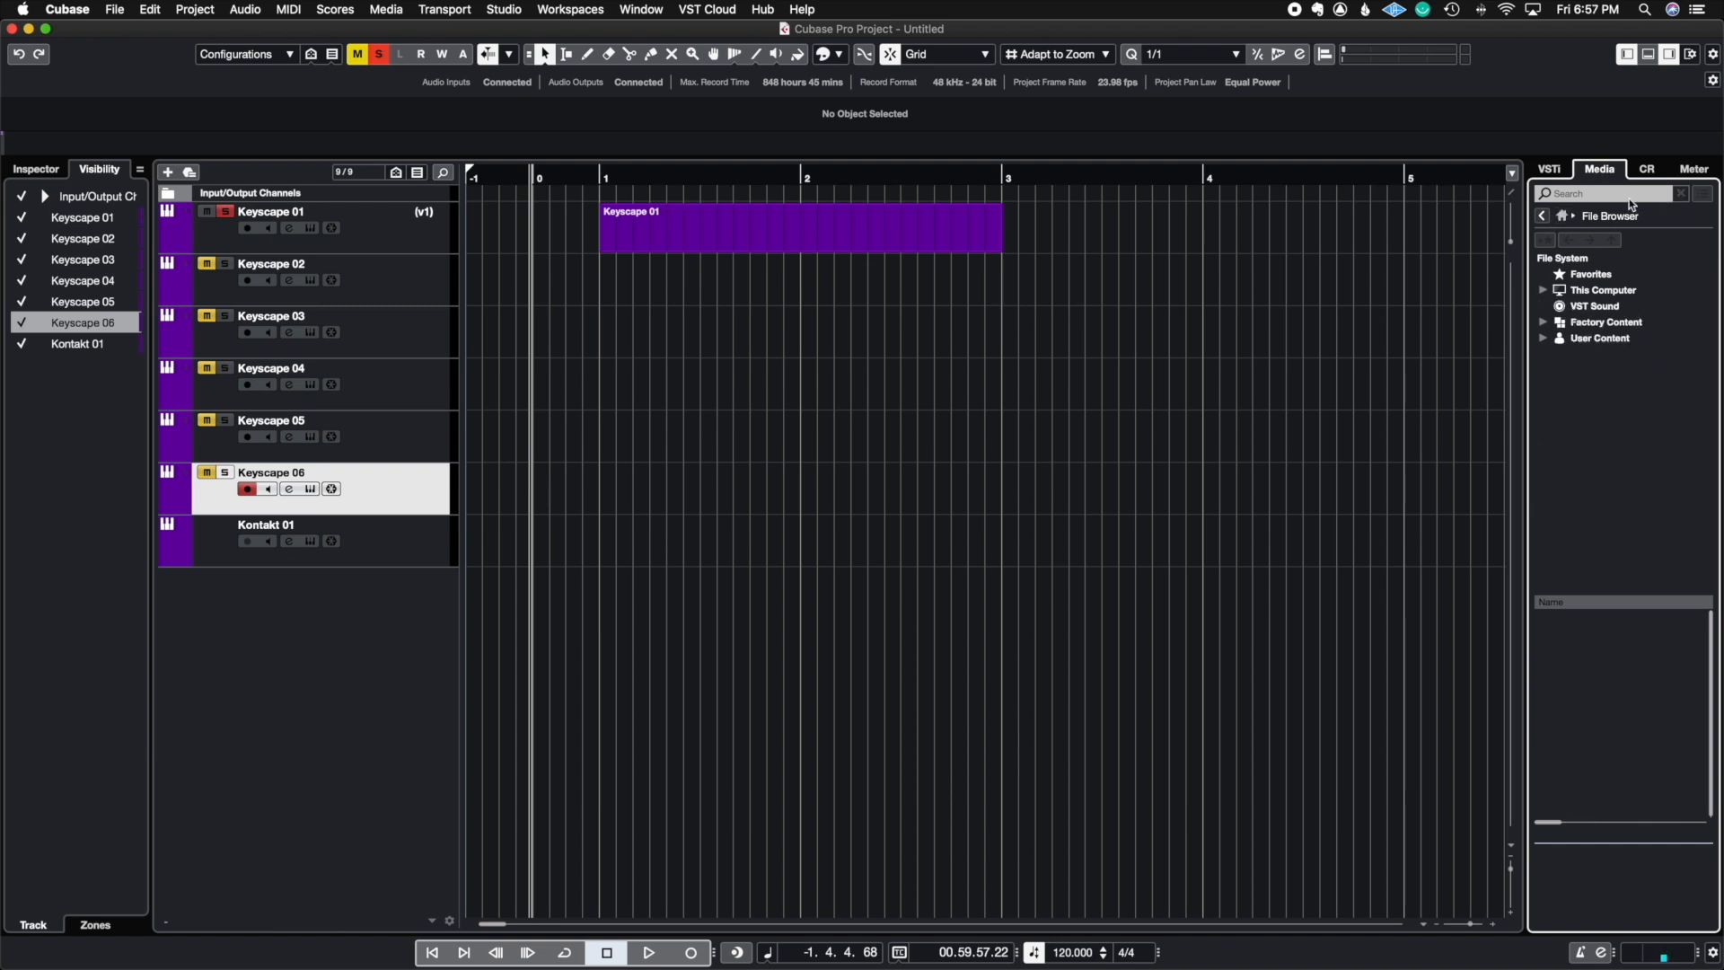
click(1564, 216)
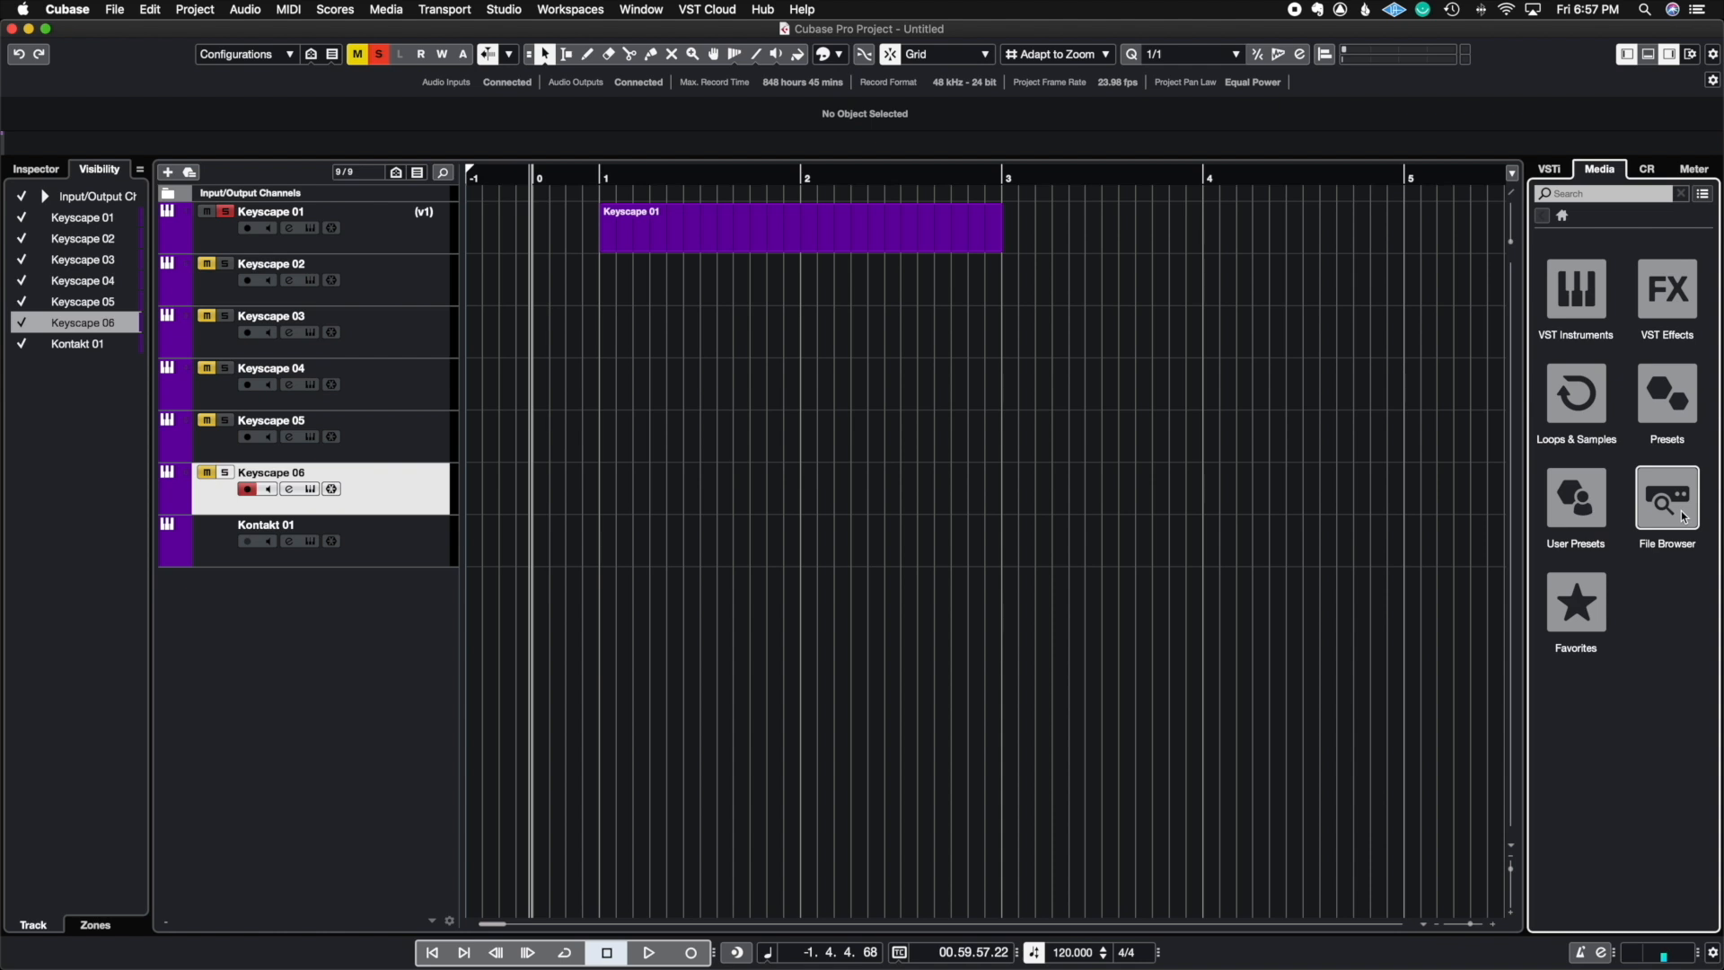
Open the Control Room, view its monitor inserts, and return to its main page
click(1651, 169)
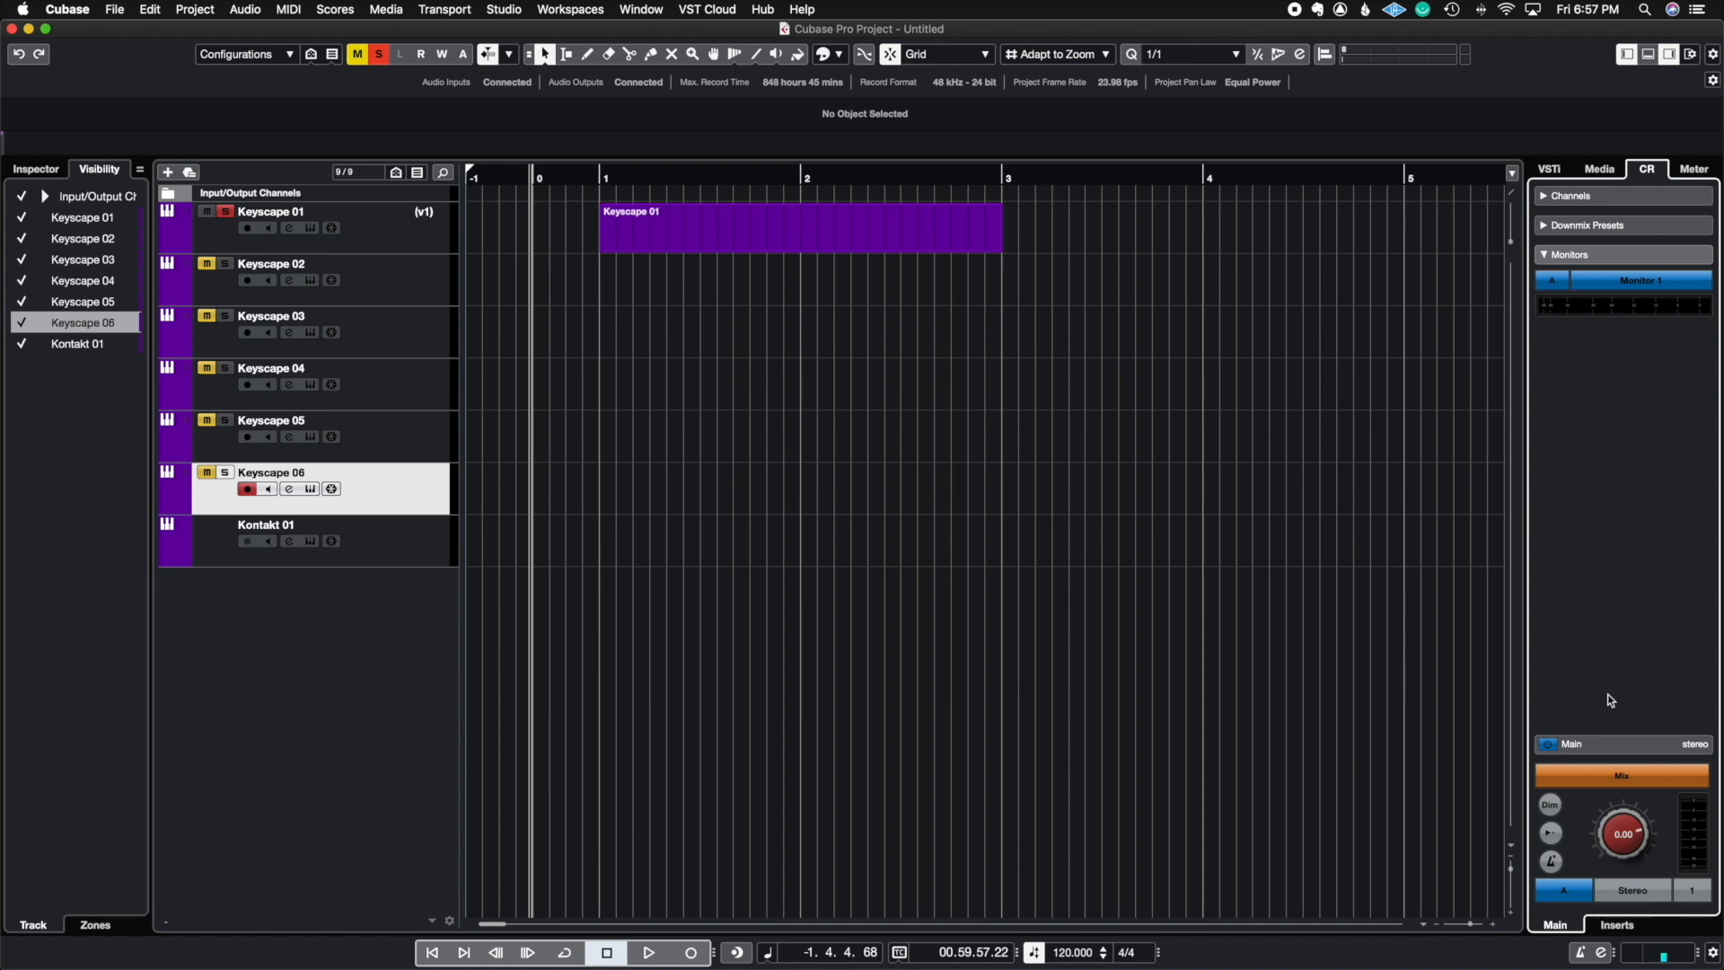
click(1604, 927)
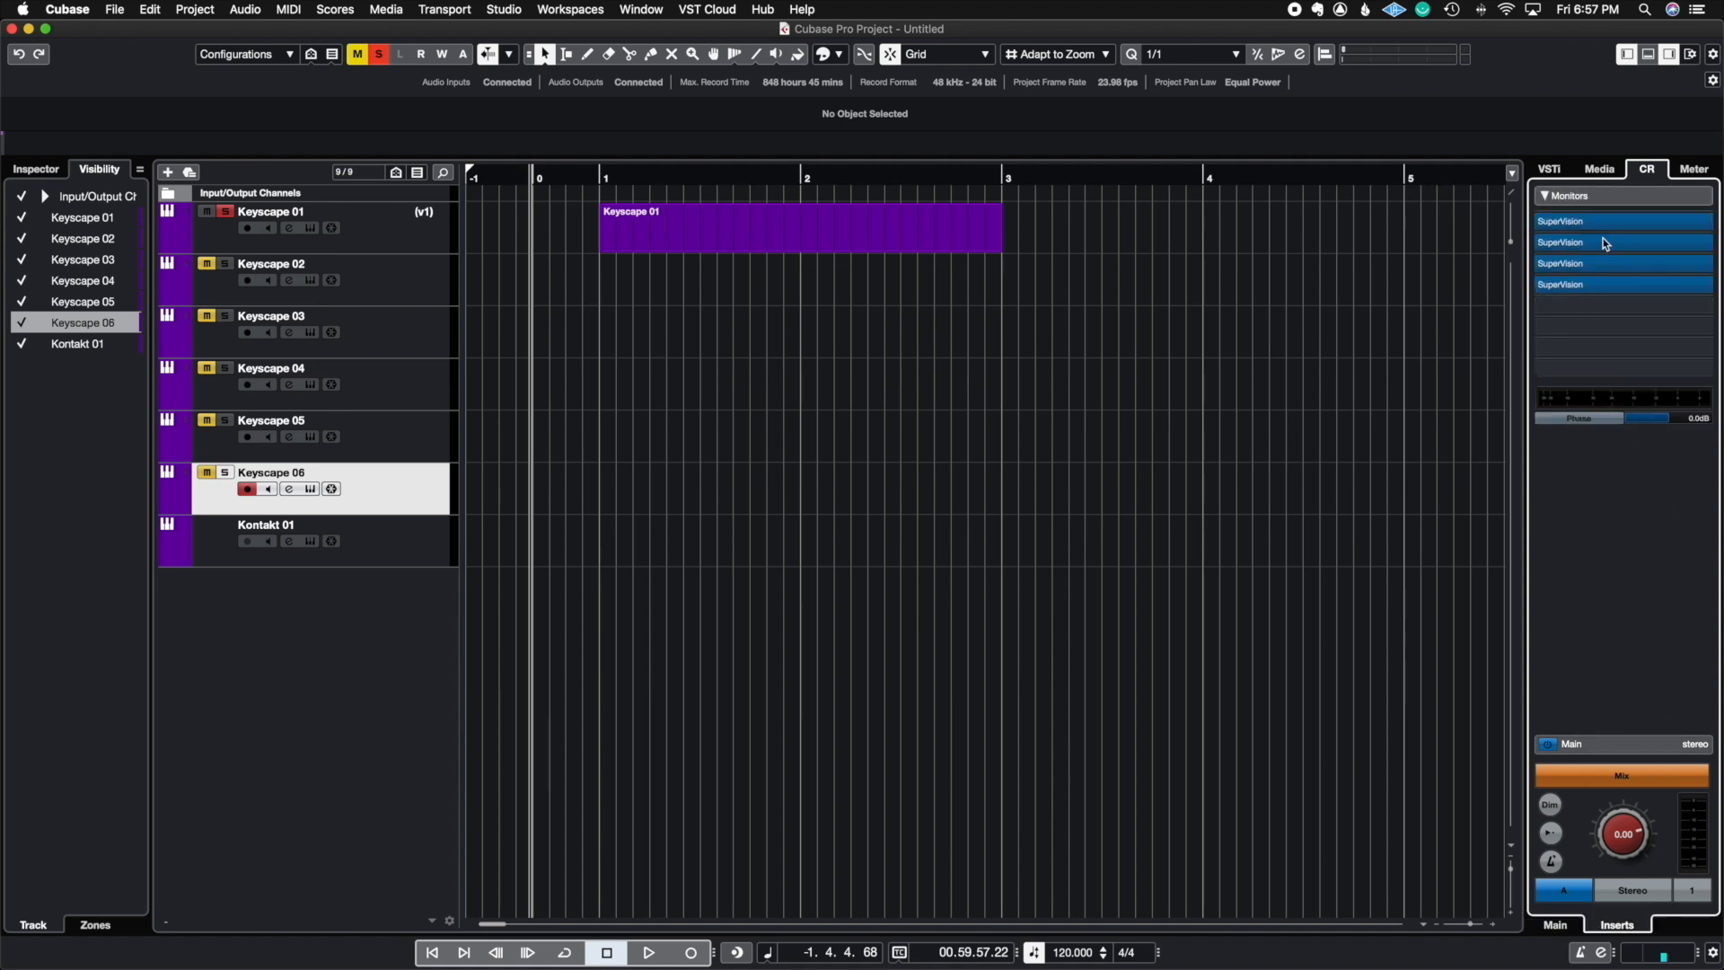
click(1555, 925)
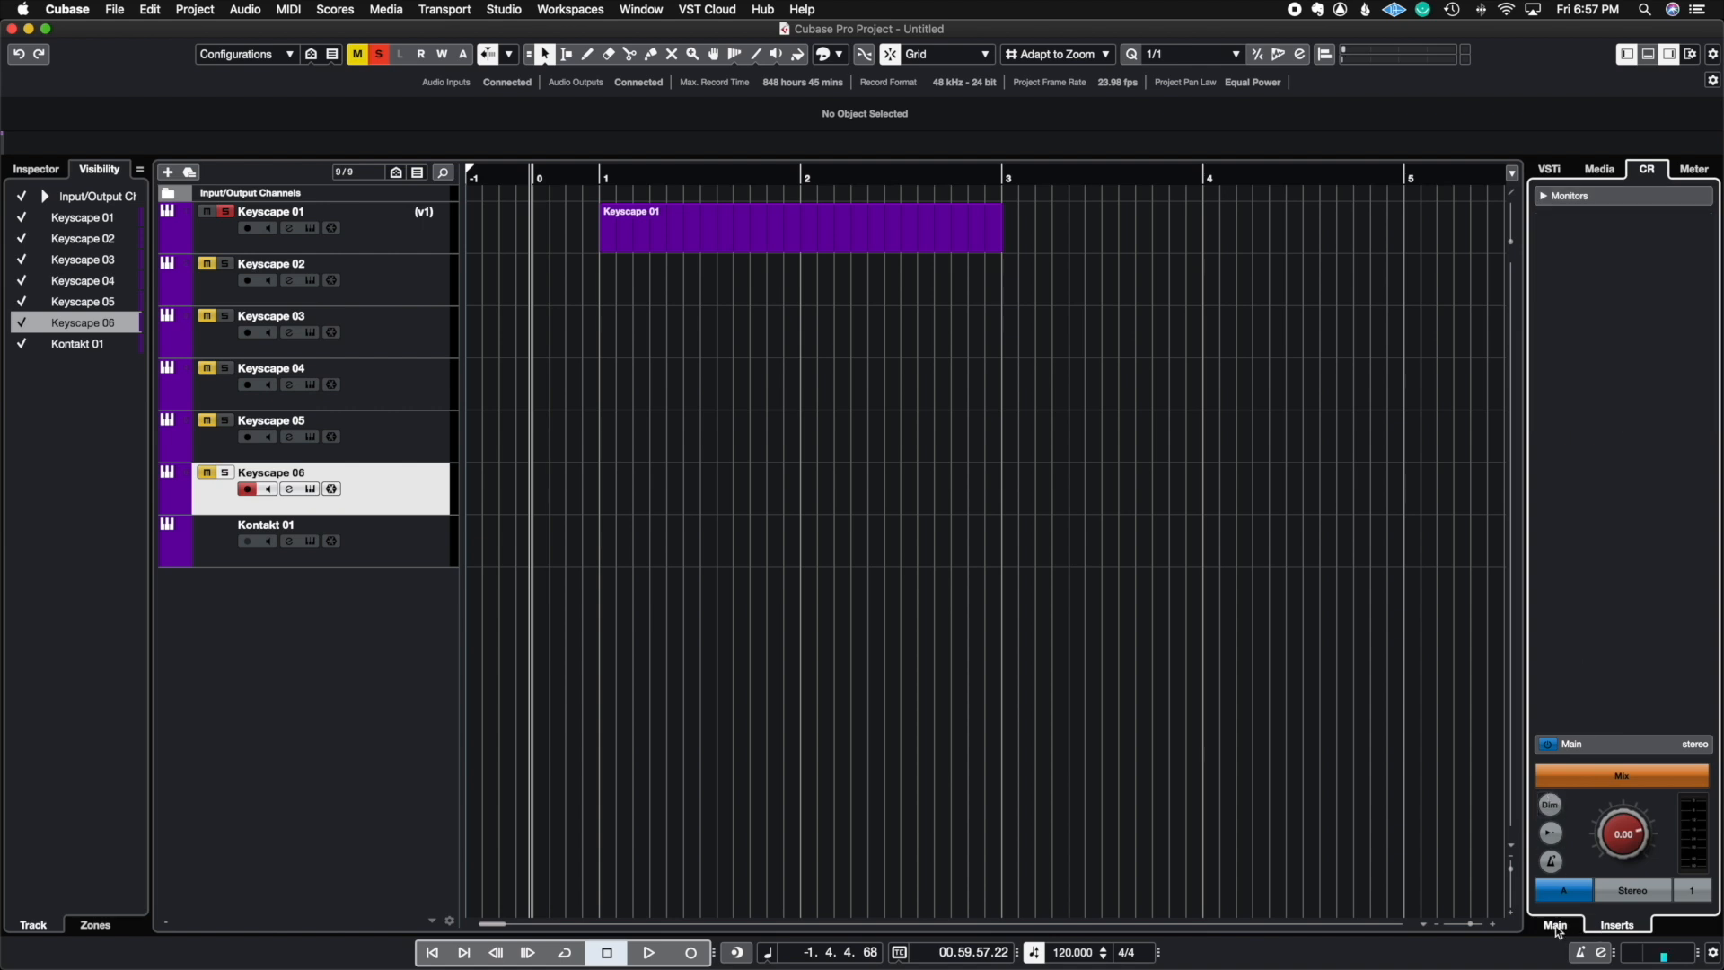
View the Control Room's Channels and Downmix Presets sections and collapse them again
click(1586, 226)
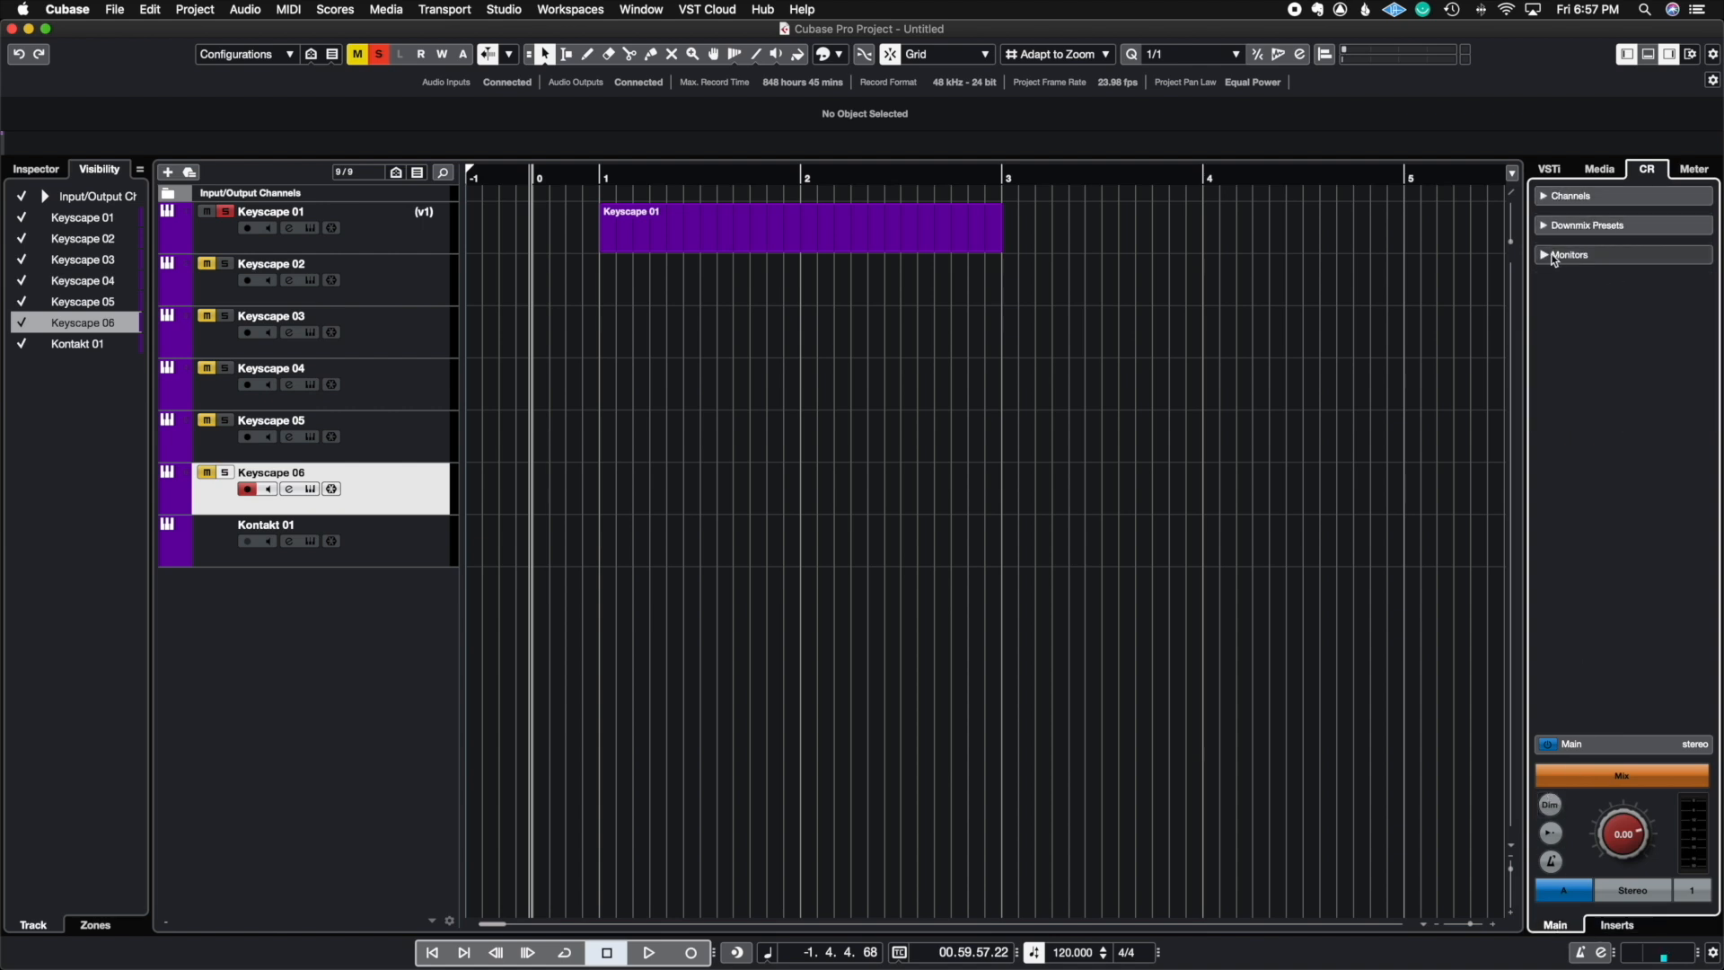
click(1545, 199)
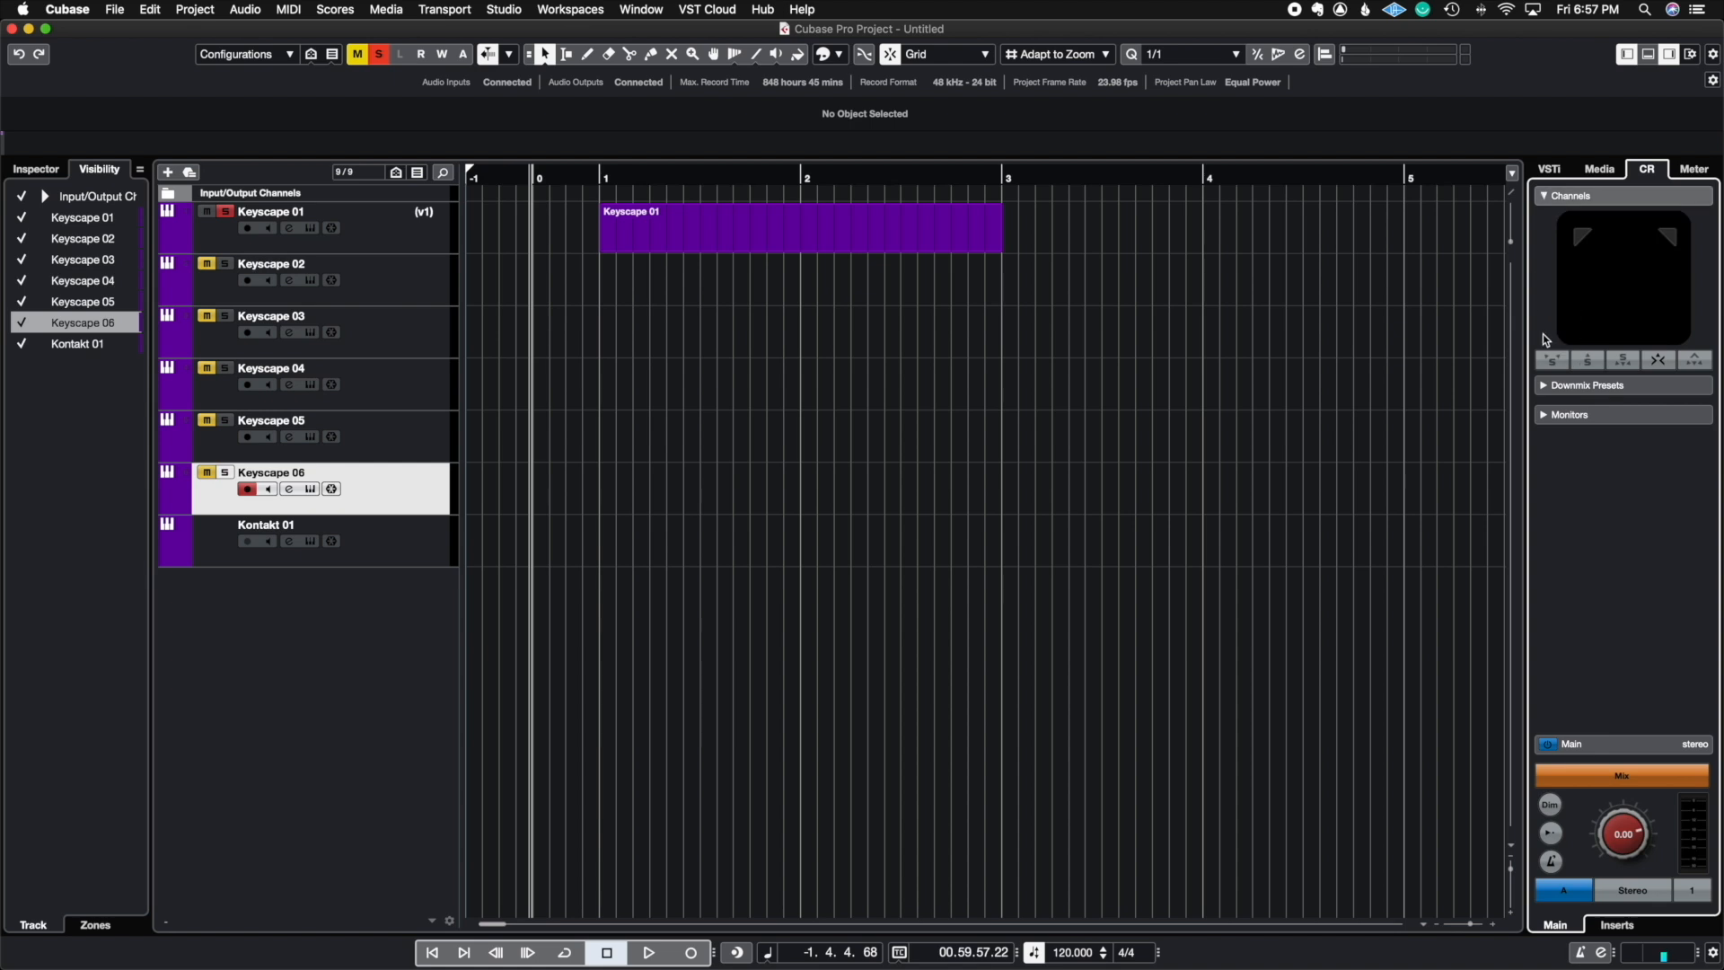
click(1546, 388)
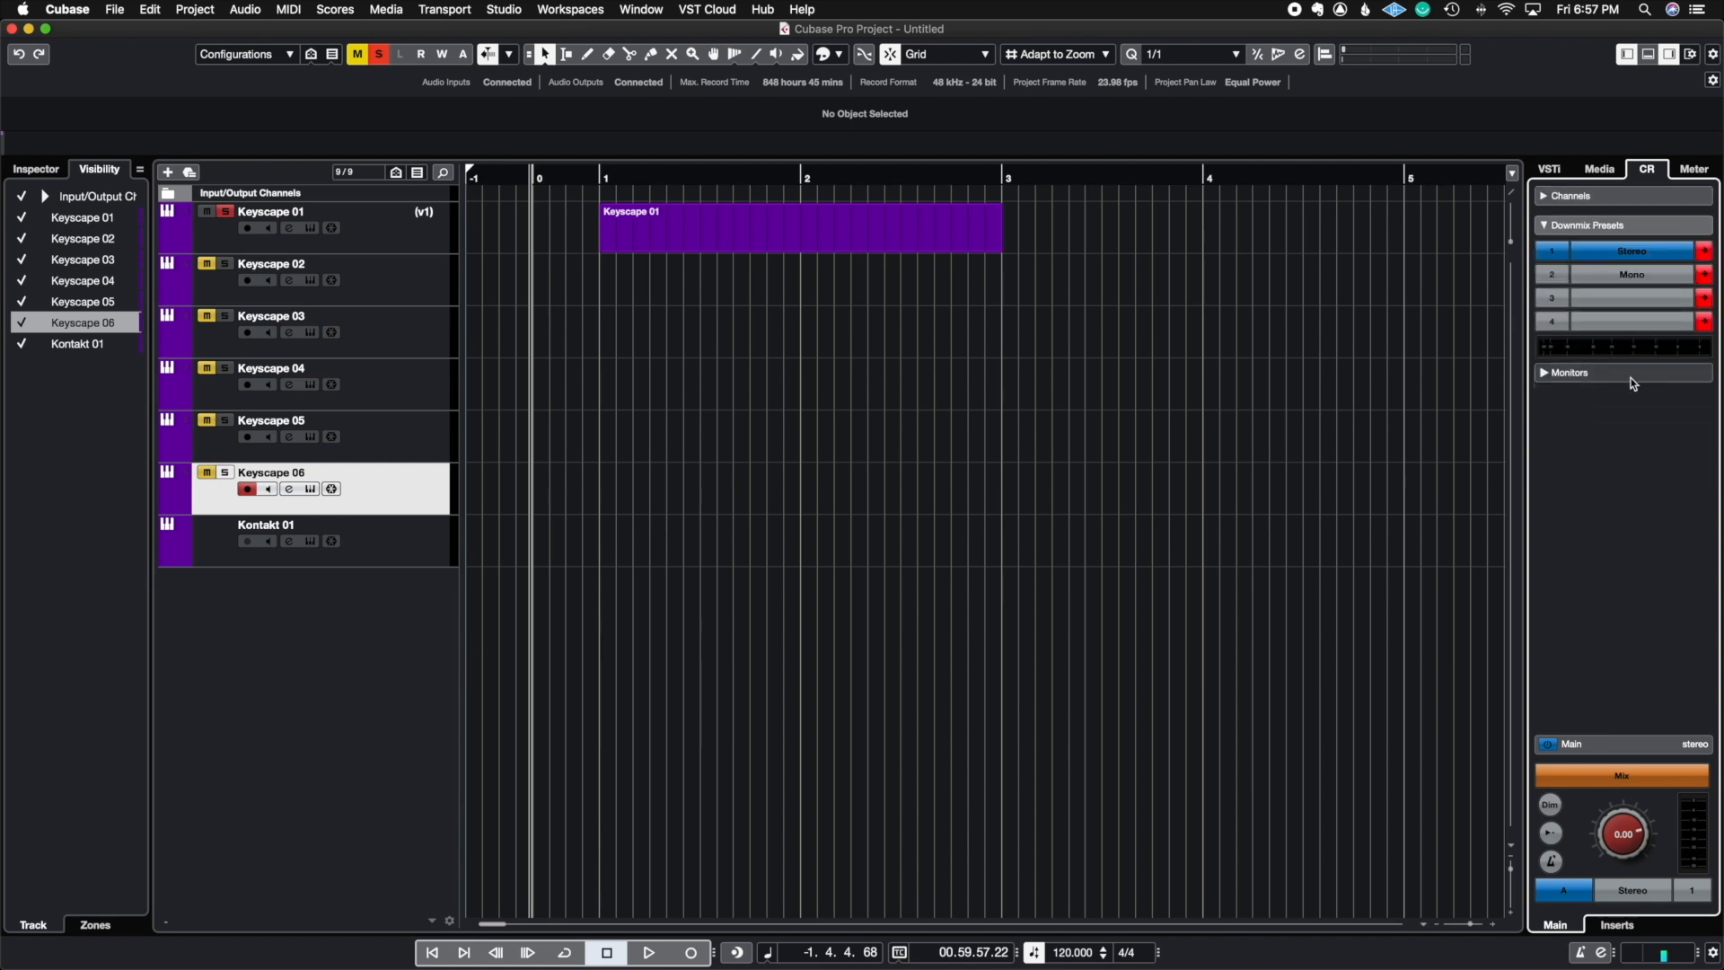
click(1547, 200)
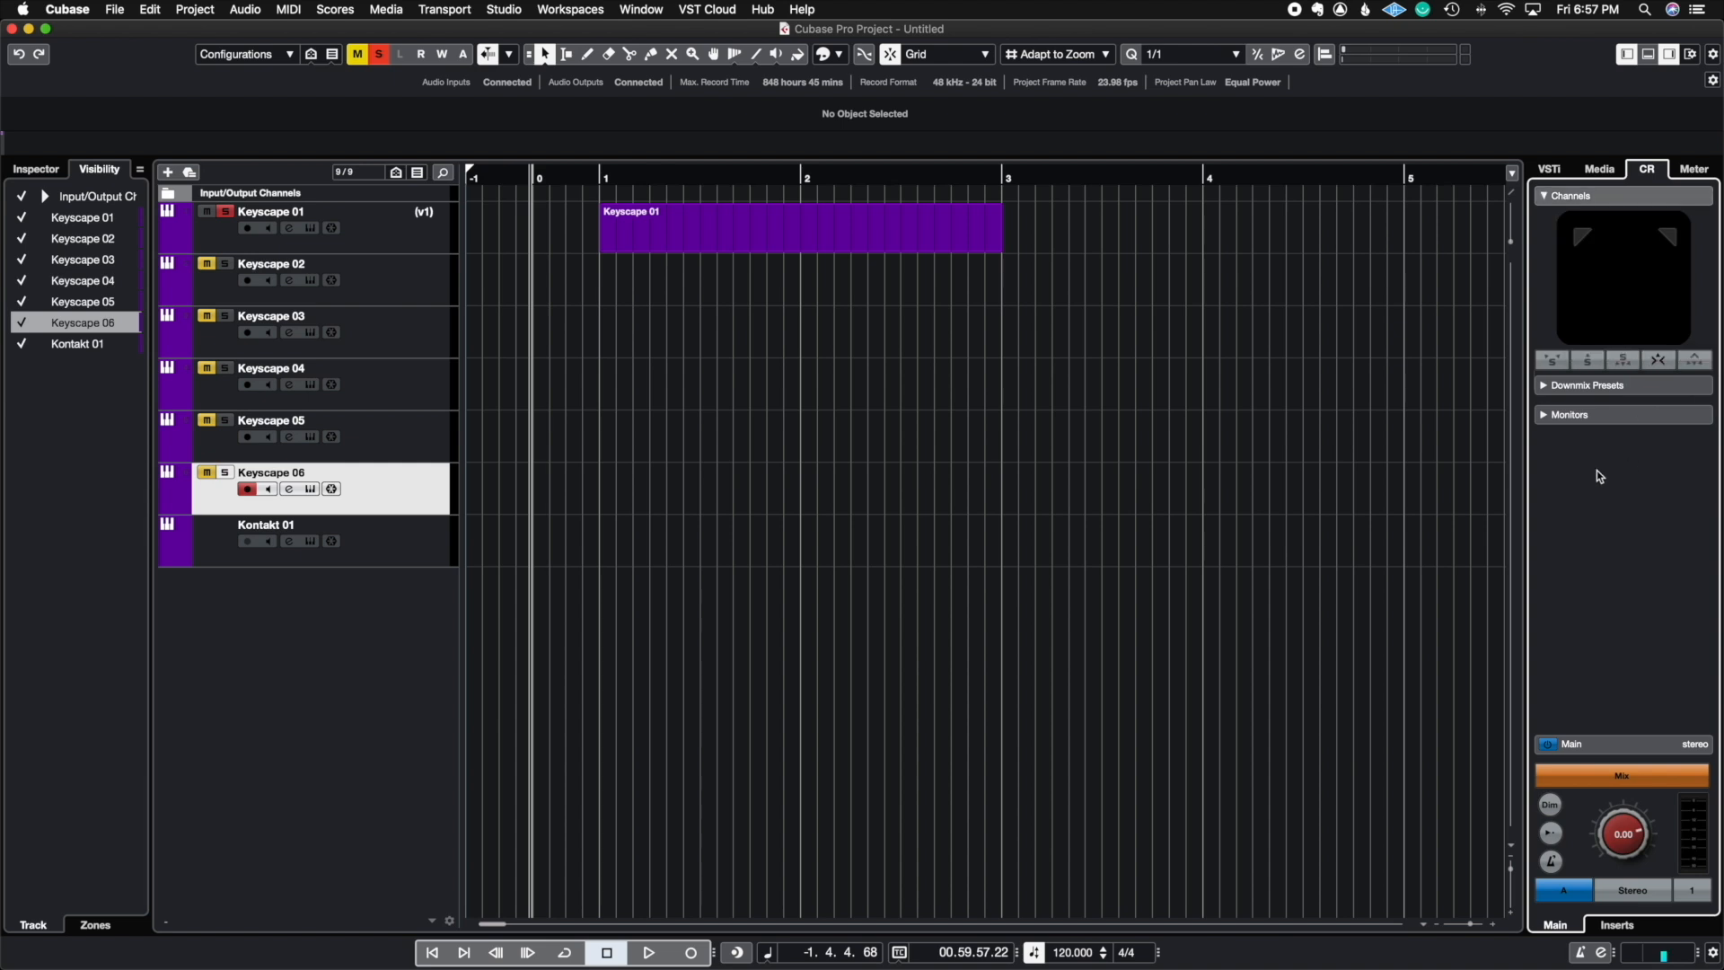
click(1568, 197)
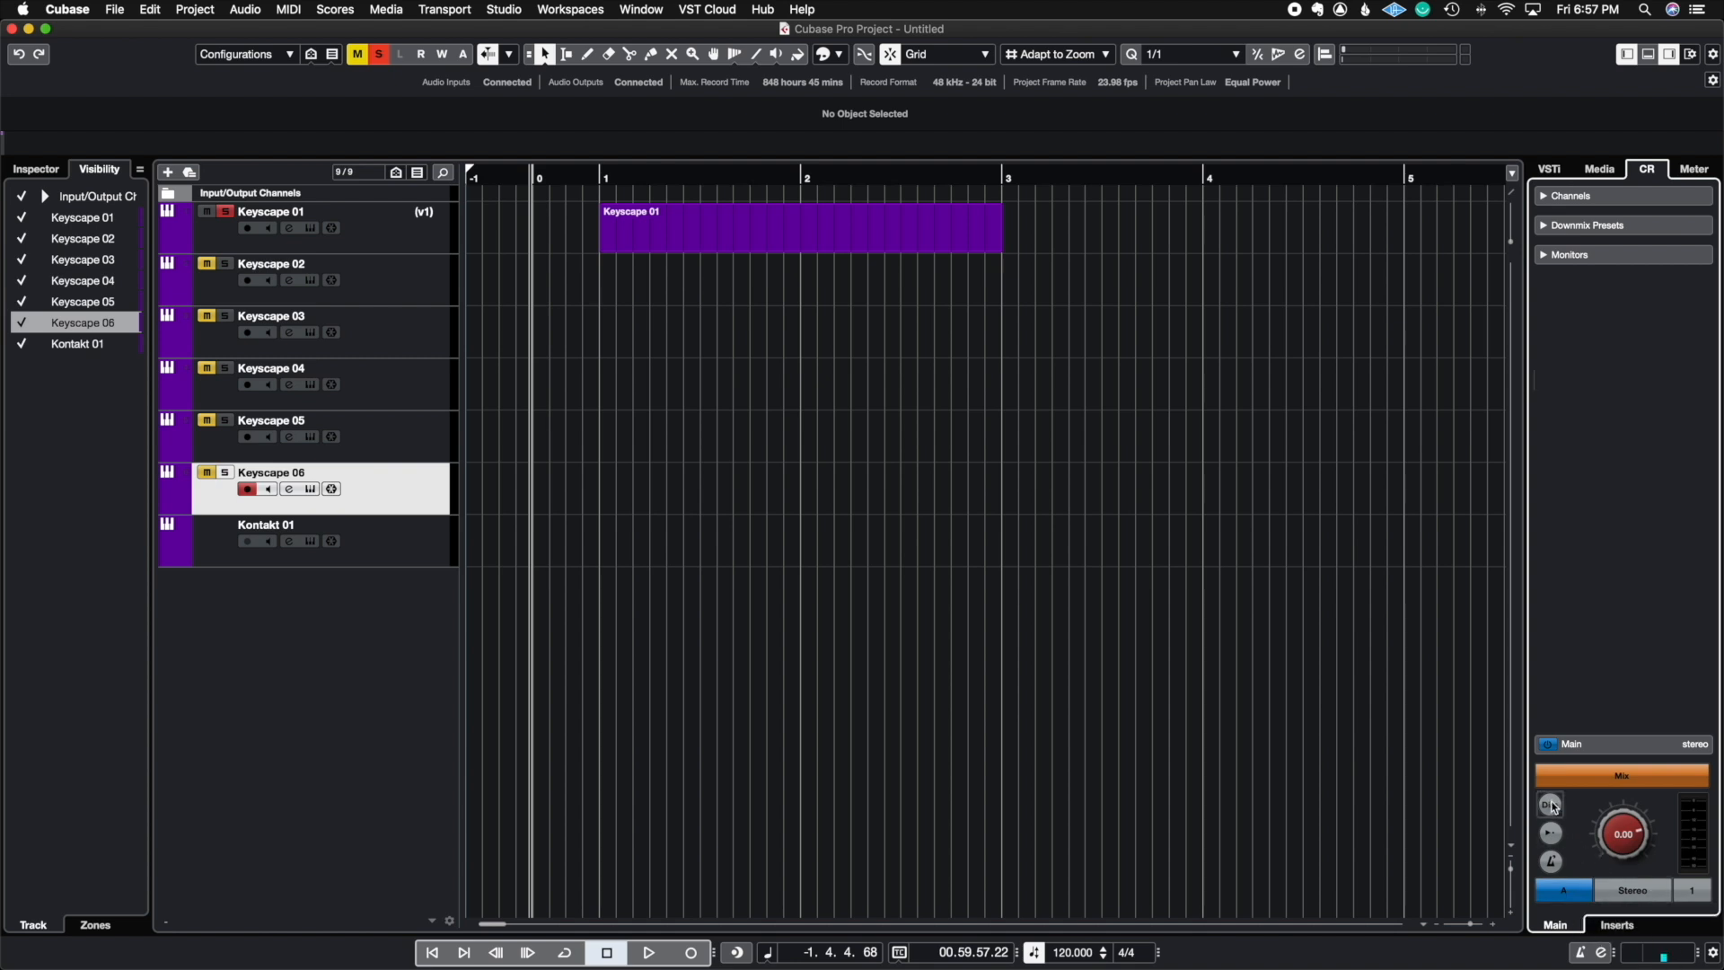
View the master meter with and without the Control Room controls, its metering scale options, and the loudness page
click(1696, 171)
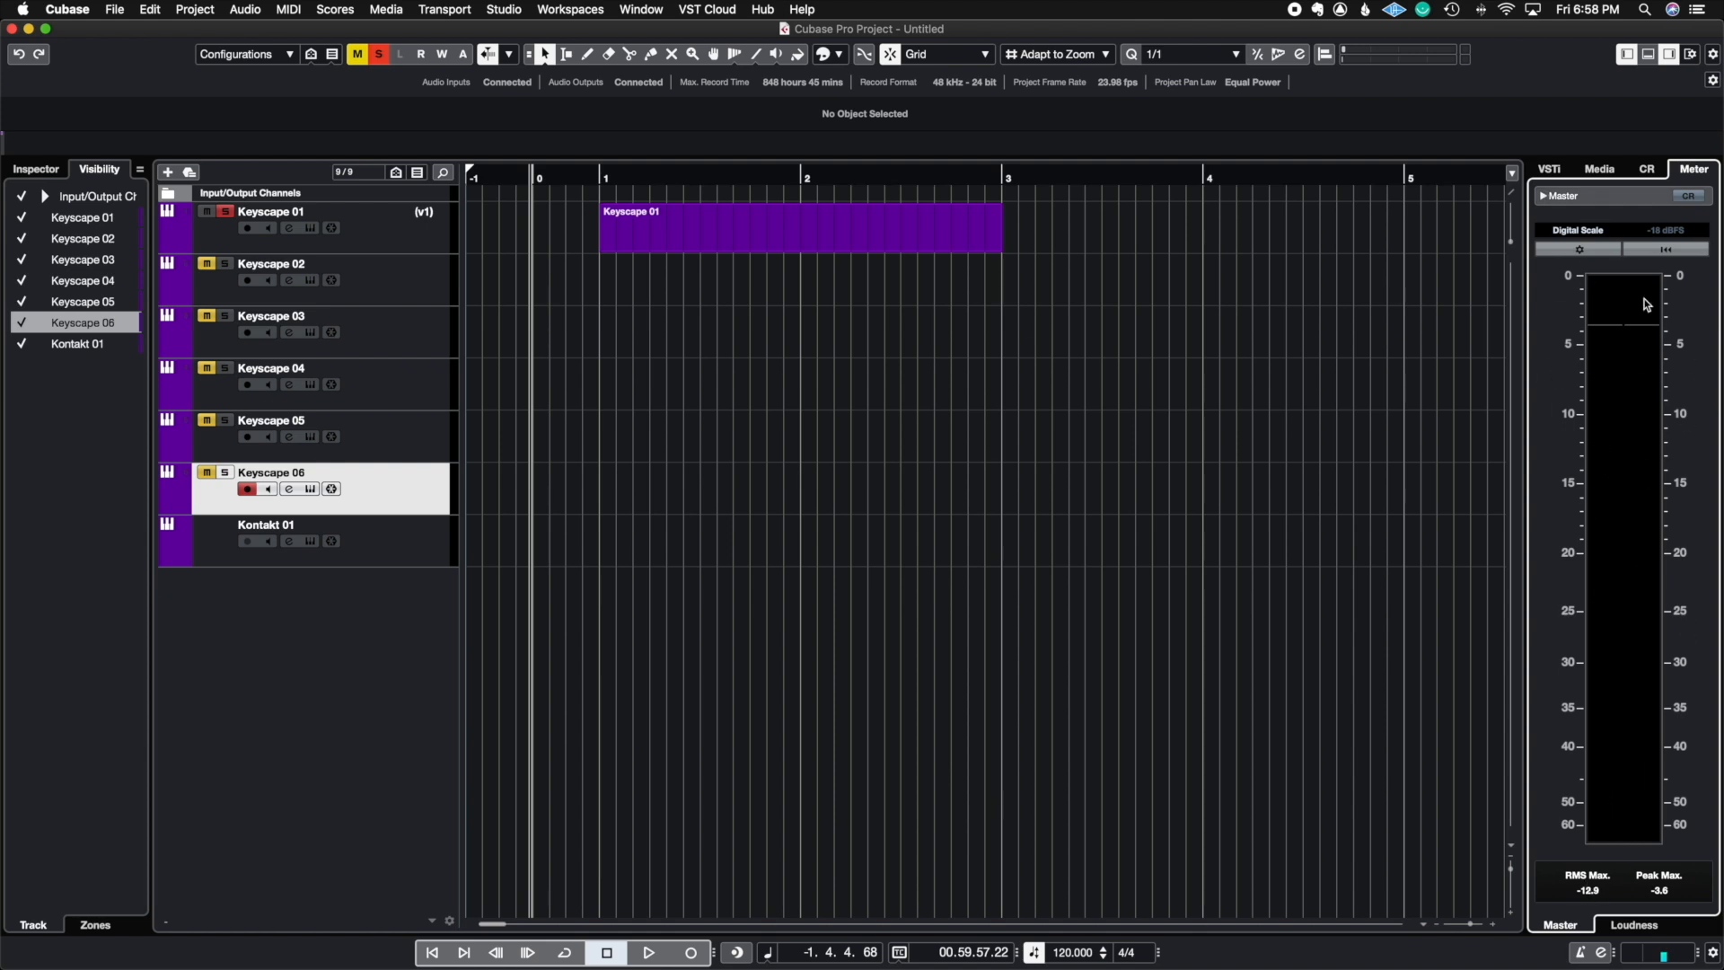
click(1690, 197)
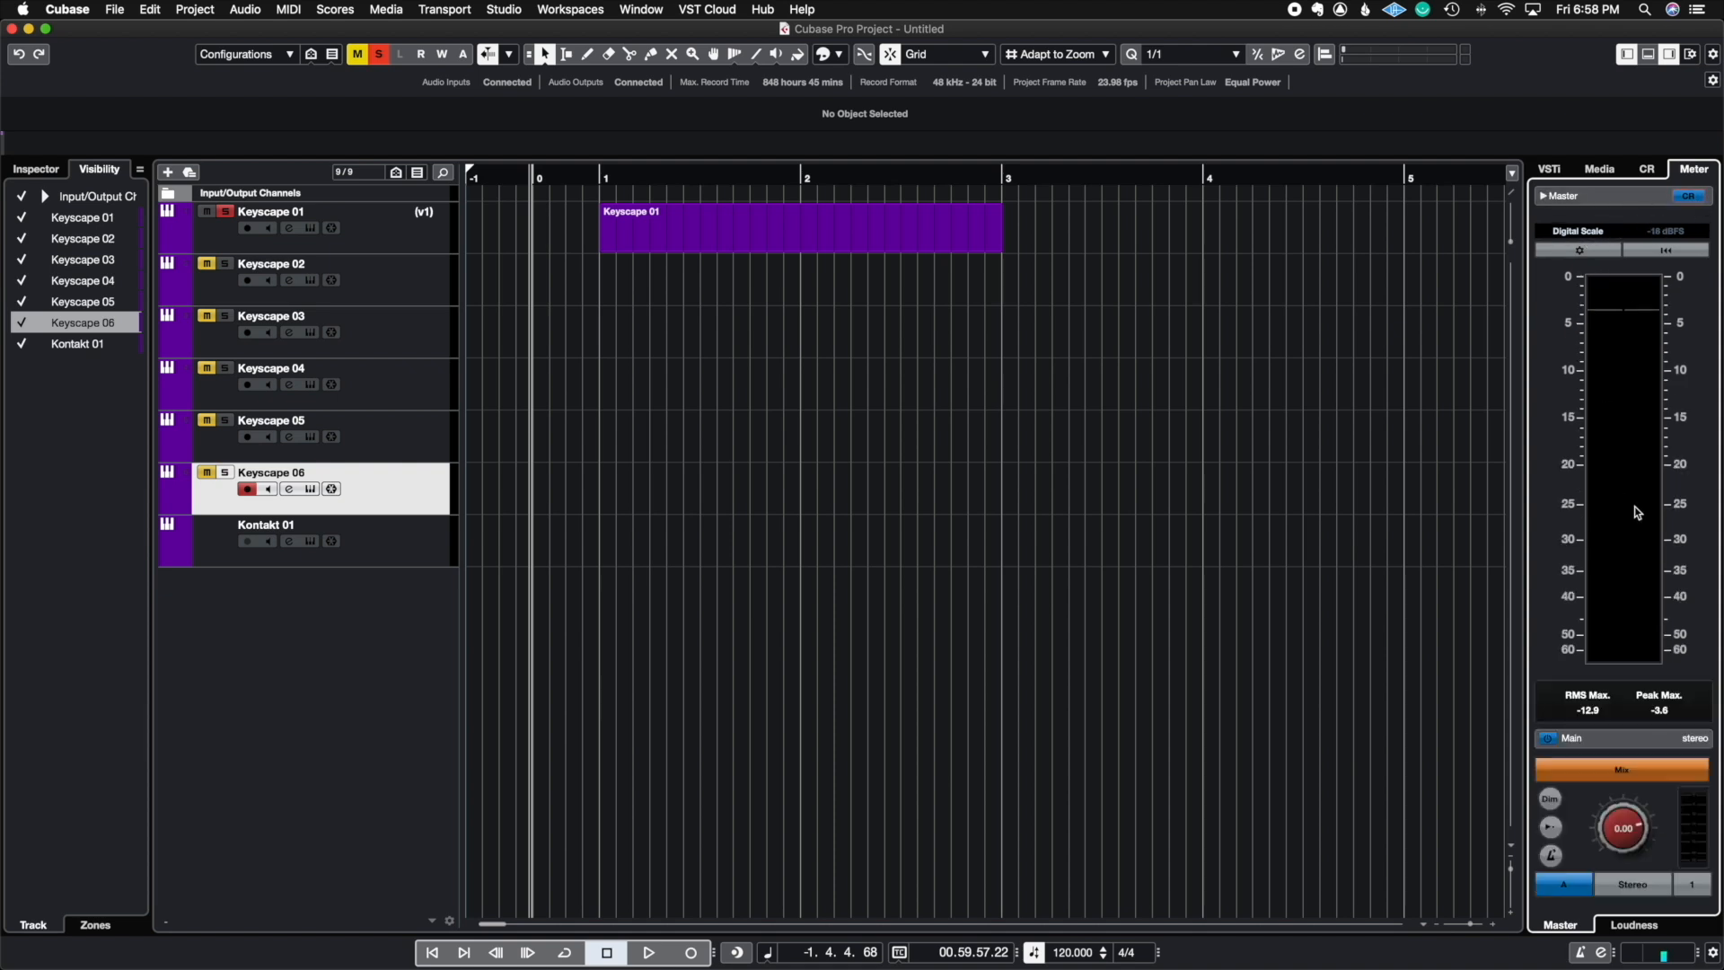
click(1687, 196)
click(1585, 230)
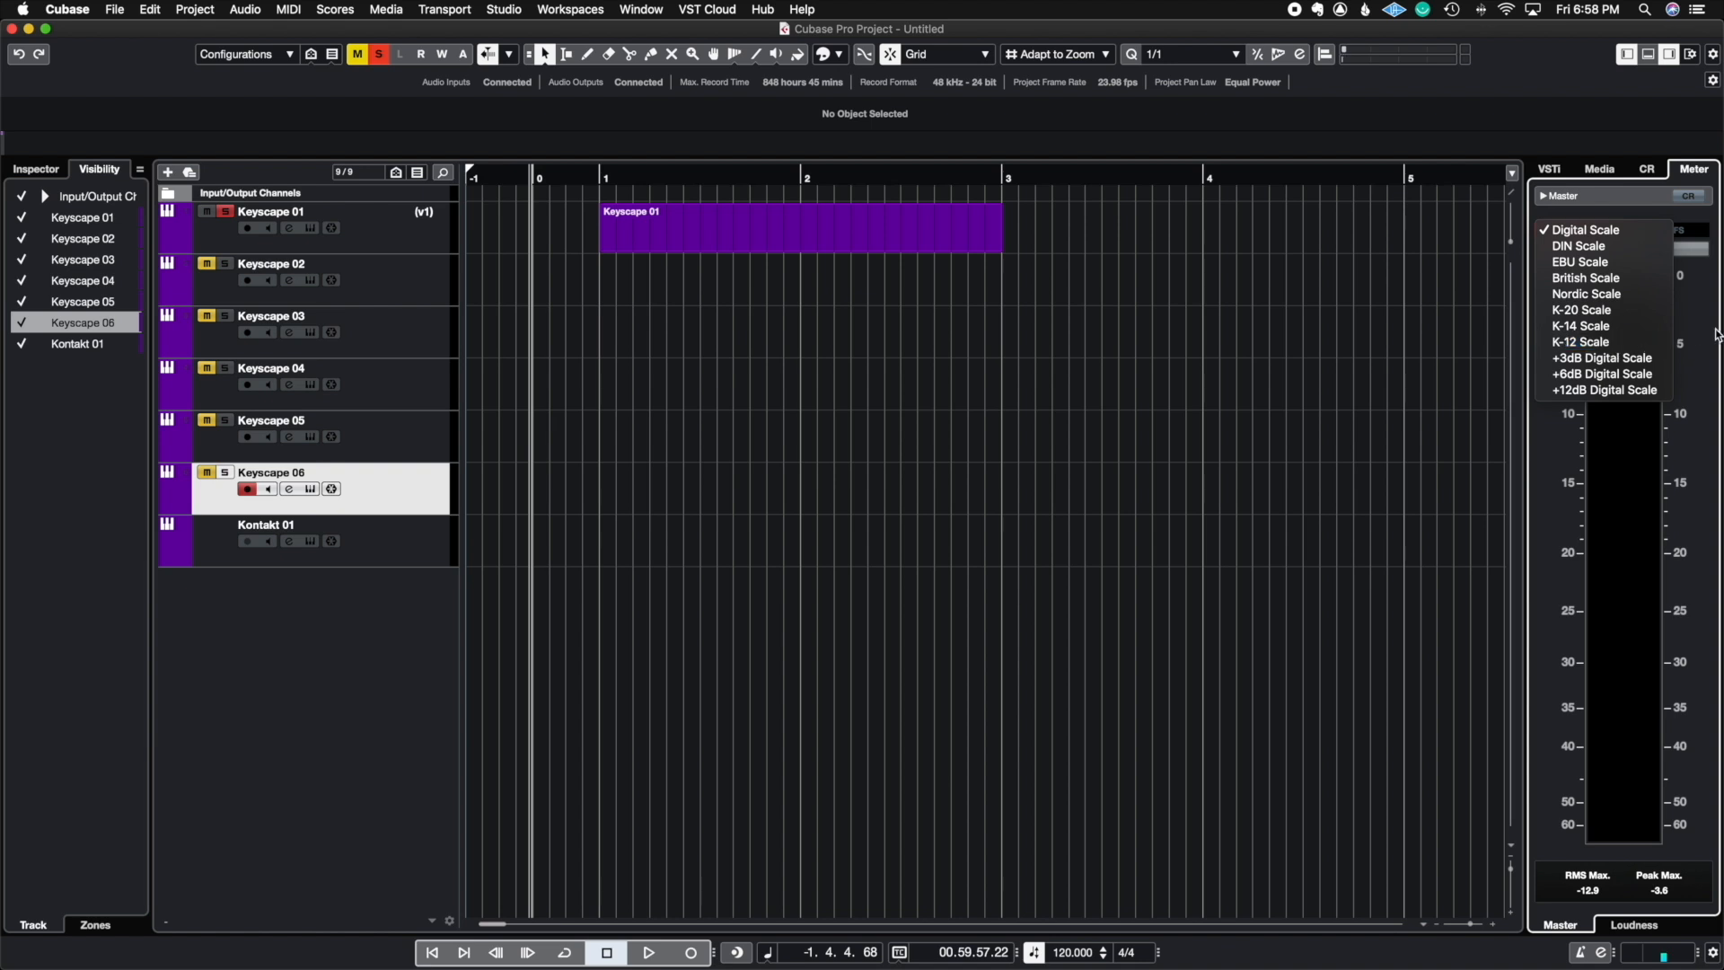
click(1692, 303)
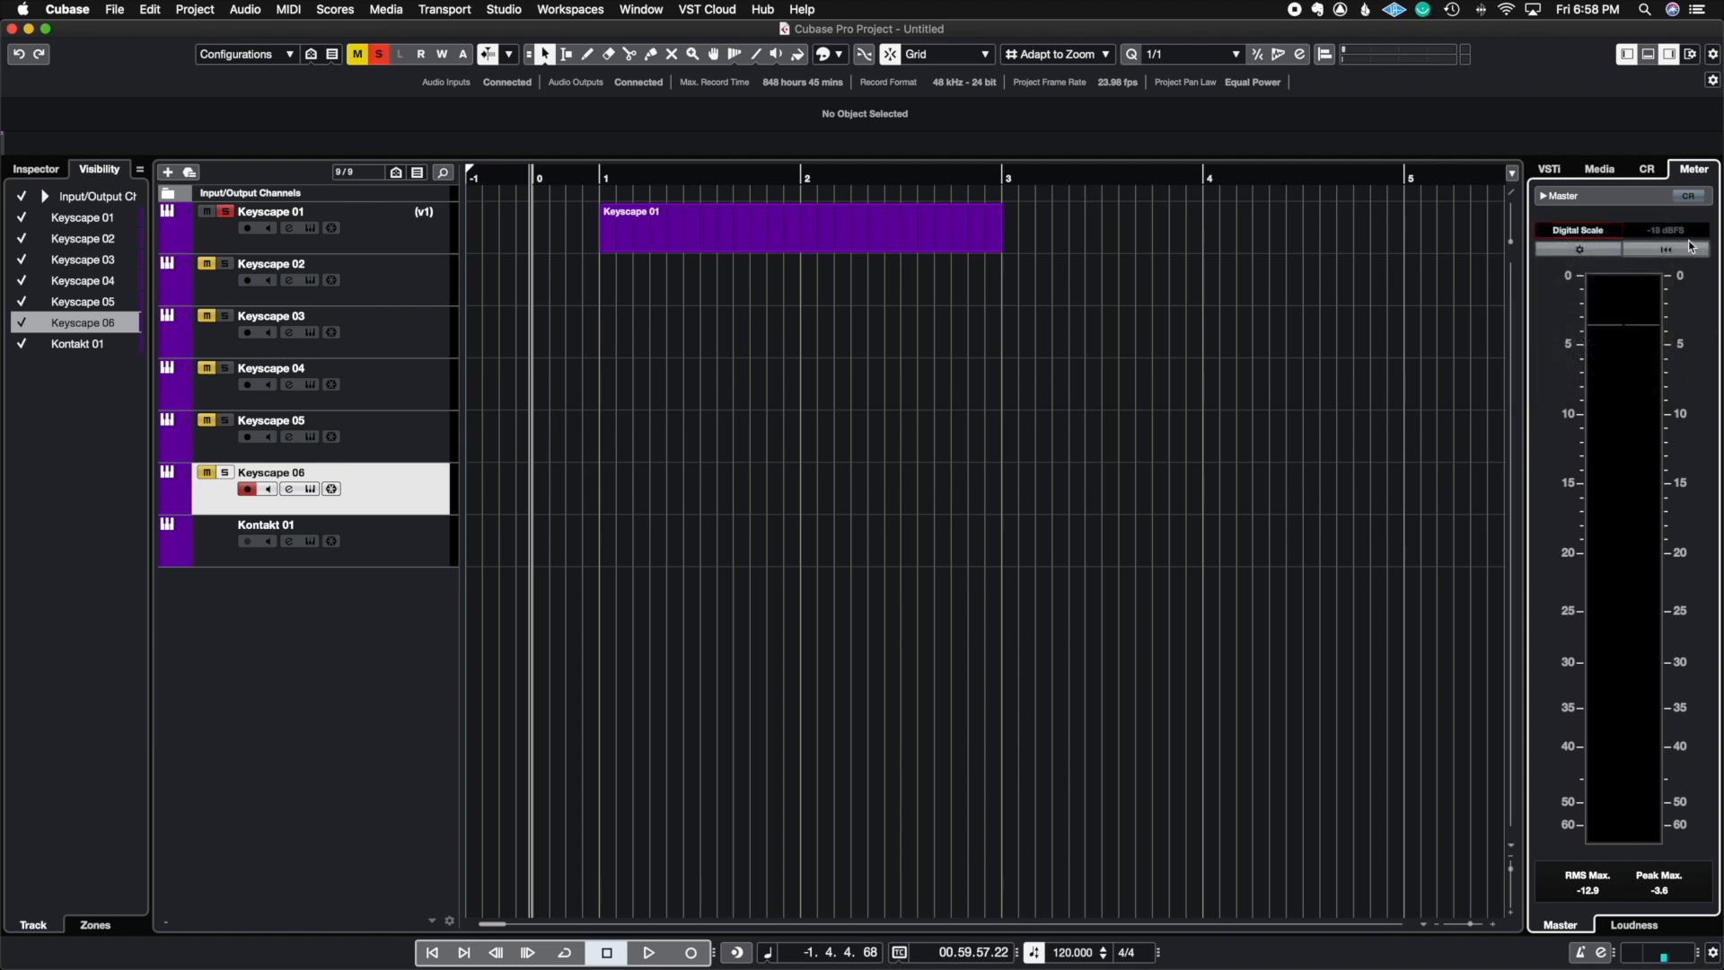
click(1644, 927)
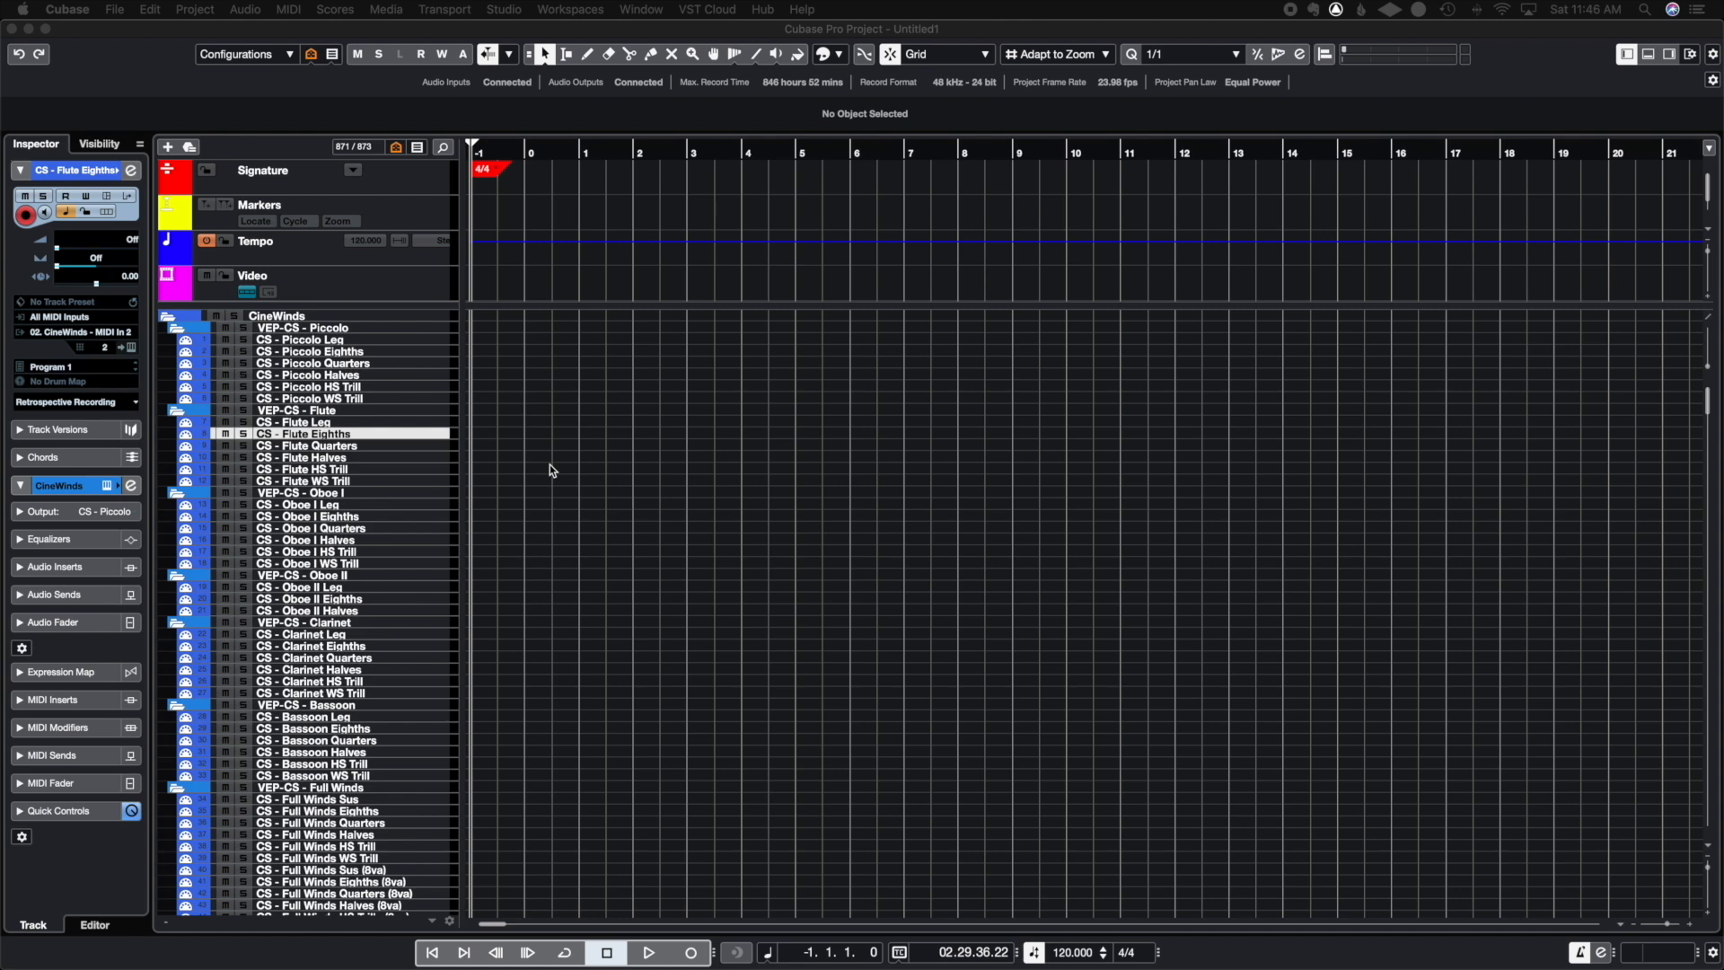
Look through the orchestral template's track list and hide the CineWinds folder's tracks in the visibility list
scroll(551, 469, down, 20)
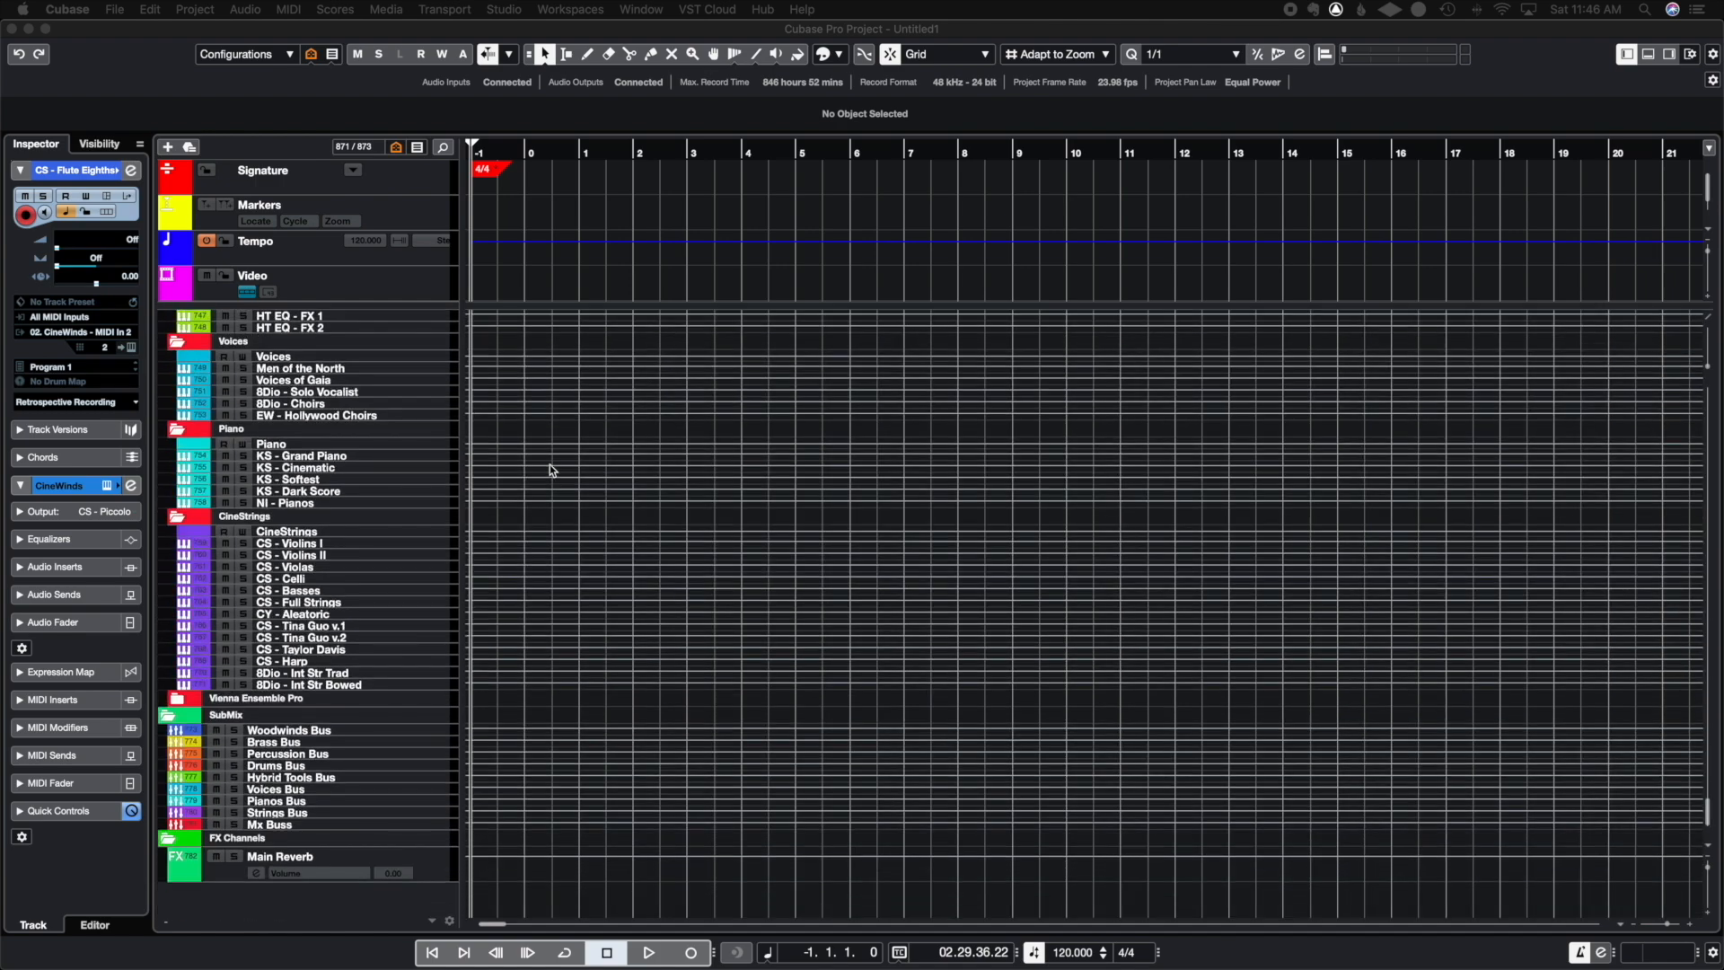
scroll(551, 469, up, 20)
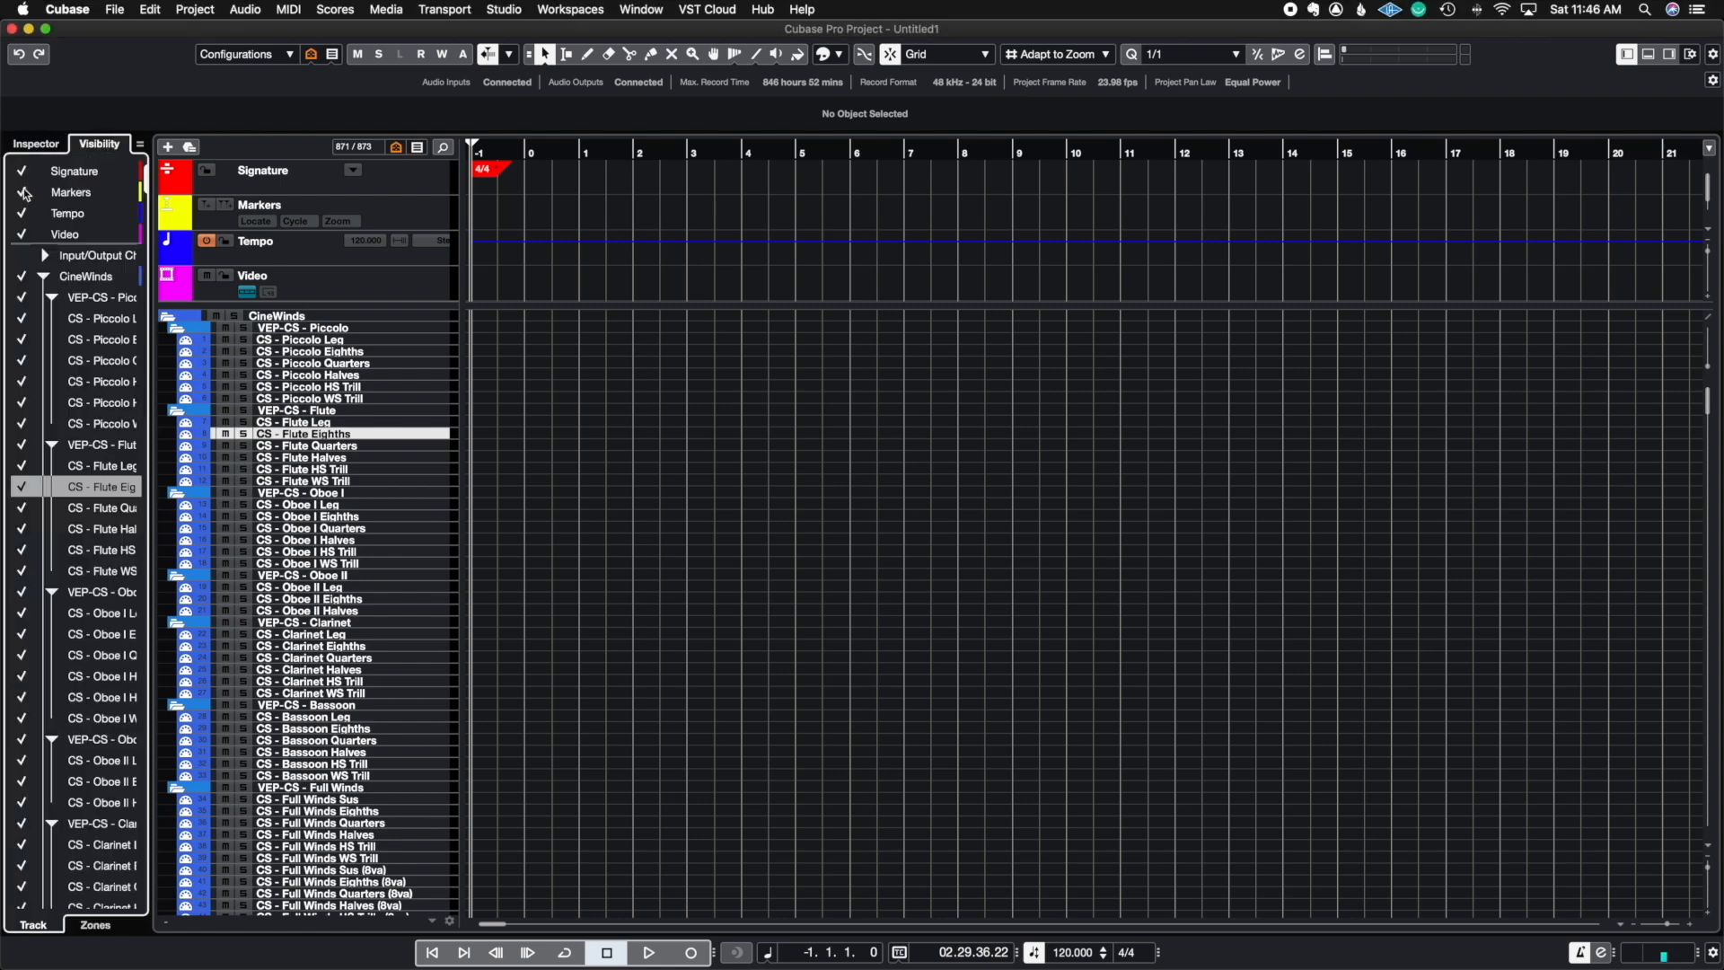
click(23, 277)
click(22, 277)
click(26, 281)
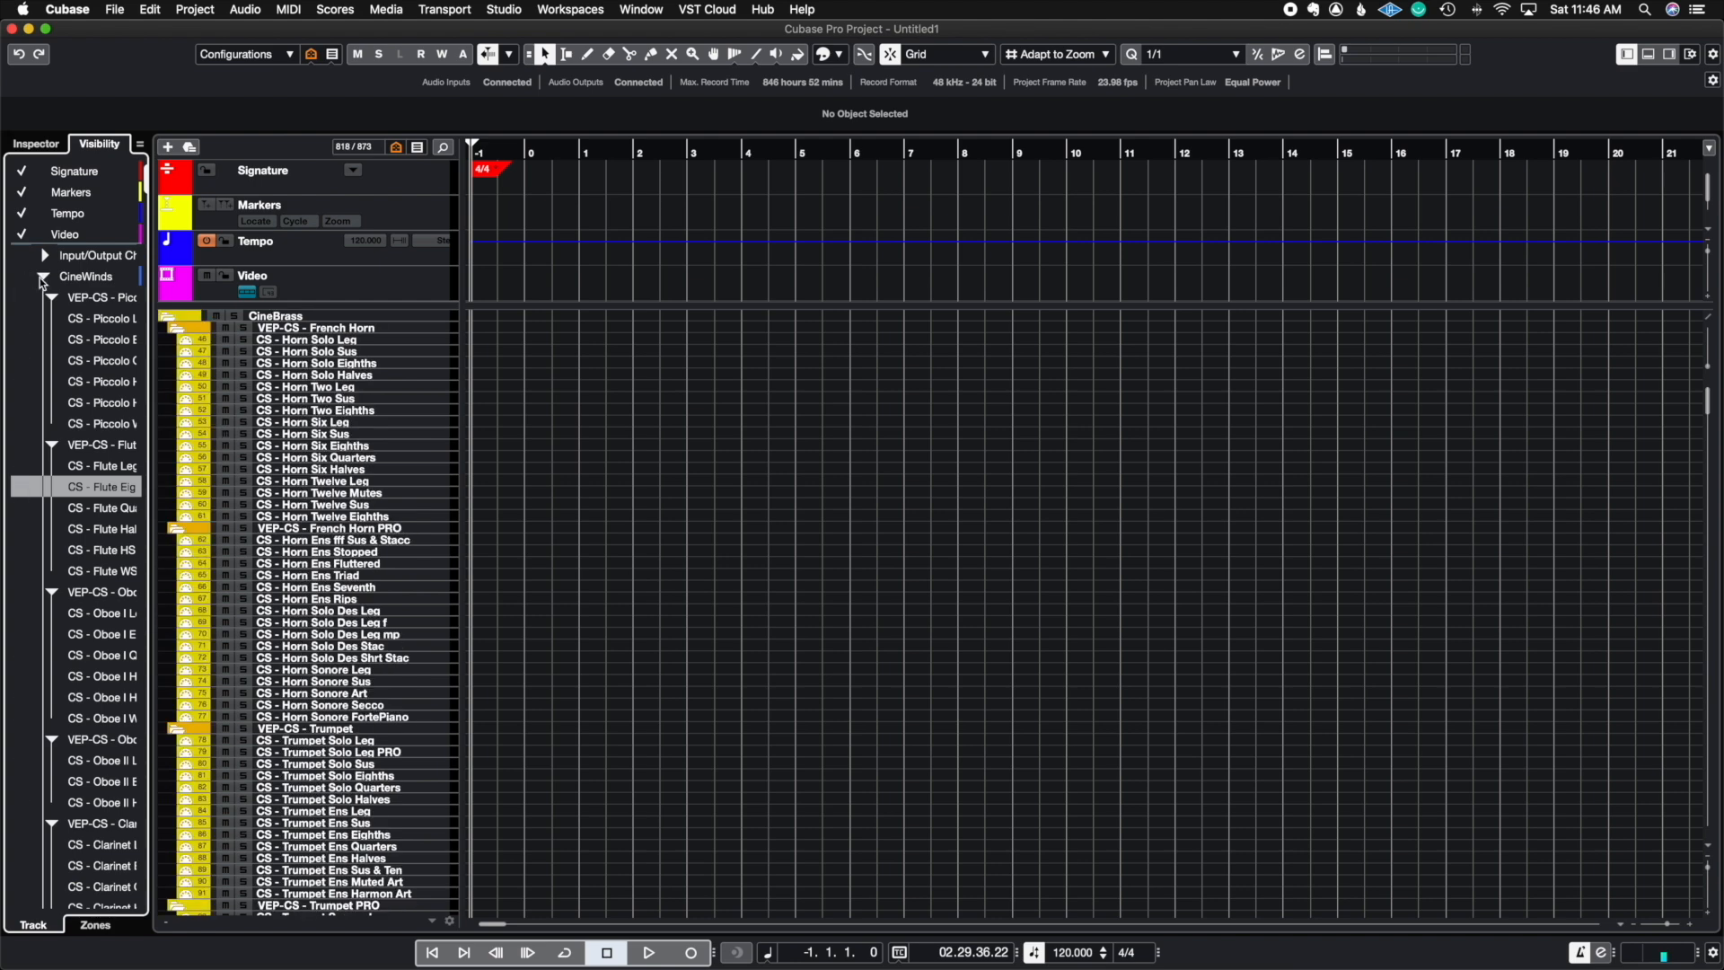
Collapse the CineWinds, CineBrass, Percussion, Drums, Hybrid Tools and Voices folders in the visibility list
click(42, 276)
click(43, 300)
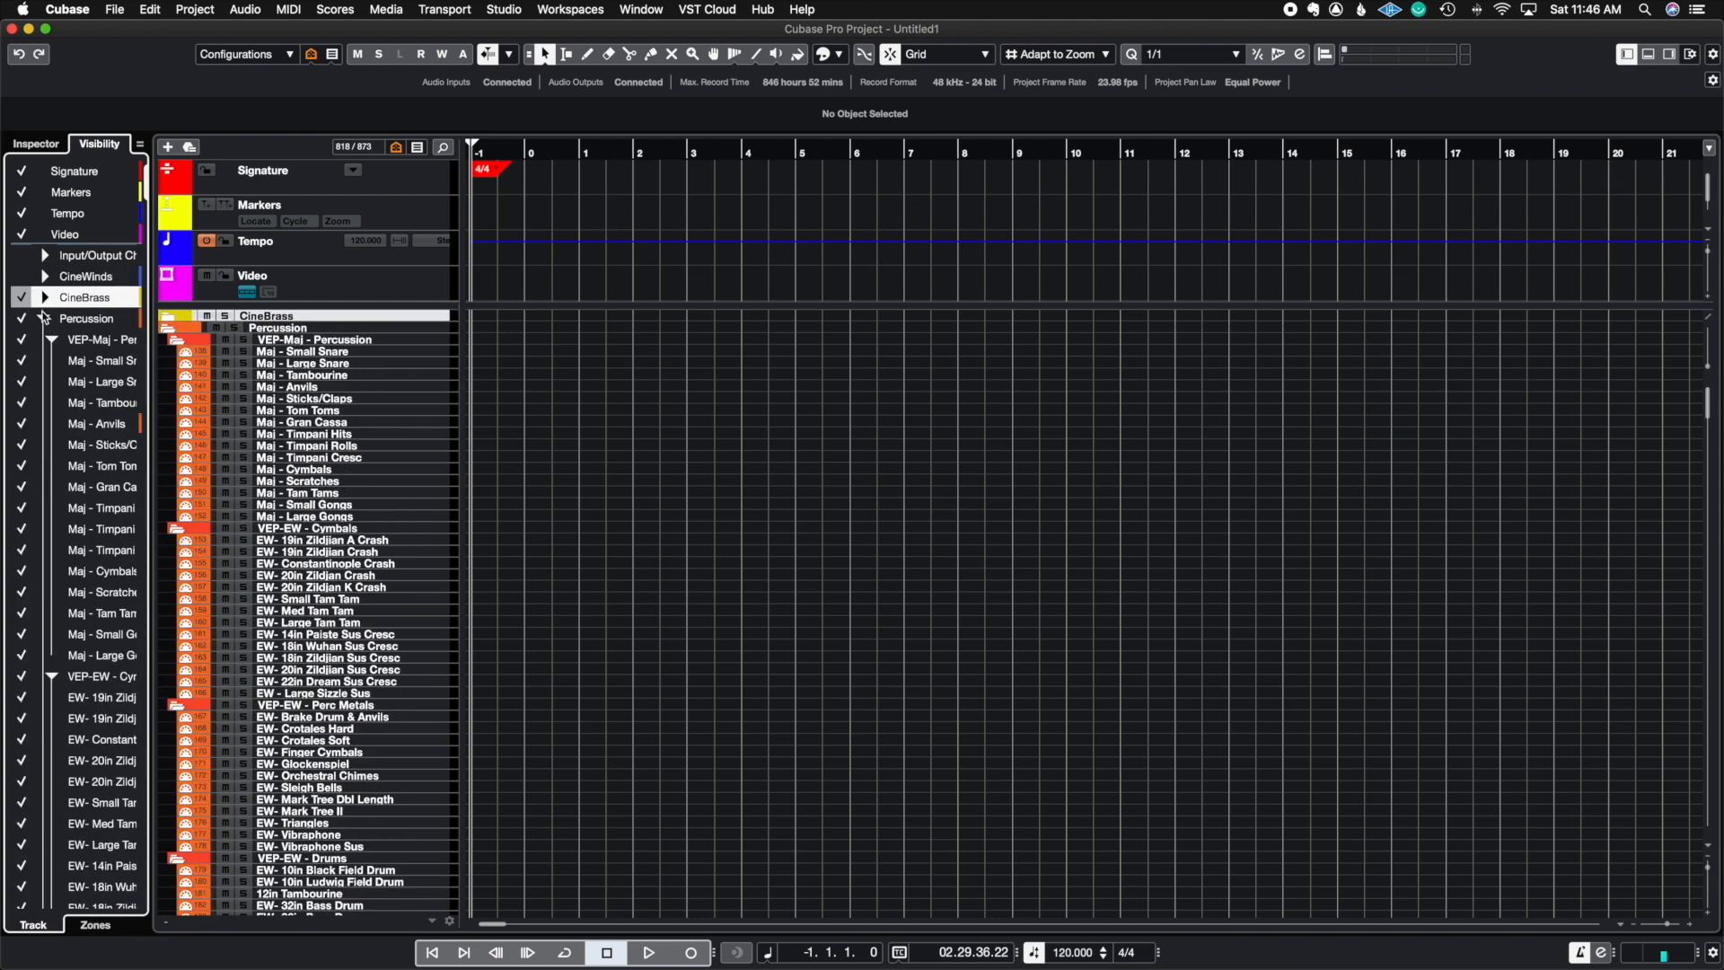
click(44, 317)
click(44, 340)
click(45, 359)
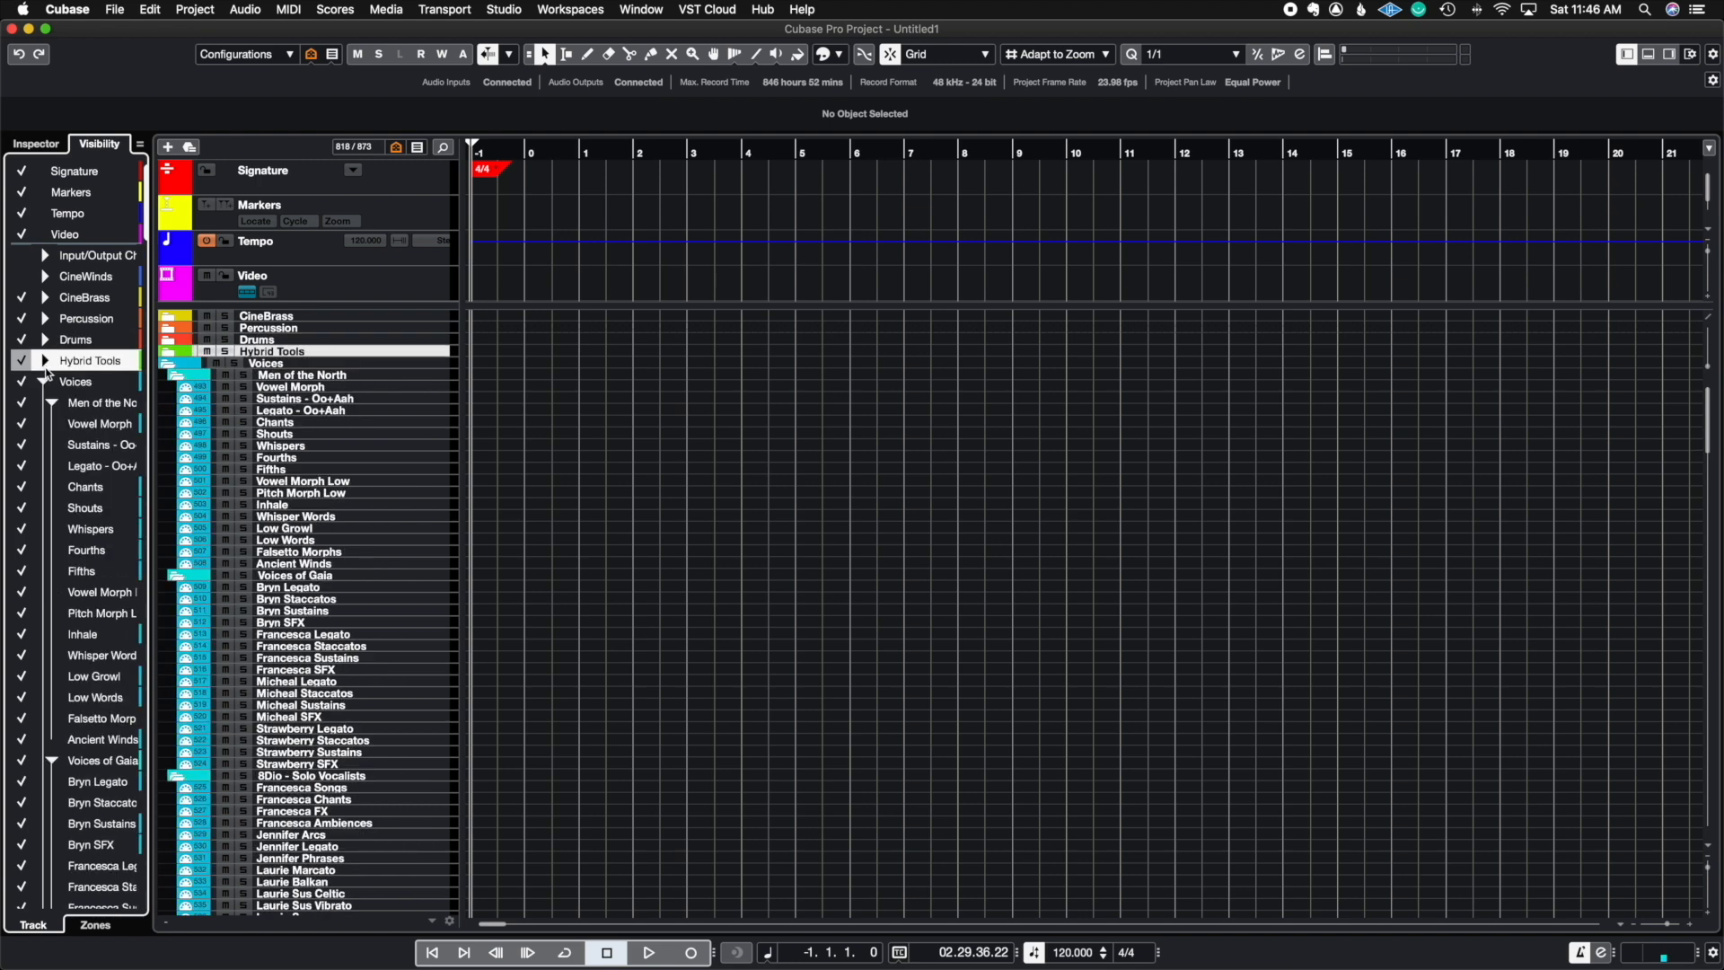
click(45, 381)
Hide the CineBrass, Percussion, Drums, Hybrid Tools, Voices and Pianos folders in the project
click(23, 299)
click(22, 340)
click(21, 360)
click(23, 382)
click(23, 402)
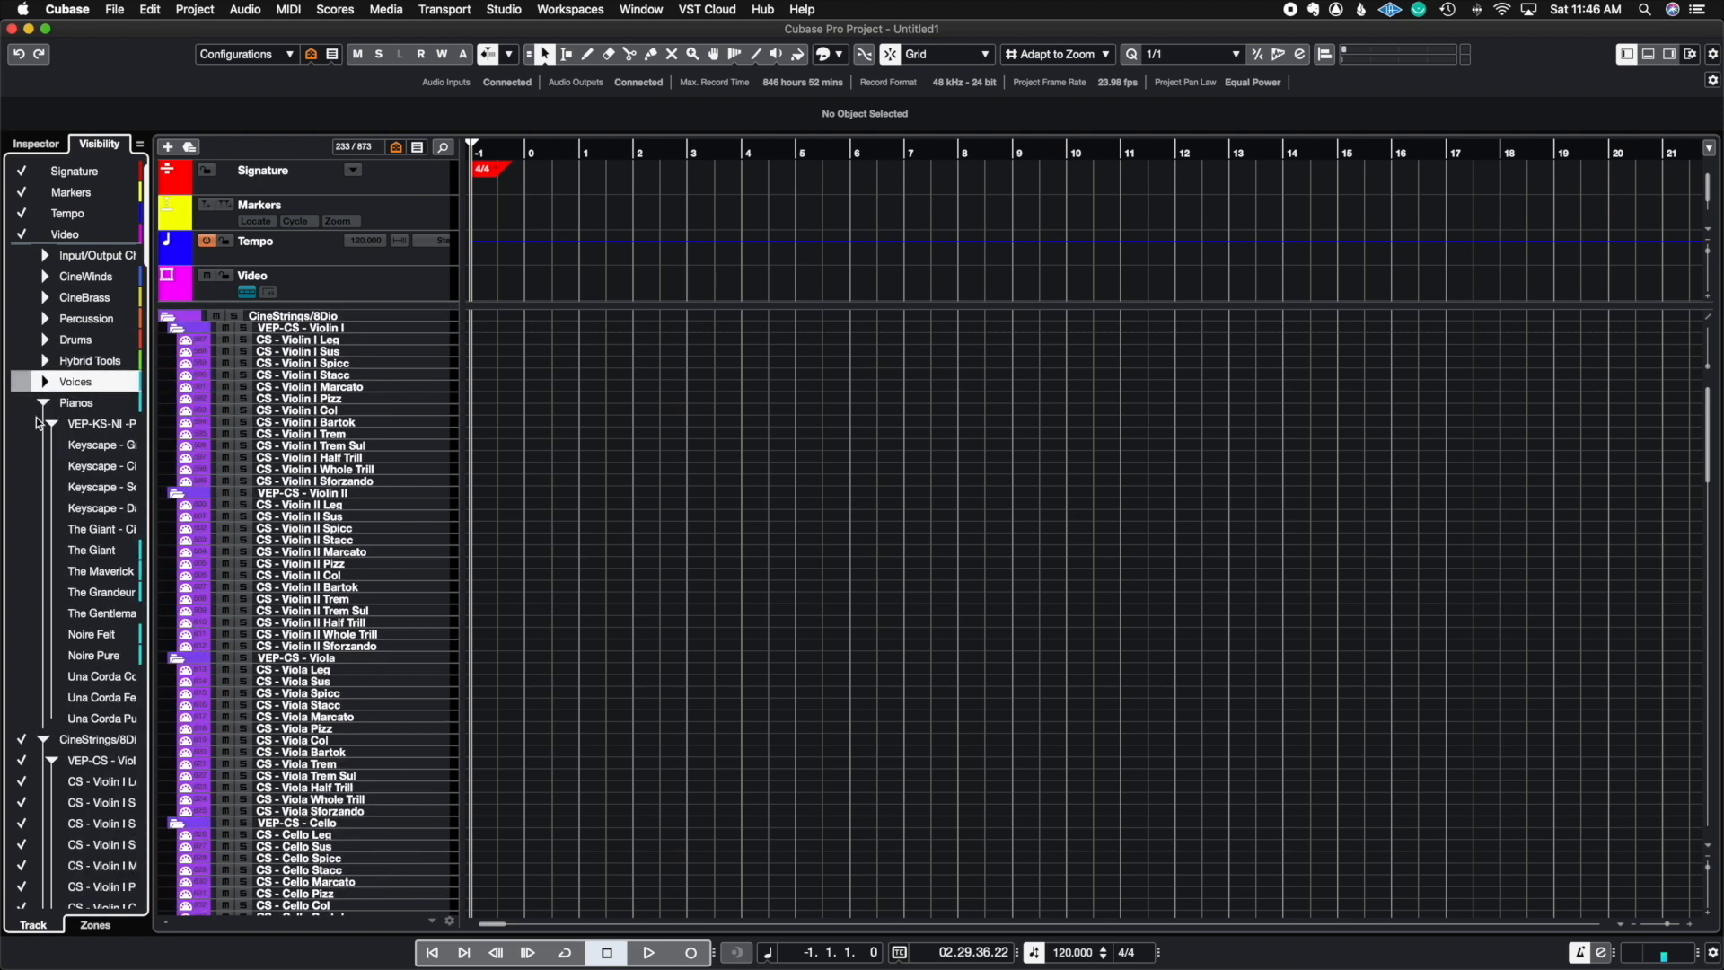
Collapse the Pianos, CineStrings/8Dio and VST Instruments folders in the visibility list and hide the latter two
click(44, 402)
click(23, 442)
click(23, 423)
click(41, 424)
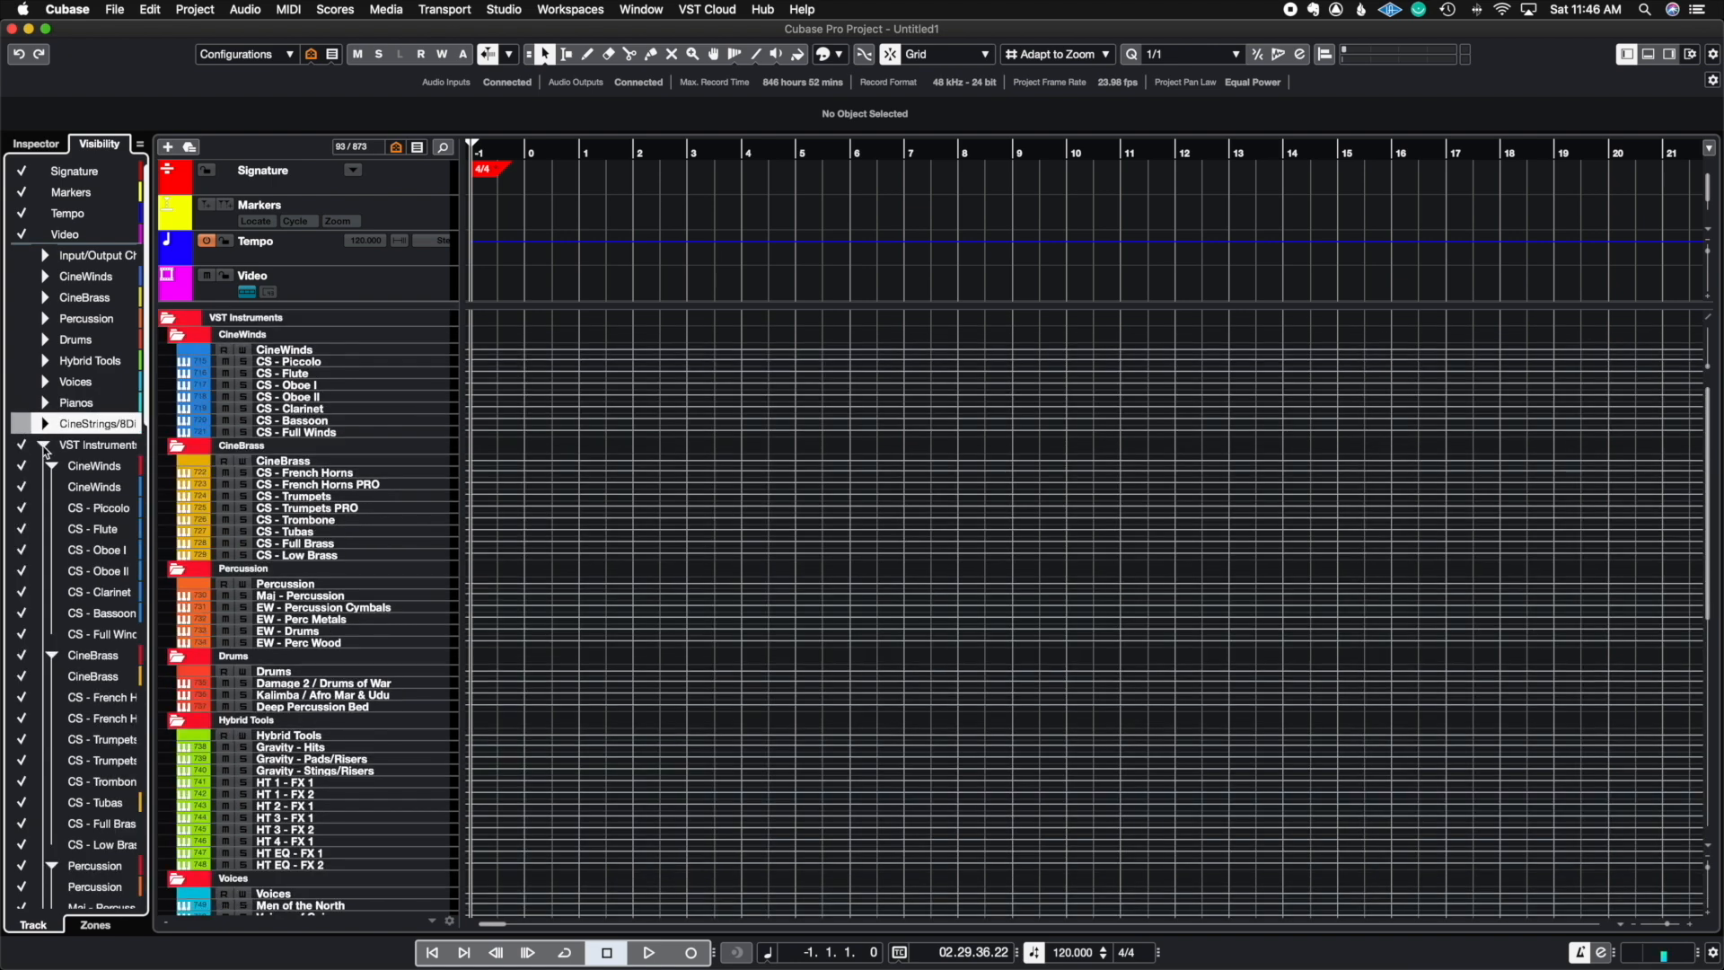
click(44, 445)
click(29, 448)
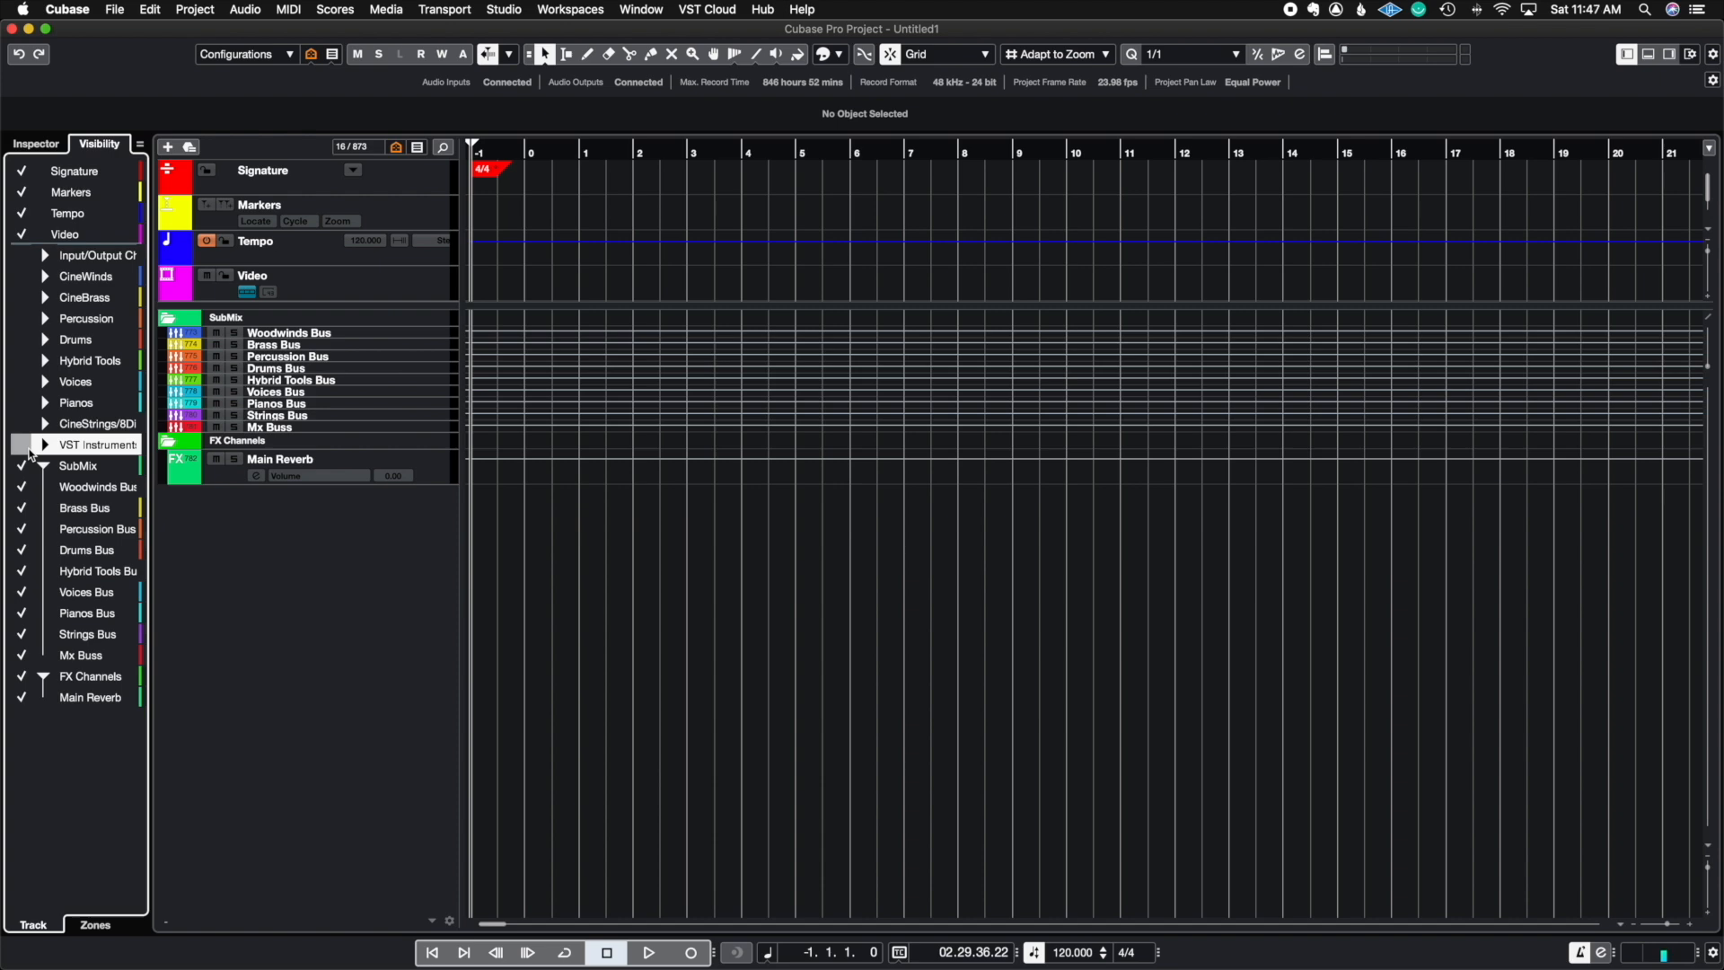
click(30, 452)
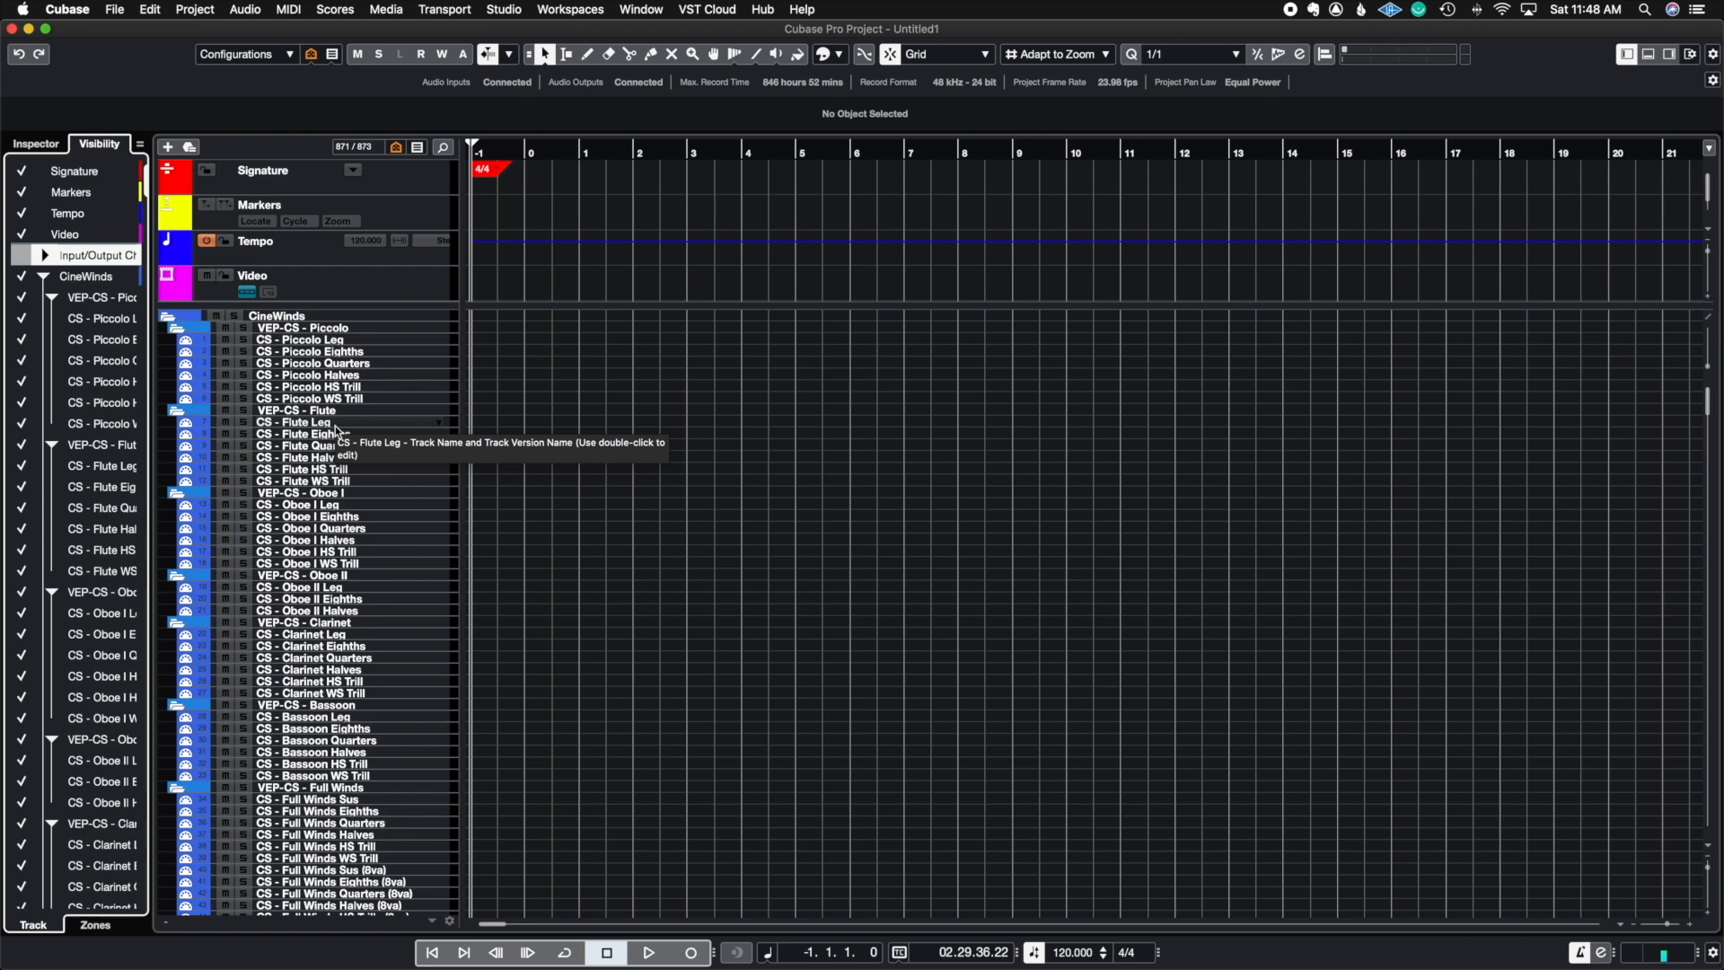
Filter the track types to show only MIDI and group tracks, and look through the resulting track list
click(331, 56)
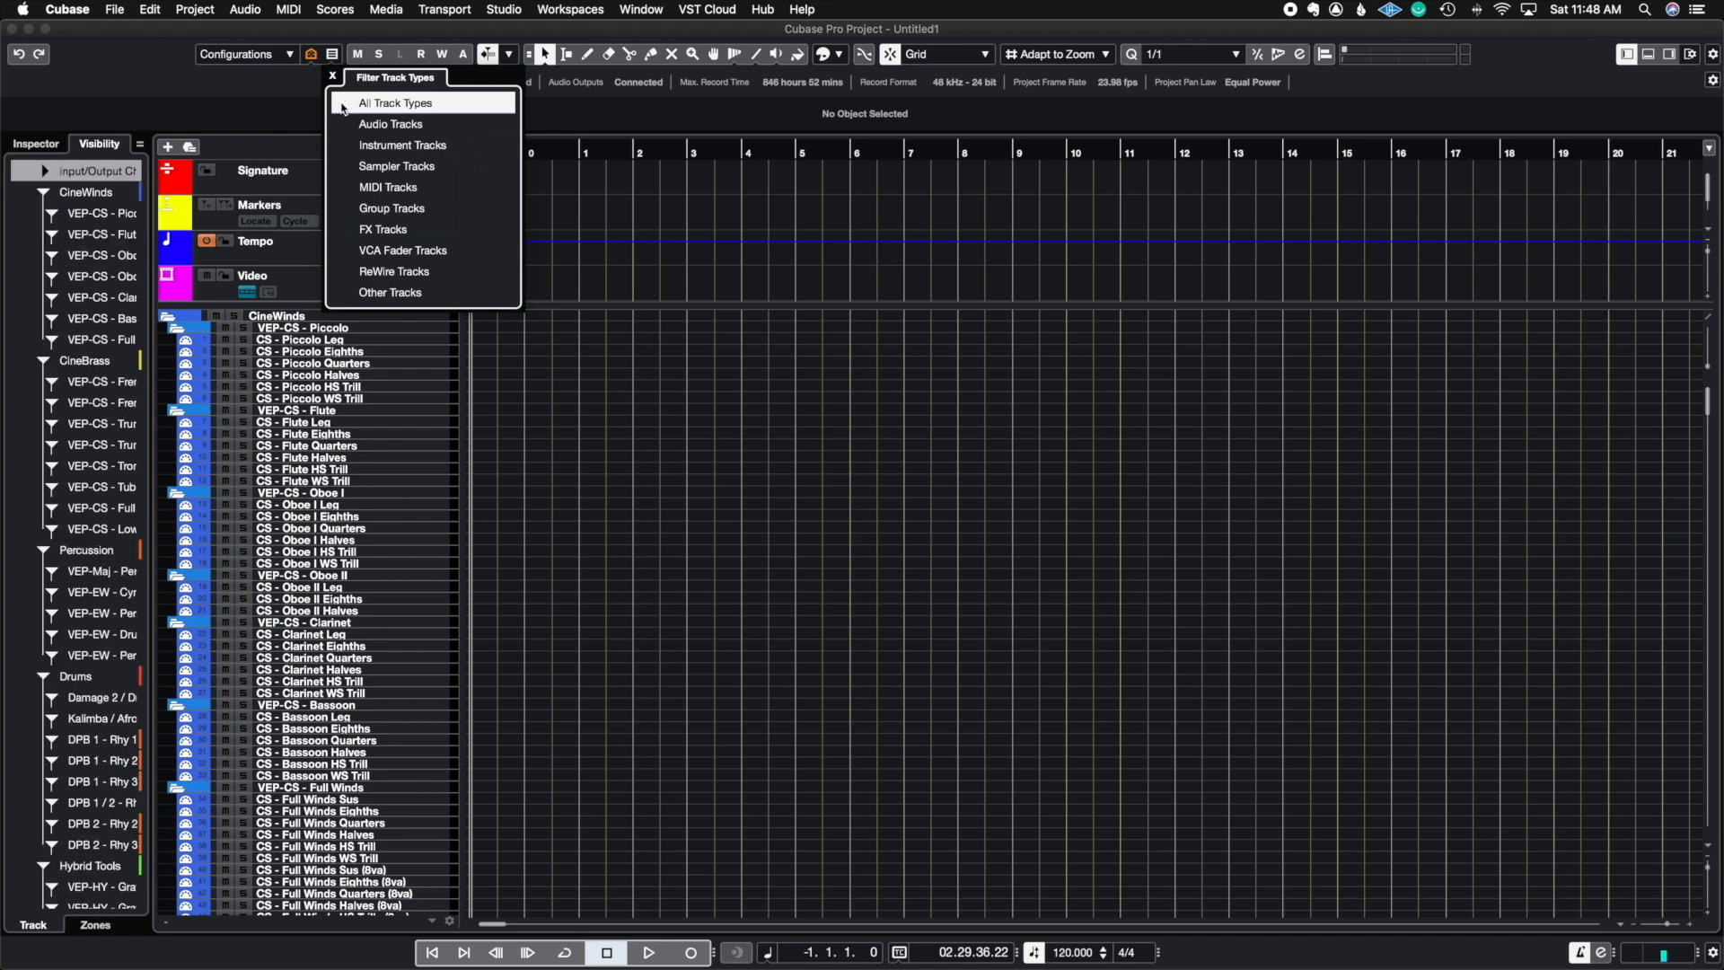
click(344, 107)
click(342, 188)
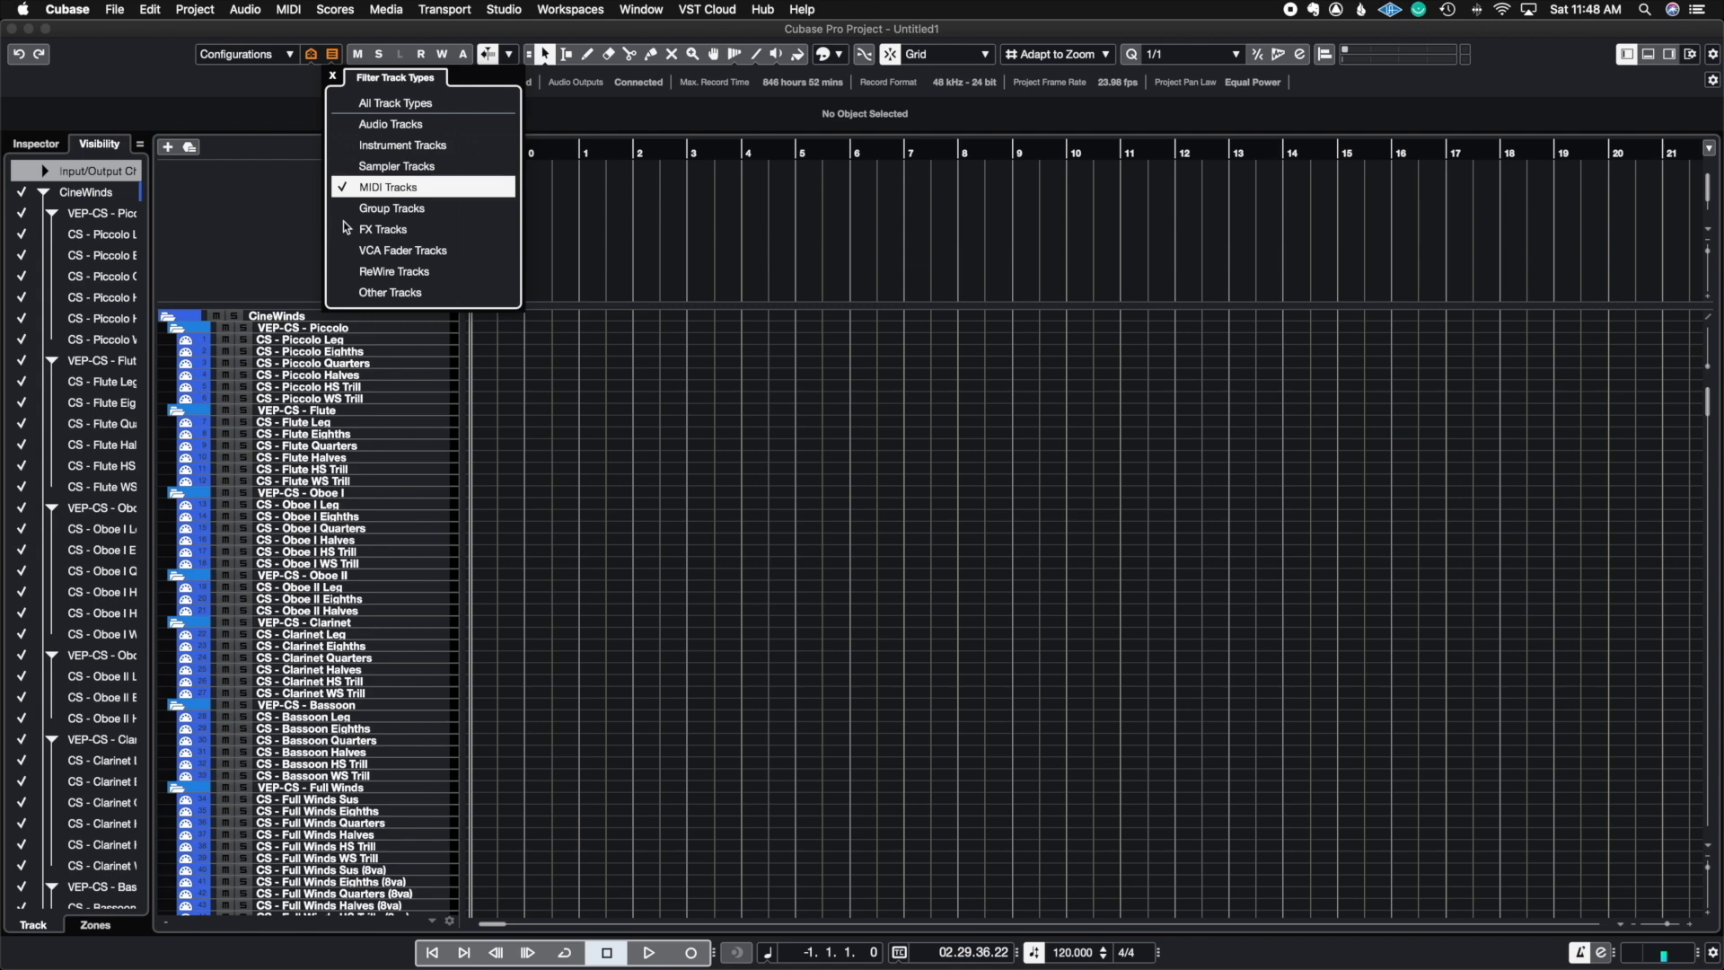
click(343, 211)
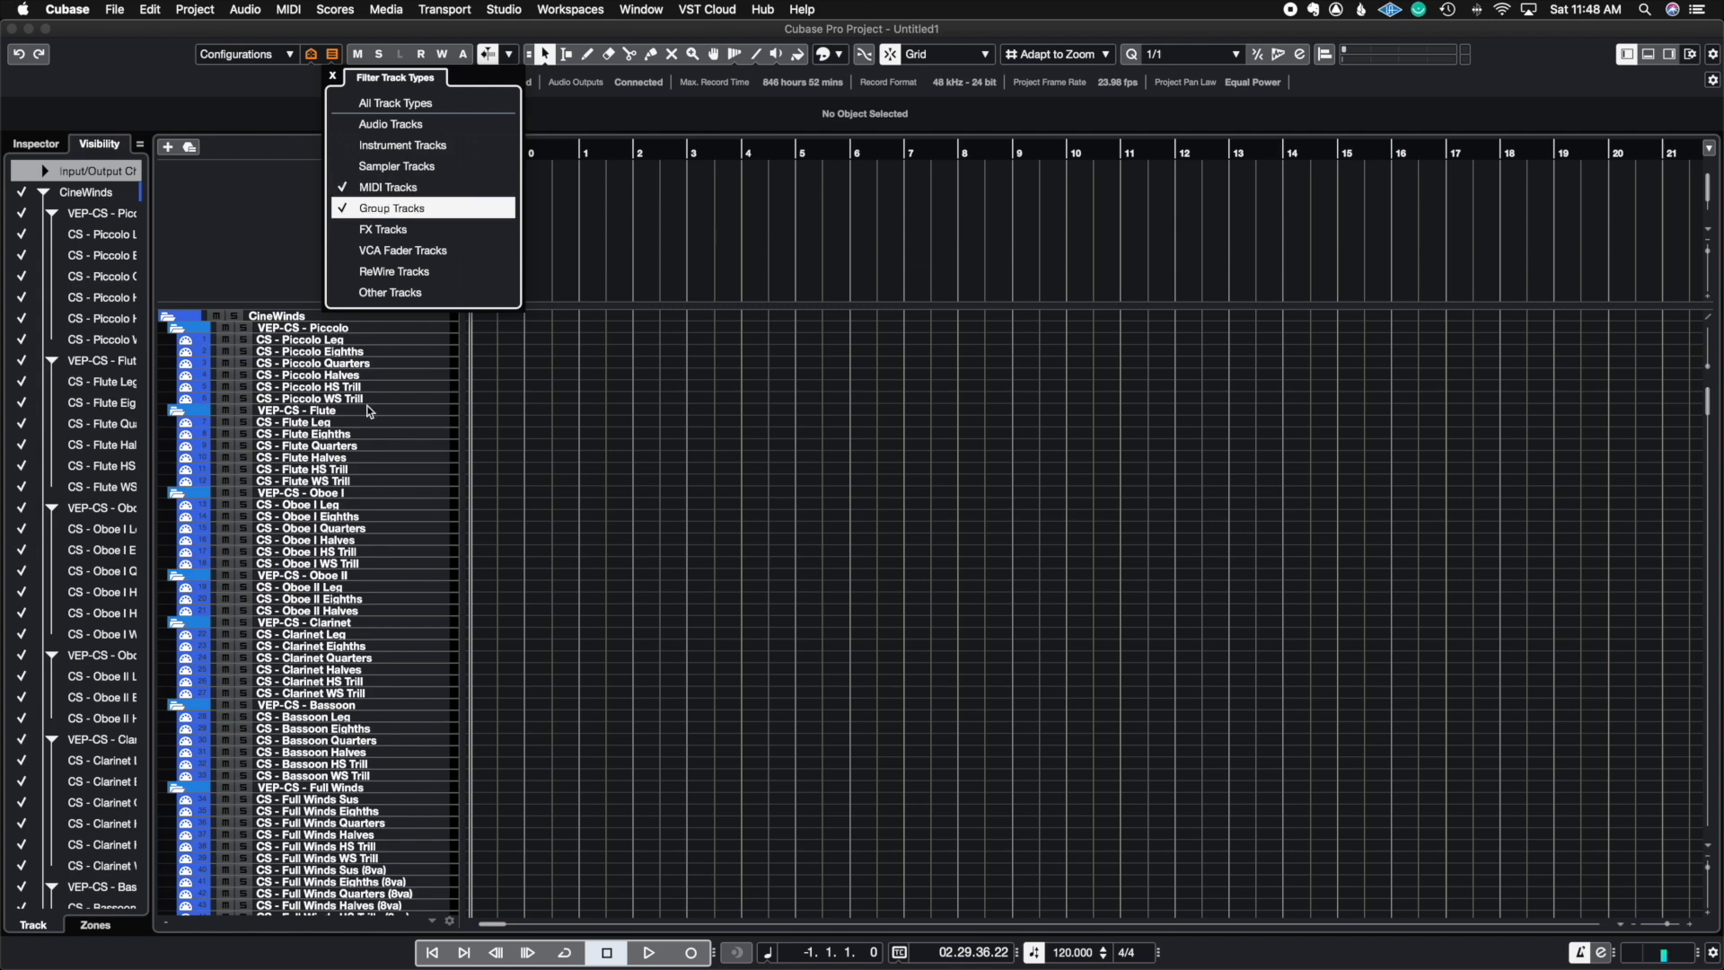
click(519, 414)
scroll(519, 414, down, 20)
scroll(519, 414, up, 20)
scroll(518, 414, up, 5)
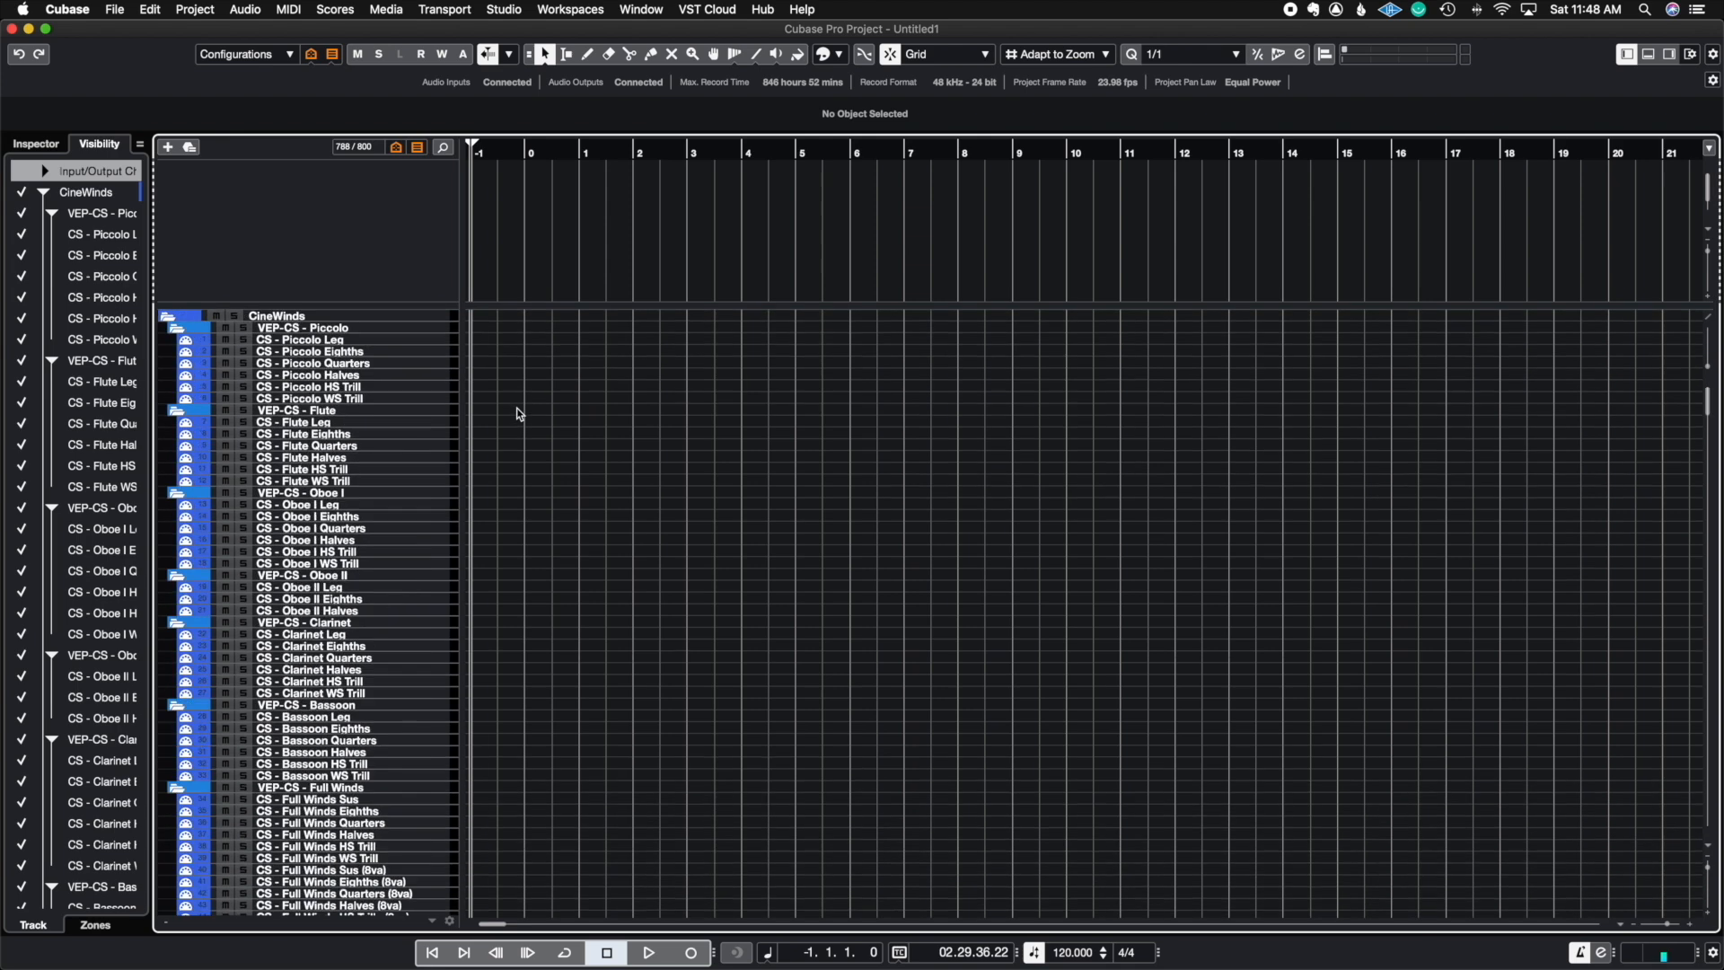
Remove MIDI tracks from the track type filter, leaving group tracks selected, and close the filter
click(333, 54)
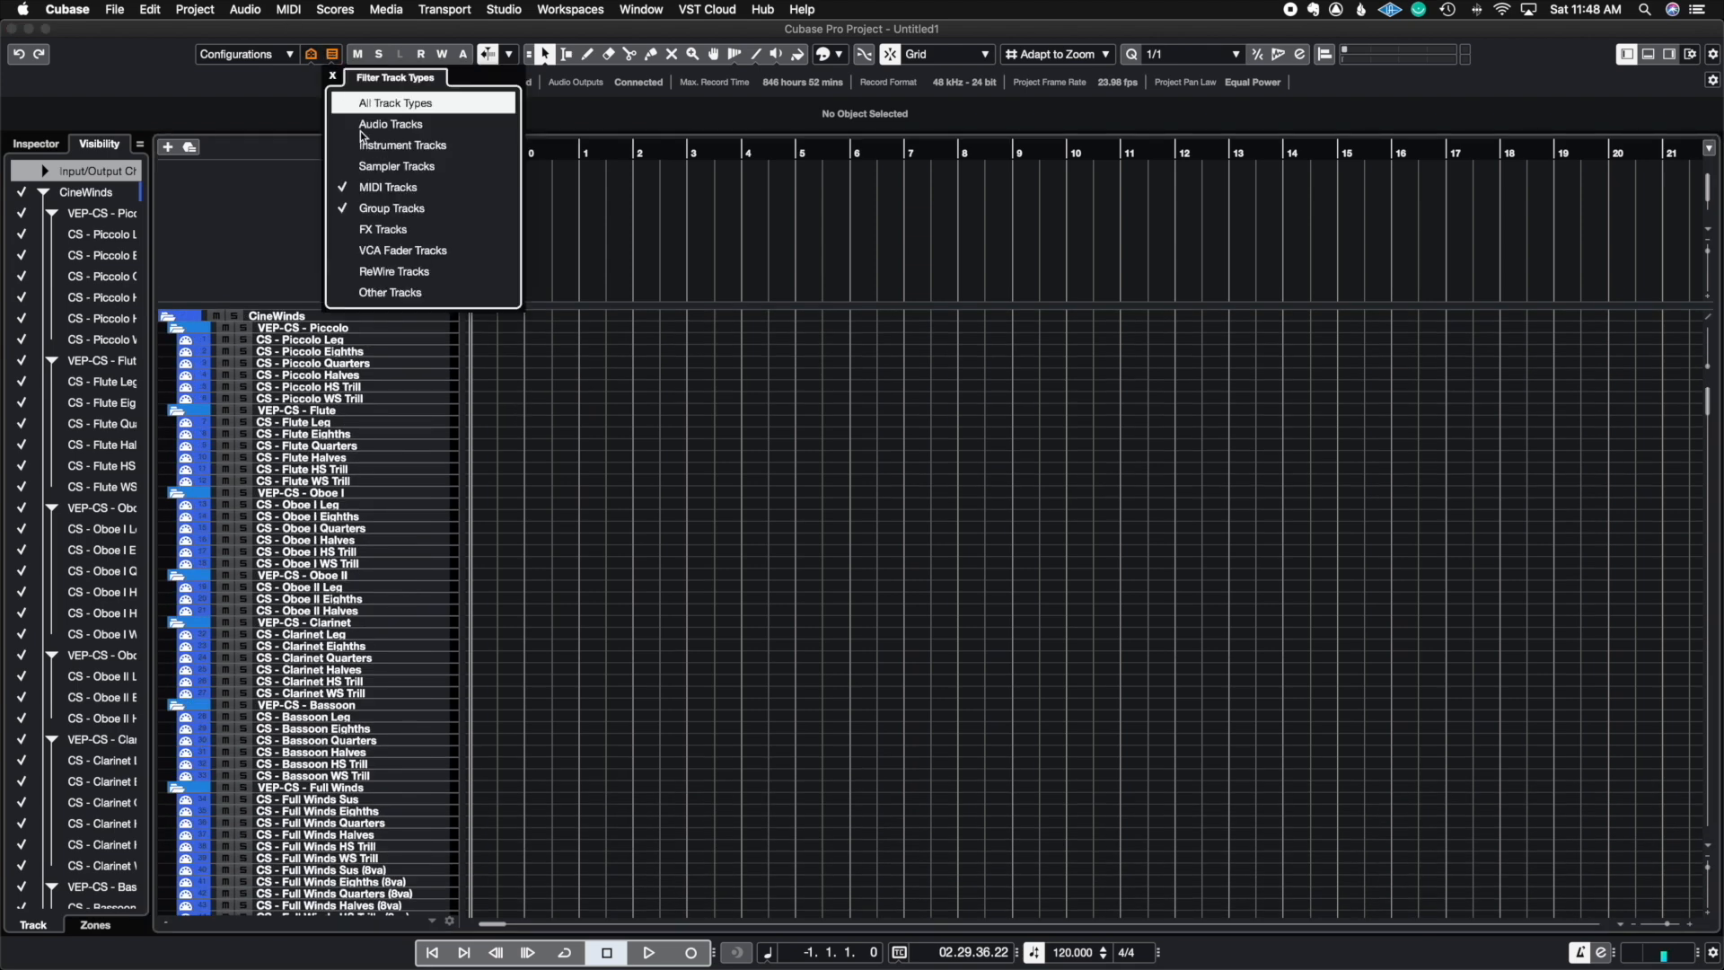
click(341, 188)
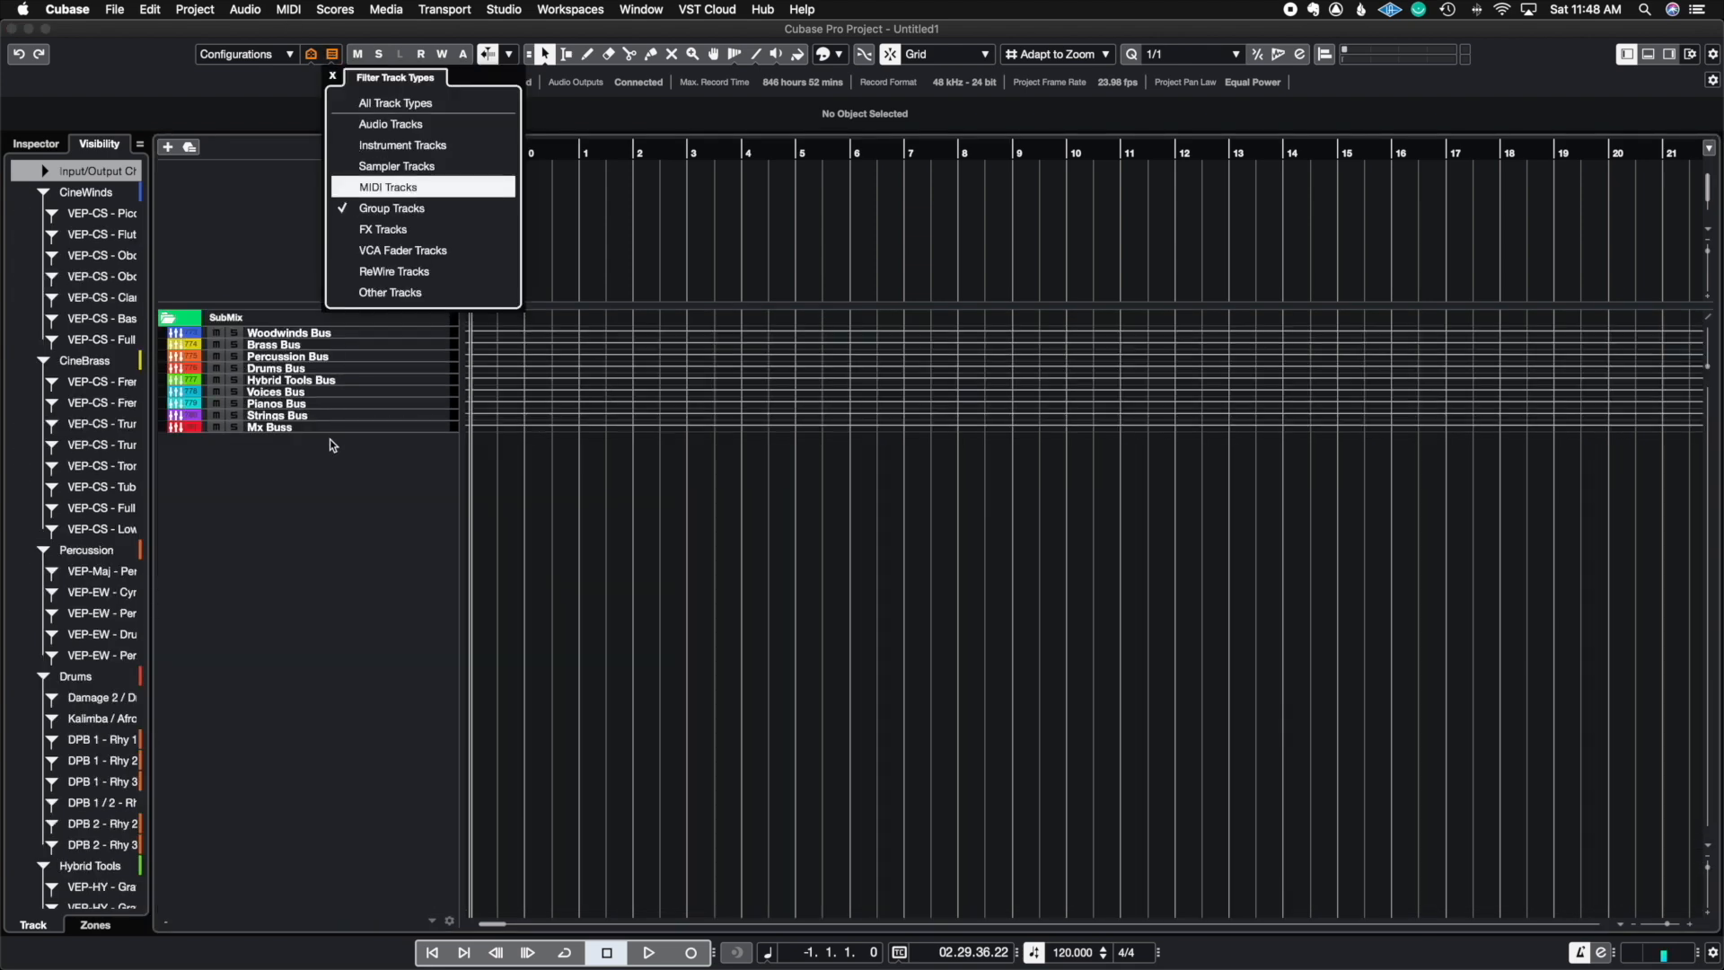
click(332, 78)
click(332, 78)
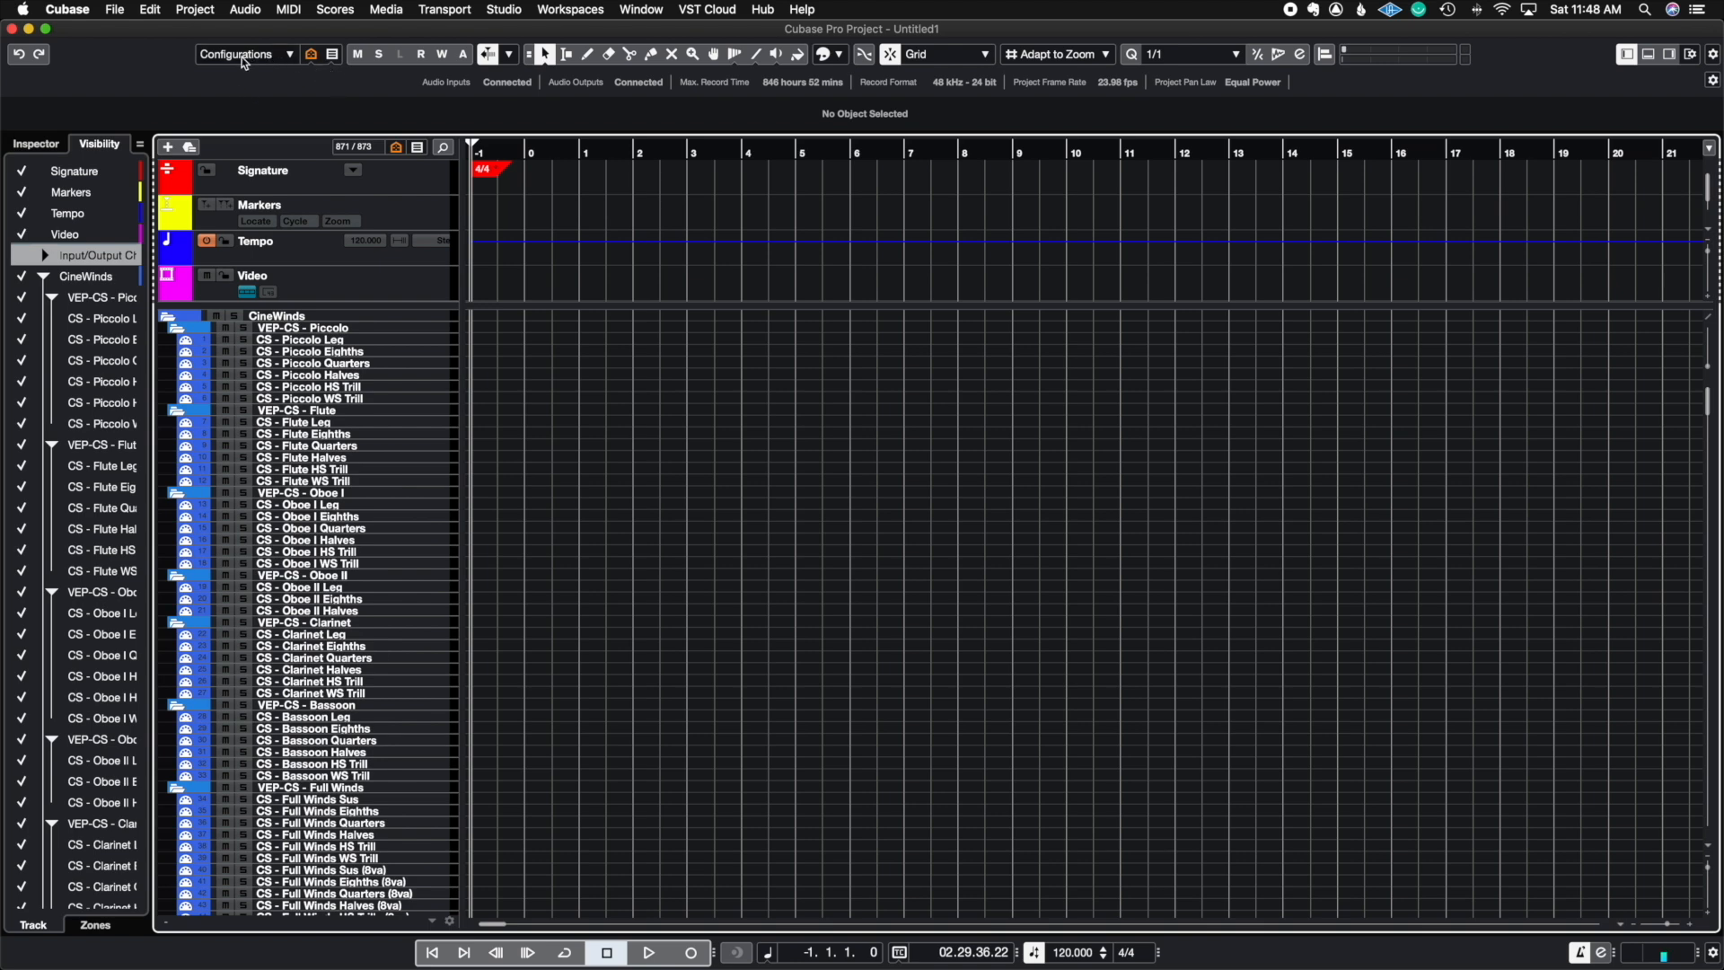
Apply the Woodwinds track visibility configuration, and switch from it to the Brass configuration
click(288, 55)
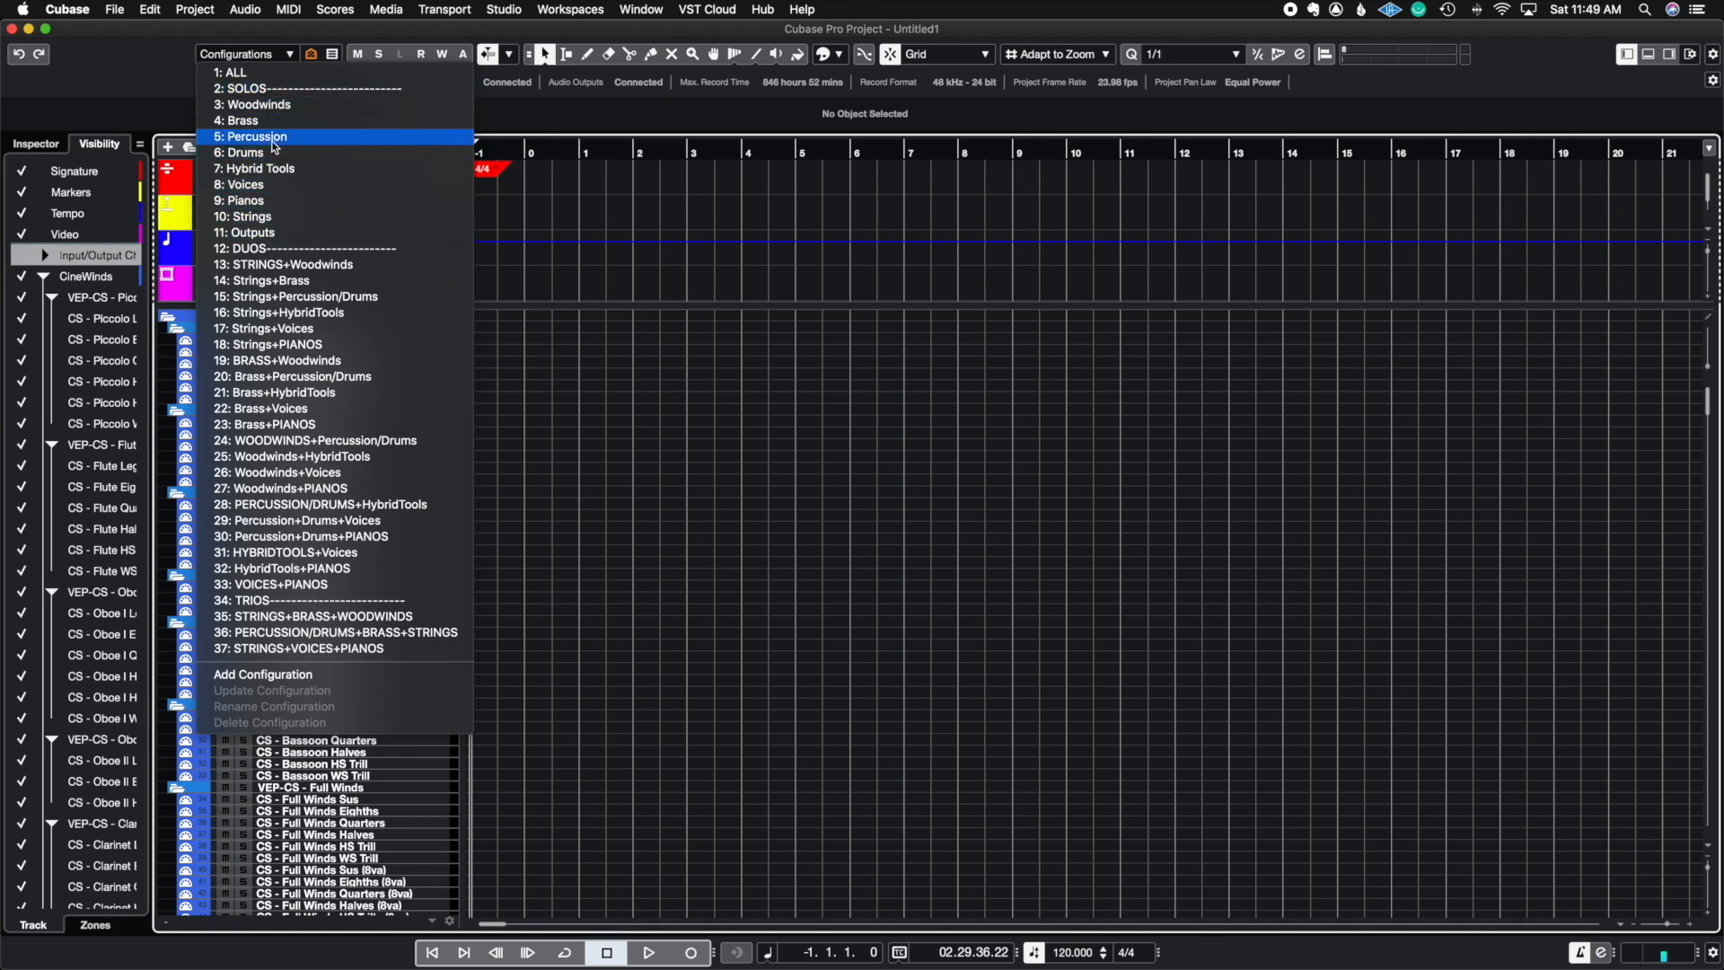
click(253, 104)
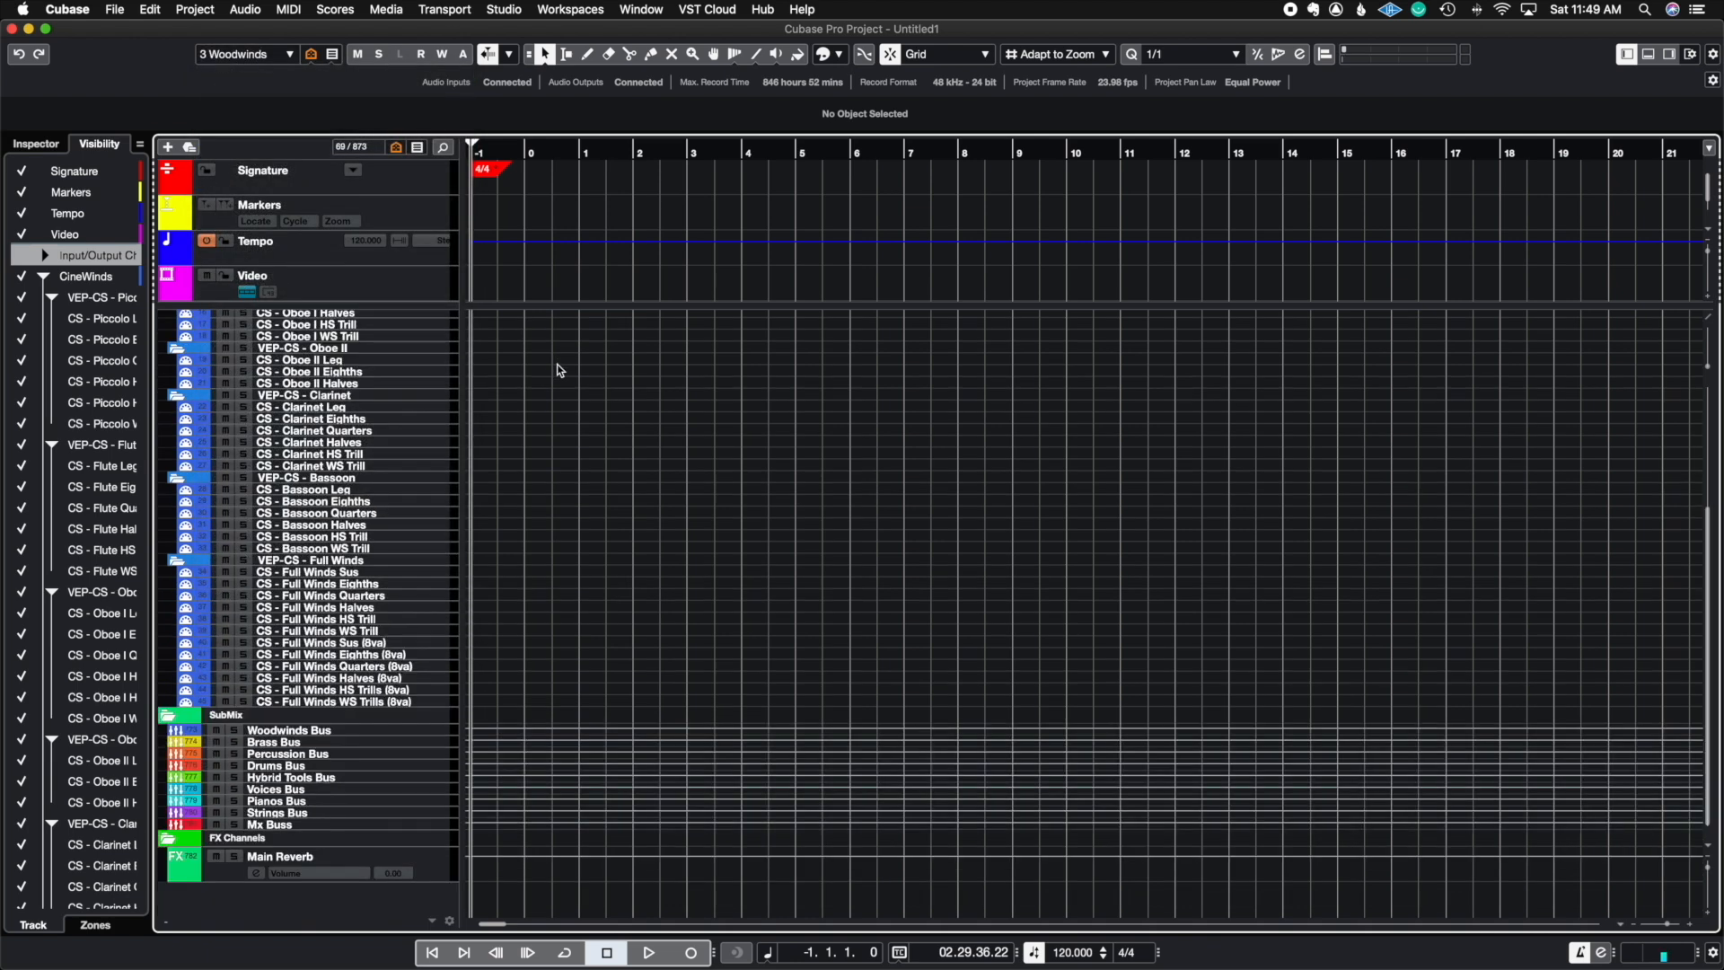
click(290, 55)
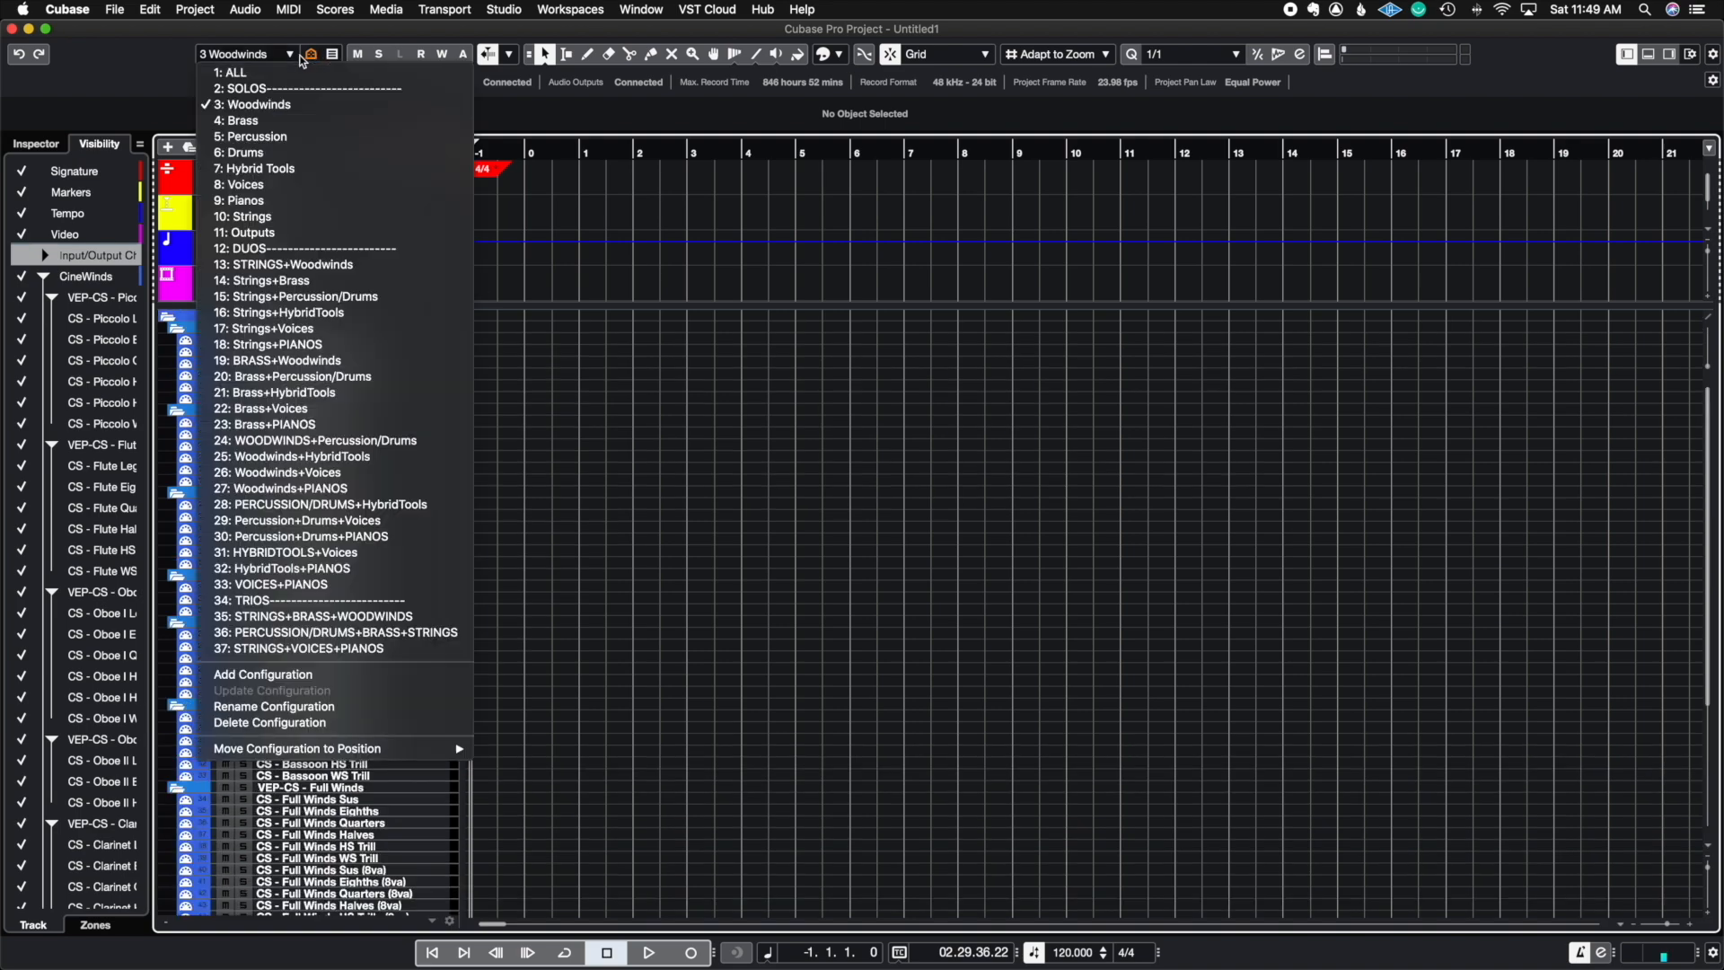
click(260, 121)
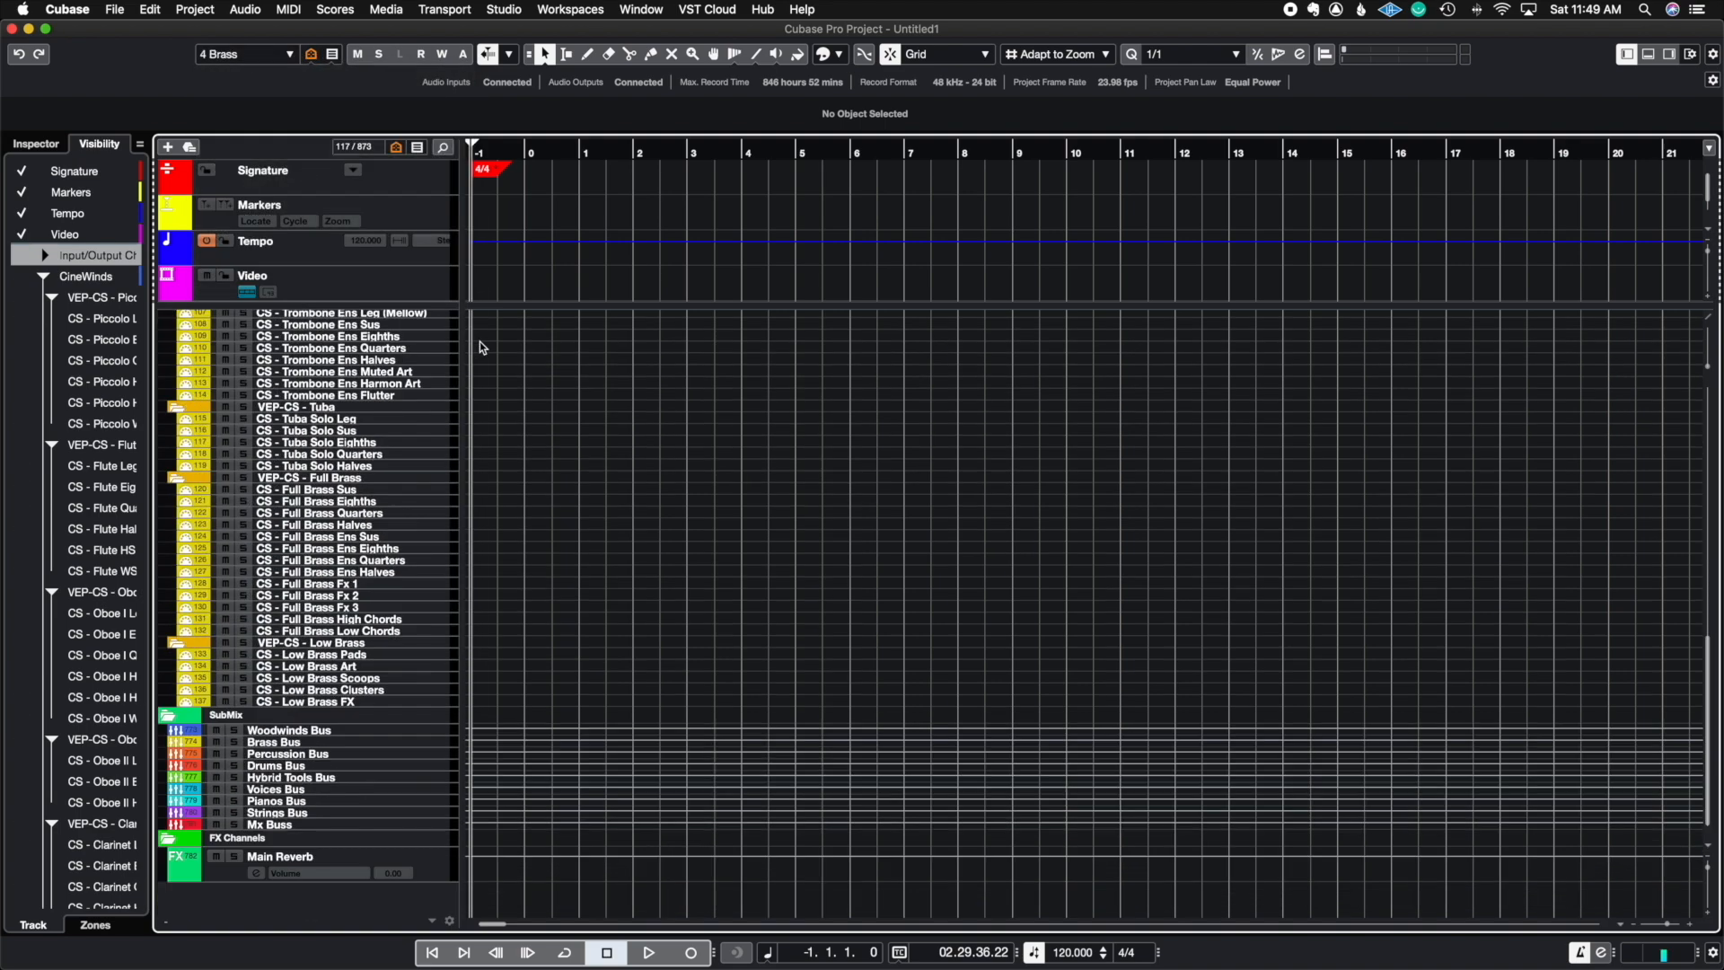
Apply the Percussion track visibility configuration, and switch from it to STRINGS+Woodwinds
click(278, 55)
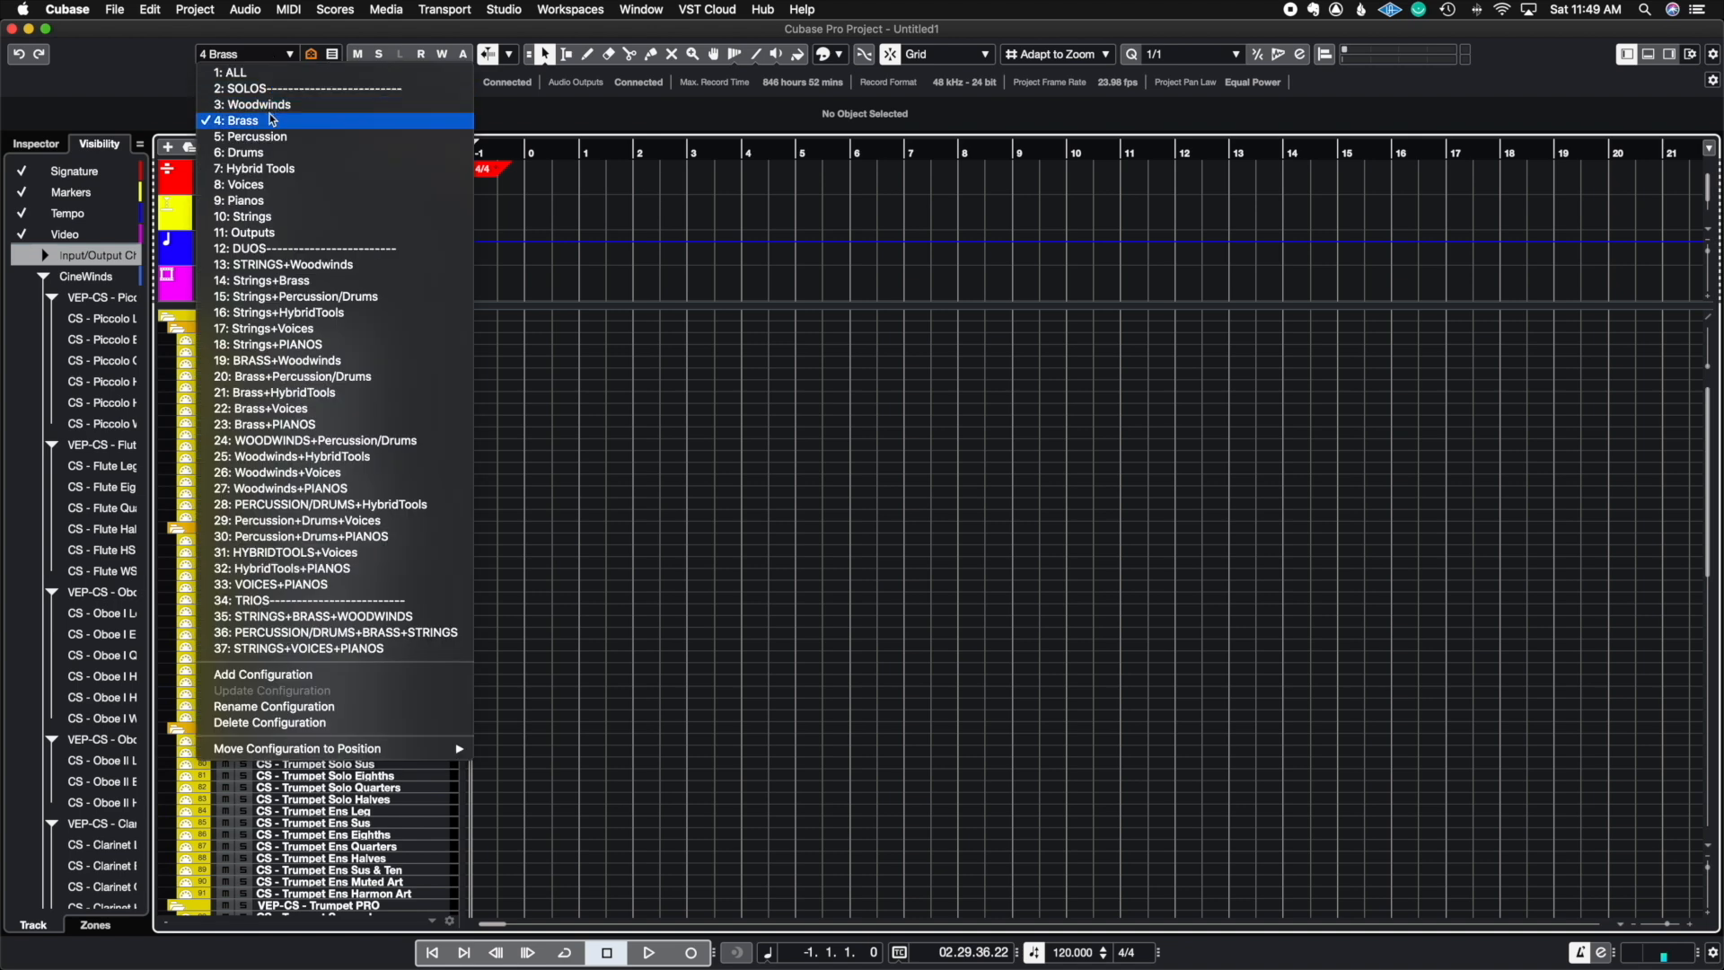
click(270, 138)
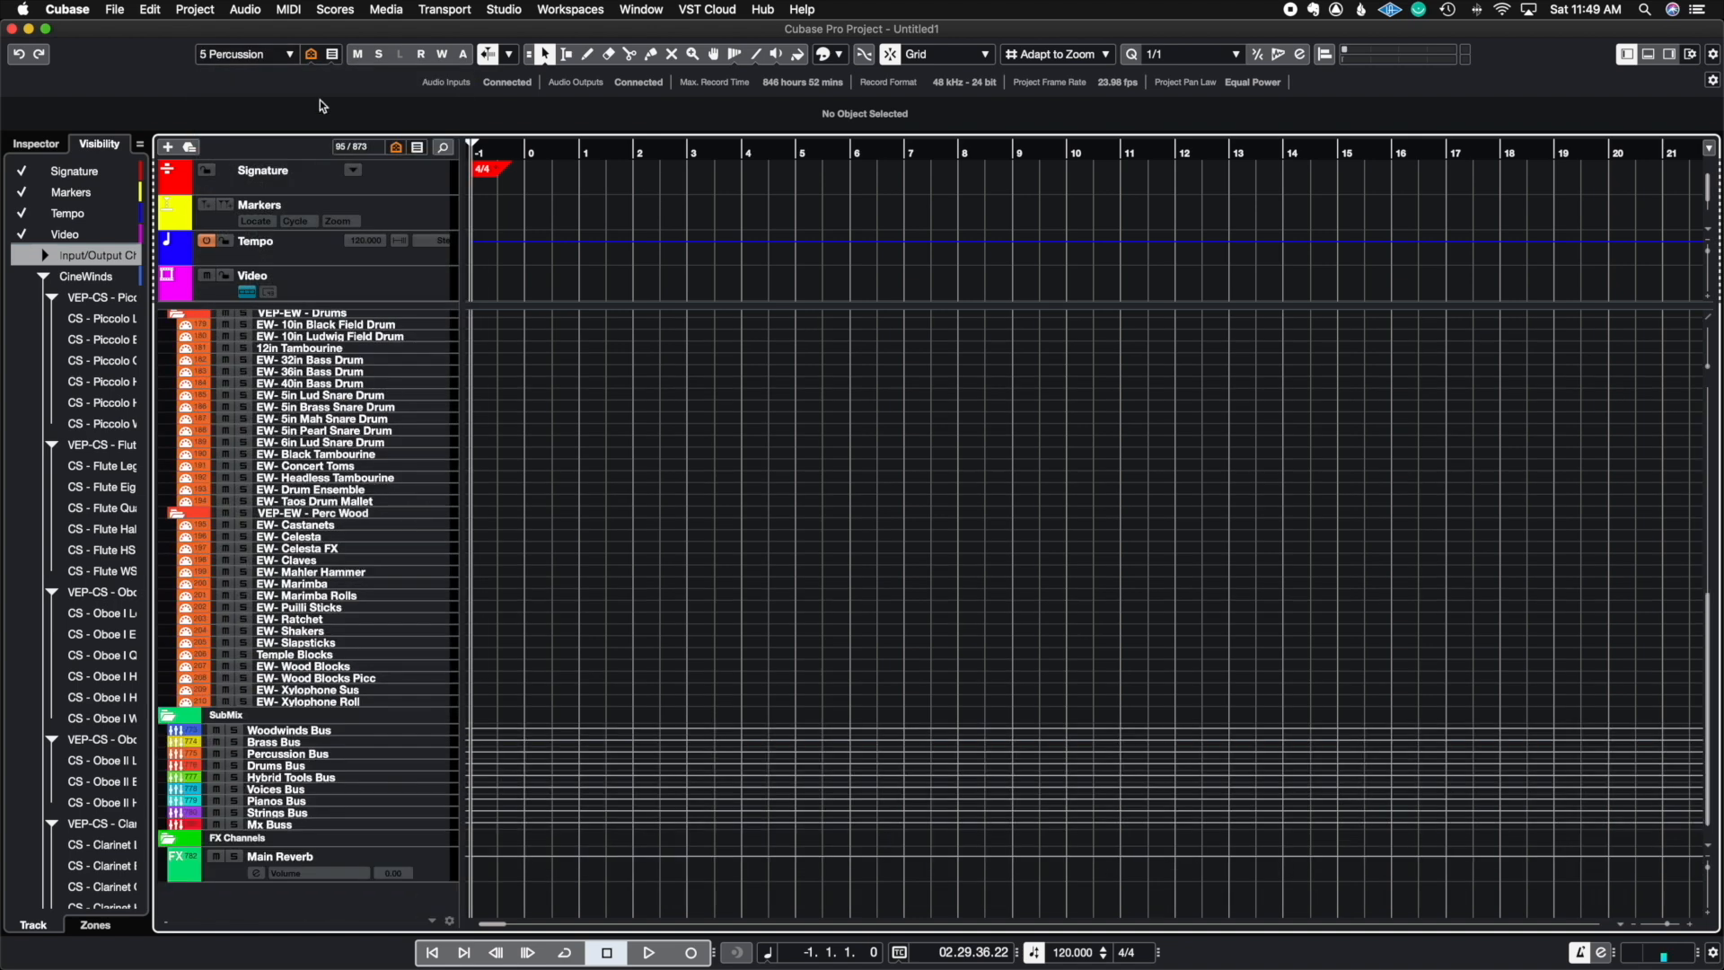
click(278, 60)
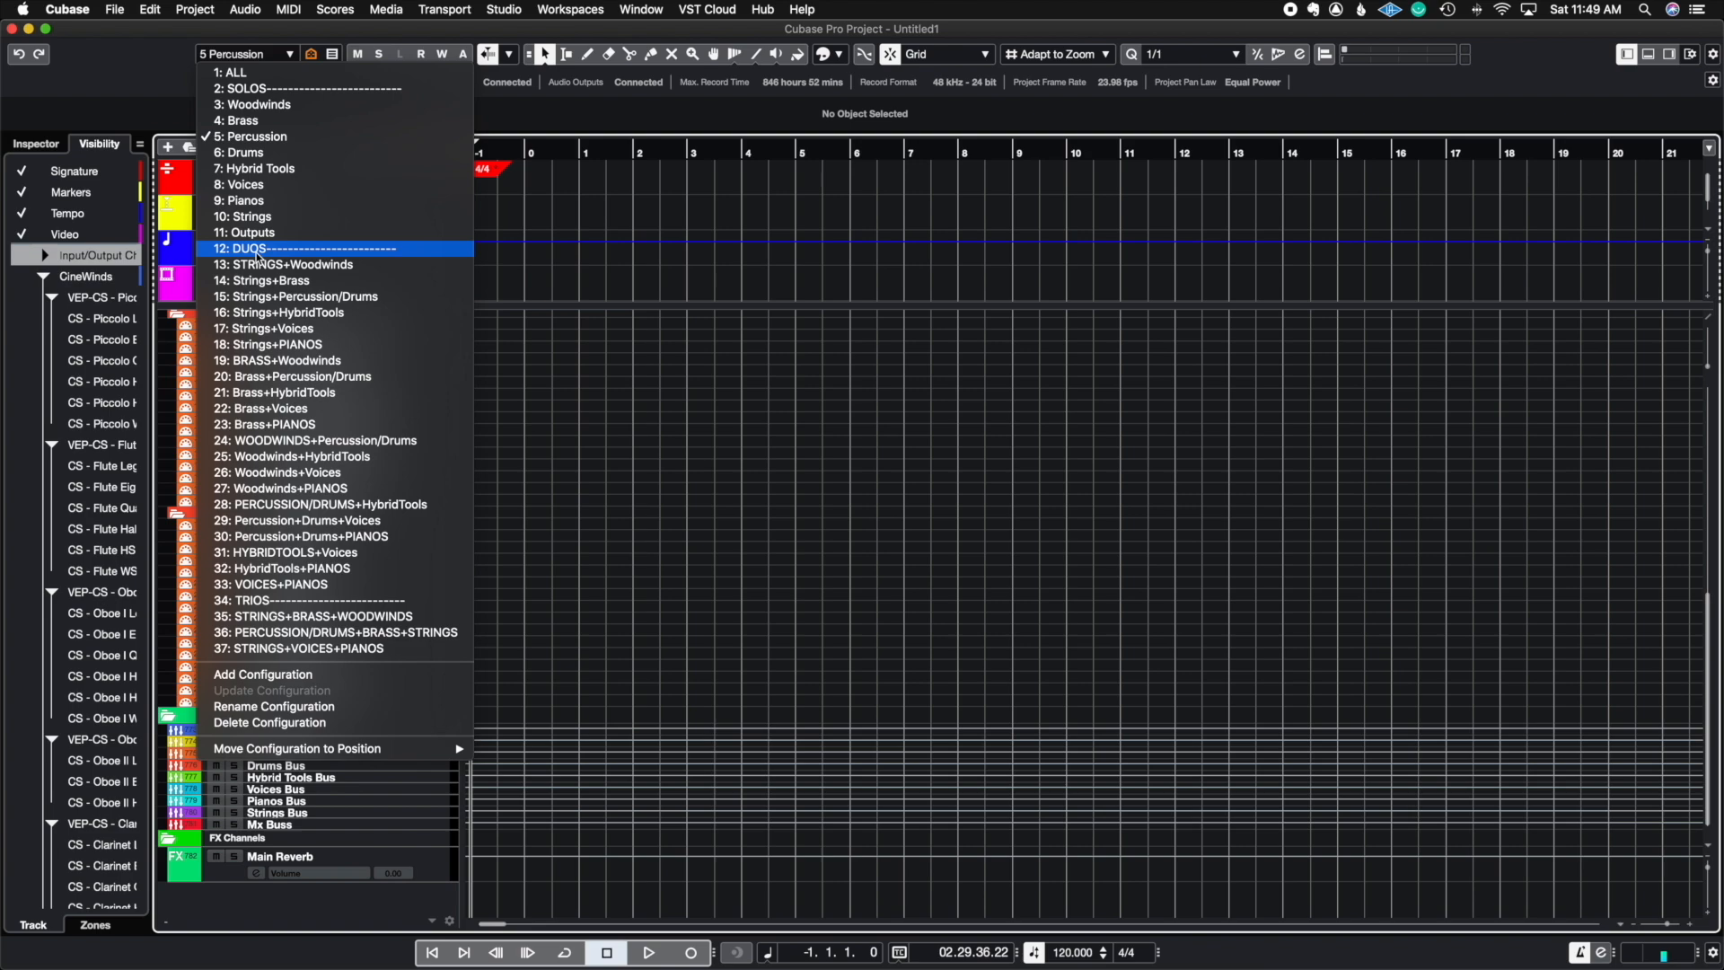
click(272, 265)
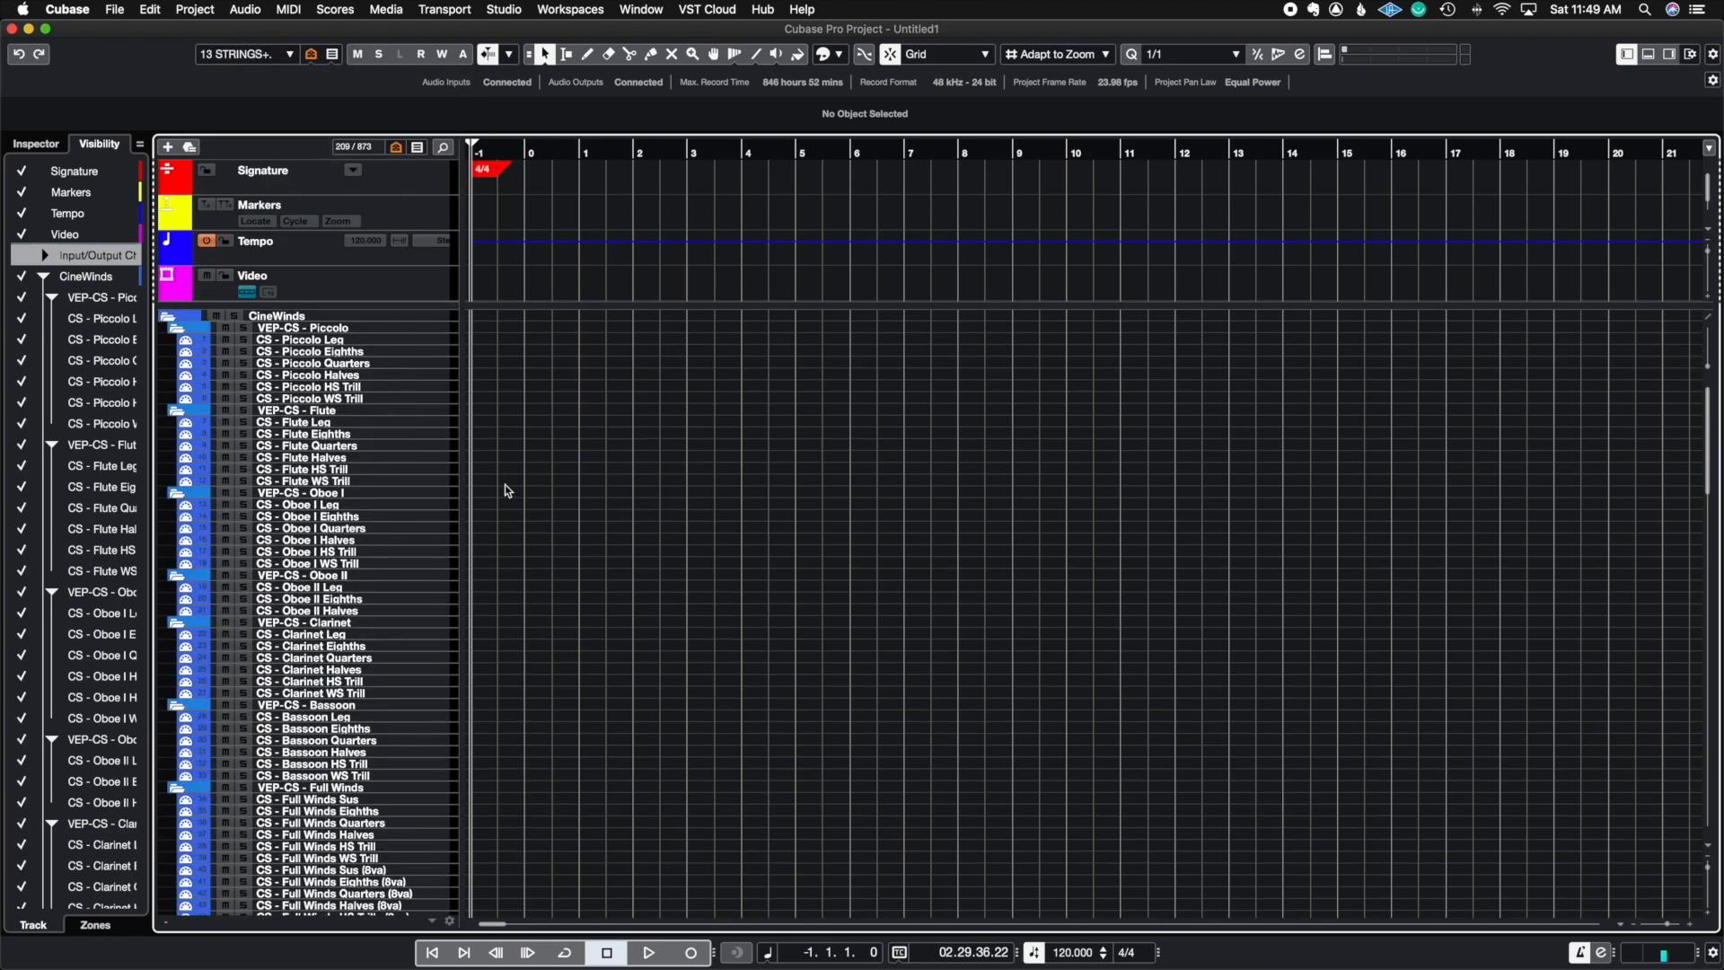
Apply the Strings+Brass visibility configuration and look through its track list down to the buses
click(289, 56)
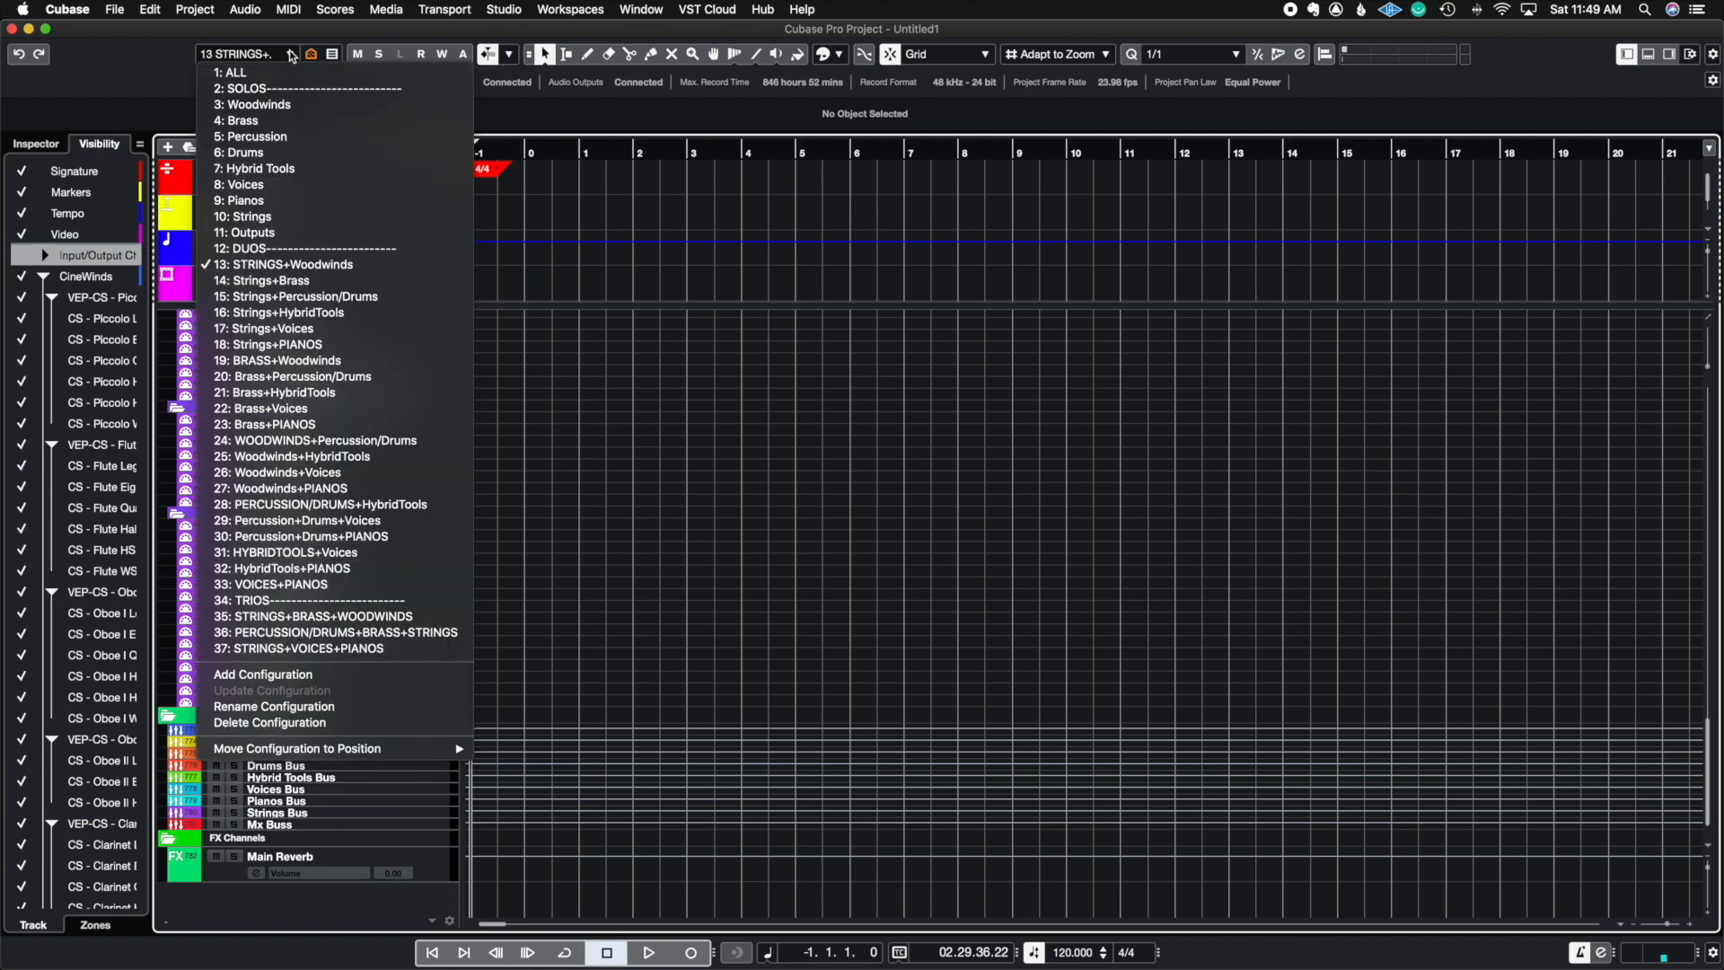
click(297, 282)
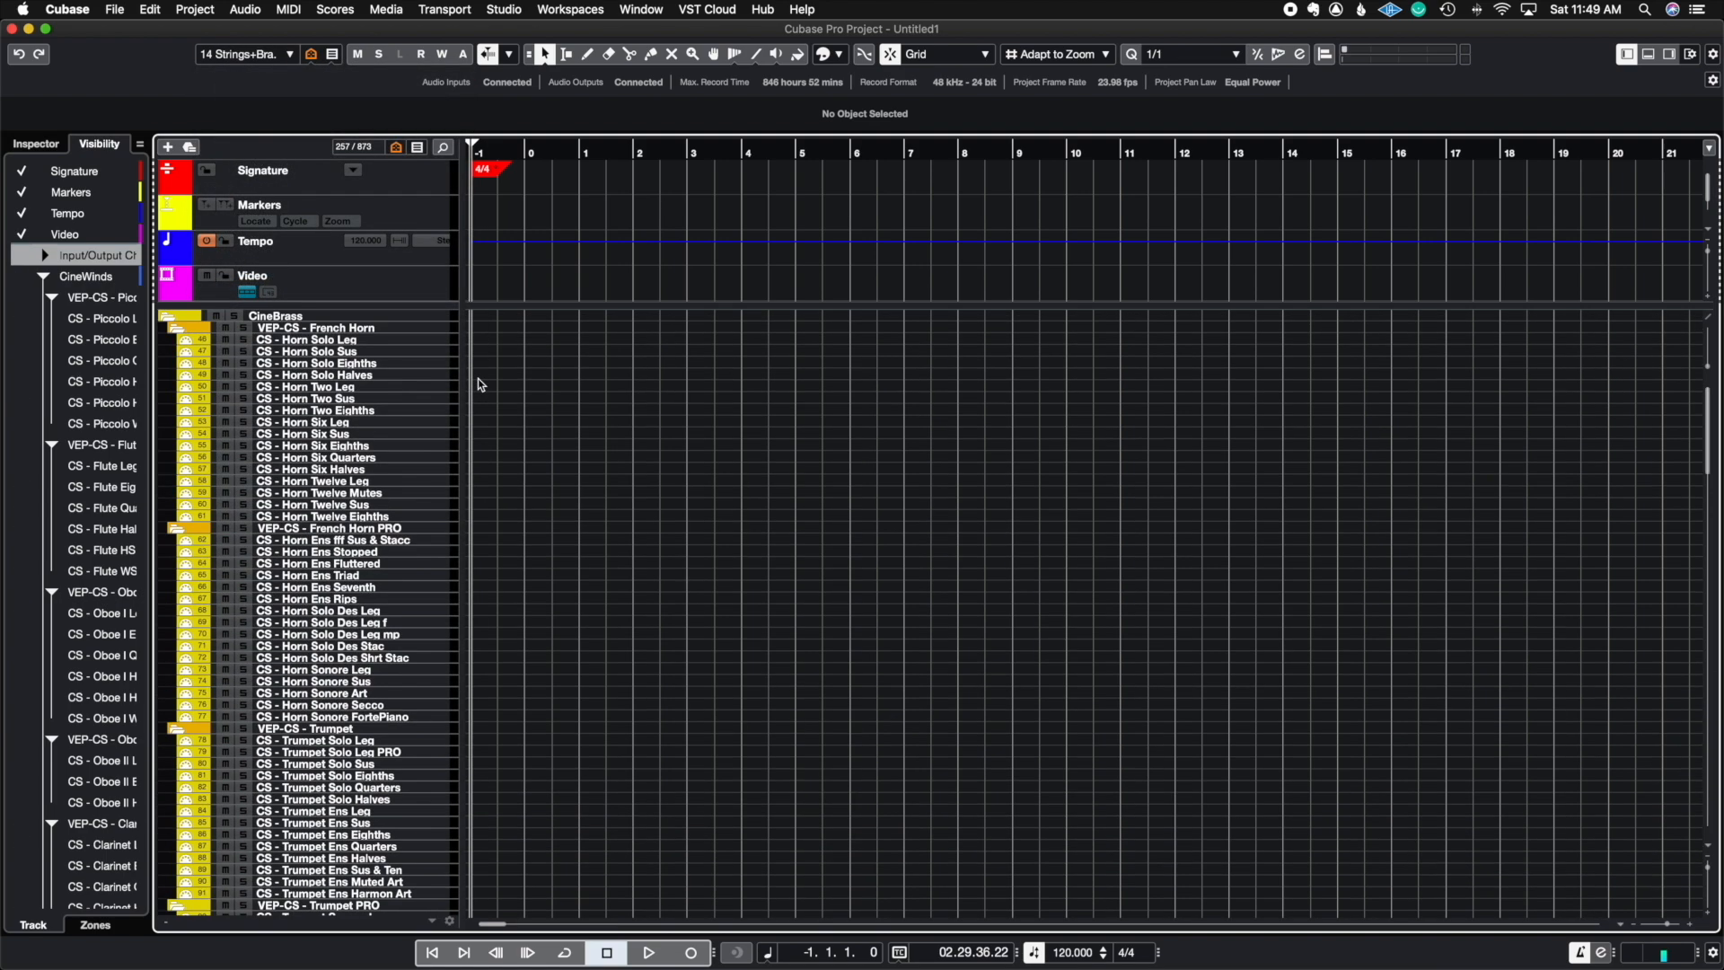
scroll(478, 379, down, 20)
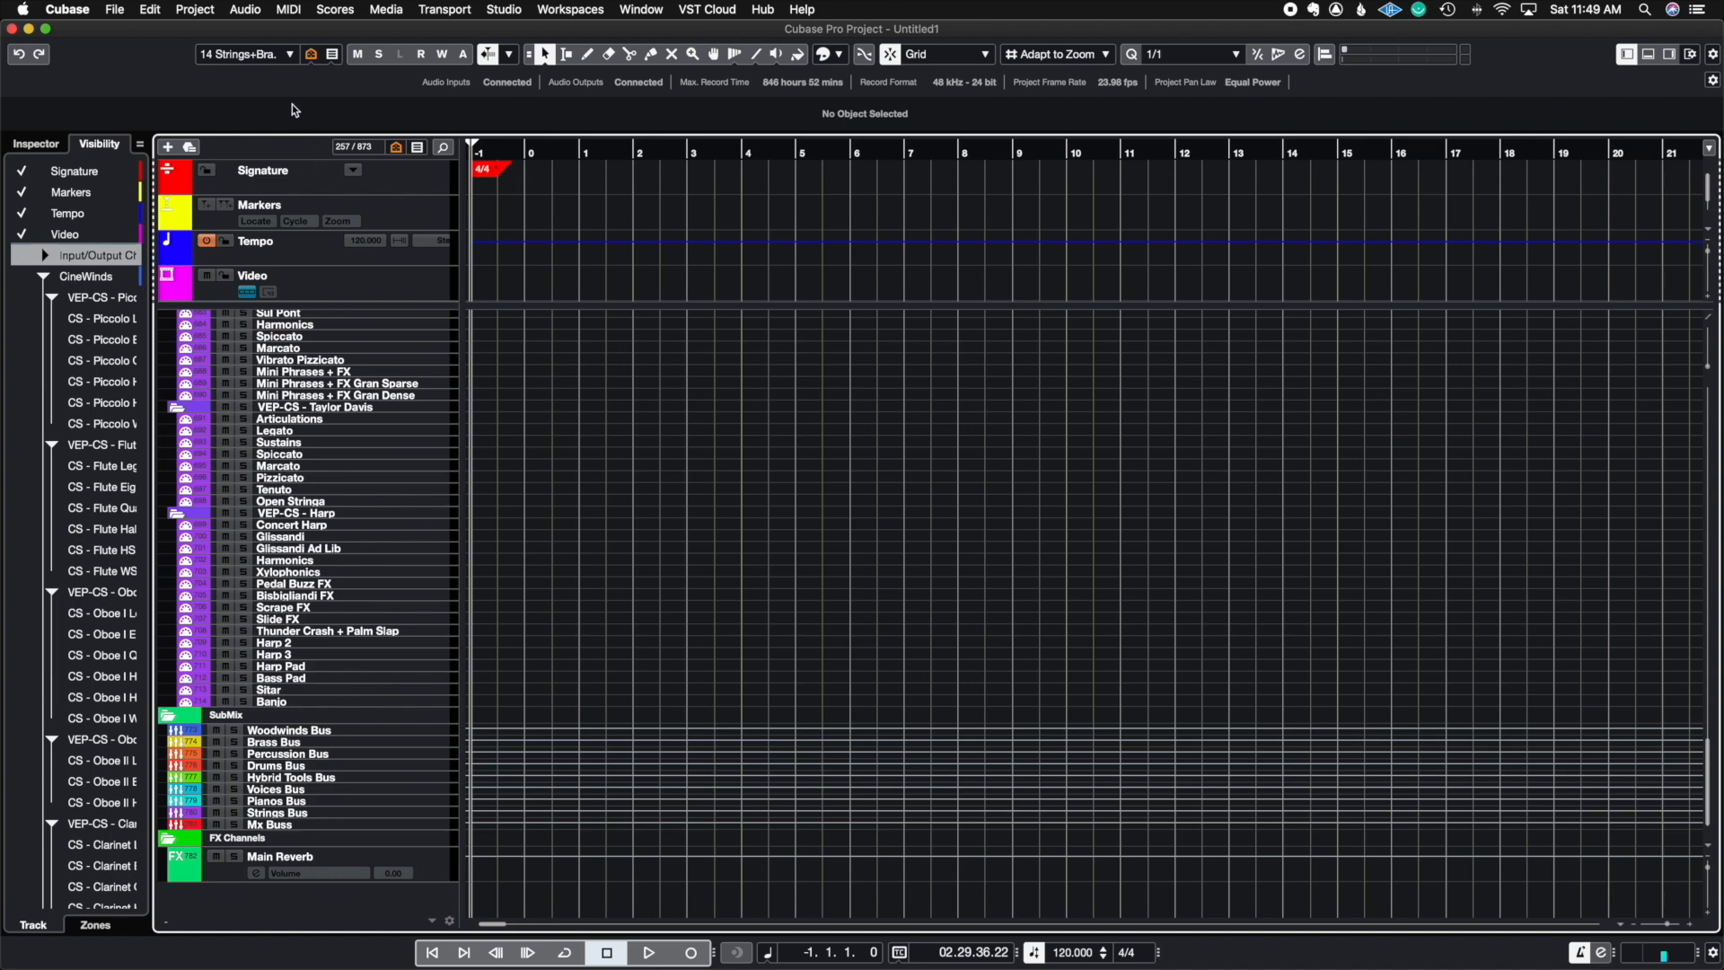
Apply the STRINGS+BRASS+WOODWINDS visibility configuration and look through its track list
click(285, 59)
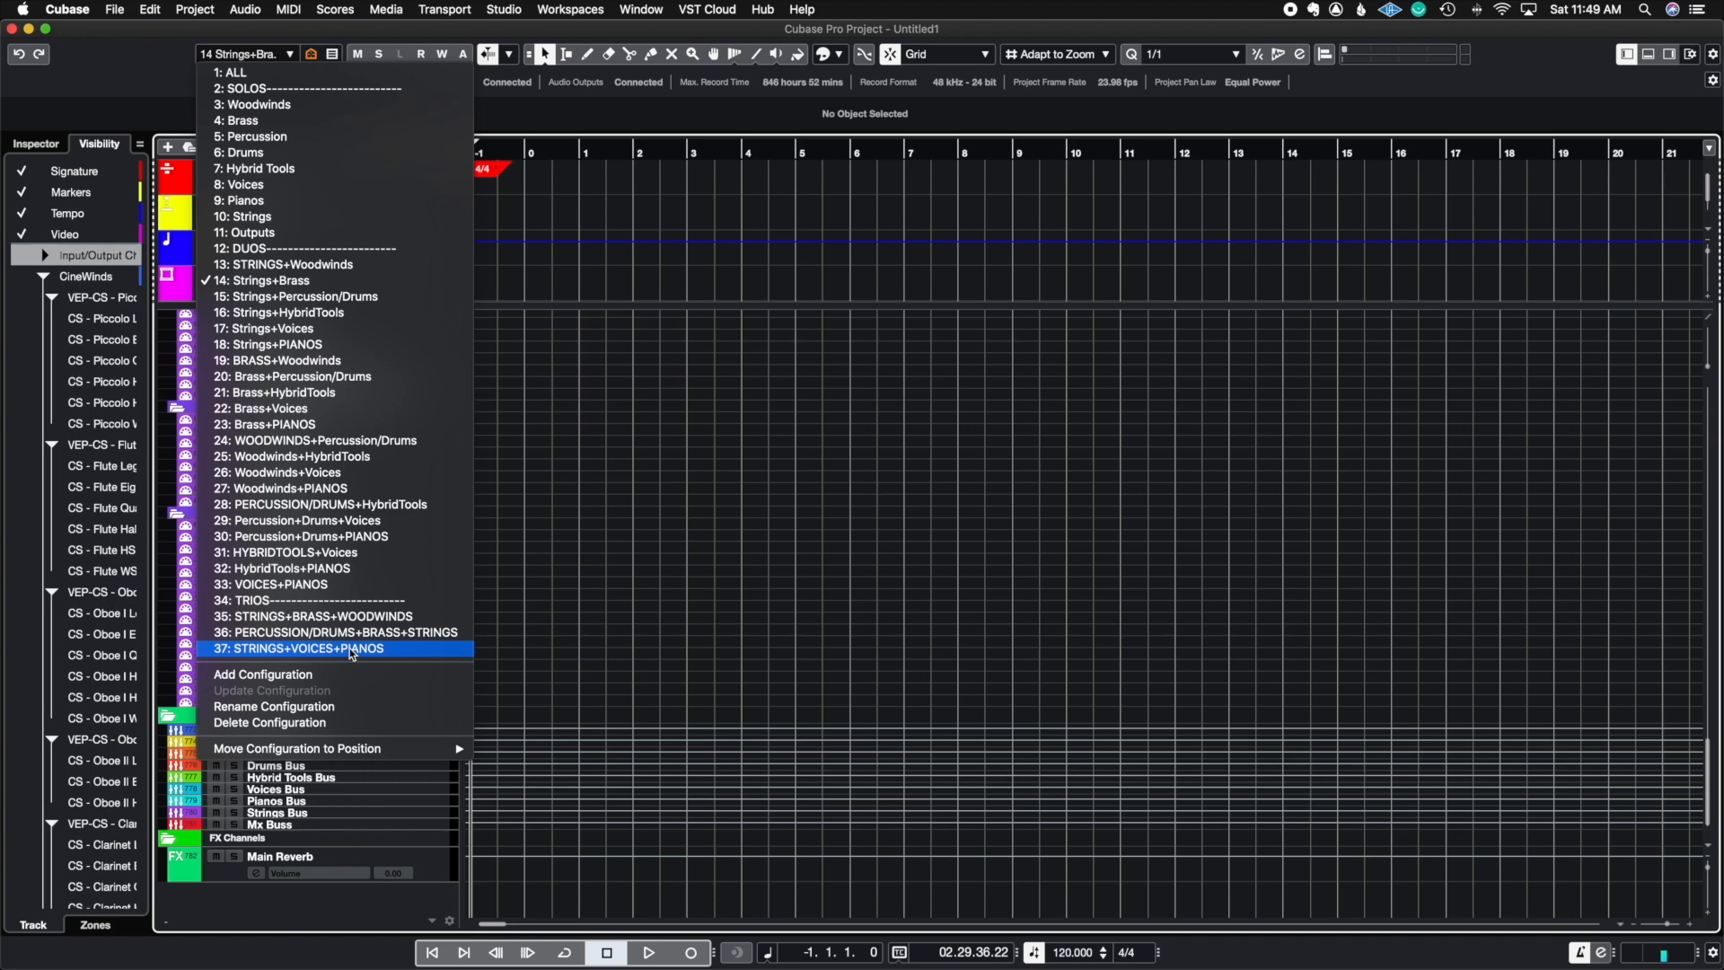
click(350, 617)
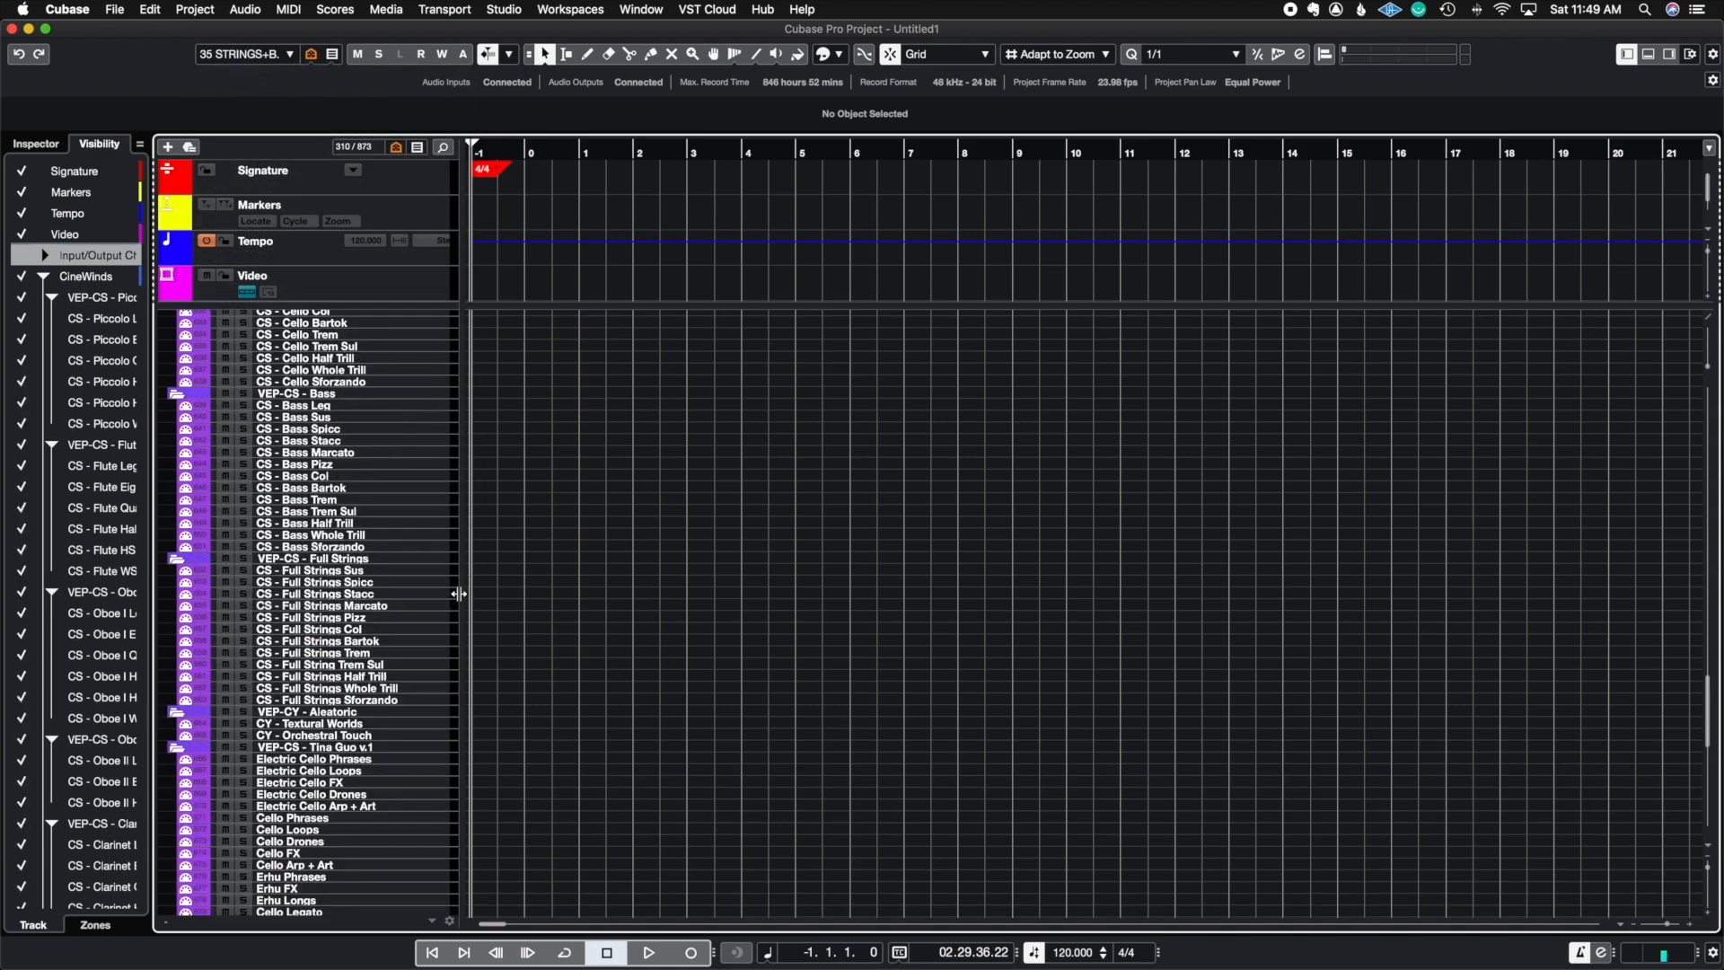
scroll(477, 595, up, 20)
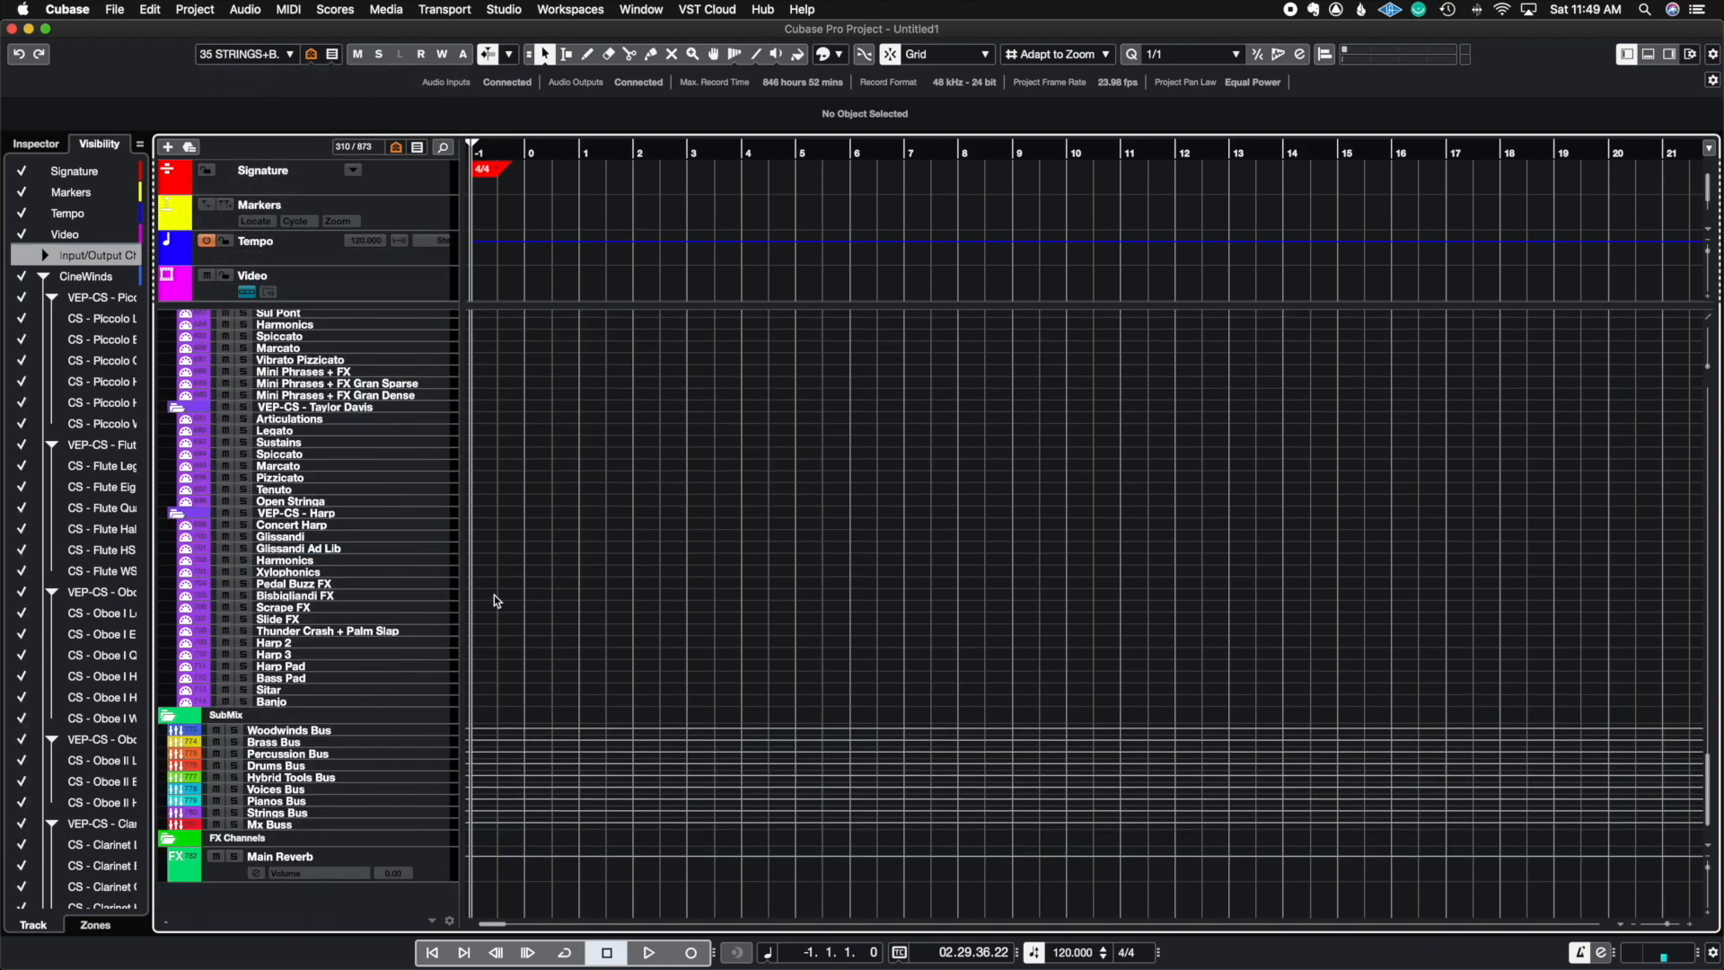
scroll(505, 600, down, 20)
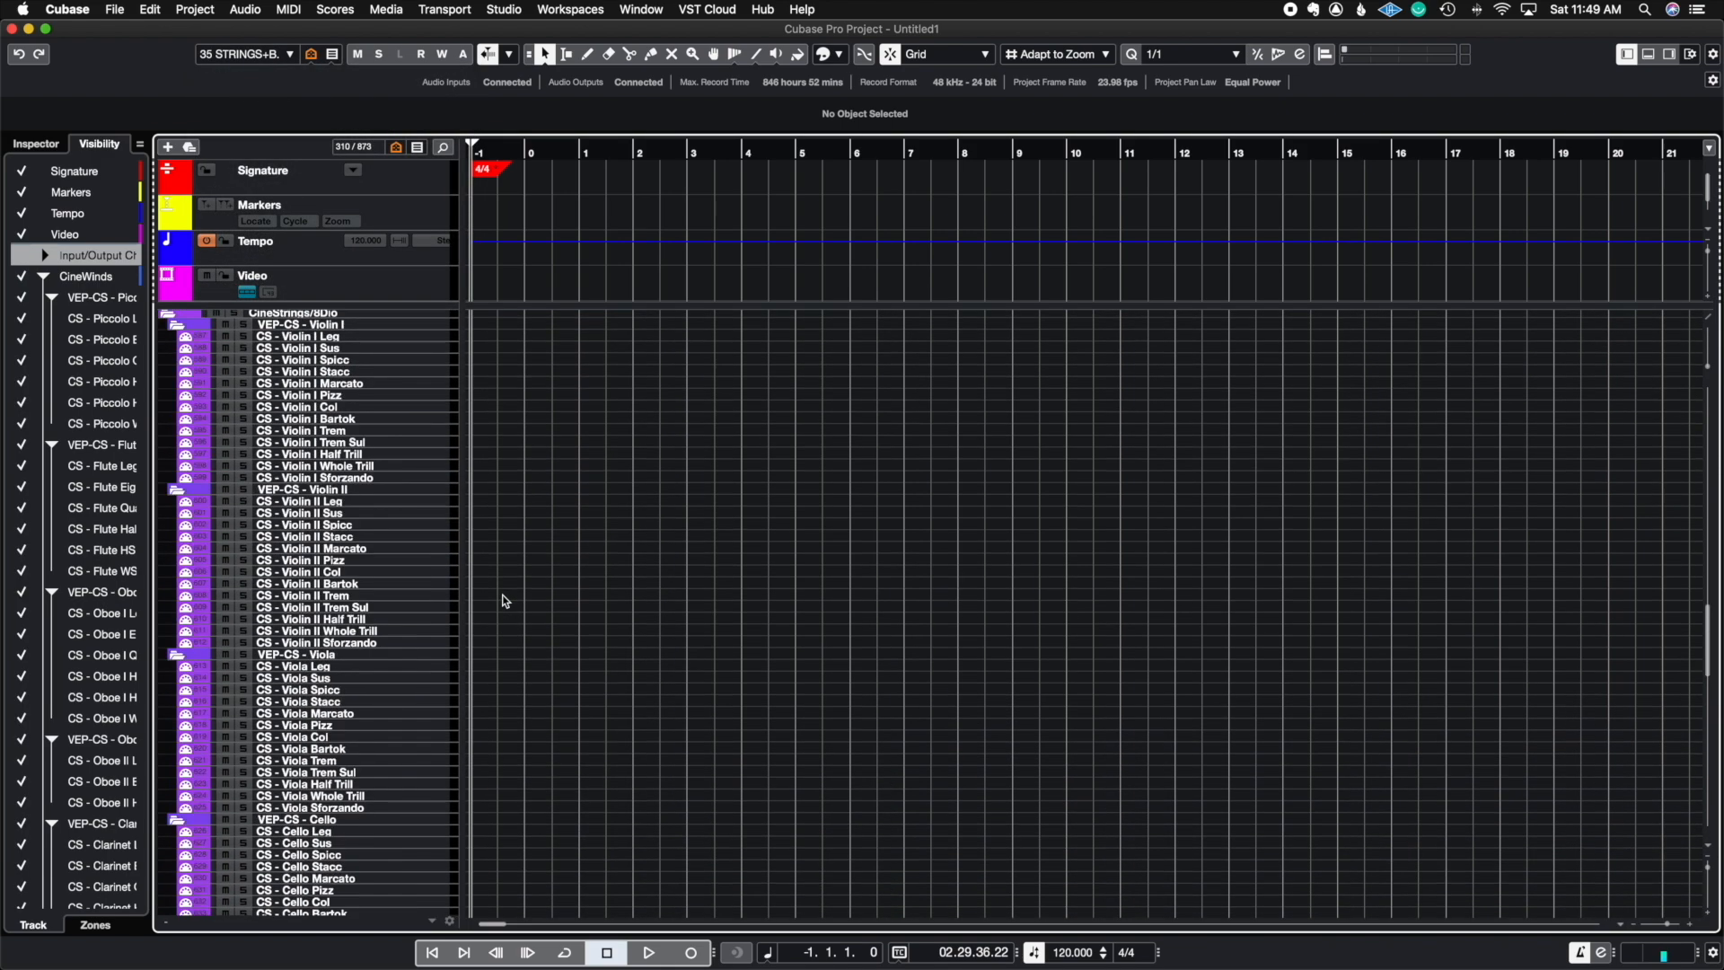
scroll(505, 600, down, 15)
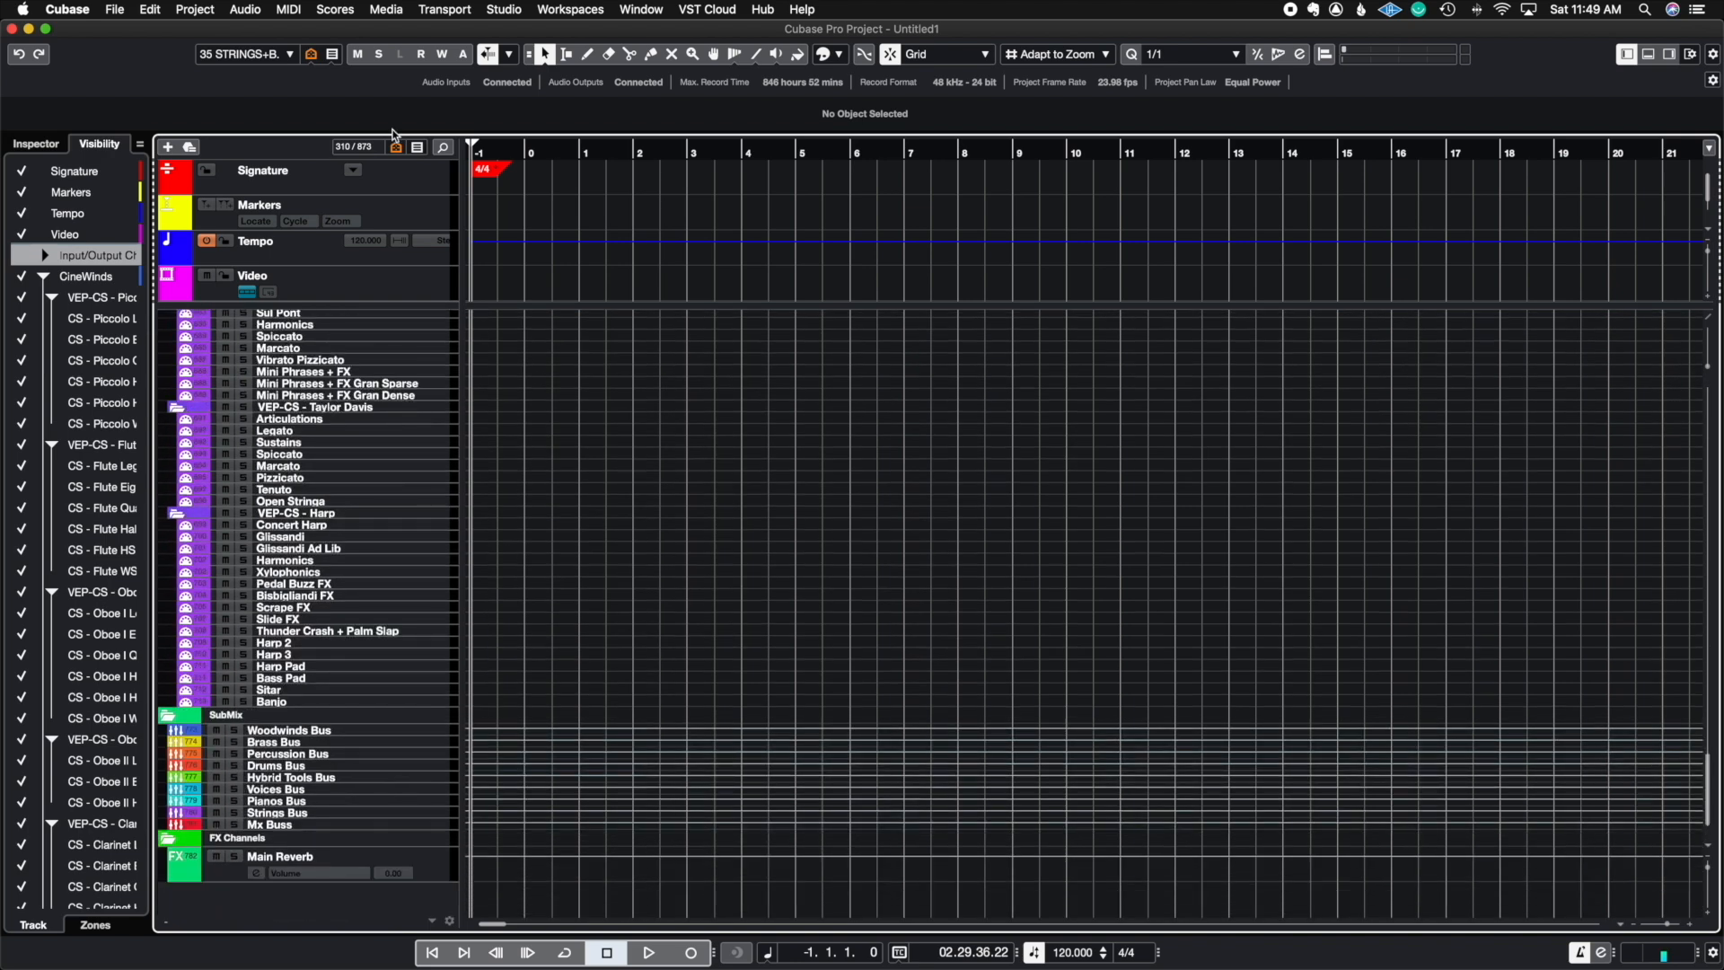
Switch the track visibility configuration to Pianos
click(312, 56)
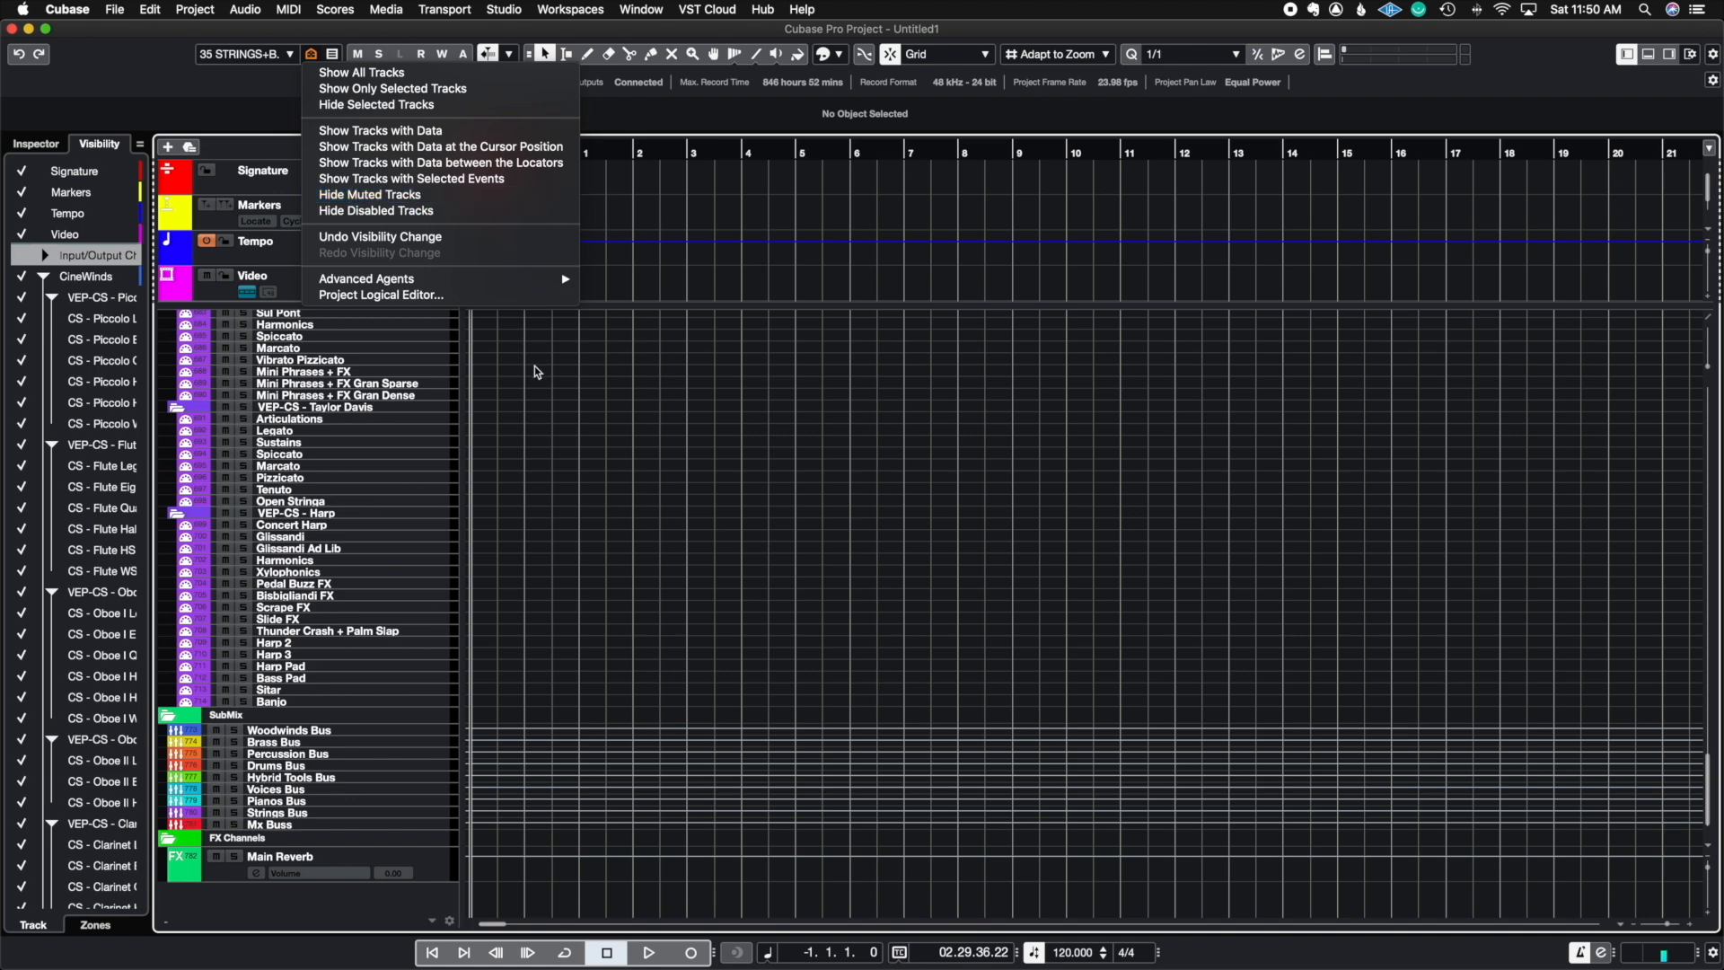
click(276, 57)
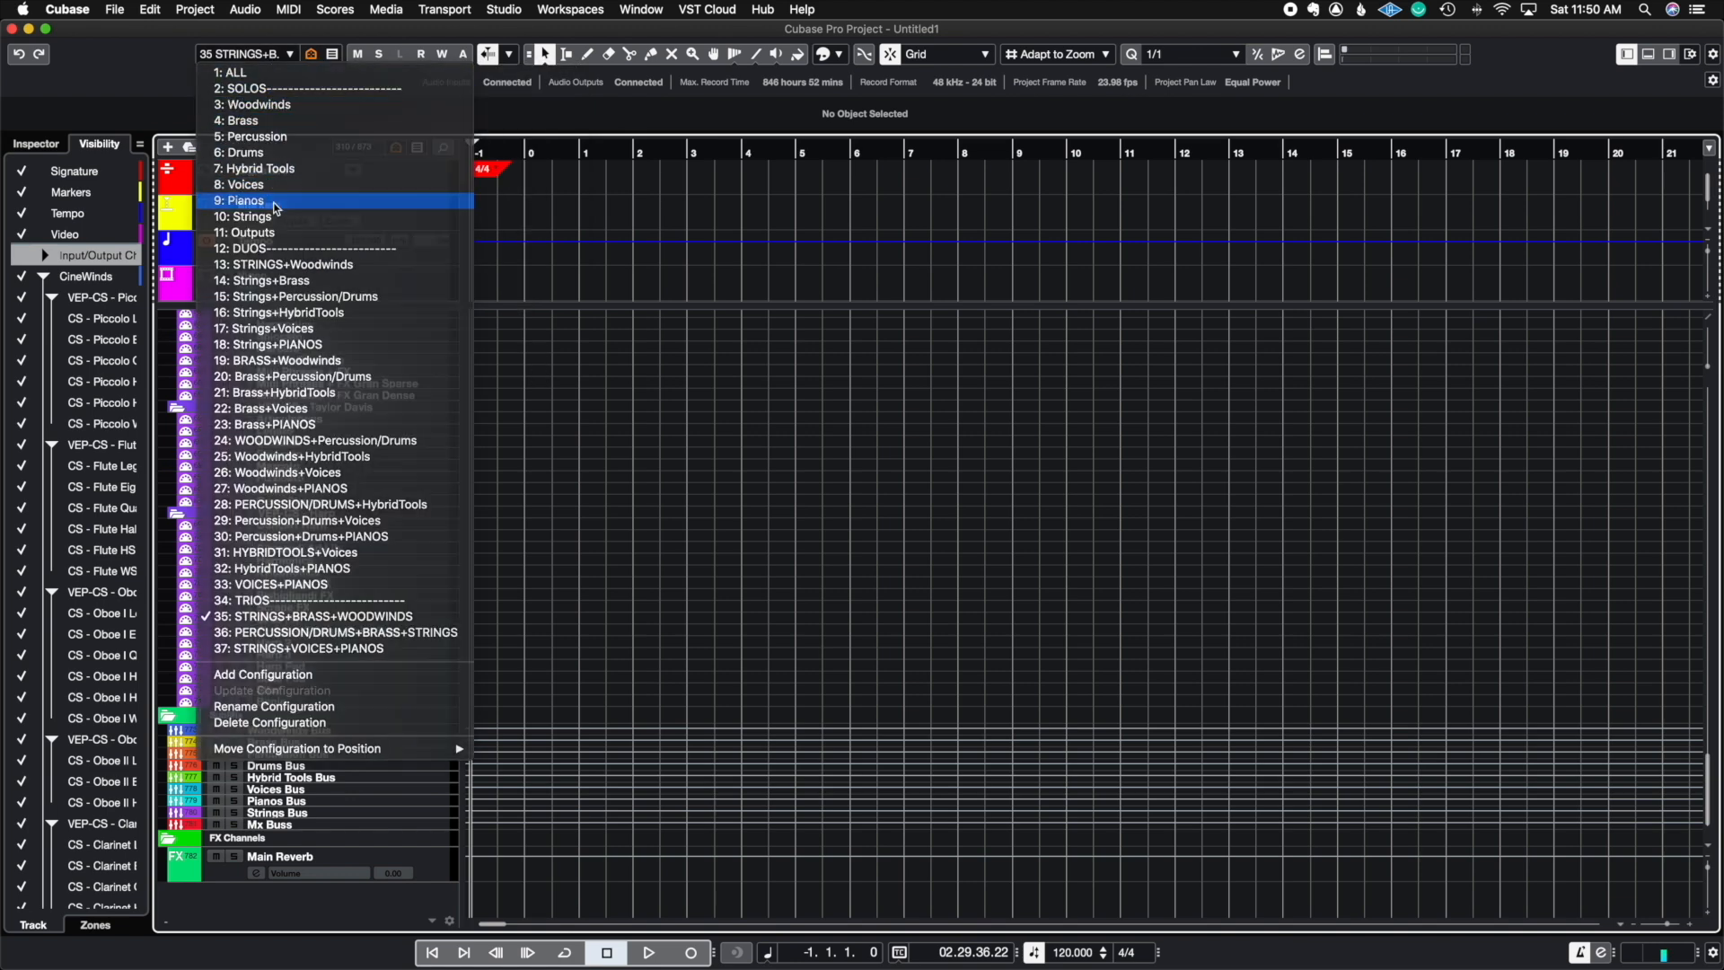
click(273, 201)
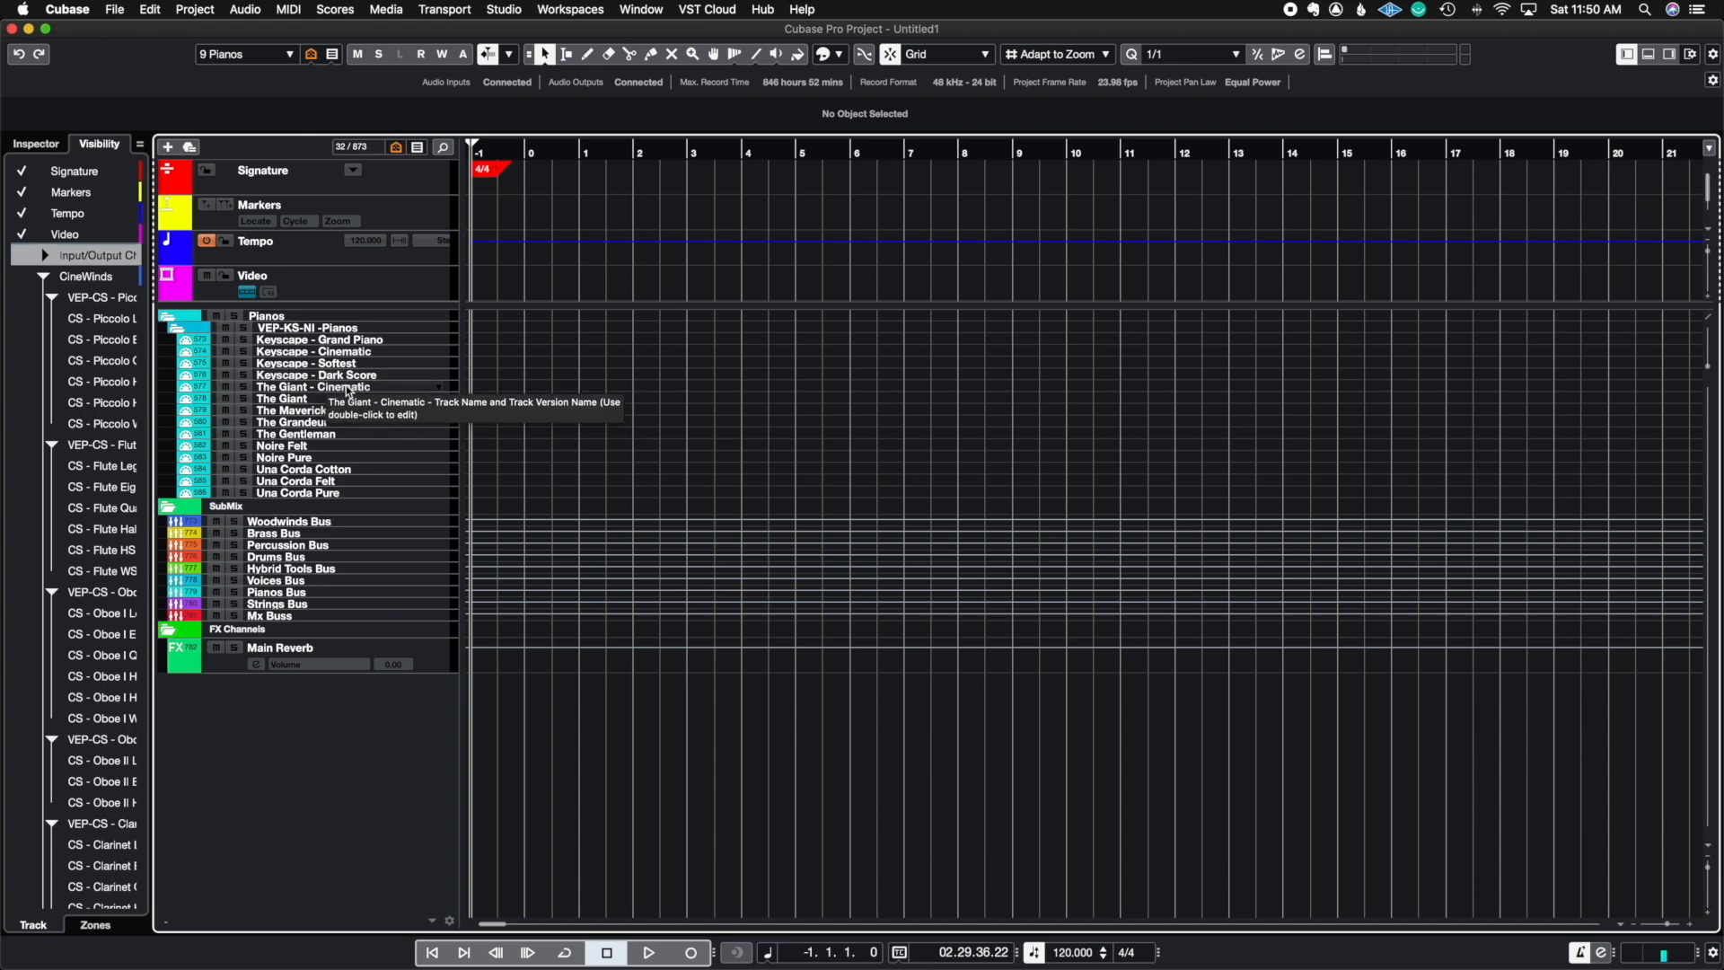
Draw one MIDI part each on Keyscape - Cinematic, The Giant - Cinematic, The Maverick and Noire Felt, staggered between bar 0 and about bar 12
right_click(519, 356)
click(561, 354)
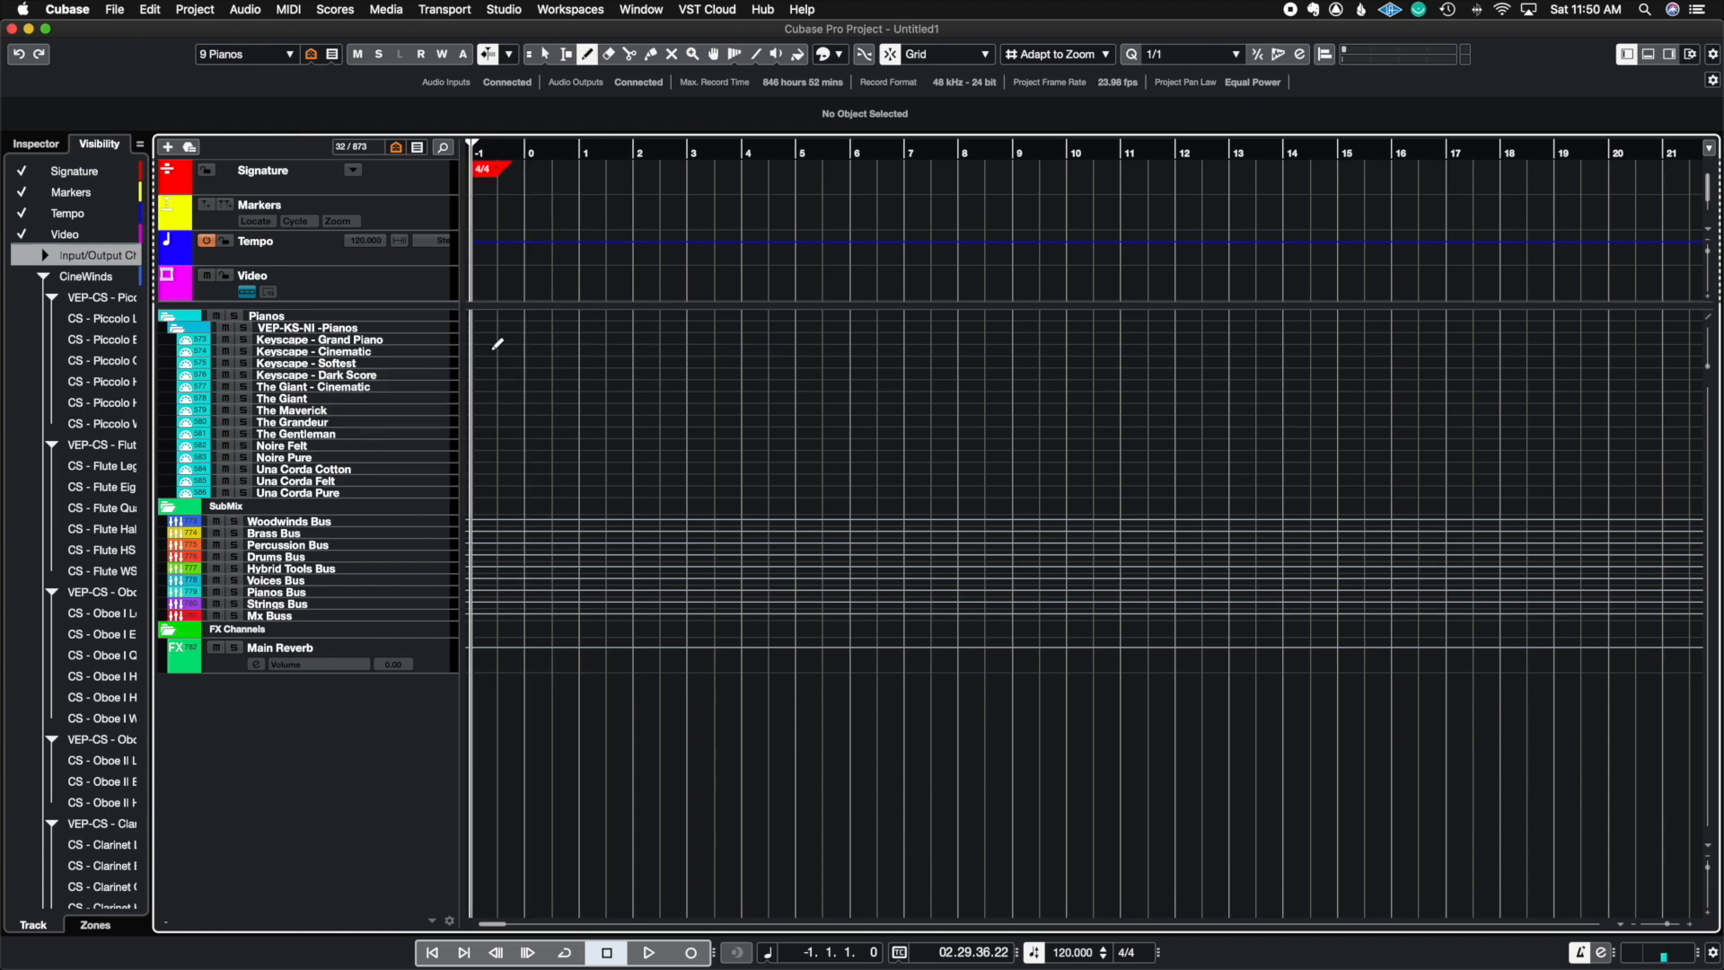
drag(529, 349, 985, 396)
drag(806, 405, 1209, 466)
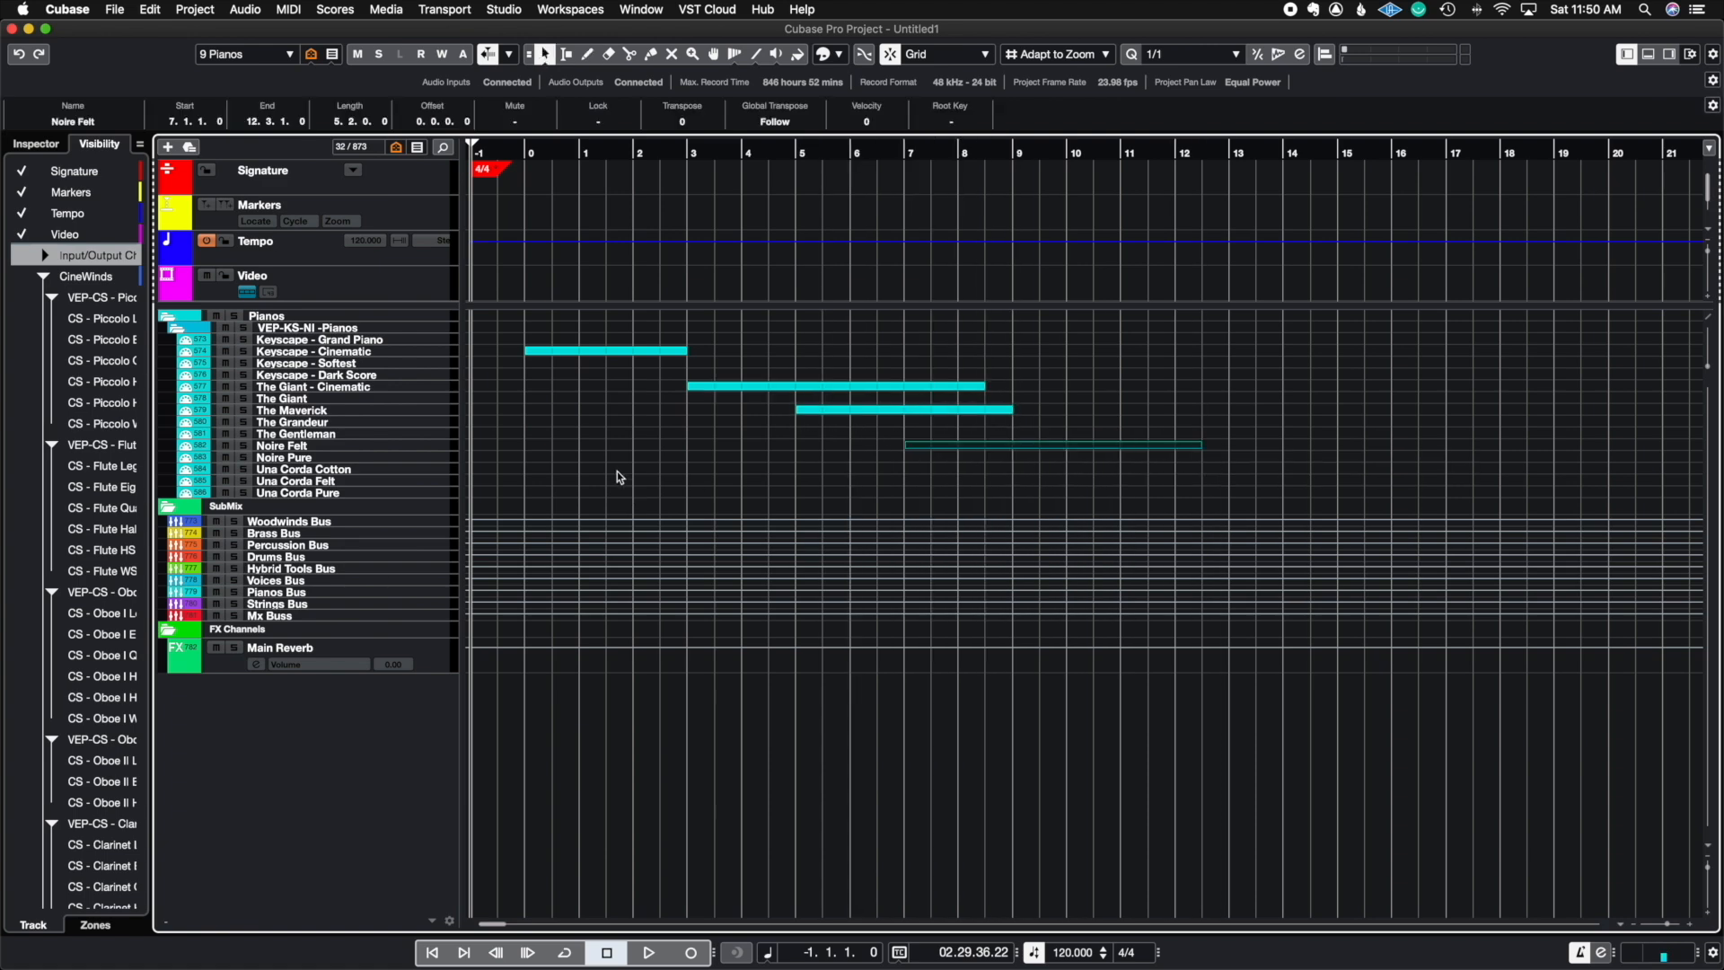
Show all tracks in the project and find the drawn piano parts in the full track list
click(310, 54)
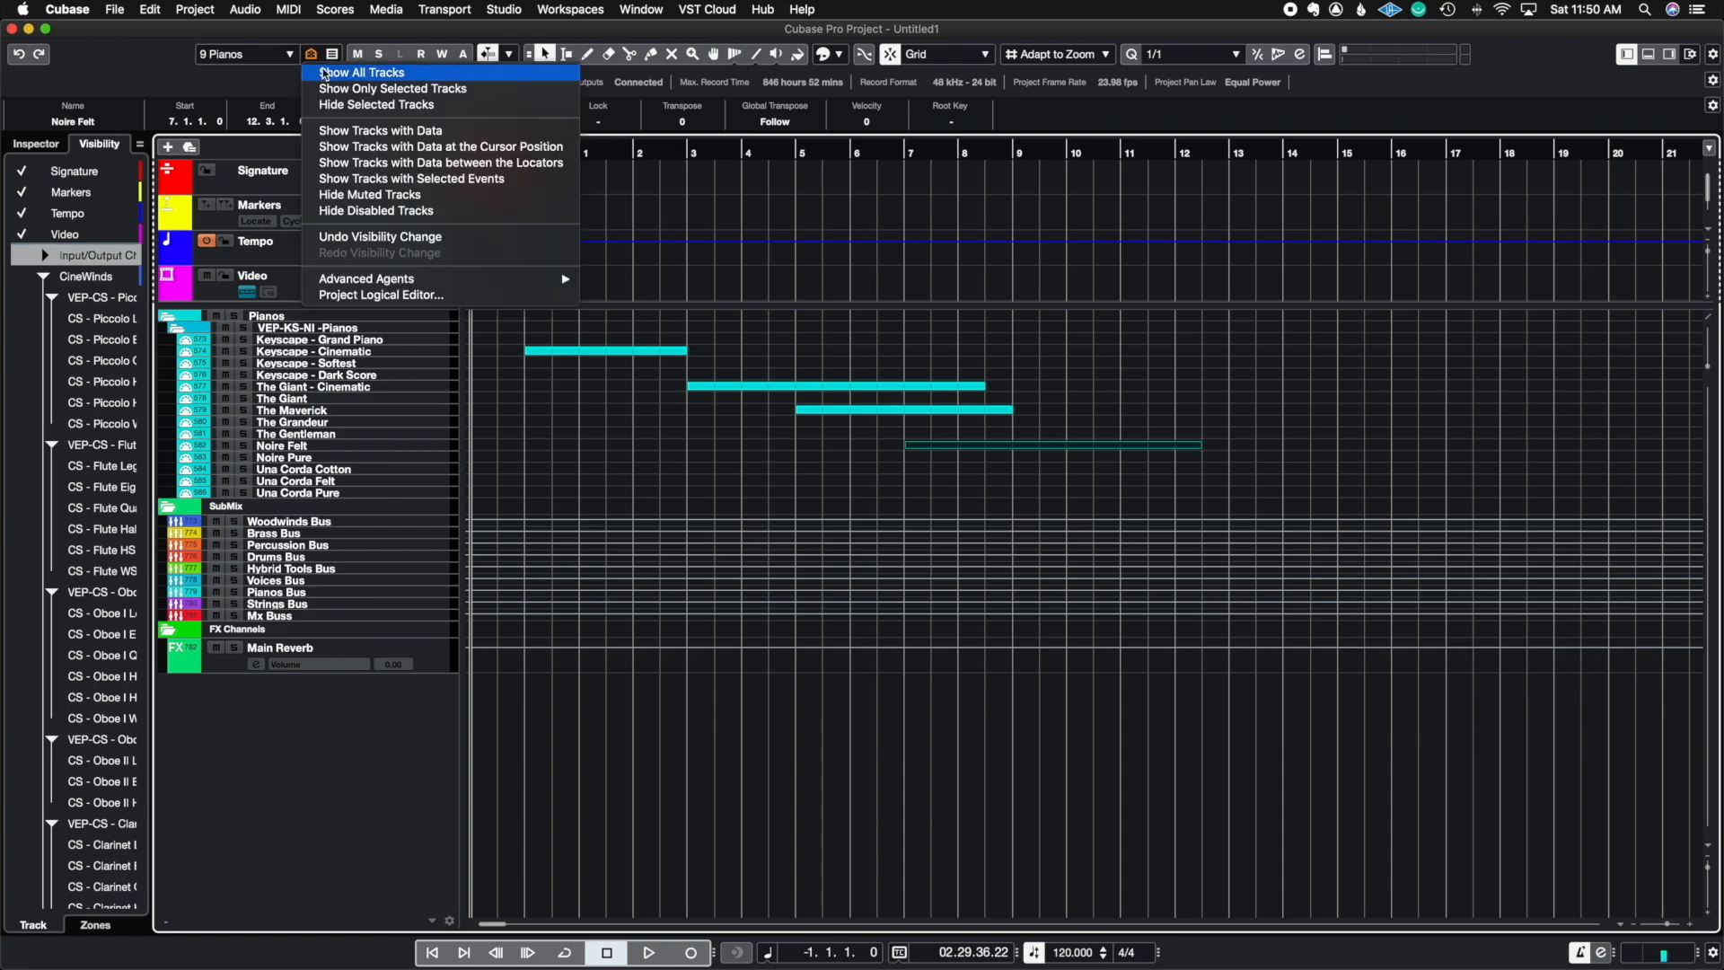
click(324, 74)
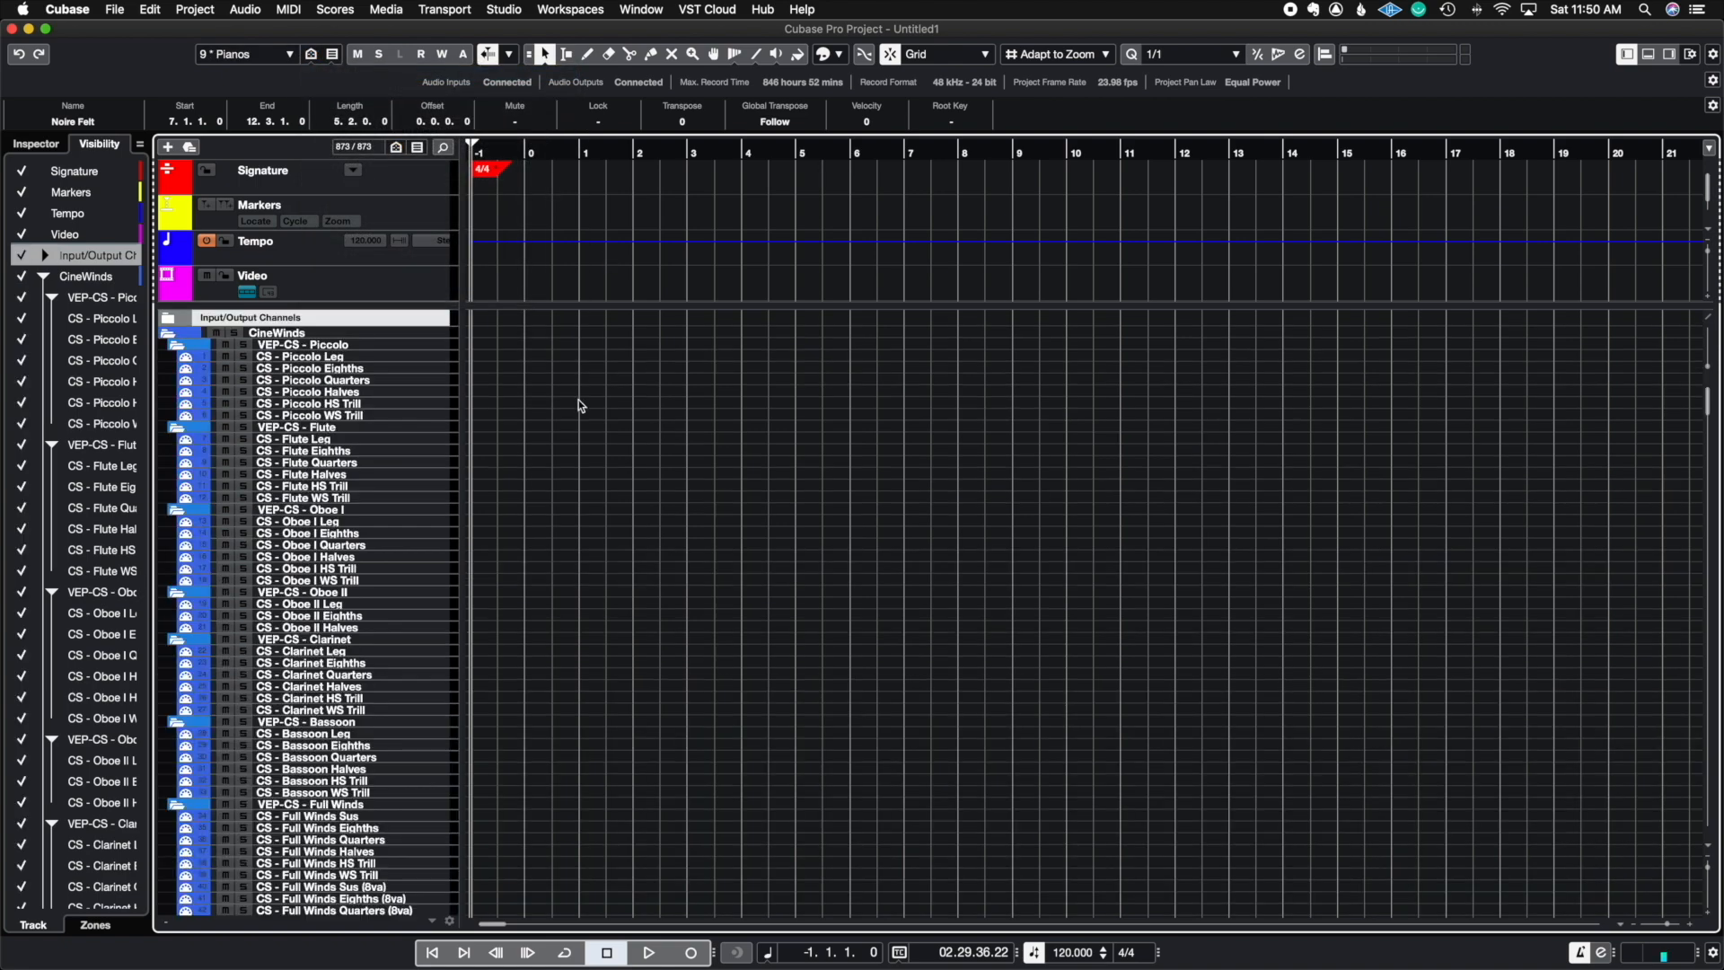
scroll(764, 485, down, 15)
scroll(763, 481, down, 20)
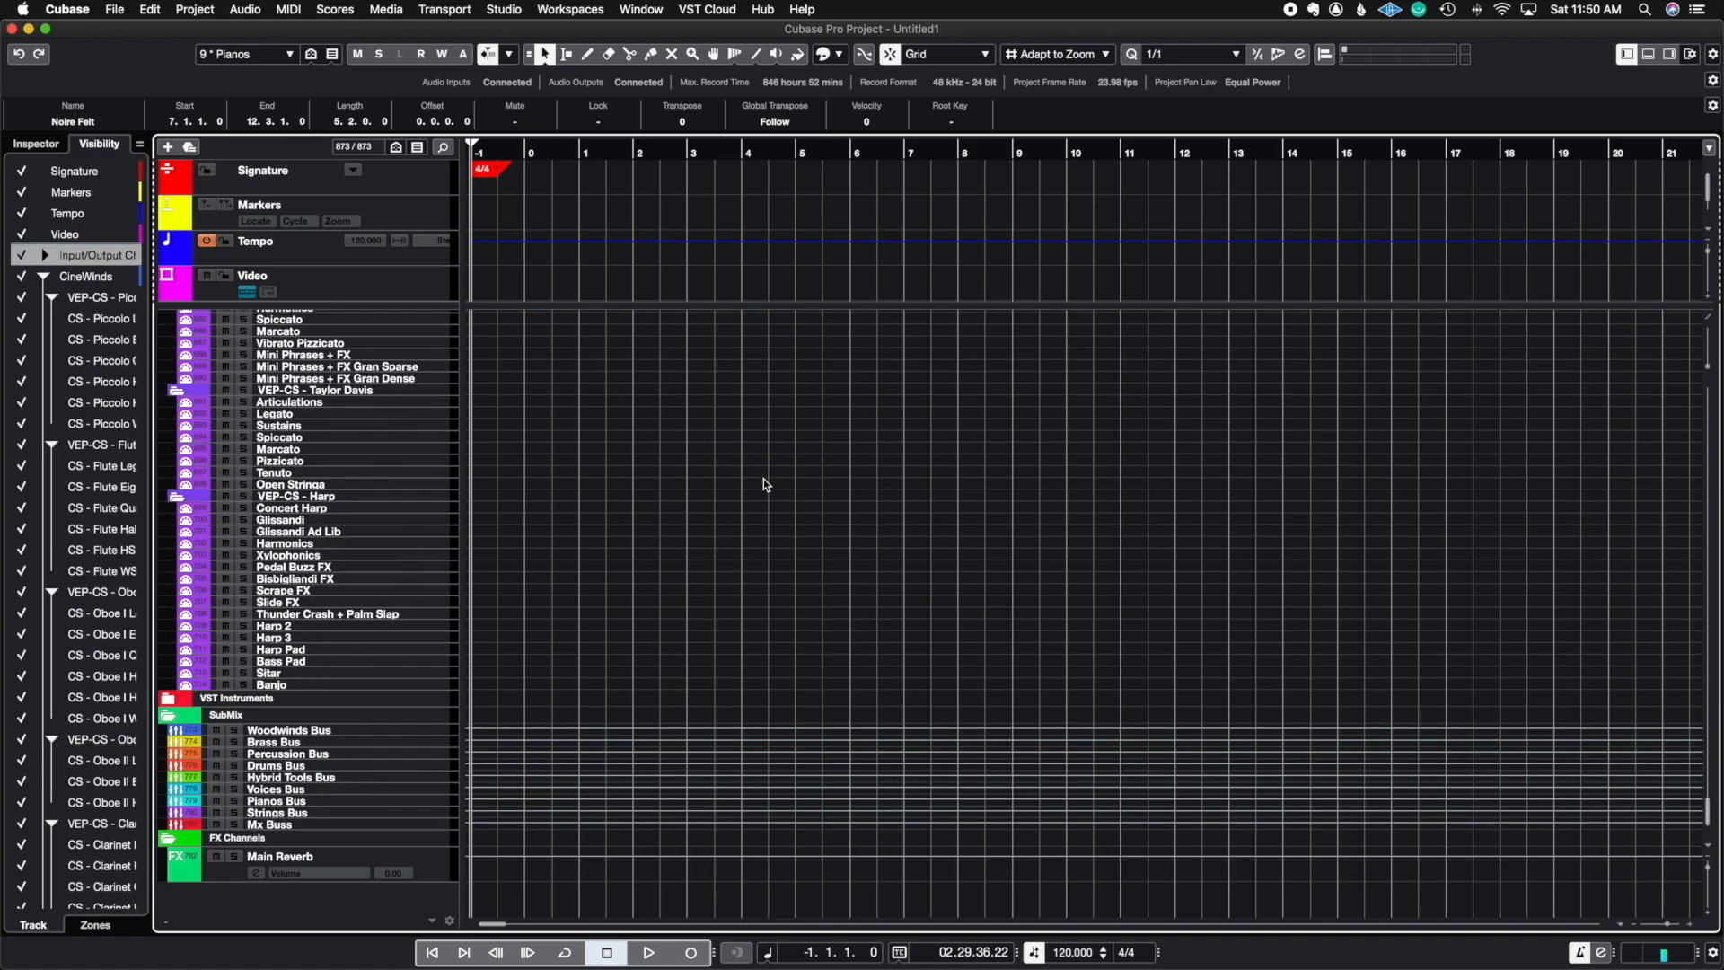
scroll(764, 485, down, 10)
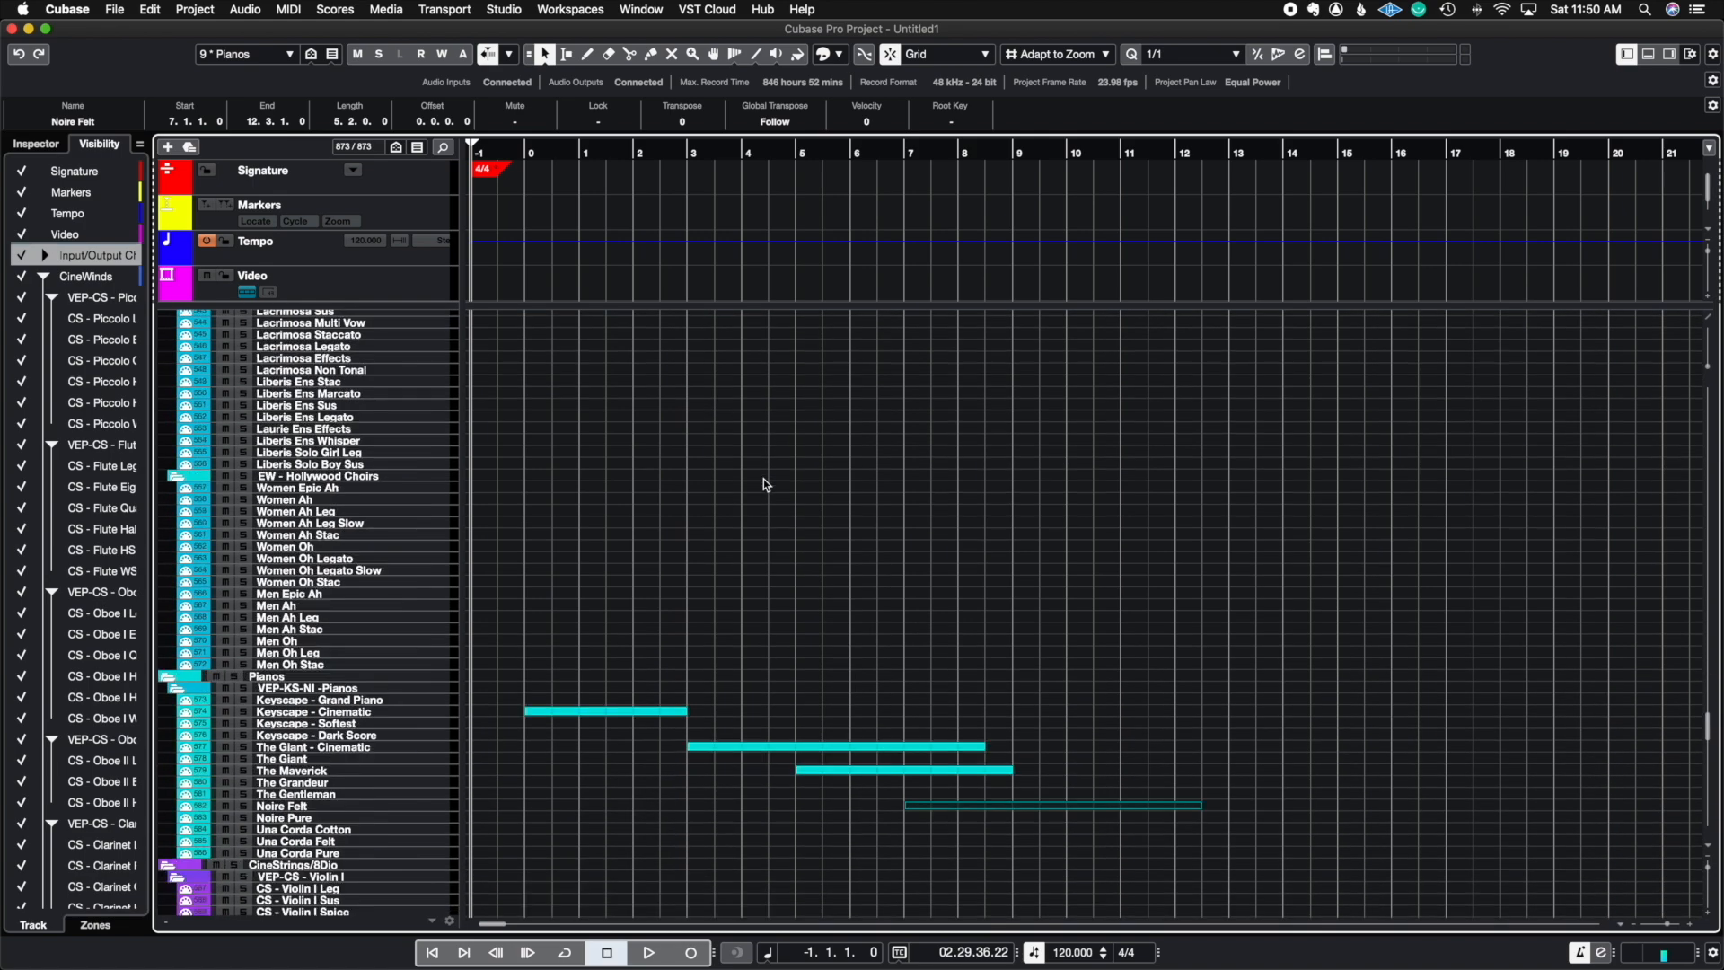
scroll(763, 485, up, 20)
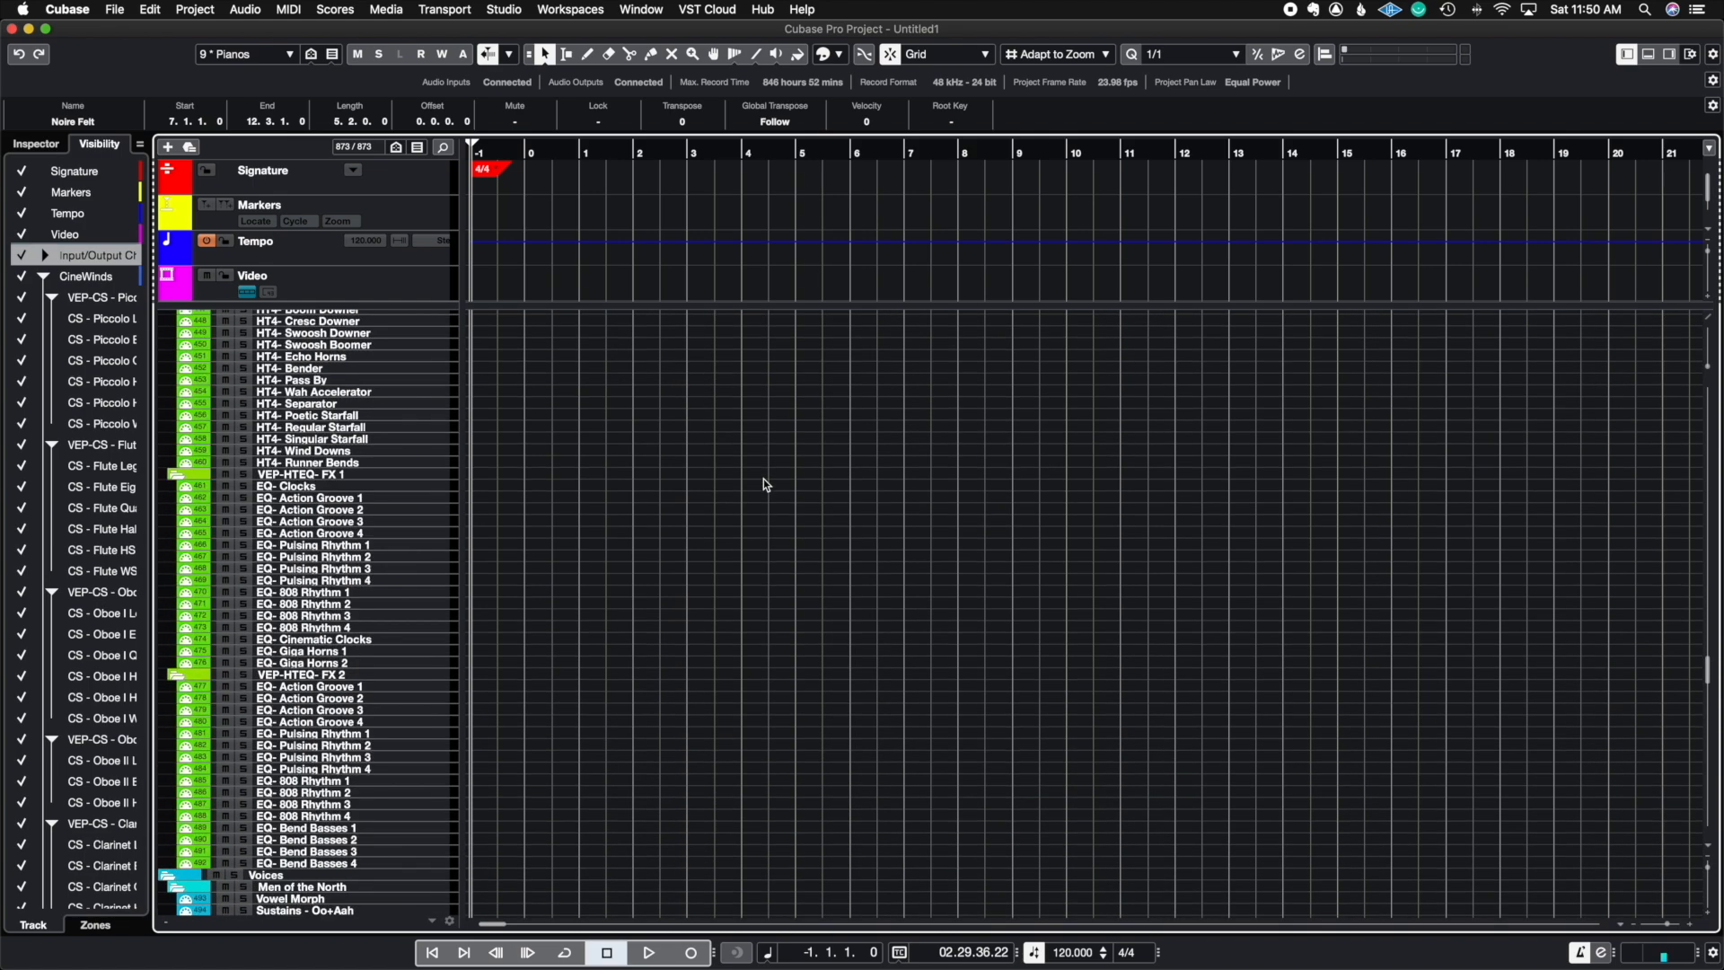
Draw MIDI parts on the drum tracks Non-Lethal Force 4/4, Tripwire 5/4 (bars 0 to 5) and Stolen Cargo 12/8 (bars 7 to 12)
right_click(763, 485)
click(808, 481)
drag(555, 560, 864, 629)
drag(539, 402, 799, 404)
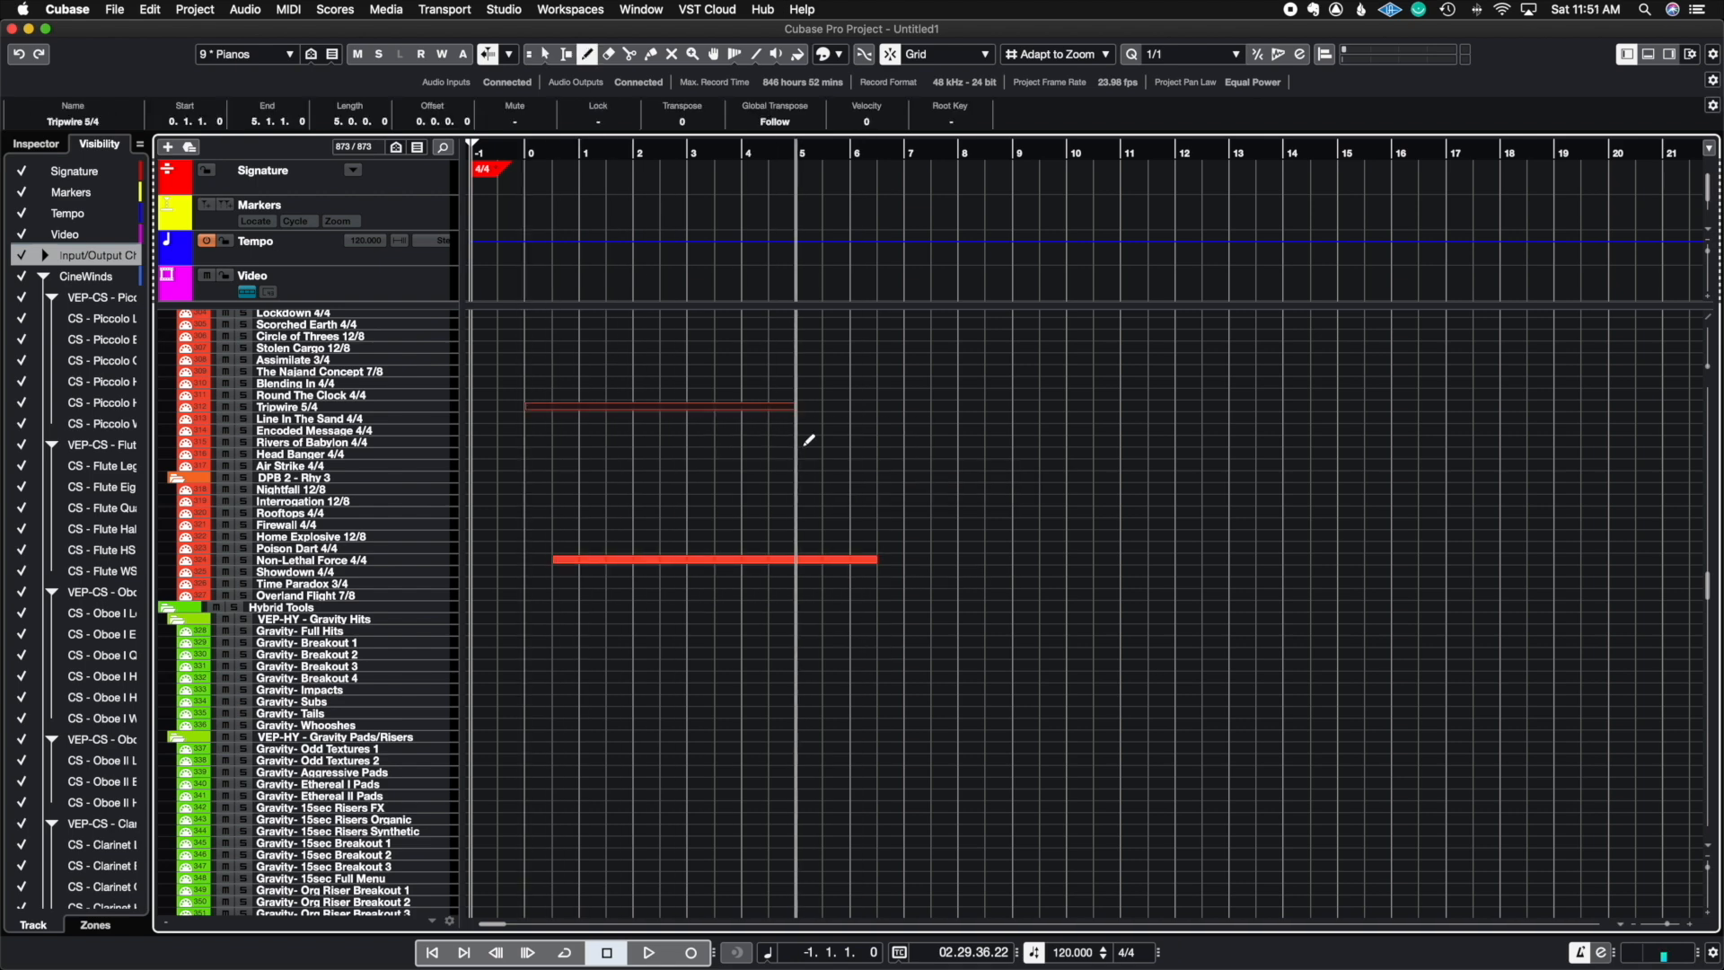
drag(939, 346, 1158, 347)
Draw MIDI parts on the brass tracks Horn Sonore Leg, Horn Sonore Secco, Trumpet Solo Leg and Trumpet Solo Eighths, between bars 0 and 9
scroll(791, 401, up, 10)
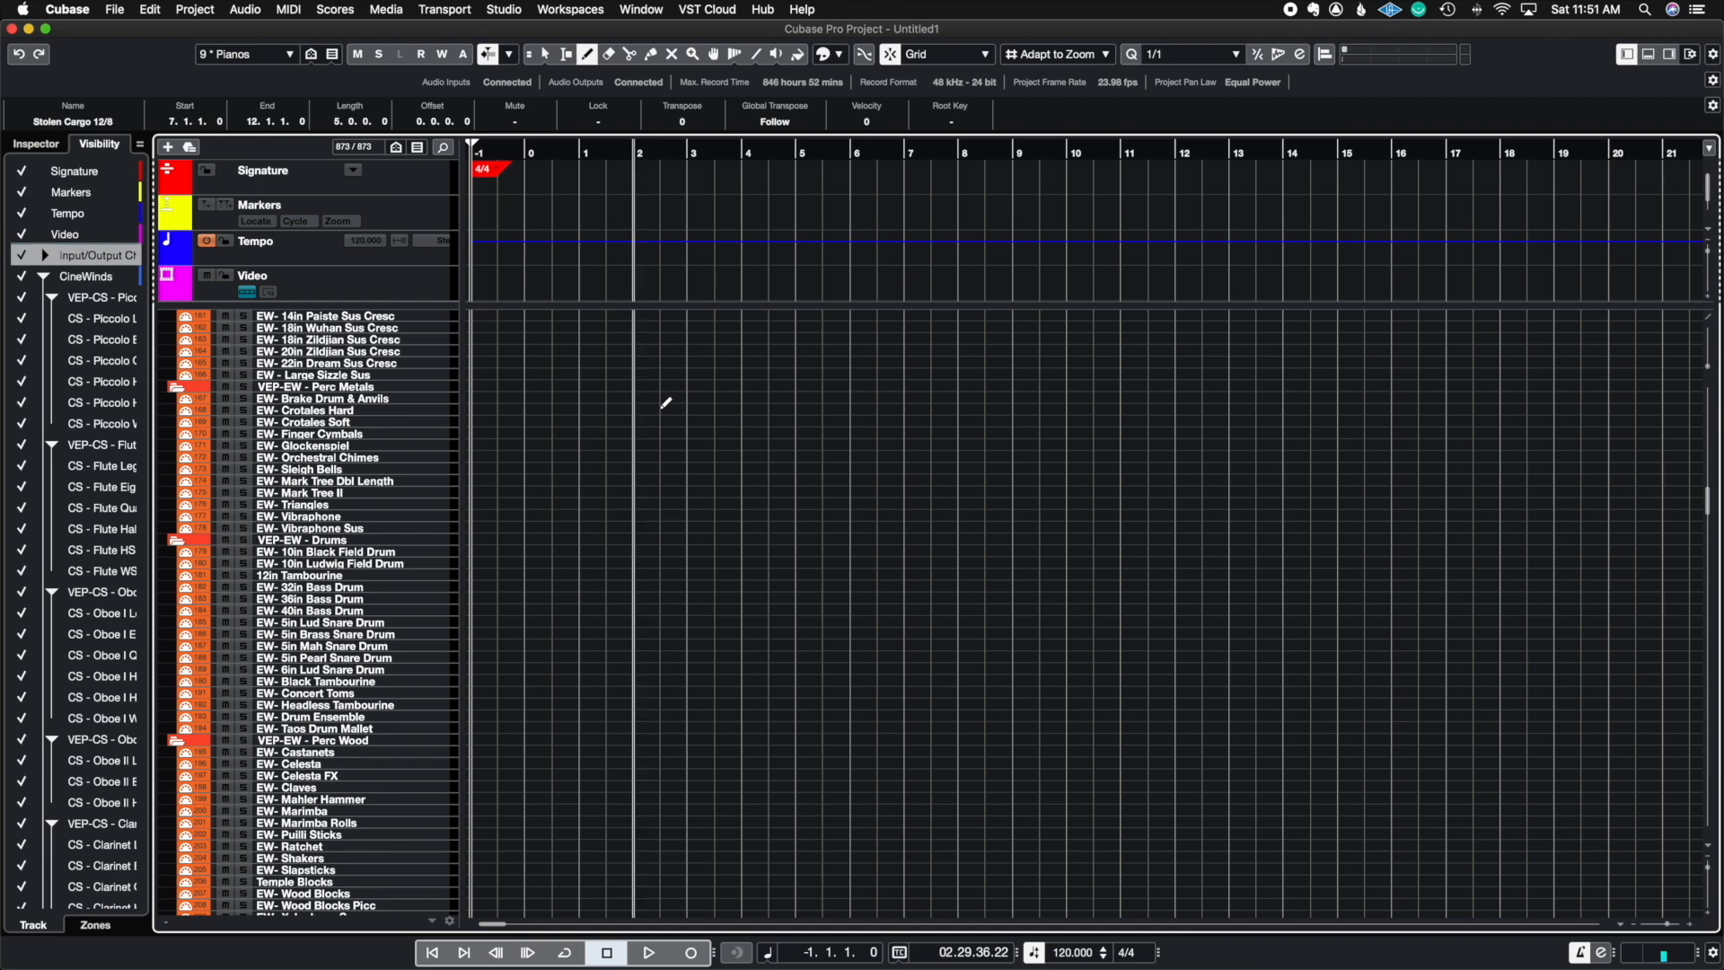
scroll(666, 401, up, 10)
drag(668, 491, 1006, 491)
drag(557, 385, 898, 385)
mouse_move(690, 419)
mouse_down()
mouse_move(884, 418)
mouse_move(963, 456)
mouse_up()
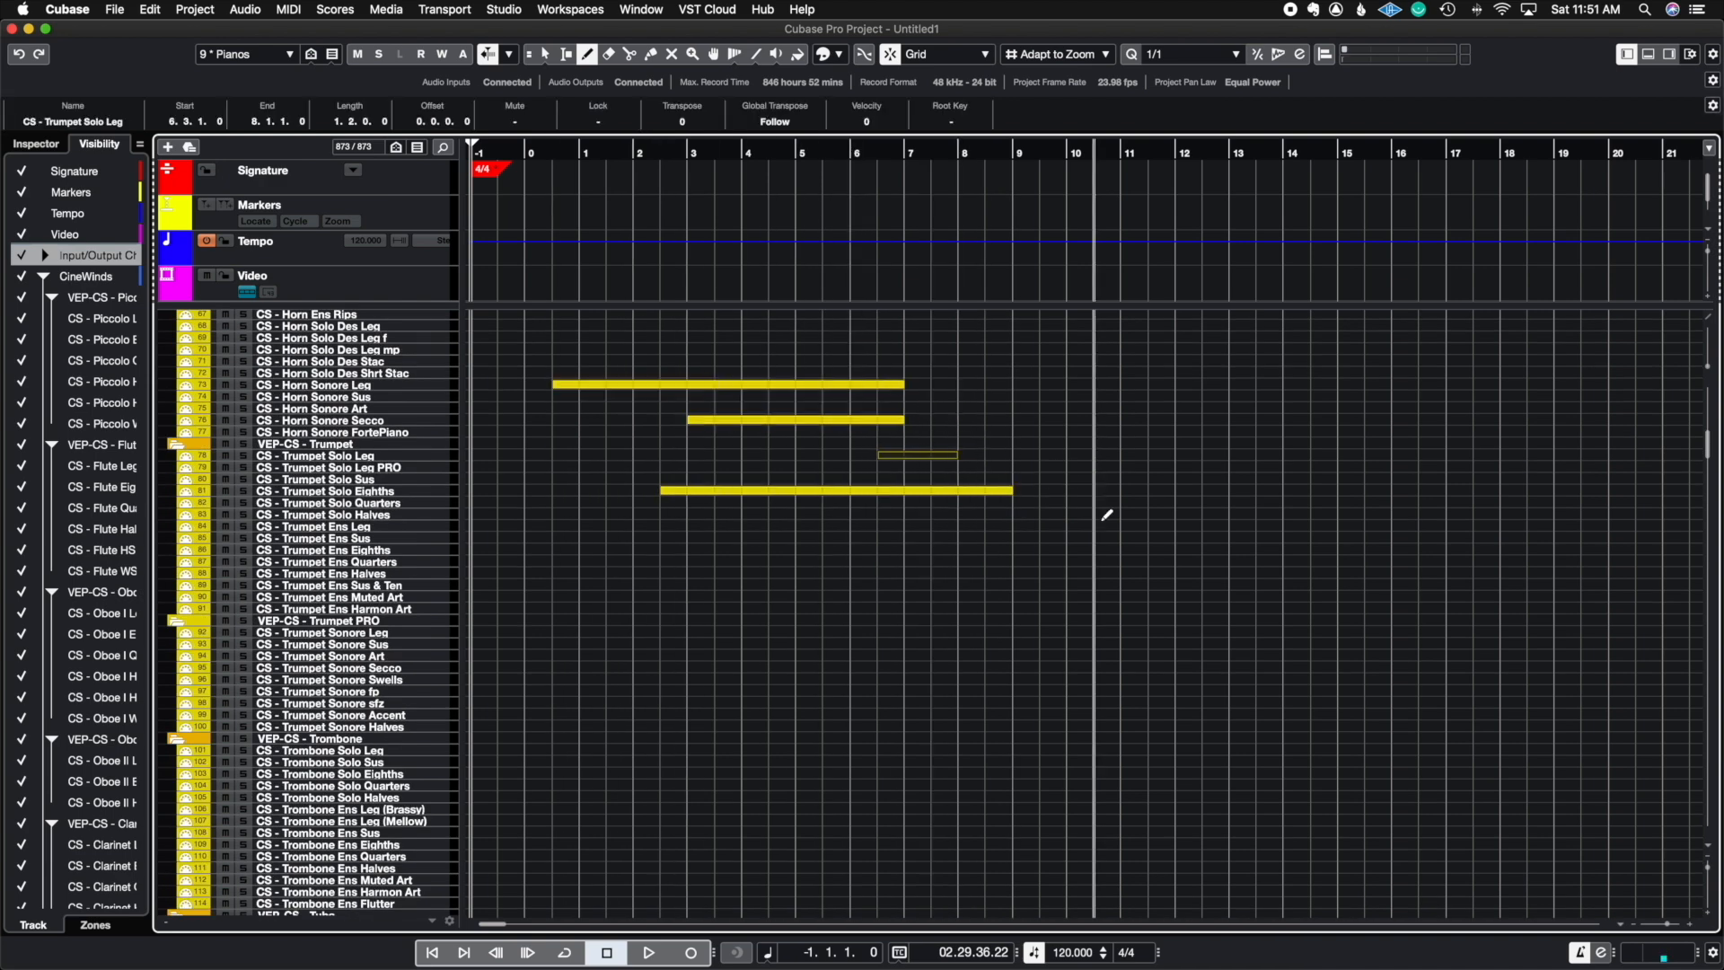
Look through the full track list to see how the drawn parts are scattered across the template
scroll(1105, 512, up, 15)
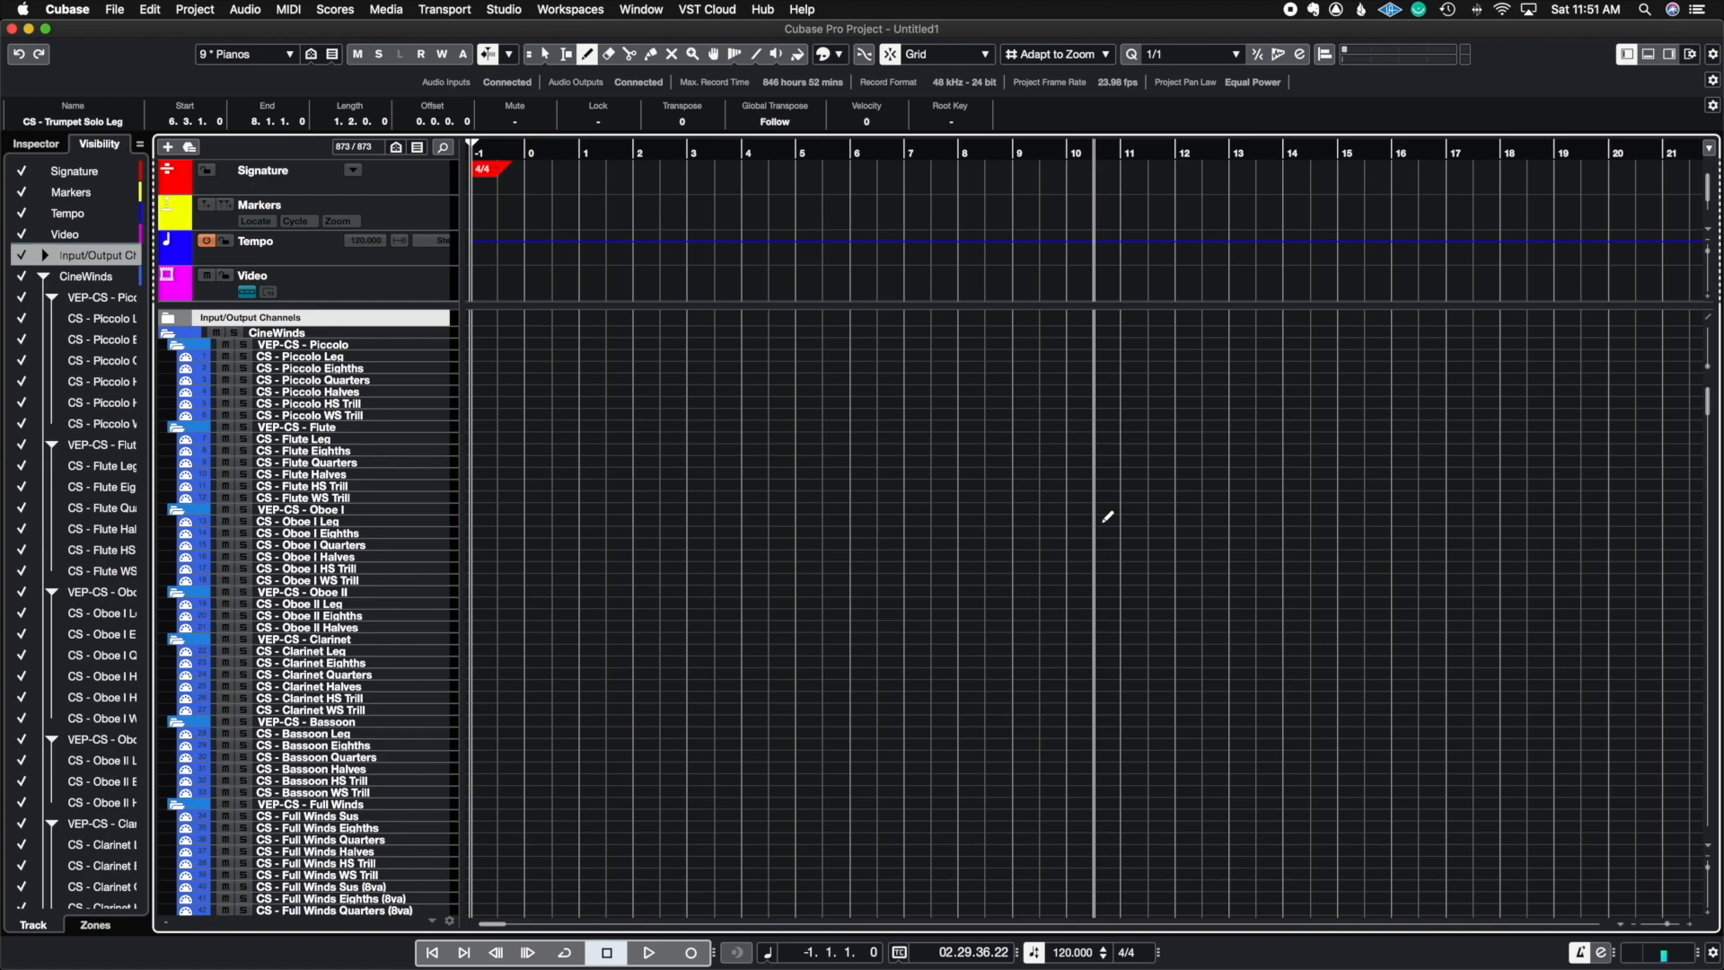
scroll(1108, 517, down, 20)
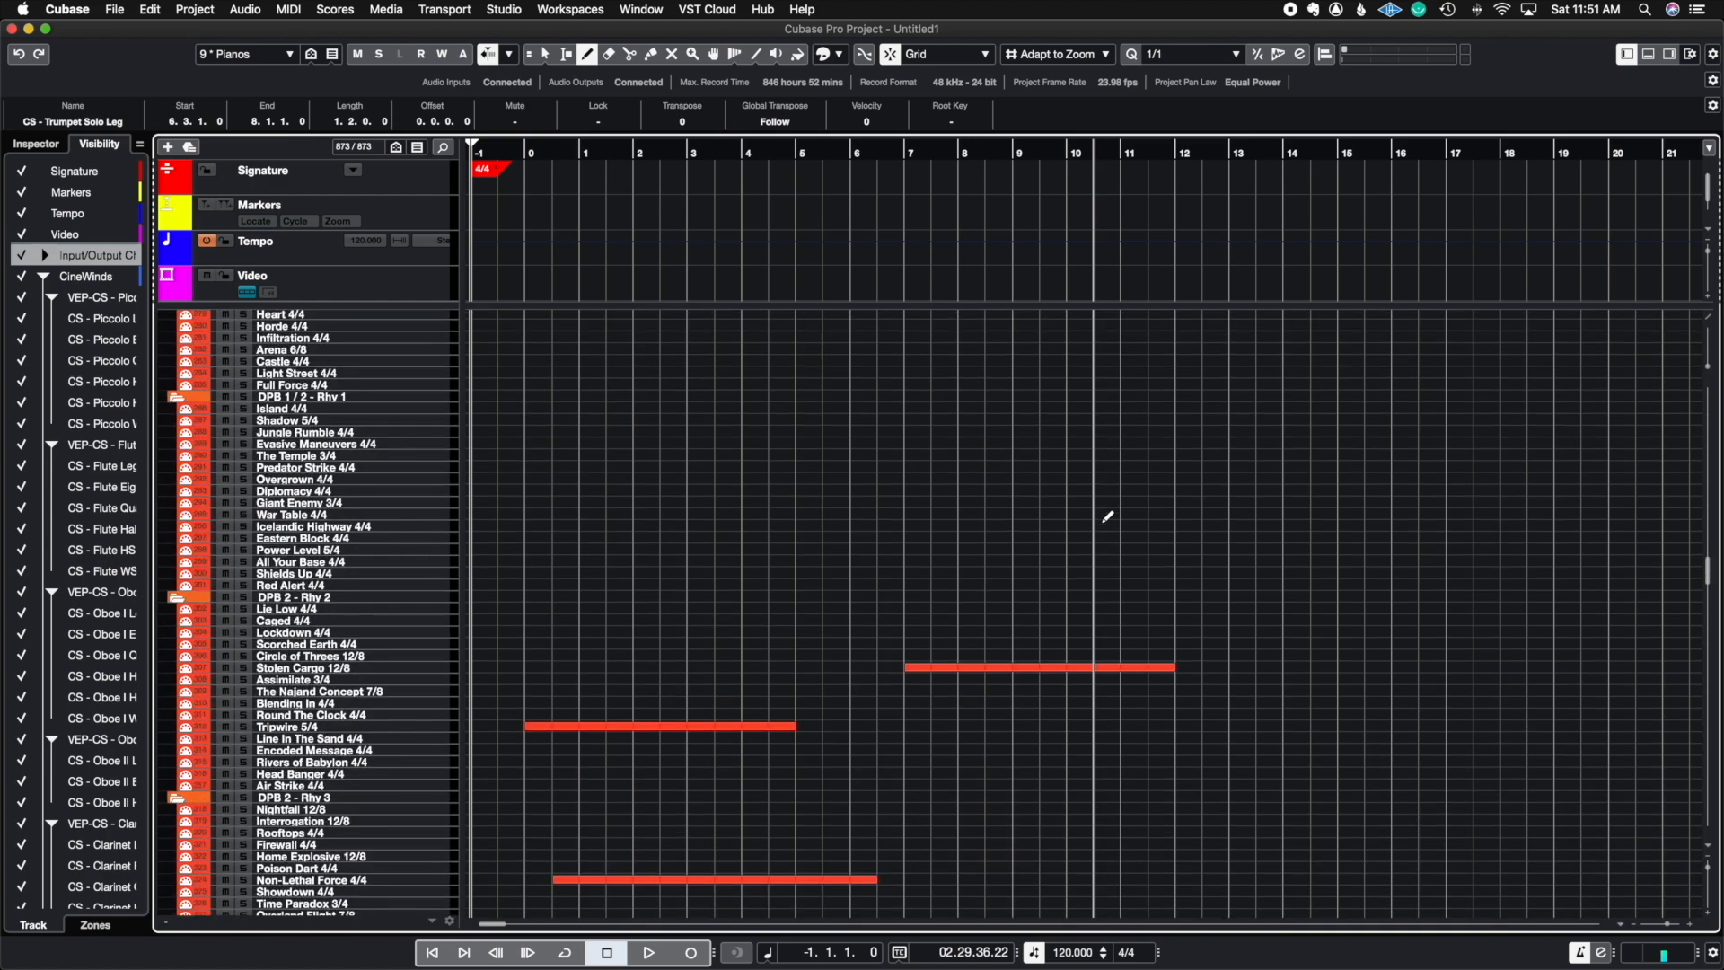
scroll(1107, 517, down, 20)
scroll(1105, 527, down, 20)
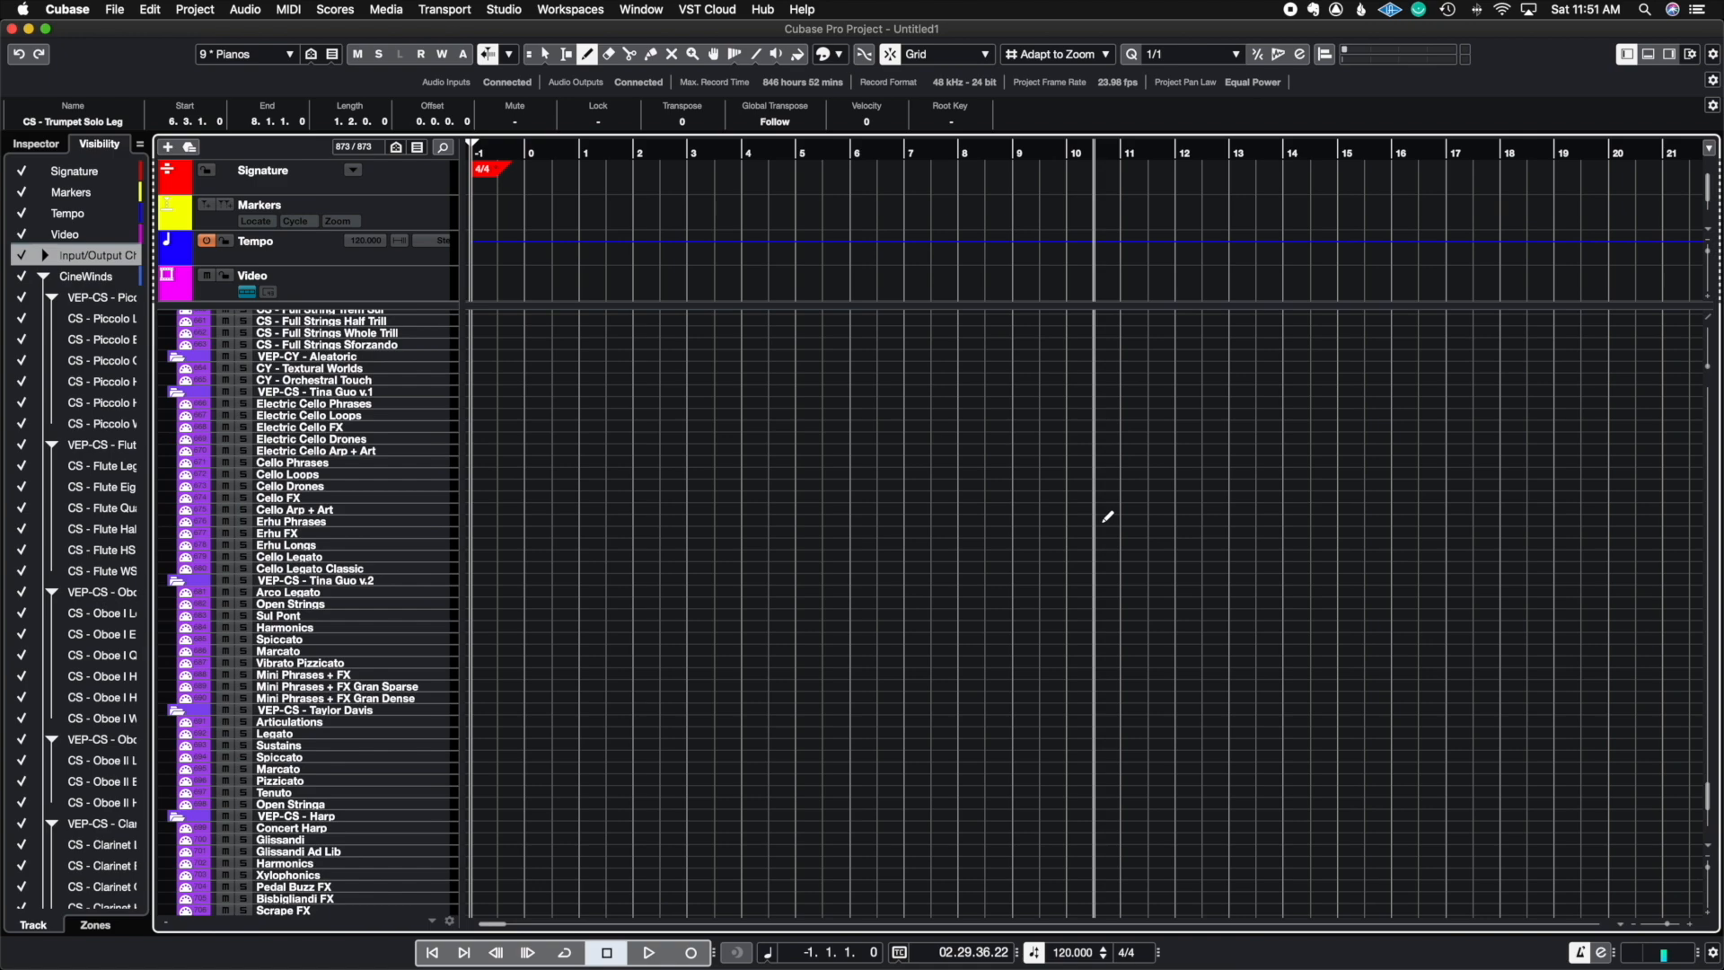
scroll(1108, 516, up, 20)
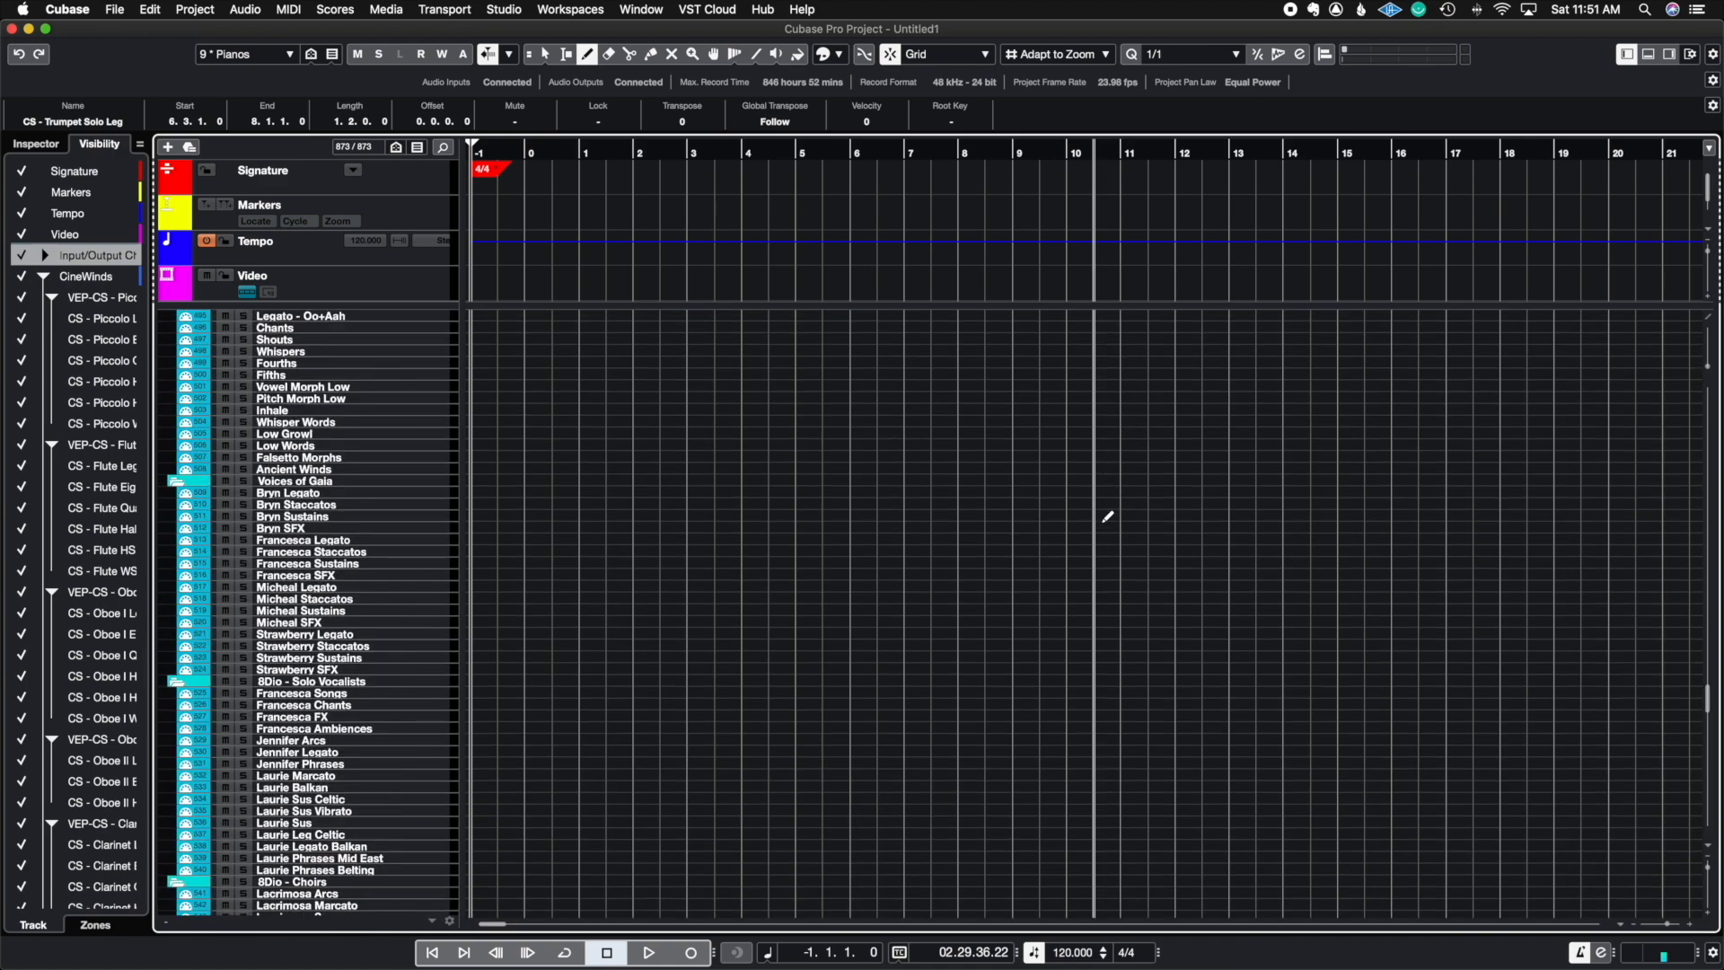
scroll(1108, 516, up, 20)
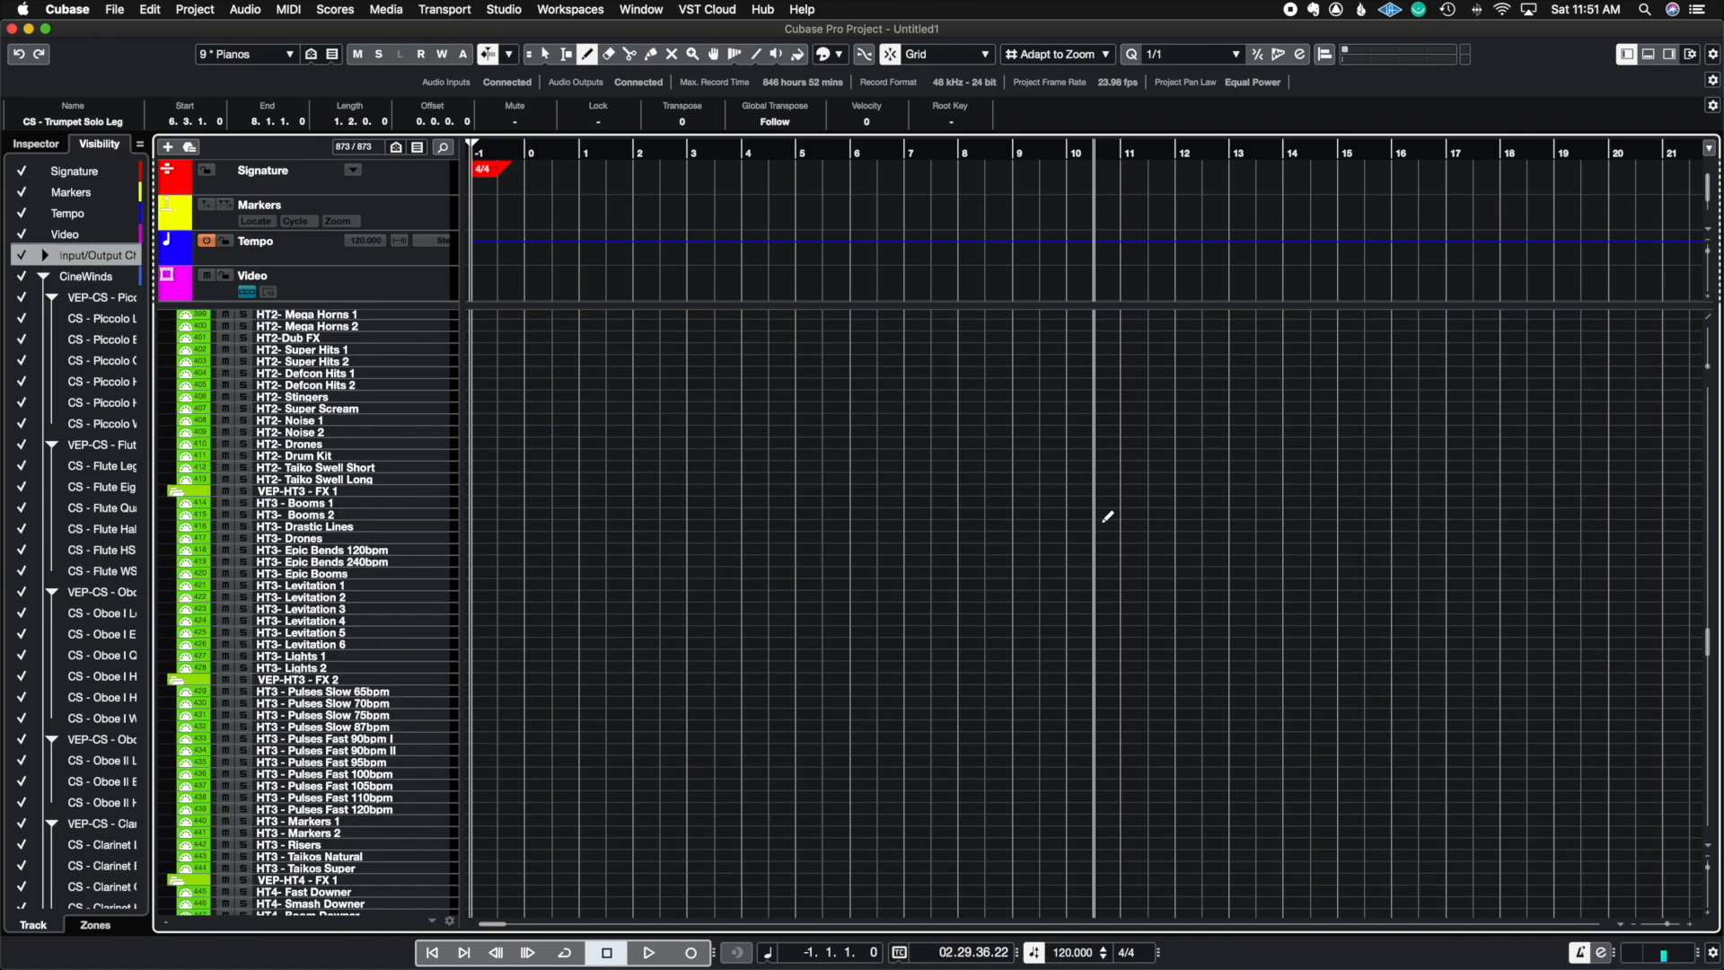
Return to the object selection tool and limit the track list to tracks with data
key(1)
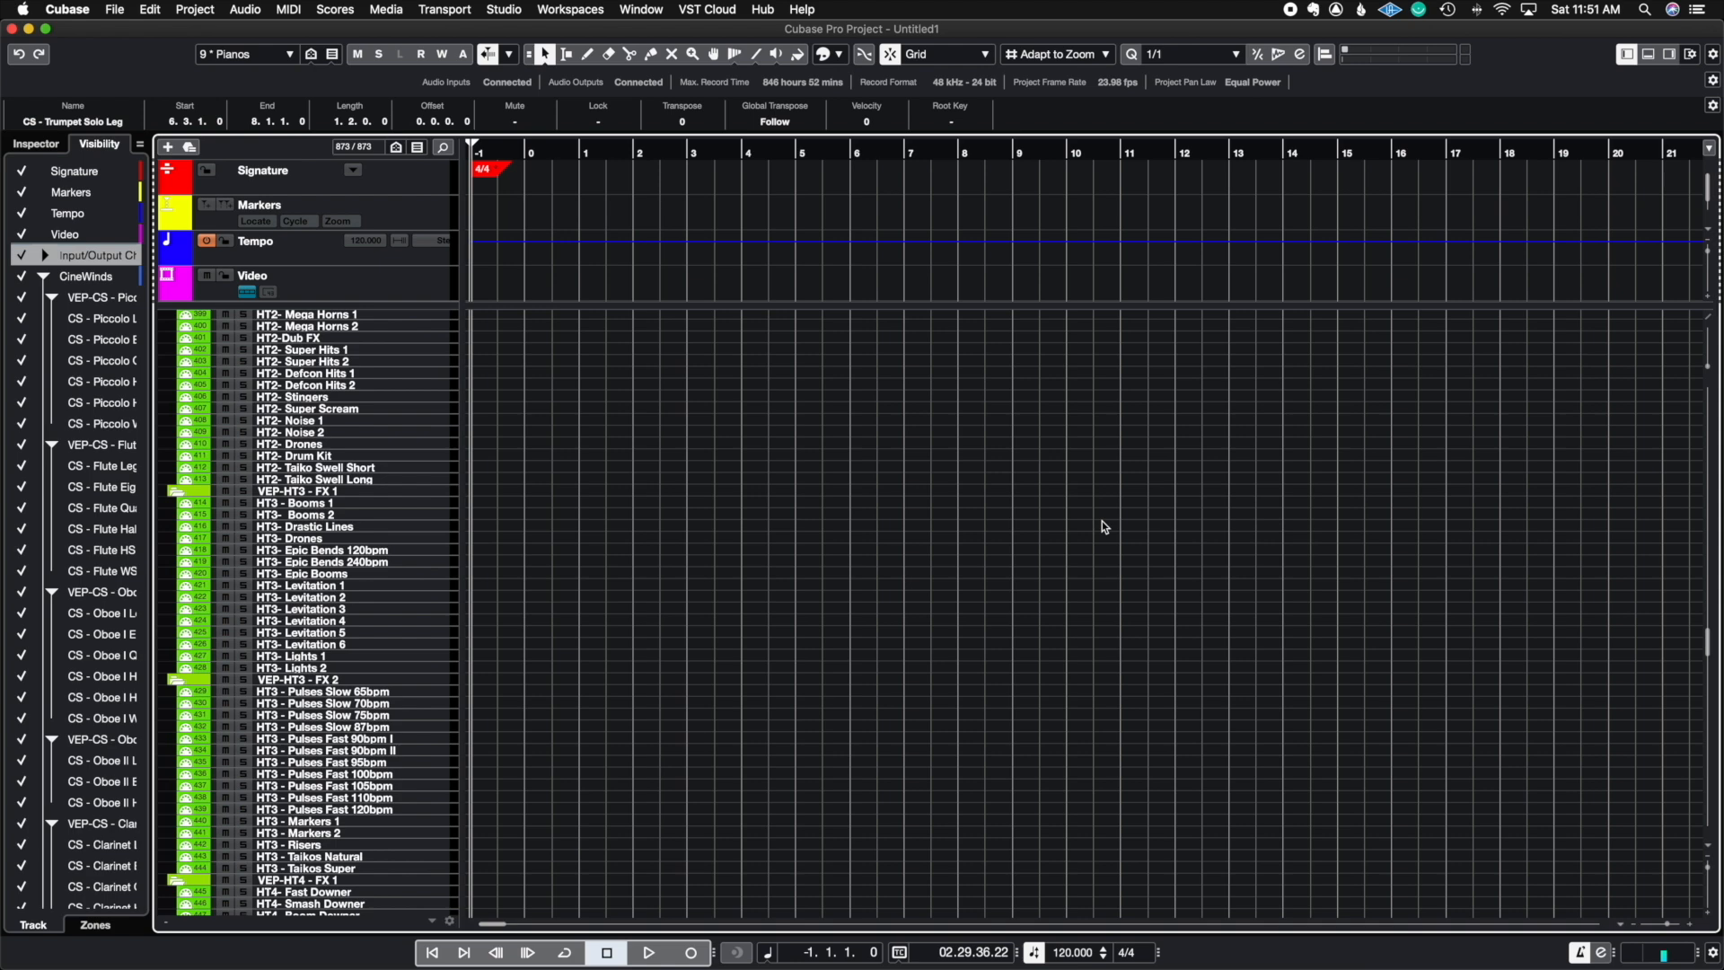
scroll(1102, 521, up, 20)
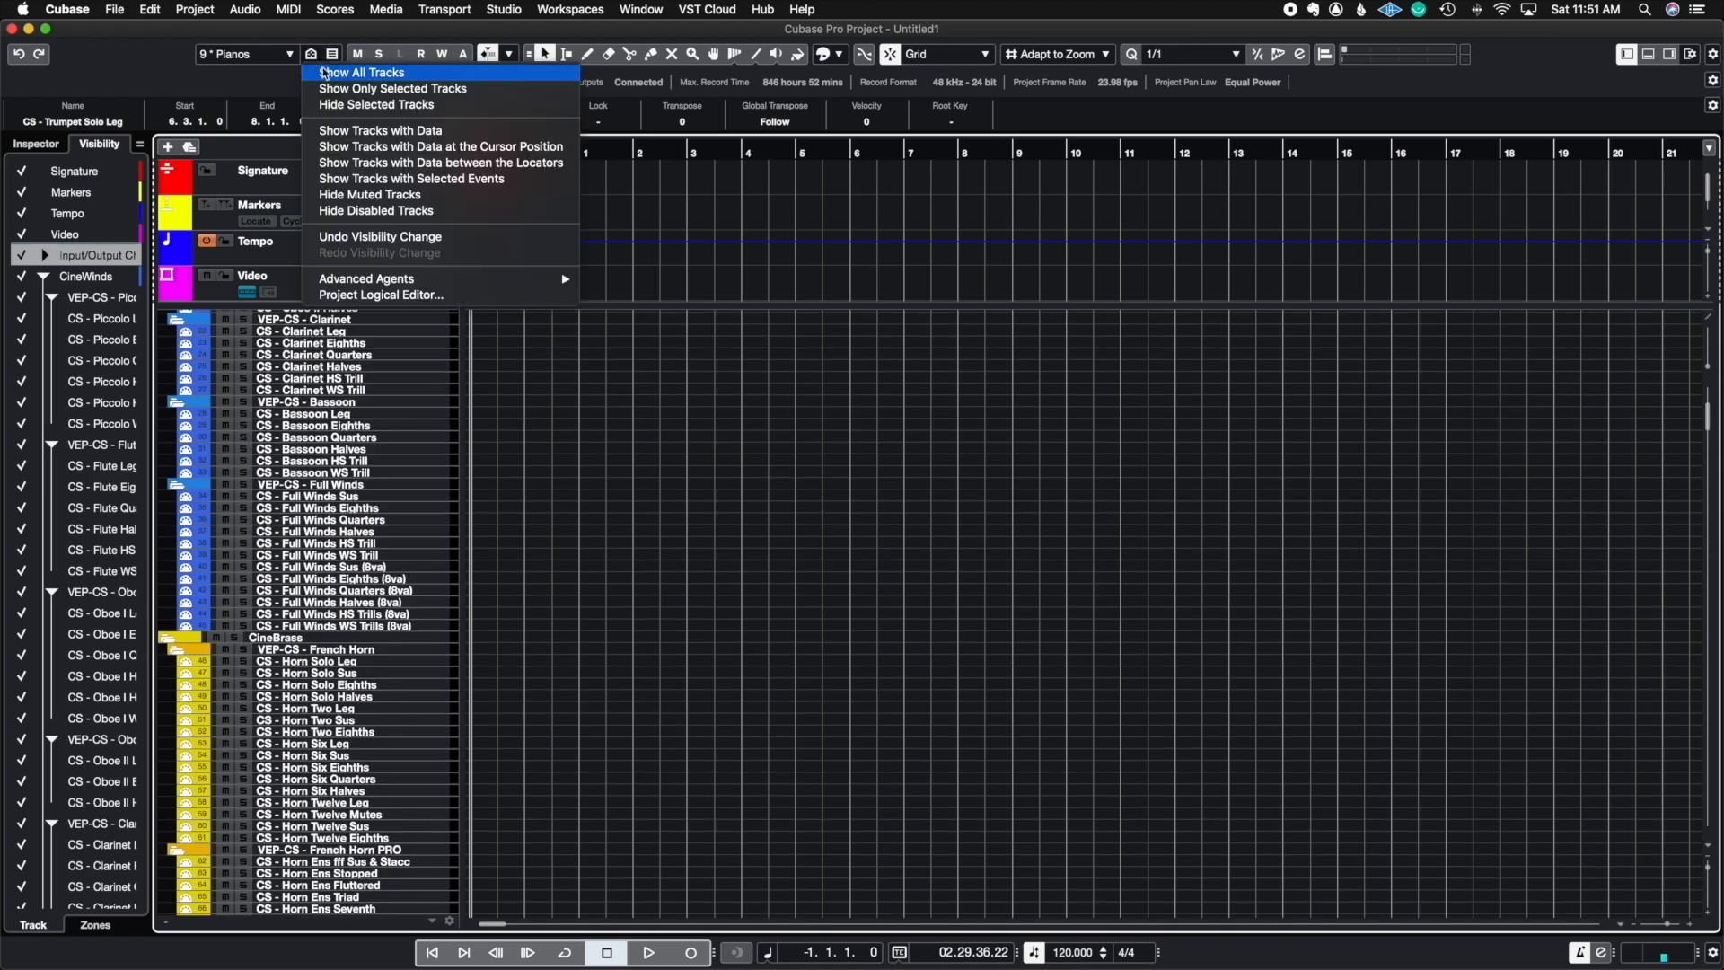
click(418, 135)
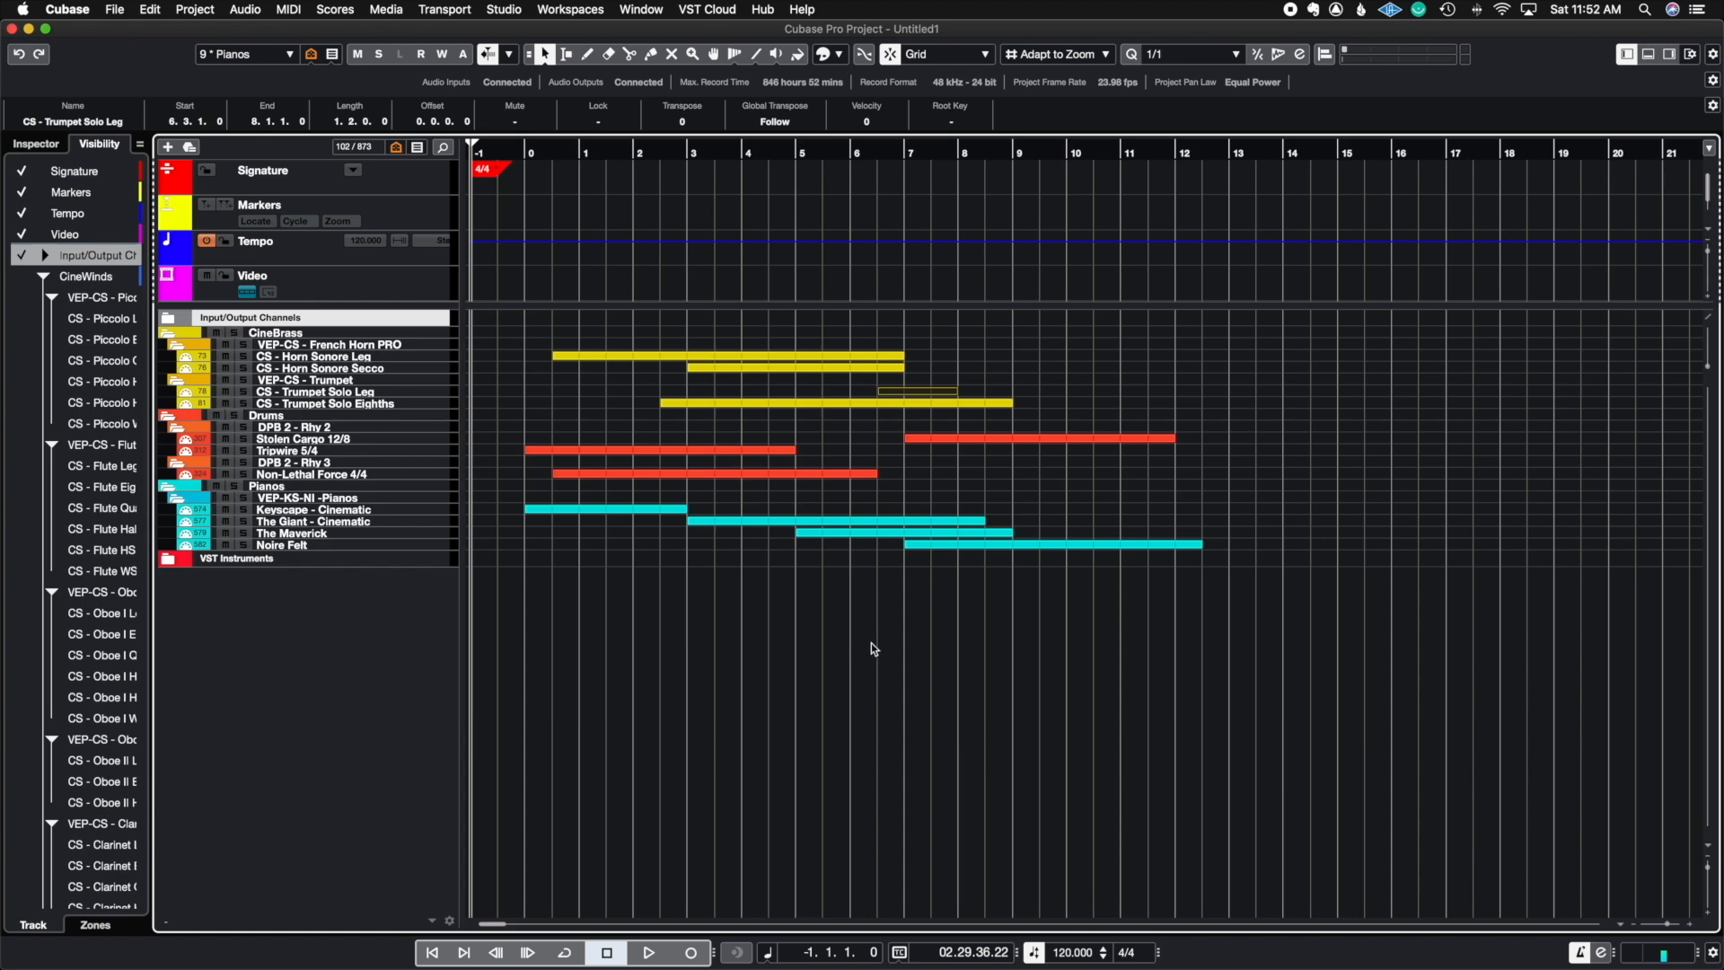
Place the project cursor at bar 9 and show only the tracks with data at the cursor position
click(1013, 151)
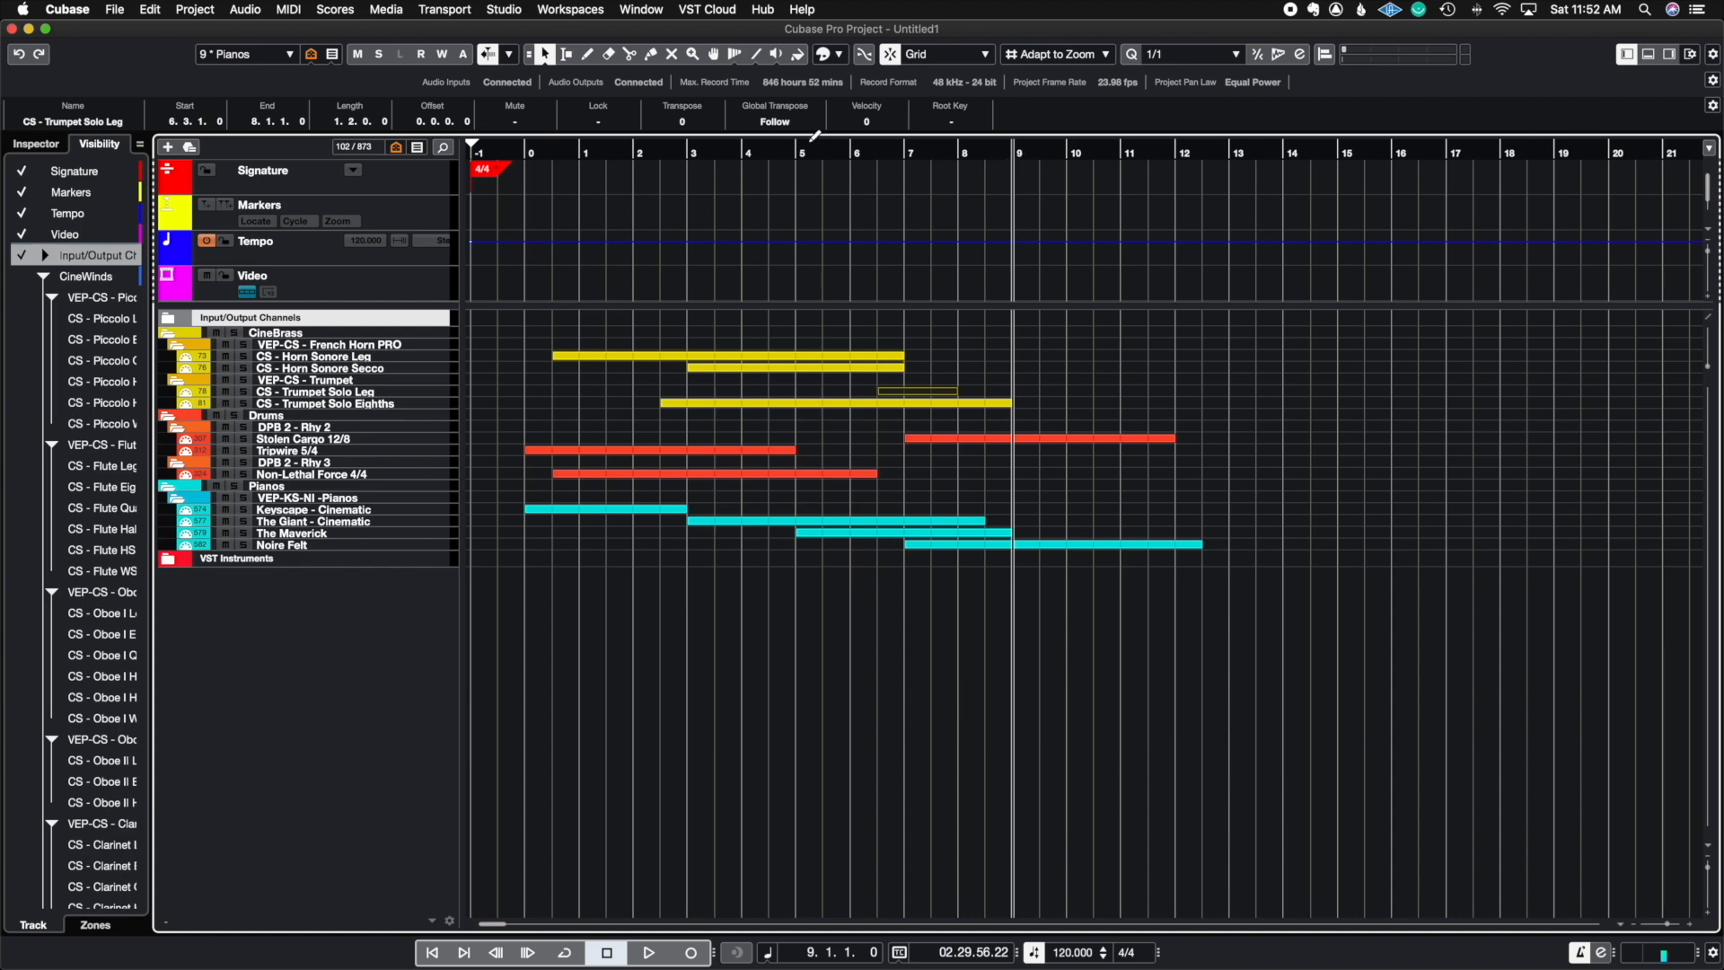
click(310, 54)
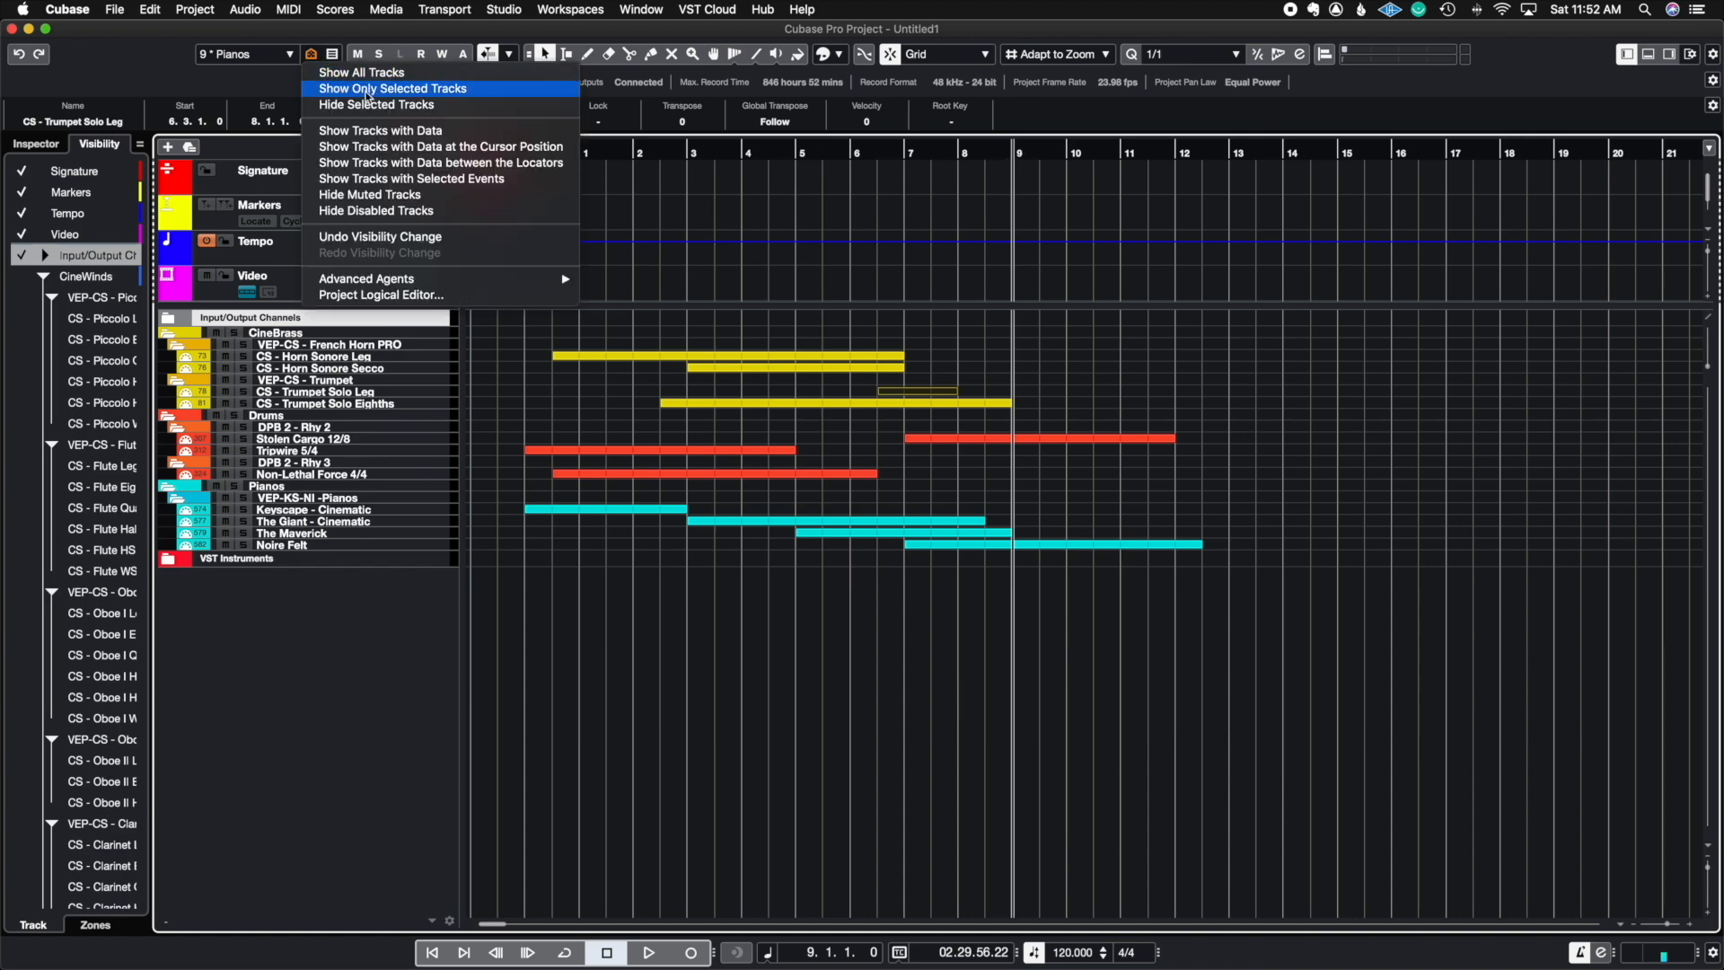
click(468, 153)
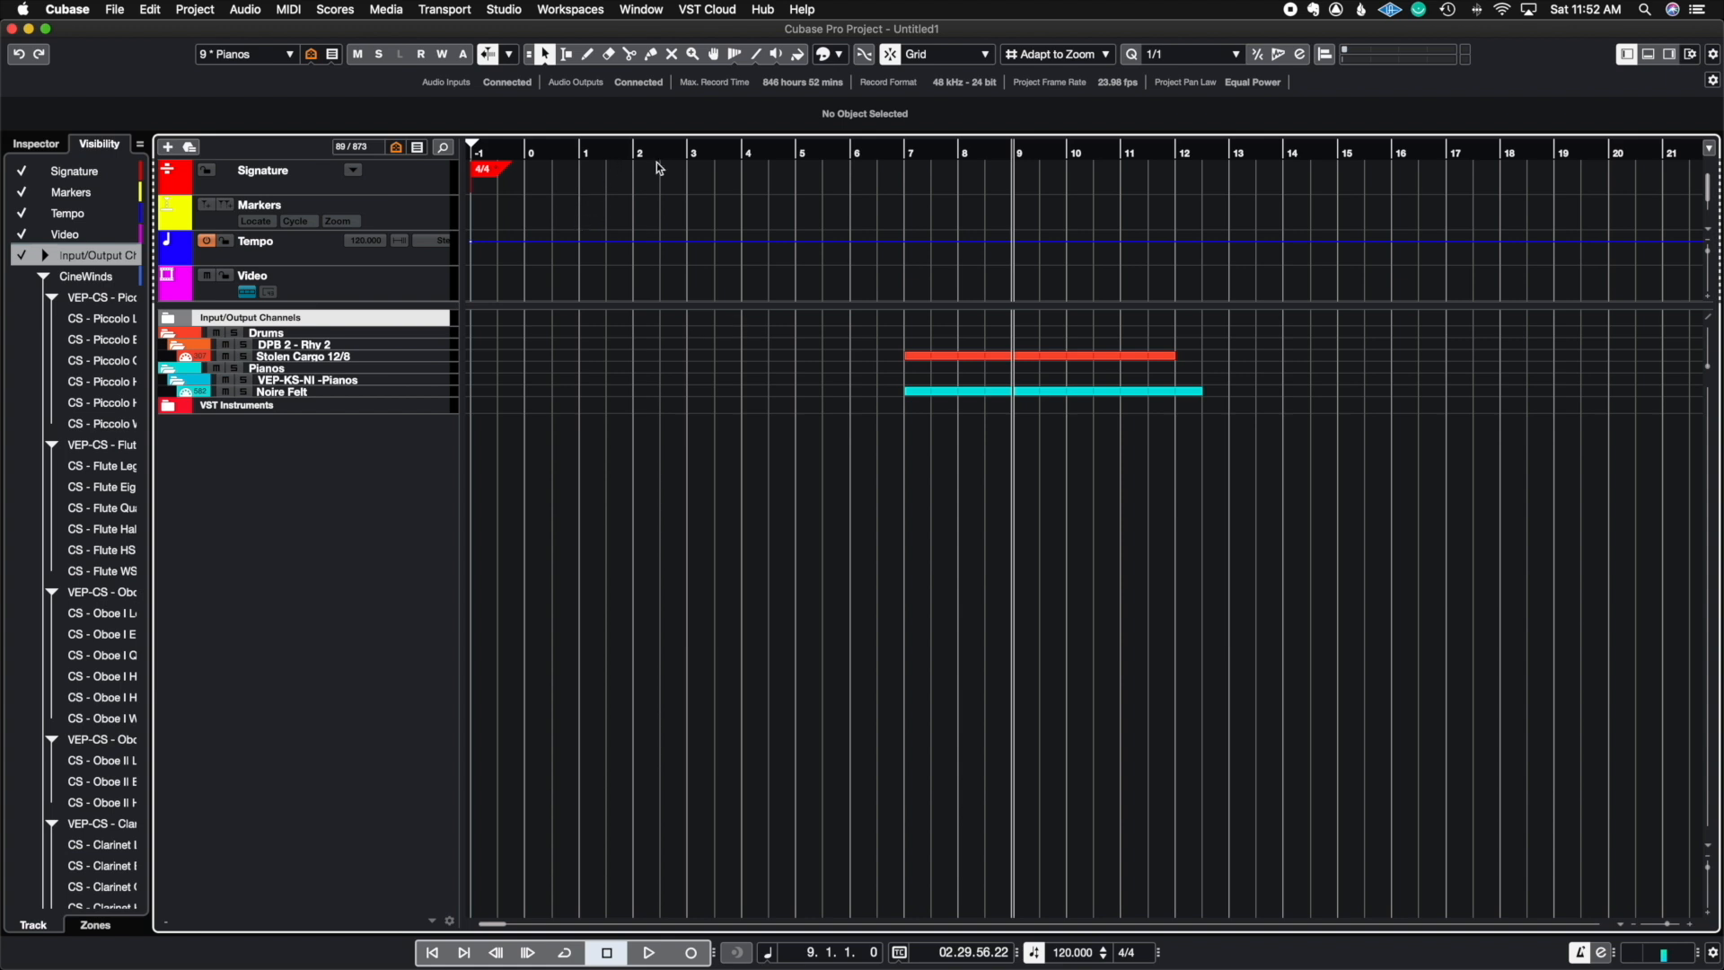
Set the locator range from bar 1 to bar 8 and move the project cursor to bar 4
mouse_move(472, 142)
mouse_down()
mouse_move(1074, 188)
mouse_move(931, 186)
mouse_move(957, 174)
mouse_up()
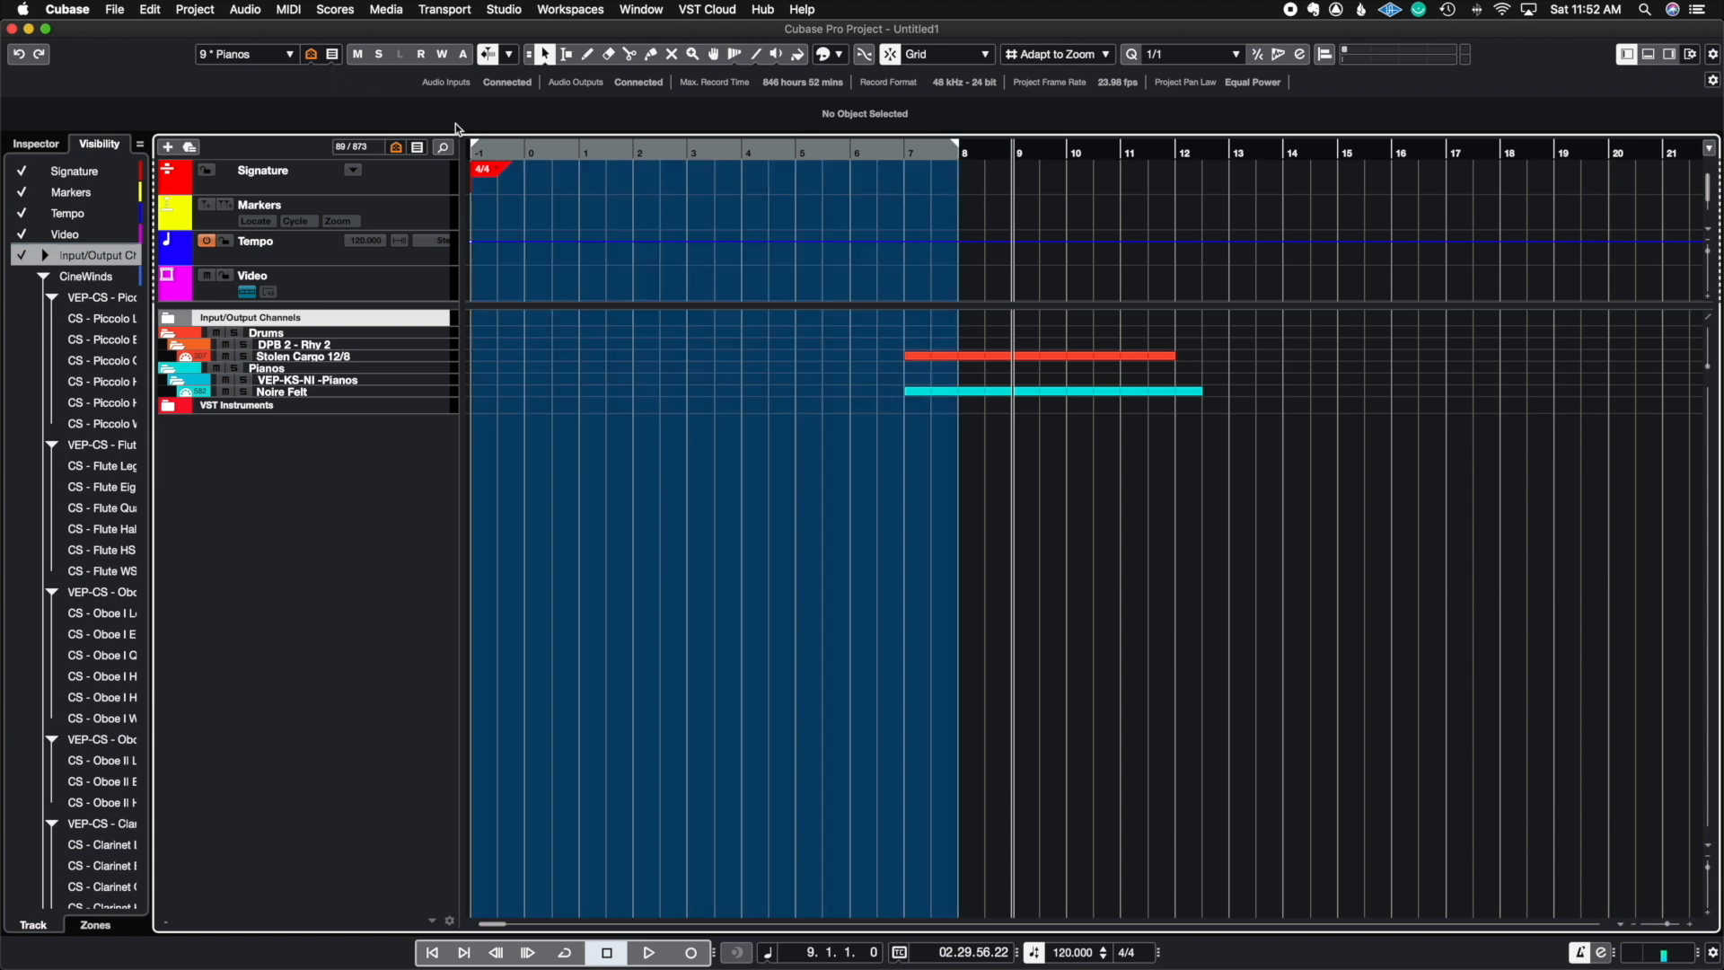
click(478, 143)
key(space)
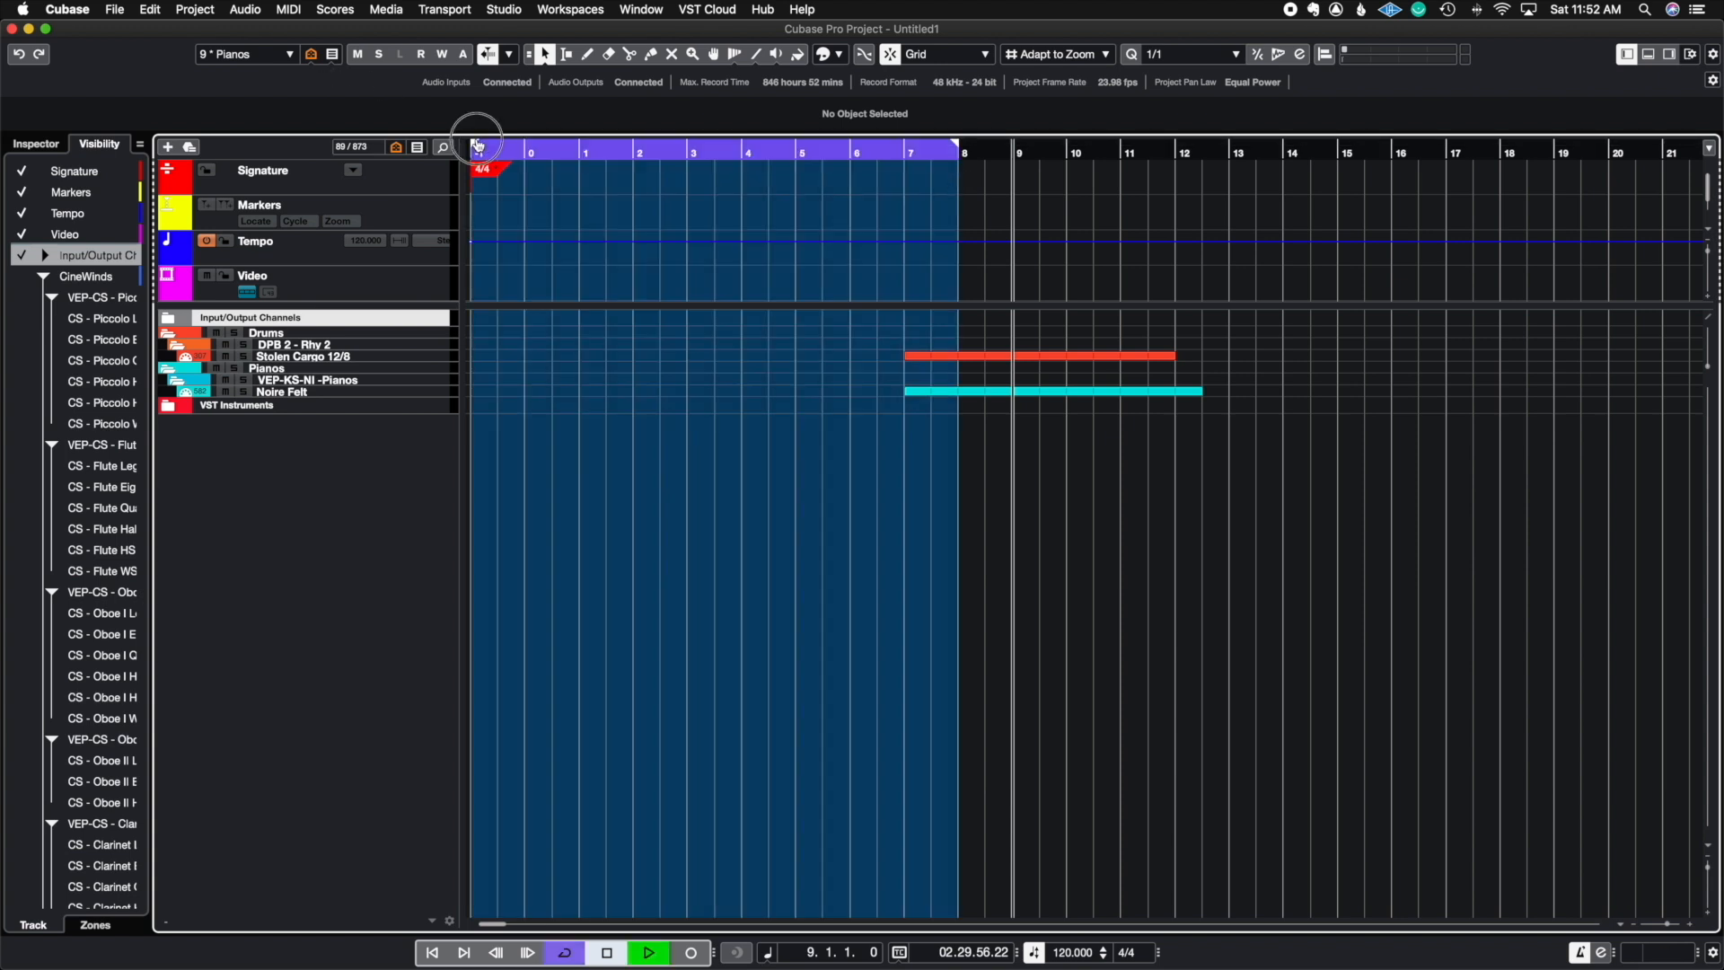
key(space)
drag(481, 143, 605, 154)
click(740, 153)
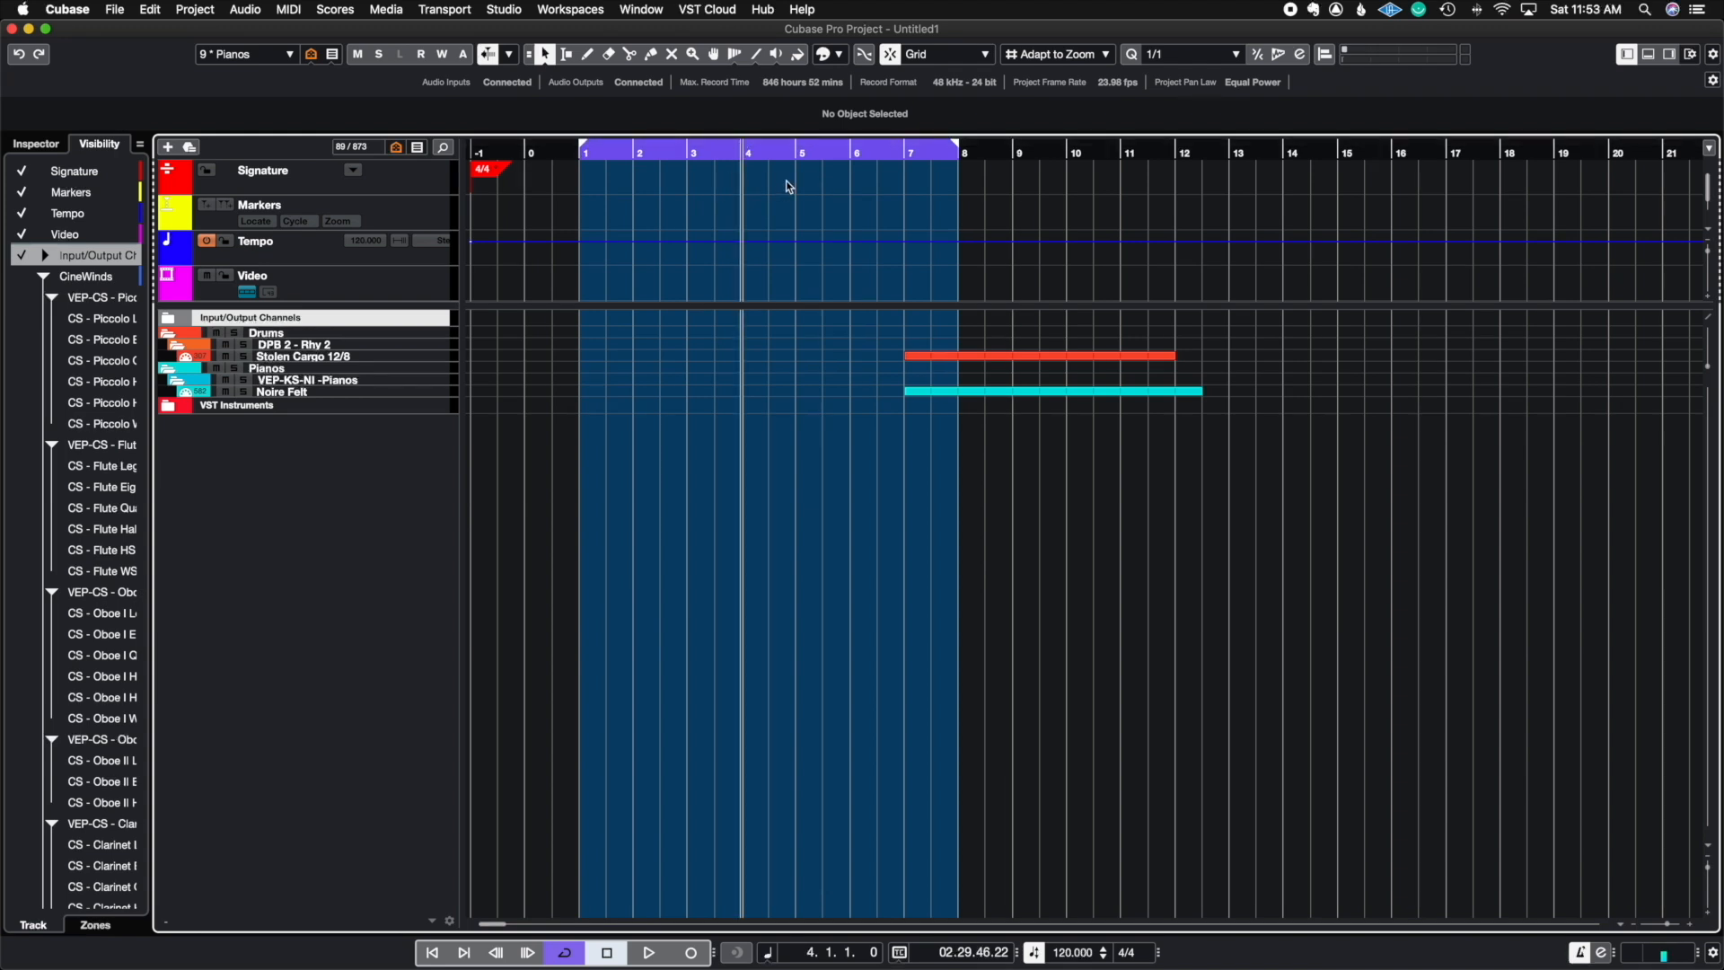
Toggle cycle mode on and off a few times, leaving it switched off
click(766, 148)
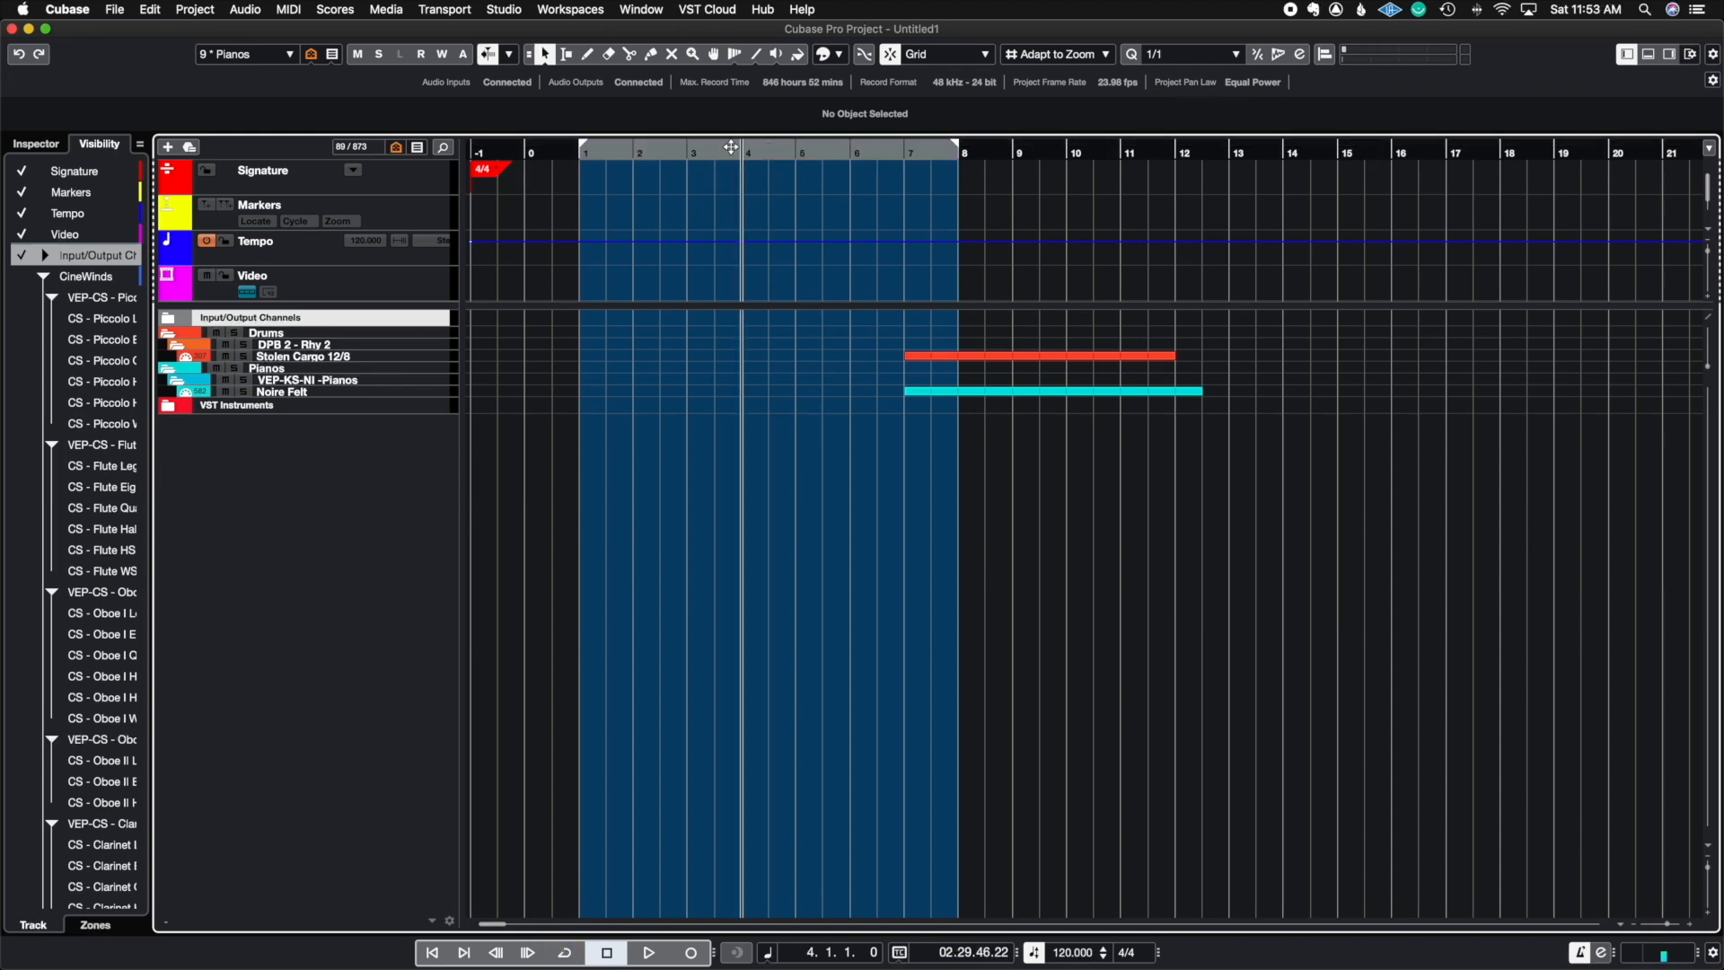
click(658, 153)
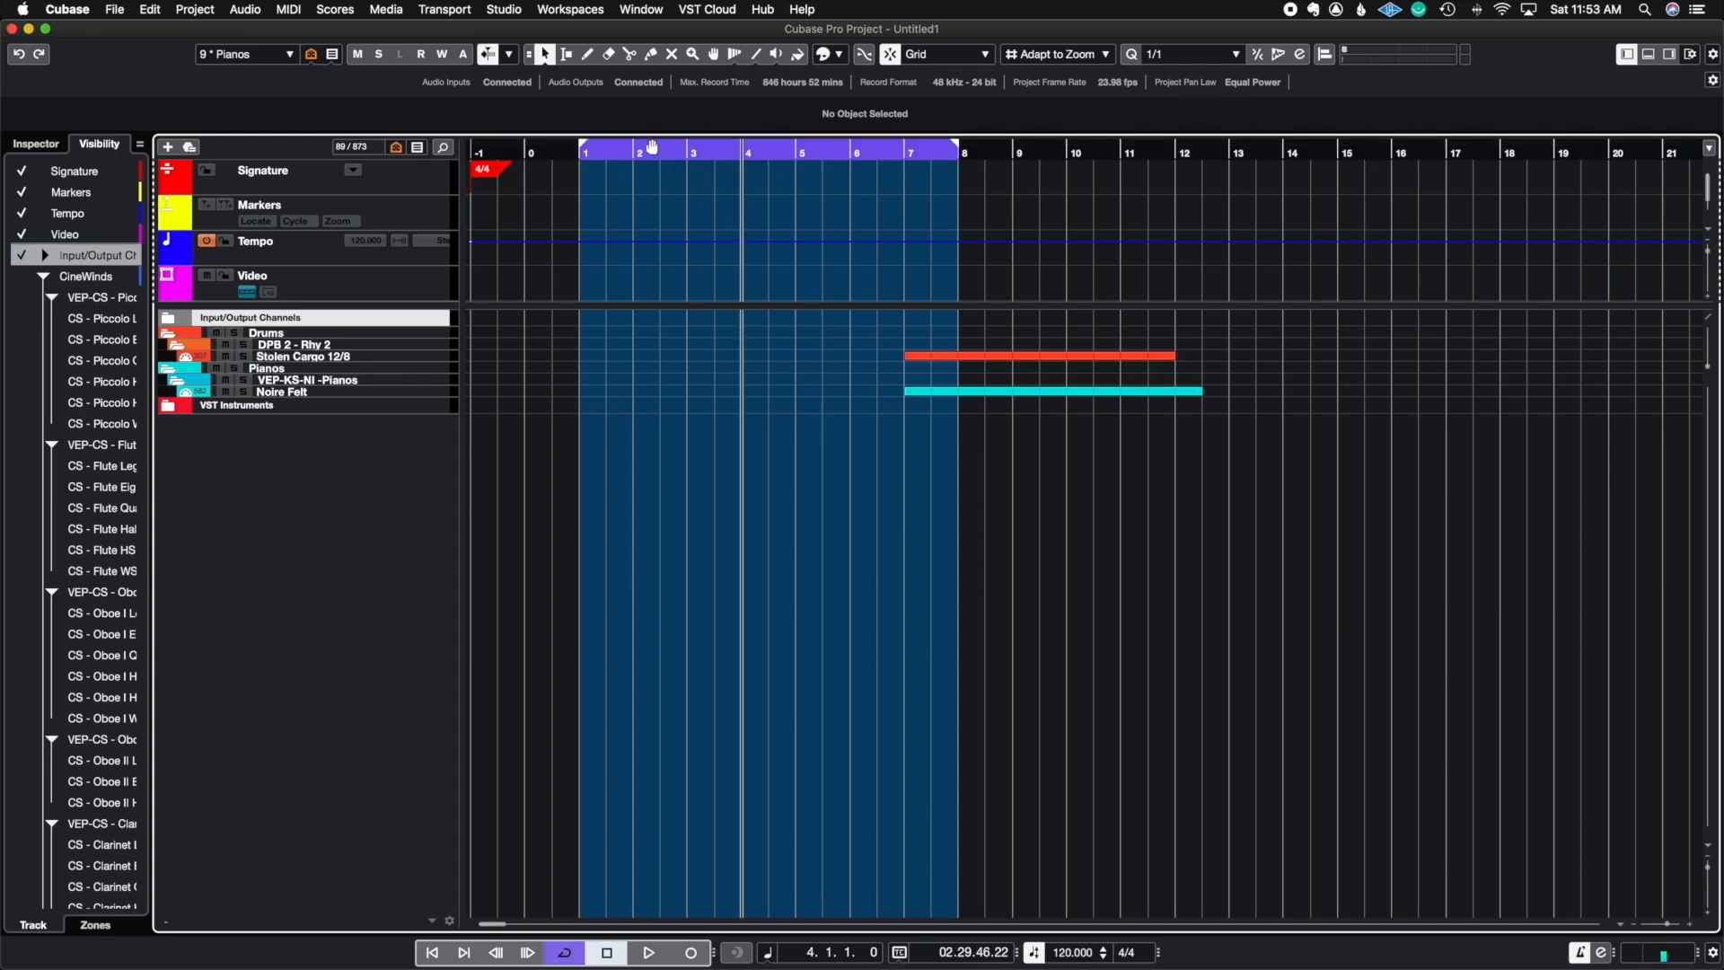
click(657, 151)
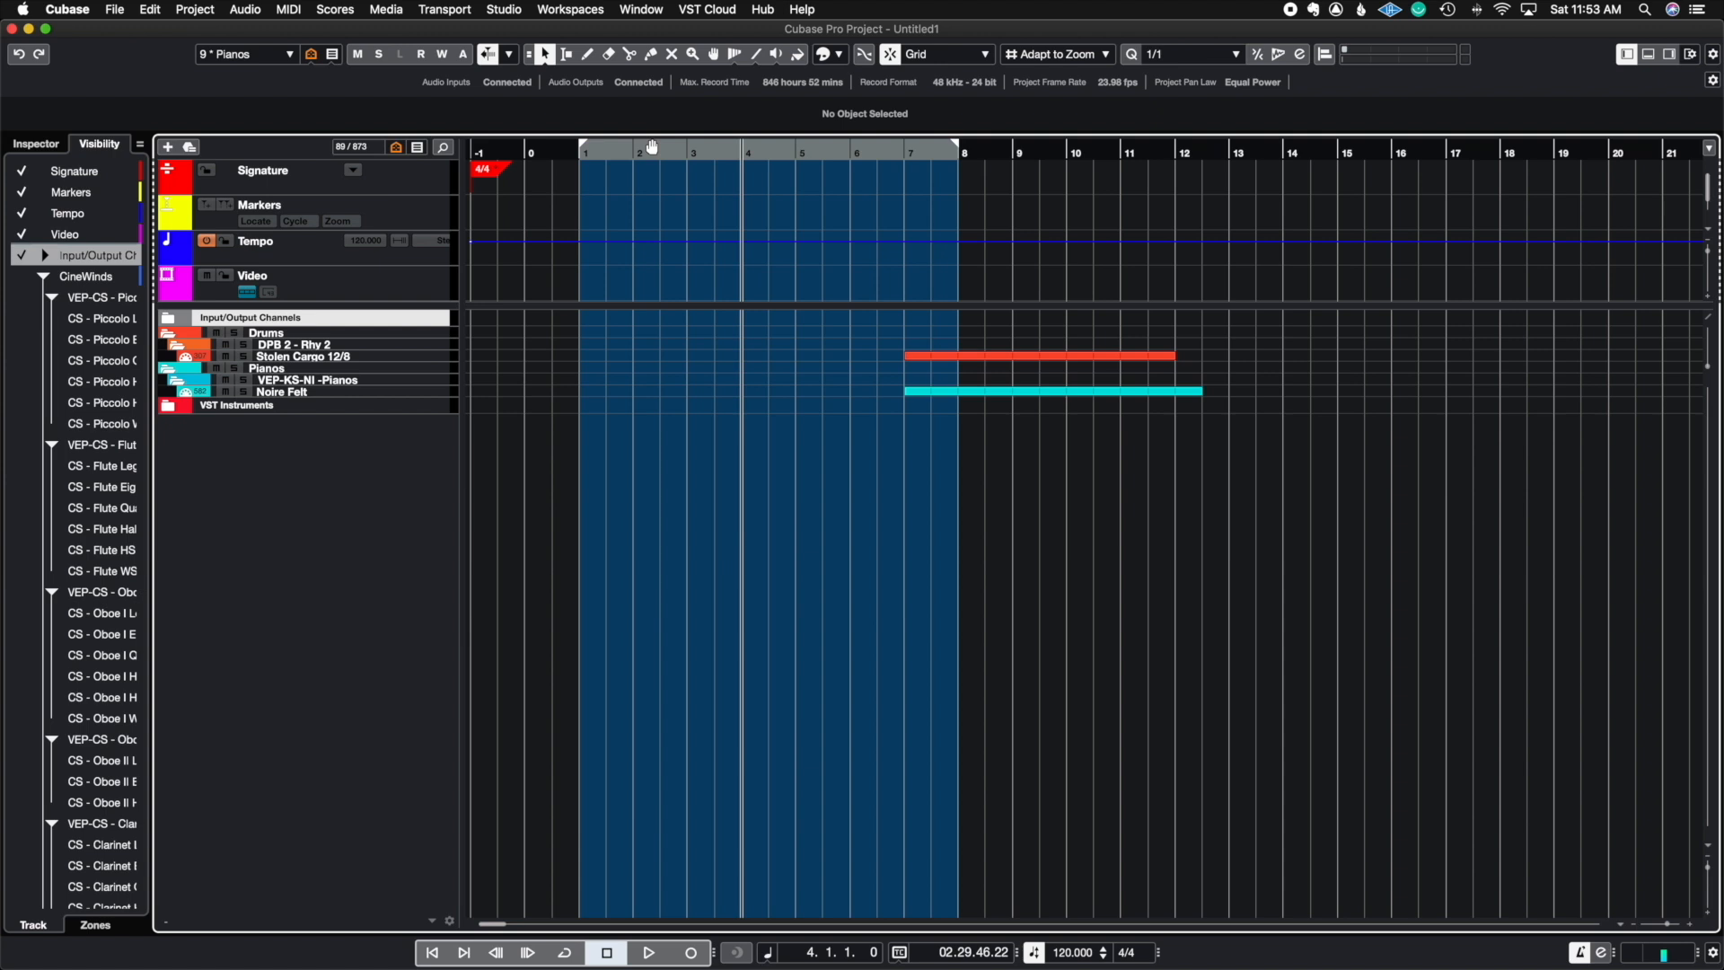
click(559, 956)
click(559, 956)
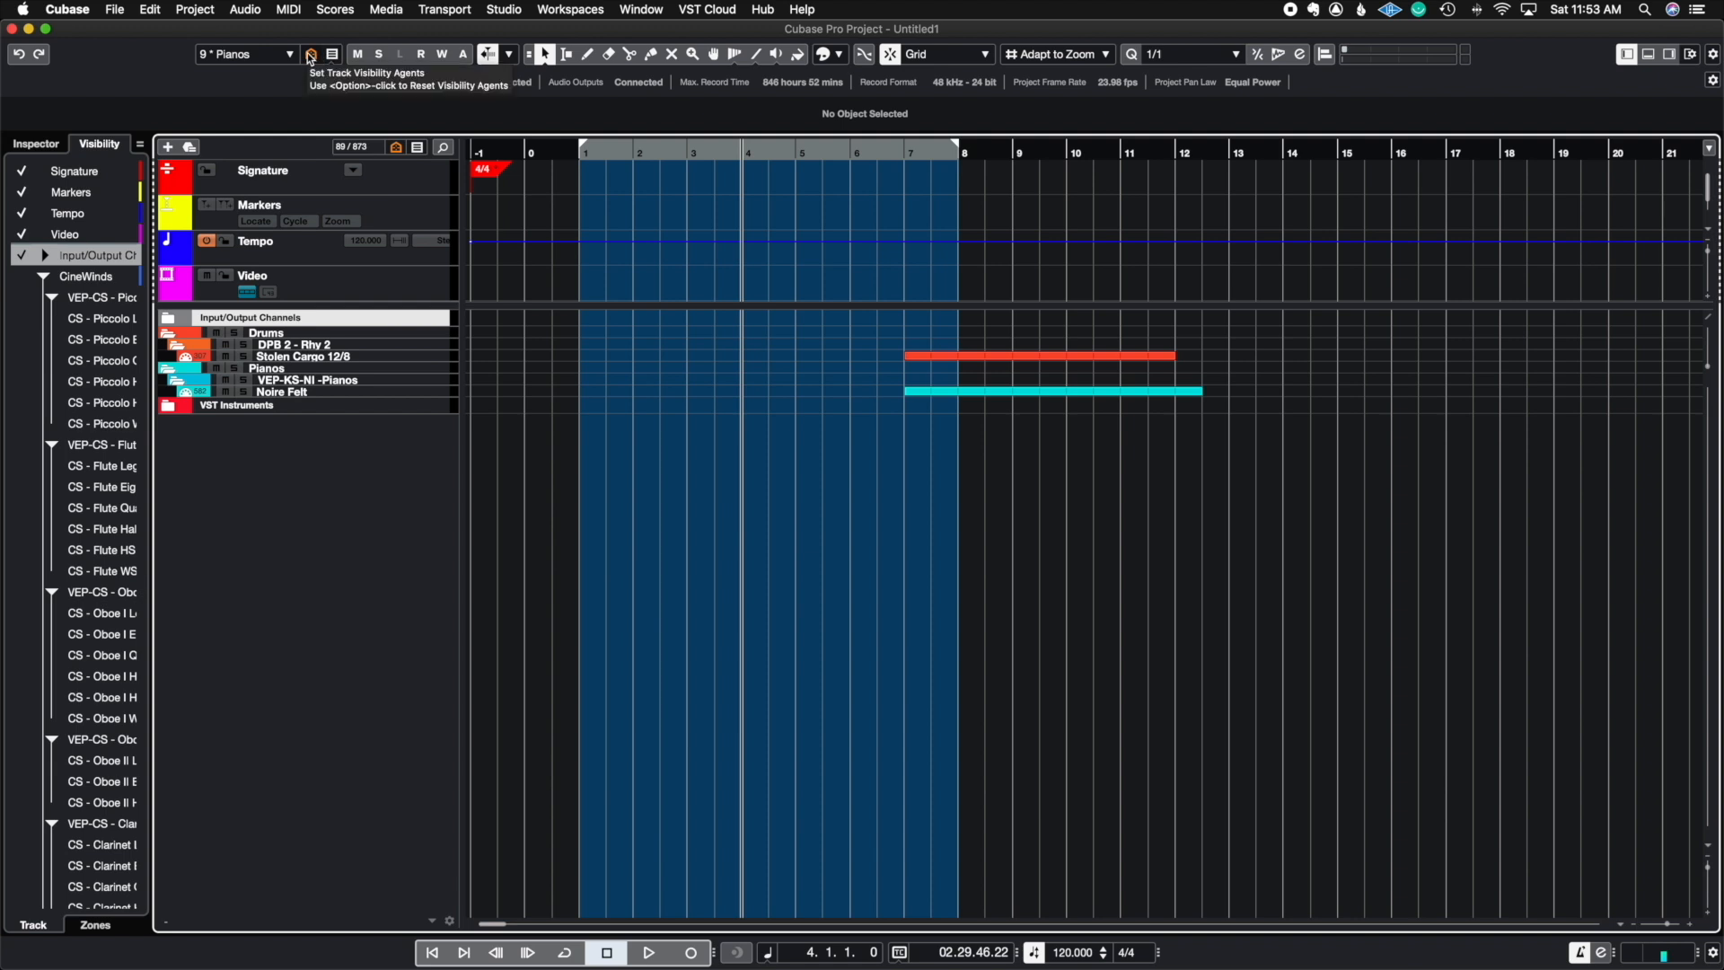
Show only tracks with data between the locators, first for bars 1 to 8 and again with the right locator moved to bar 7
click(310, 56)
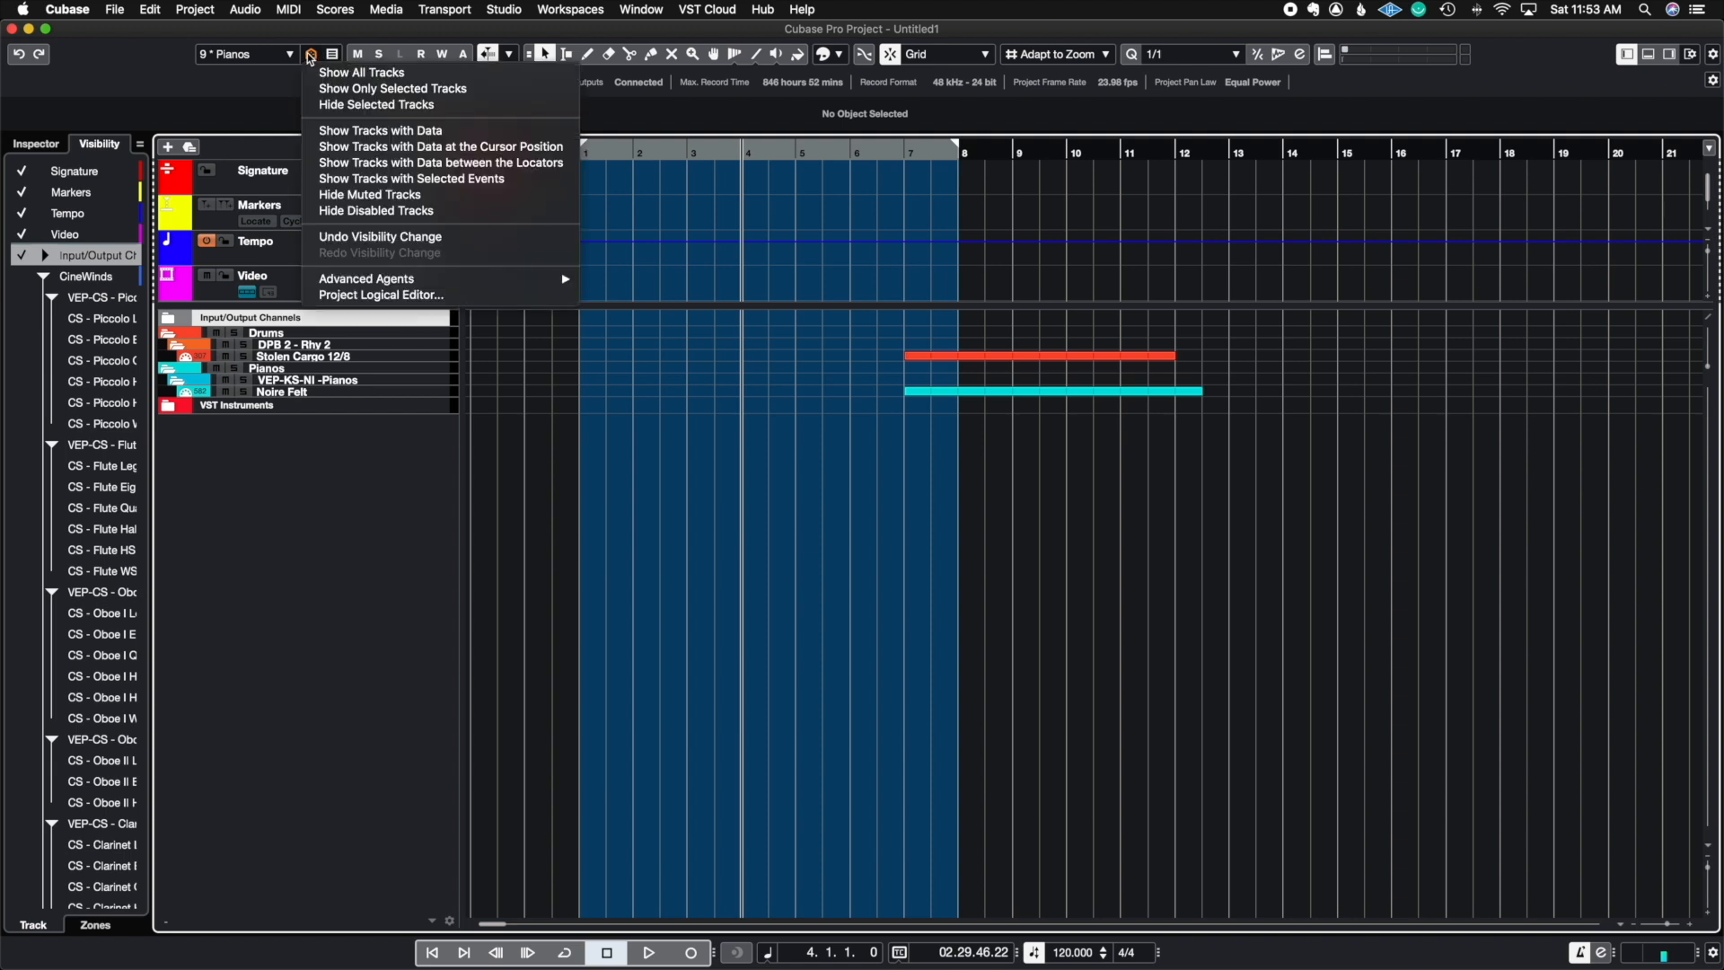
click(429, 165)
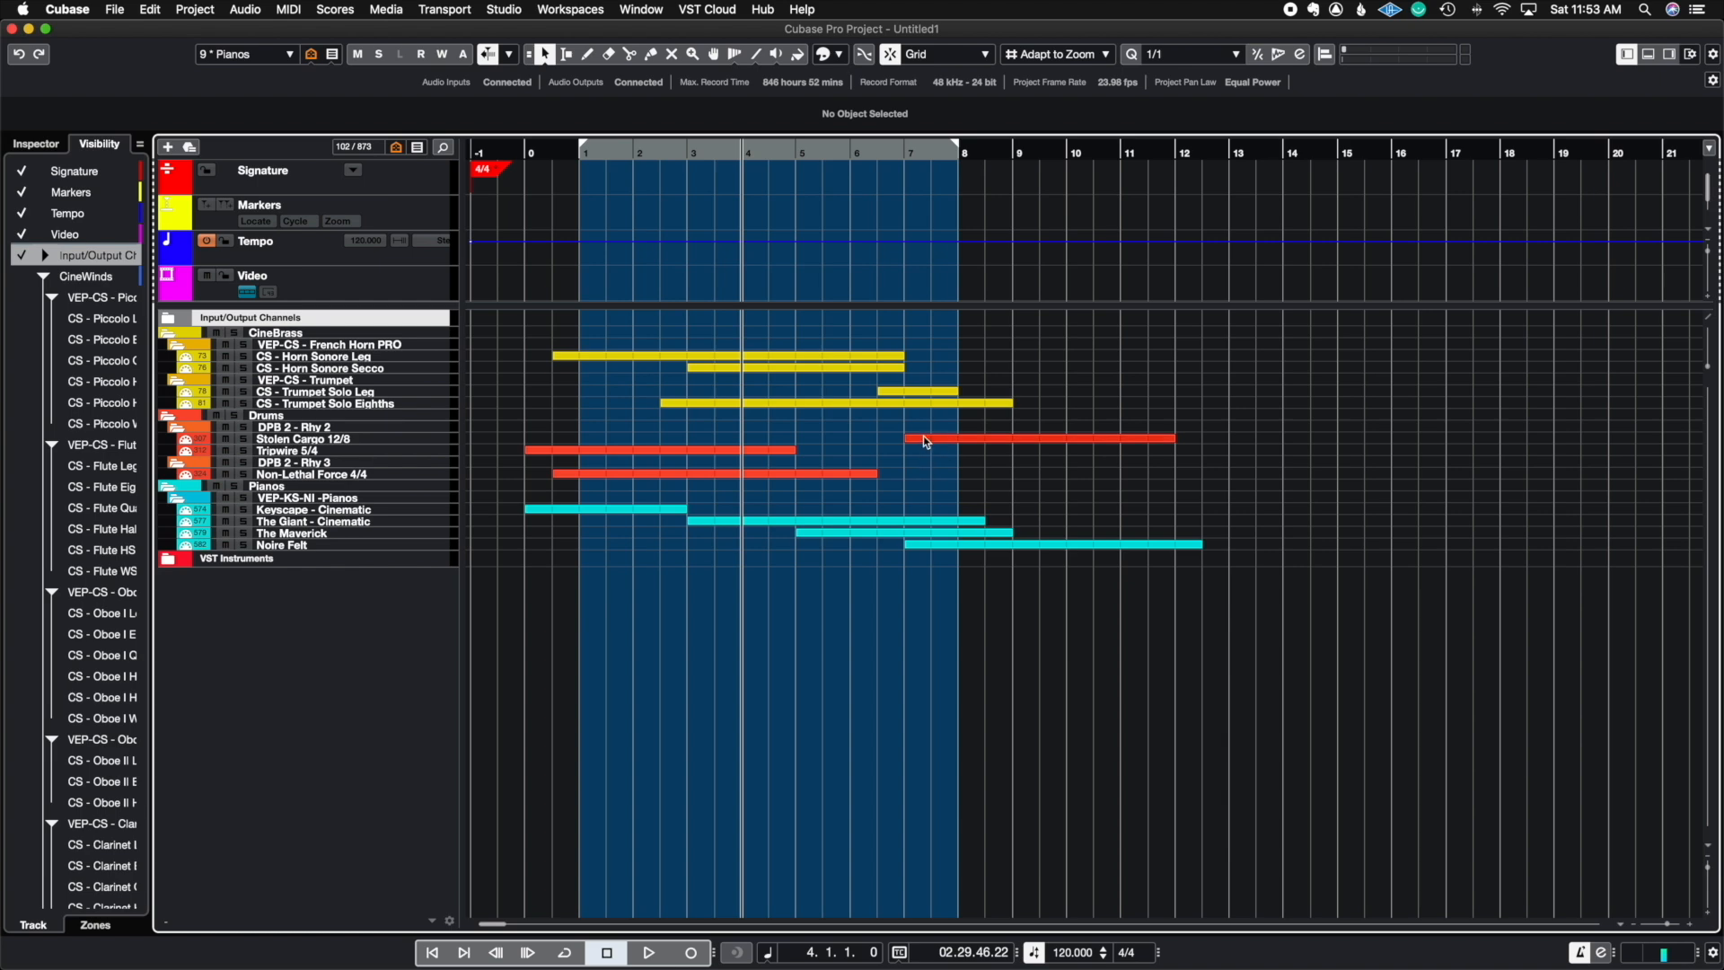
drag(956, 146, 904, 147)
click(311, 54)
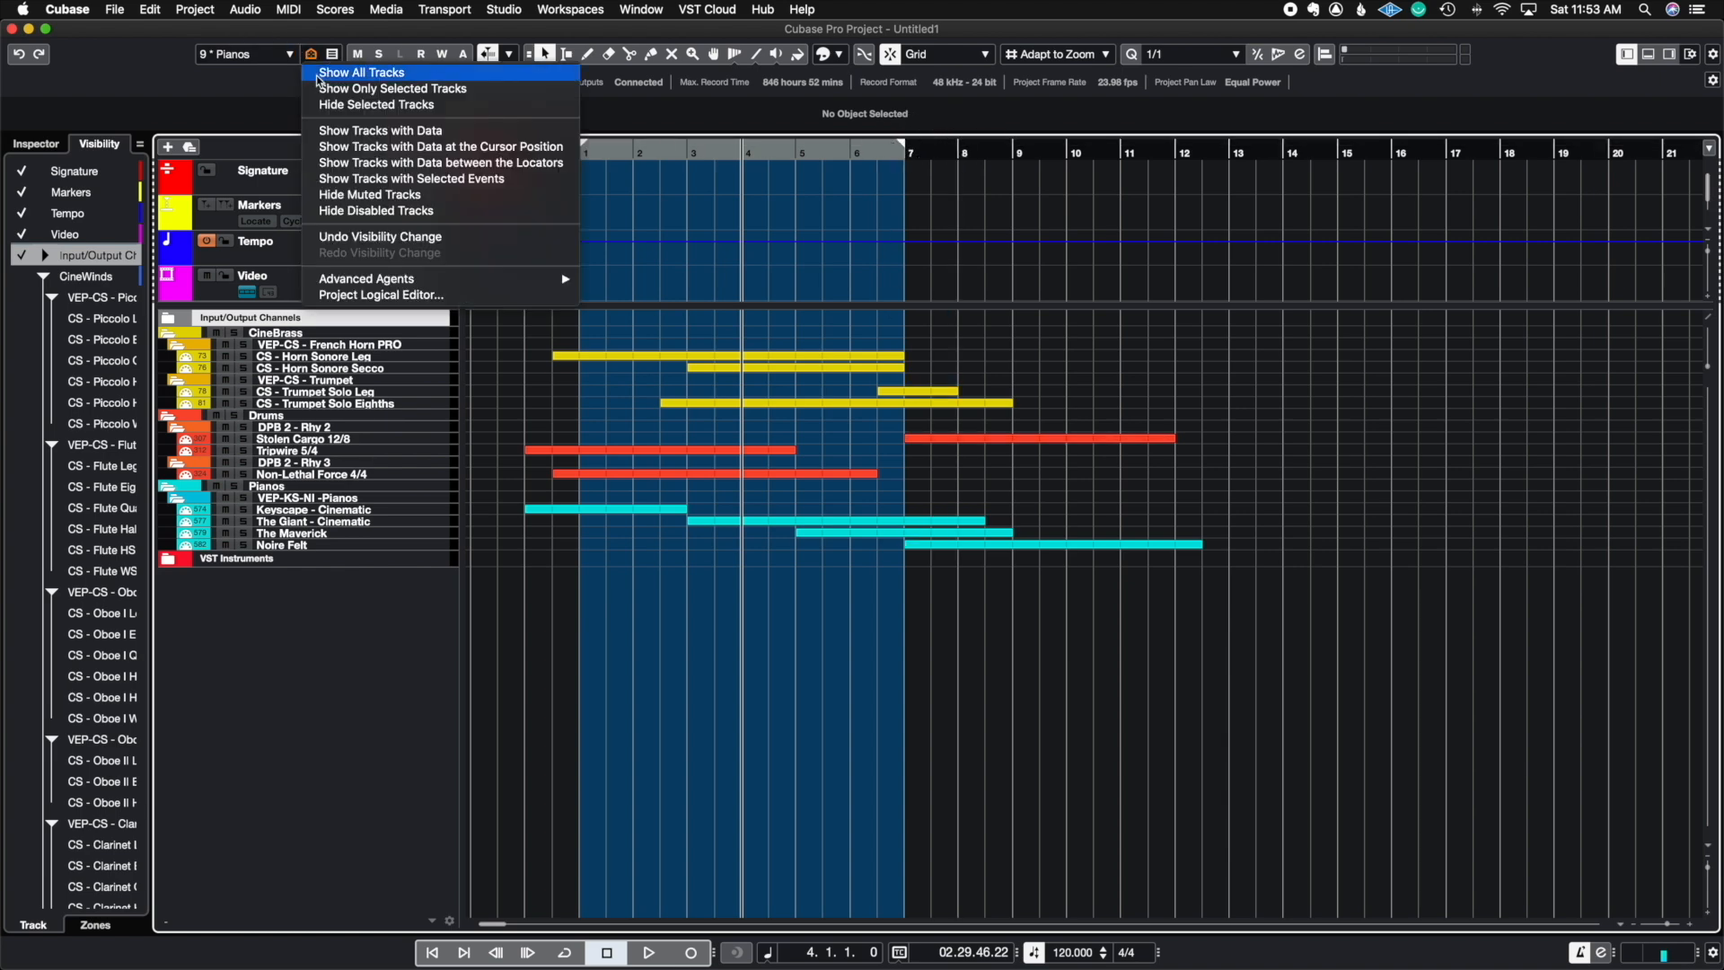
click(389, 167)
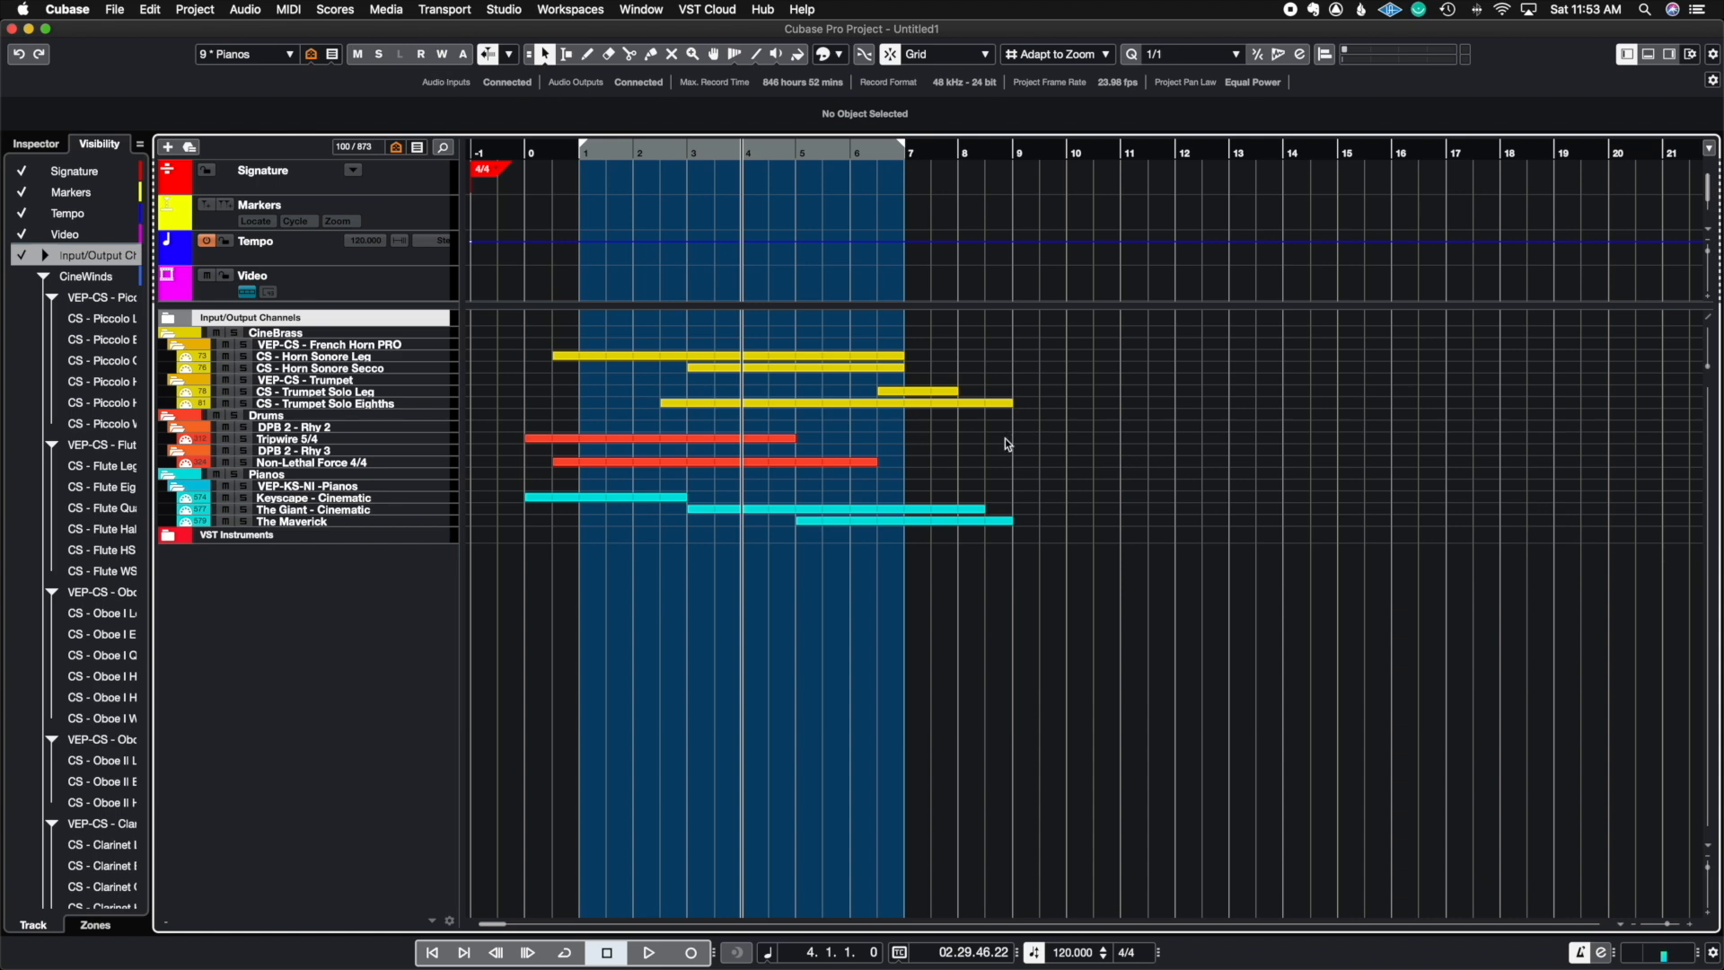
Select the Horn Sonore Leg, Trumpet Solo Eighths and The Maverick parts and show only tracks with selected events
click(882, 357)
shift+click(928, 405)
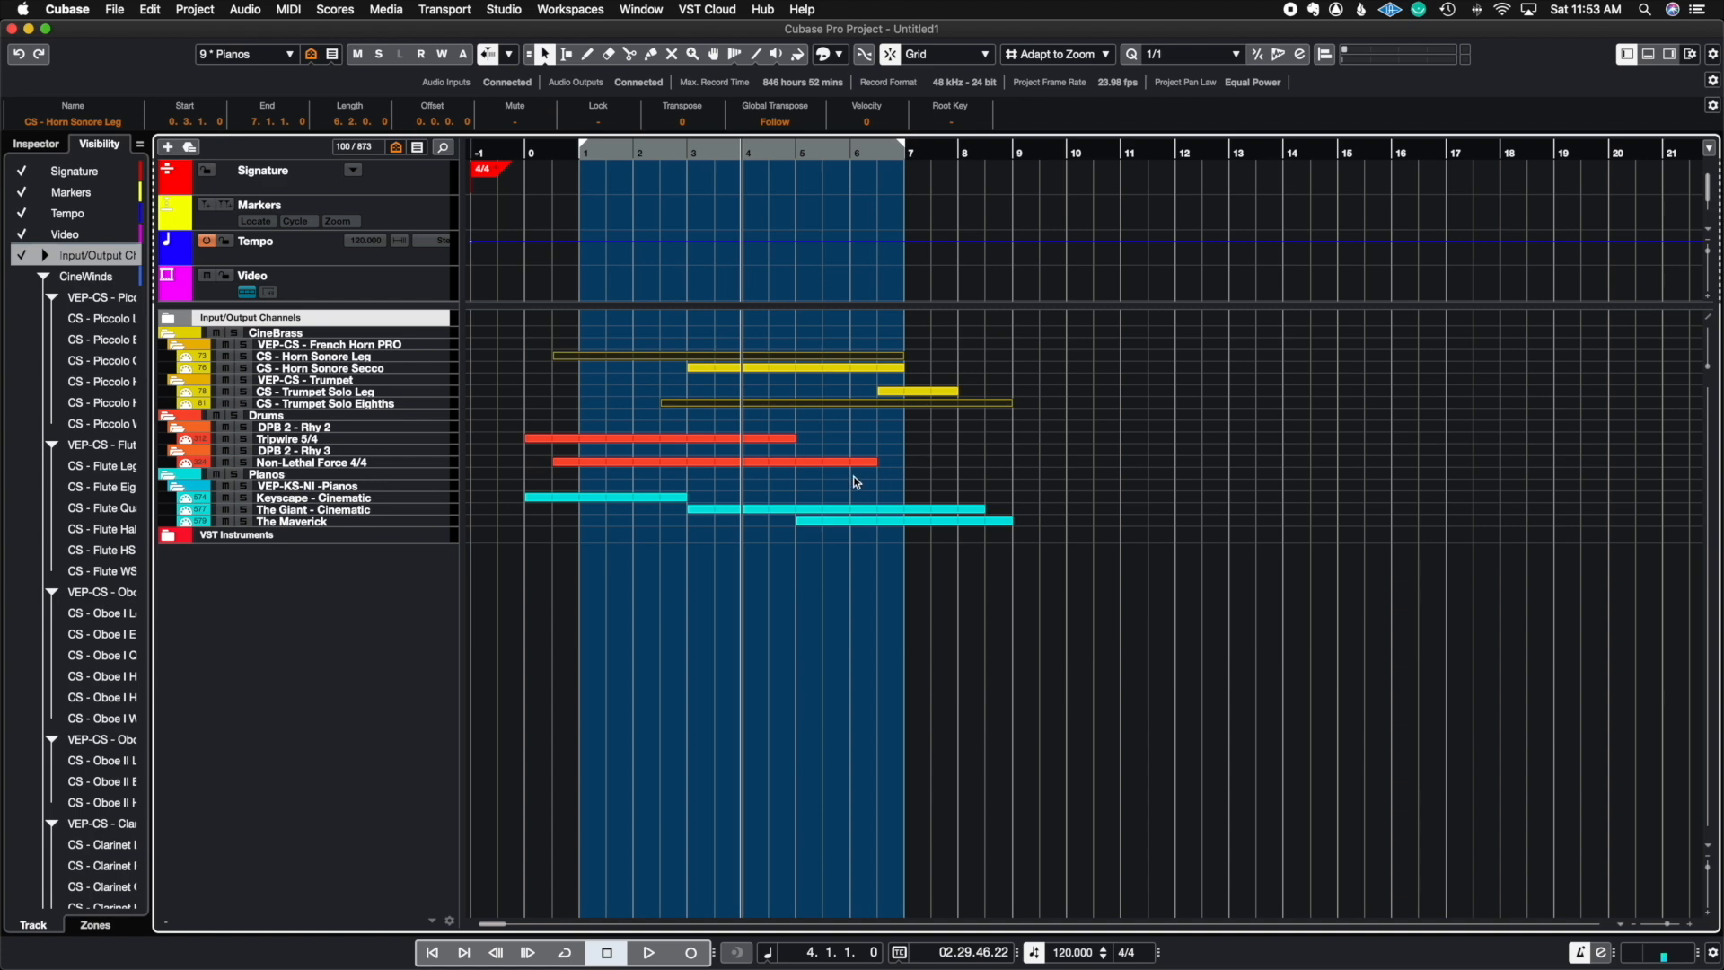
shift+click(854, 521)
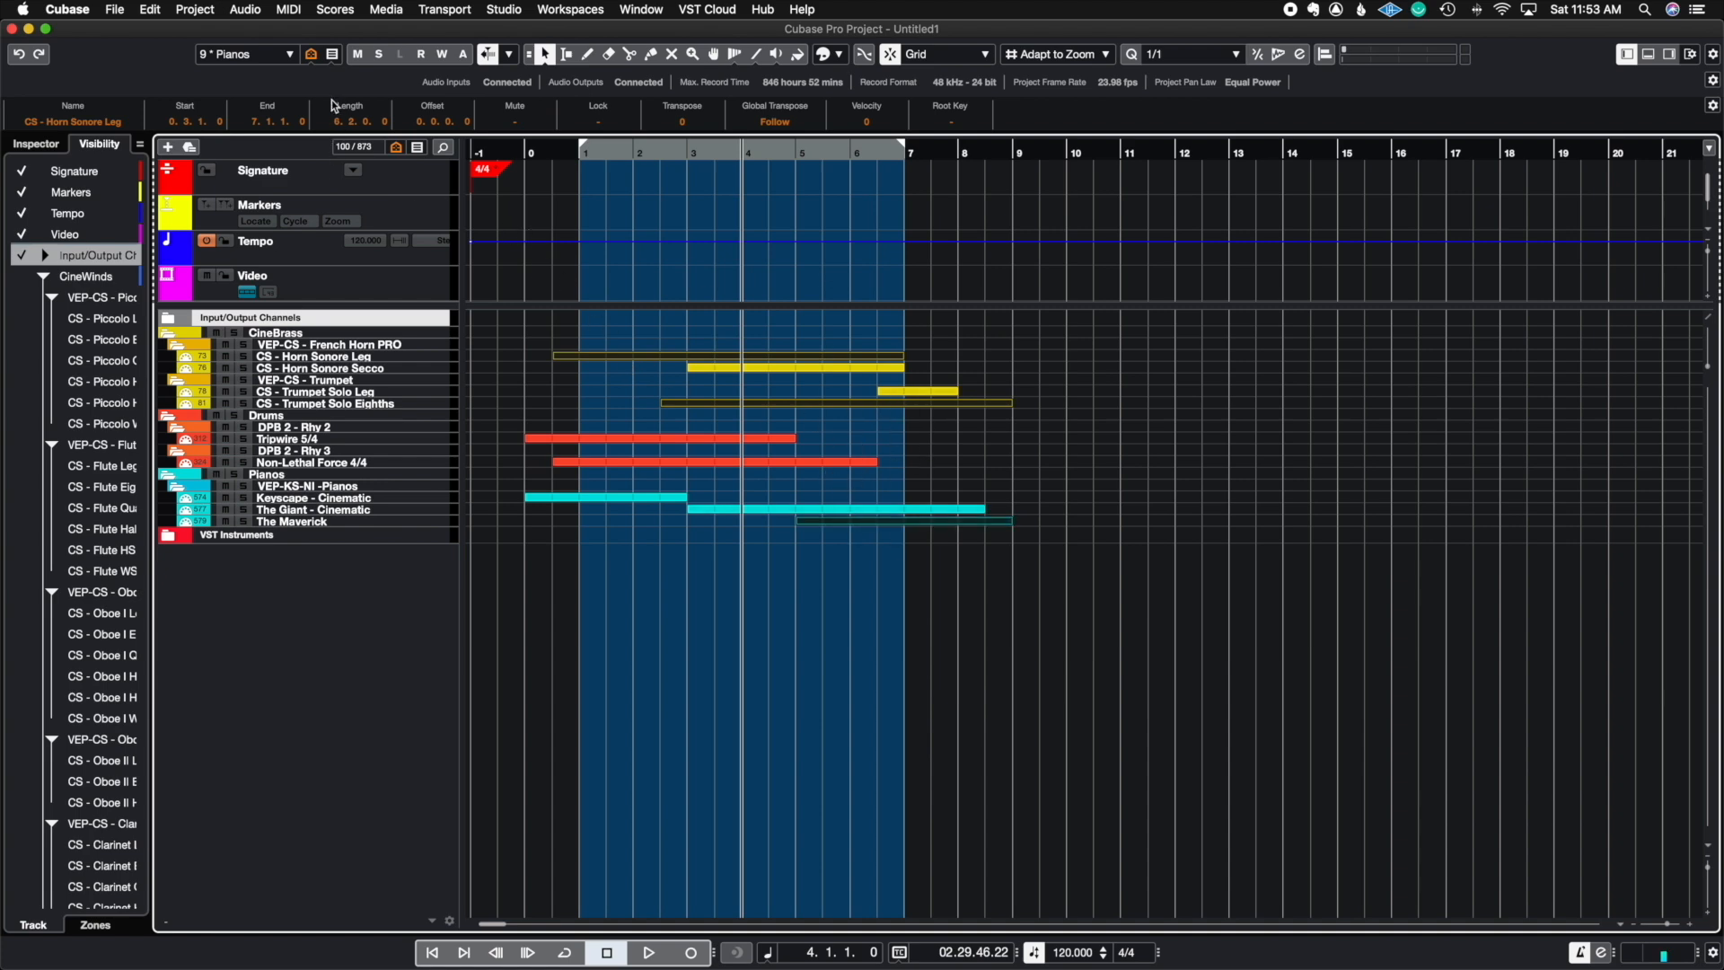
click(309, 53)
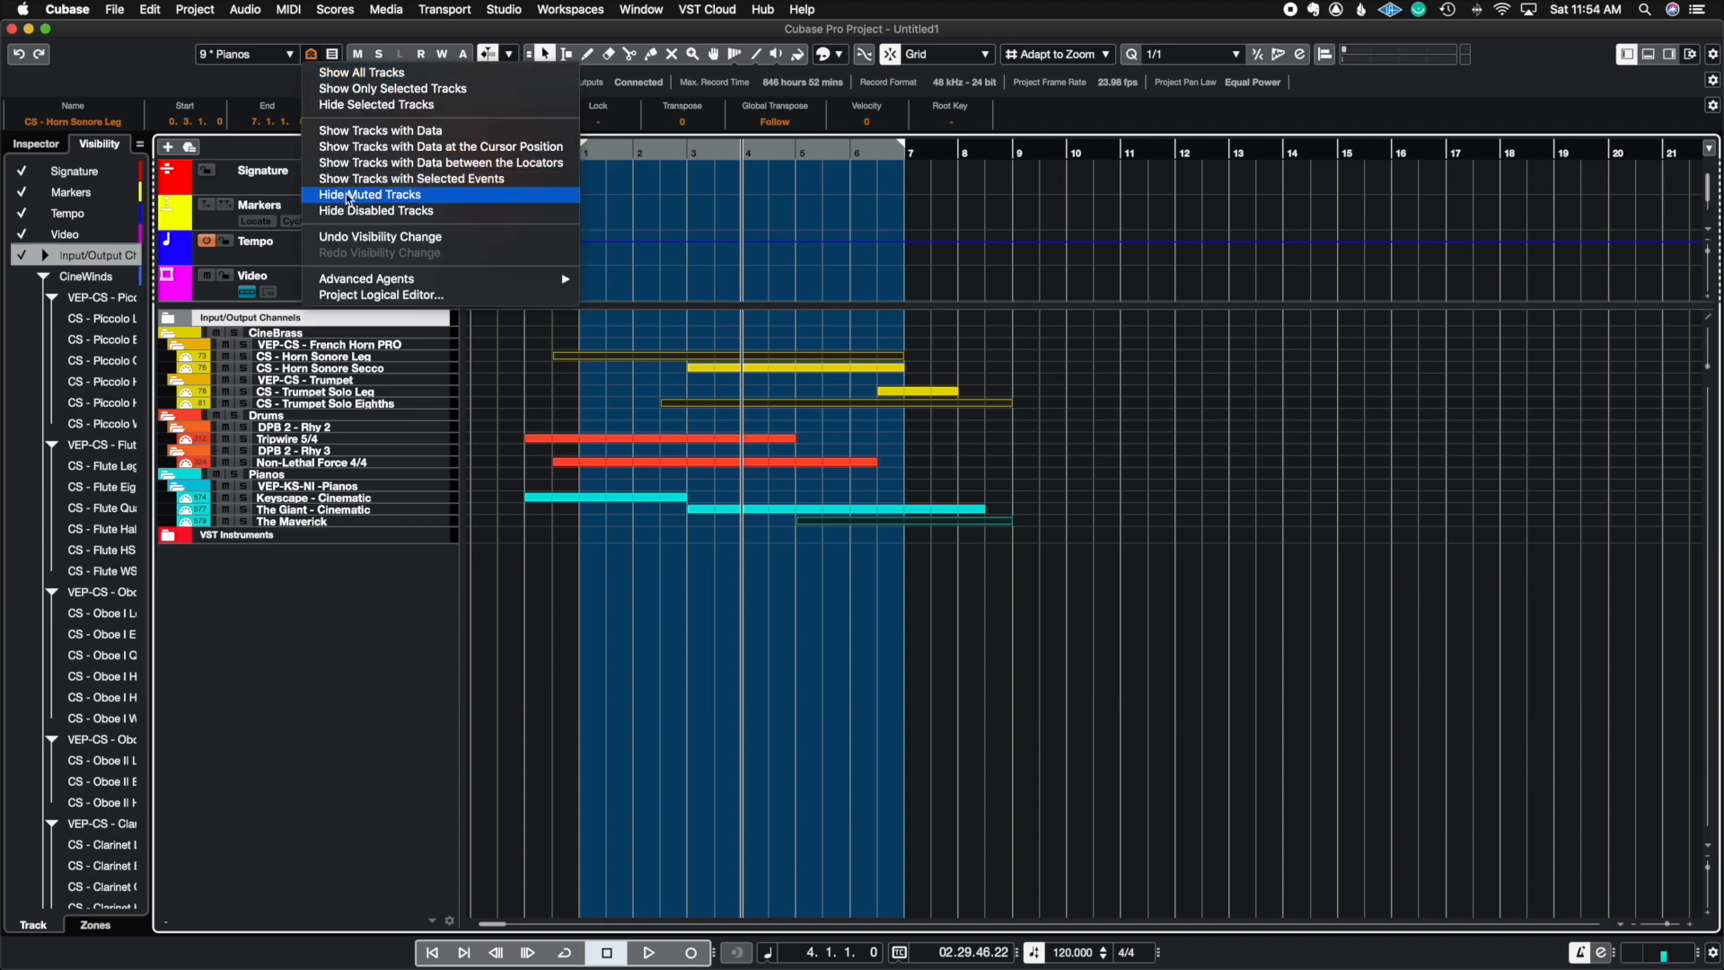
click(406, 183)
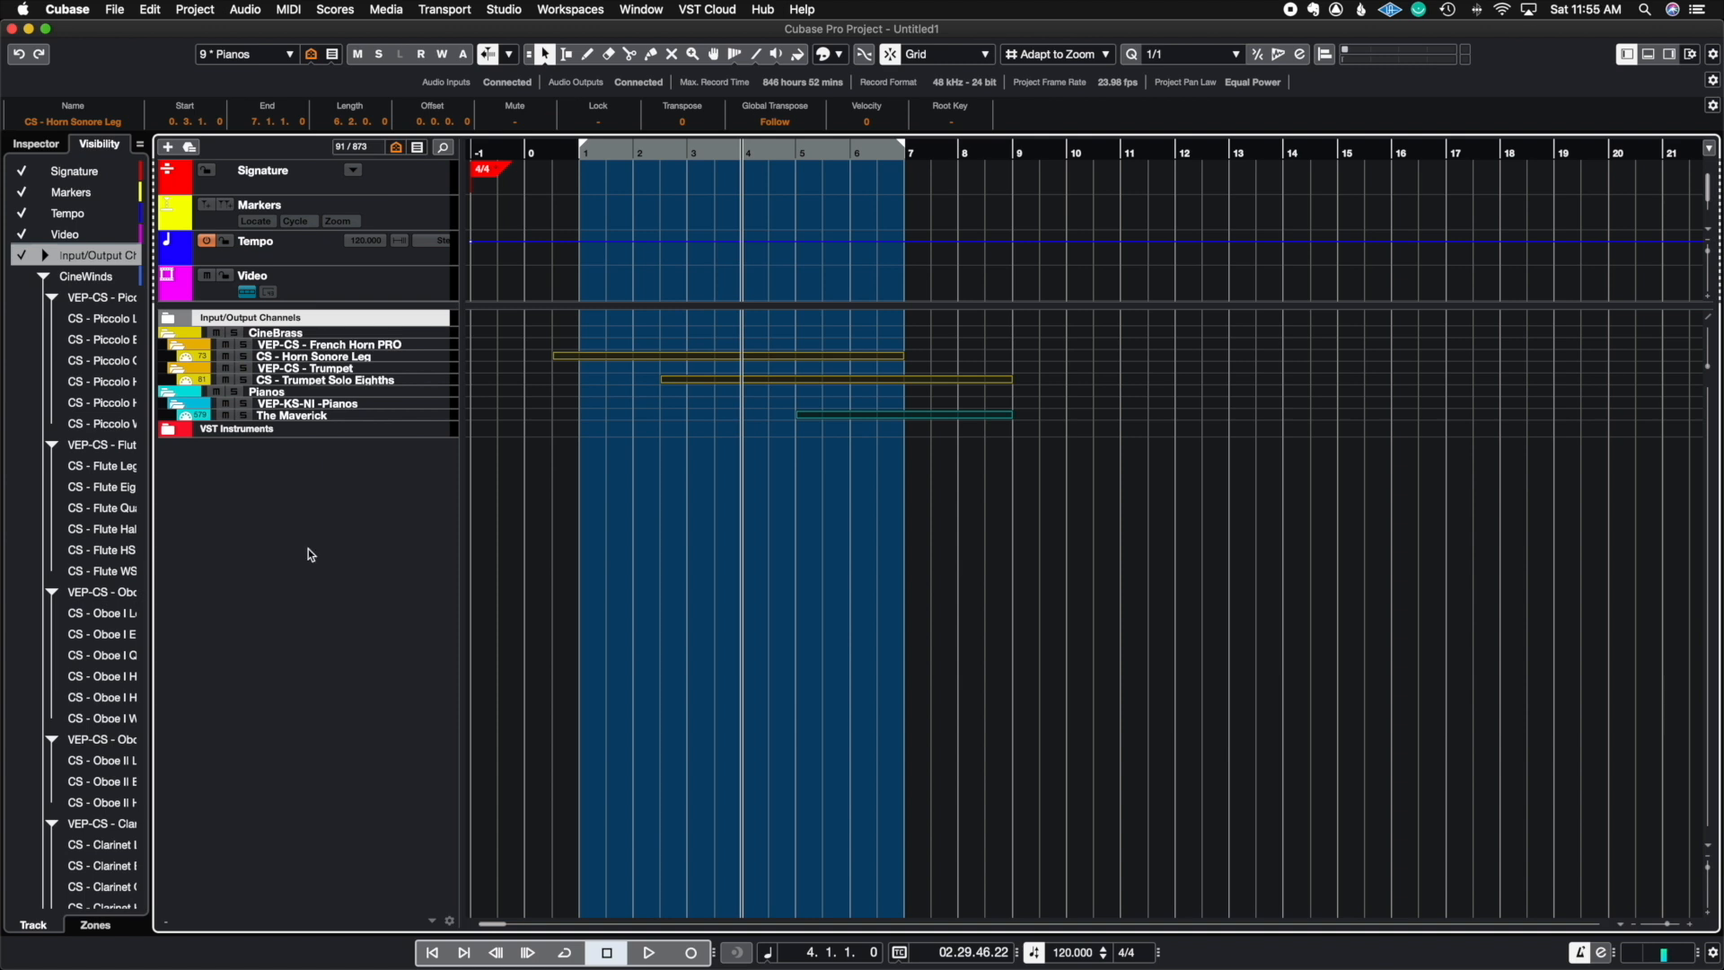
click(290, 55)
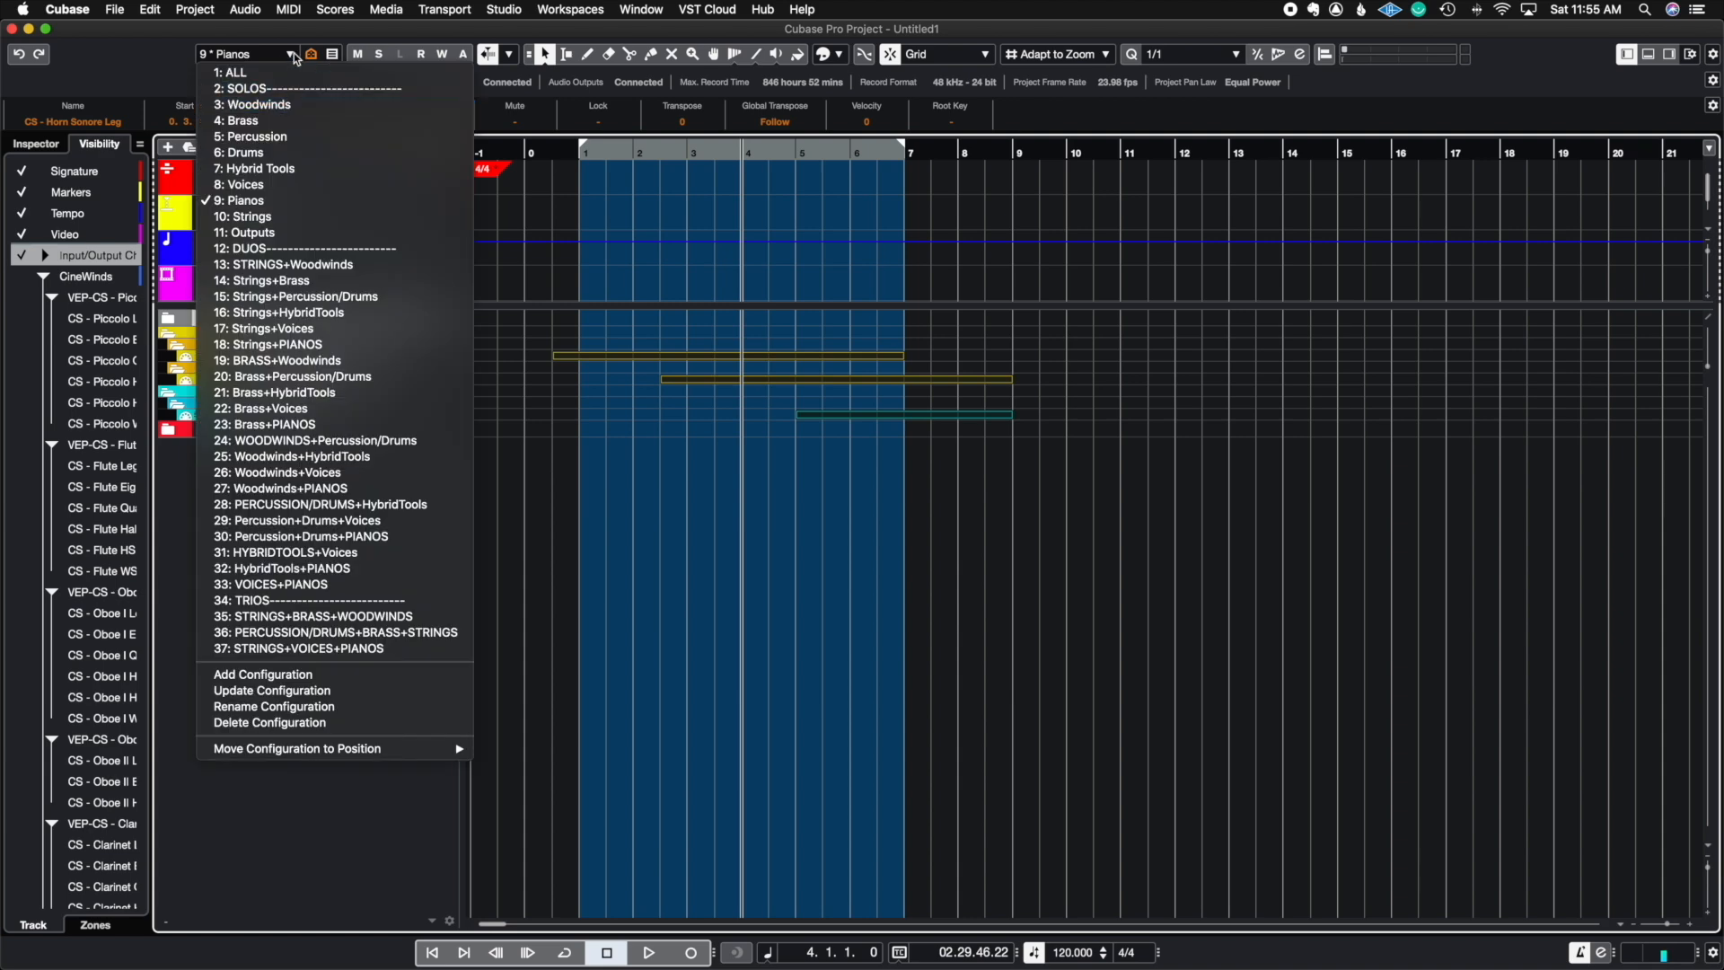
click(271, 58)
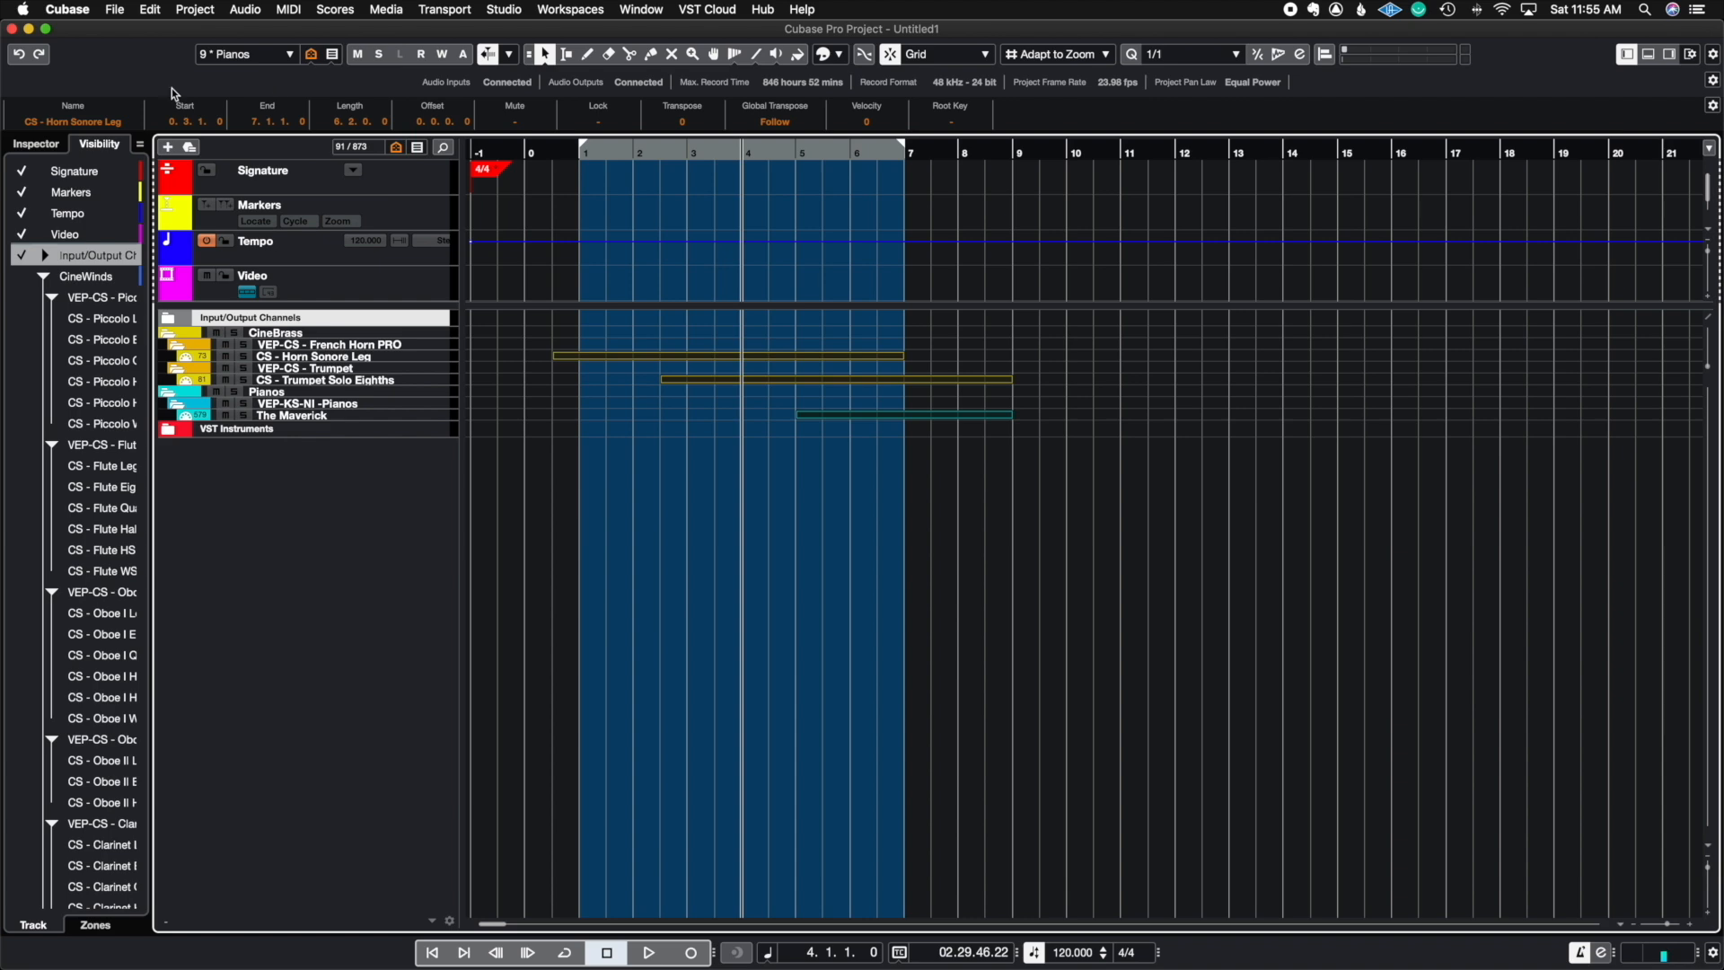
click(286, 57)
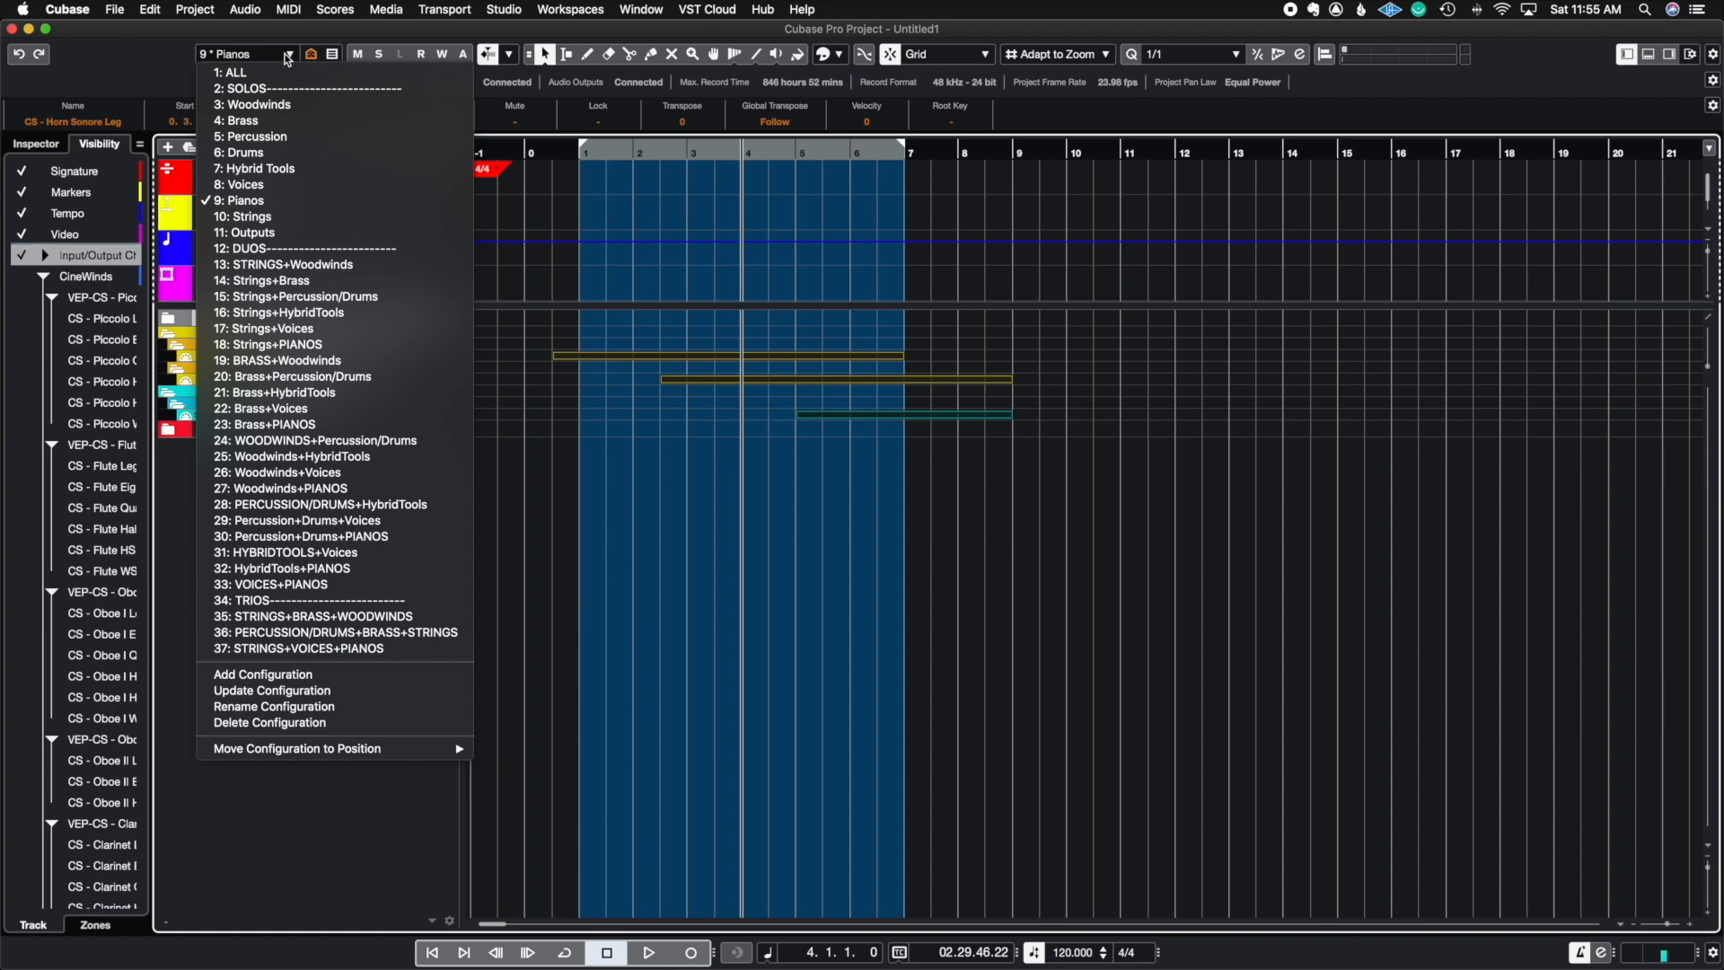
click(182, 62)
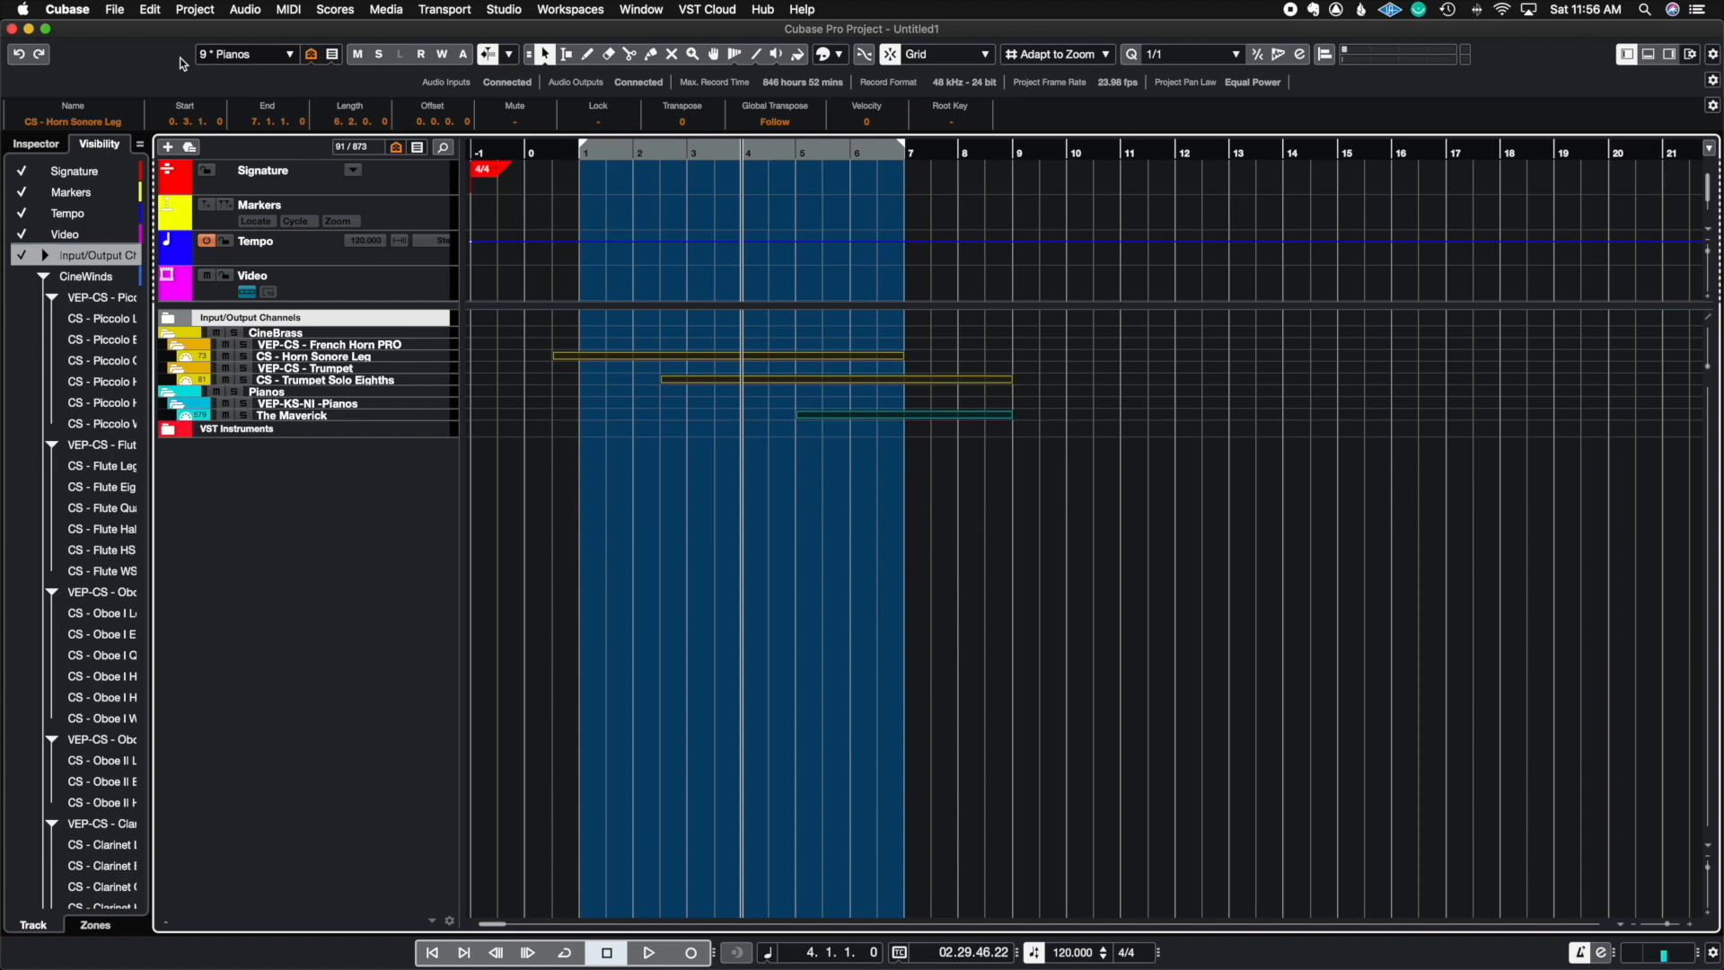
click(114, 9)
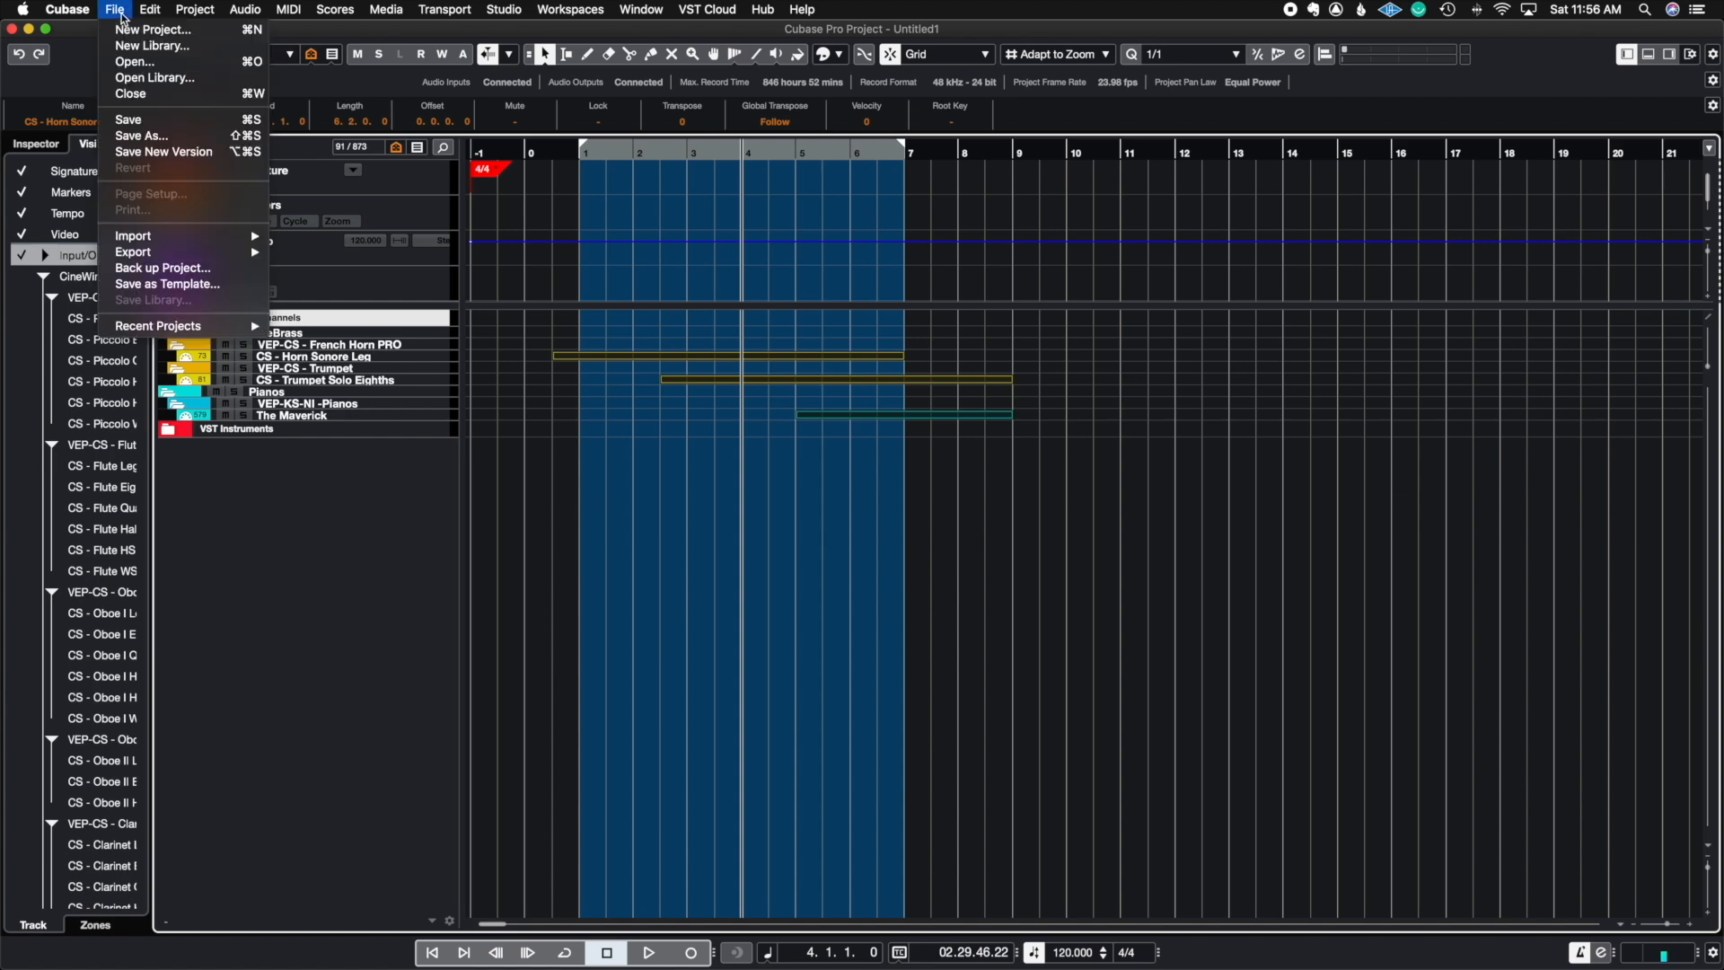
click(86, 83)
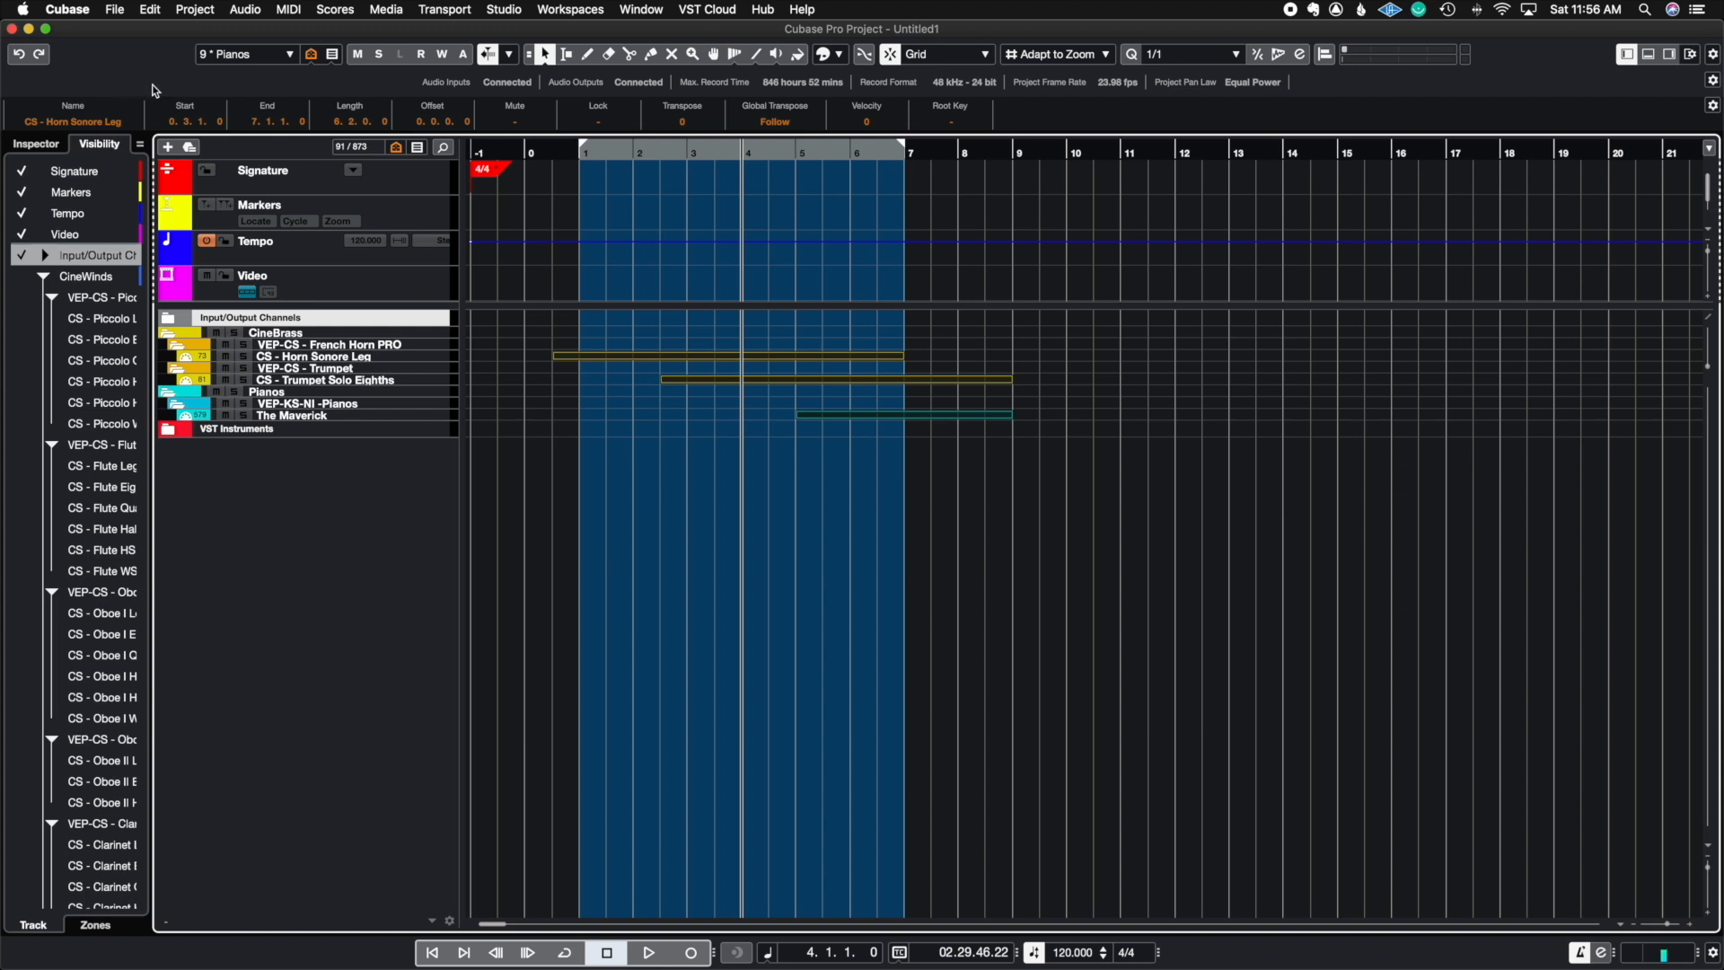
Show all tracks and collapse the locator range by moving both locators to bar -1
click(312, 55)
click(344, 74)
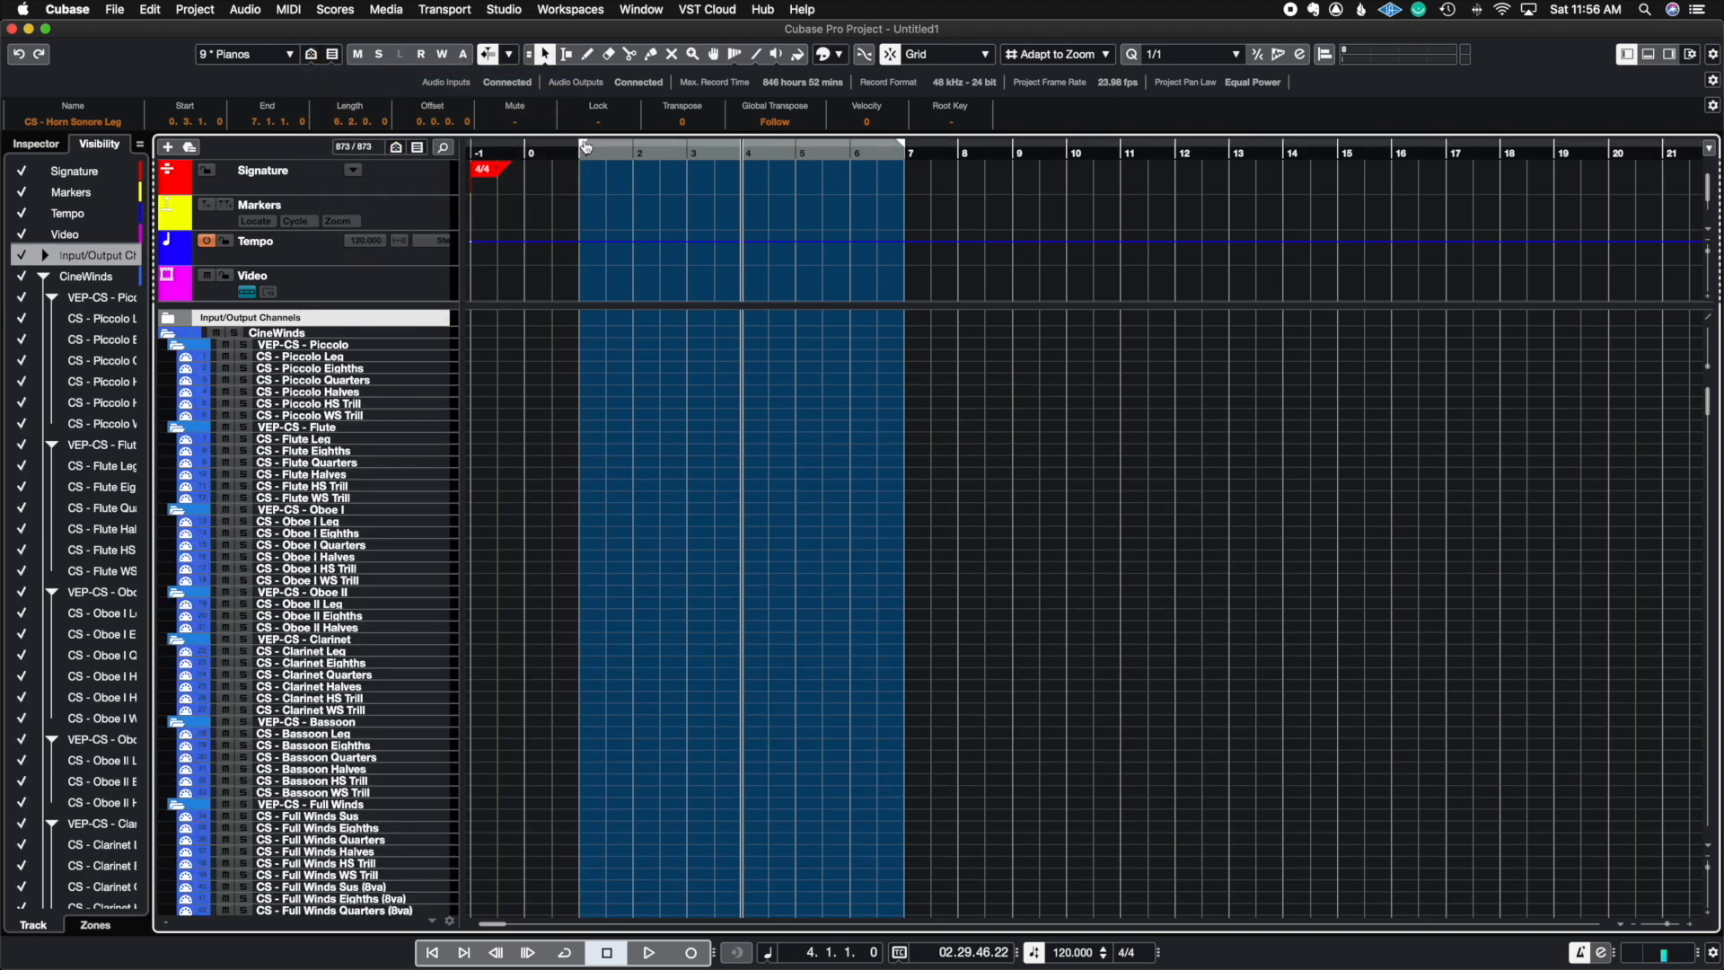
drag(584, 149, 471, 149)
drag(905, 150, 472, 165)
Look through the full track list, from the woodwinds down to the submix buses and FX channels
scroll(705, 519, down, 20)
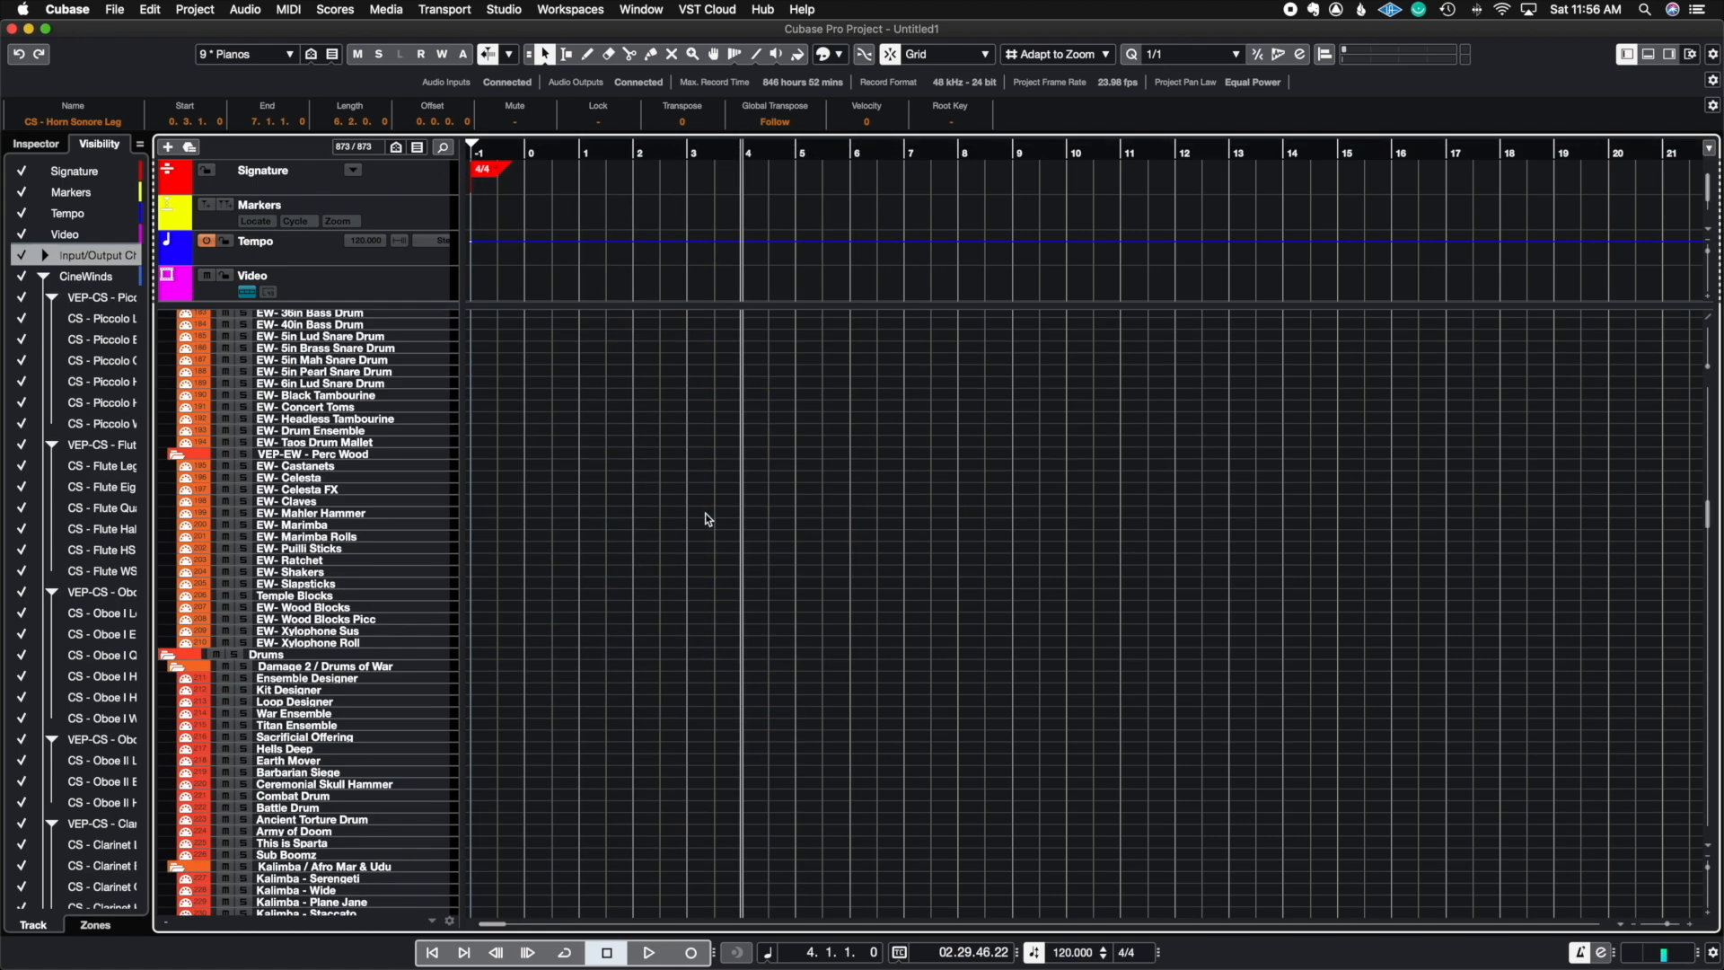
scroll(707, 519, up, 10)
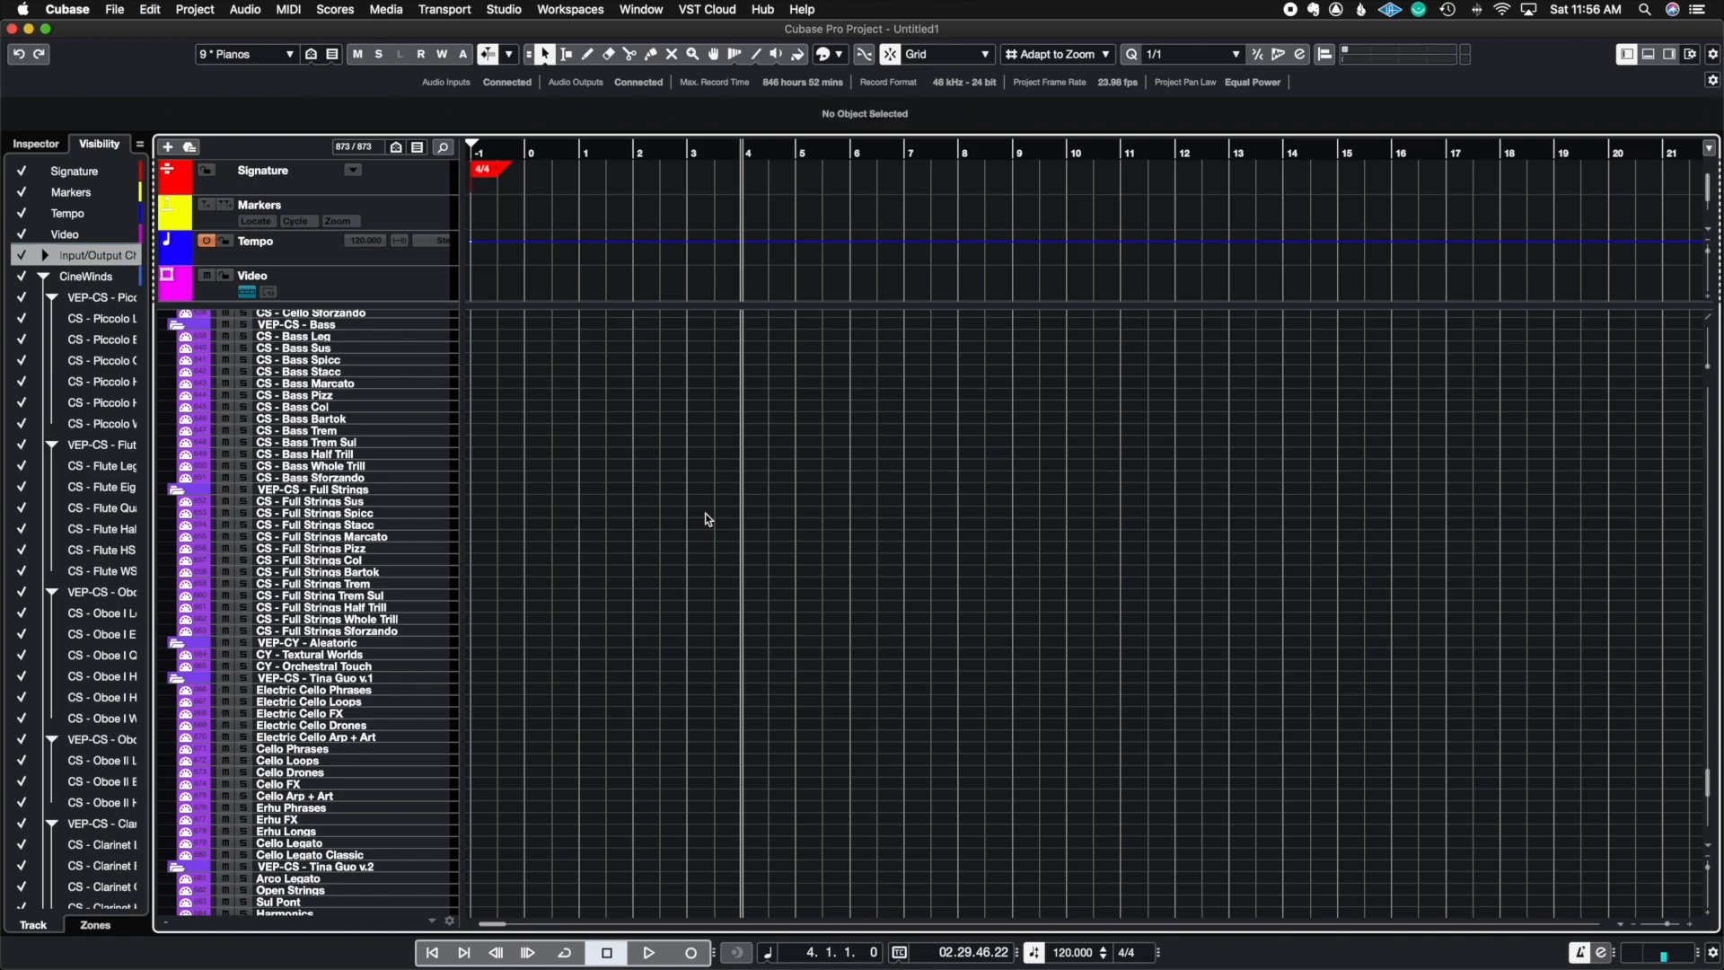
scroll(706, 517, up, 15)
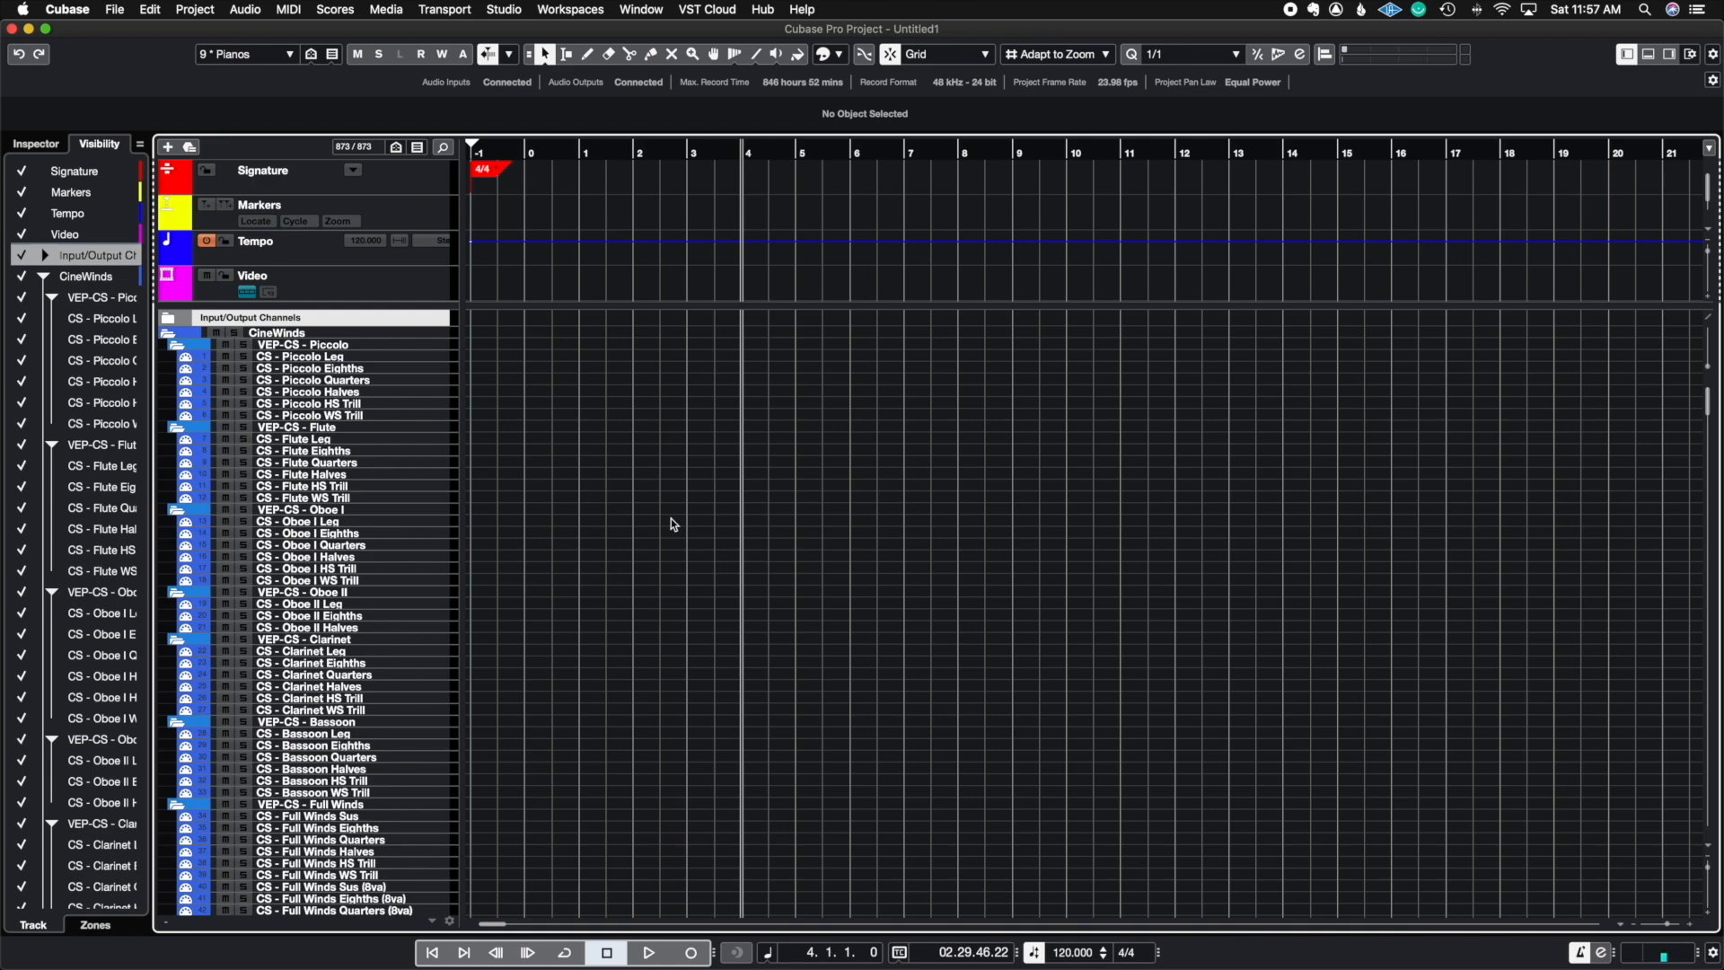
scroll(674, 524, down, 20)
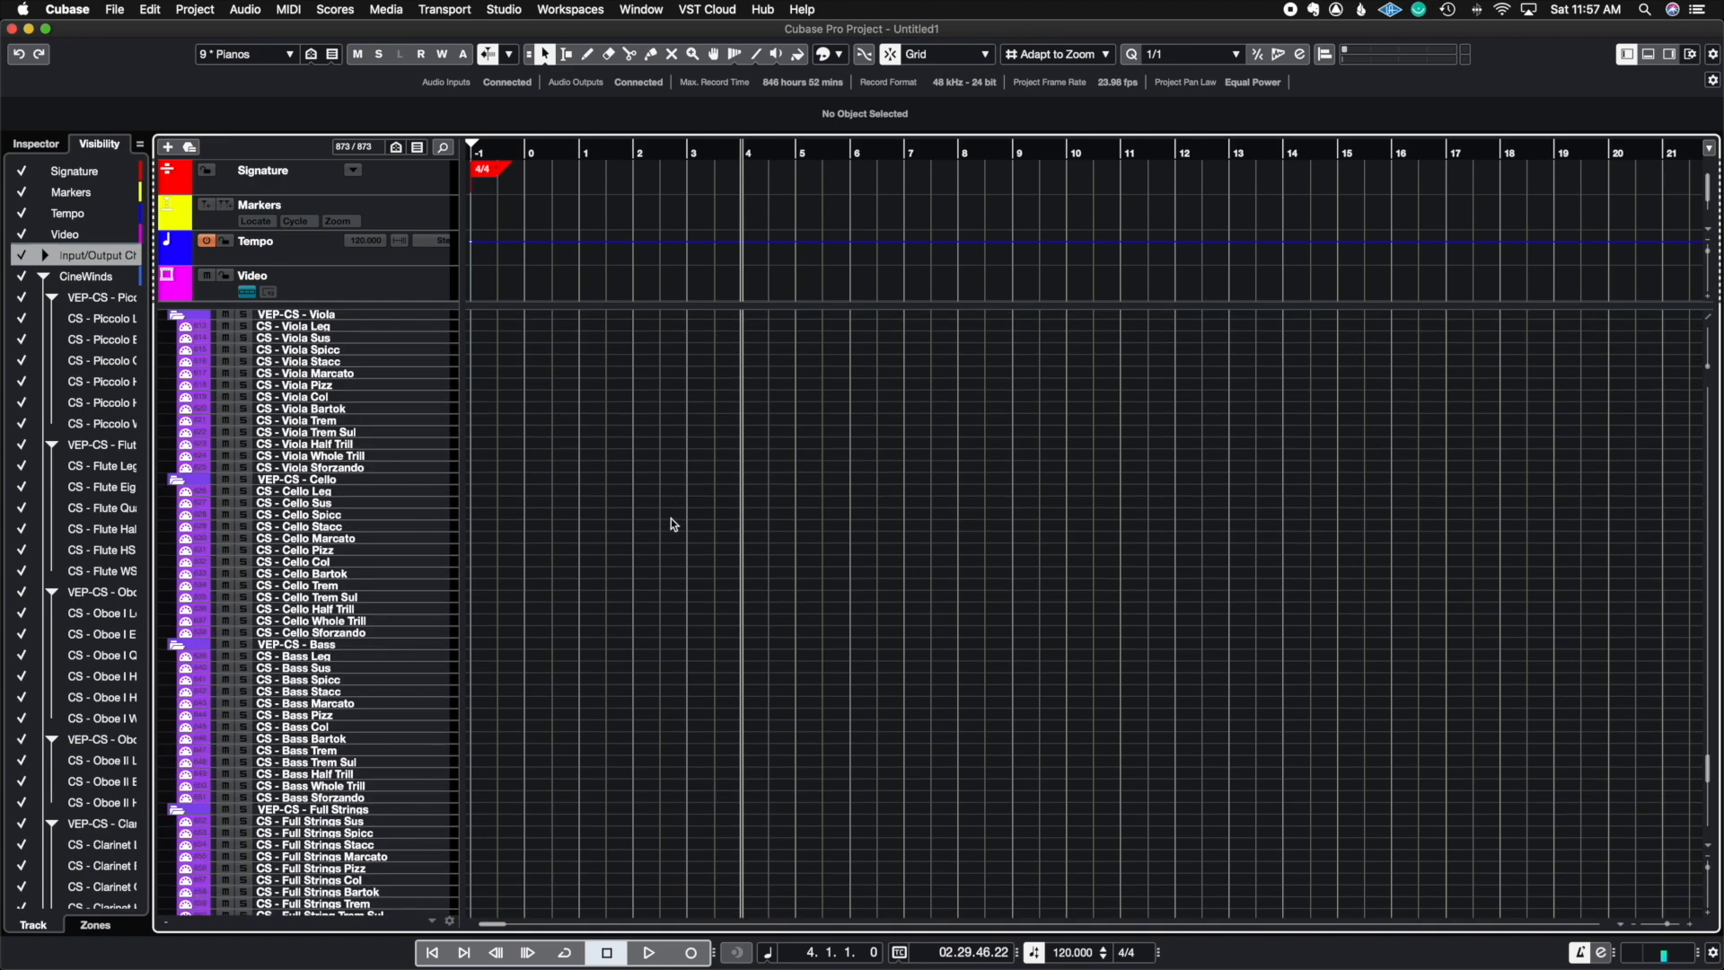
scroll(674, 524, down, 15)
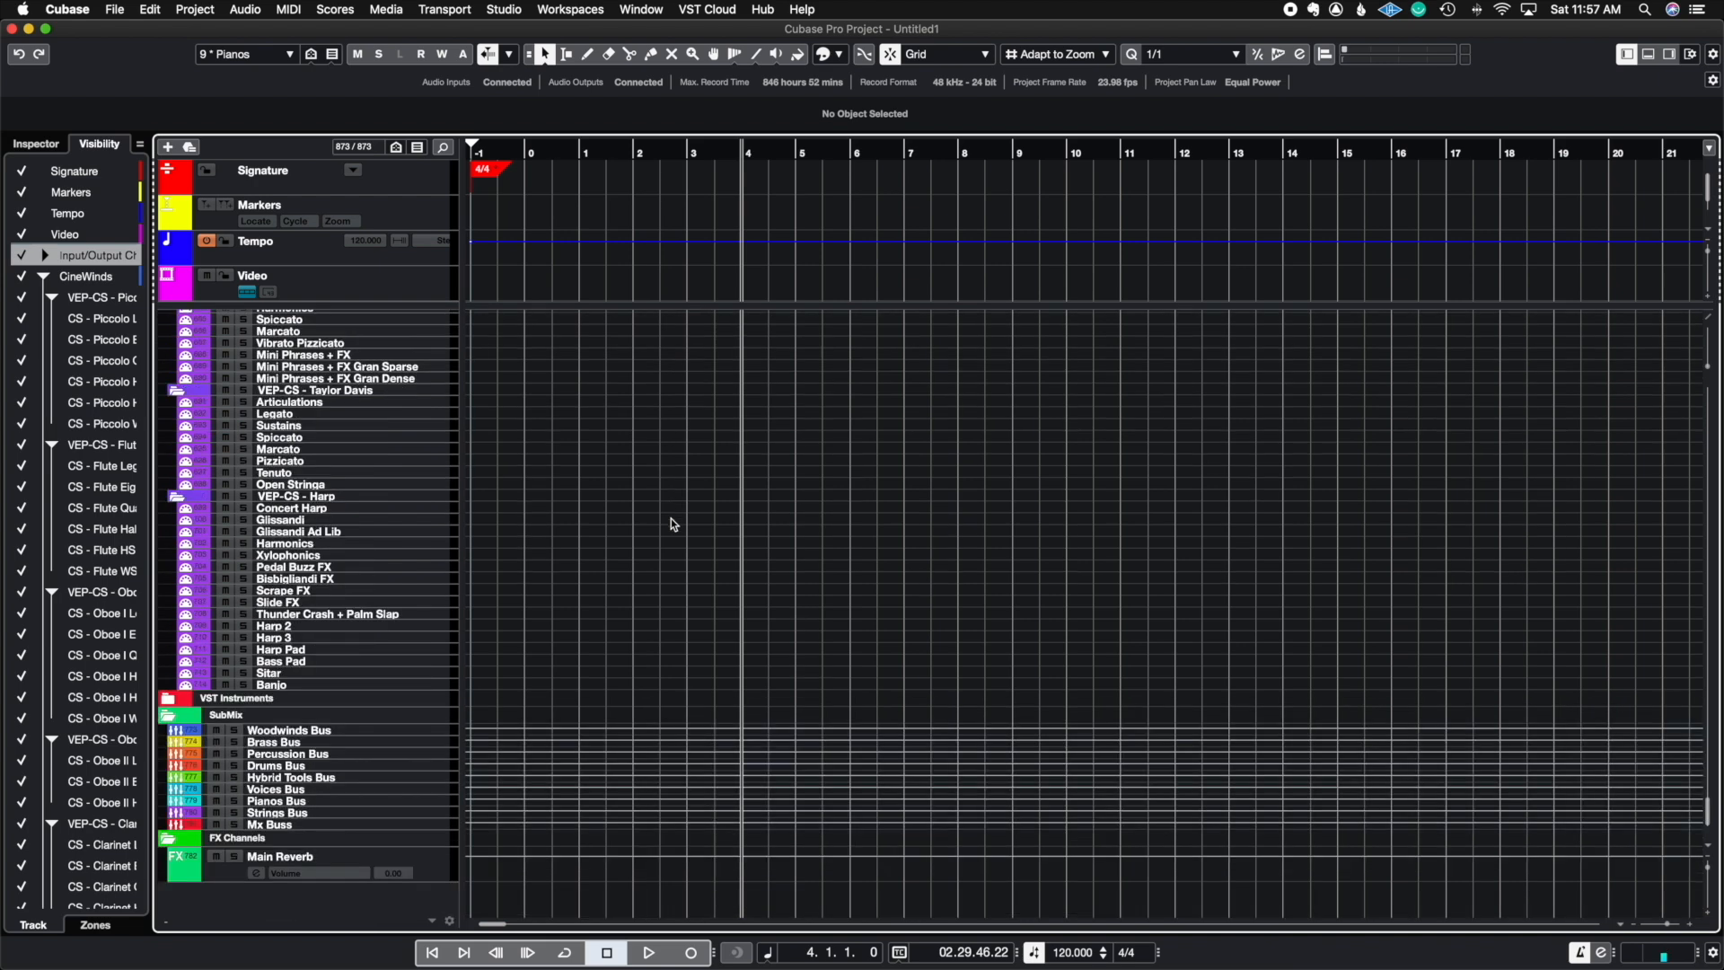
scroll(368, 549, up, 10)
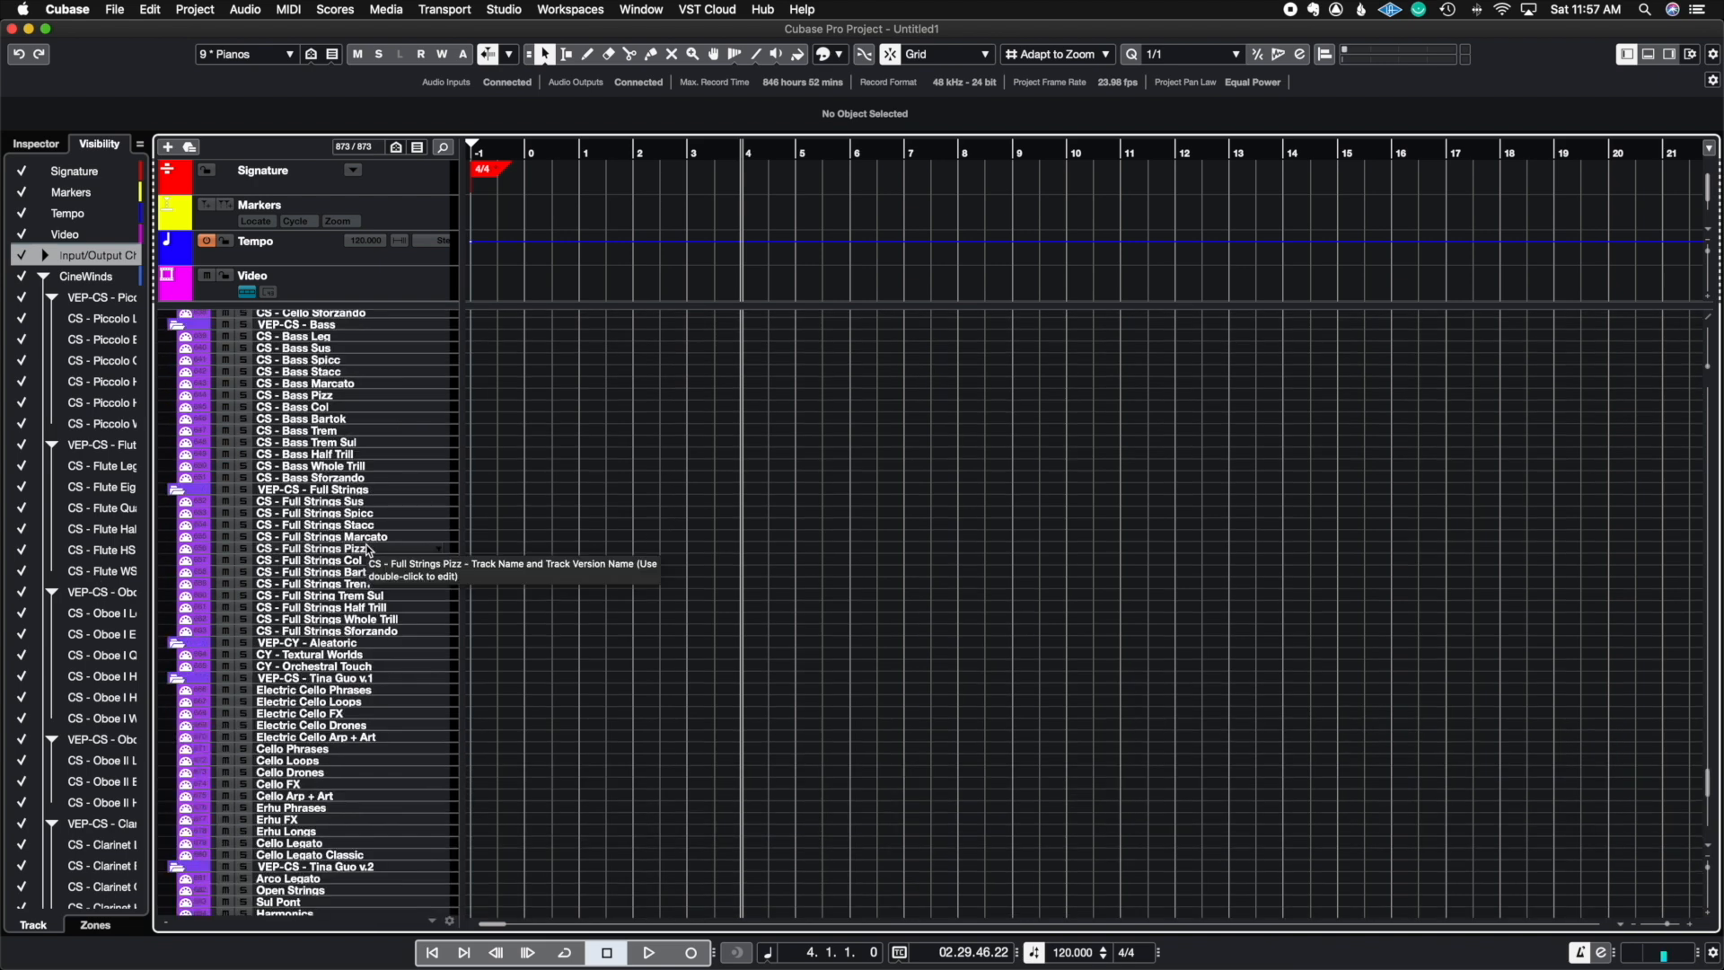
scroll(368, 550, down, 5)
scroll(364, 562, down, 5)
scroll(364, 564, up, 10)
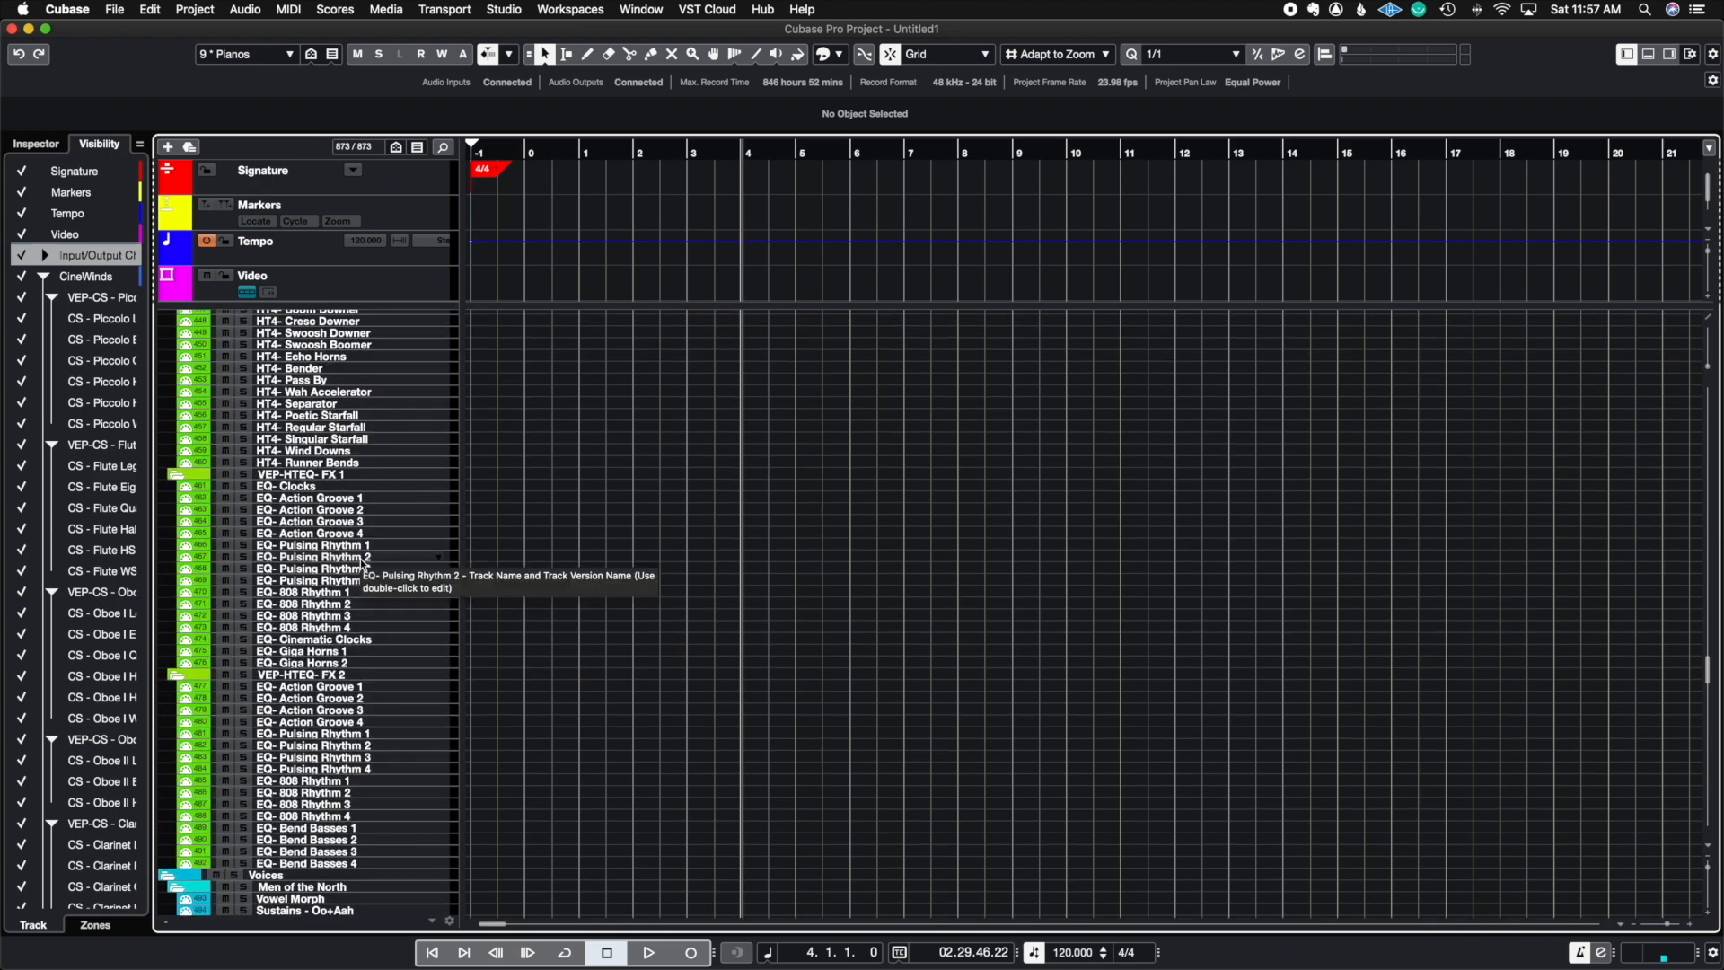
scroll(364, 564, down, 20)
scroll(362, 564, up, 7)
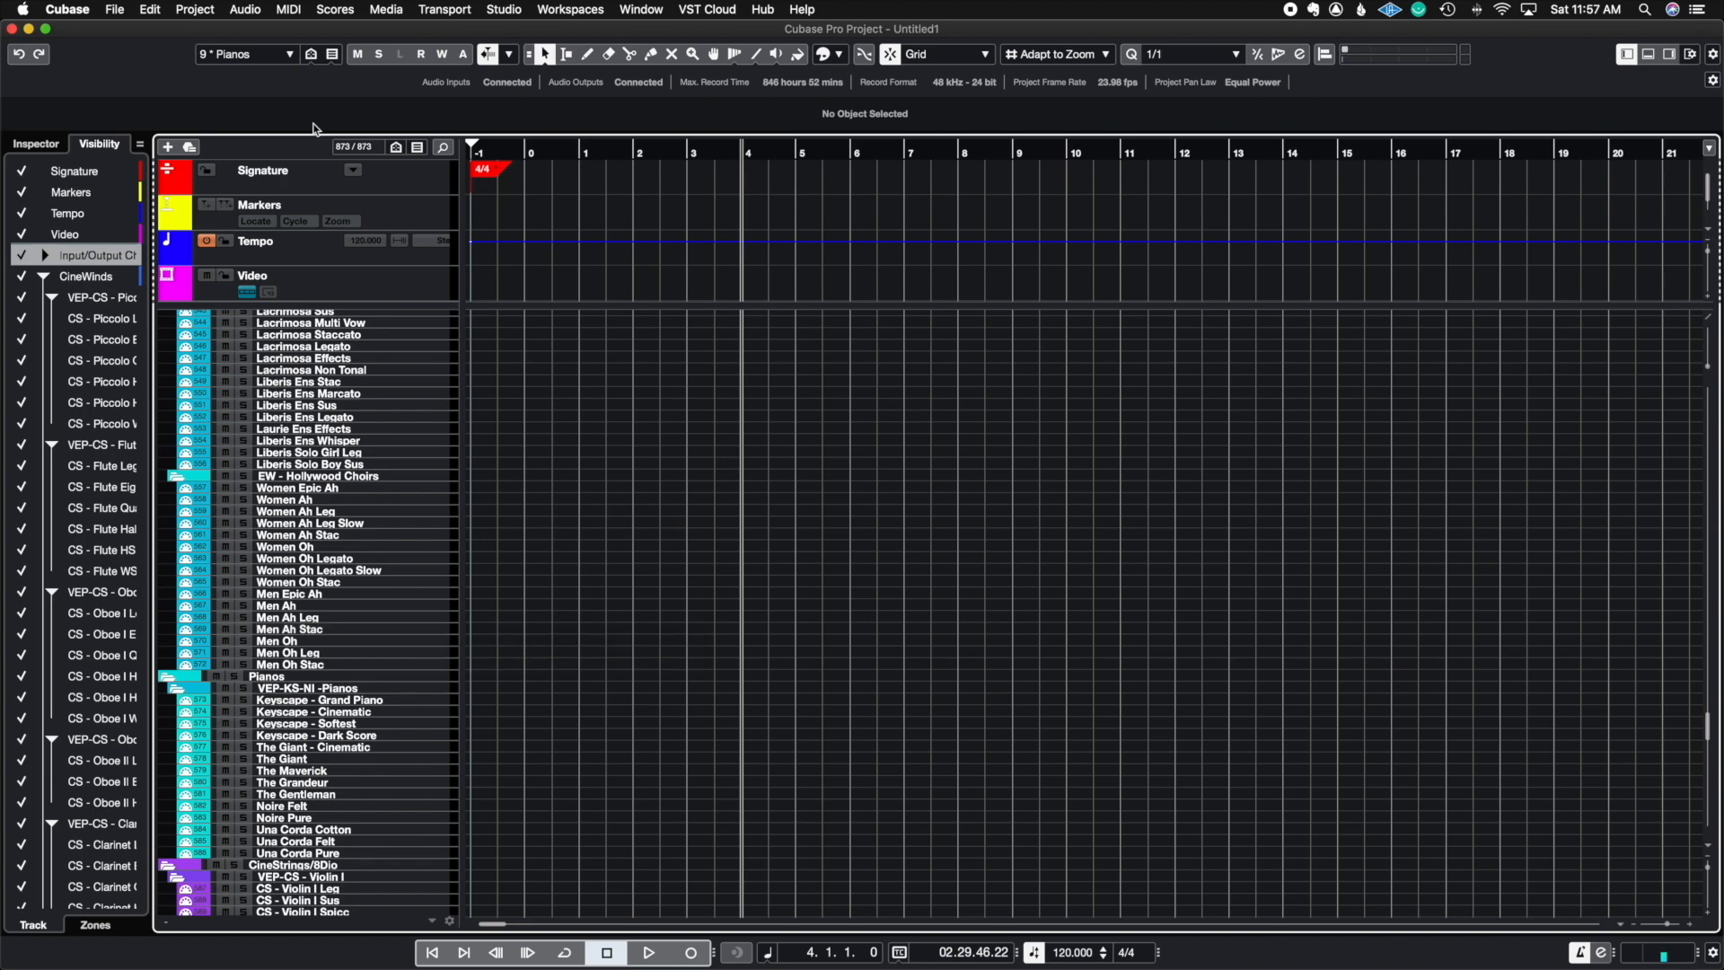
Recall the Pianos visibility configuration to limit the track list to the piano tracks and buses
click(290, 56)
click(239, 200)
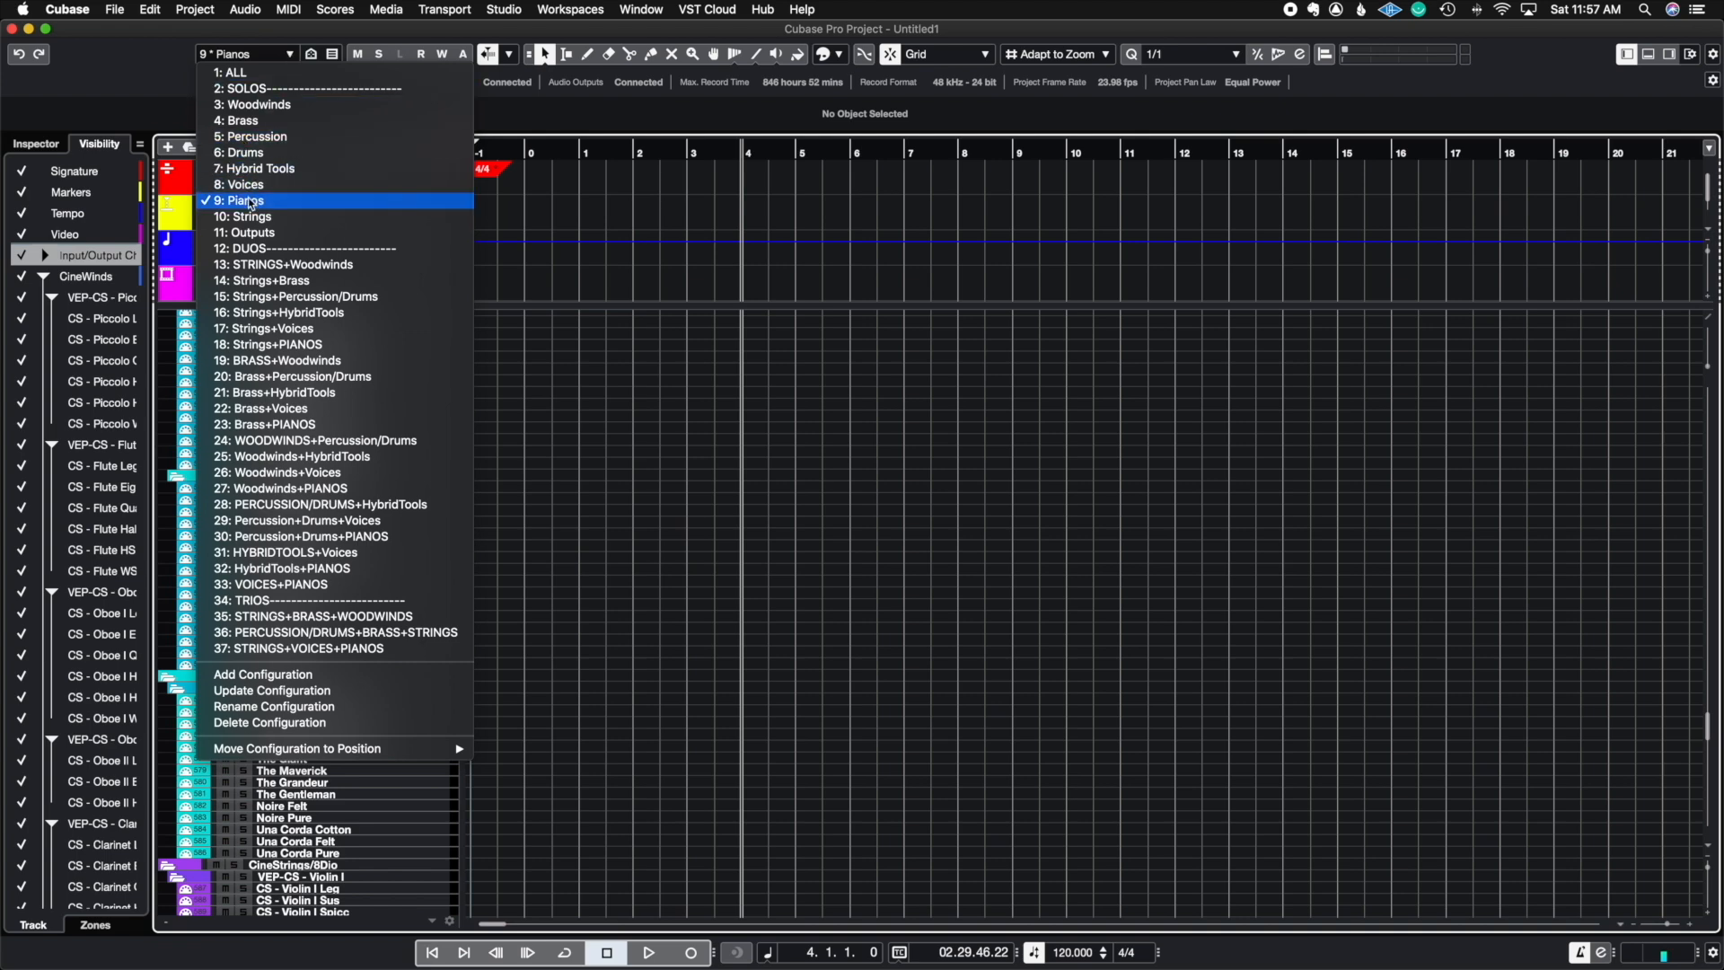
click(265, 54)
click(262, 185)
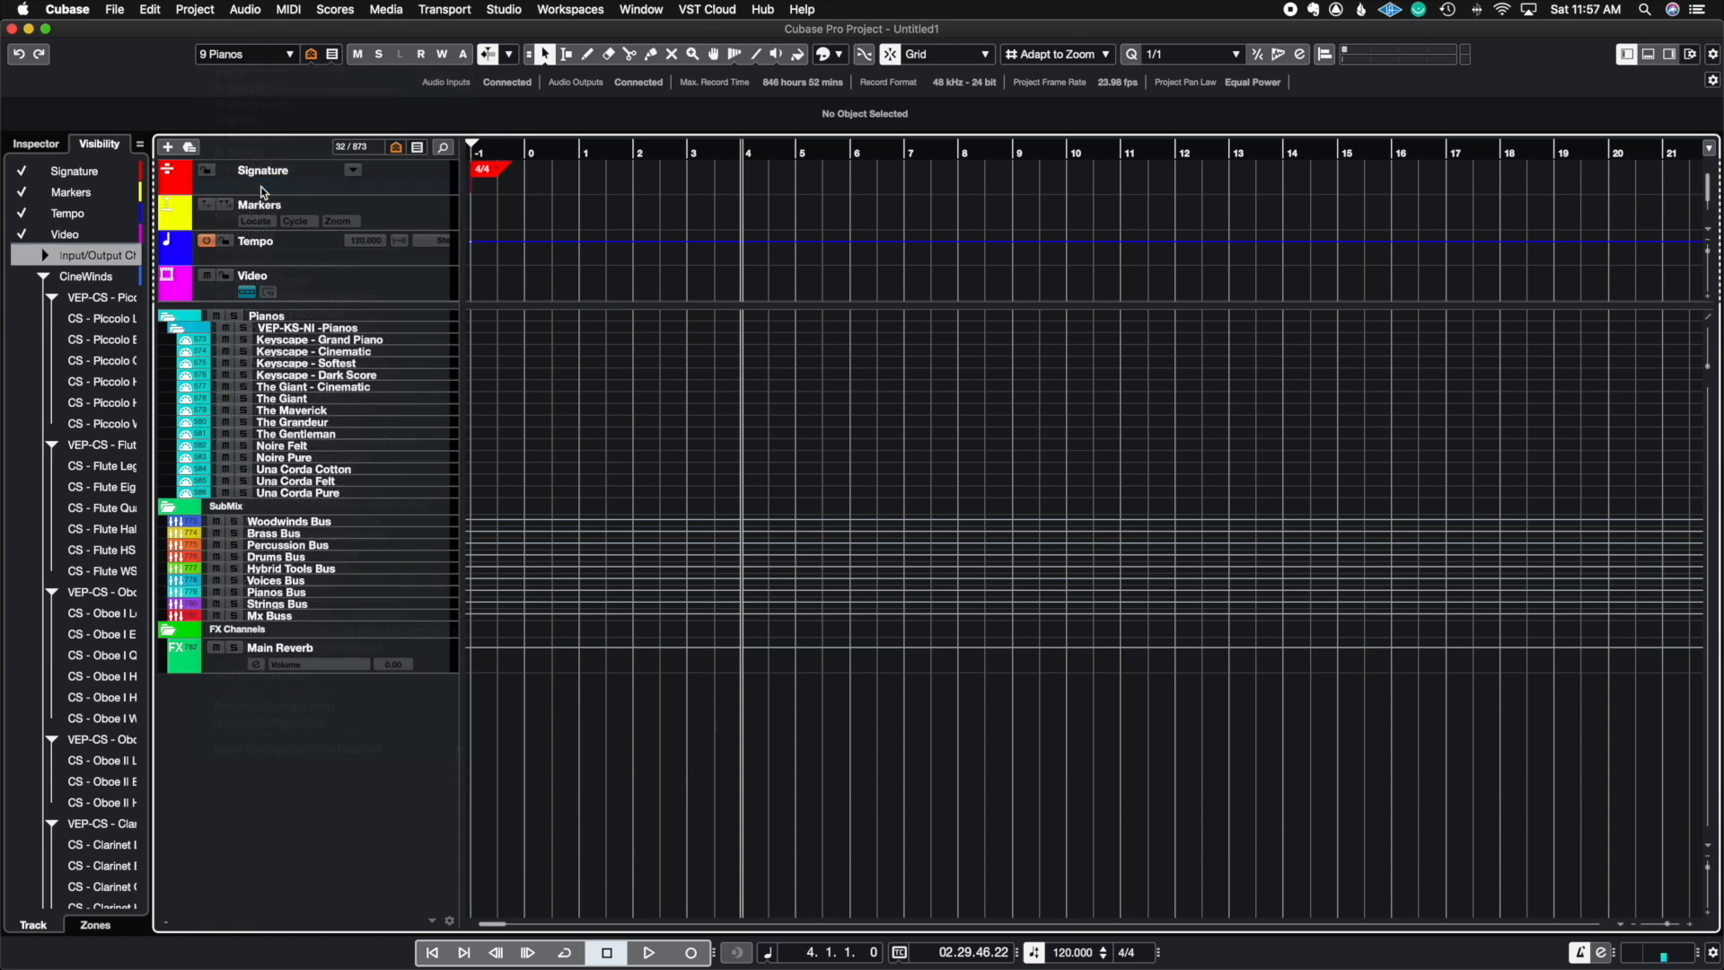
Recall the ALL visibility configuration and look through the full track list from the strings and buses up to the woodwinds
scroll(332, 469, down, 5)
scroll(332, 469, up, 5)
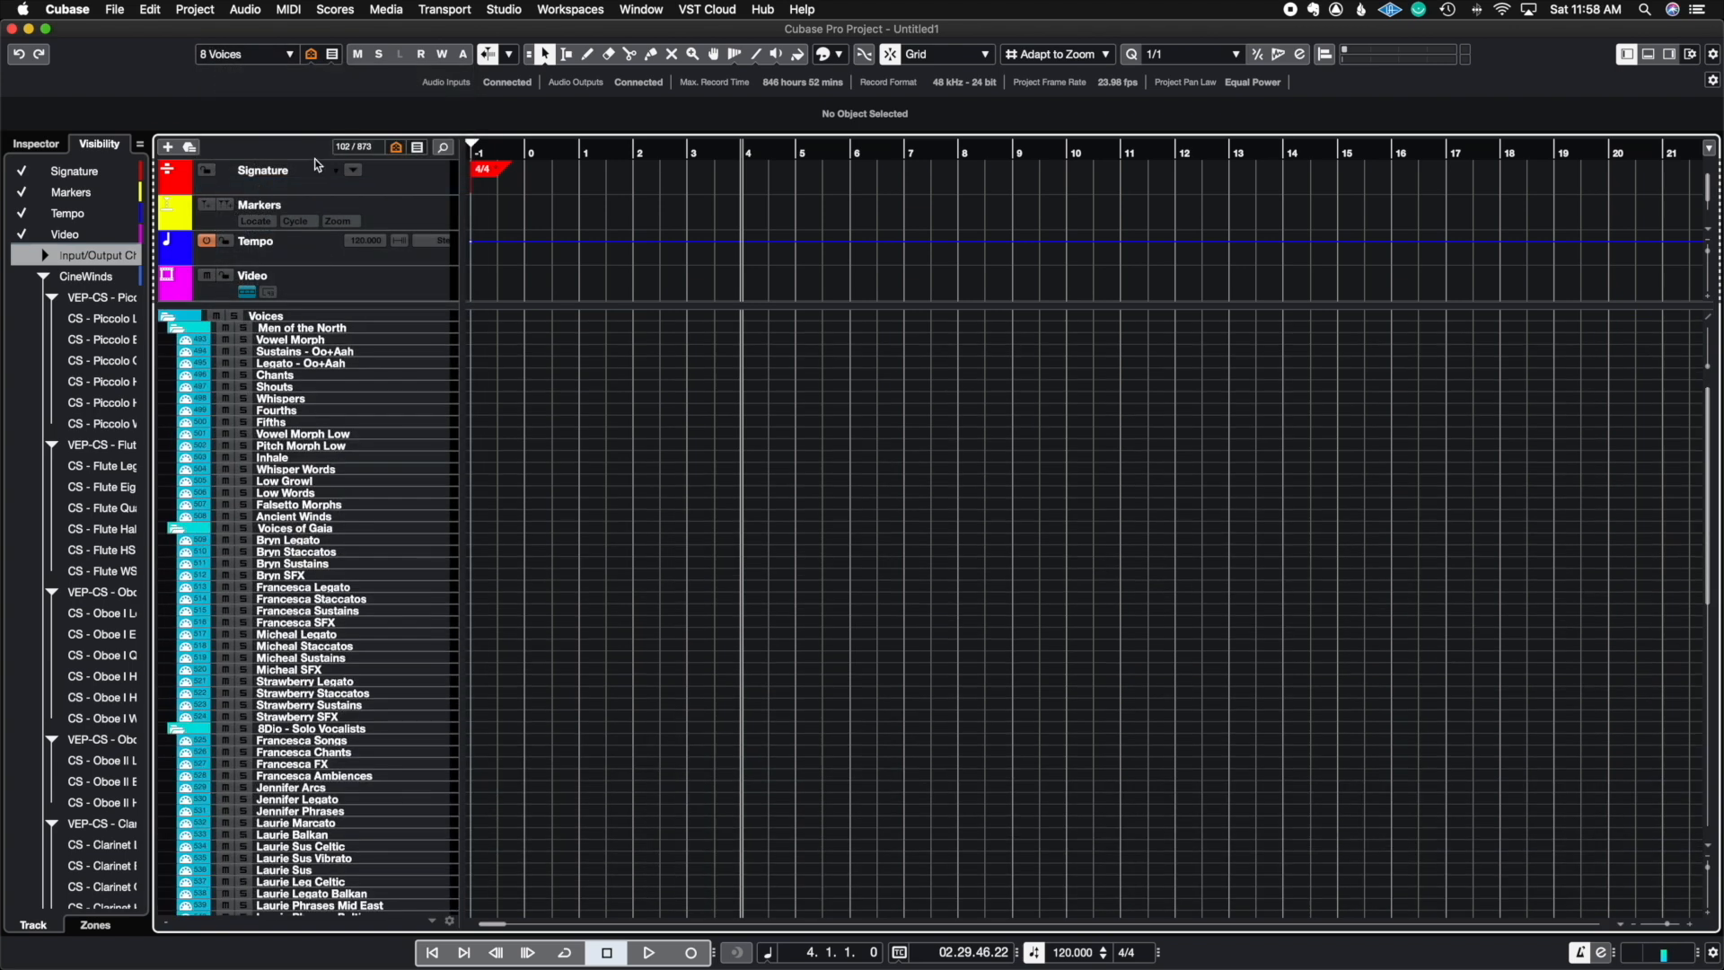
click(280, 54)
click(266, 76)
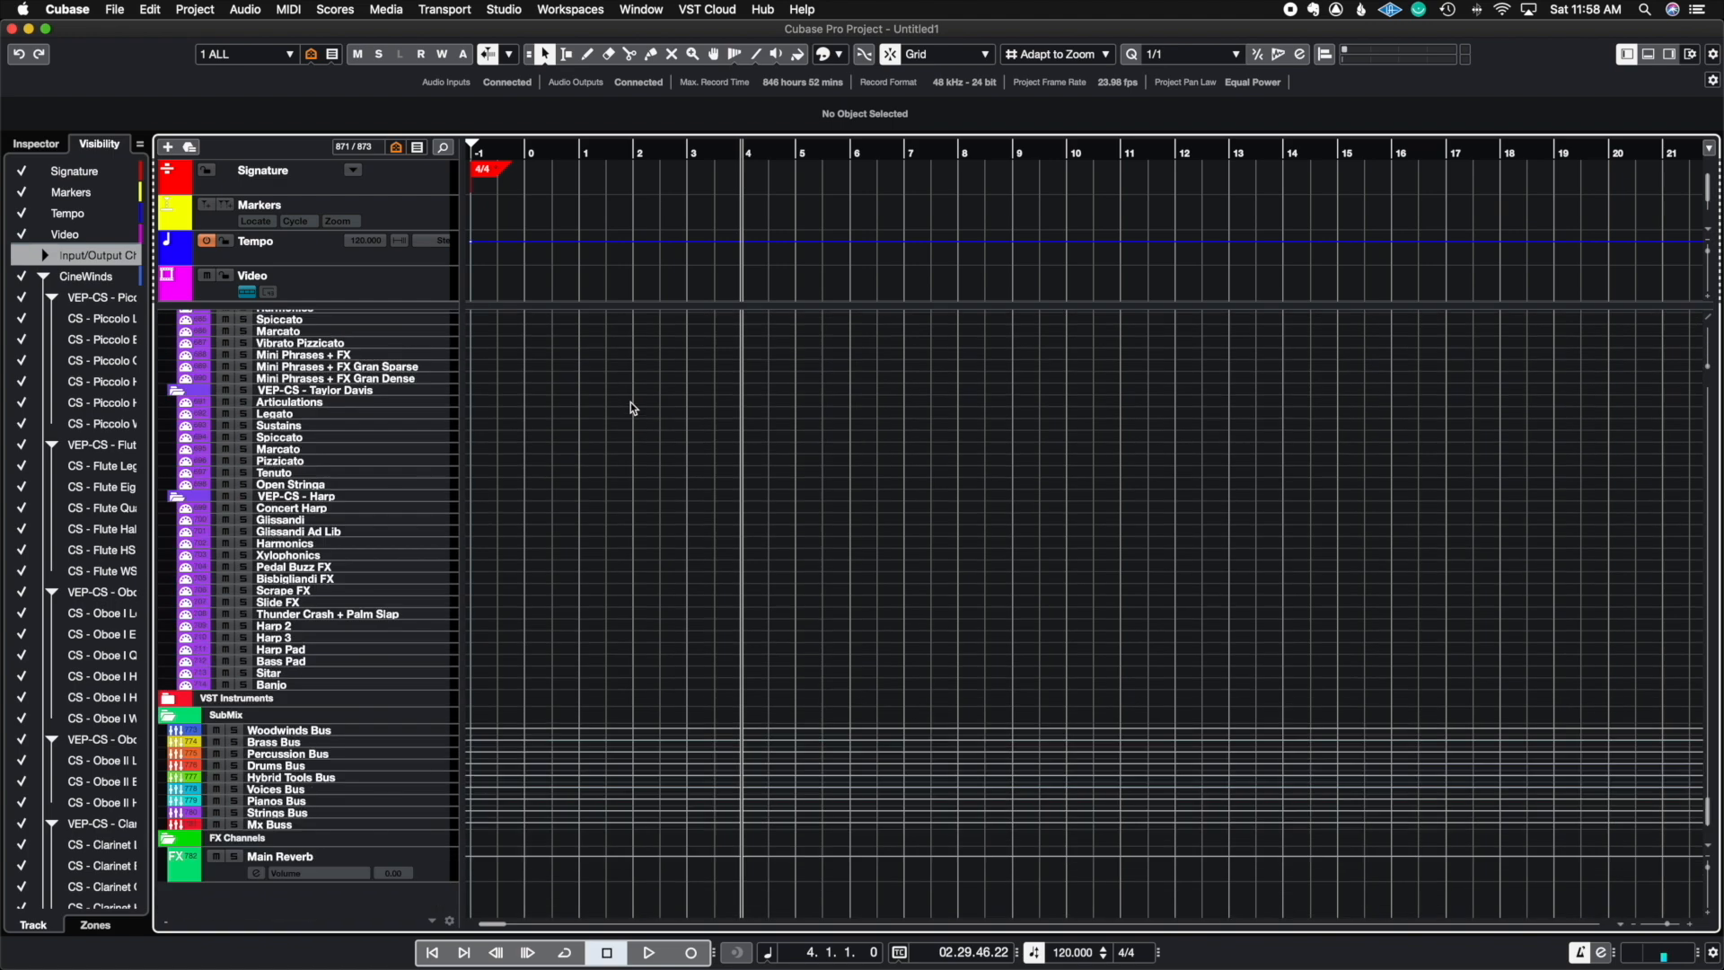
click(282, 56)
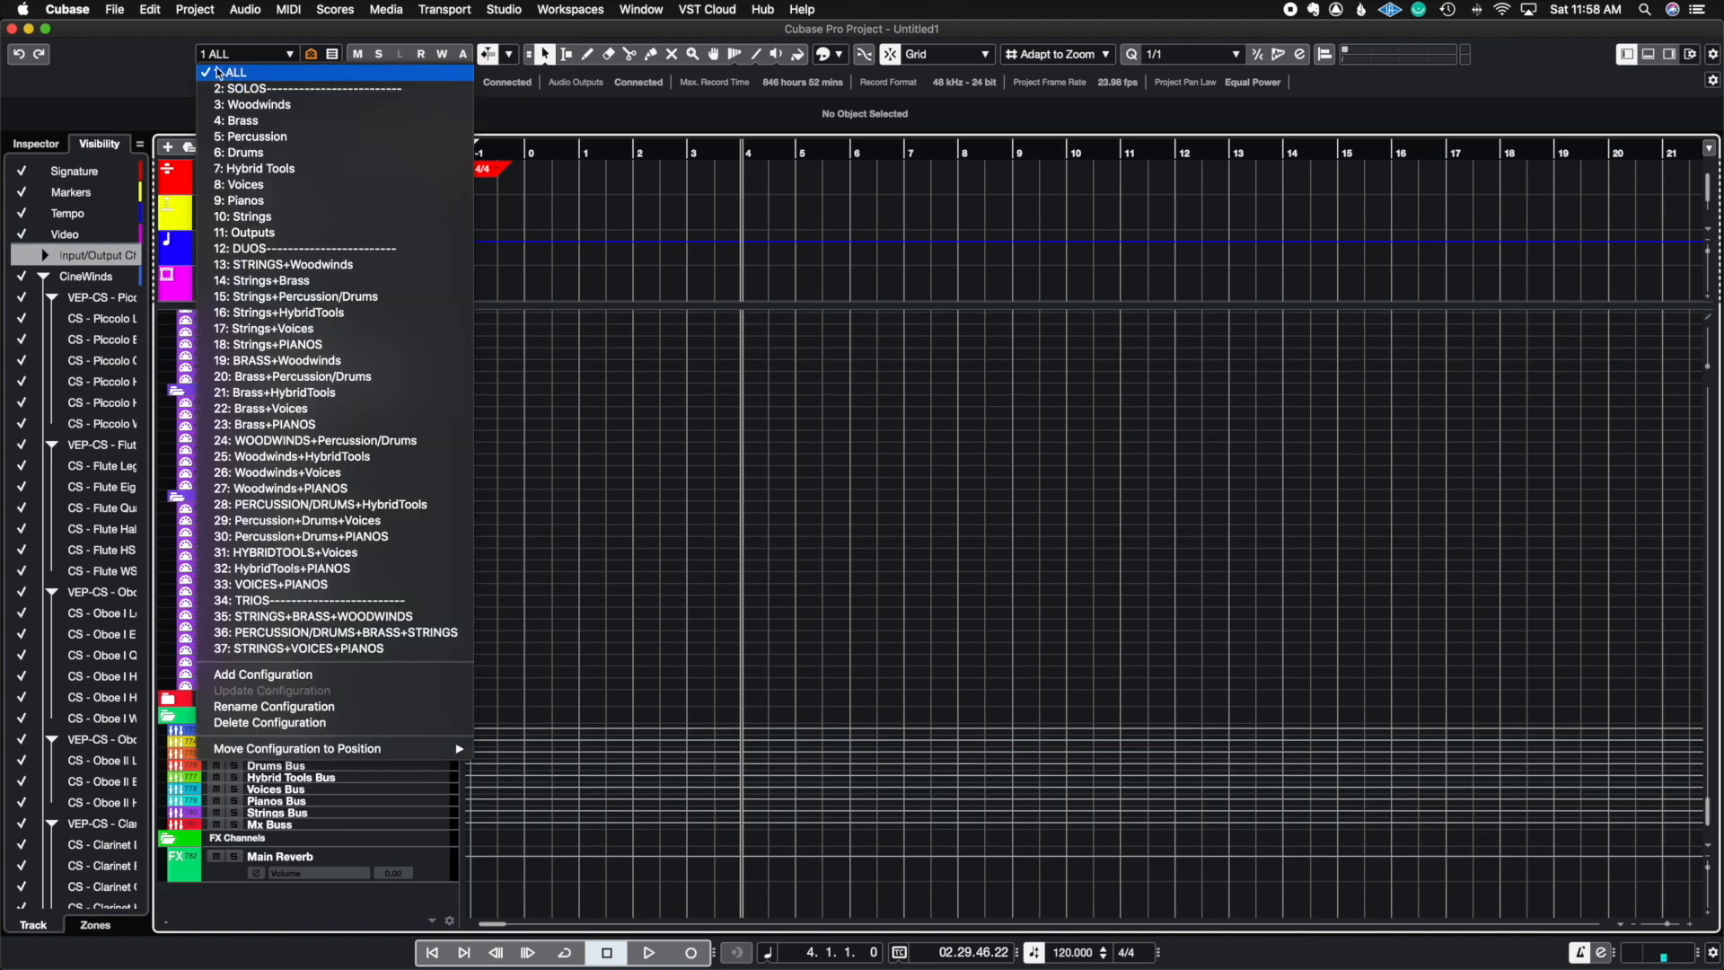
click(239, 74)
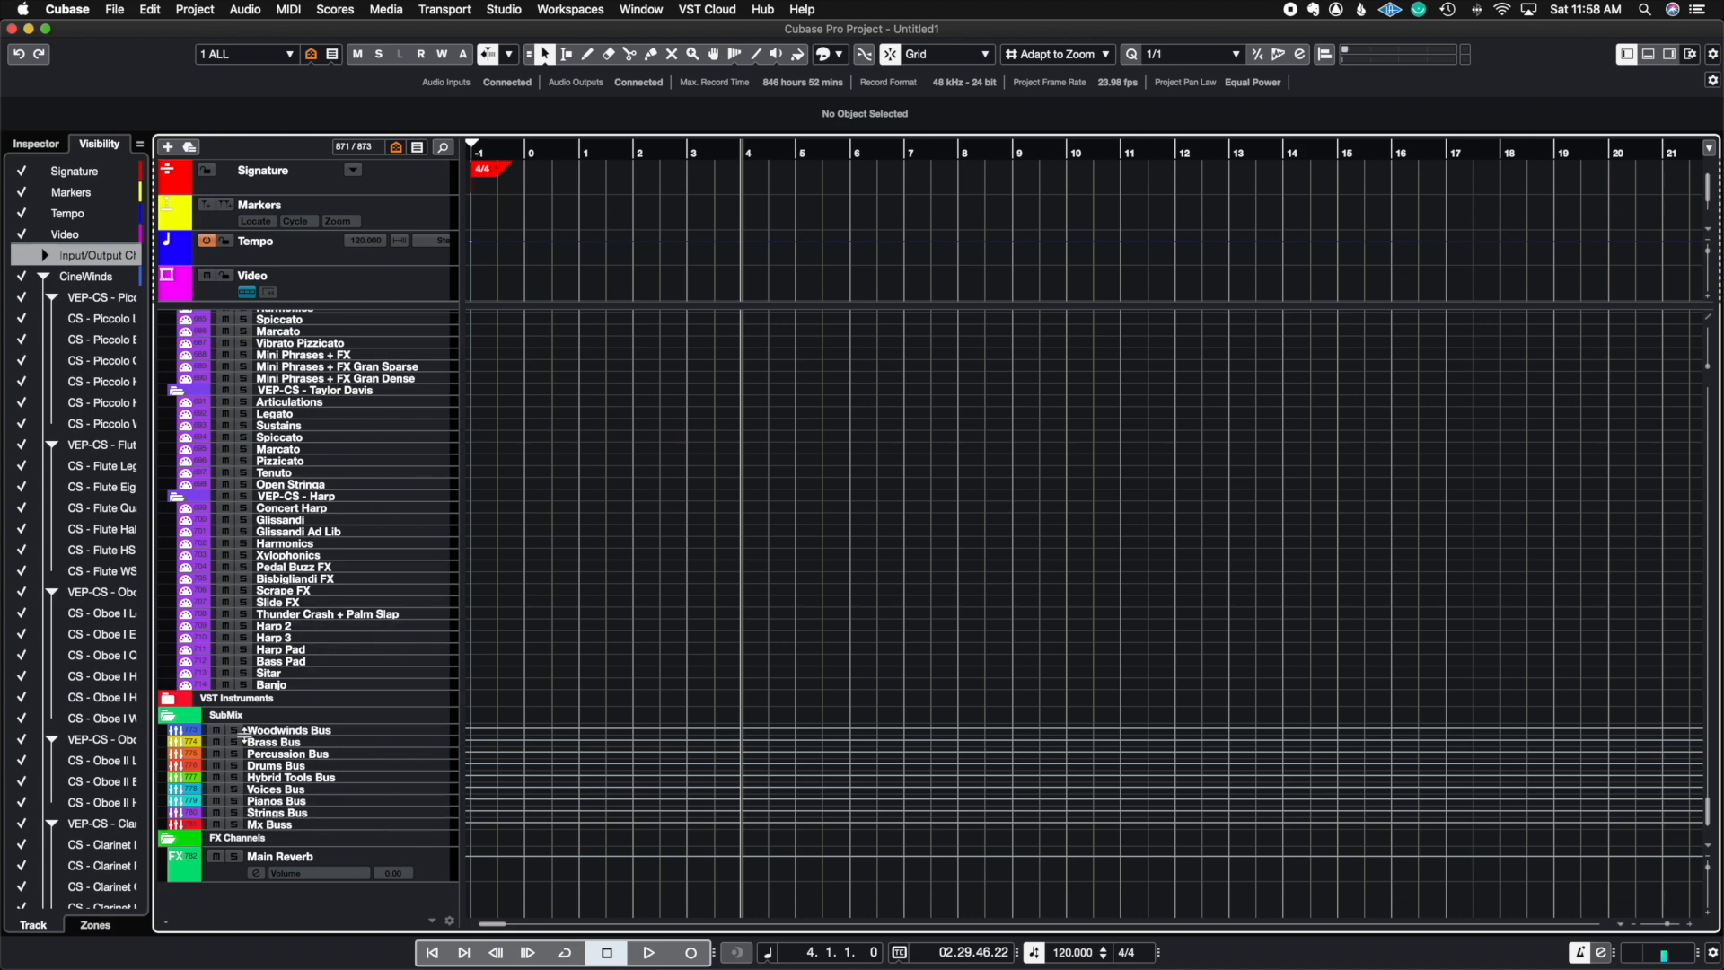
scroll(292, 620, up, 15)
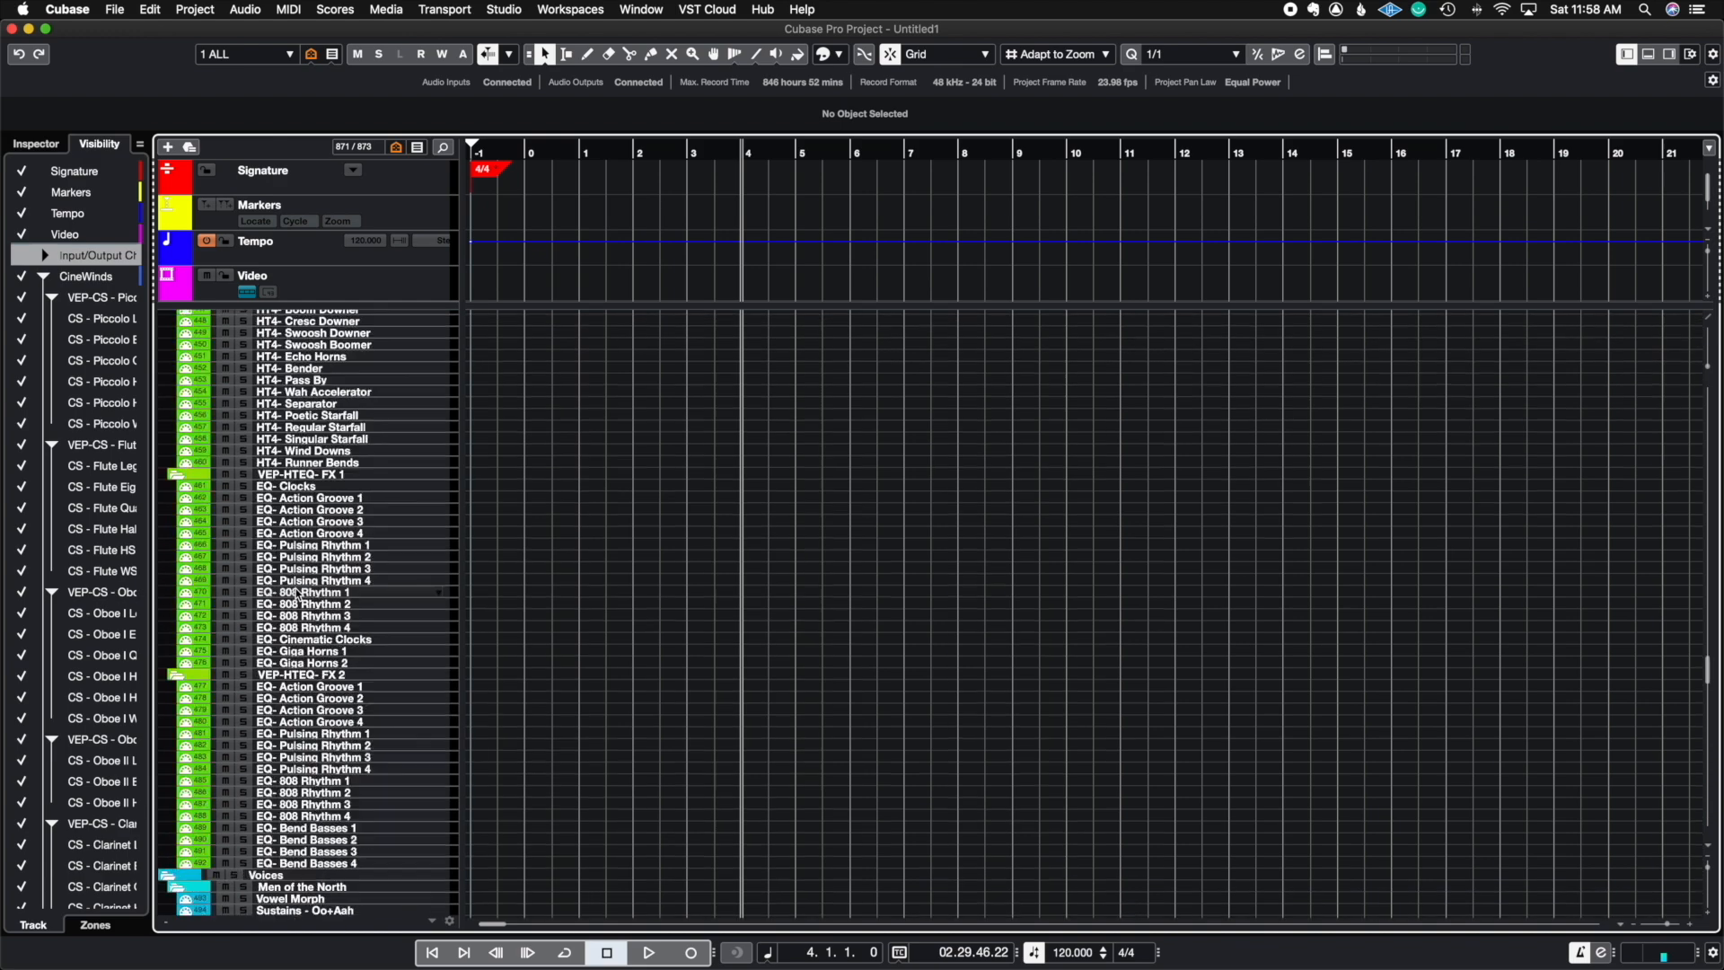
scroll(311, 509, up, 5)
scroll(311, 509, up, 2)
scroll(311, 516, up, 10)
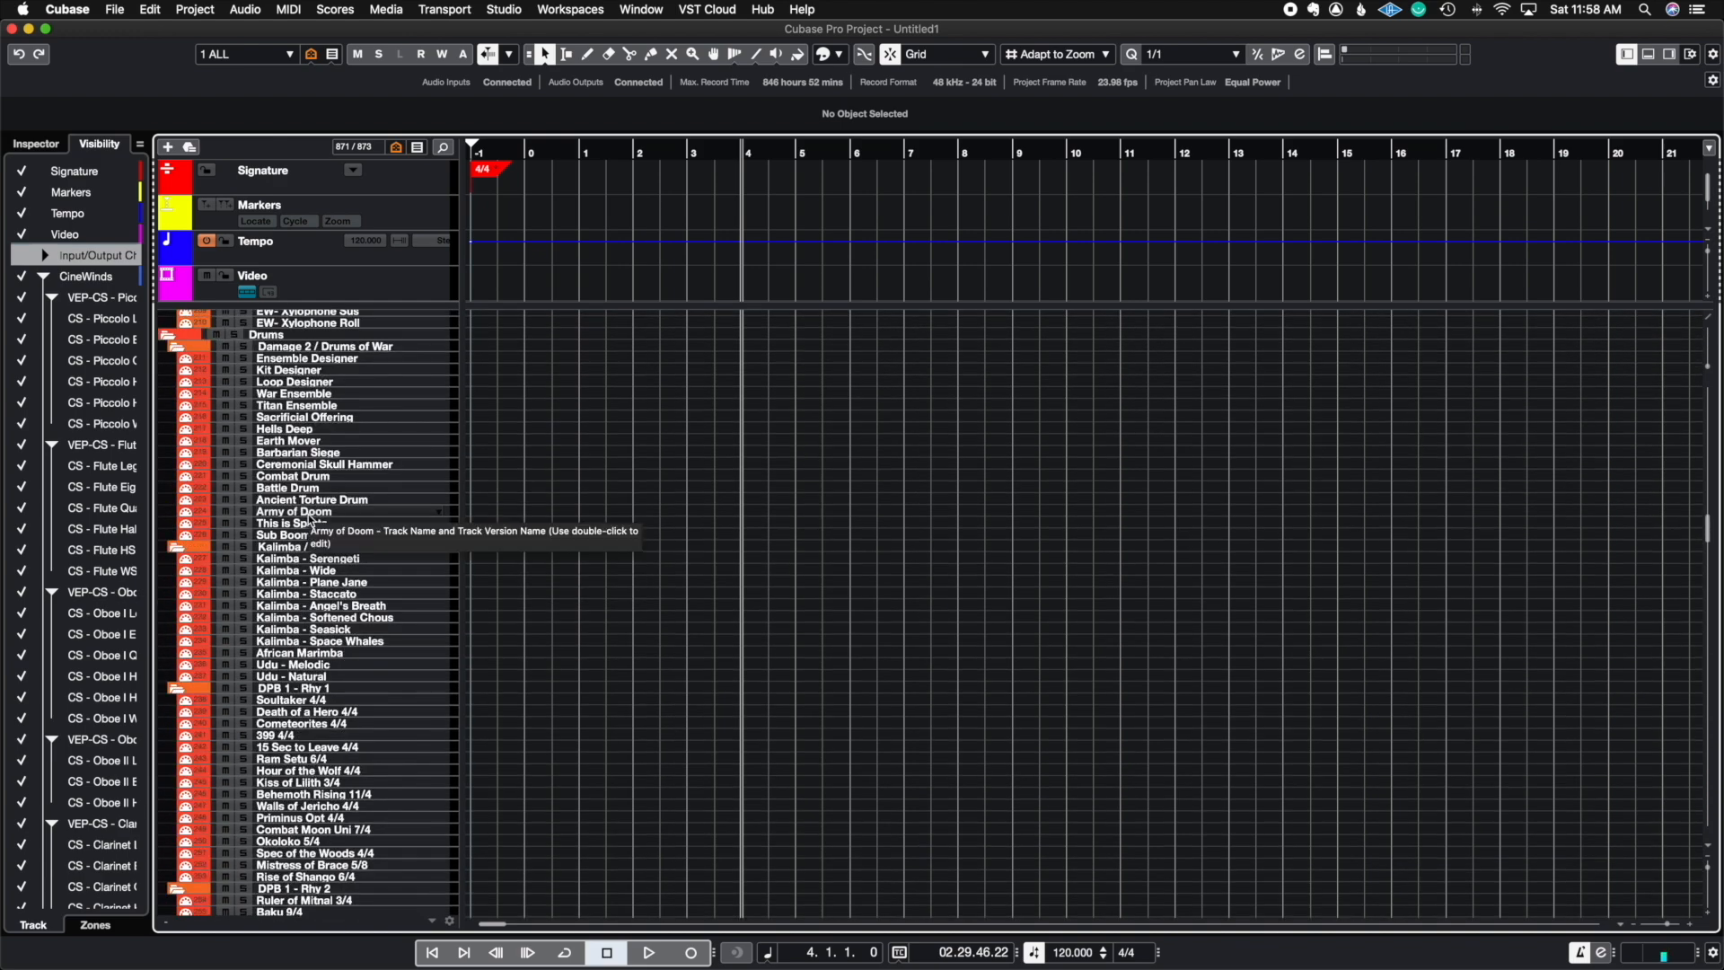
scroll(309, 519, up, 4)
scroll(314, 539, up, 8)
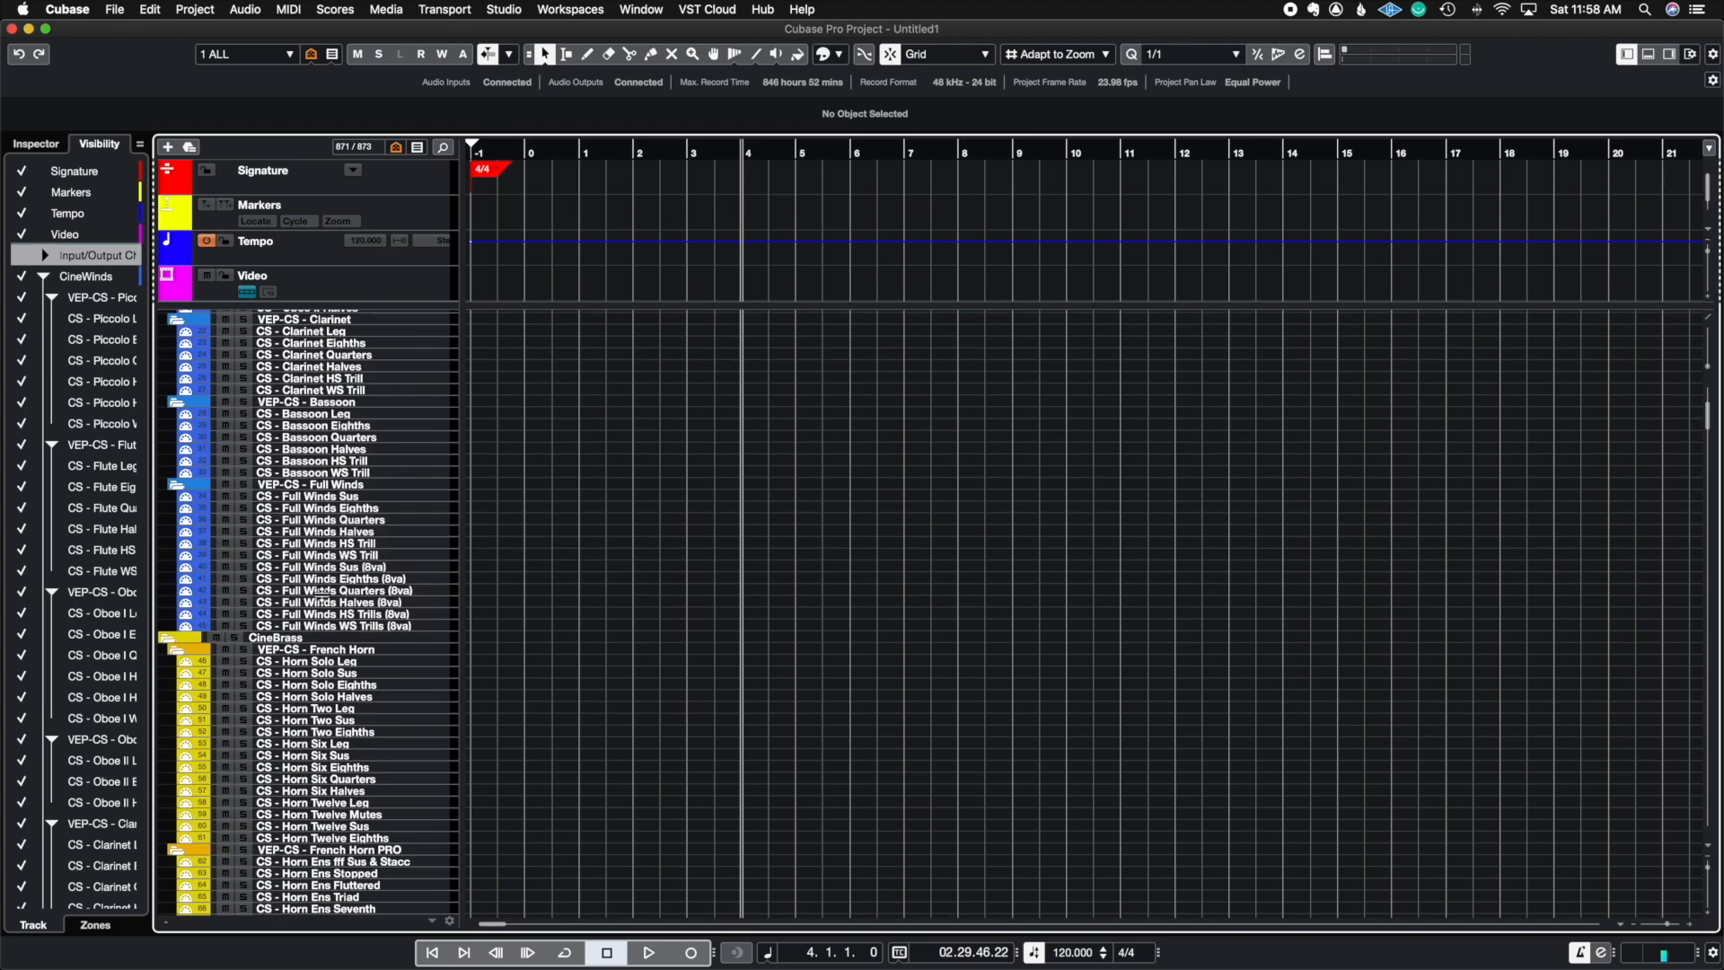
Collapse the CineWinds, CineBrass, Percussion, Drums, Hybrid Tools, Voices, Pianos and CineStrings/8Dio folders in the track visibility list
click(43, 278)
click(43, 297)
click(43, 318)
click(43, 339)
click(43, 360)
click(43, 382)
click(43, 402)
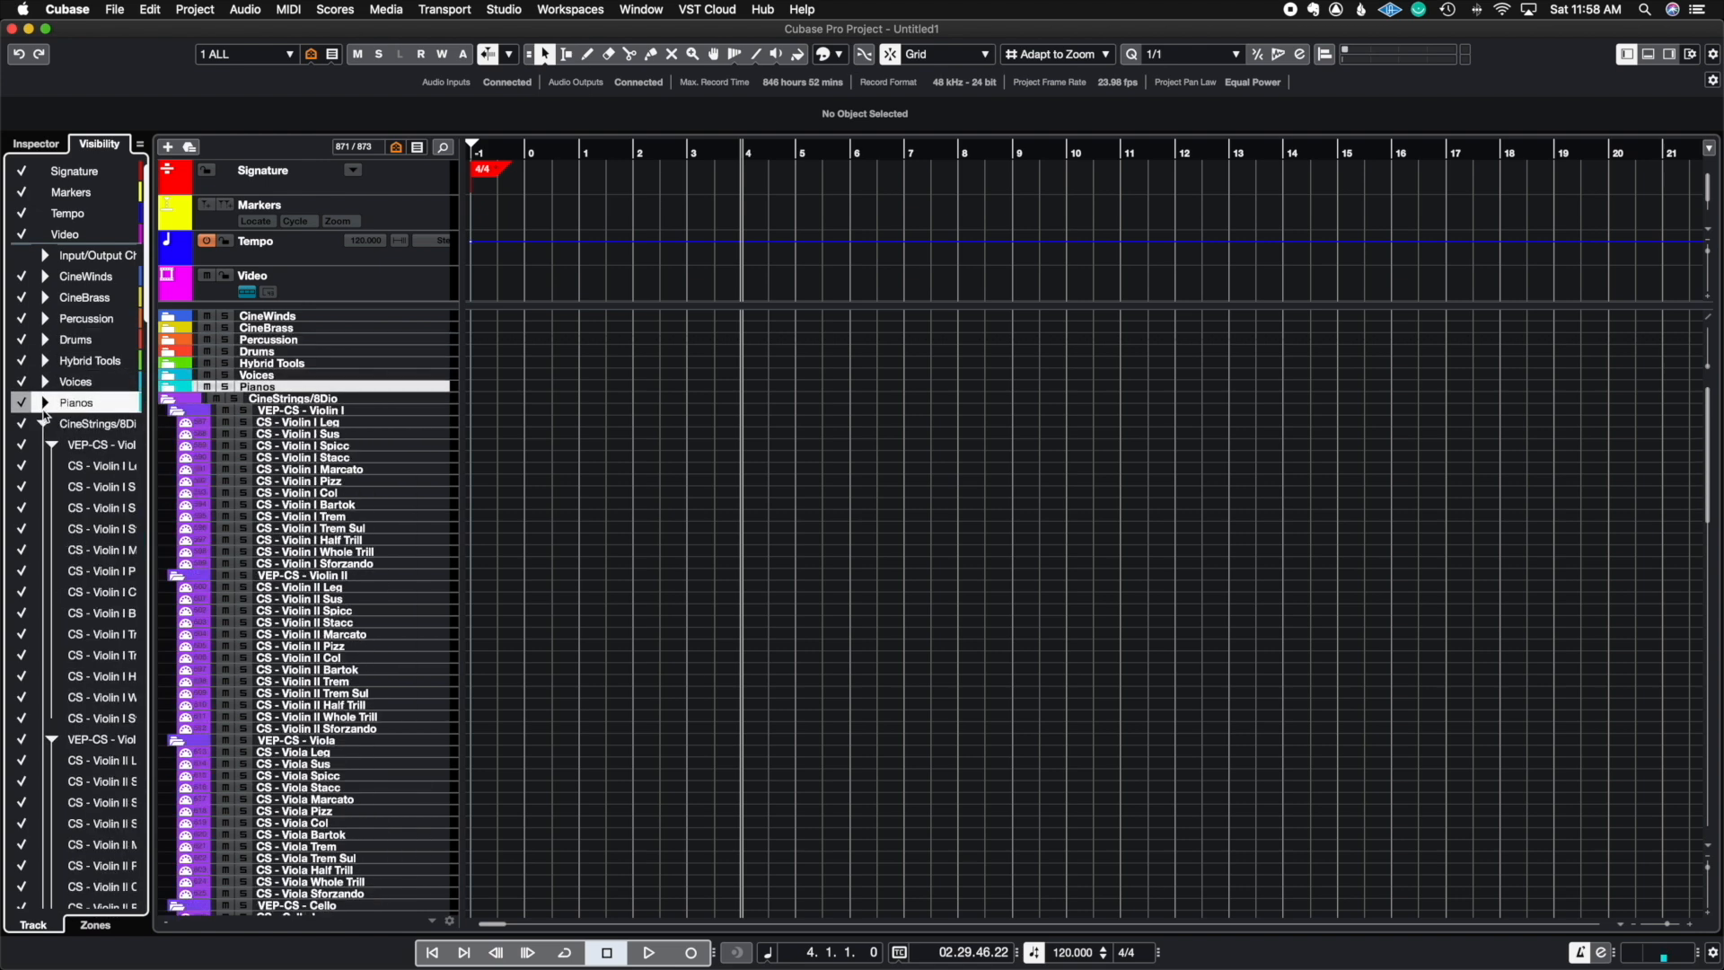
click(44, 423)
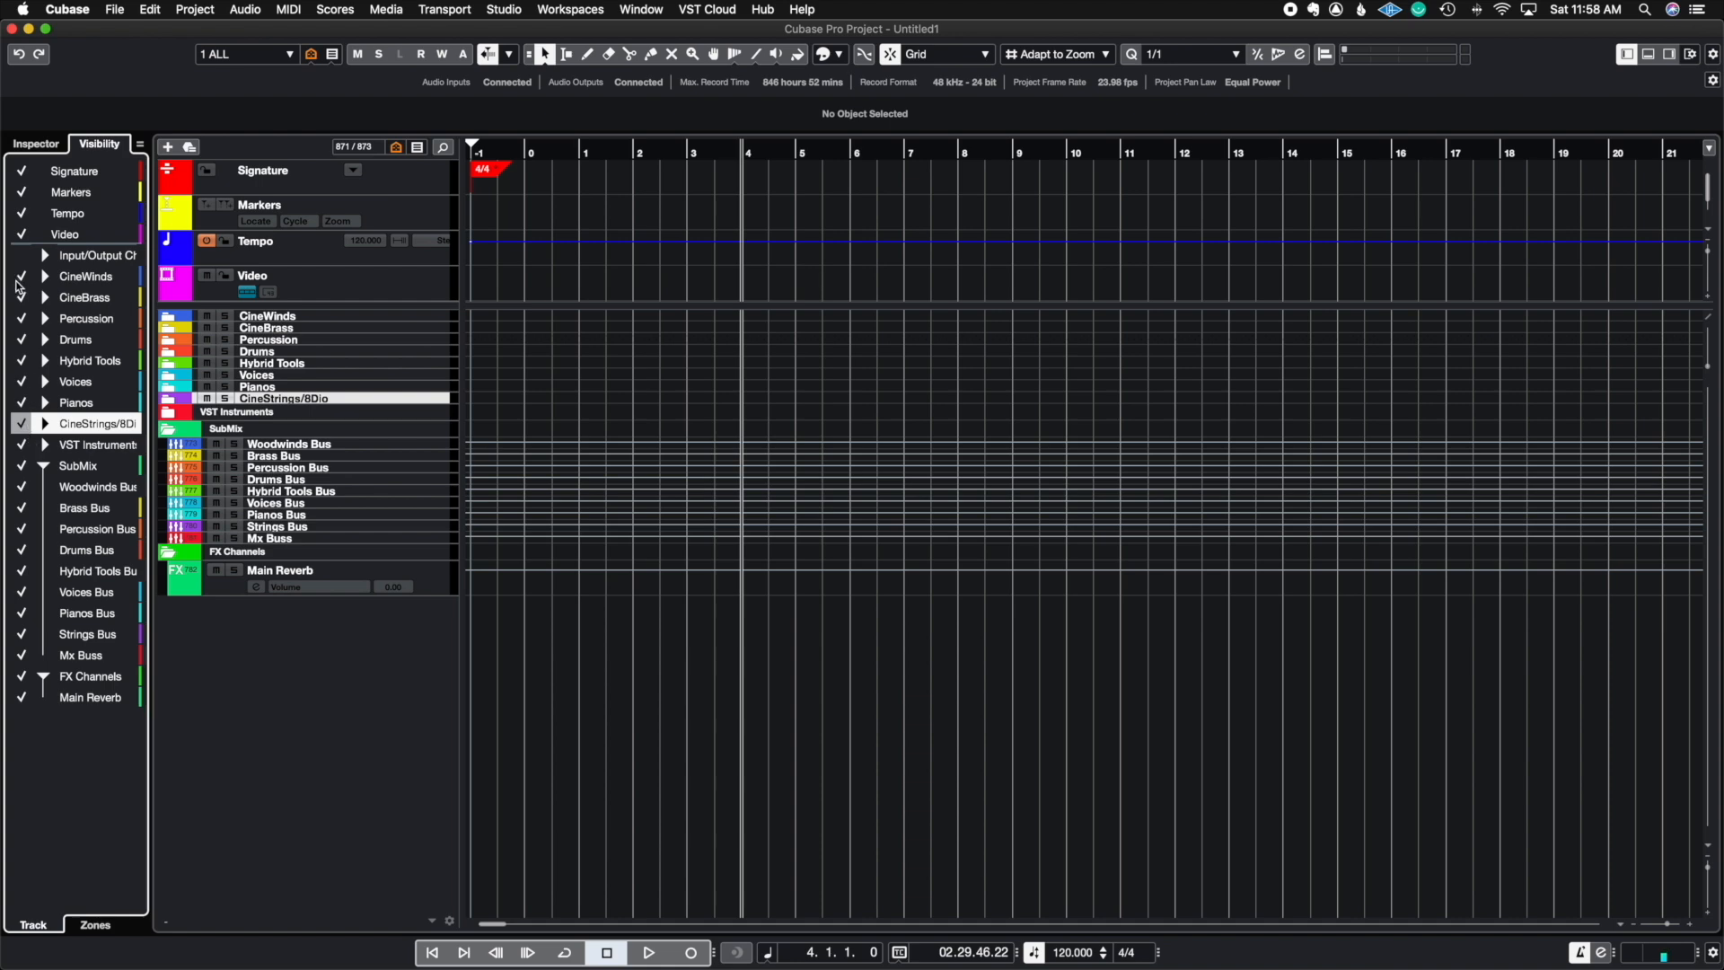
Hide the CineWinds, Drums, Hybrid Tools, Voices and Pianos folders from the project's track list
click(21, 276)
click(21, 340)
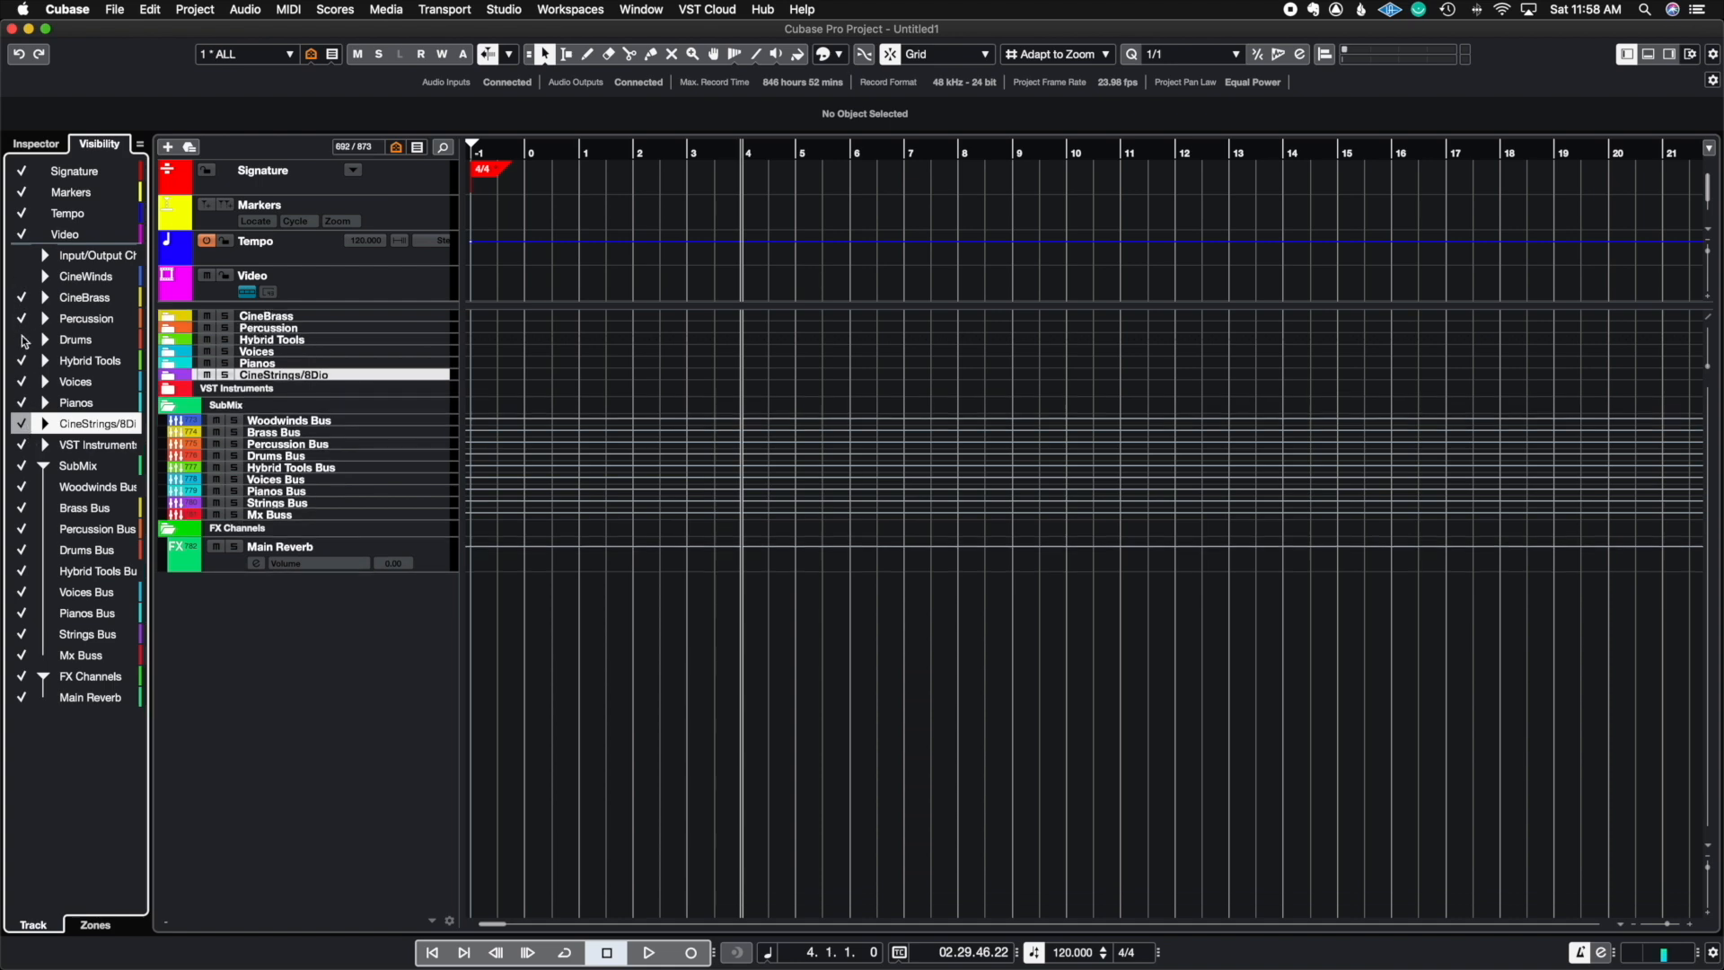
click(21, 360)
click(21, 382)
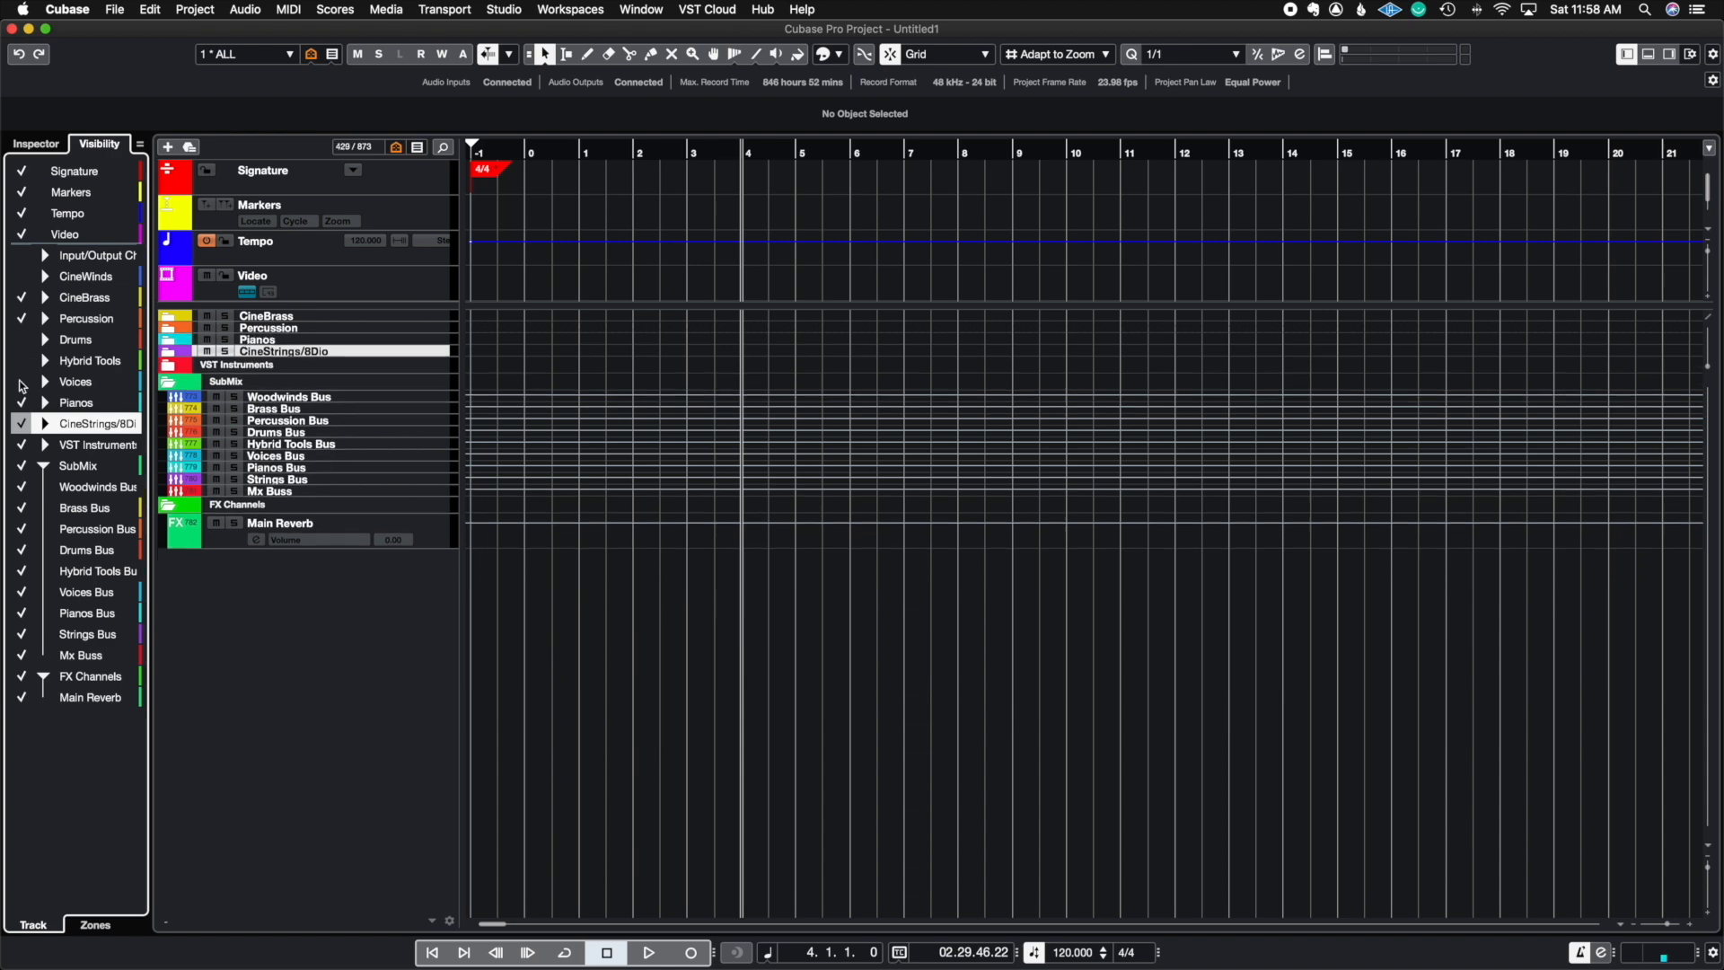
click(21, 403)
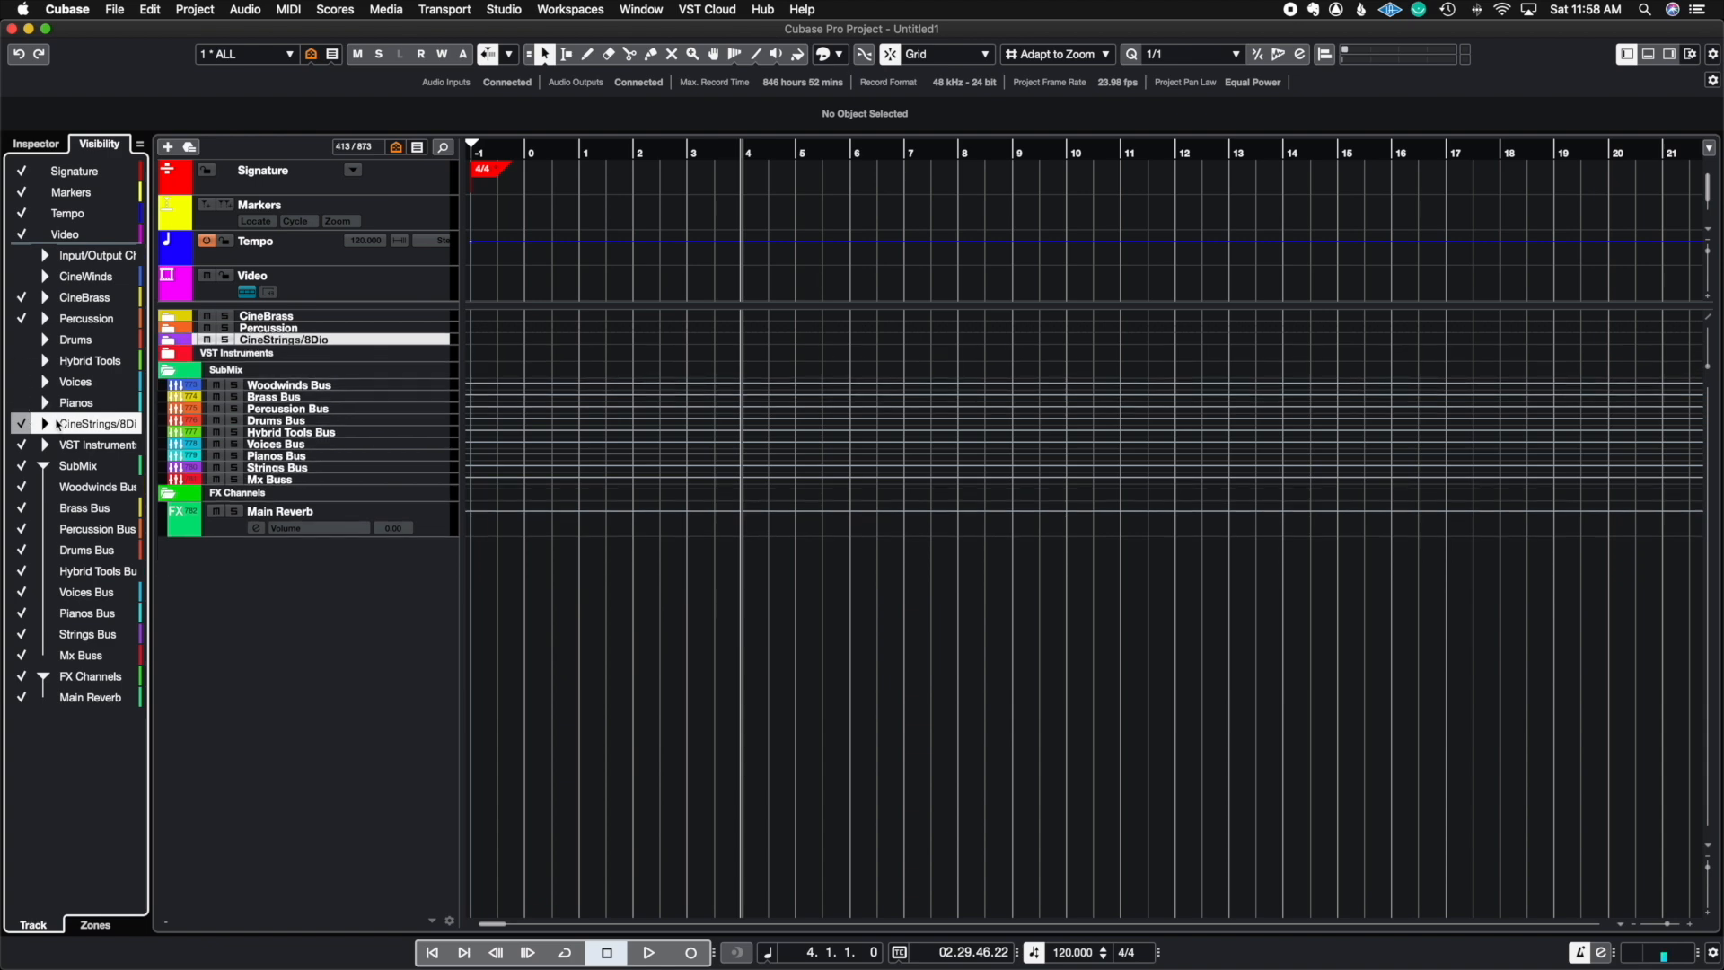
Collapse the SubMix folder and hide the FX Channels and VST Instruments folders
click(44, 465)
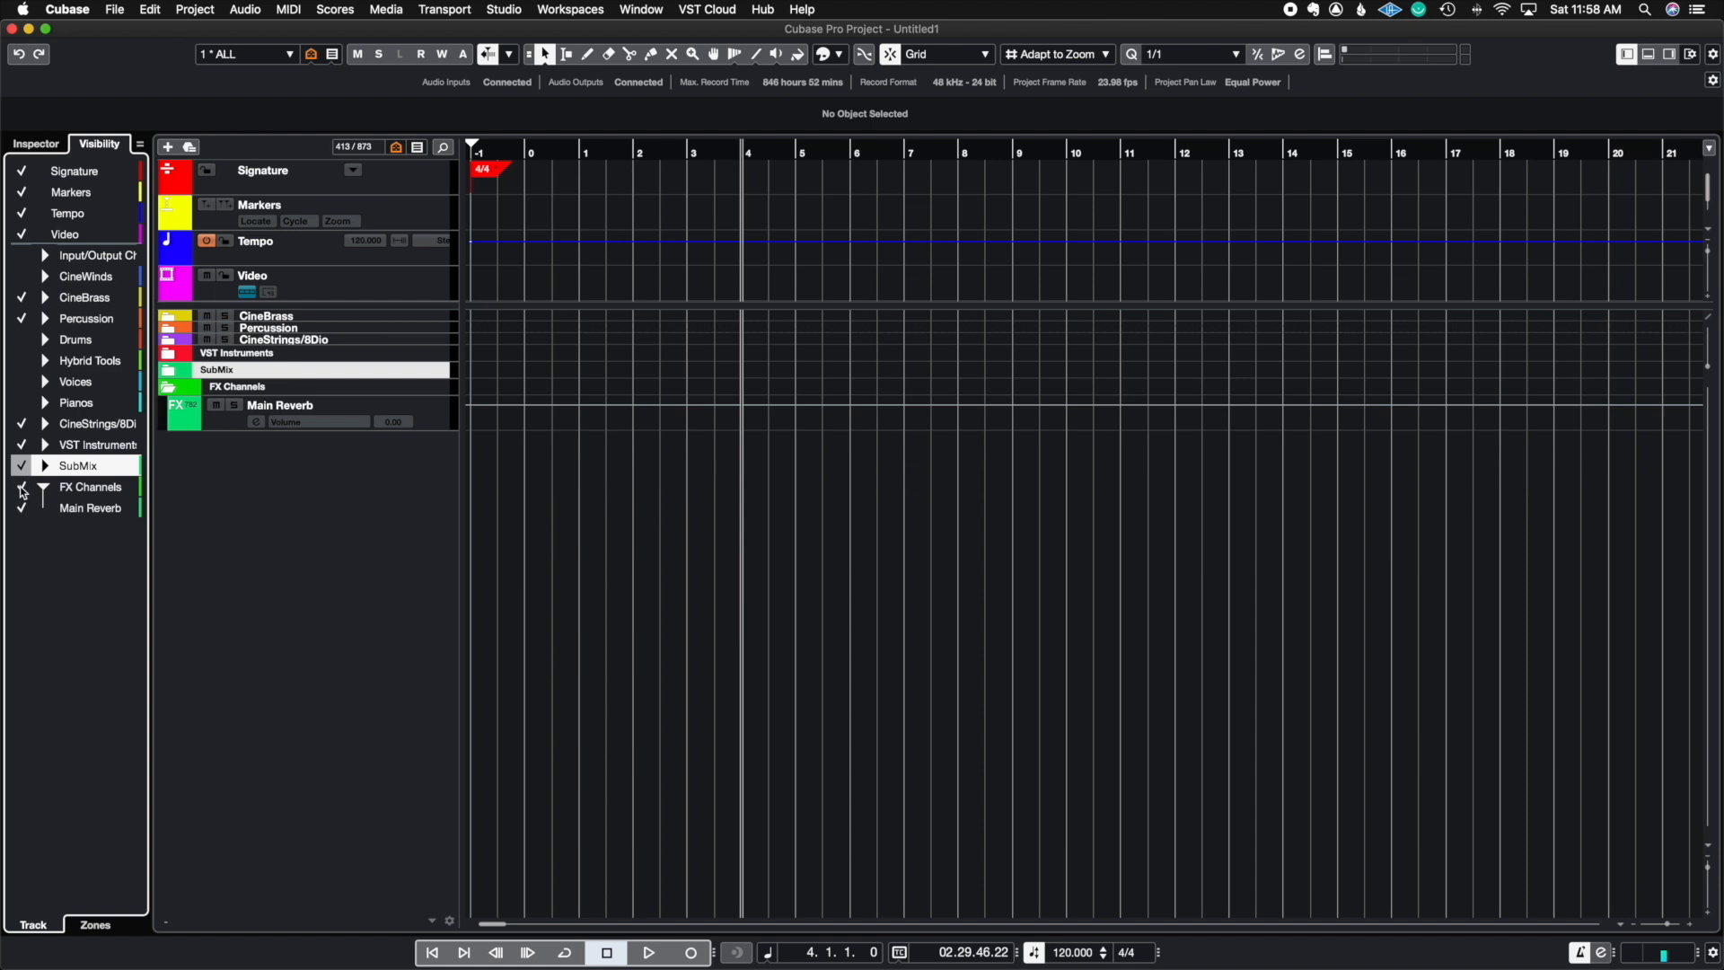
click(23, 488)
click(23, 446)
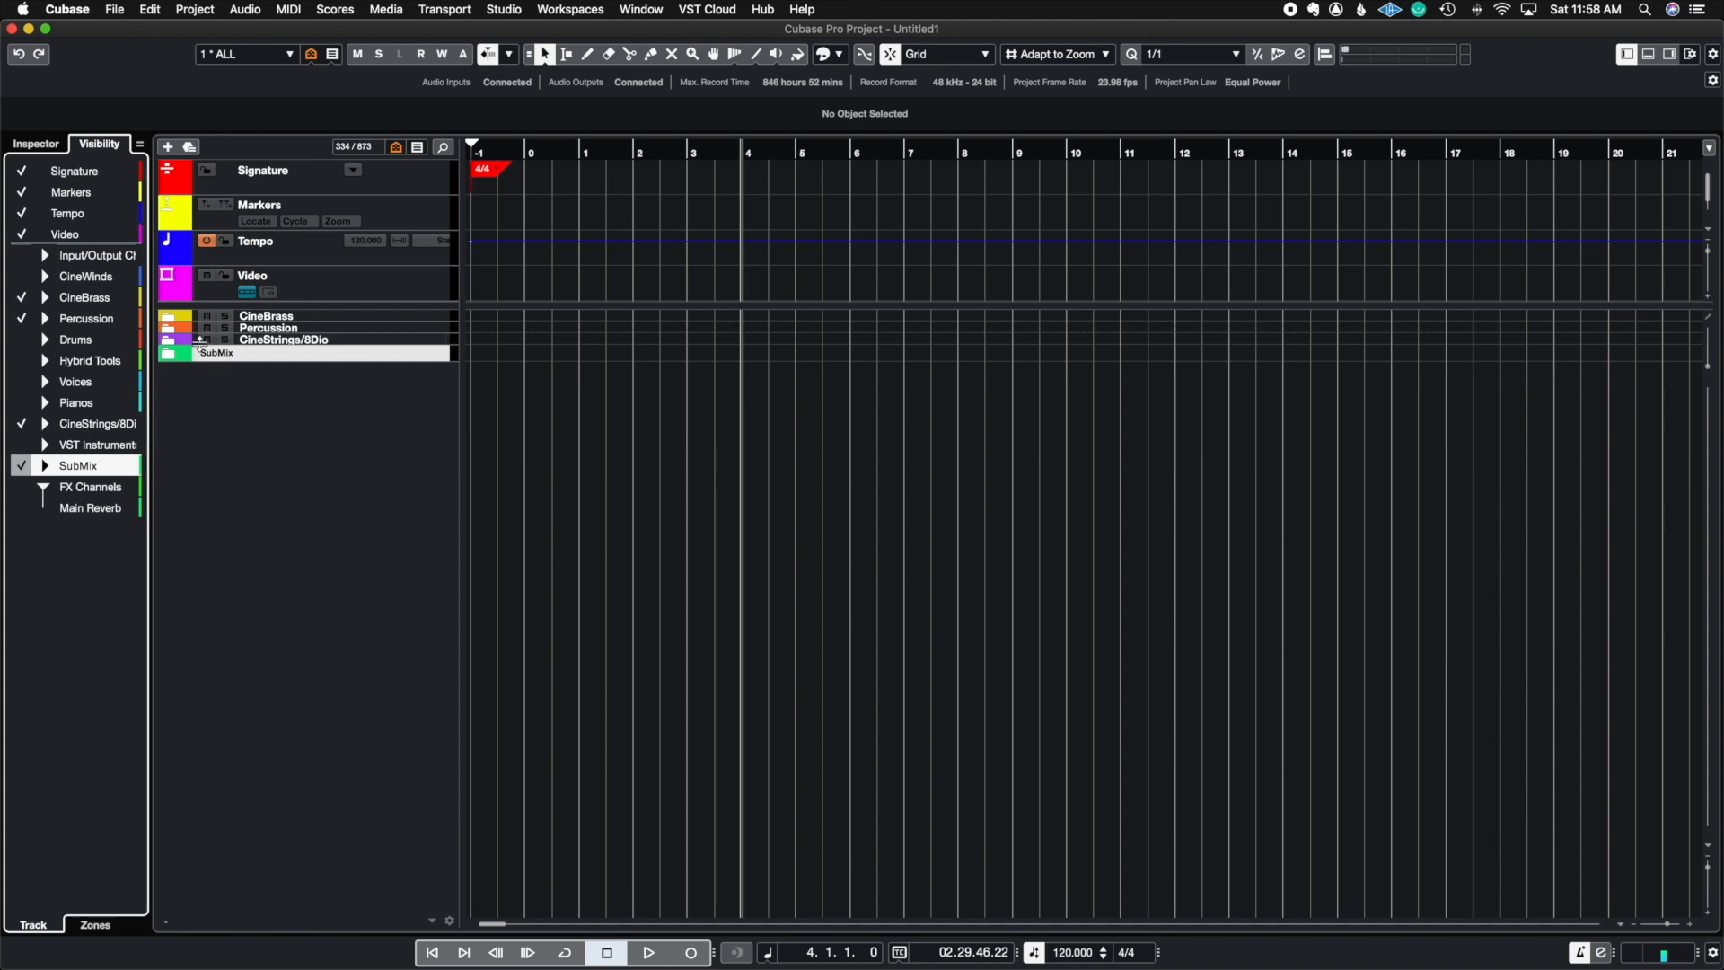
Expand the CineStrings/8Dio, Percussion, CineBrass and SubMix folders and look through the reduced track list
click(45, 423)
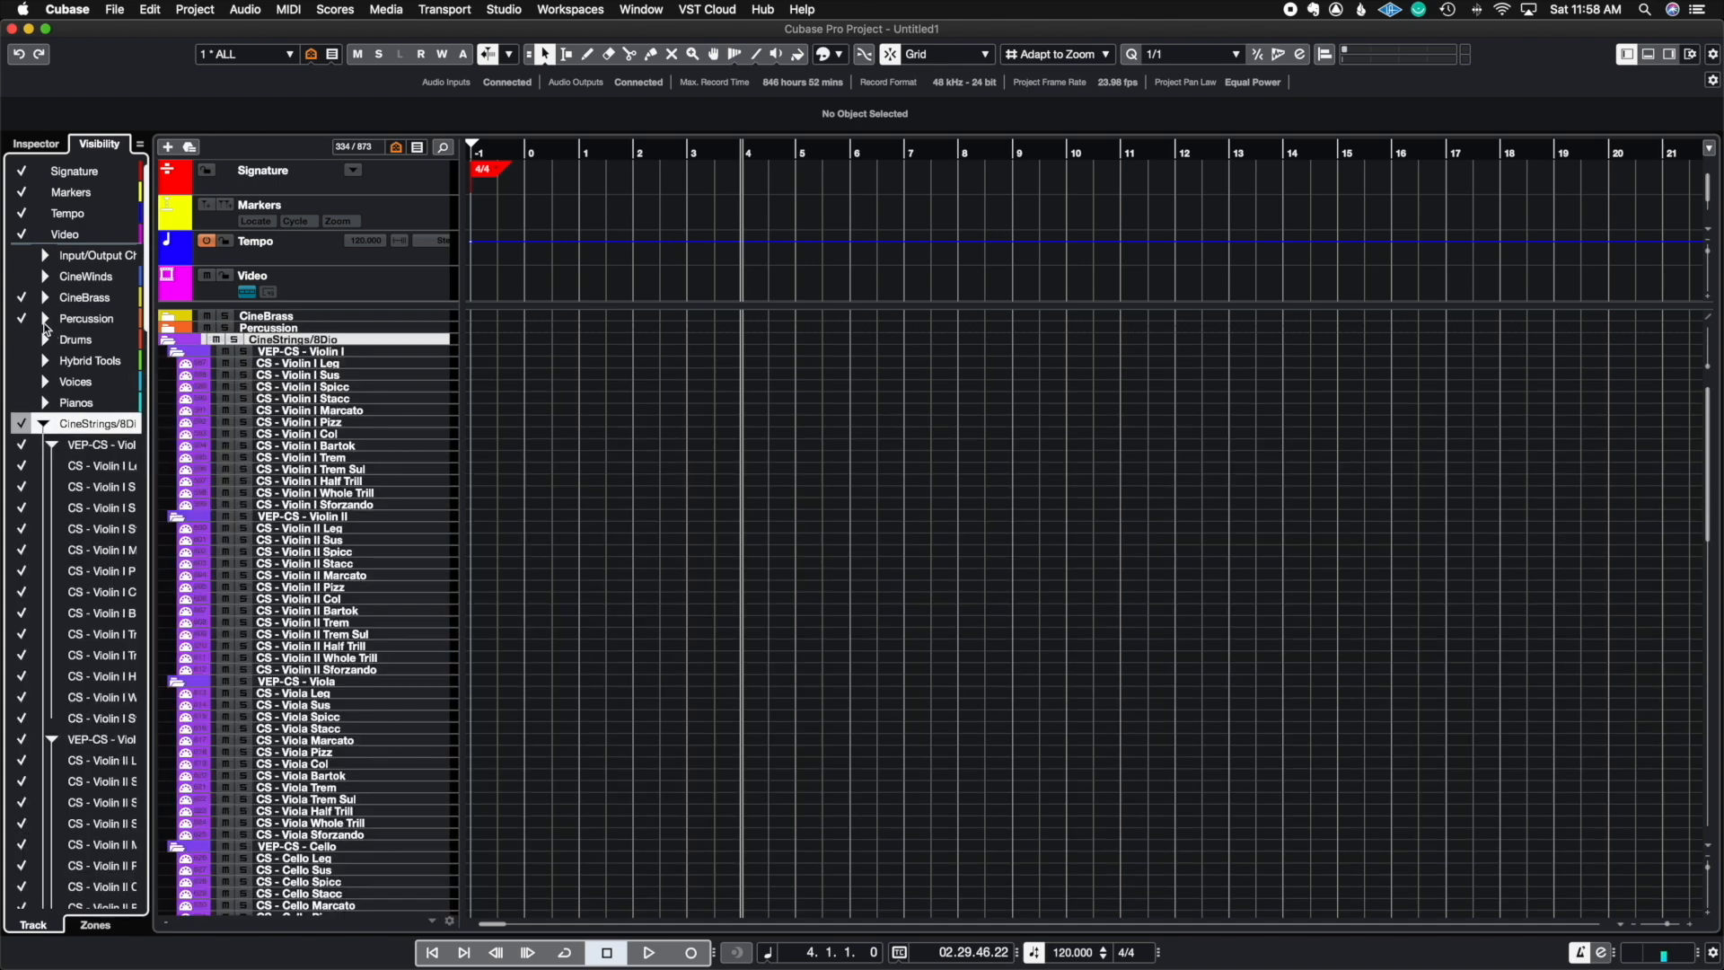
click(45, 319)
click(45, 298)
scroll(578, 462, down, 10)
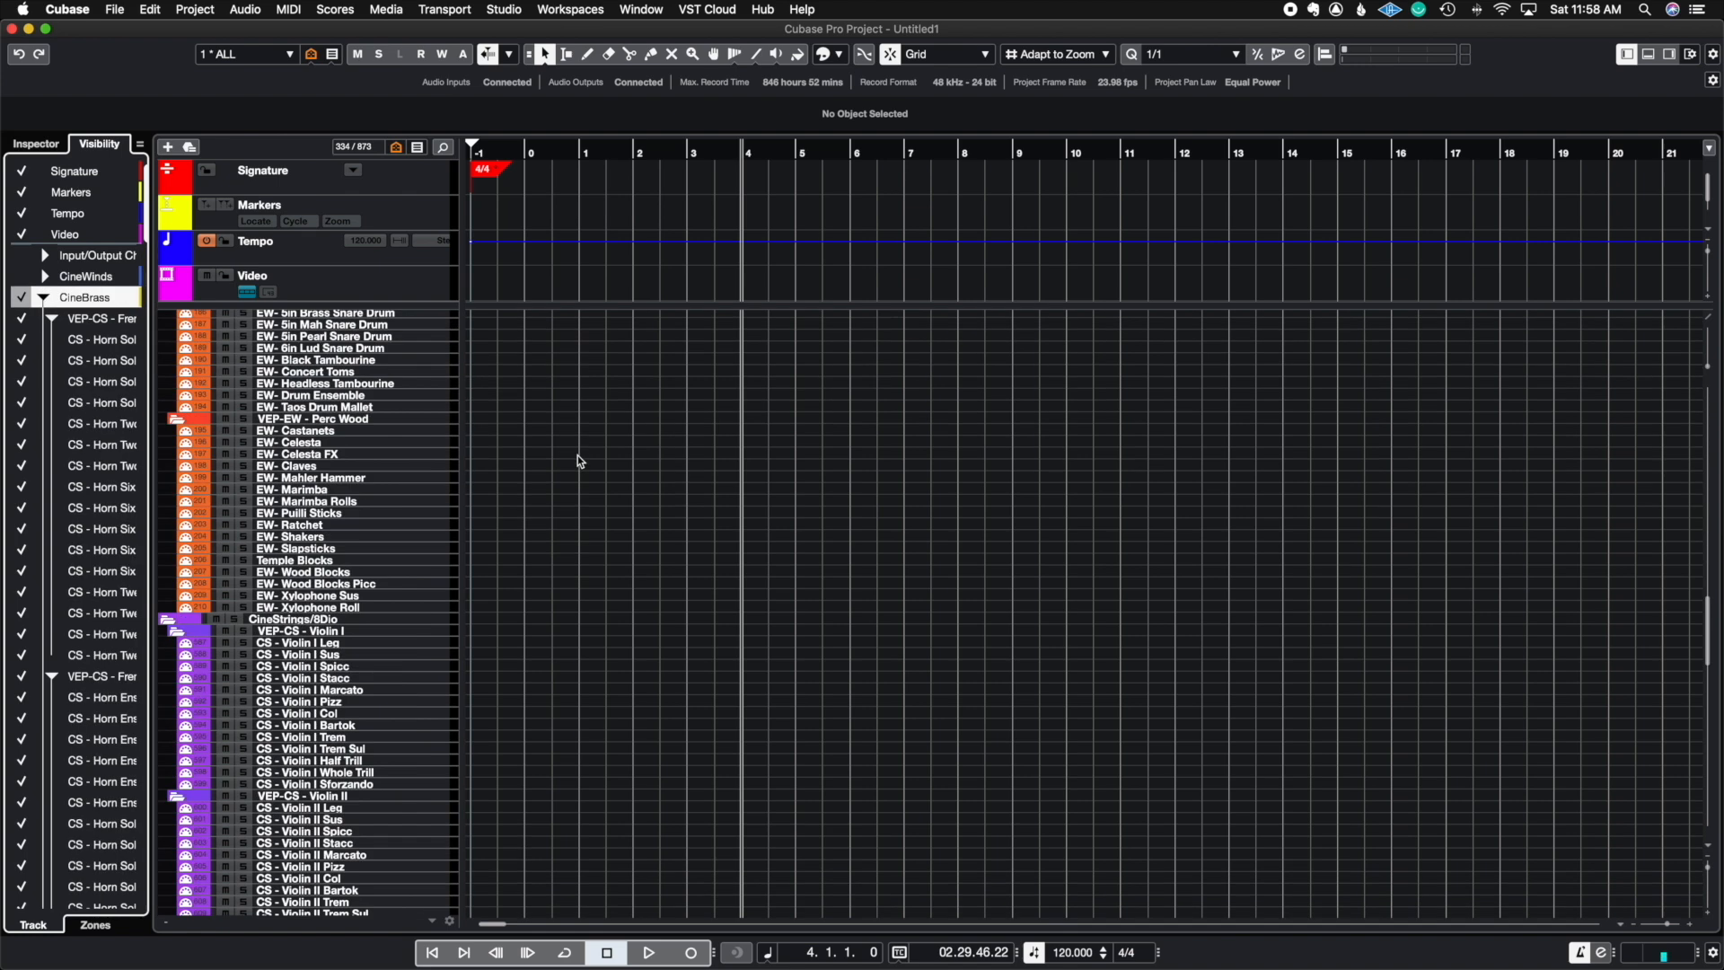
scroll(579, 462, down, 15)
scroll(63, 637, down, 15)
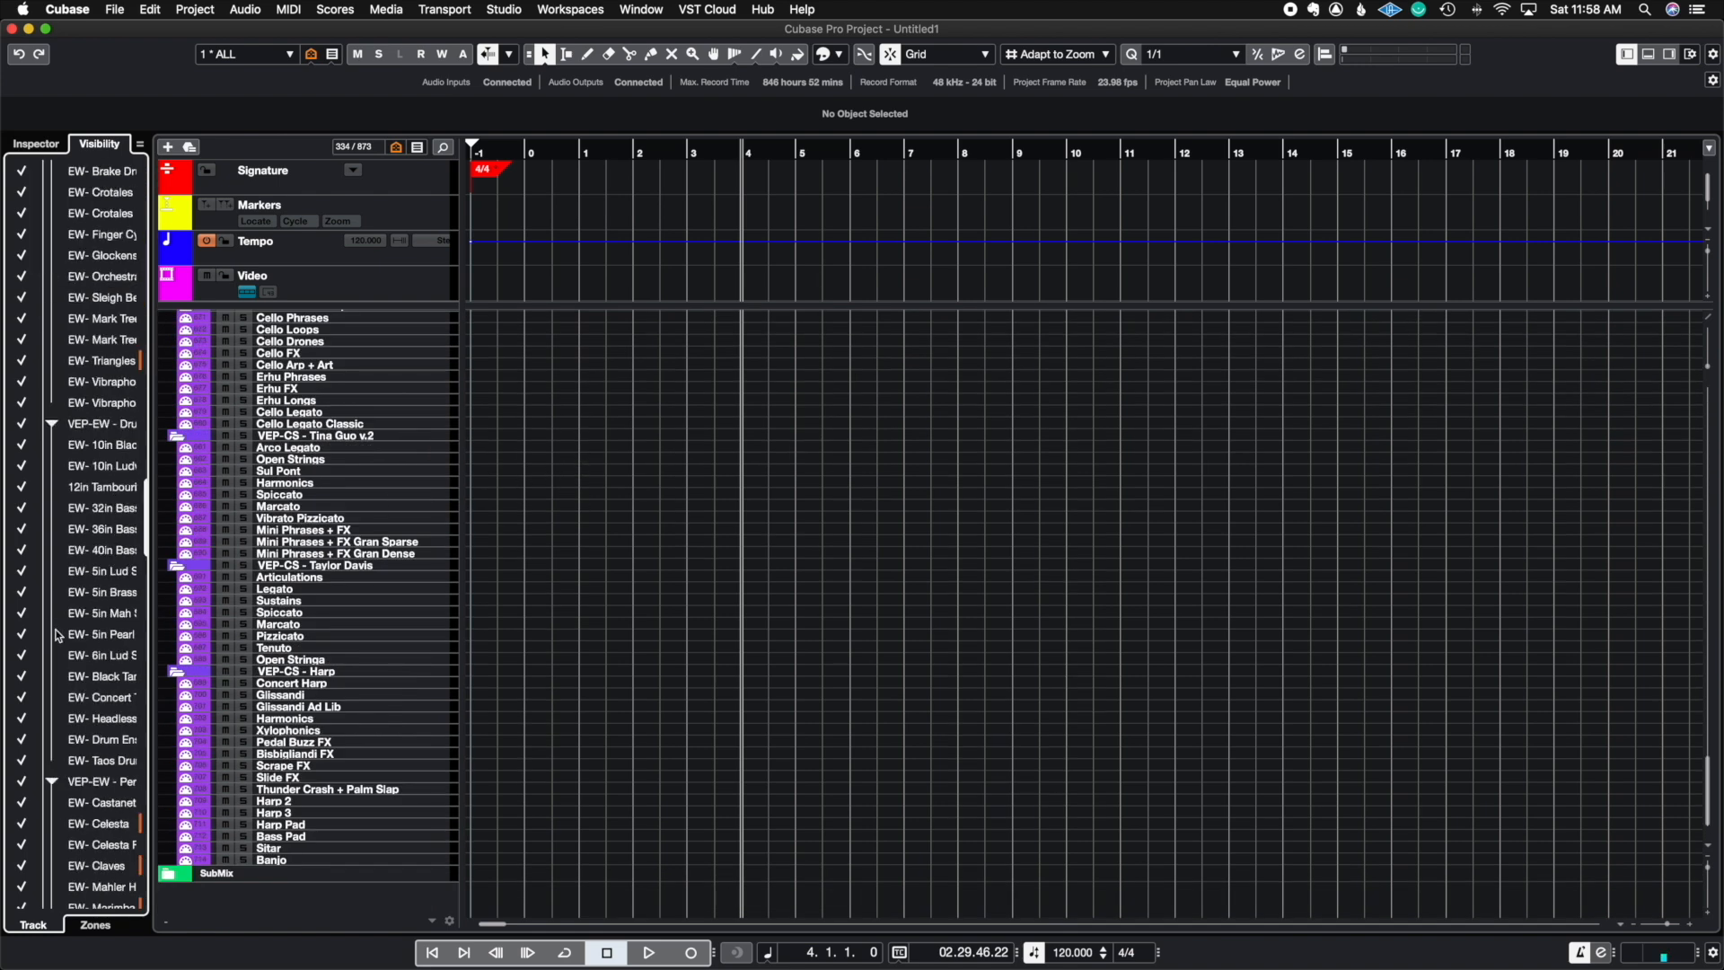
click(45, 845)
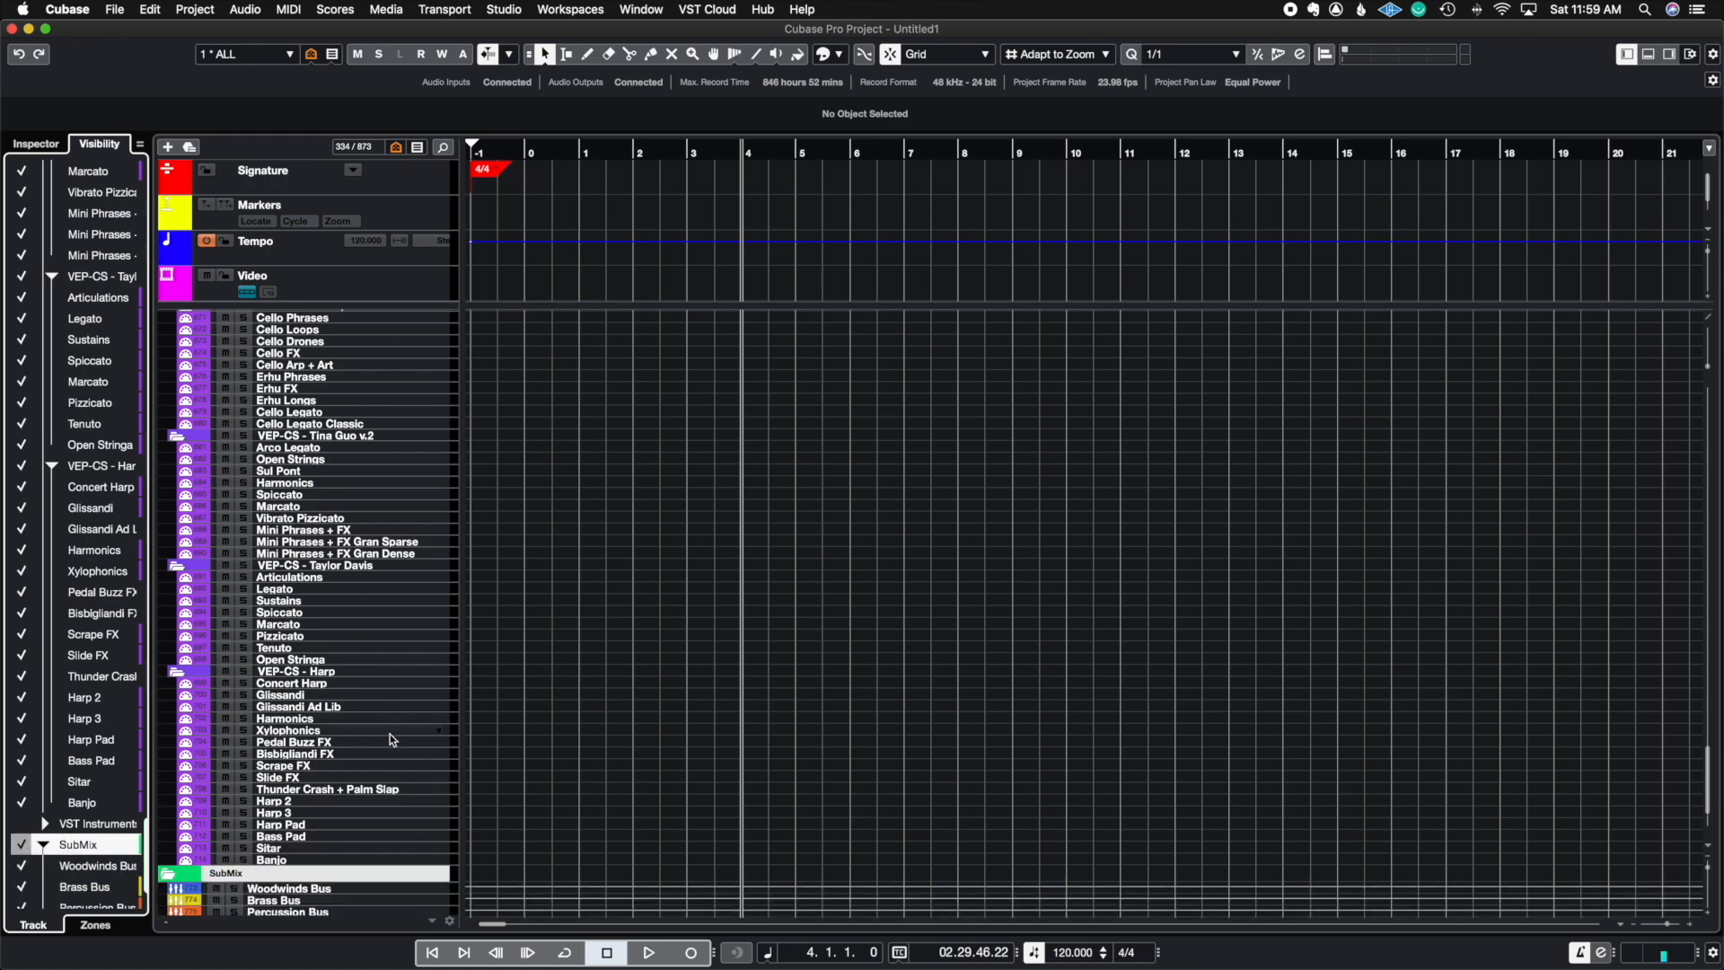
scroll(587, 659, up, 20)
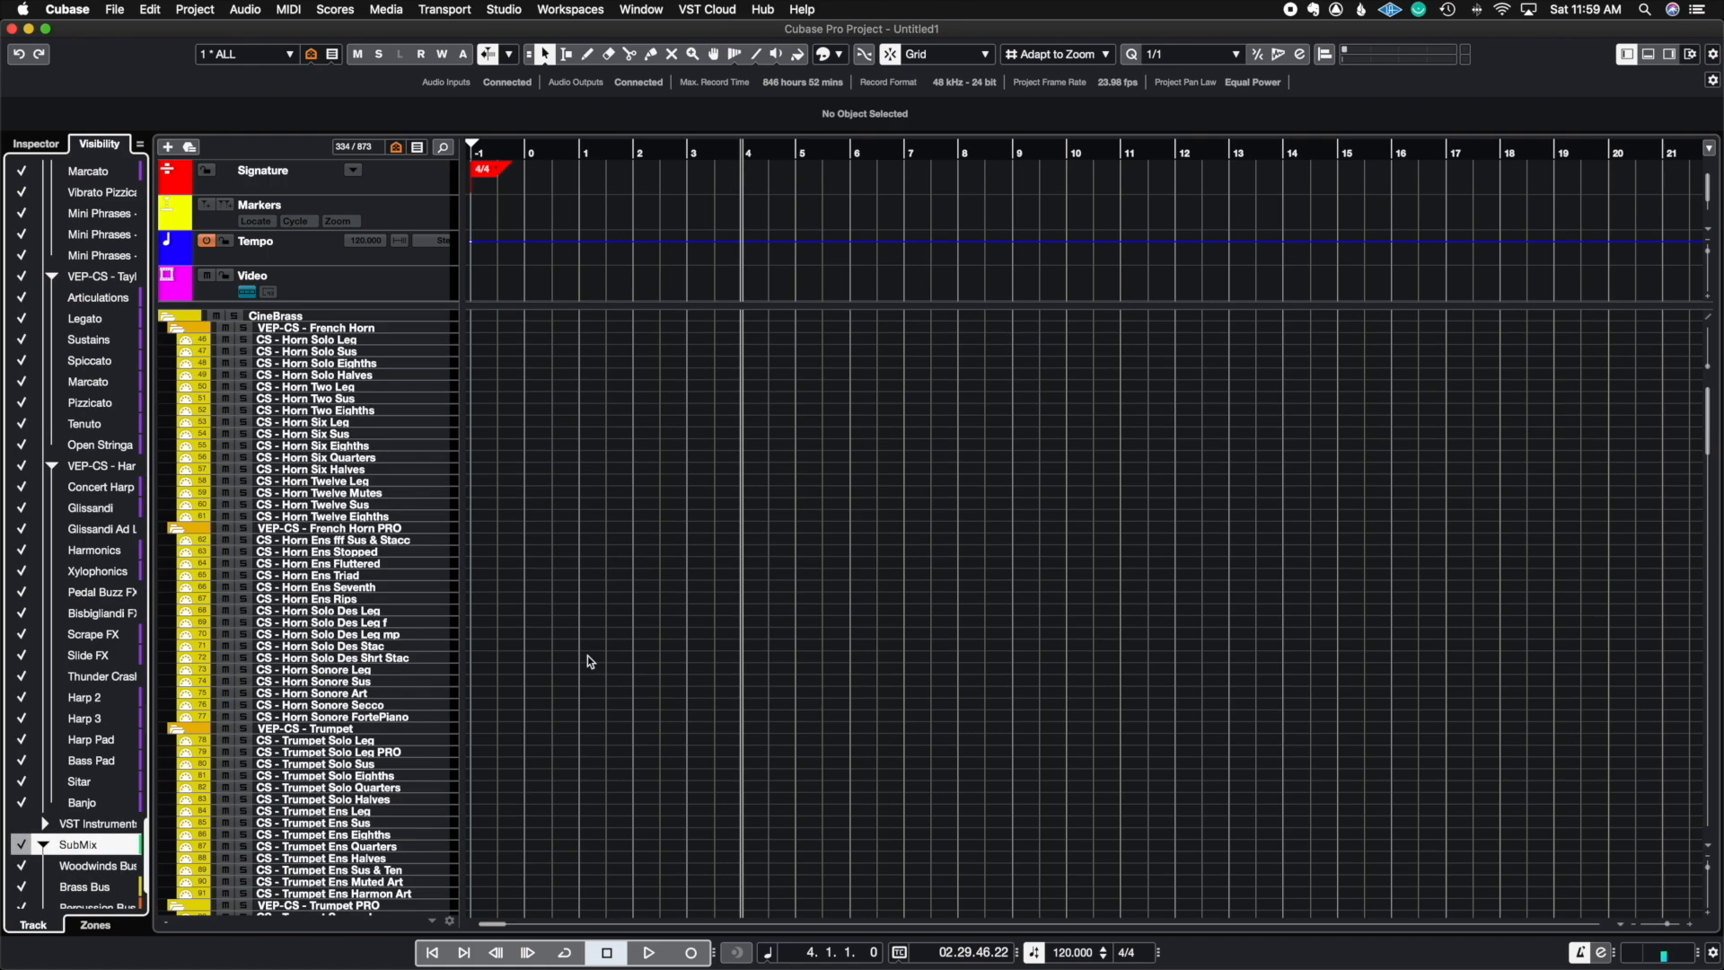
scroll(588, 661, down, 20)
scroll(587, 661, up, 20)
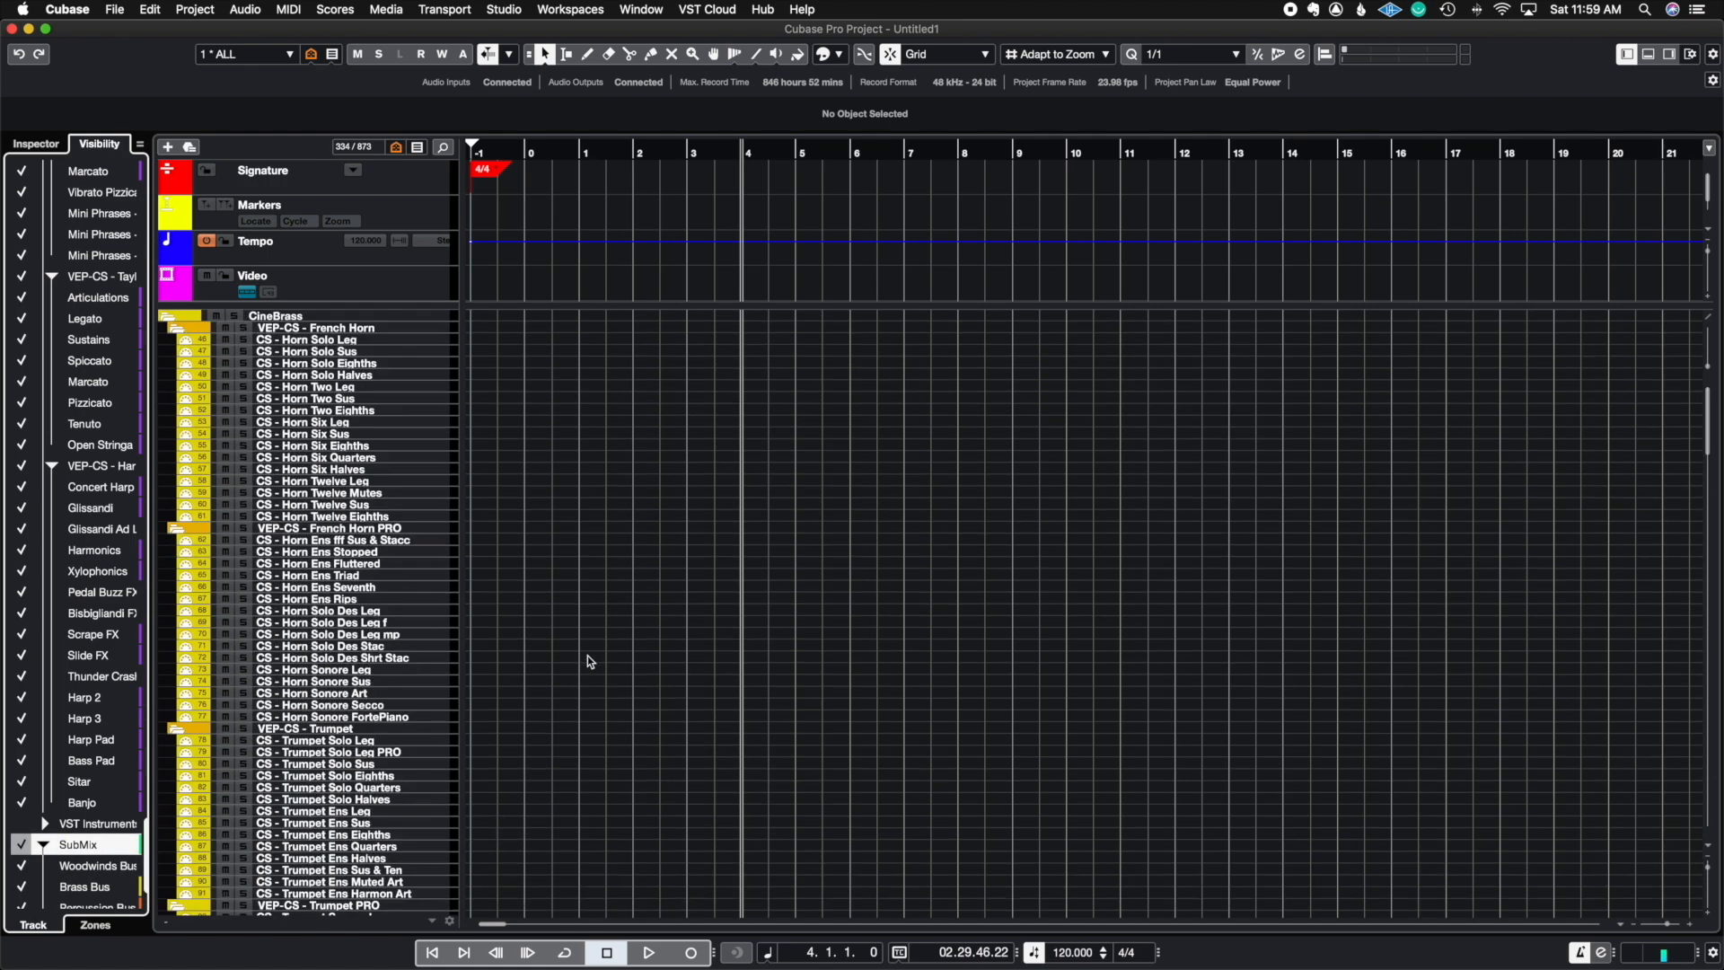
Save the current track visibility as a configuration named "Str + Brass + Perc + Submx" and move it to position 13
click(289, 56)
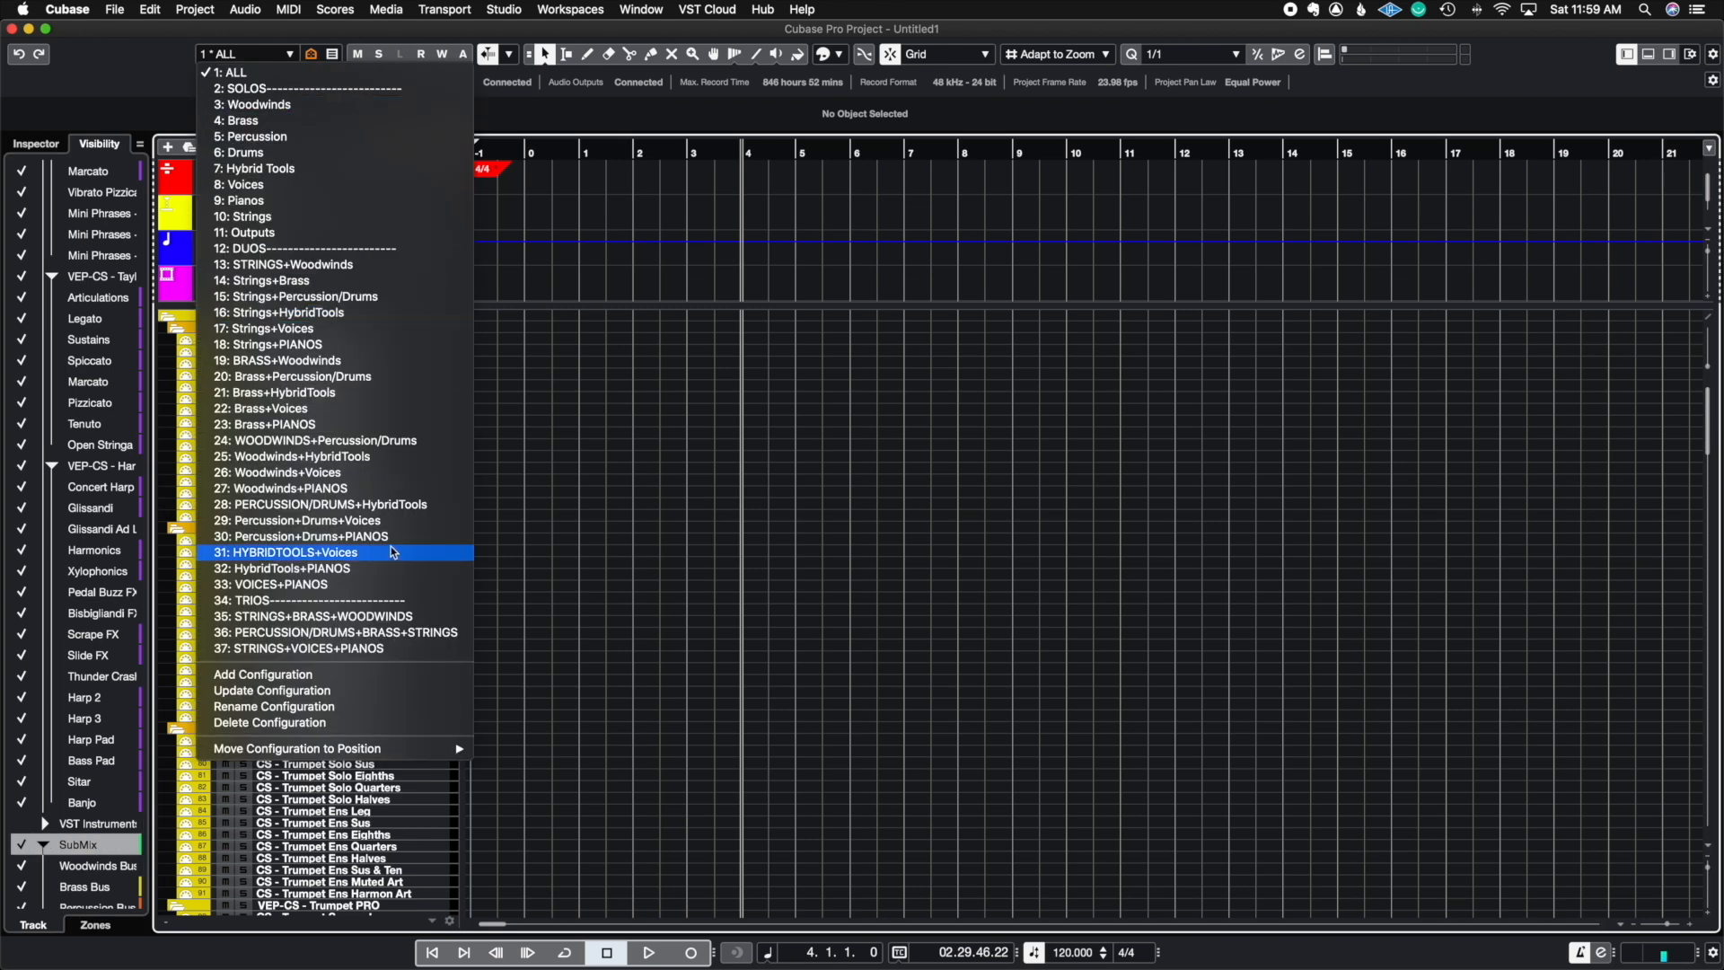
click(279, 683)
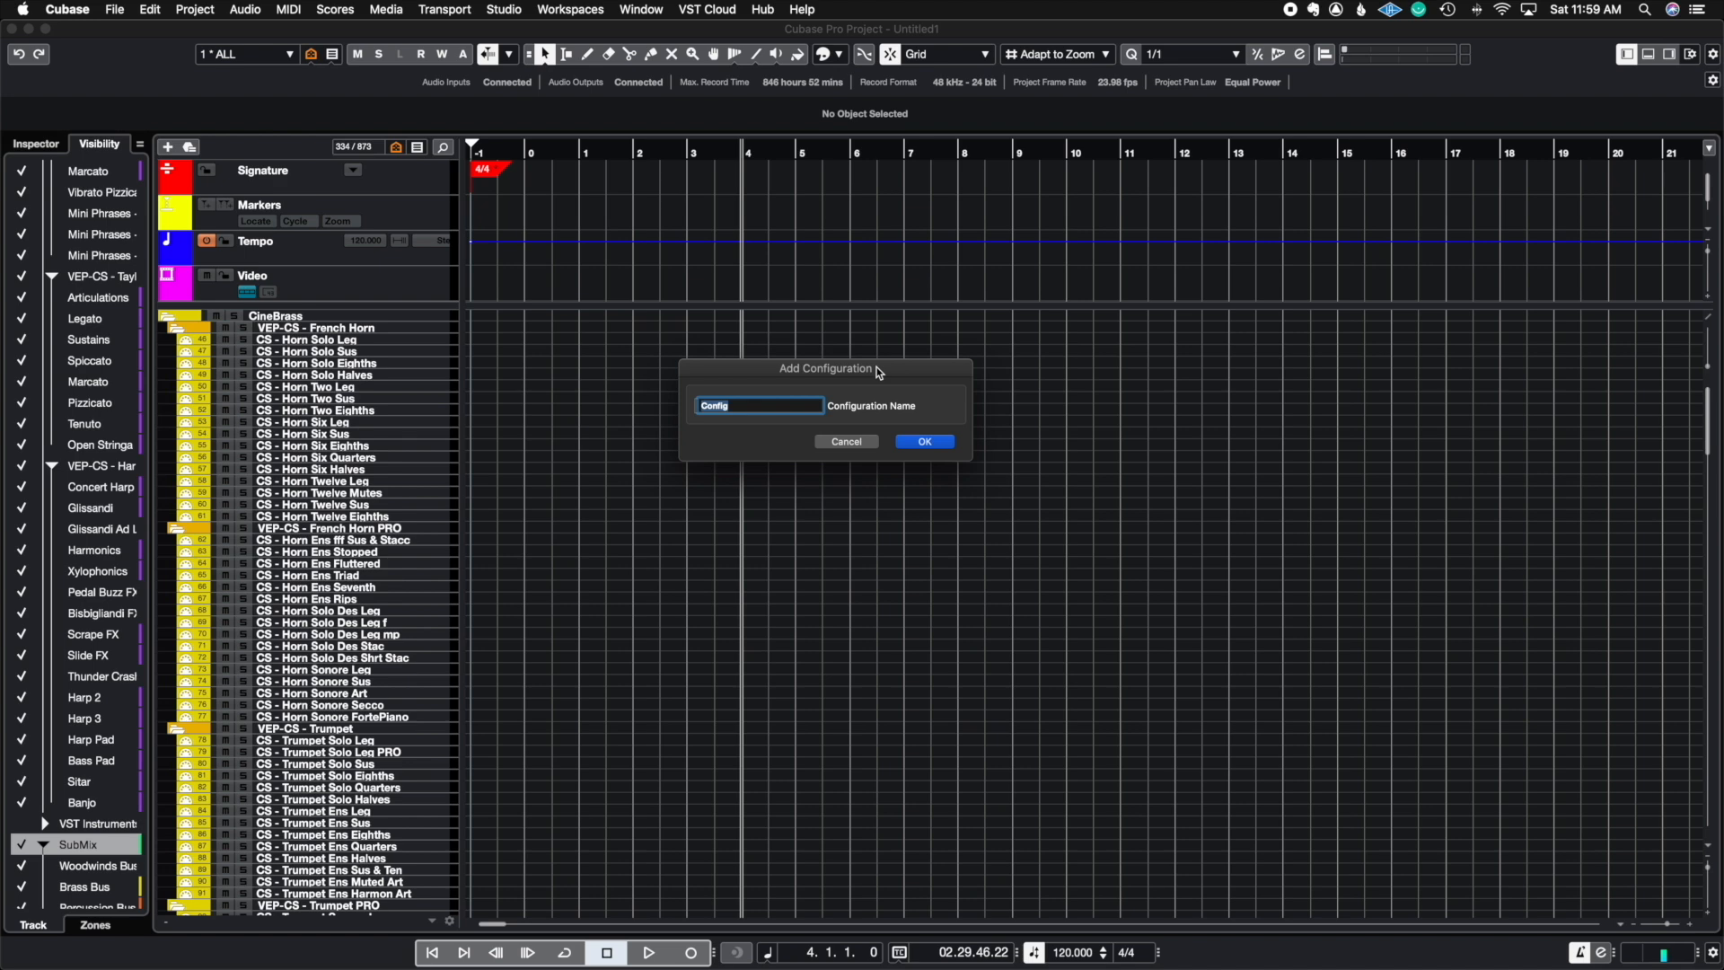
text(Str + Brass + Perc + Submix)
click(936, 442)
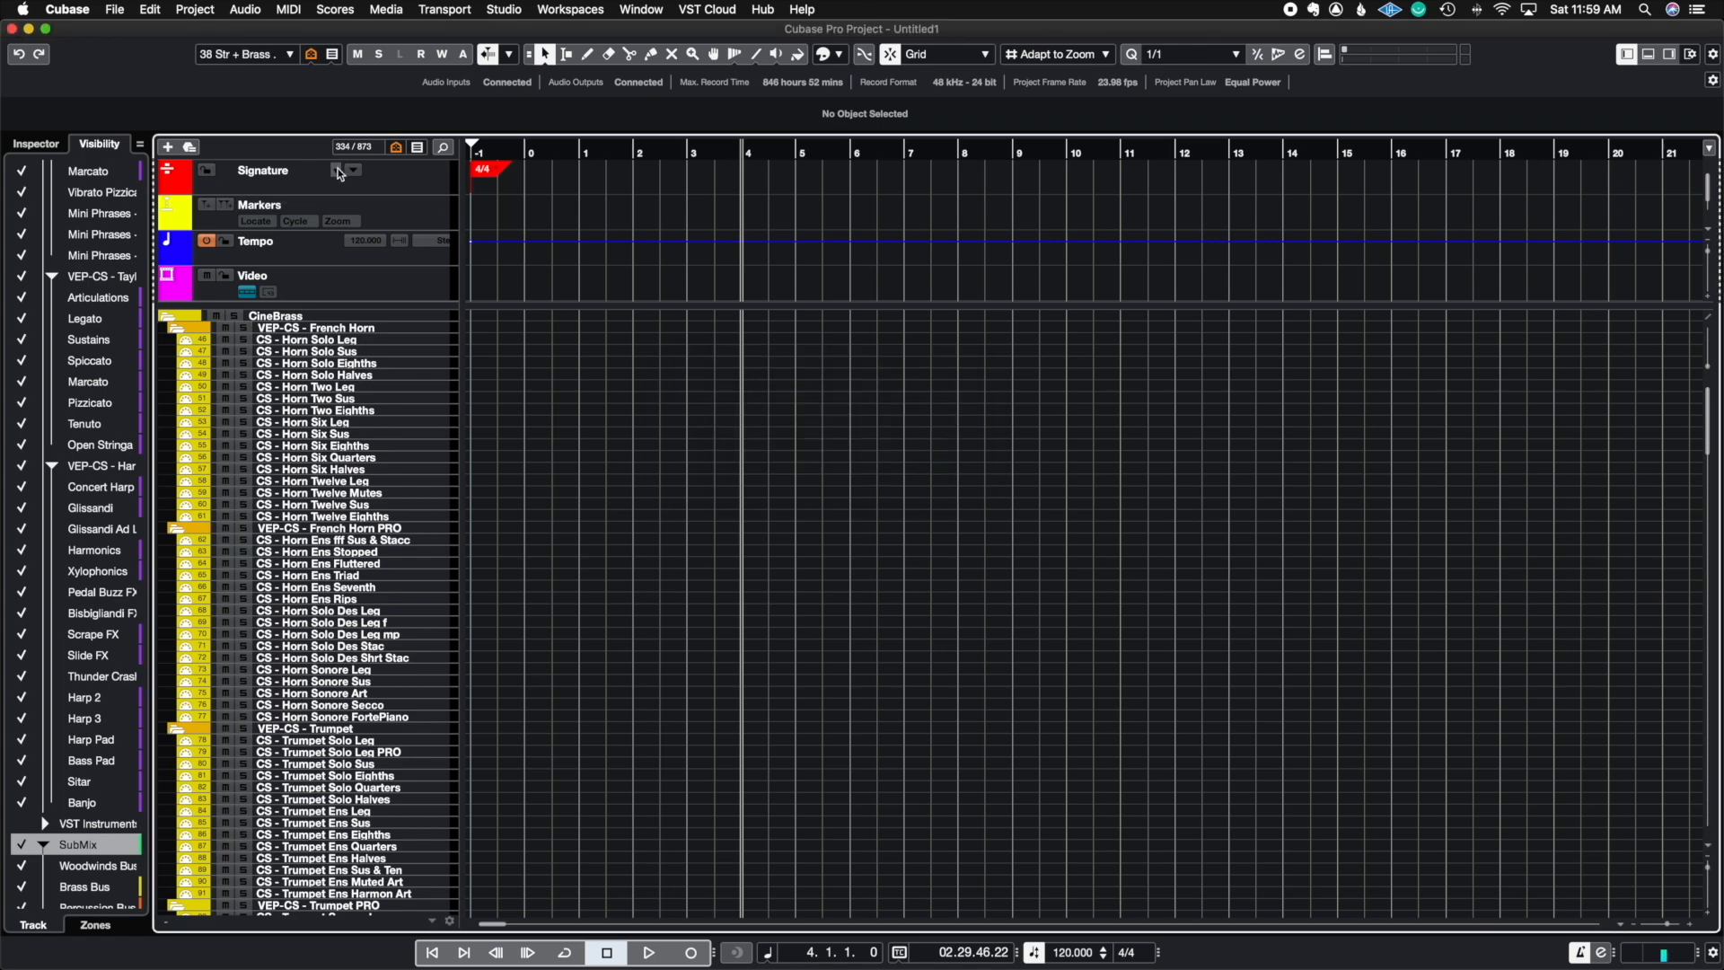
click(289, 55)
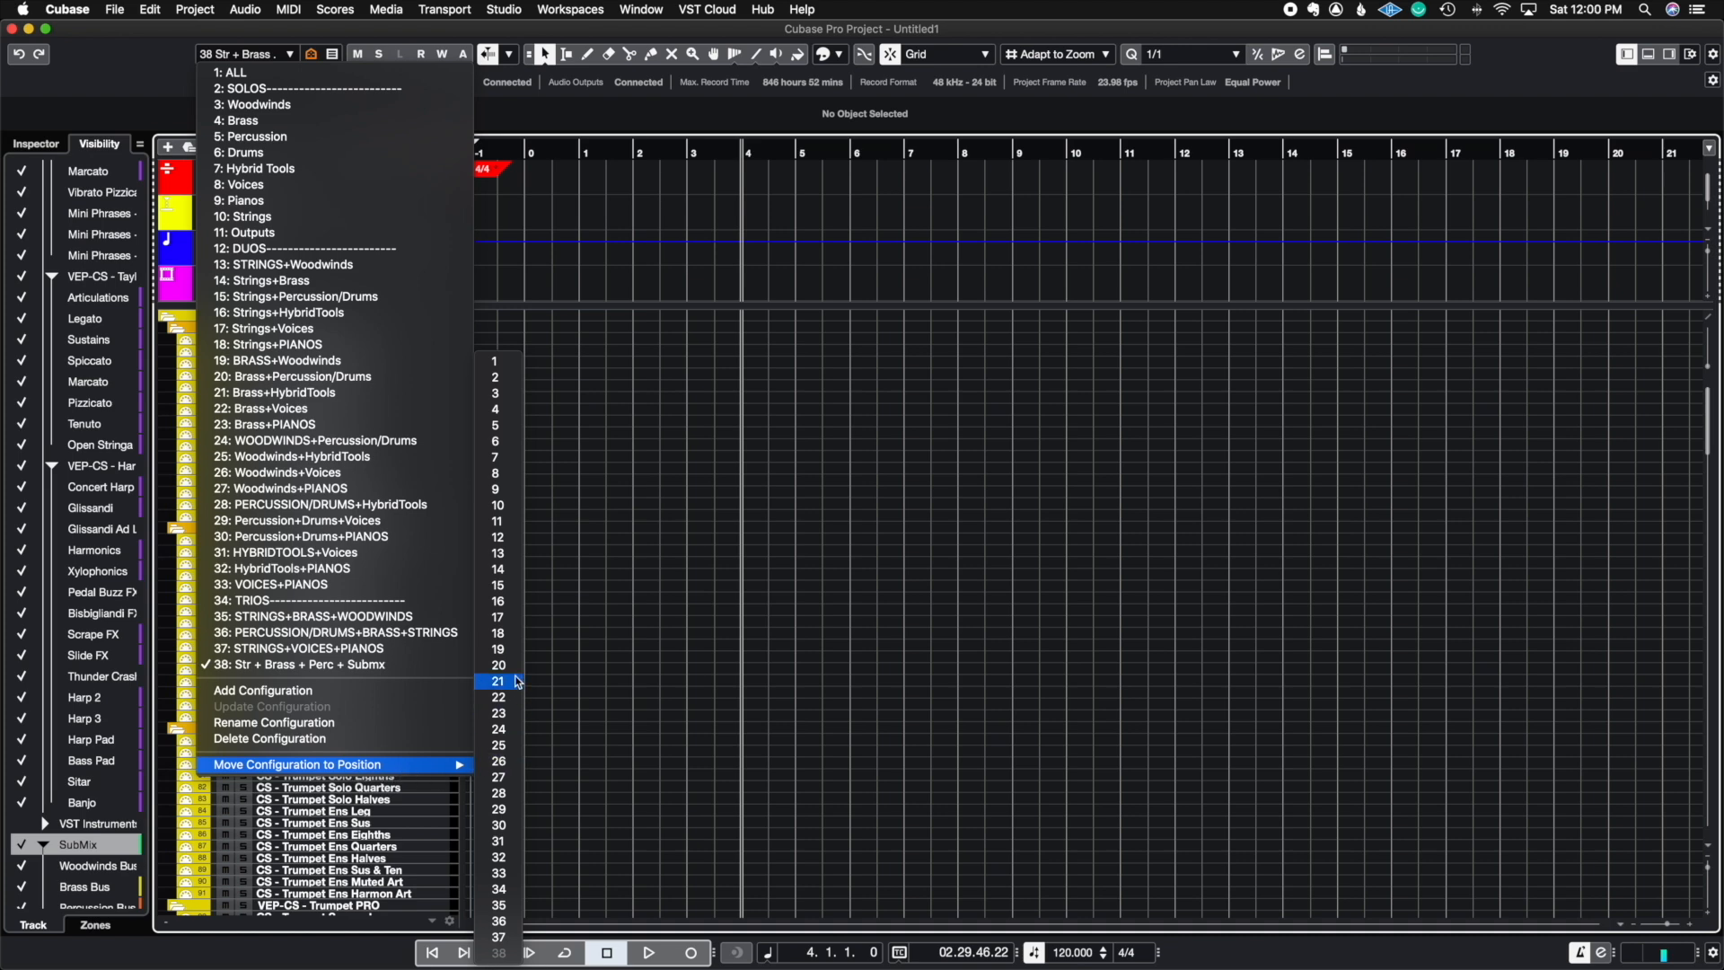
click(499, 554)
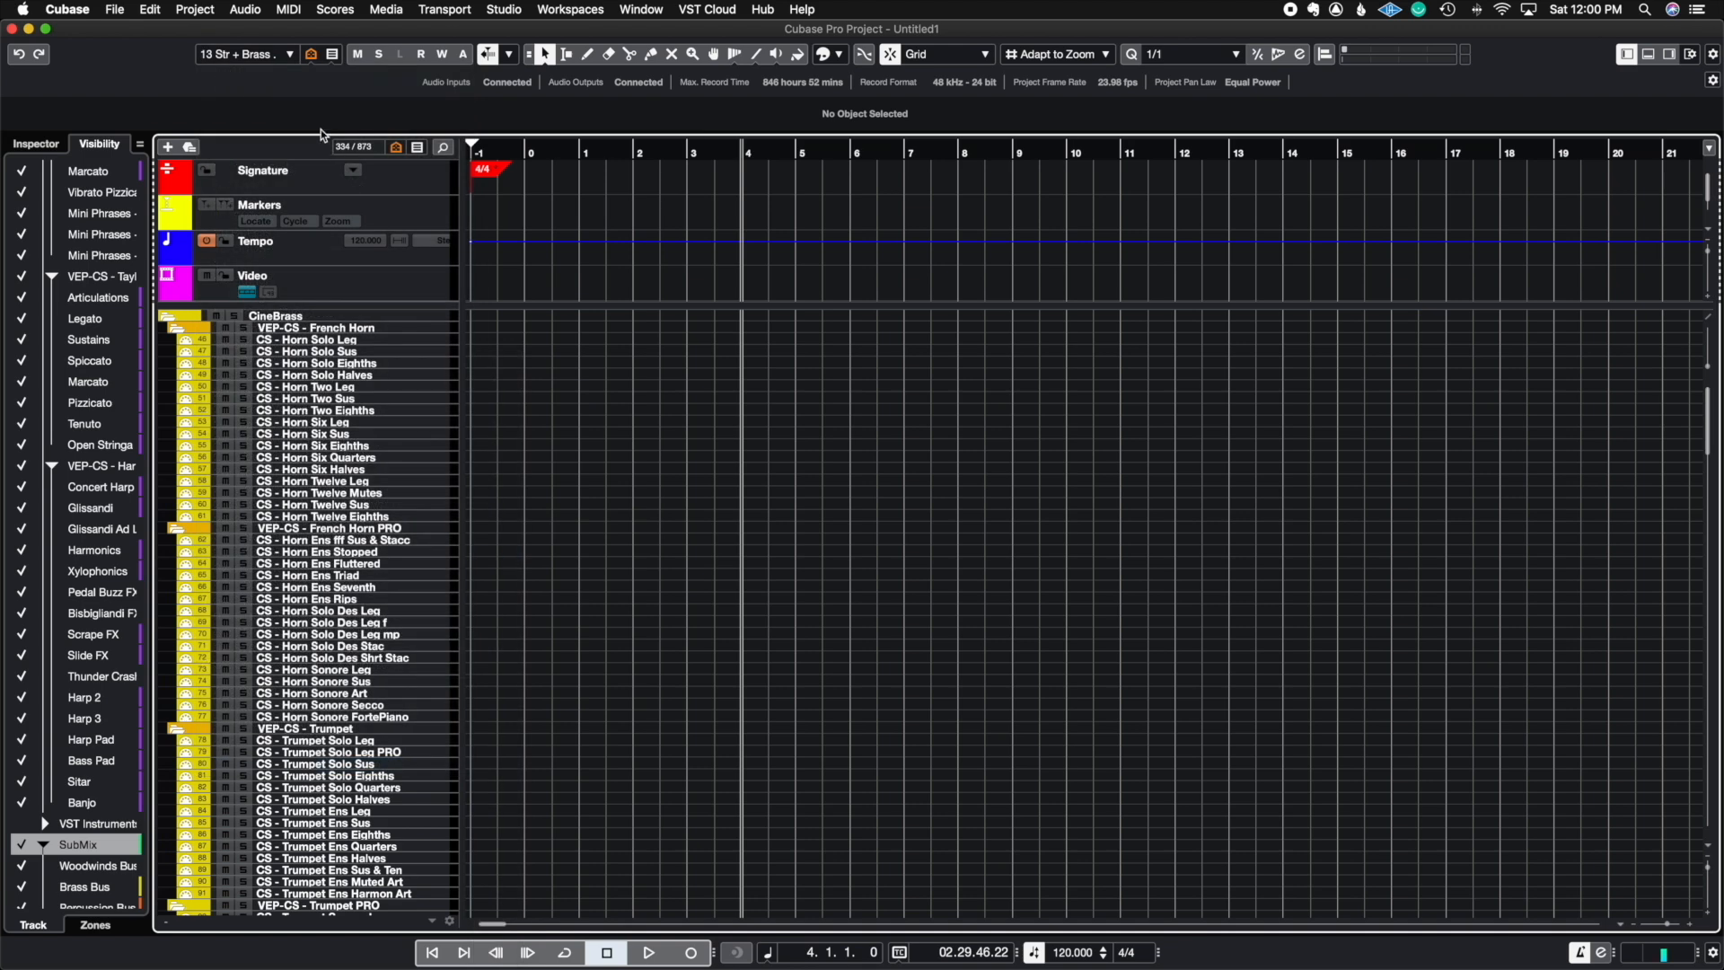
click(295, 57)
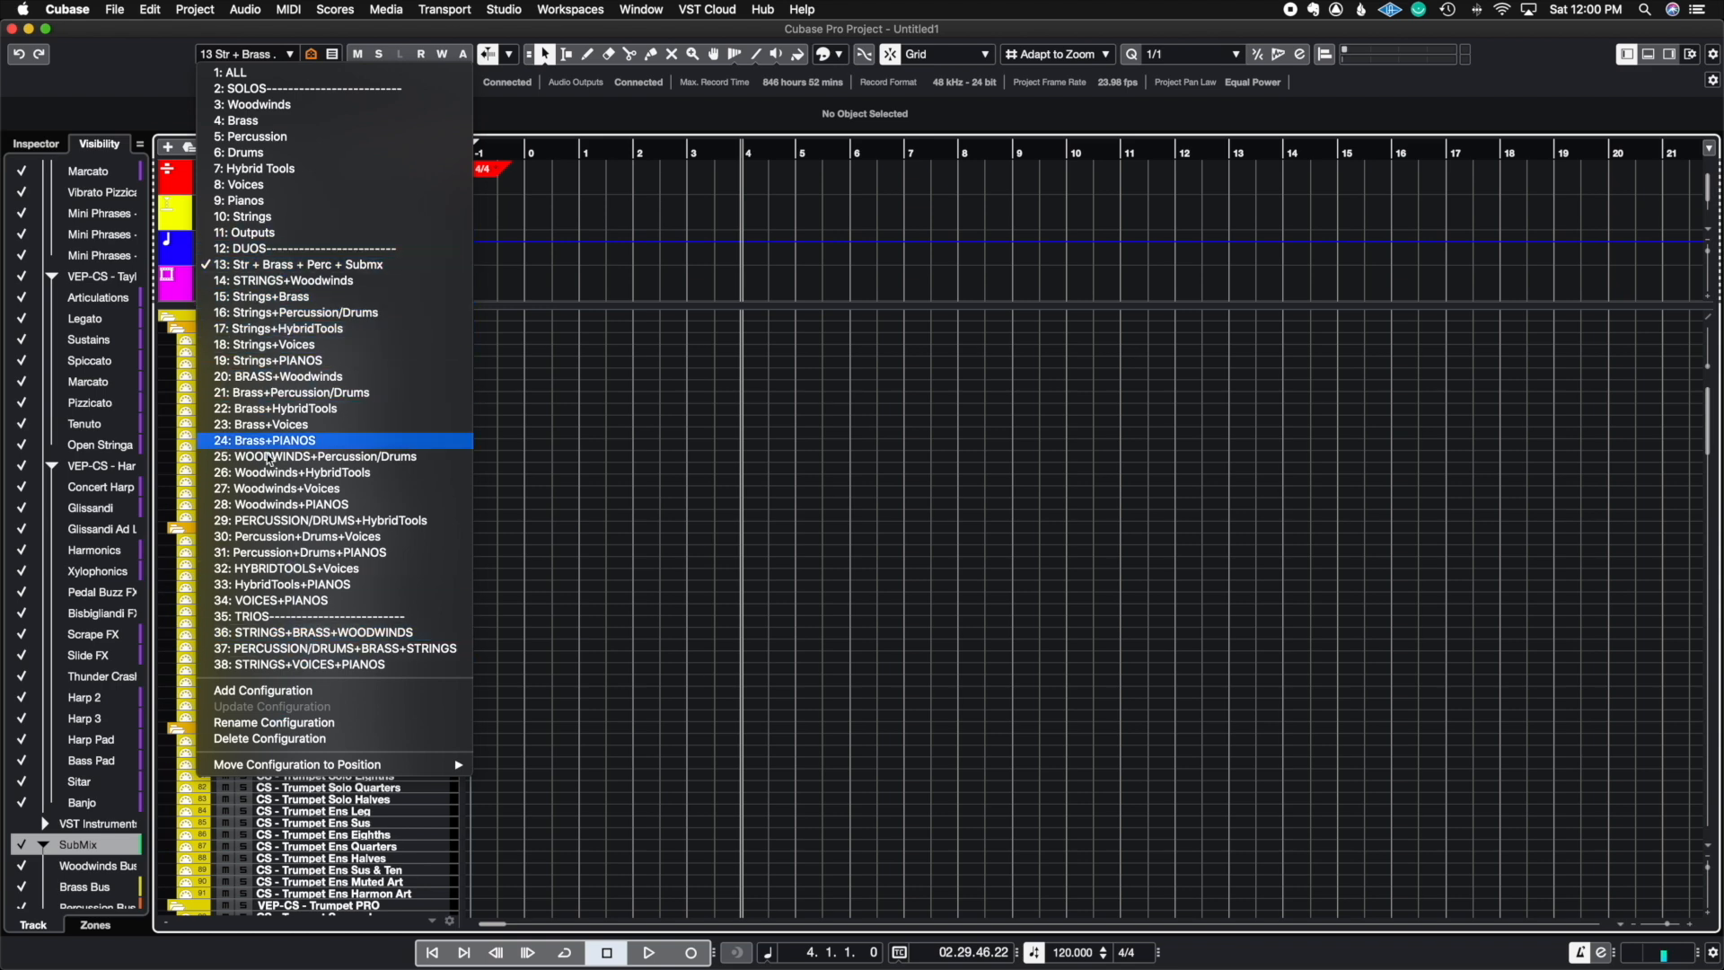
click(274, 723)
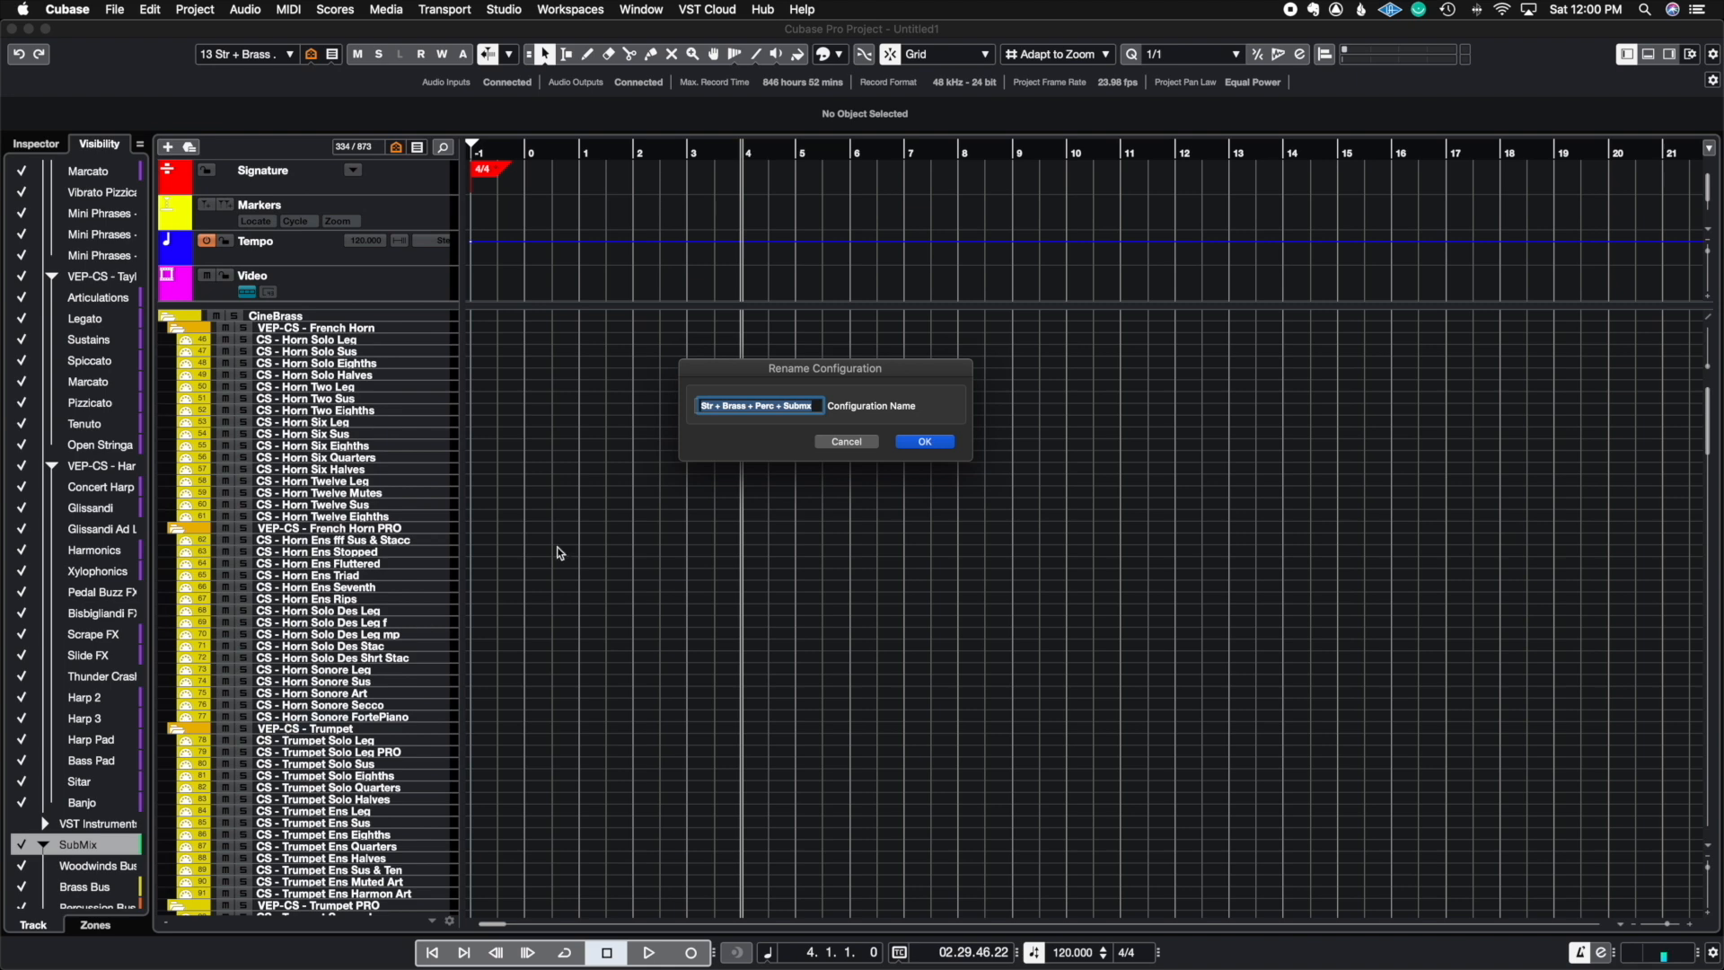
click(847, 443)
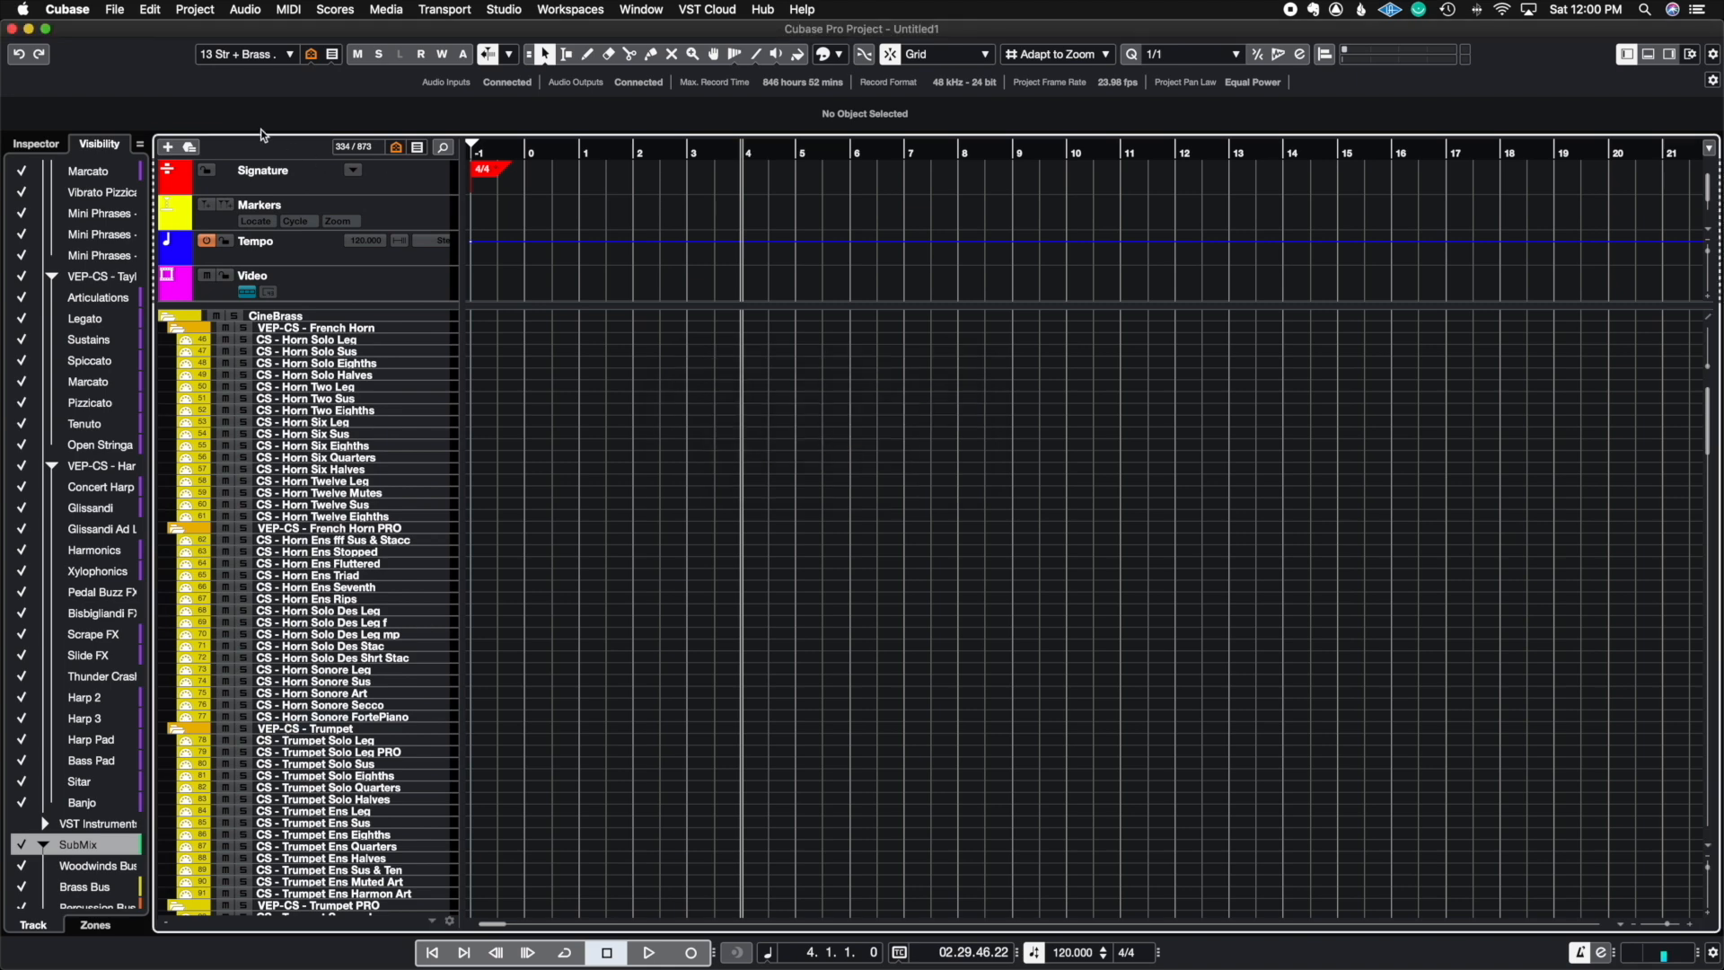
Recall the SOLOS, DUOS and TRIOS divider configurations one after another and open the configuration list again
click(278, 58)
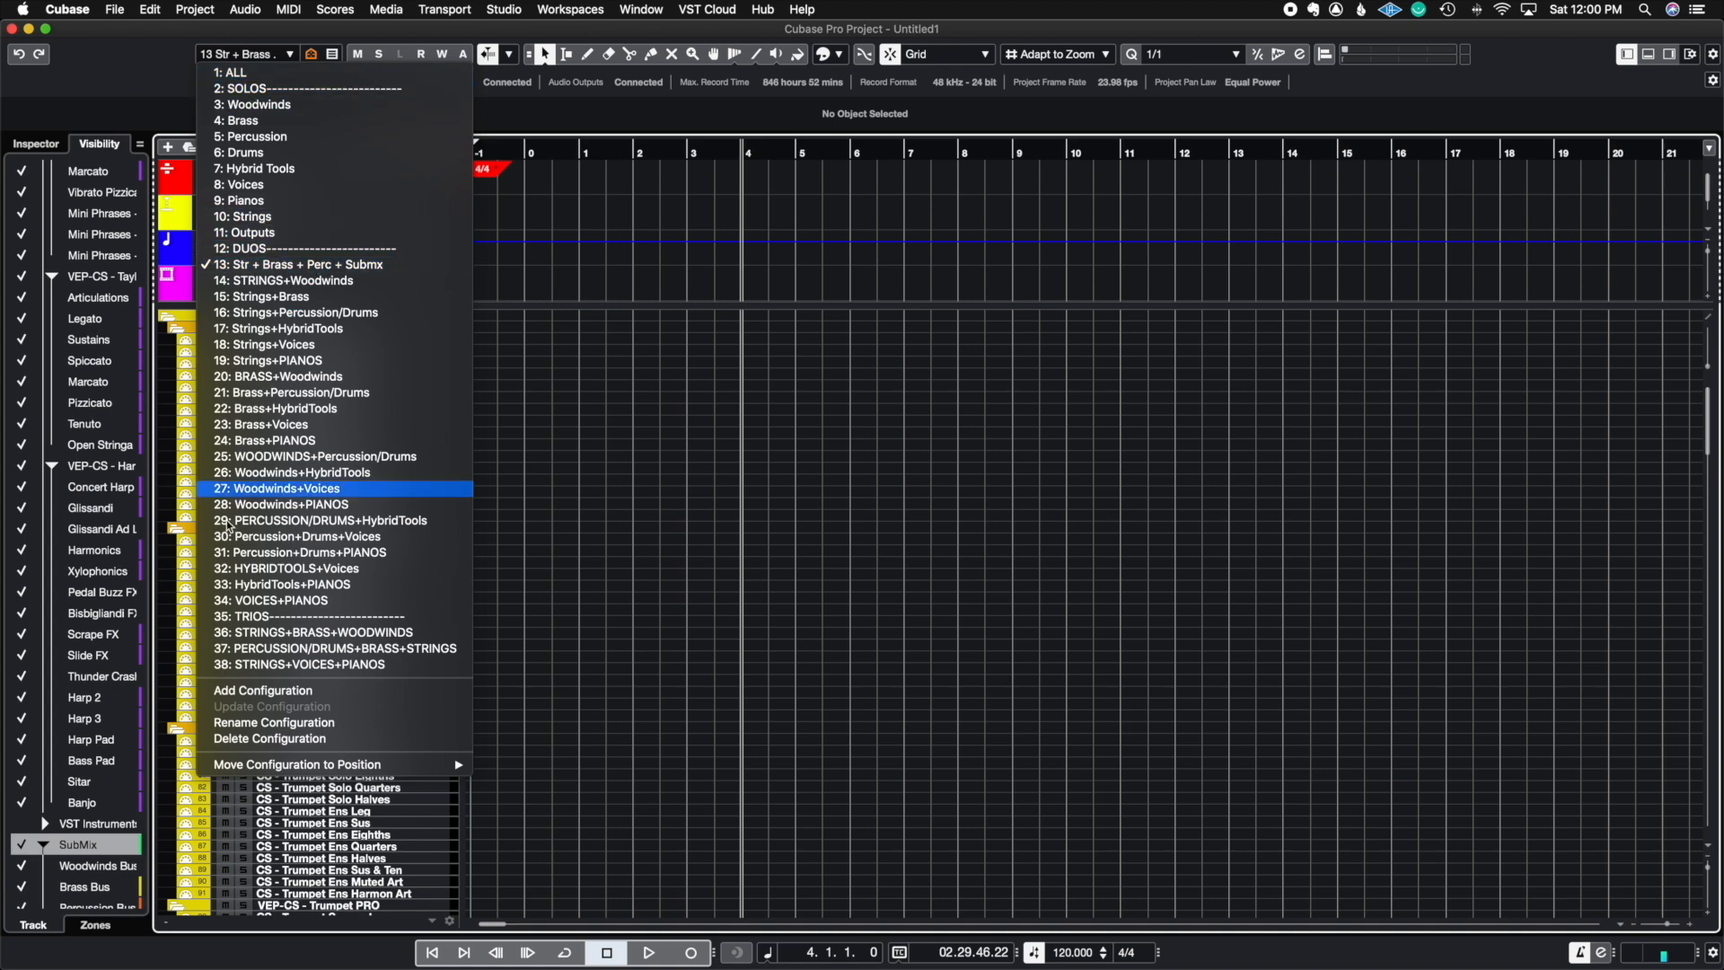
click(296, 89)
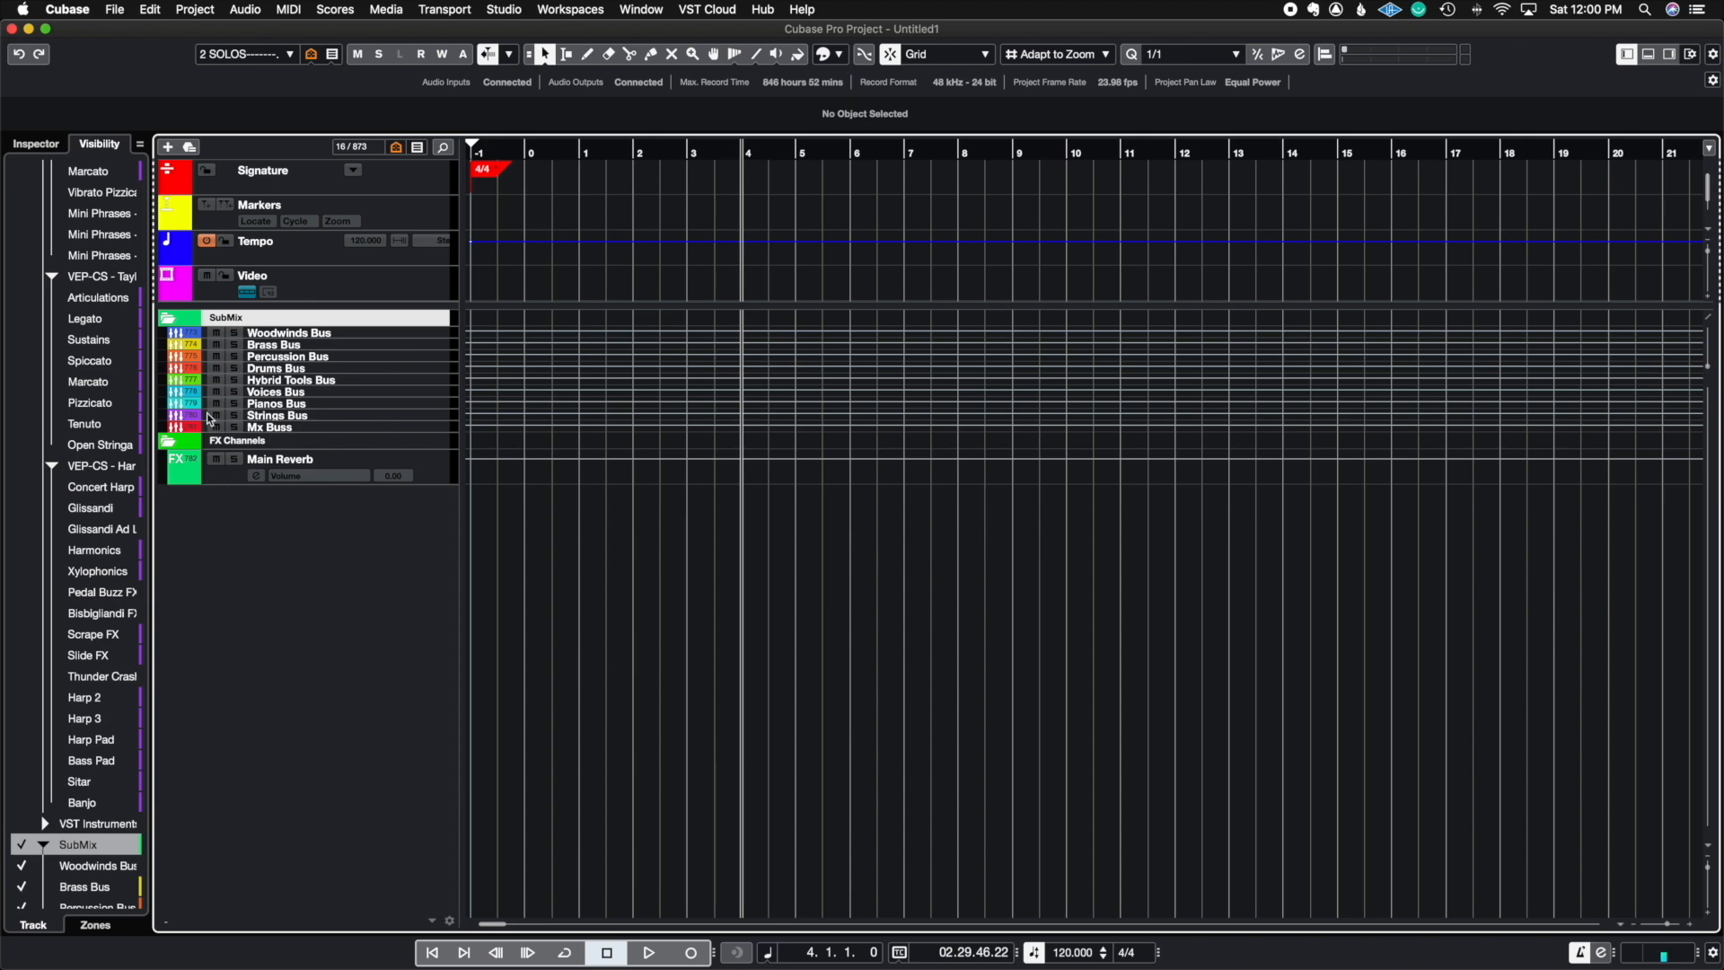
click(172, 321)
click(172, 321)
click(288, 55)
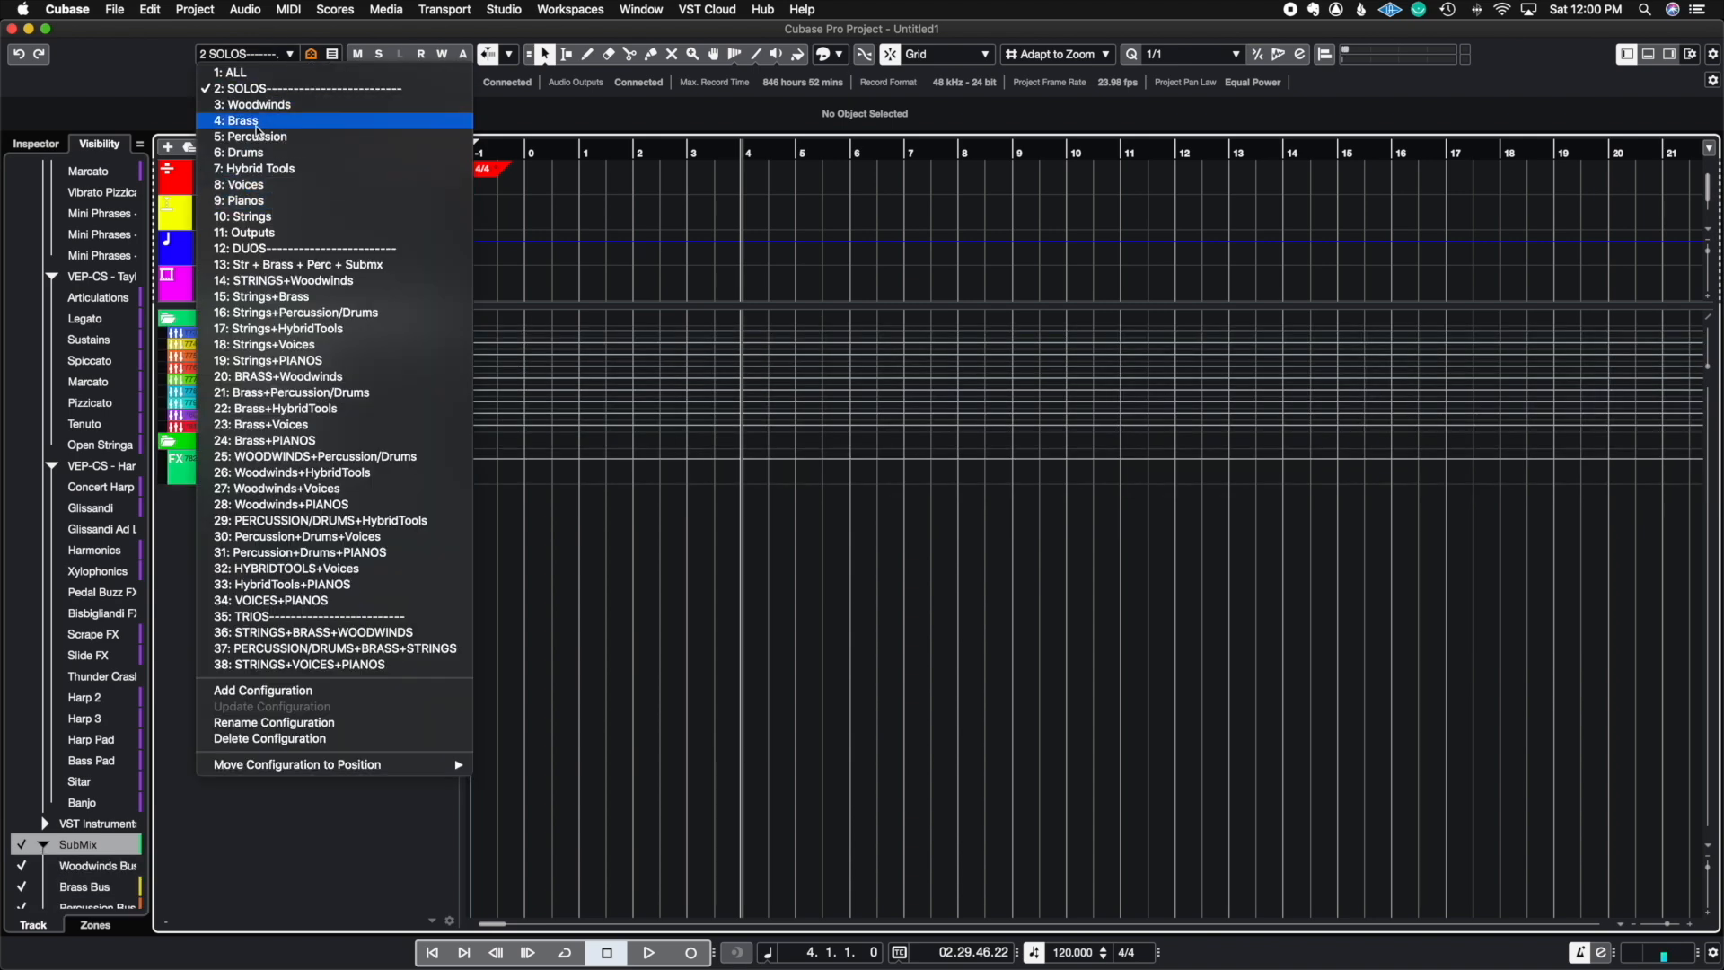
click(256, 249)
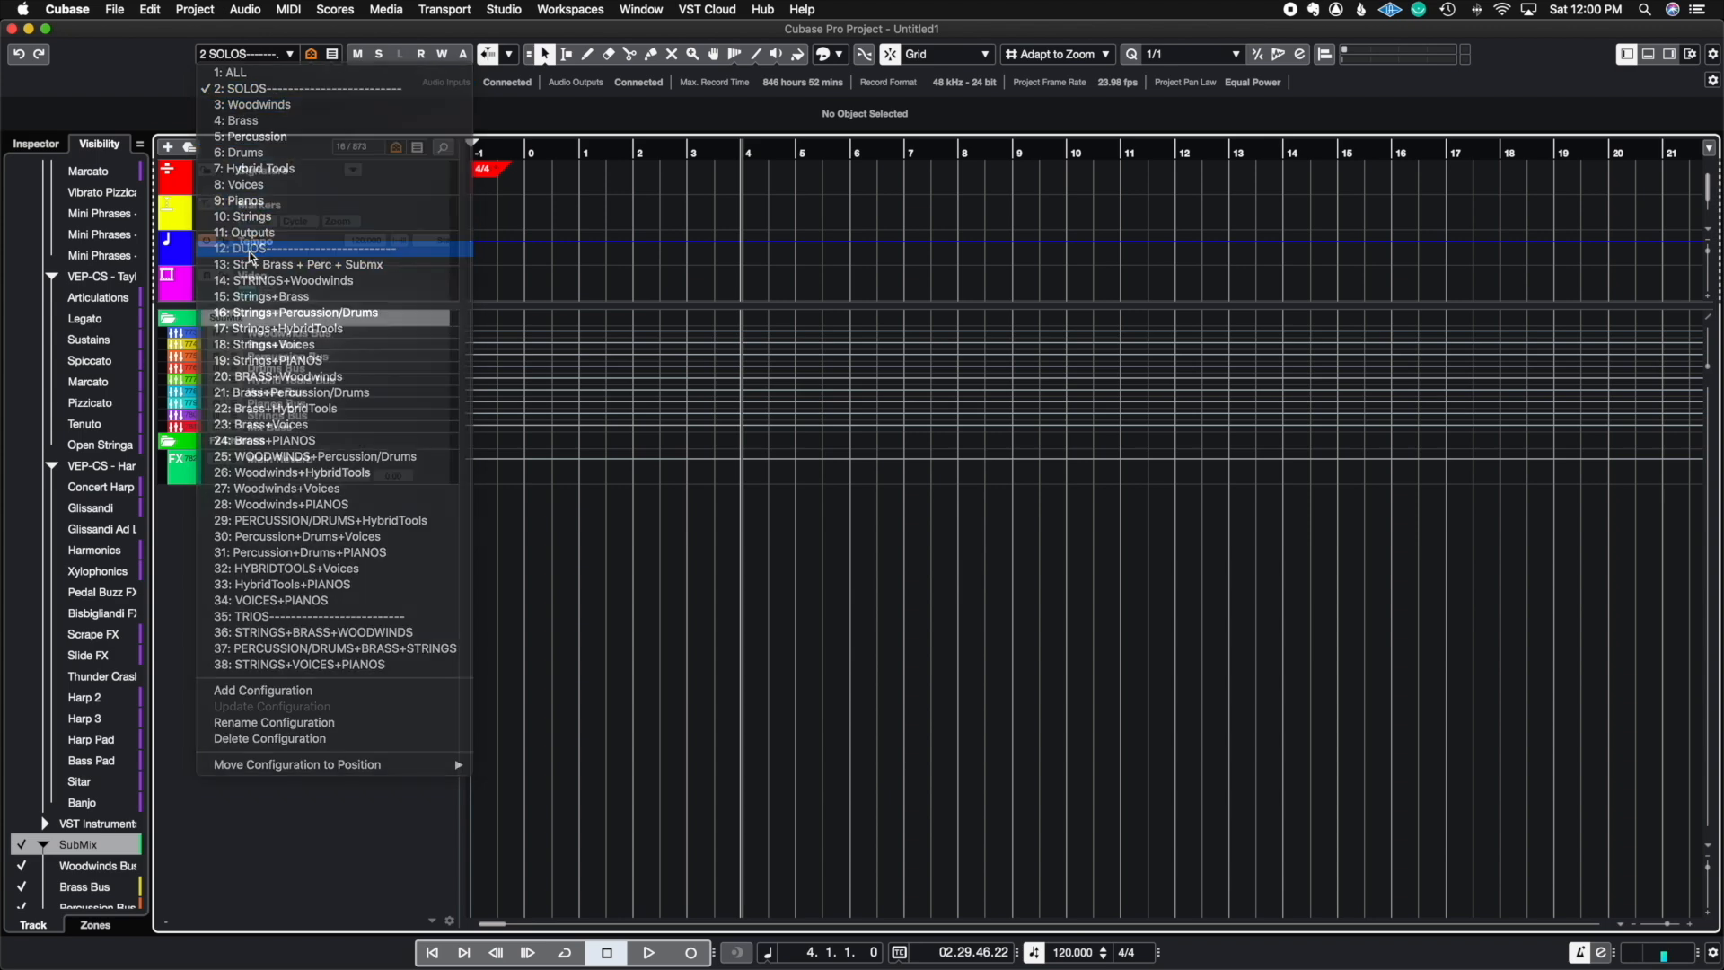
click(260, 61)
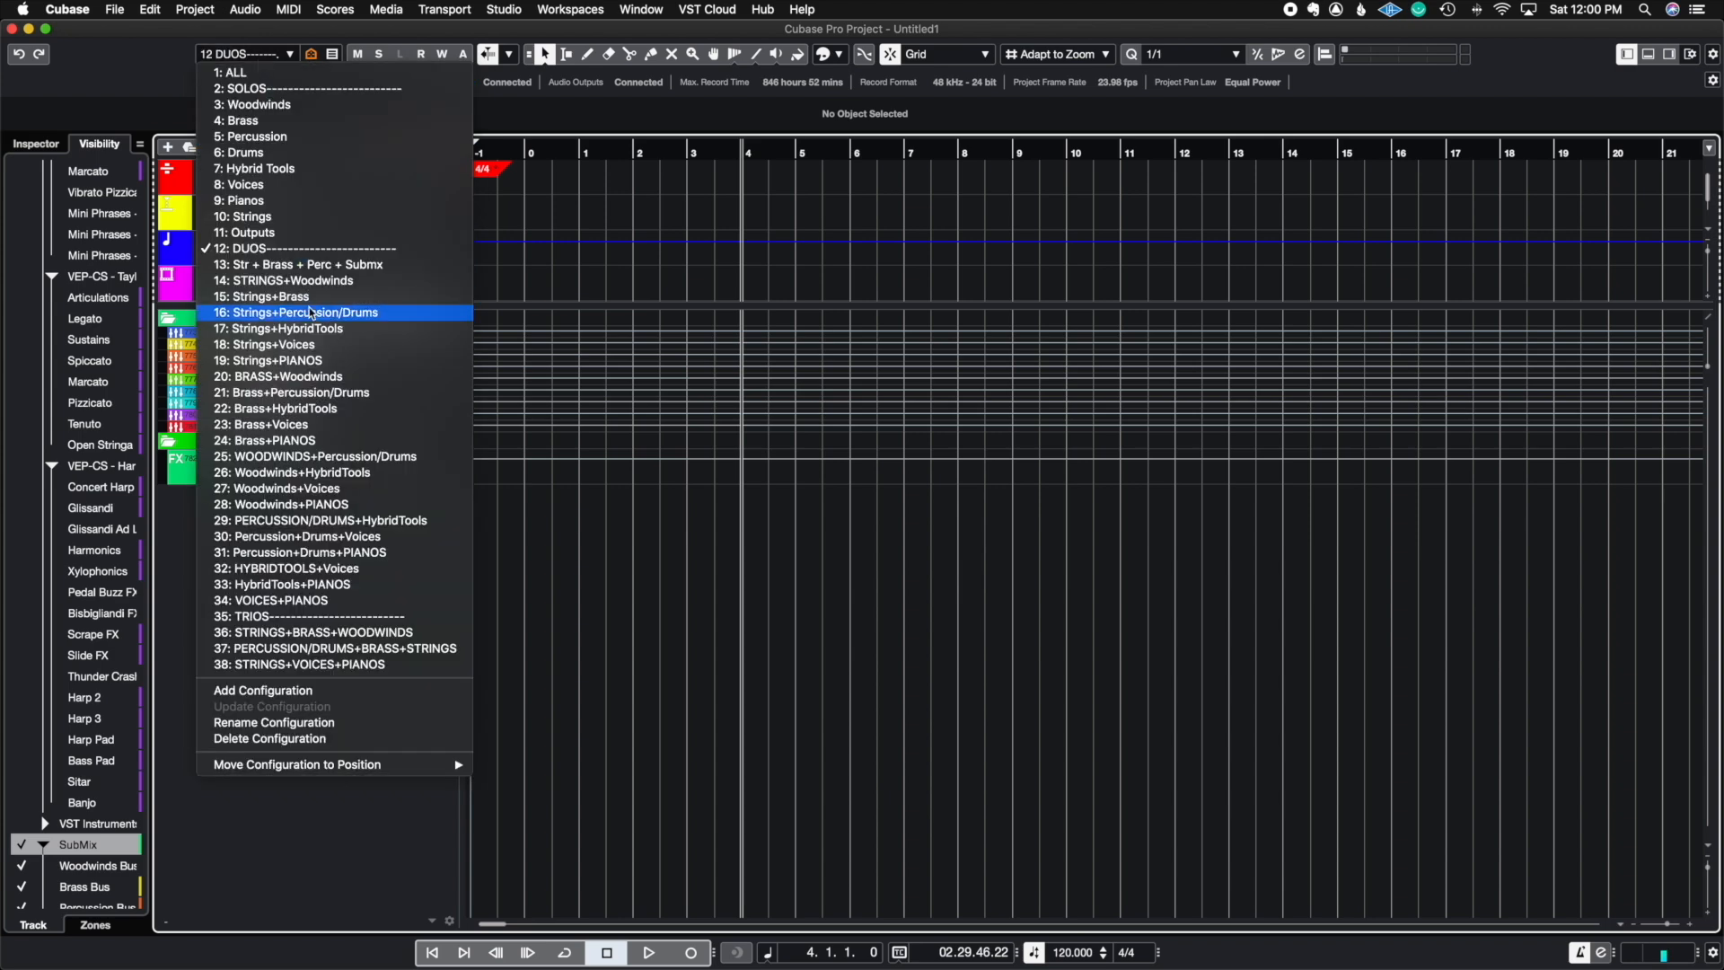
click(263, 617)
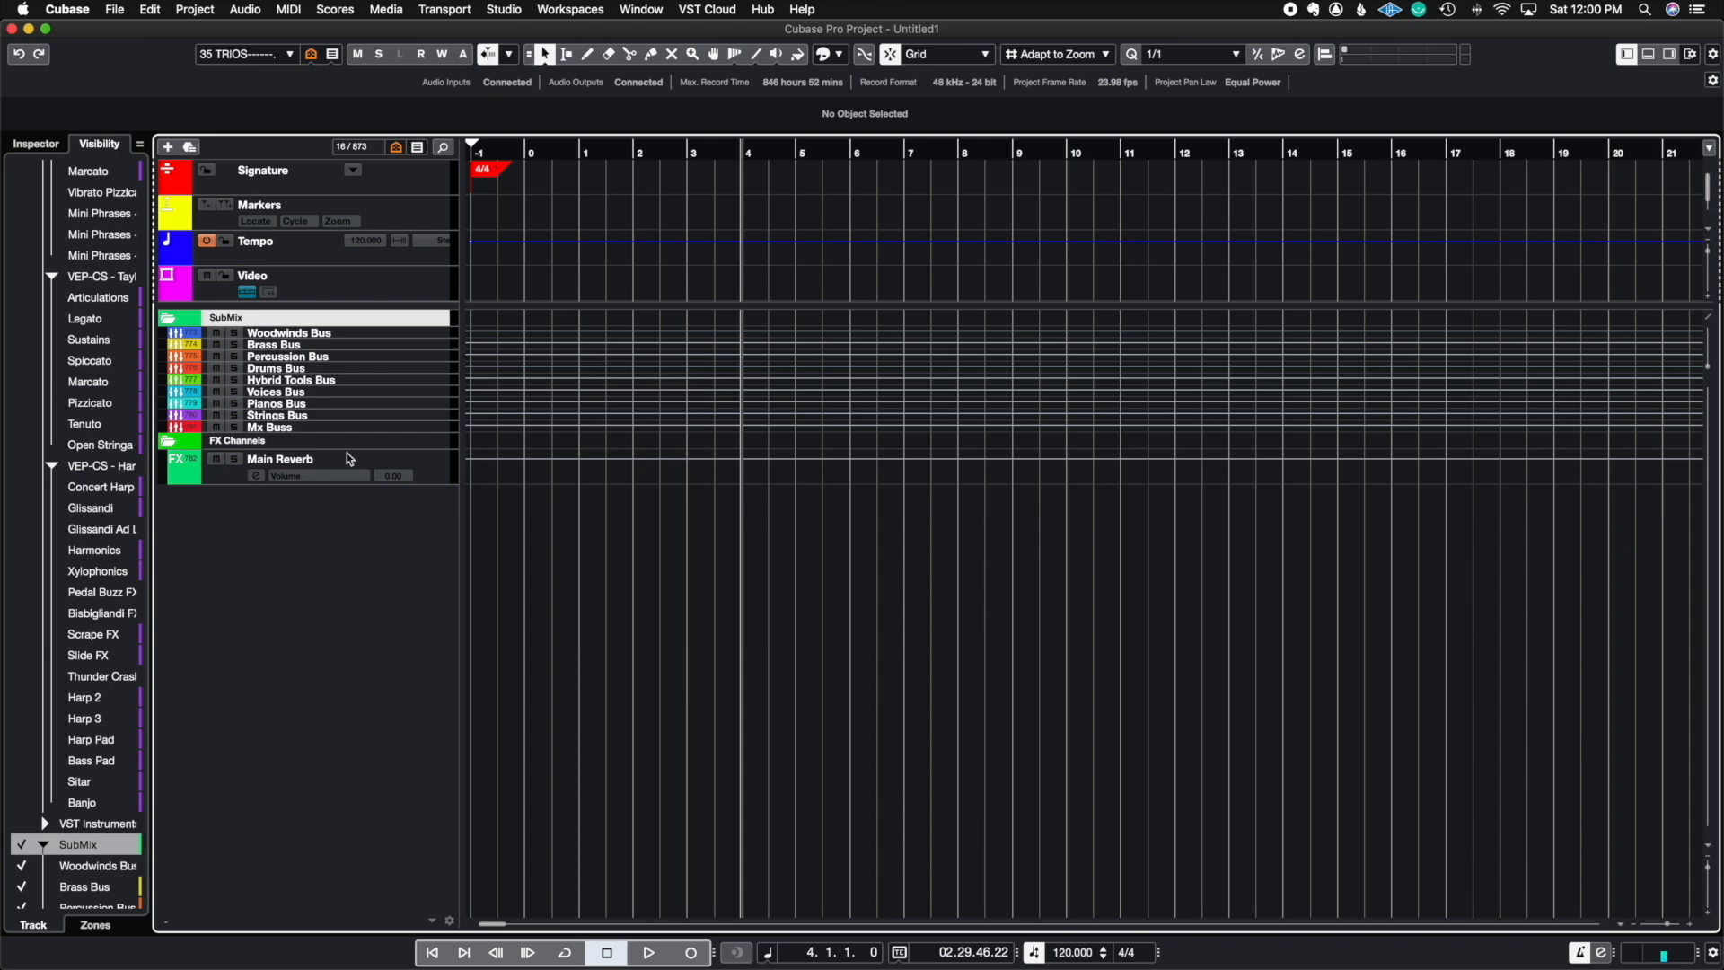
click(286, 63)
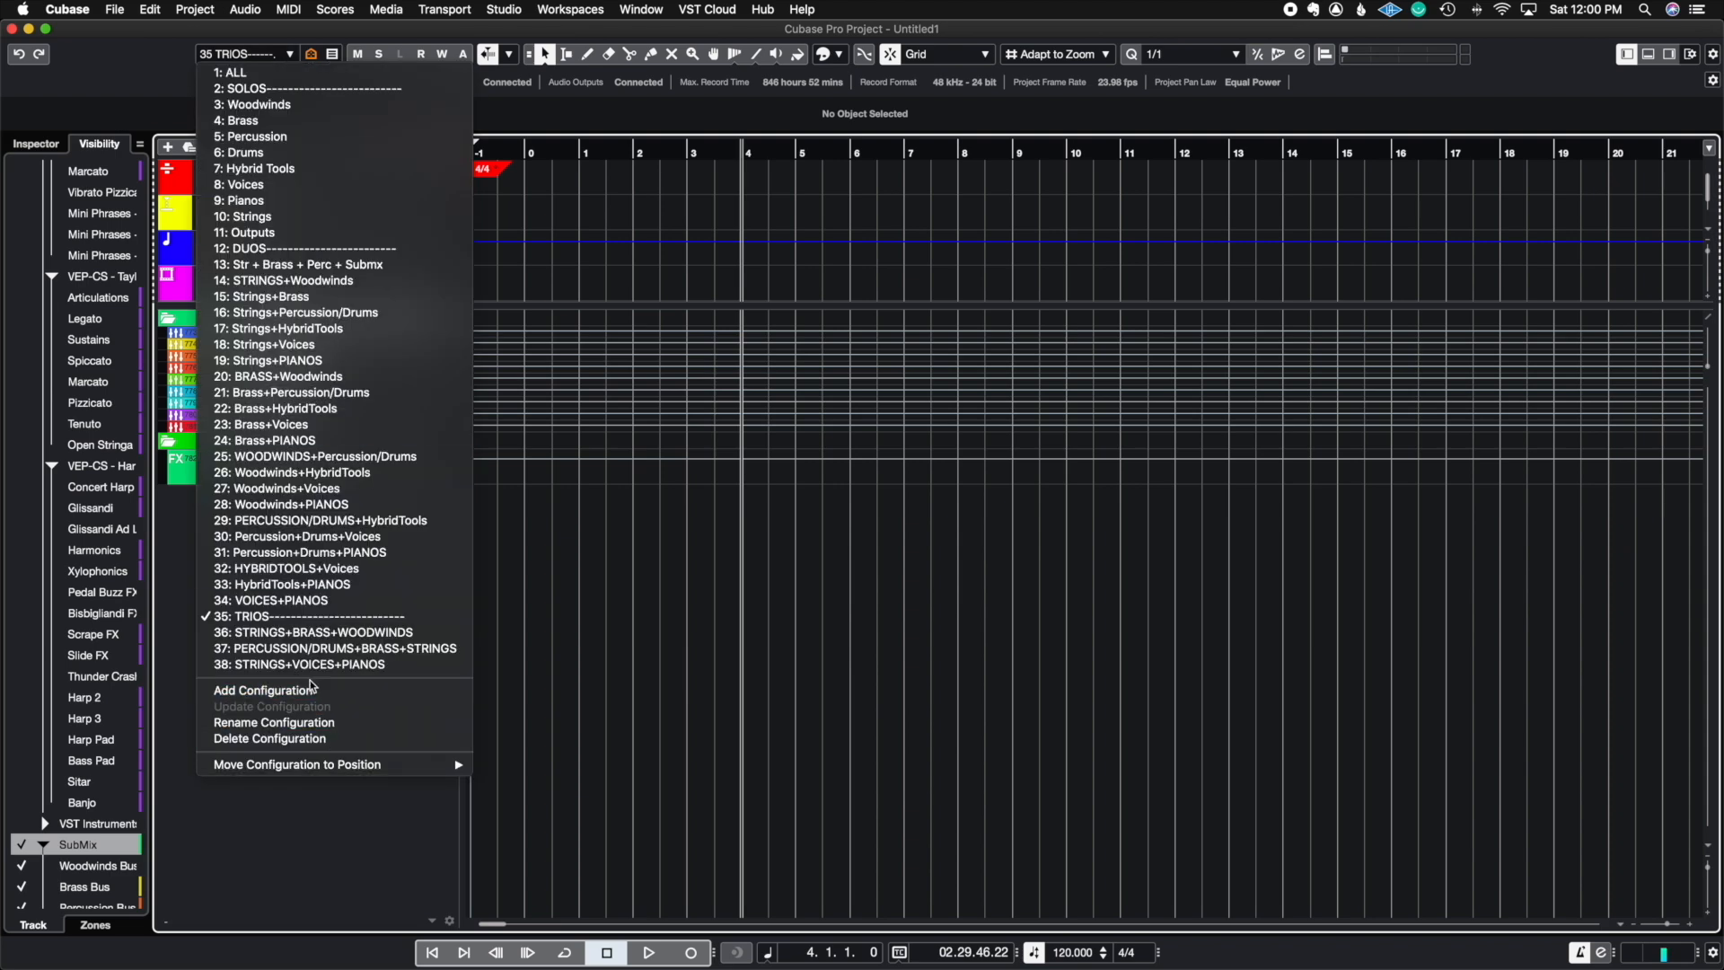
Recall the "Str + Brass + Perc + Submx" configuration, delete it and check the remaining list of configurations
click(263, 265)
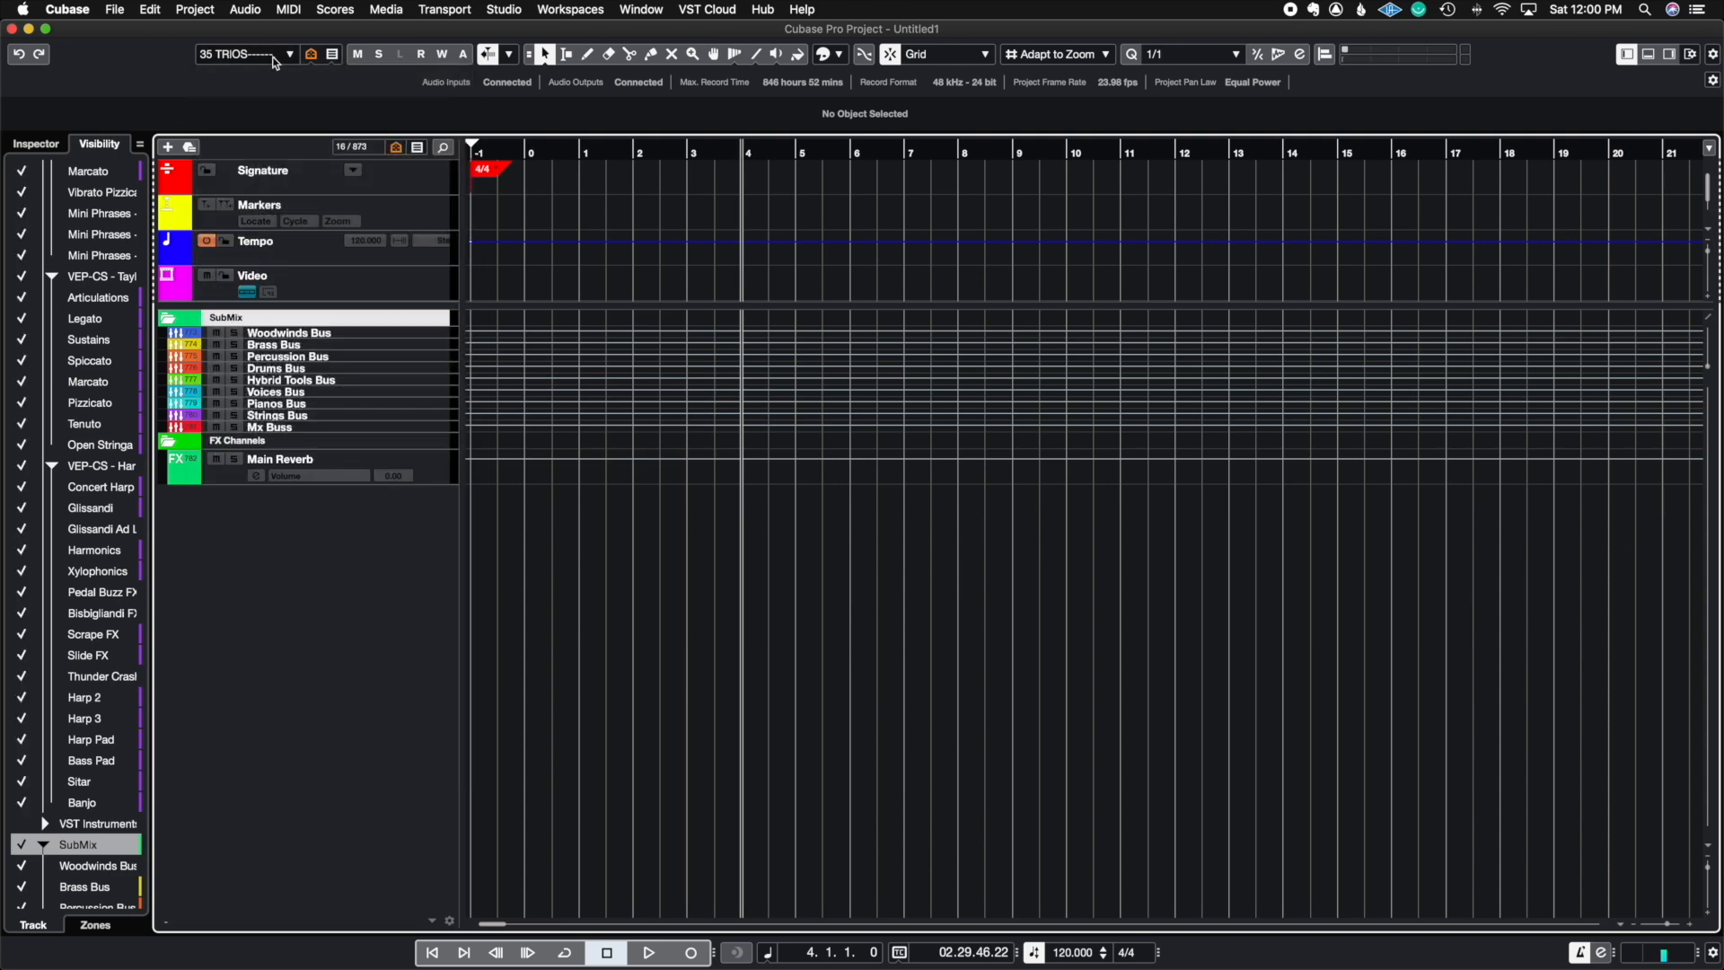
click(286, 60)
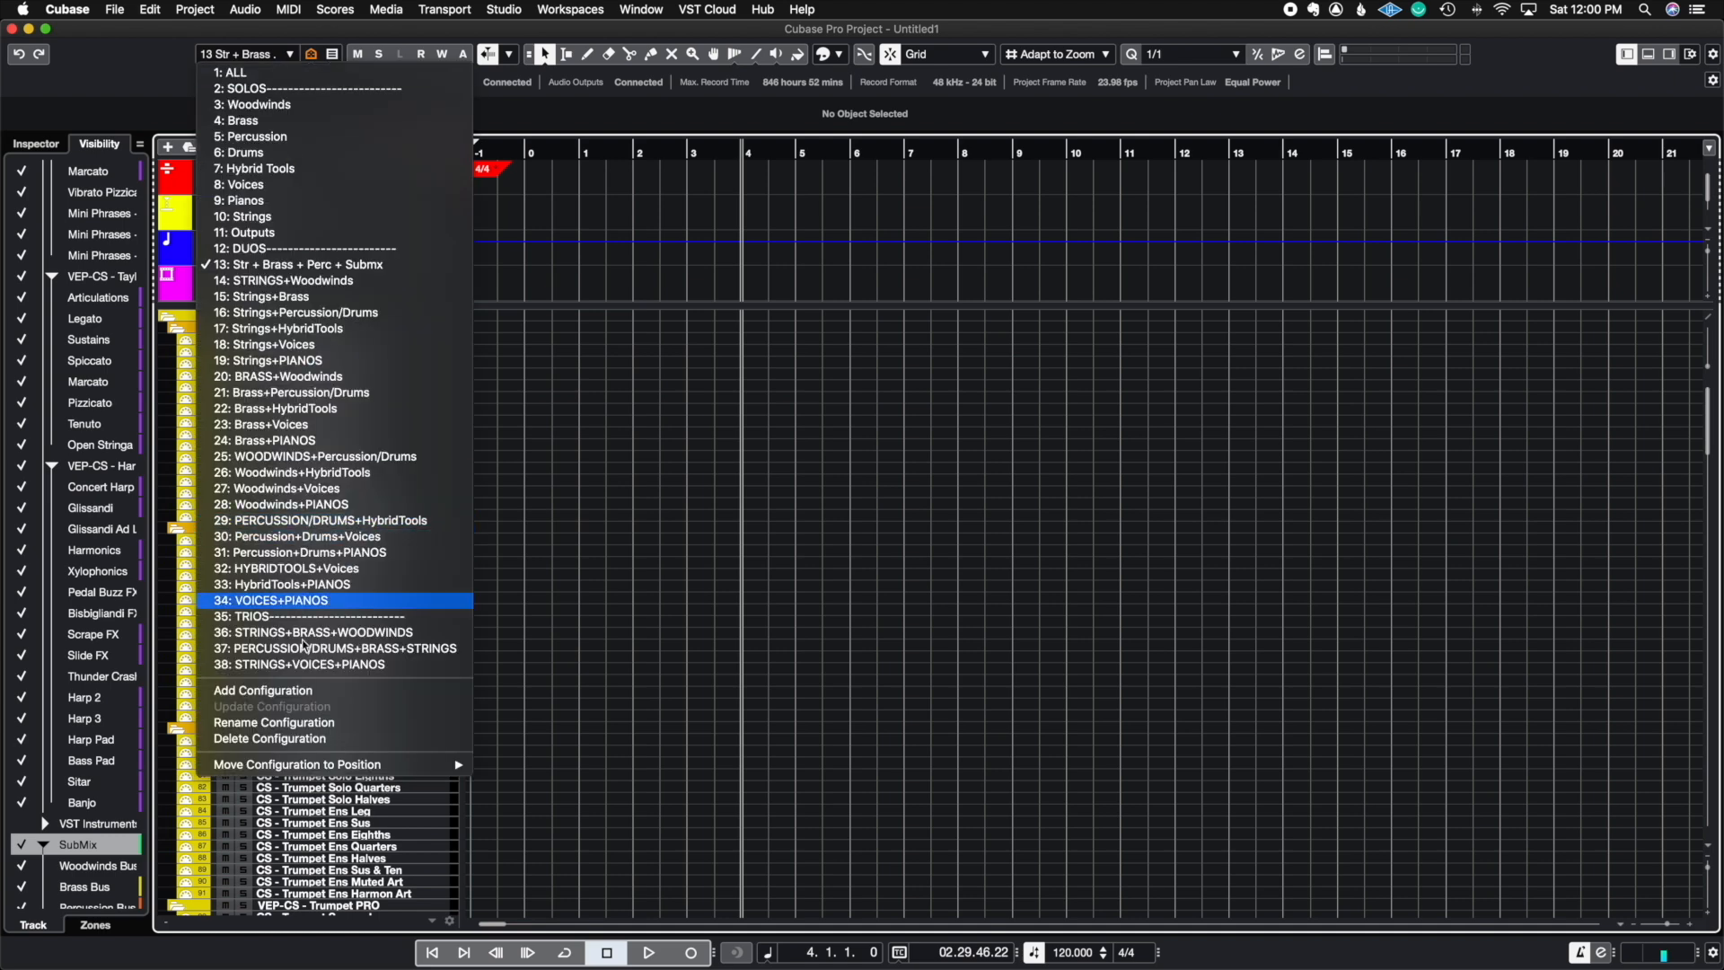
click(278, 739)
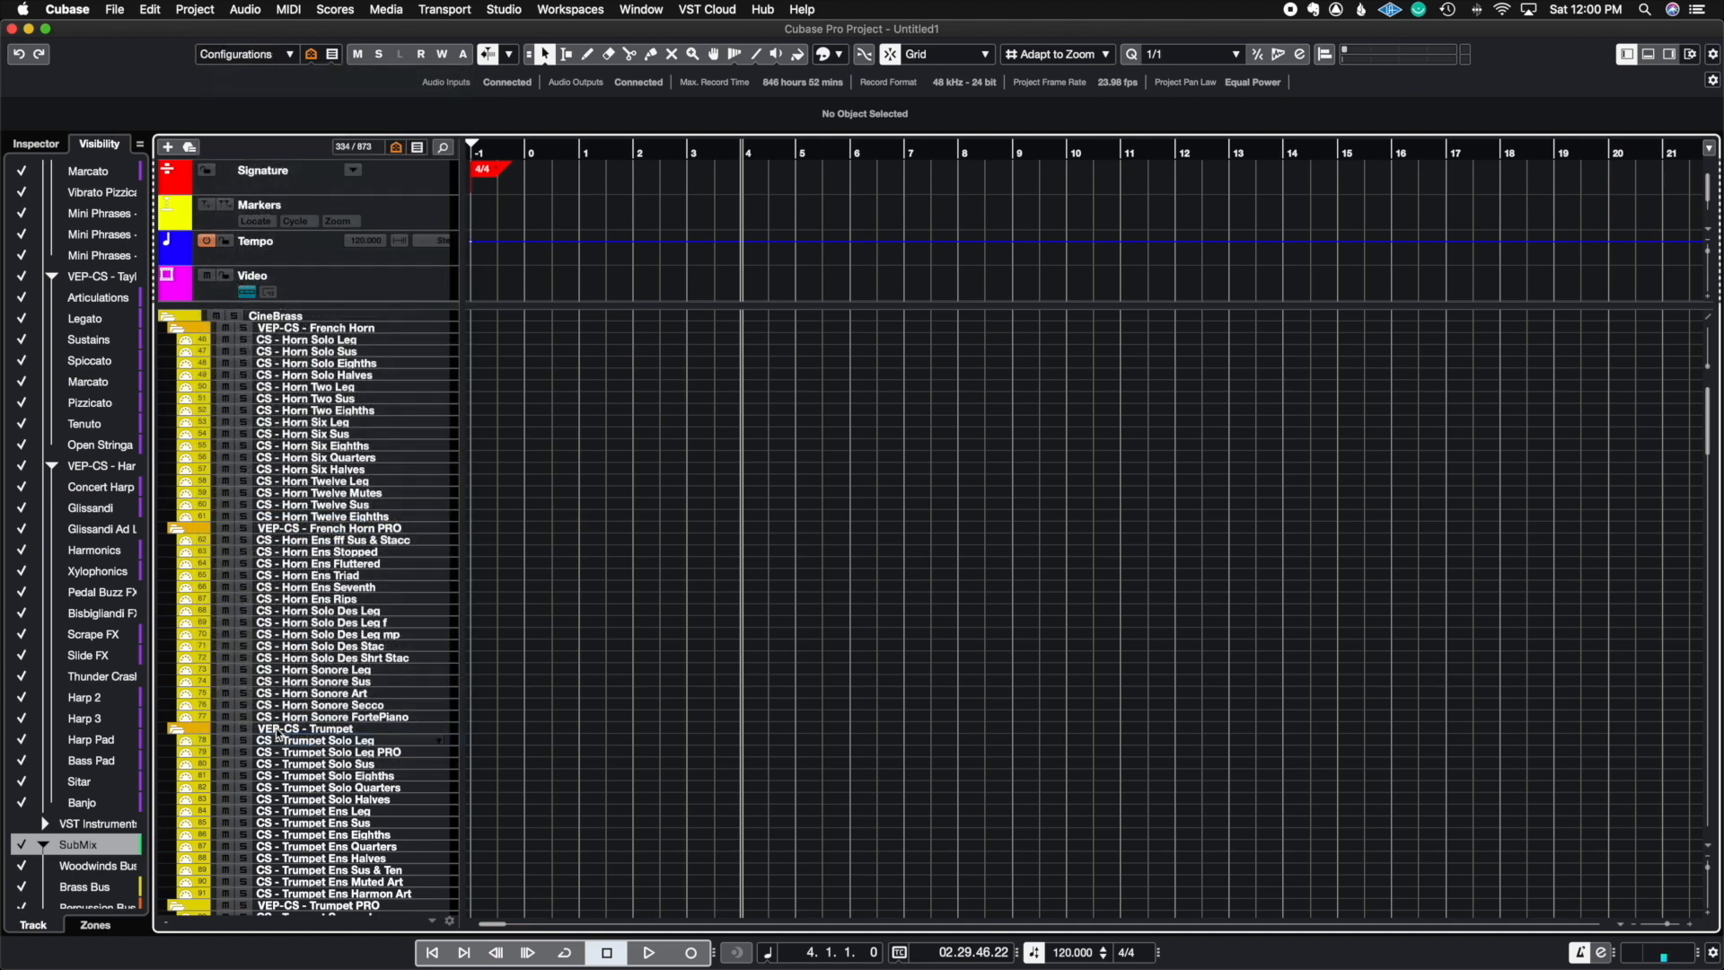
click(283, 59)
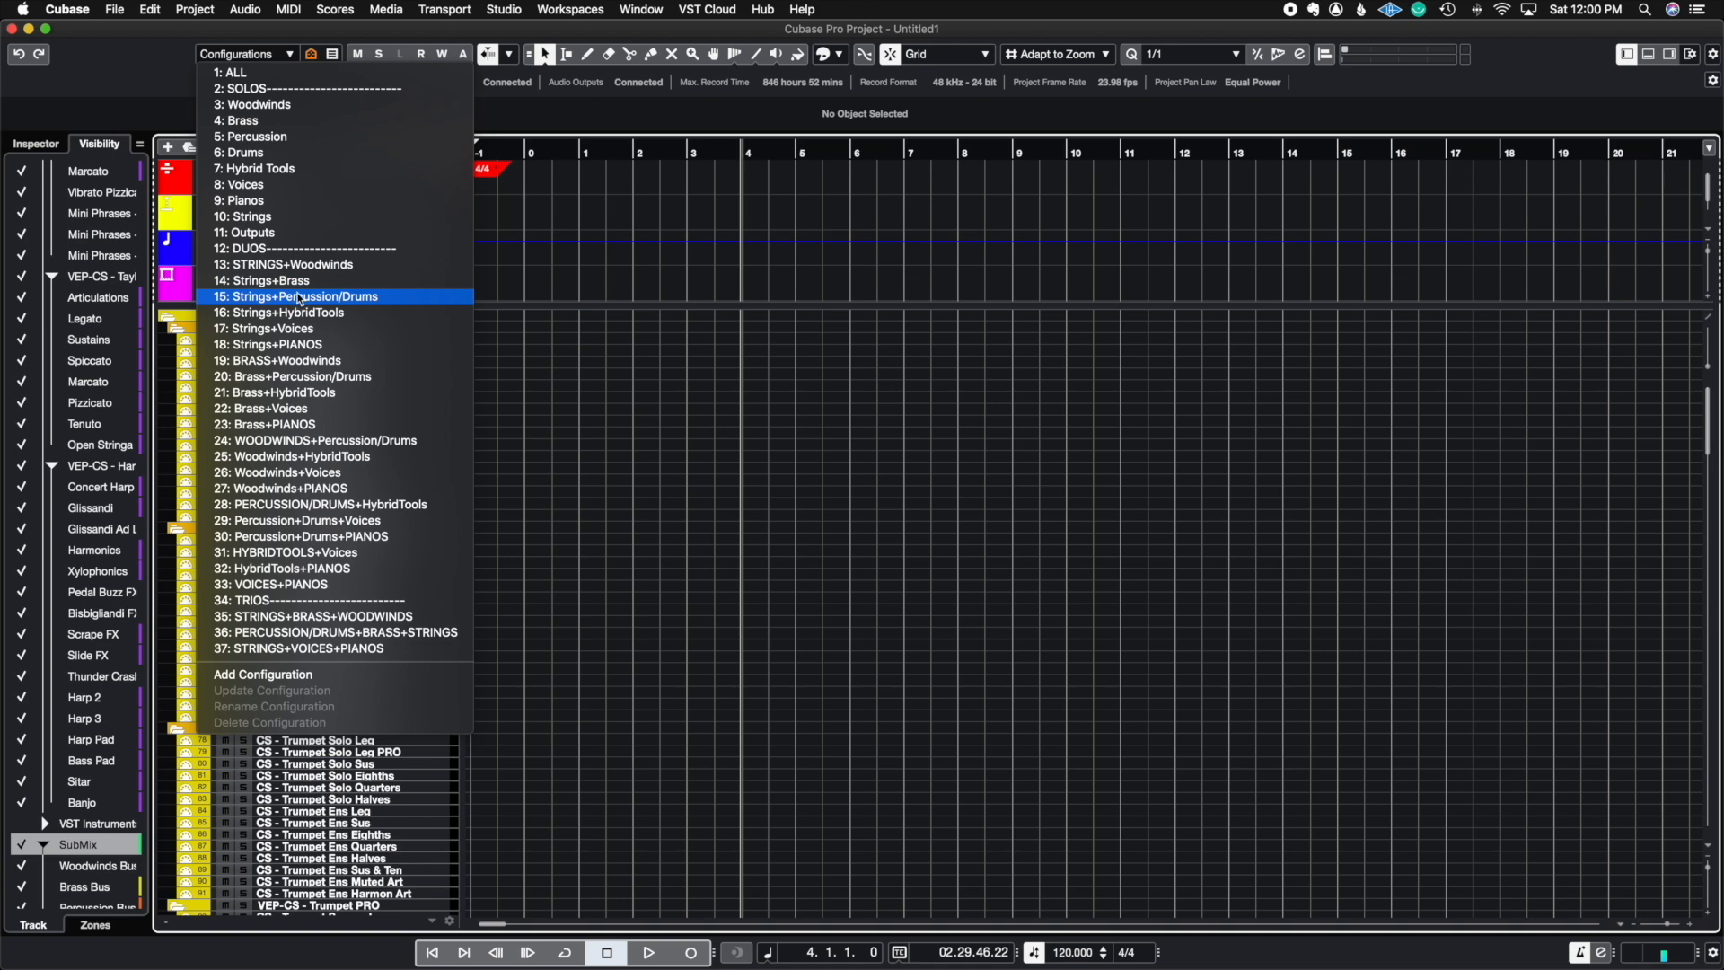
click(252, 282)
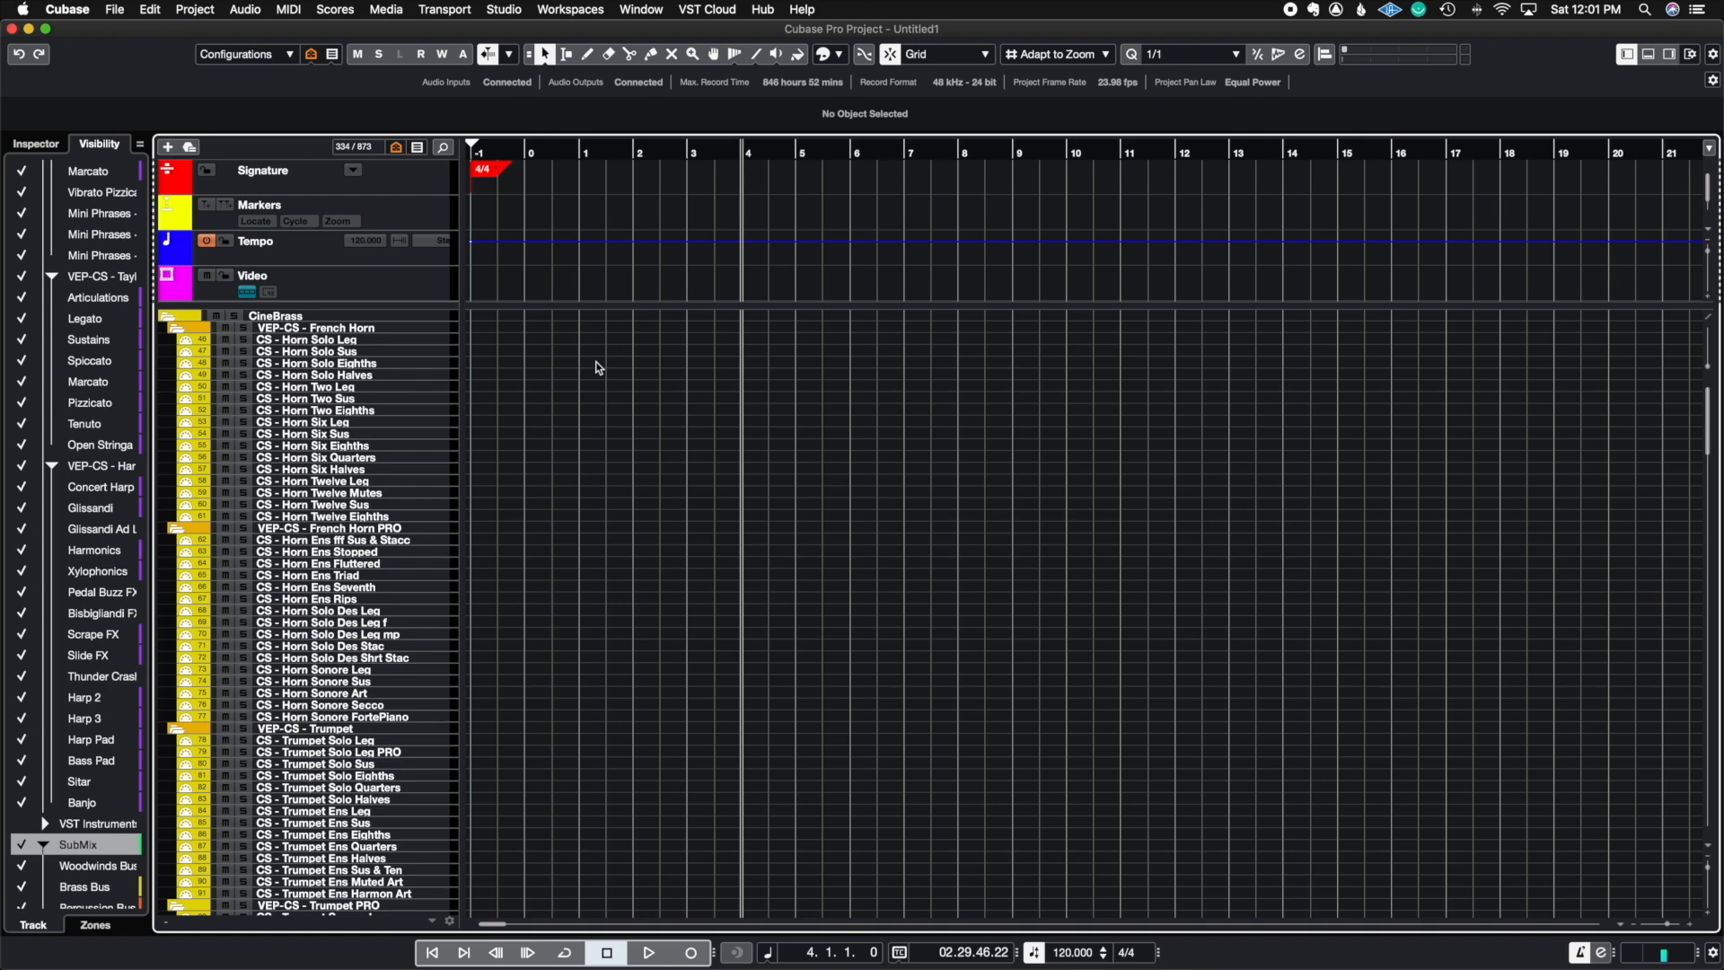
Show all tracks in the project again, and look through the full track list and the saved configurations
click(314, 54)
click(360, 72)
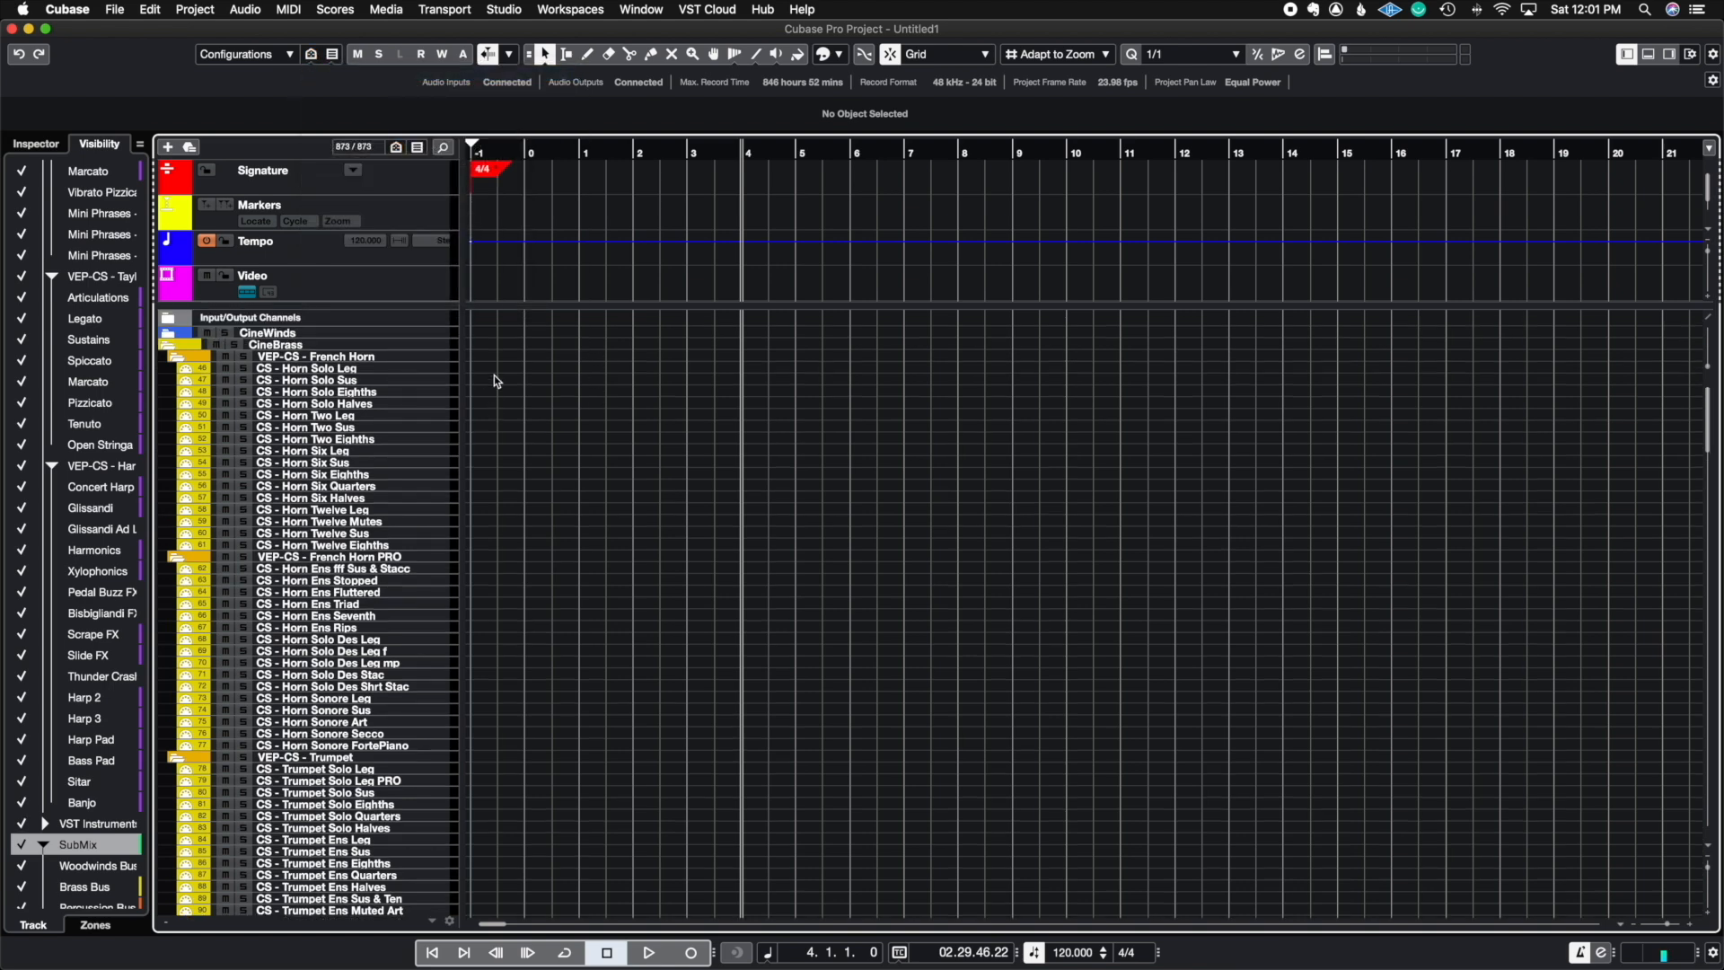
scroll(494, 375, down, 5)
scroll(494, 376, up, 5)
scroll(570, 470, down, 20)
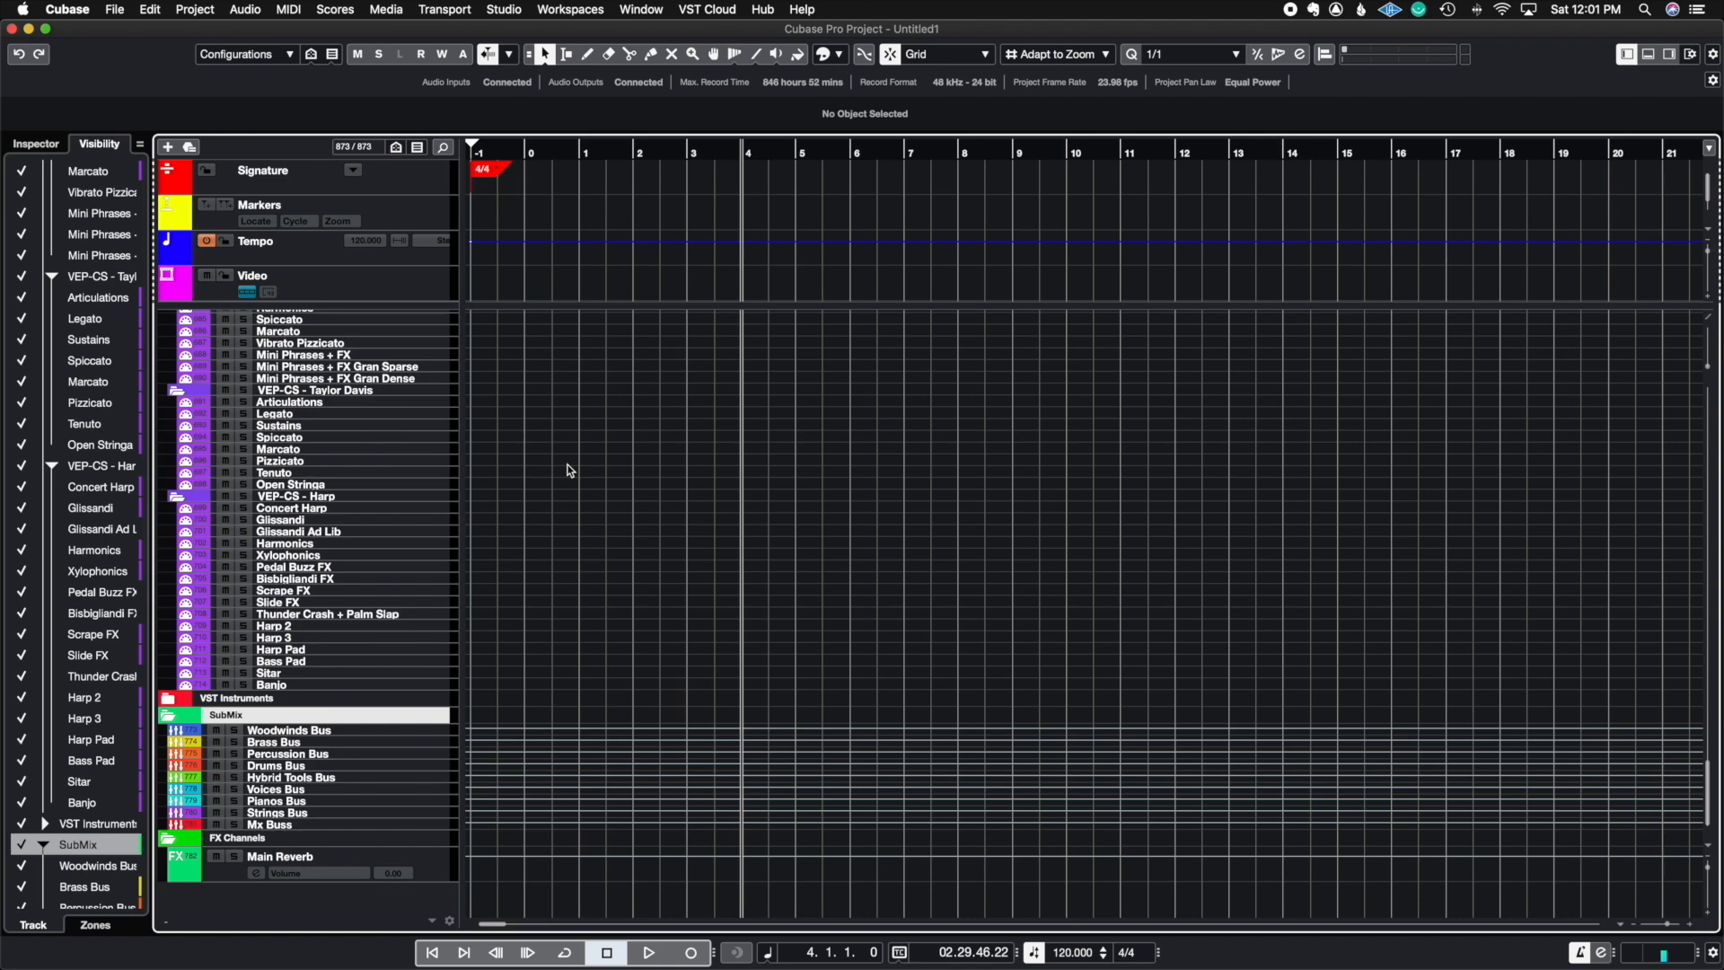
click(289, 57)
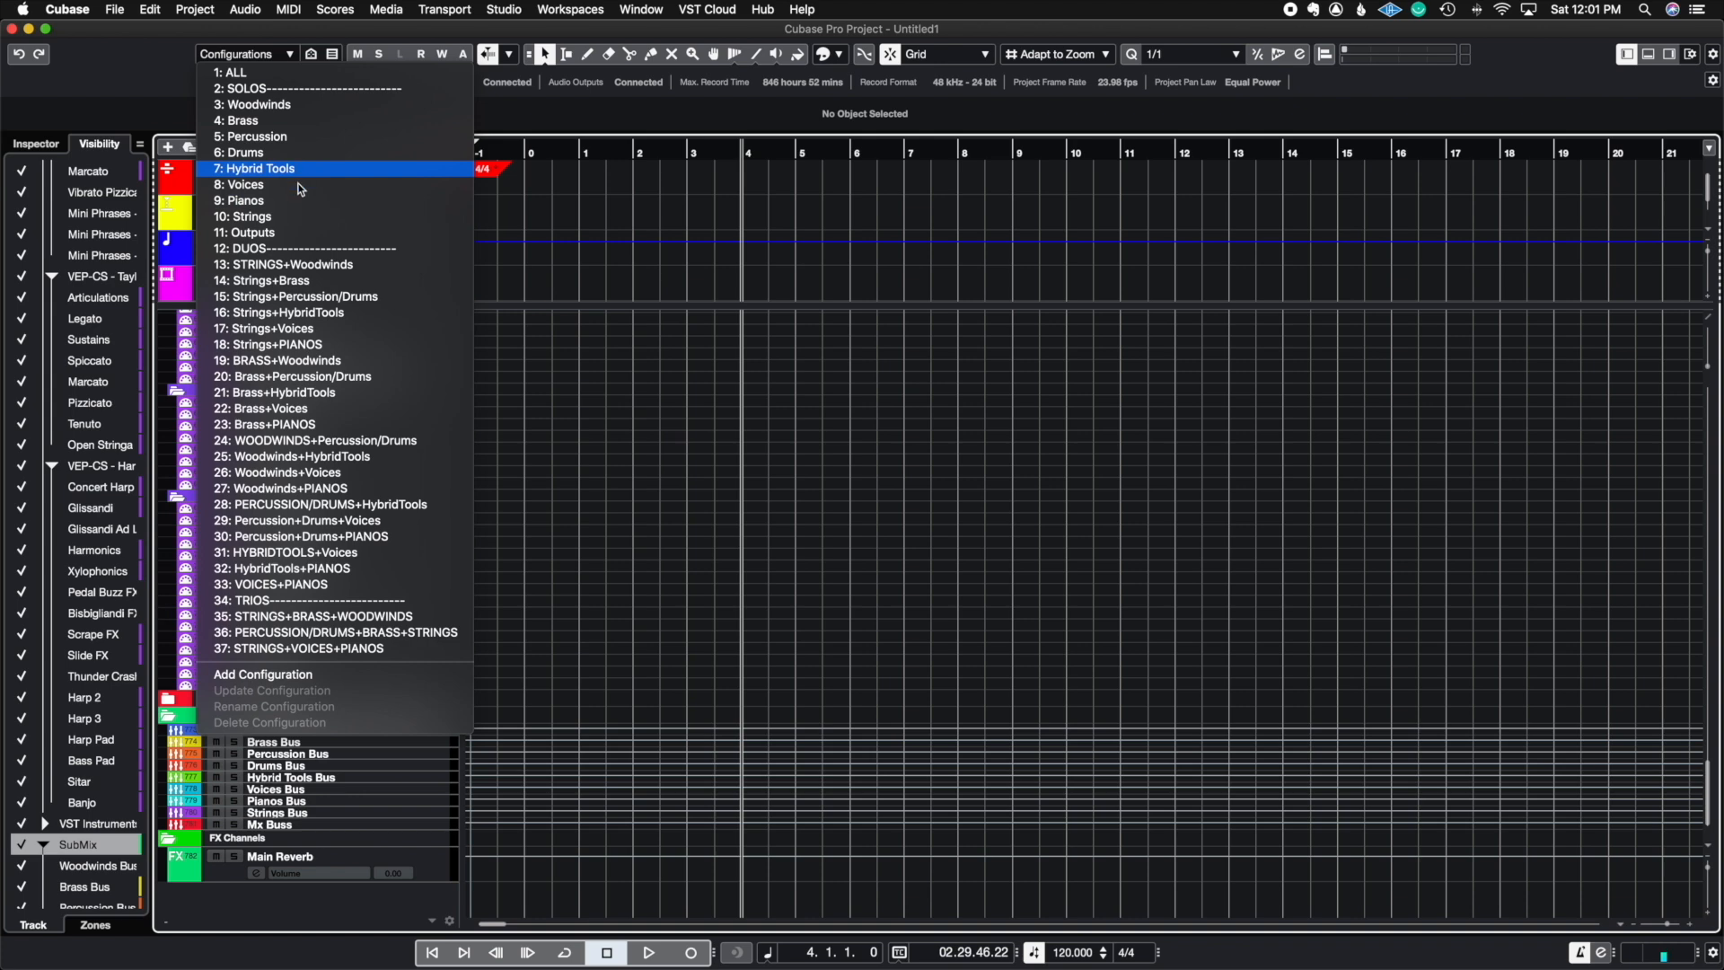
click(572, 432)
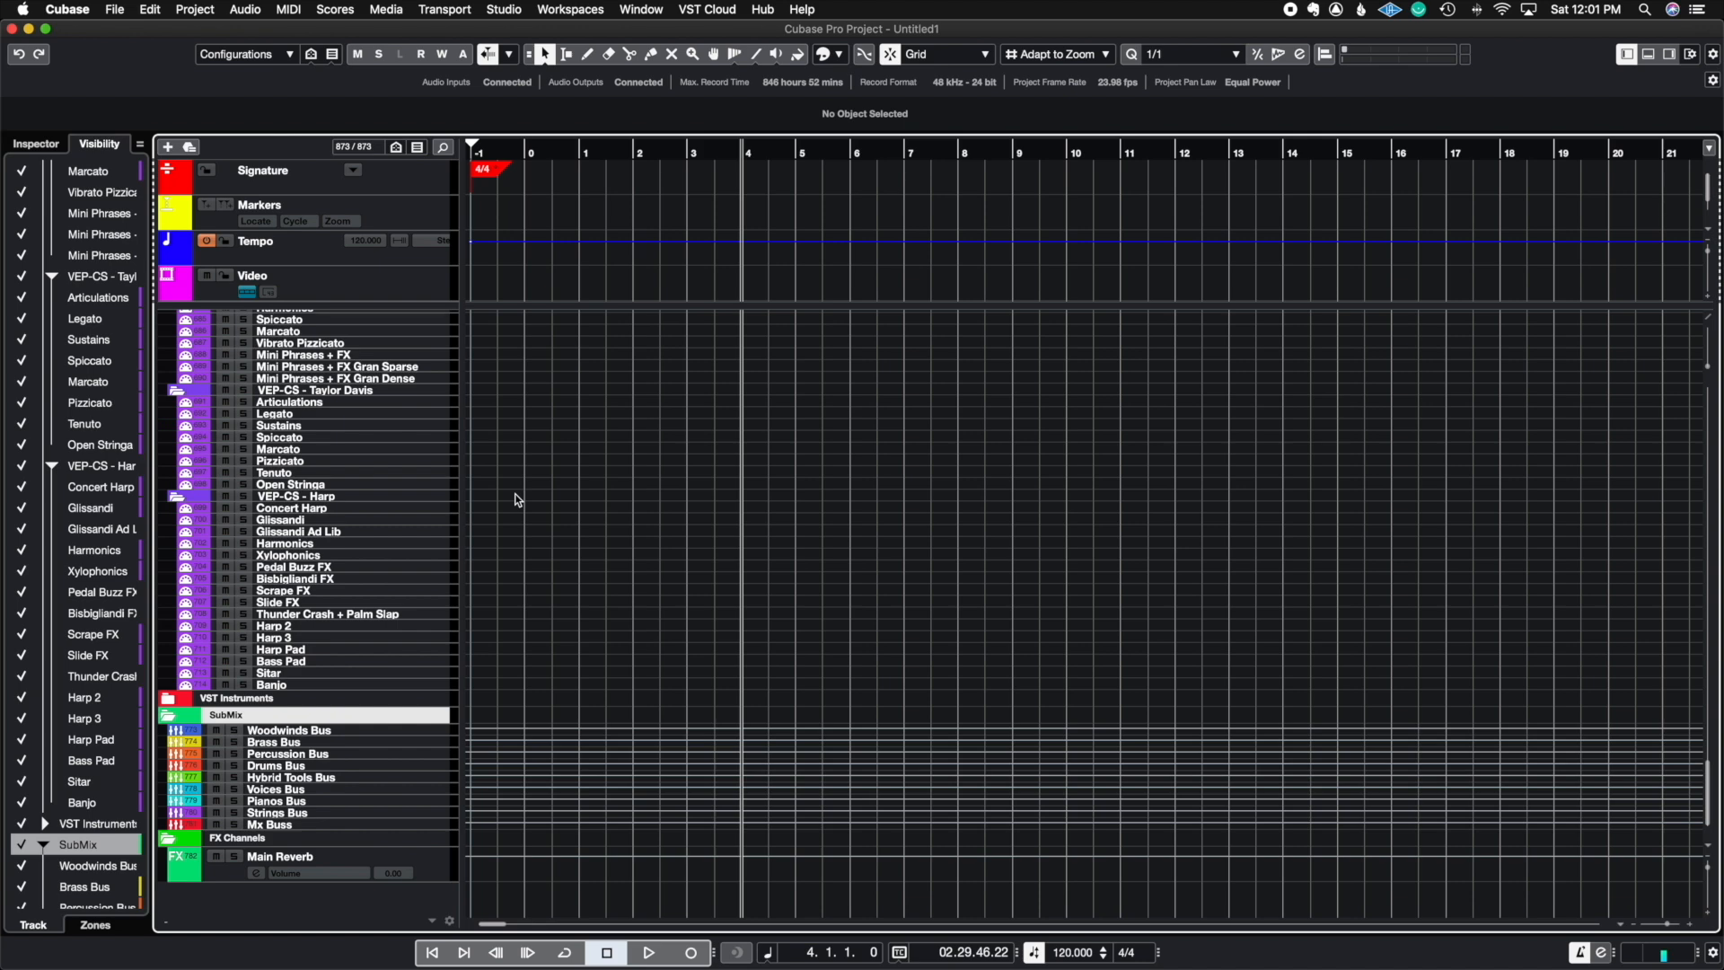
scroll(517, 501, up, 15)
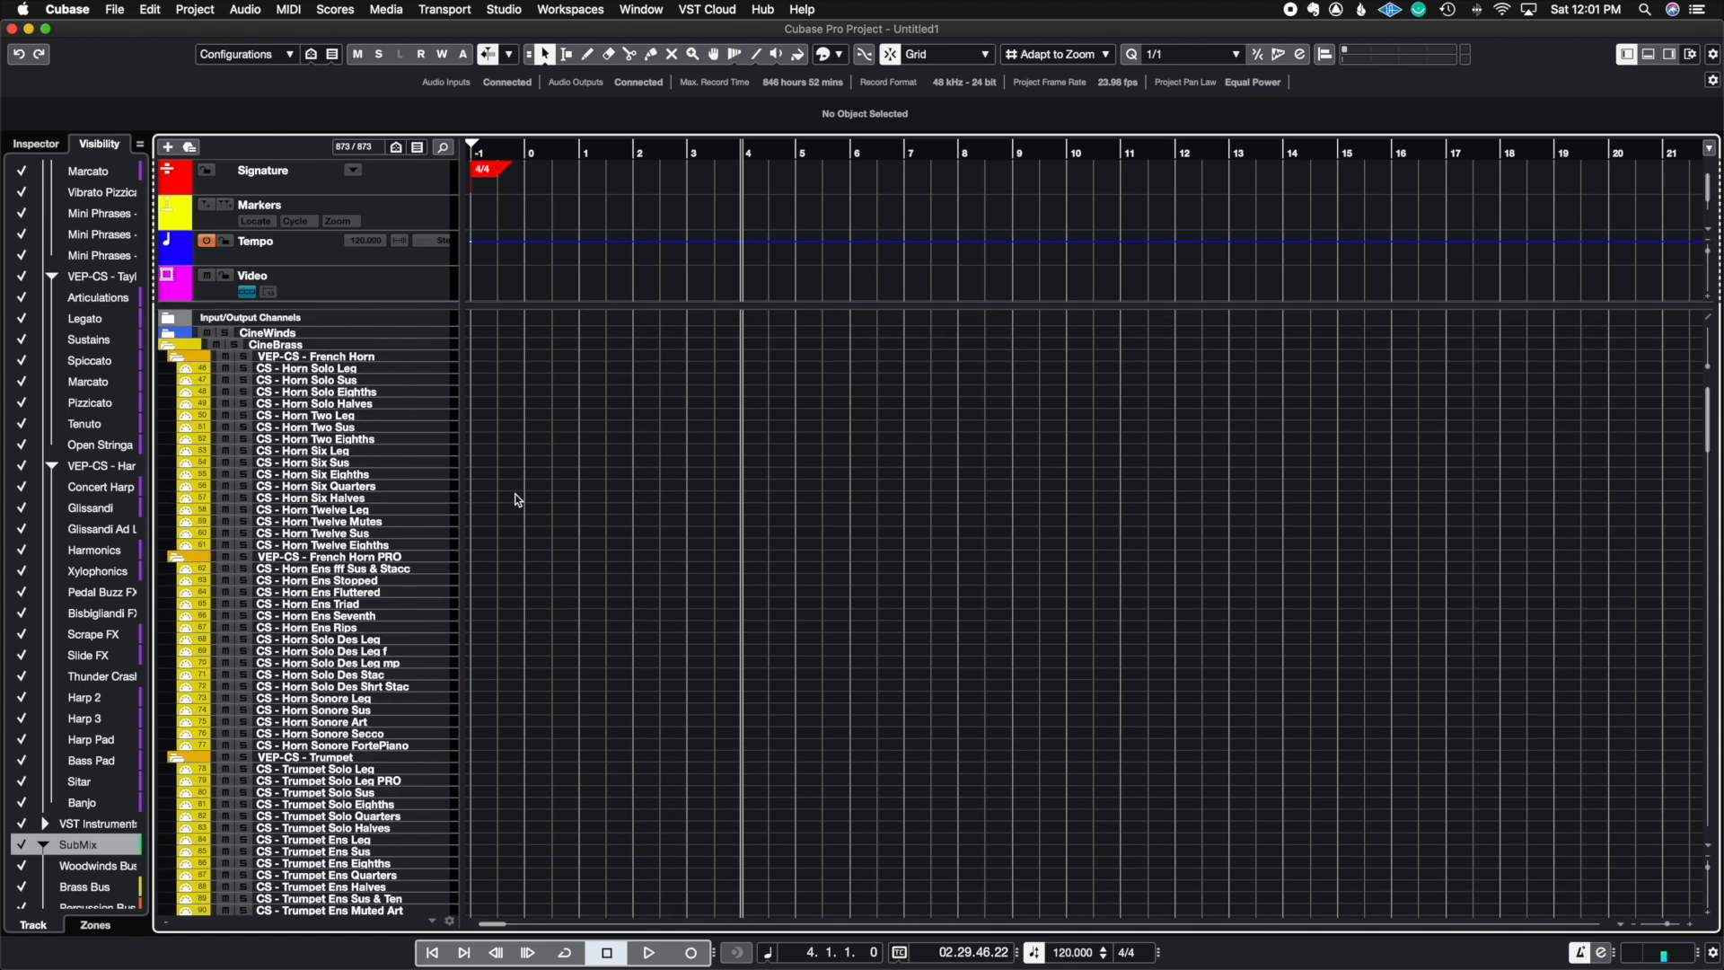
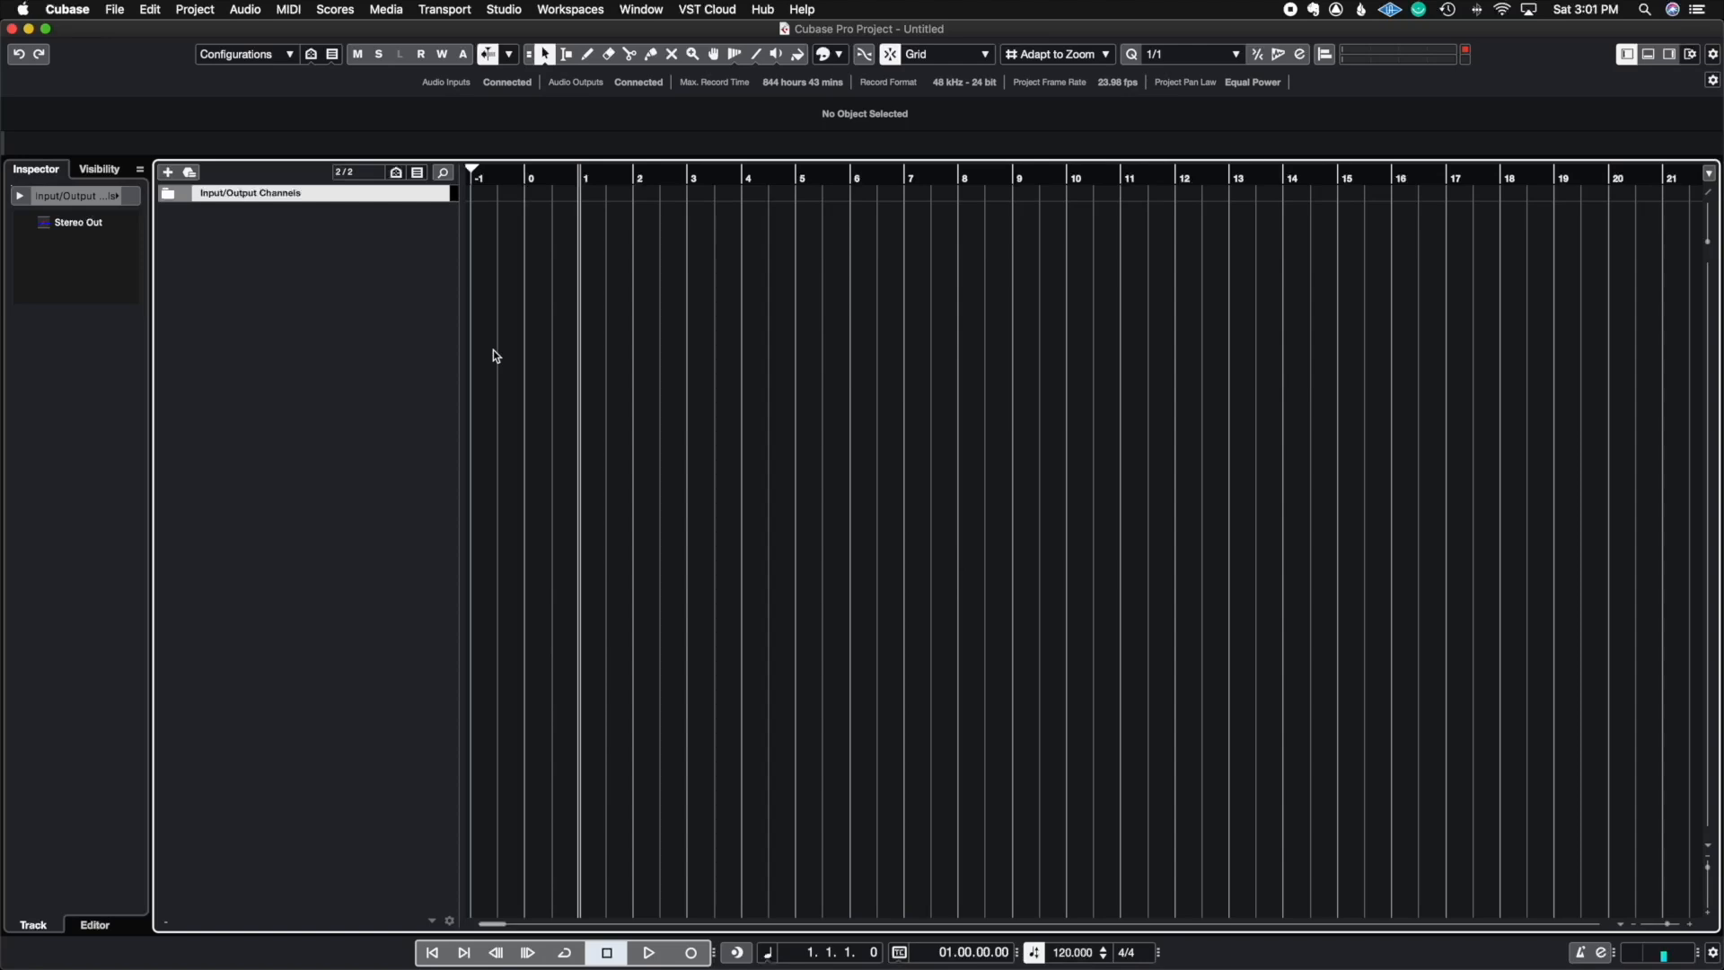
Add one Keyscape instrument track routed to Stereo Out and close its plug-in window
right_click(386, 317)
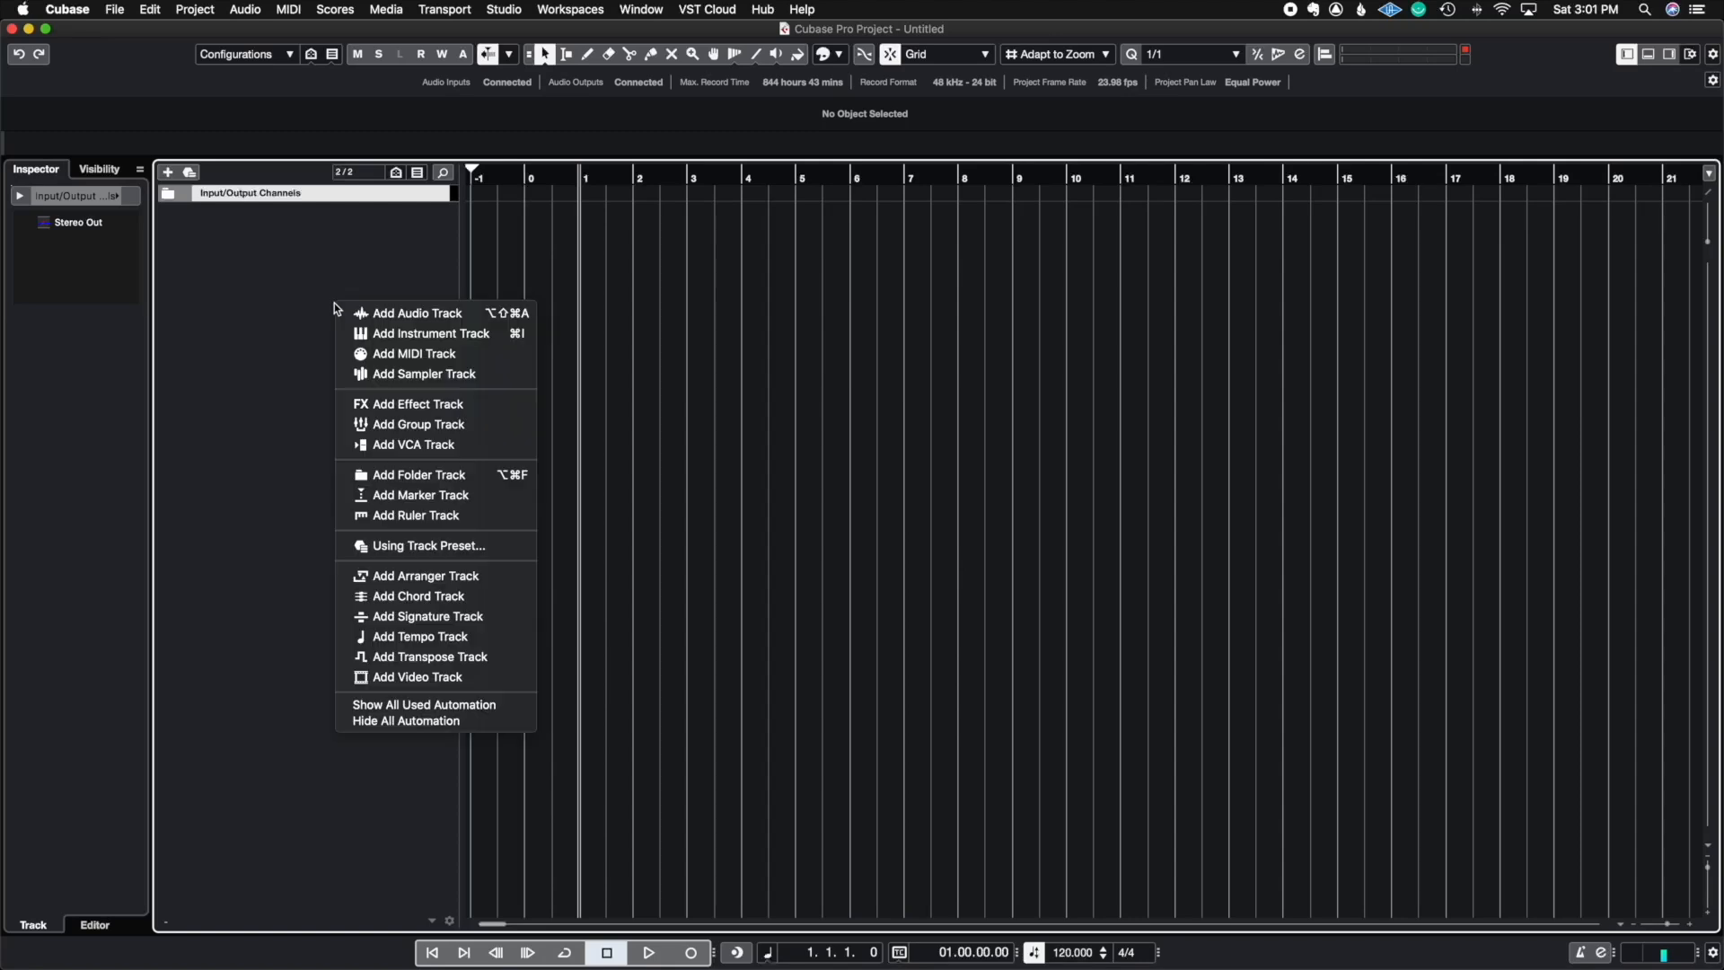
click(391, 337)
click(1009, 400)
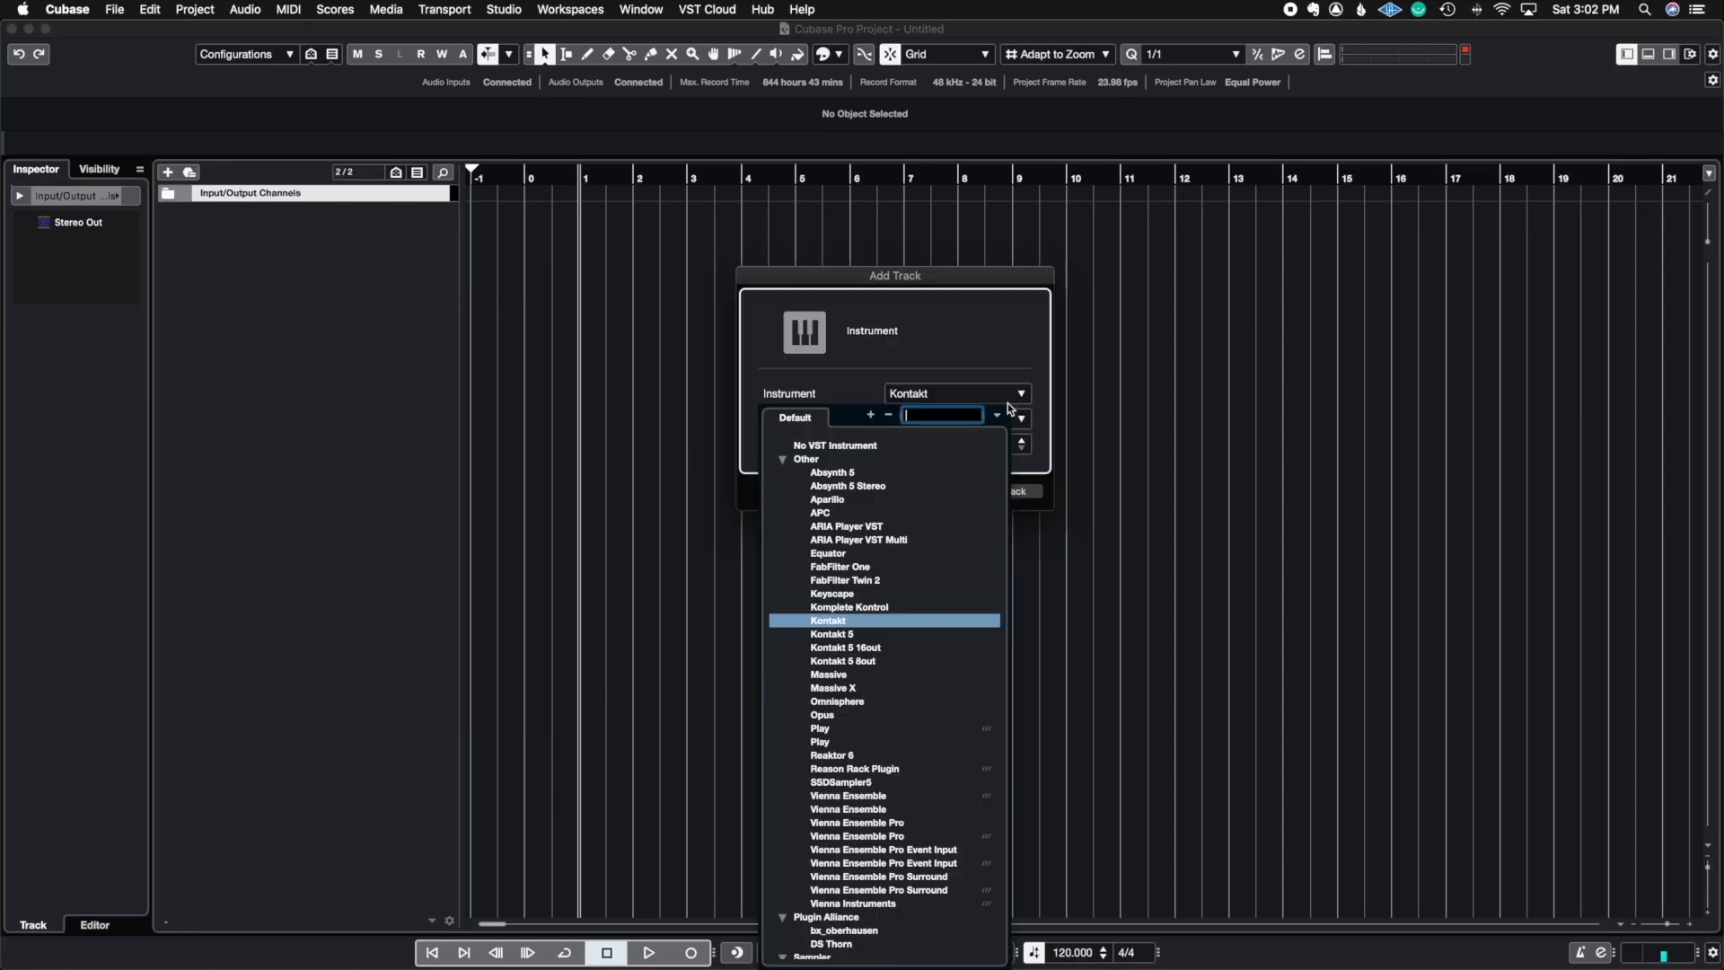
click(839, 595)
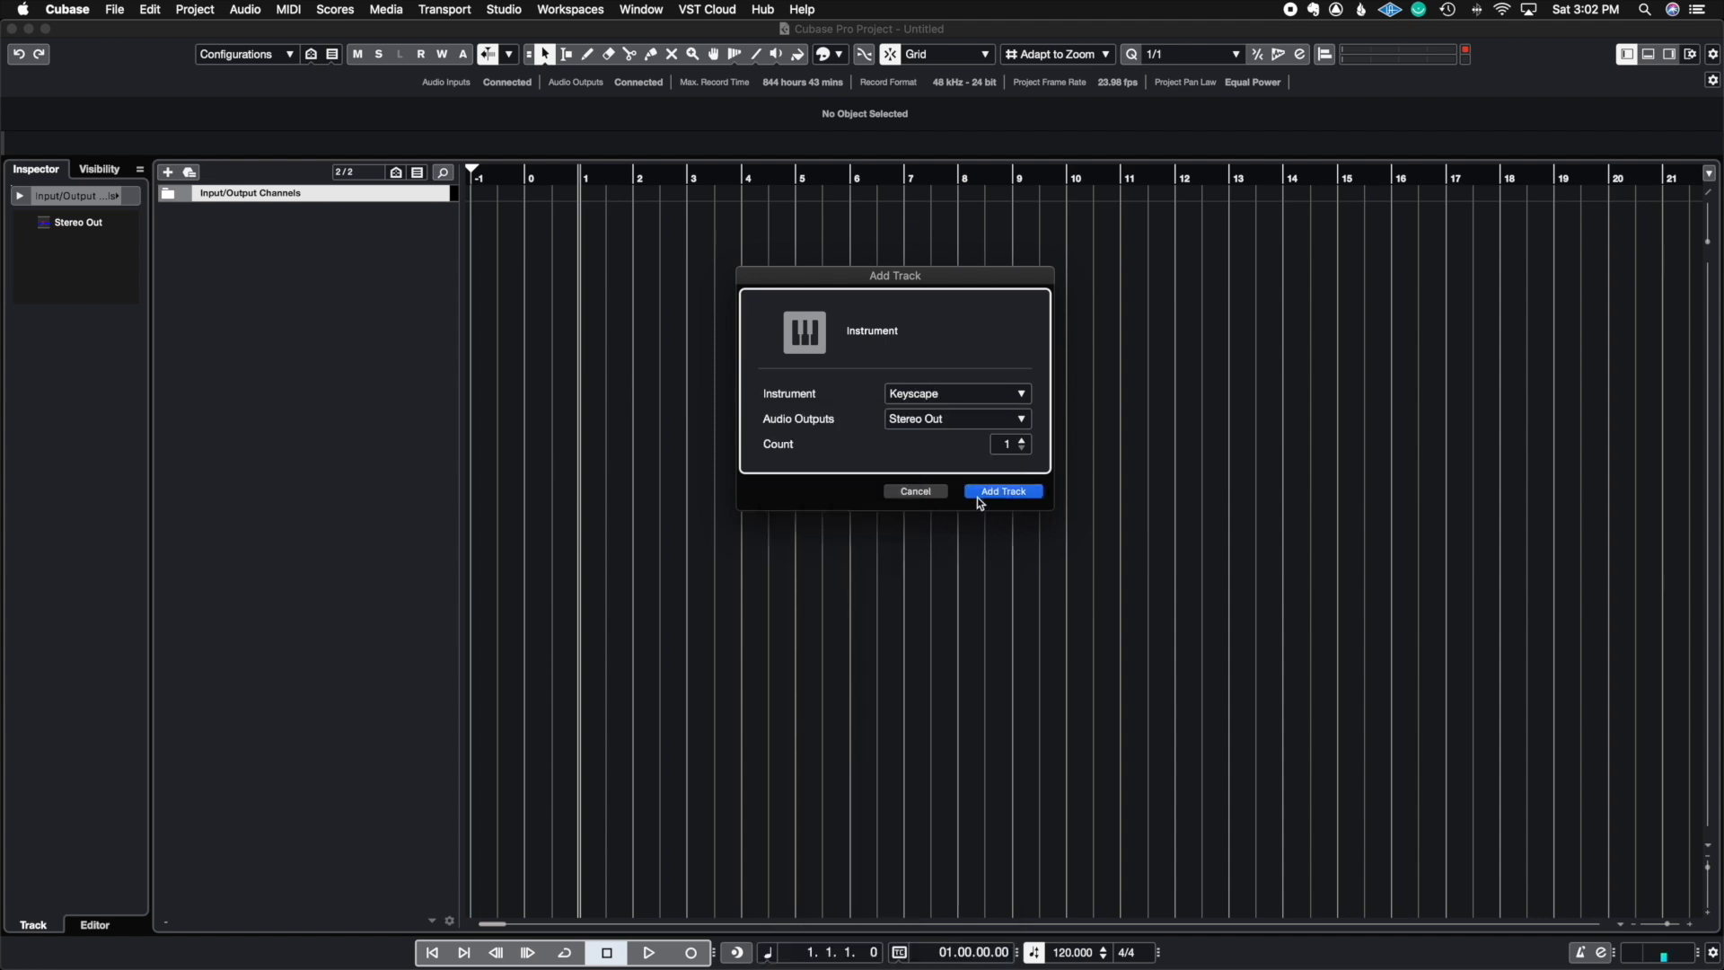
click(979, 501)
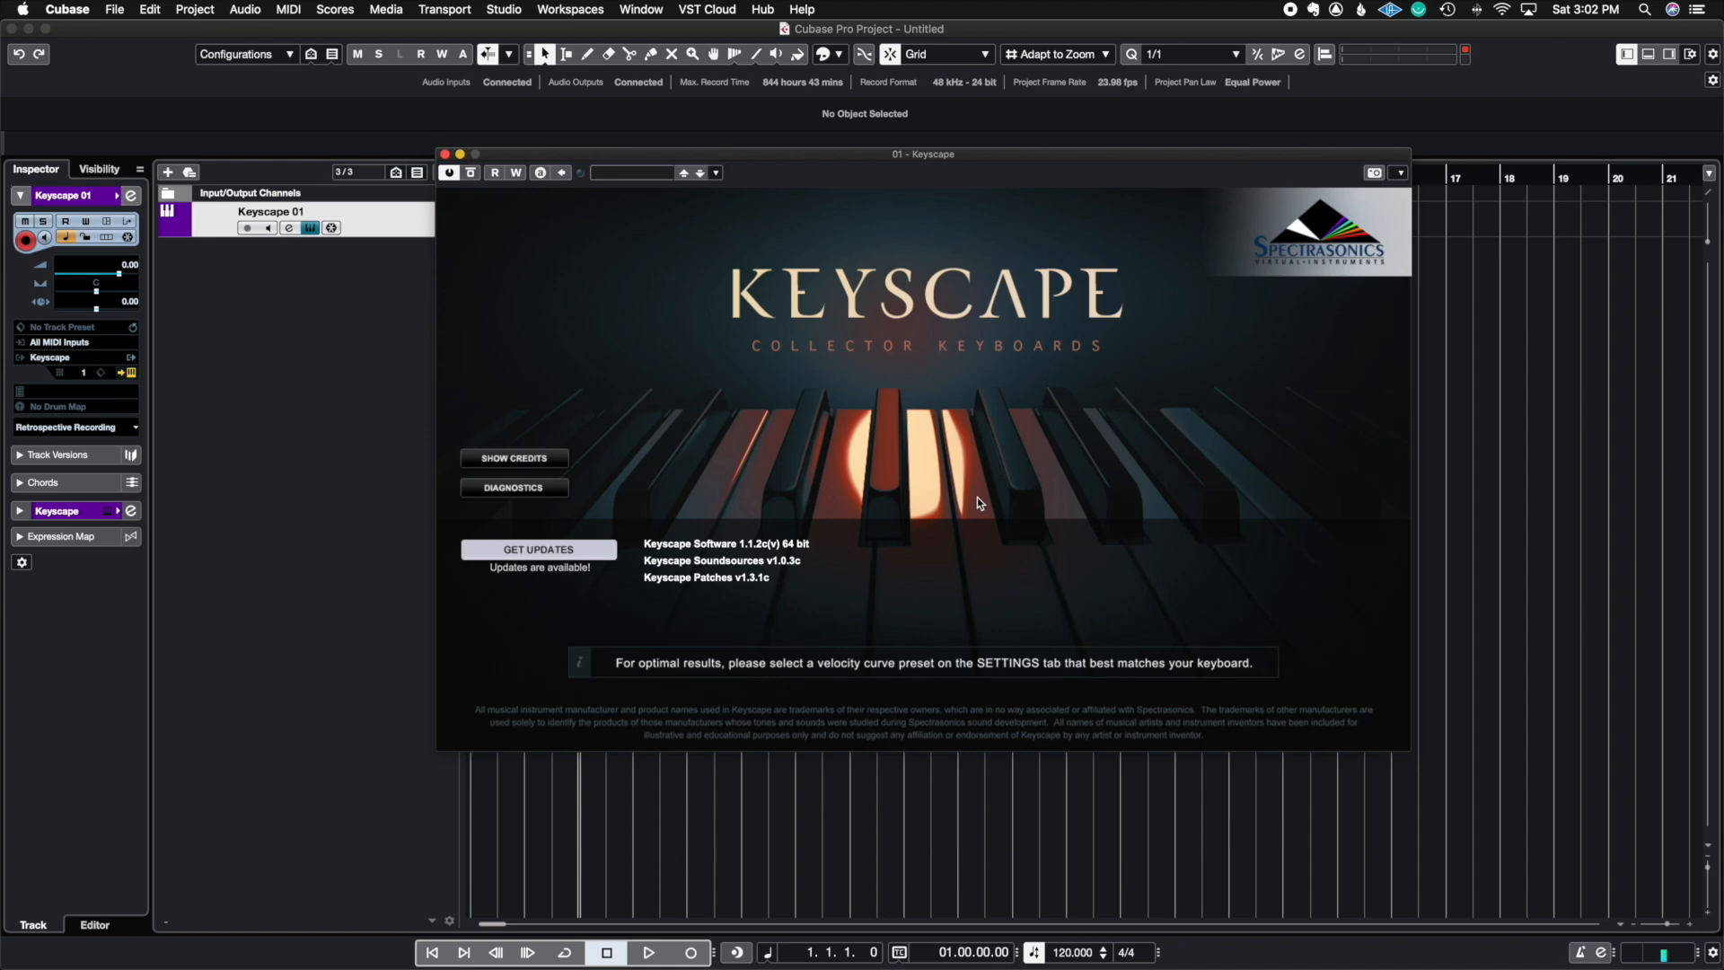
click(445, 155)
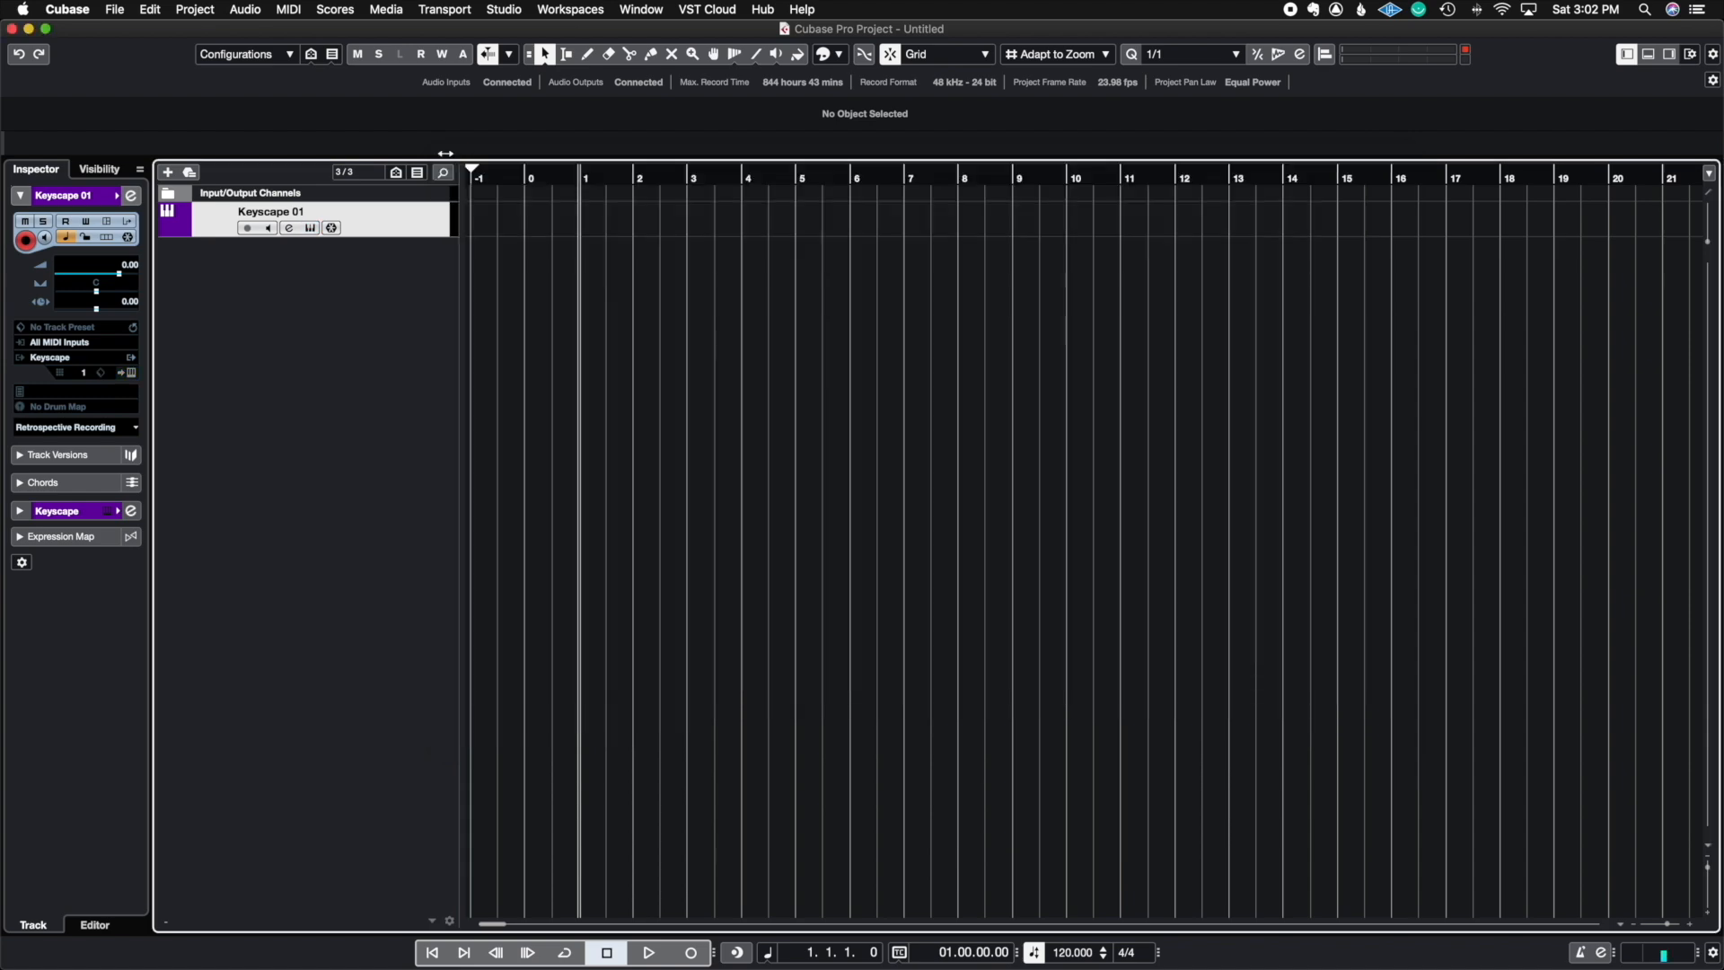
Add three mono audio tracks routed to Stereo Out
right_click(405, 308)
click(472, 310)
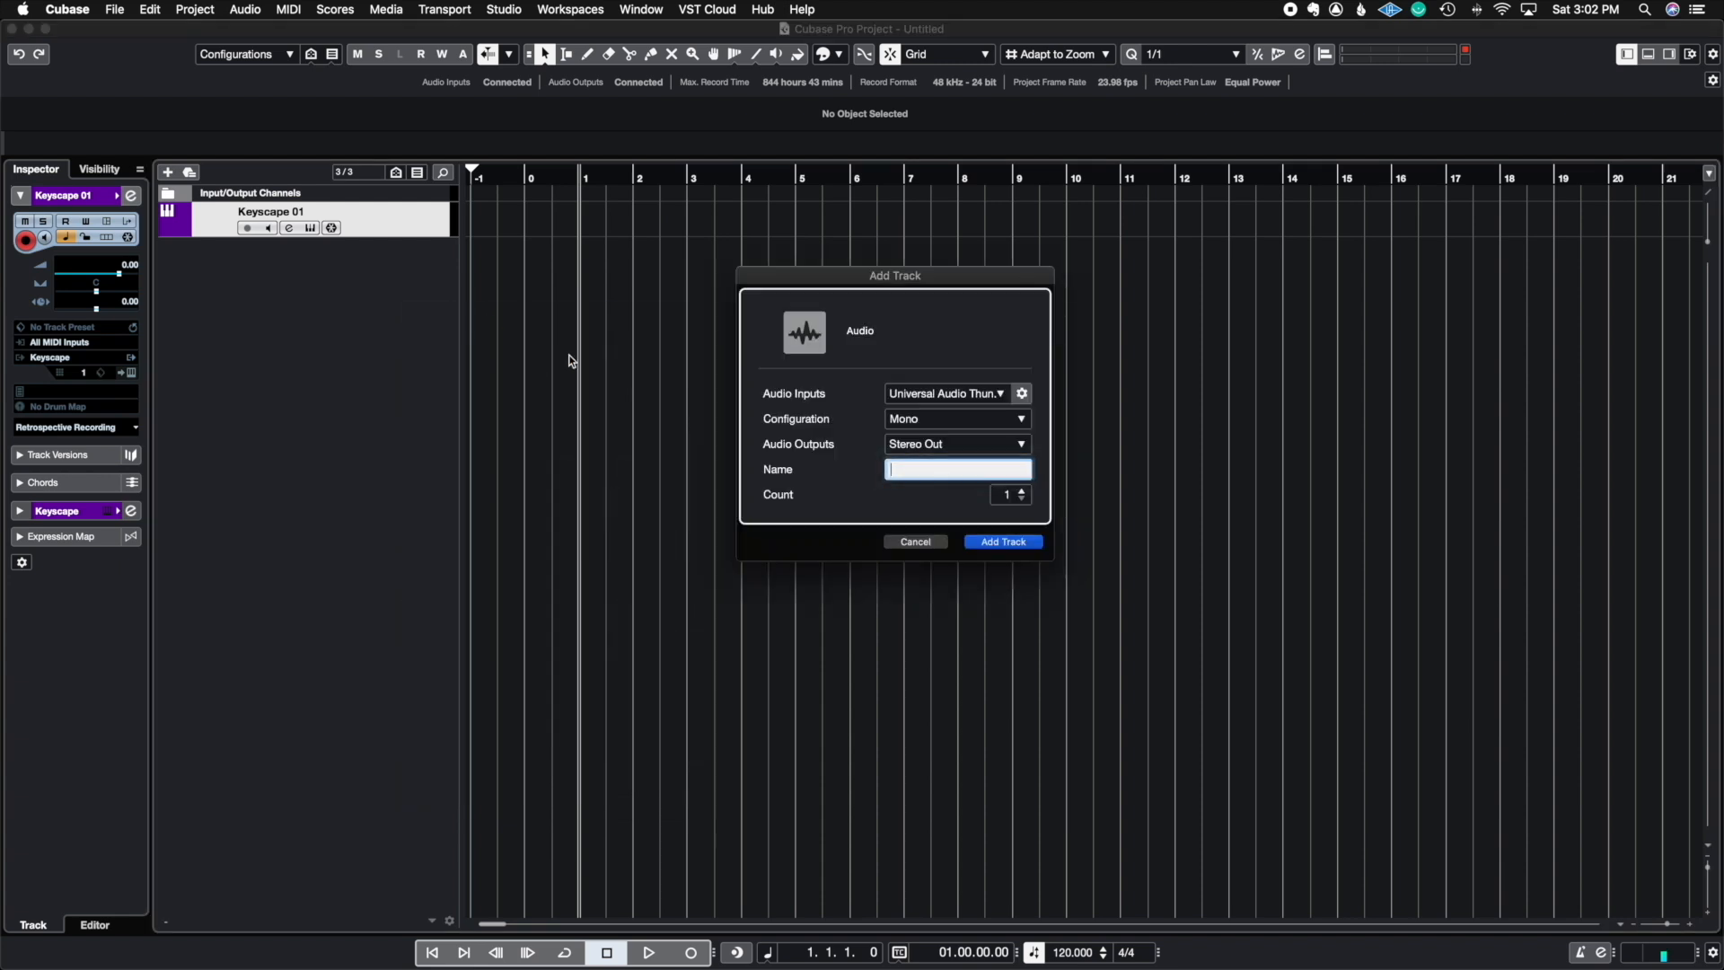
click(1023, 490)
click(1023, 490)
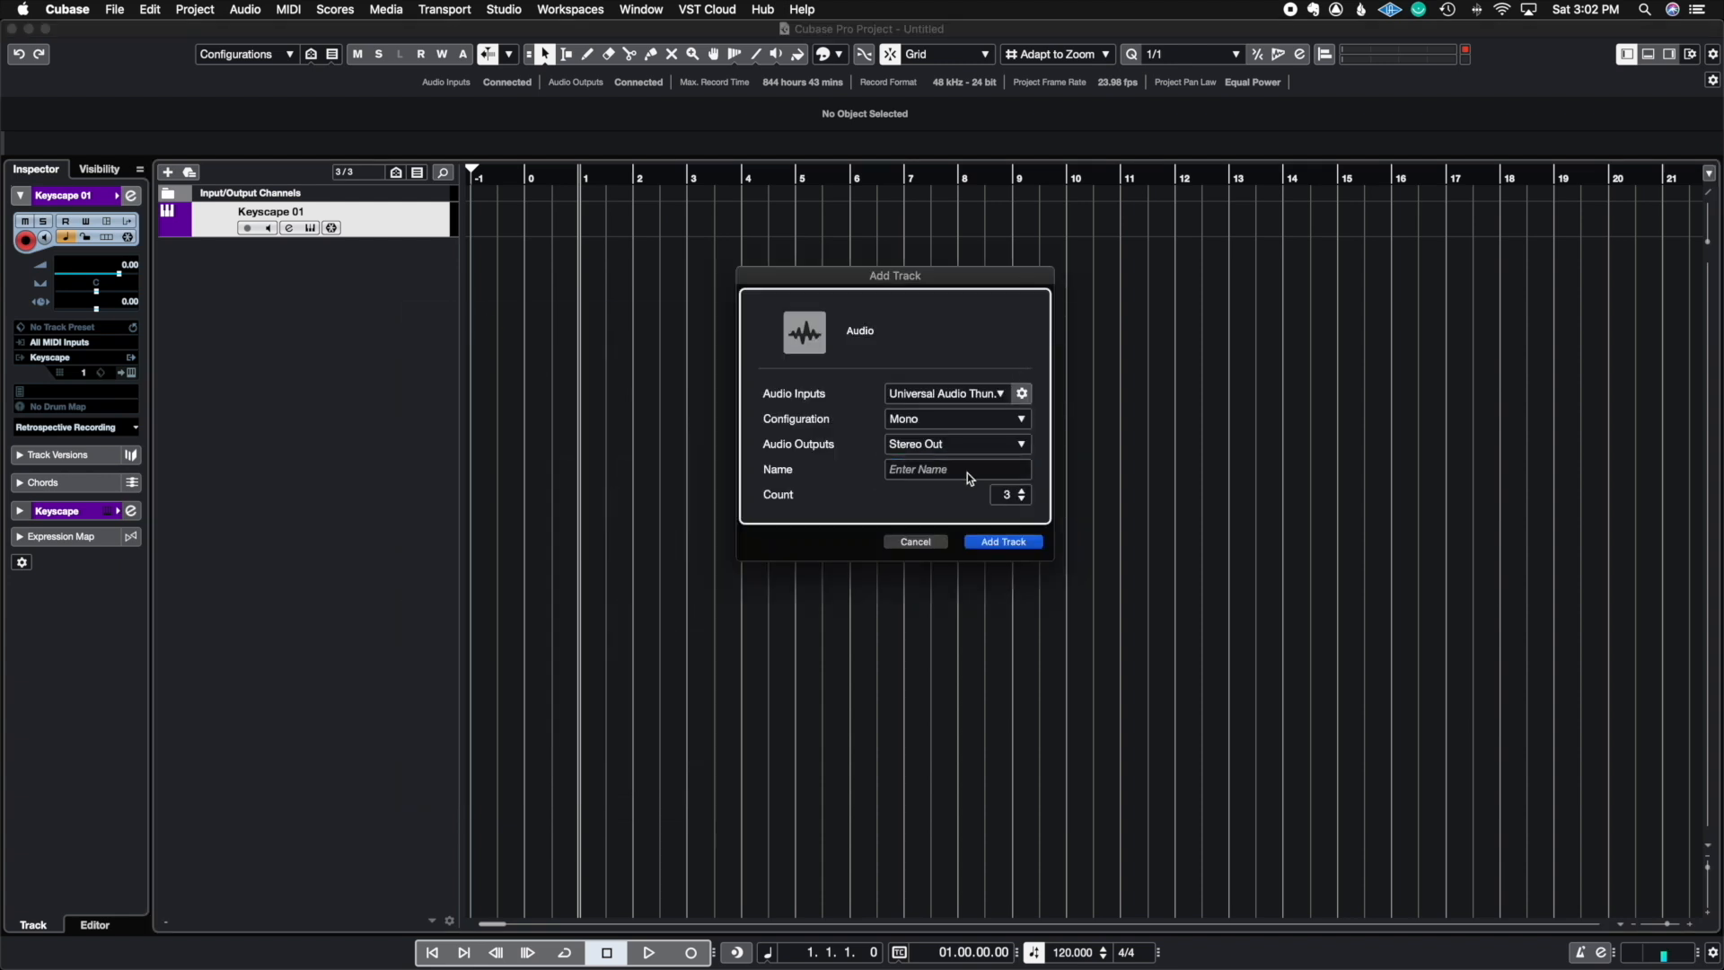
click(1003, 542)
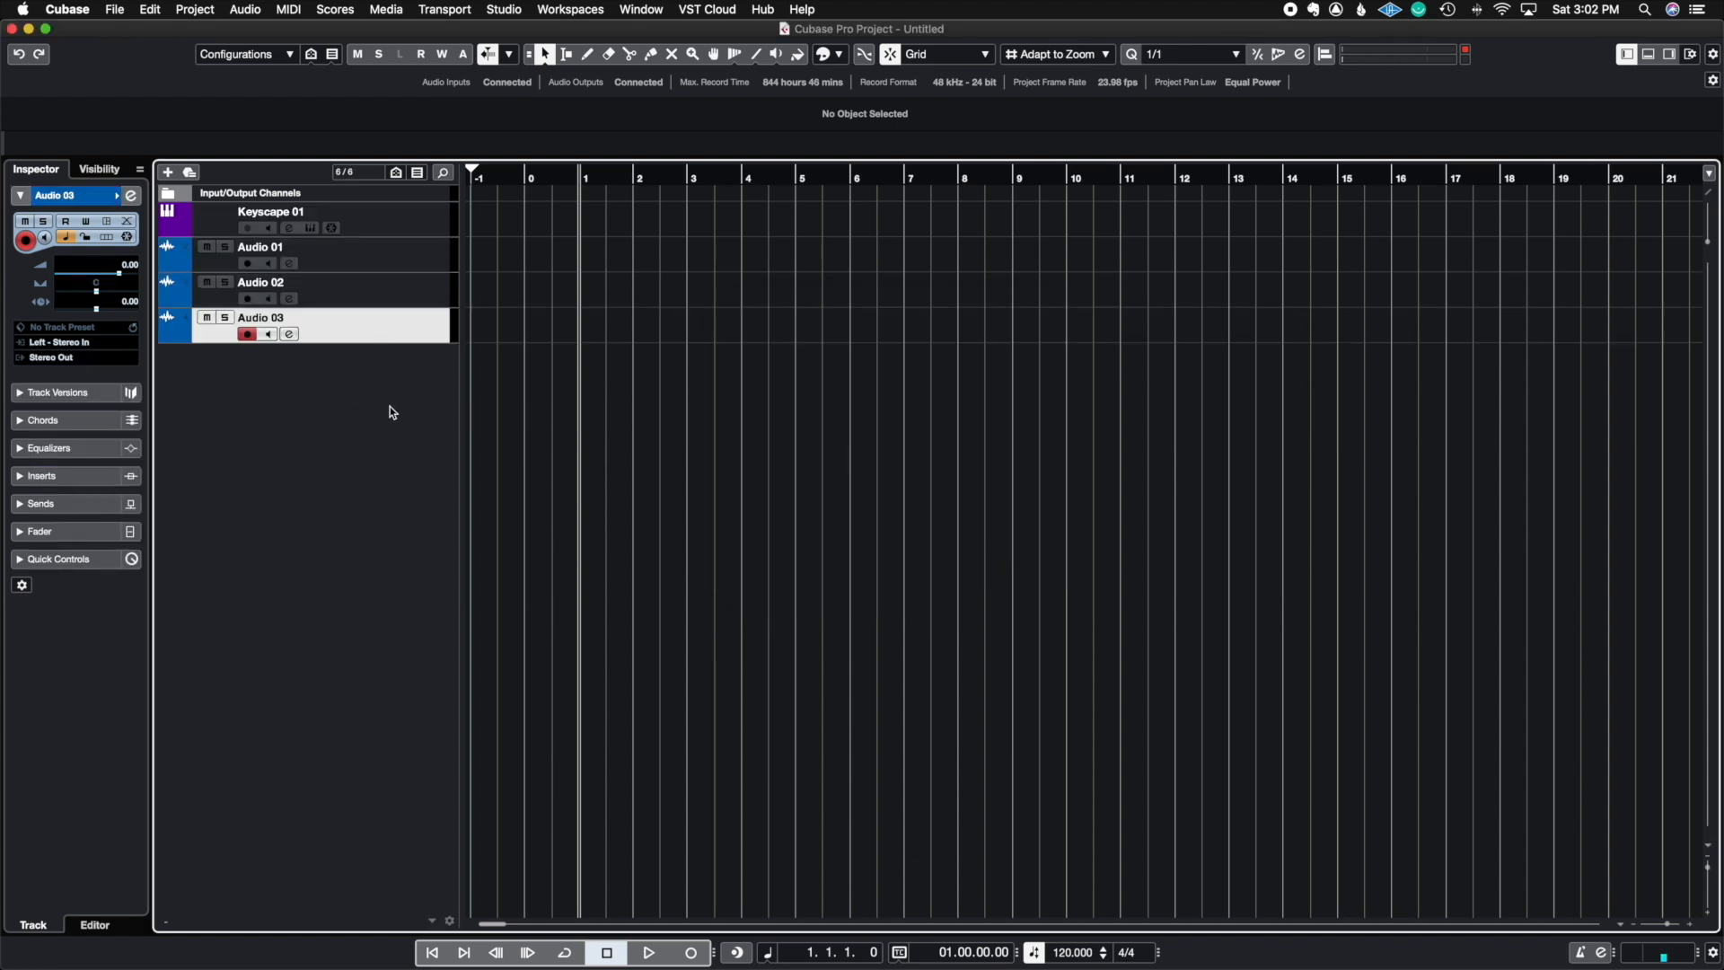
Move the three audio tracks above the Keyscape track and select only Audio 01
shift+click(389, 267)
drag(386, 263, 386, 208)
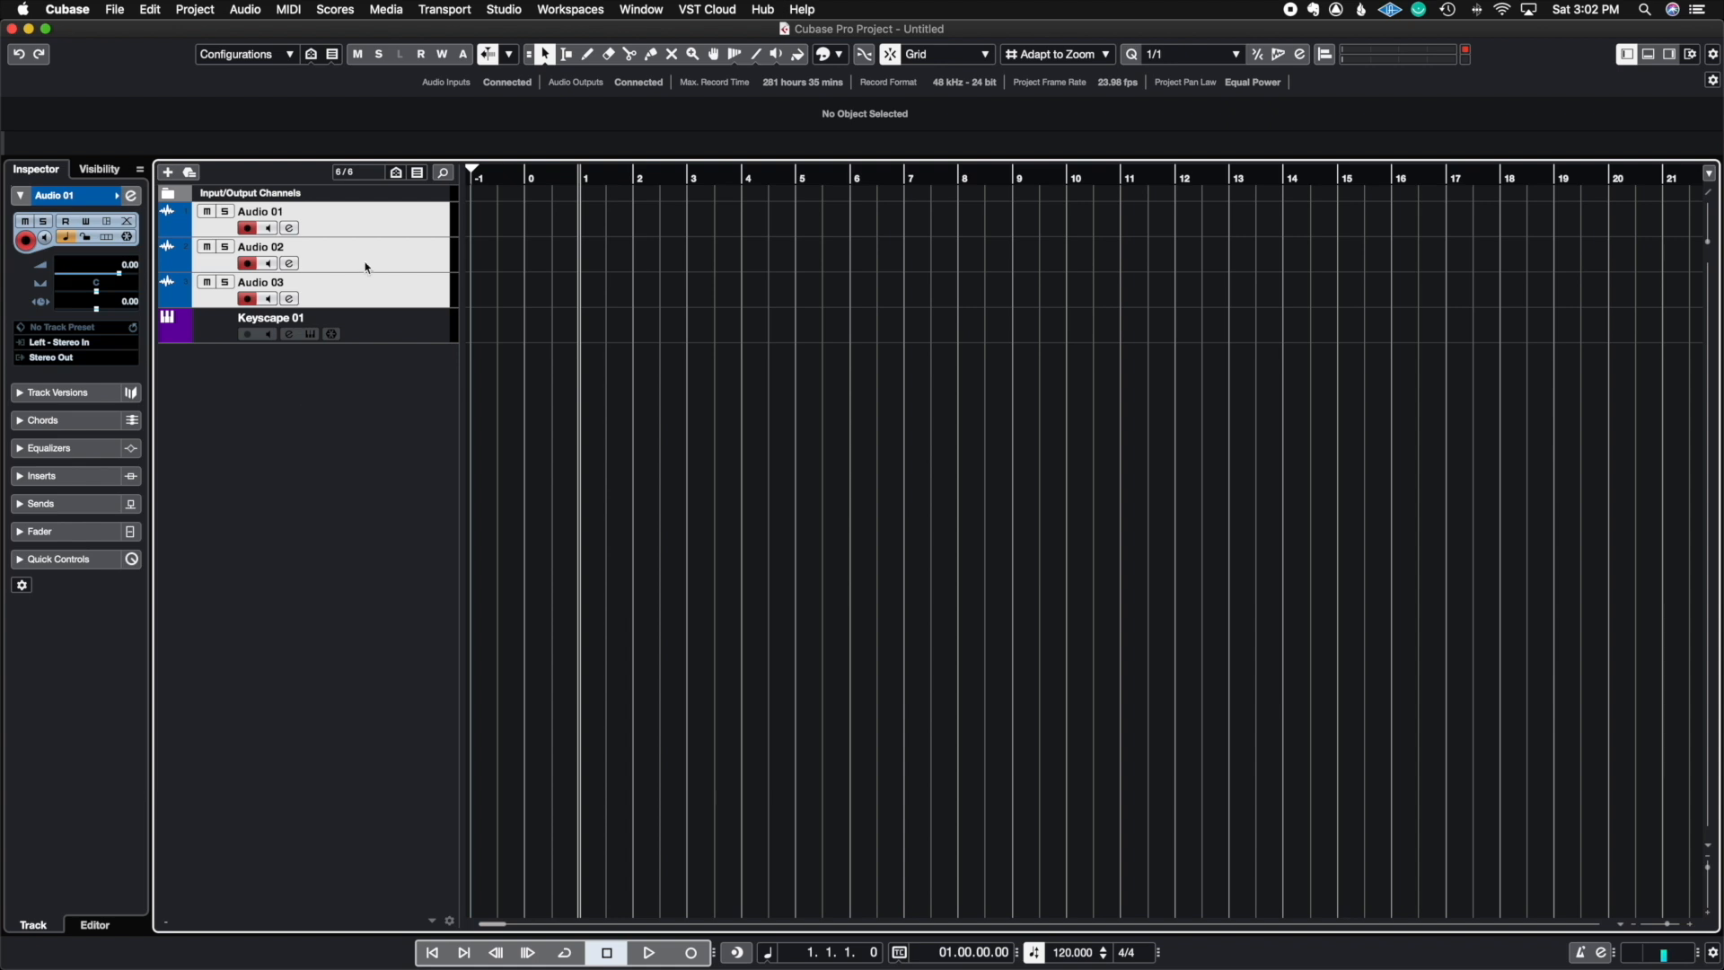
click(393, 238)
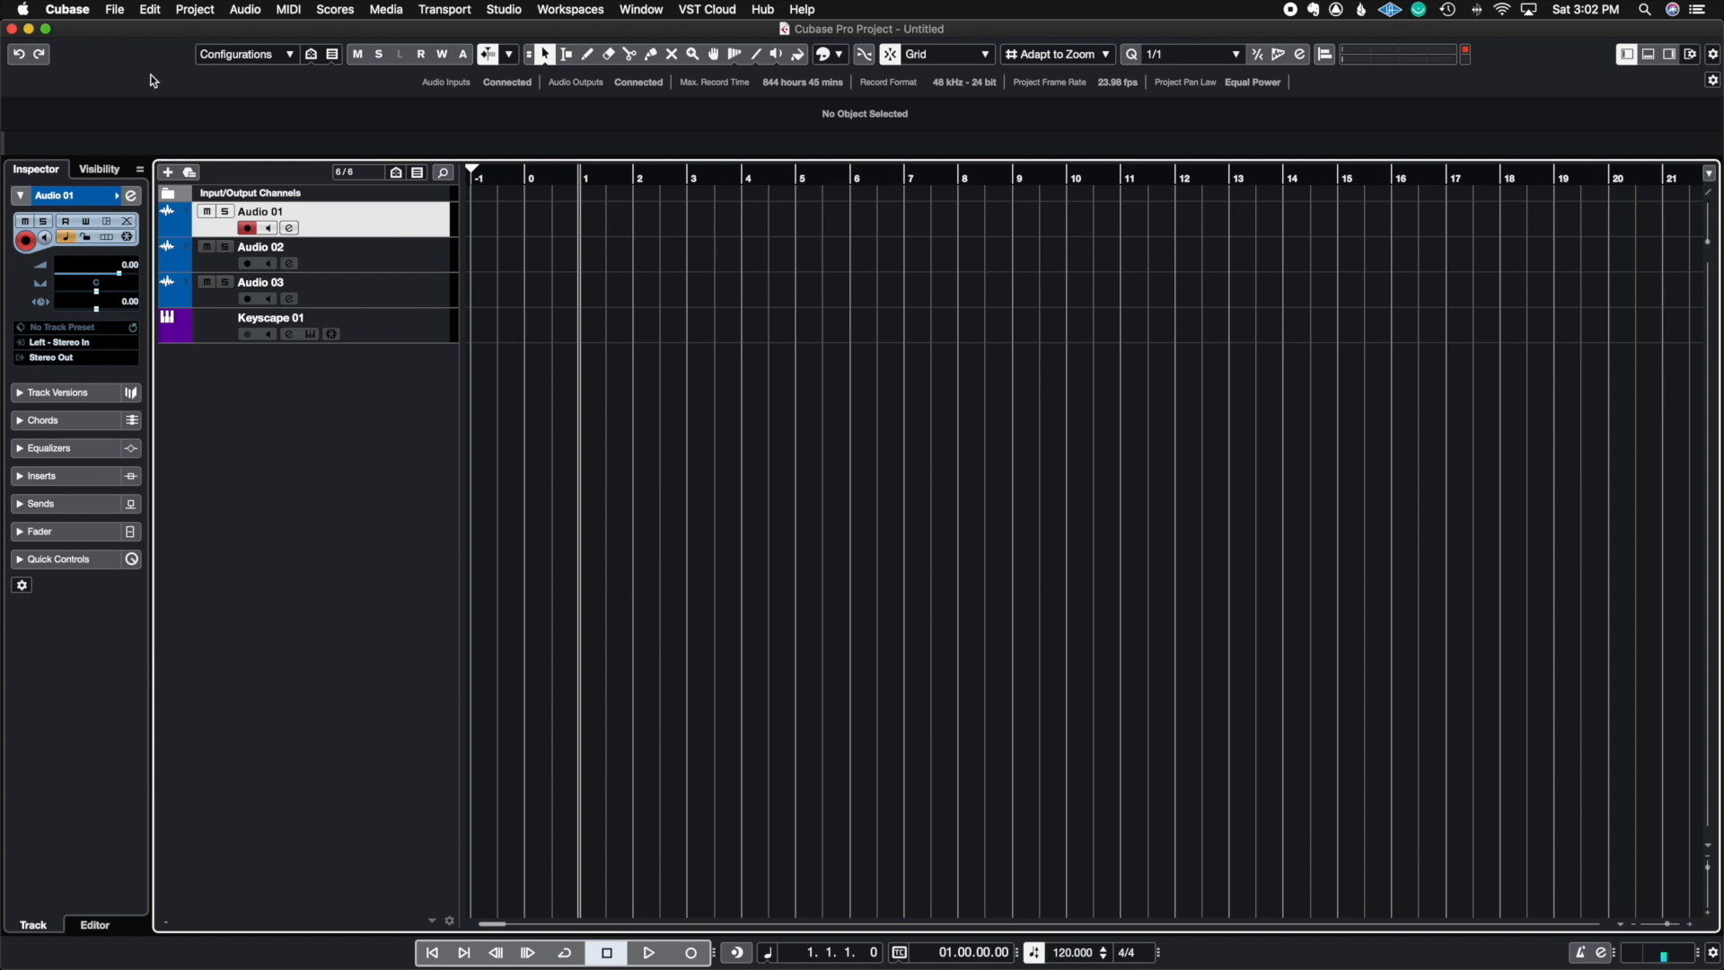
Save the project as a template named "Songwriting Template"
click(115, 11)
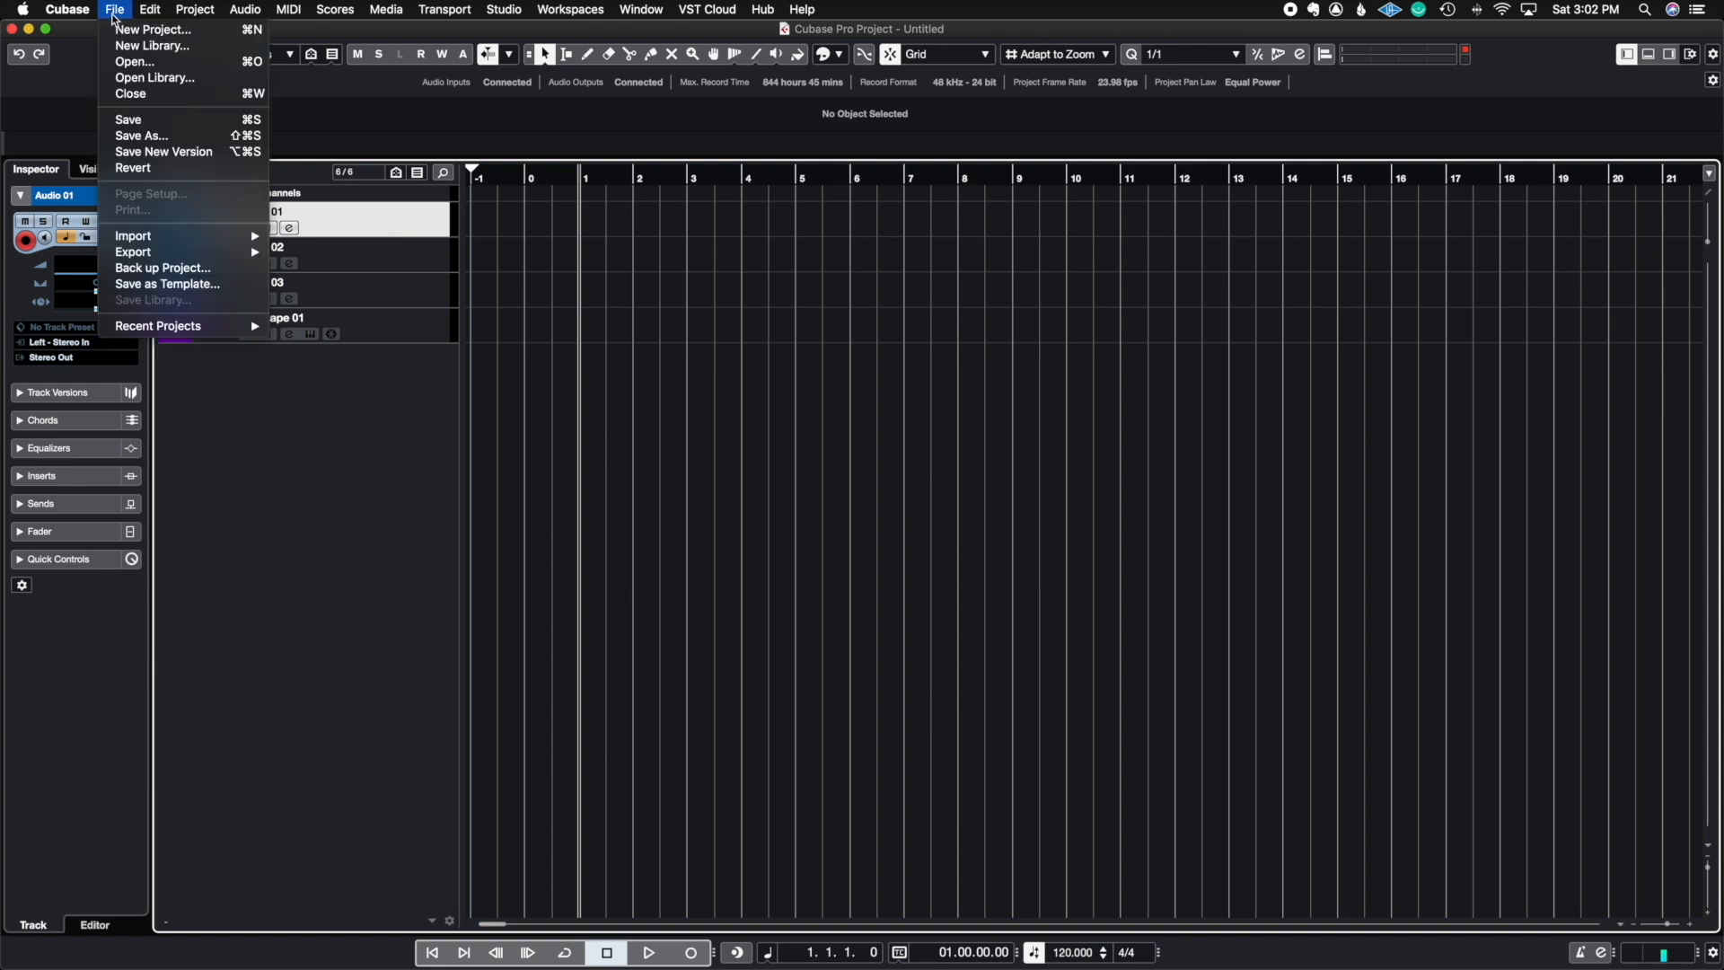
click(222, 284)
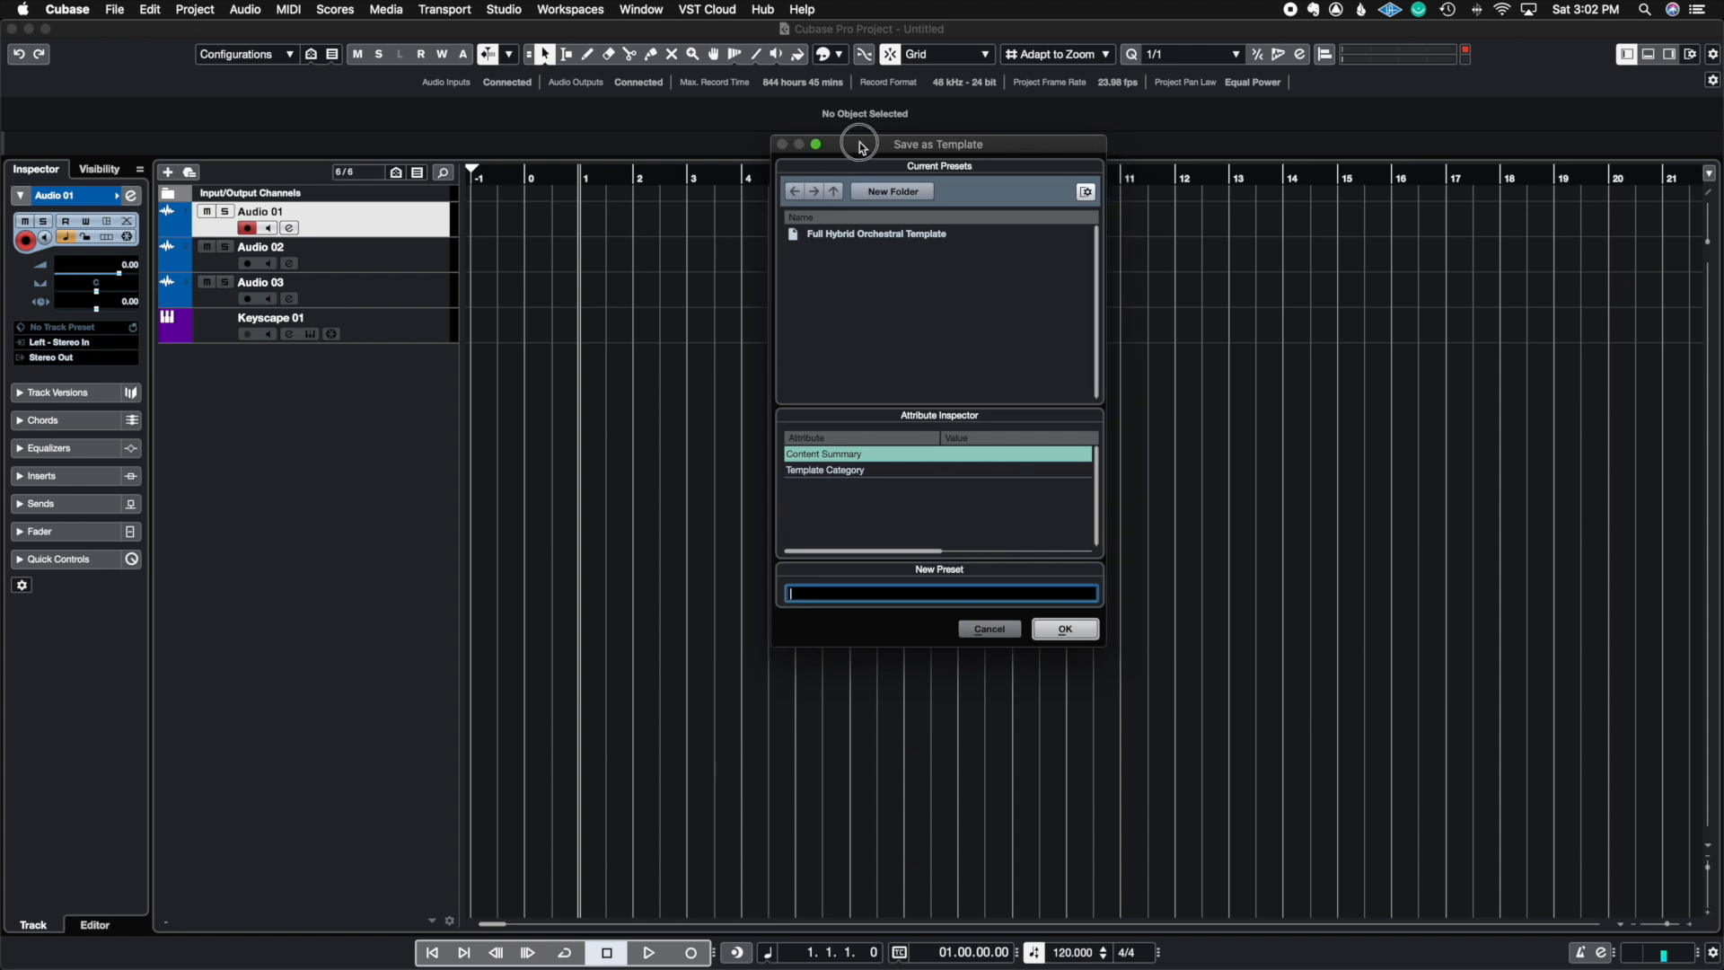
drag(875, 143, 742, 129)
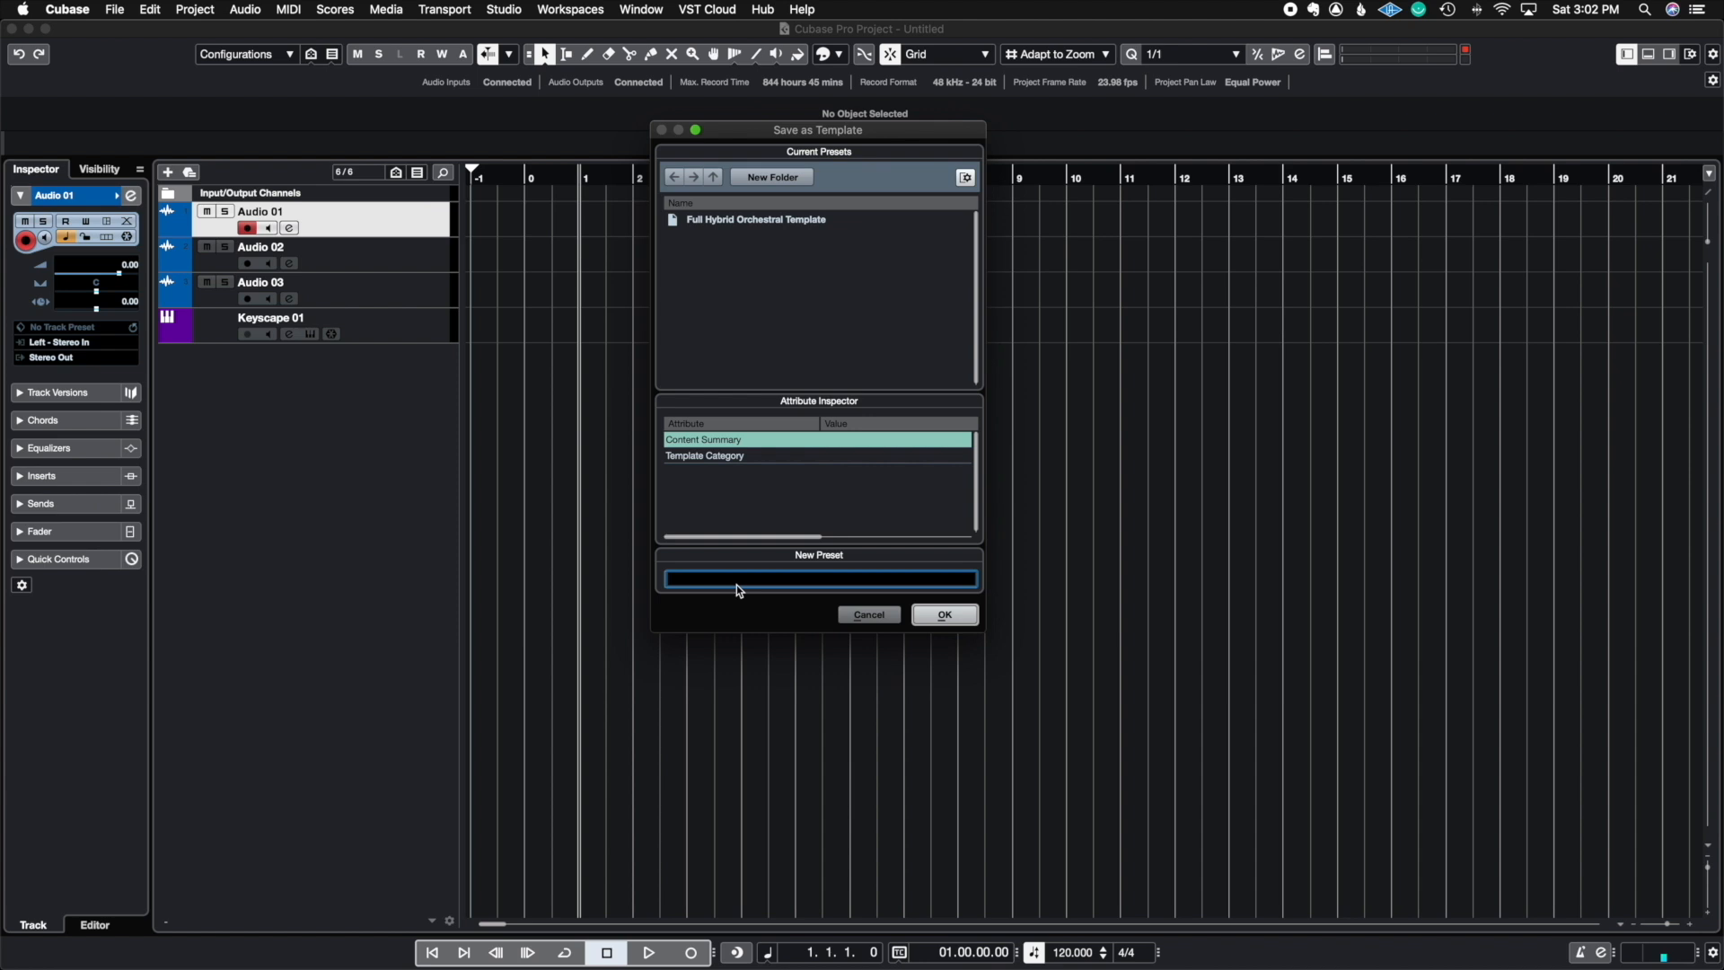
text(So)
key(BackSpace)
text(ongwriting Temp)
key(BackSpace)
key(BackSpace)
key(BackSpace)
text(emplate)
click(940, 618)
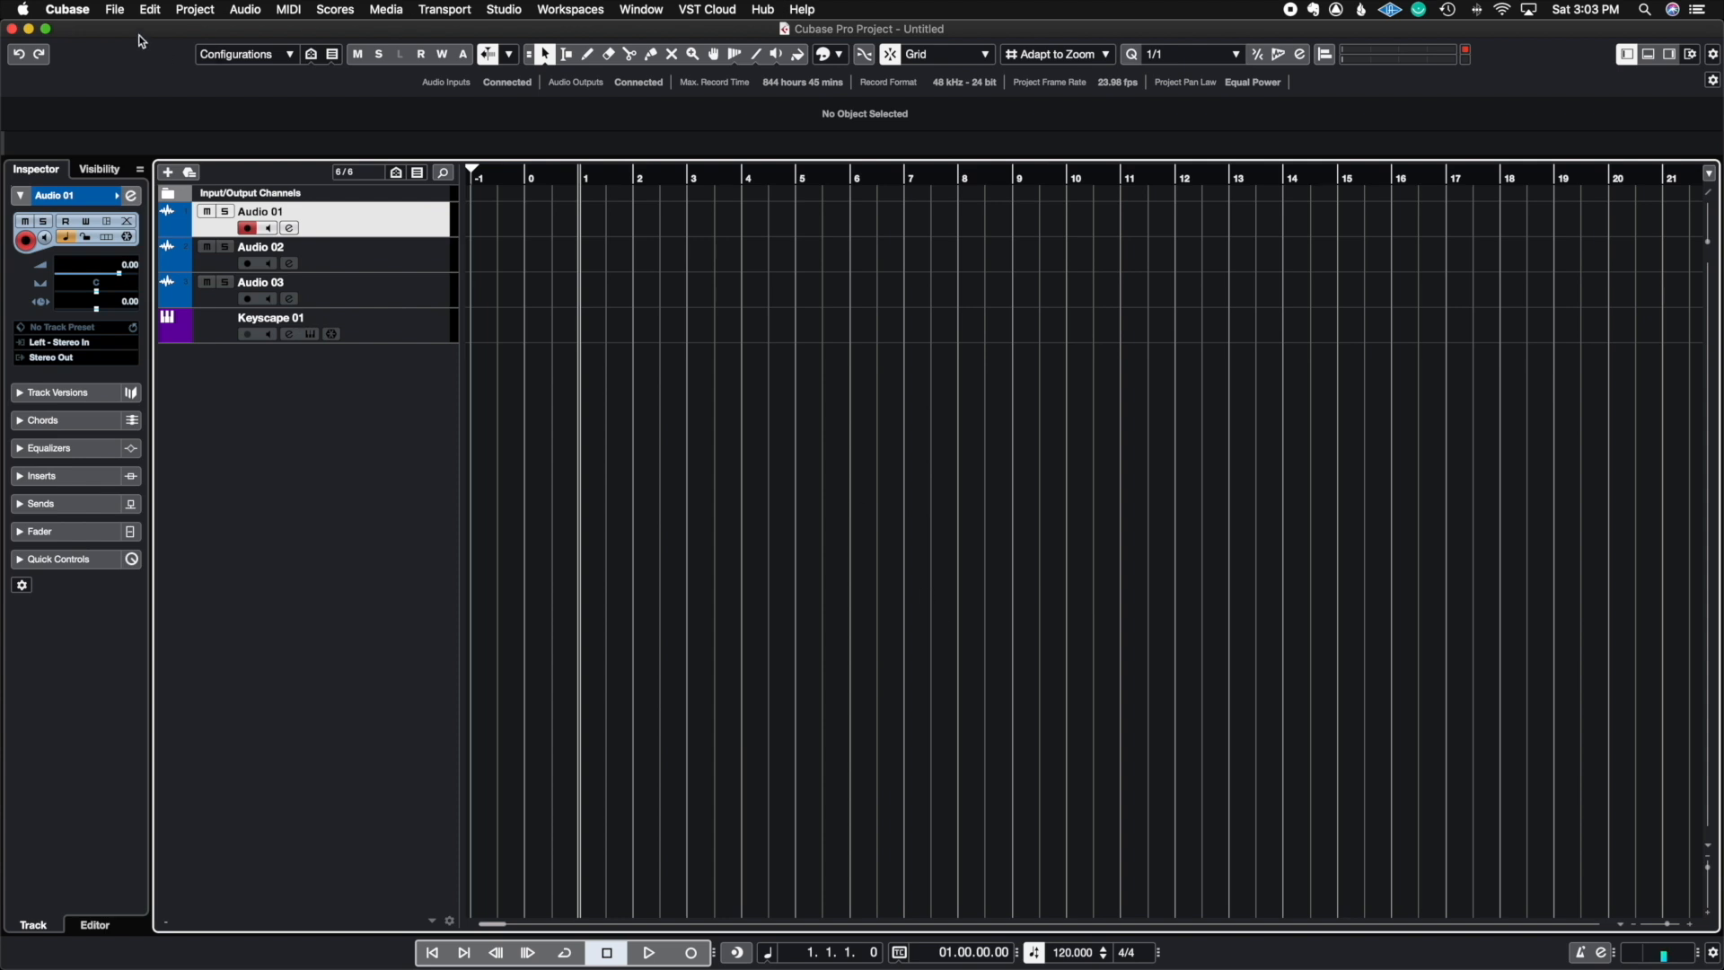
Look through the Scoring, Mastering and More template categories for a new project, and leave without creating one
click(117, 11)
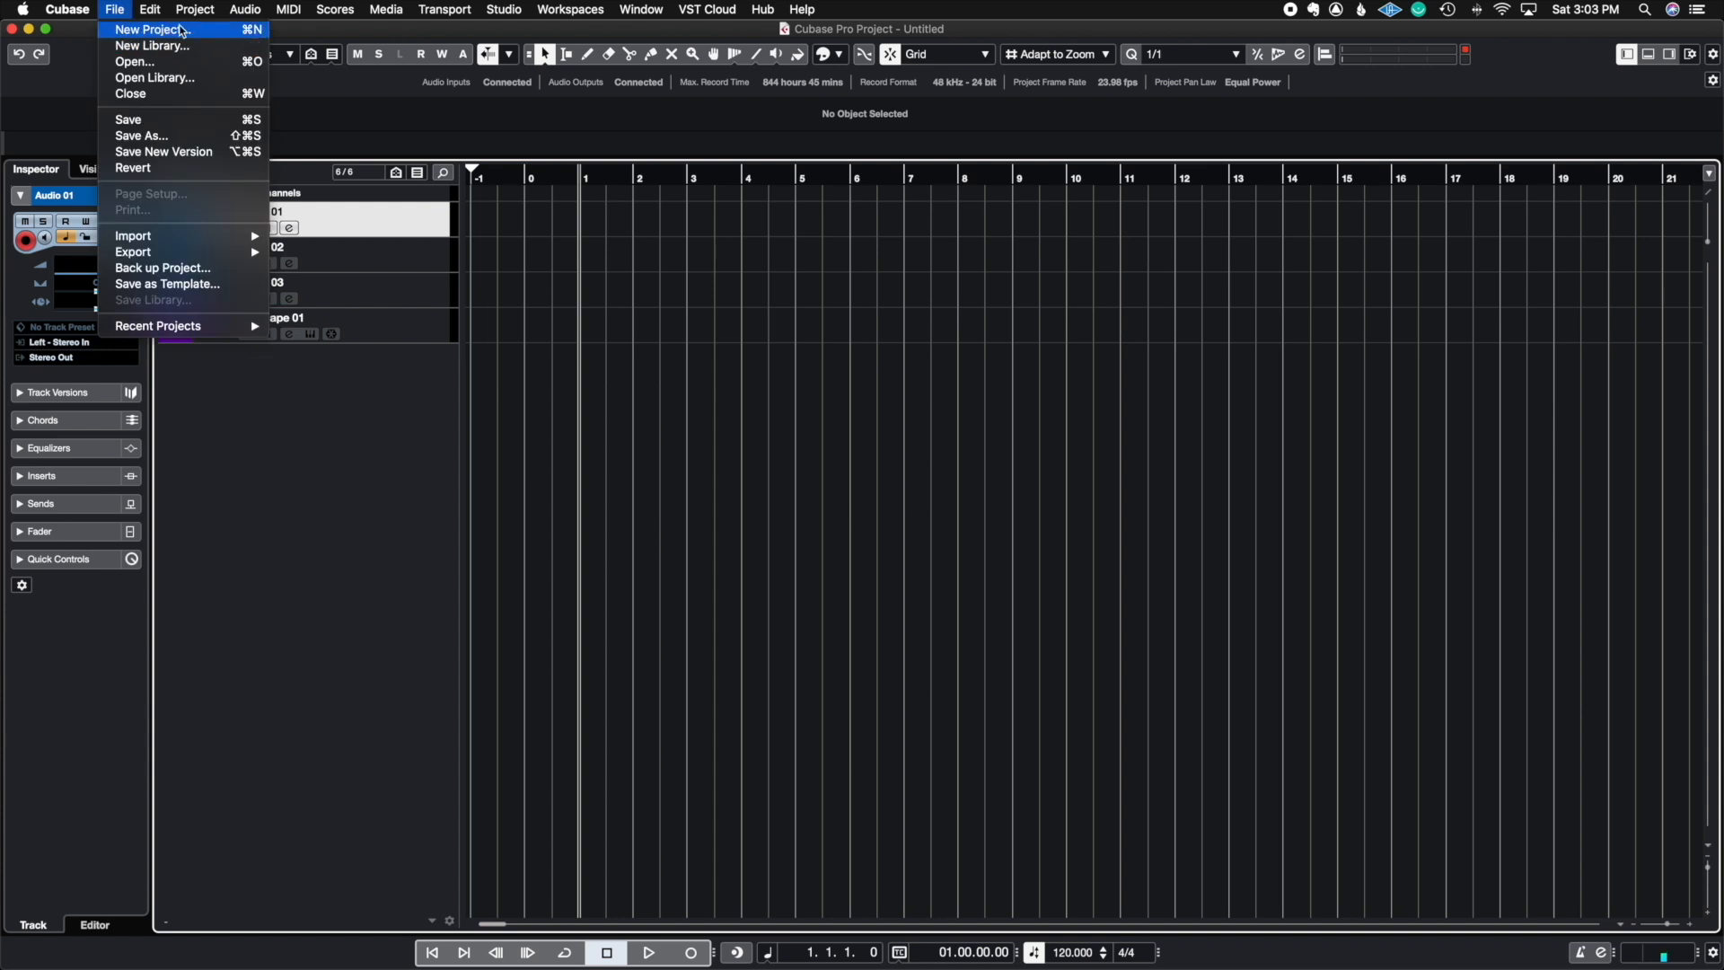
click(193, 31)
click(1077, 288)
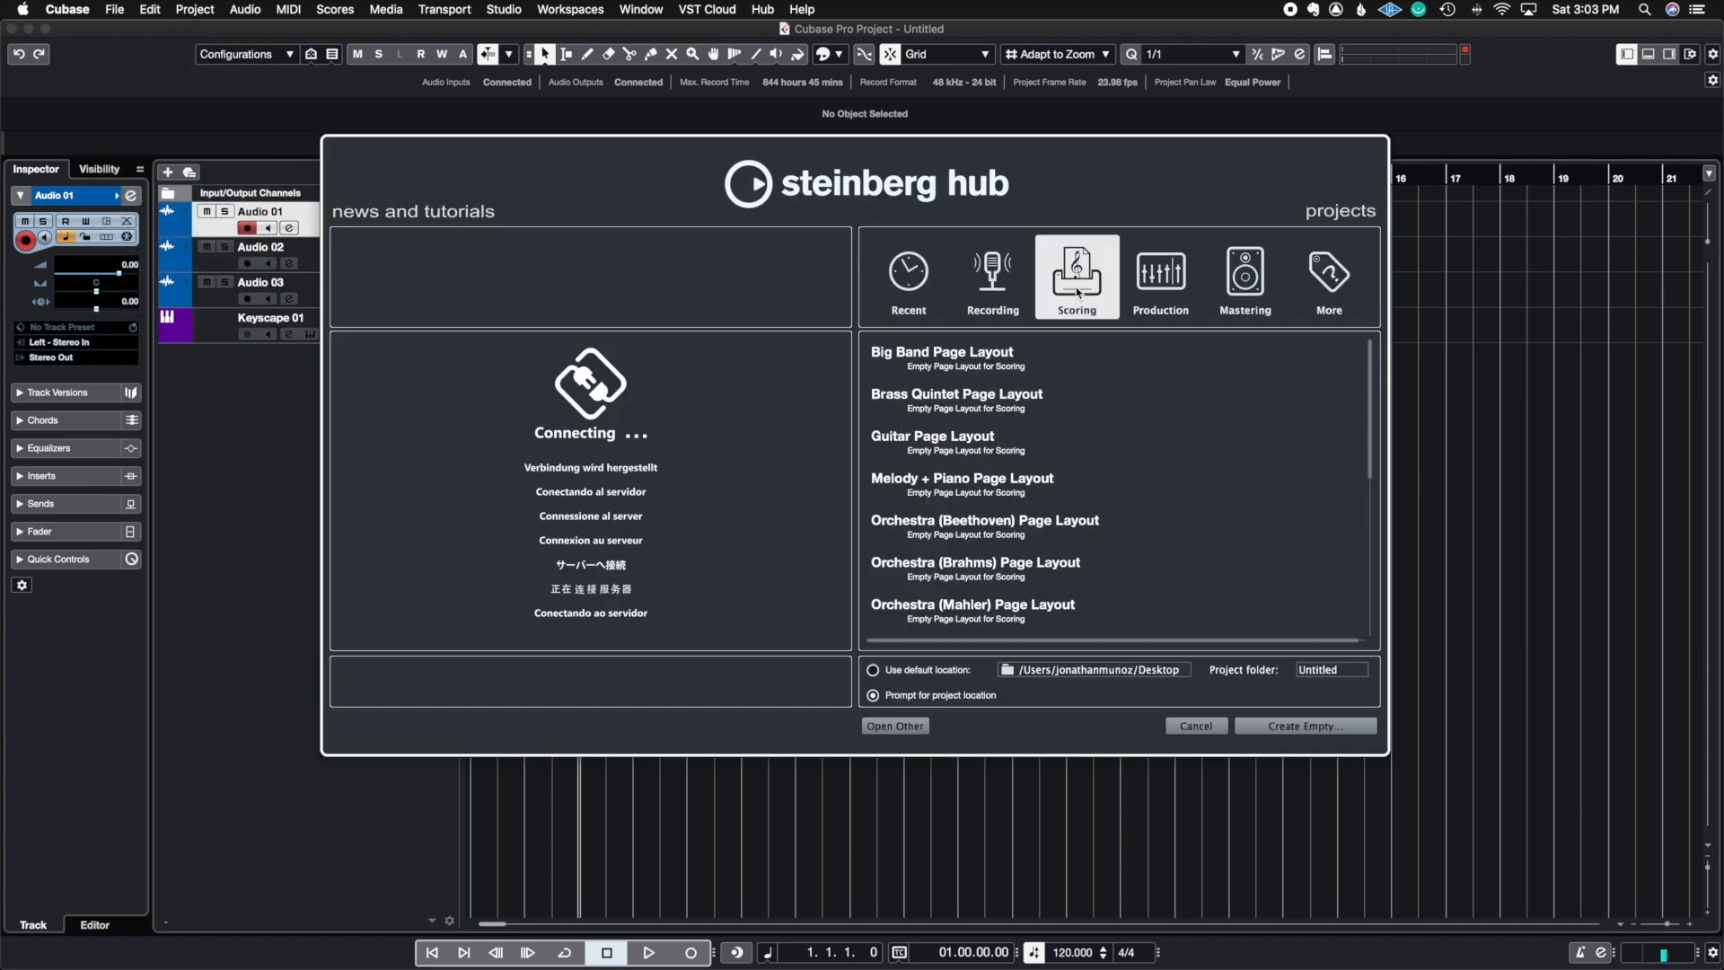
click(1255, 283)
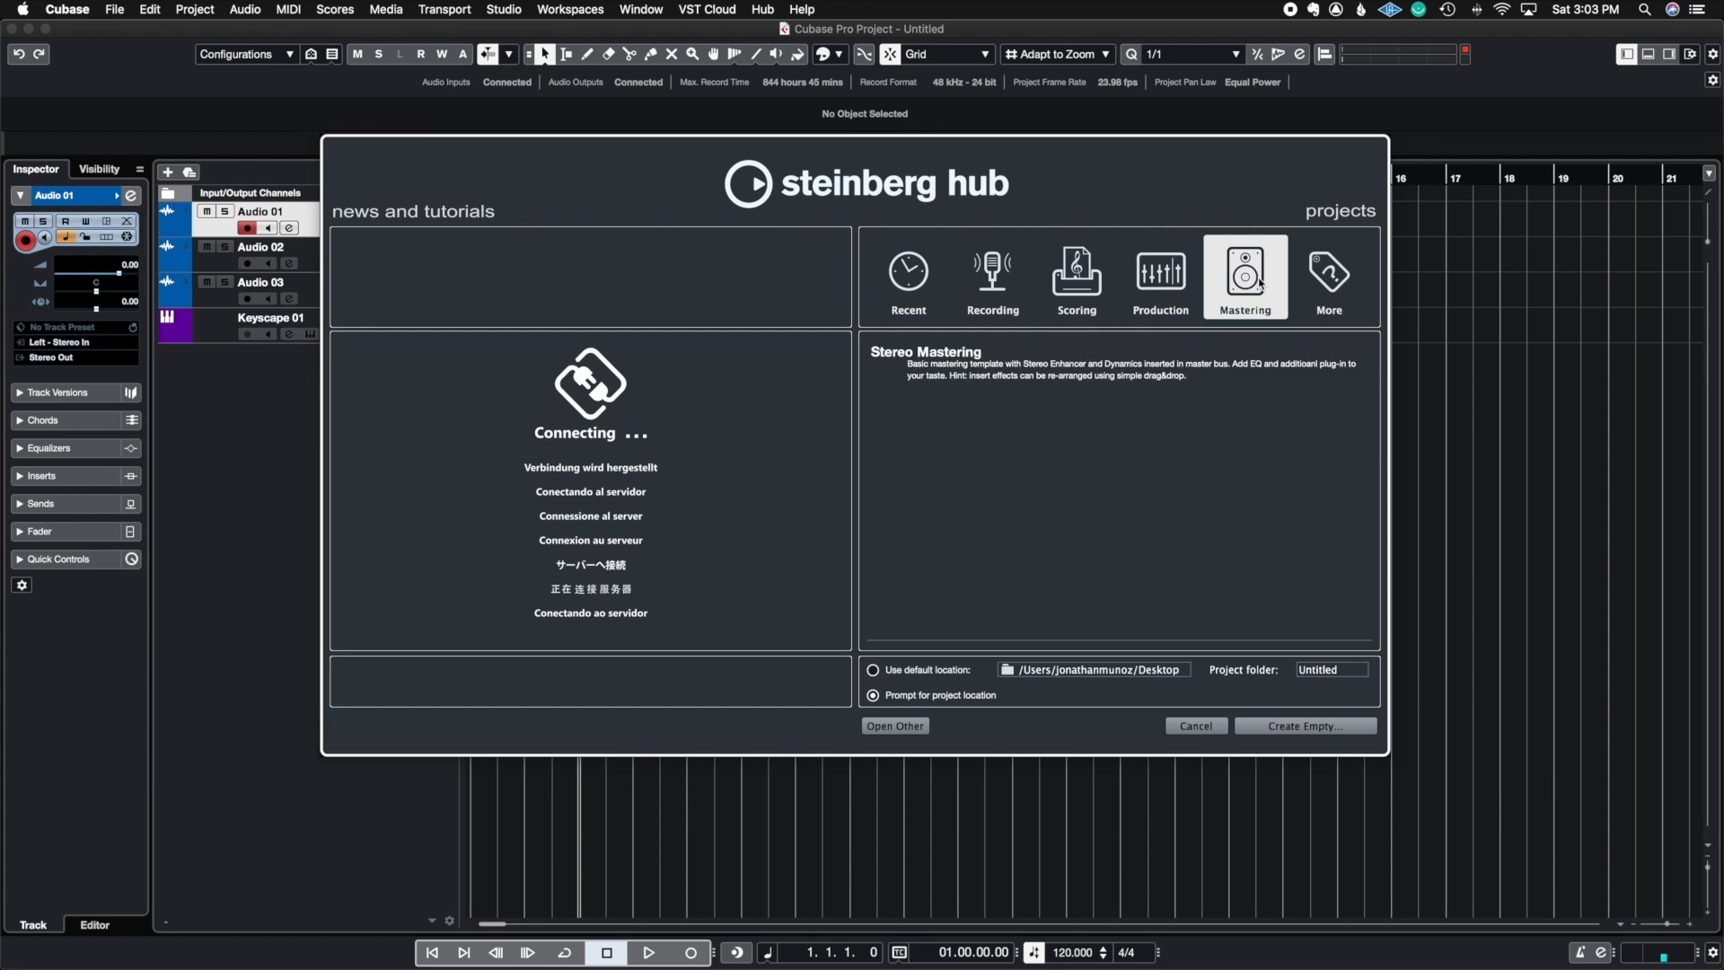
click(1327, 279)
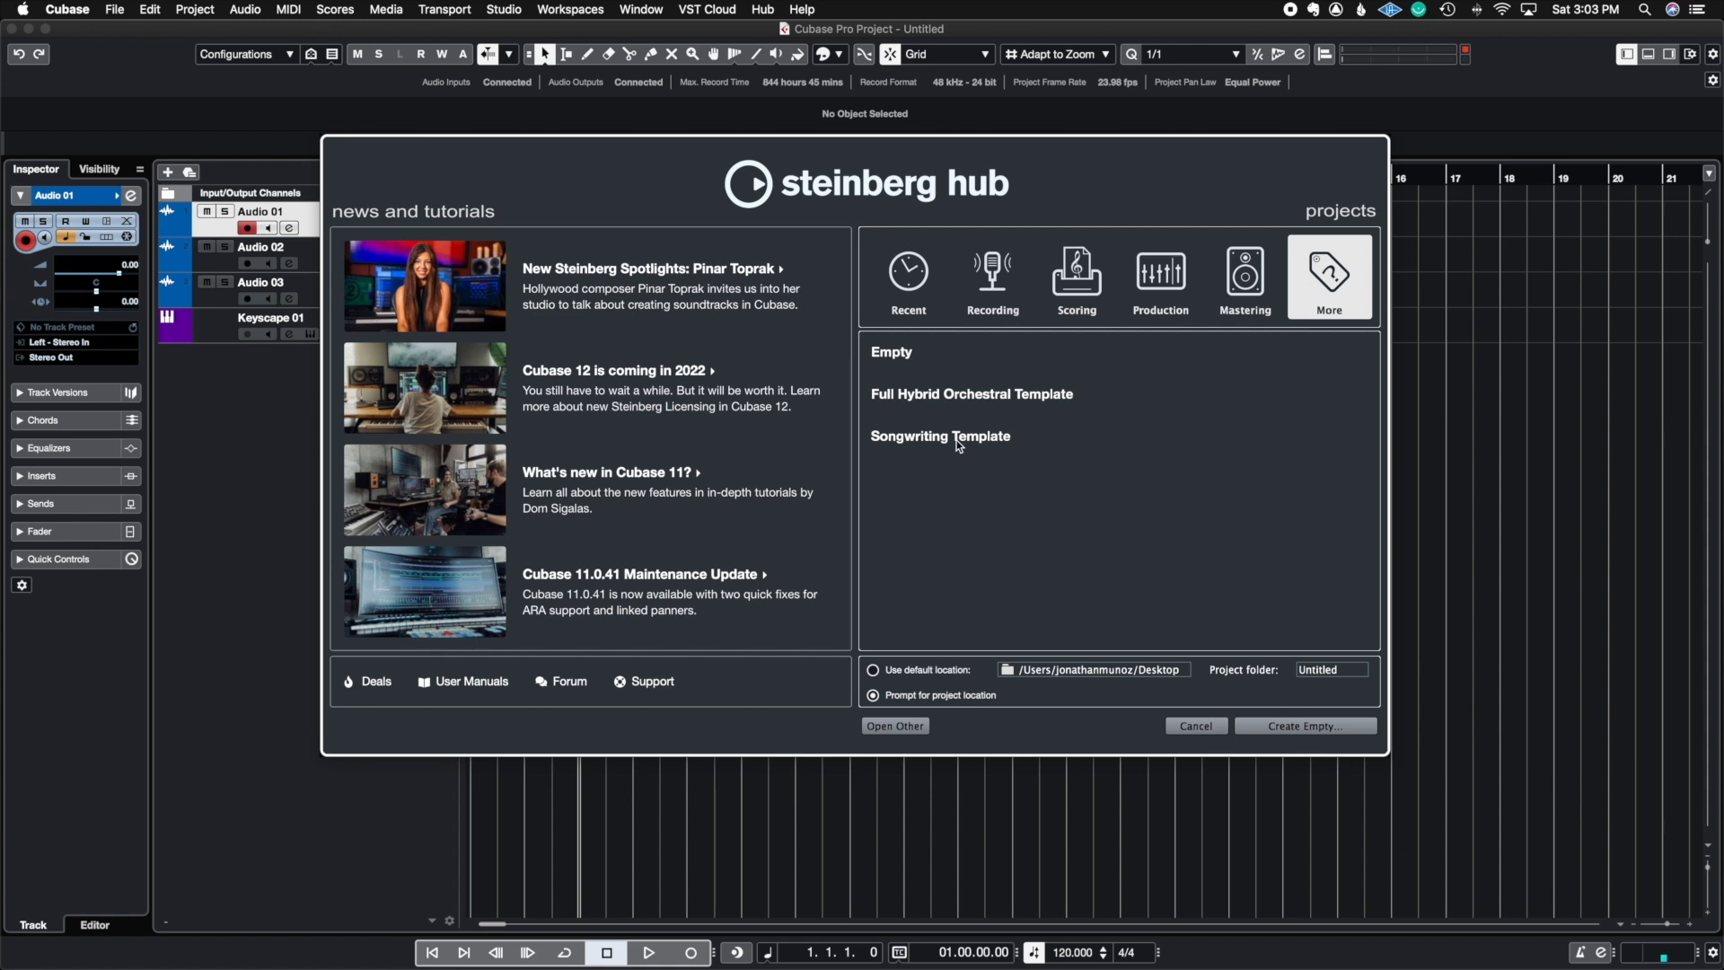
click(1185, 727)
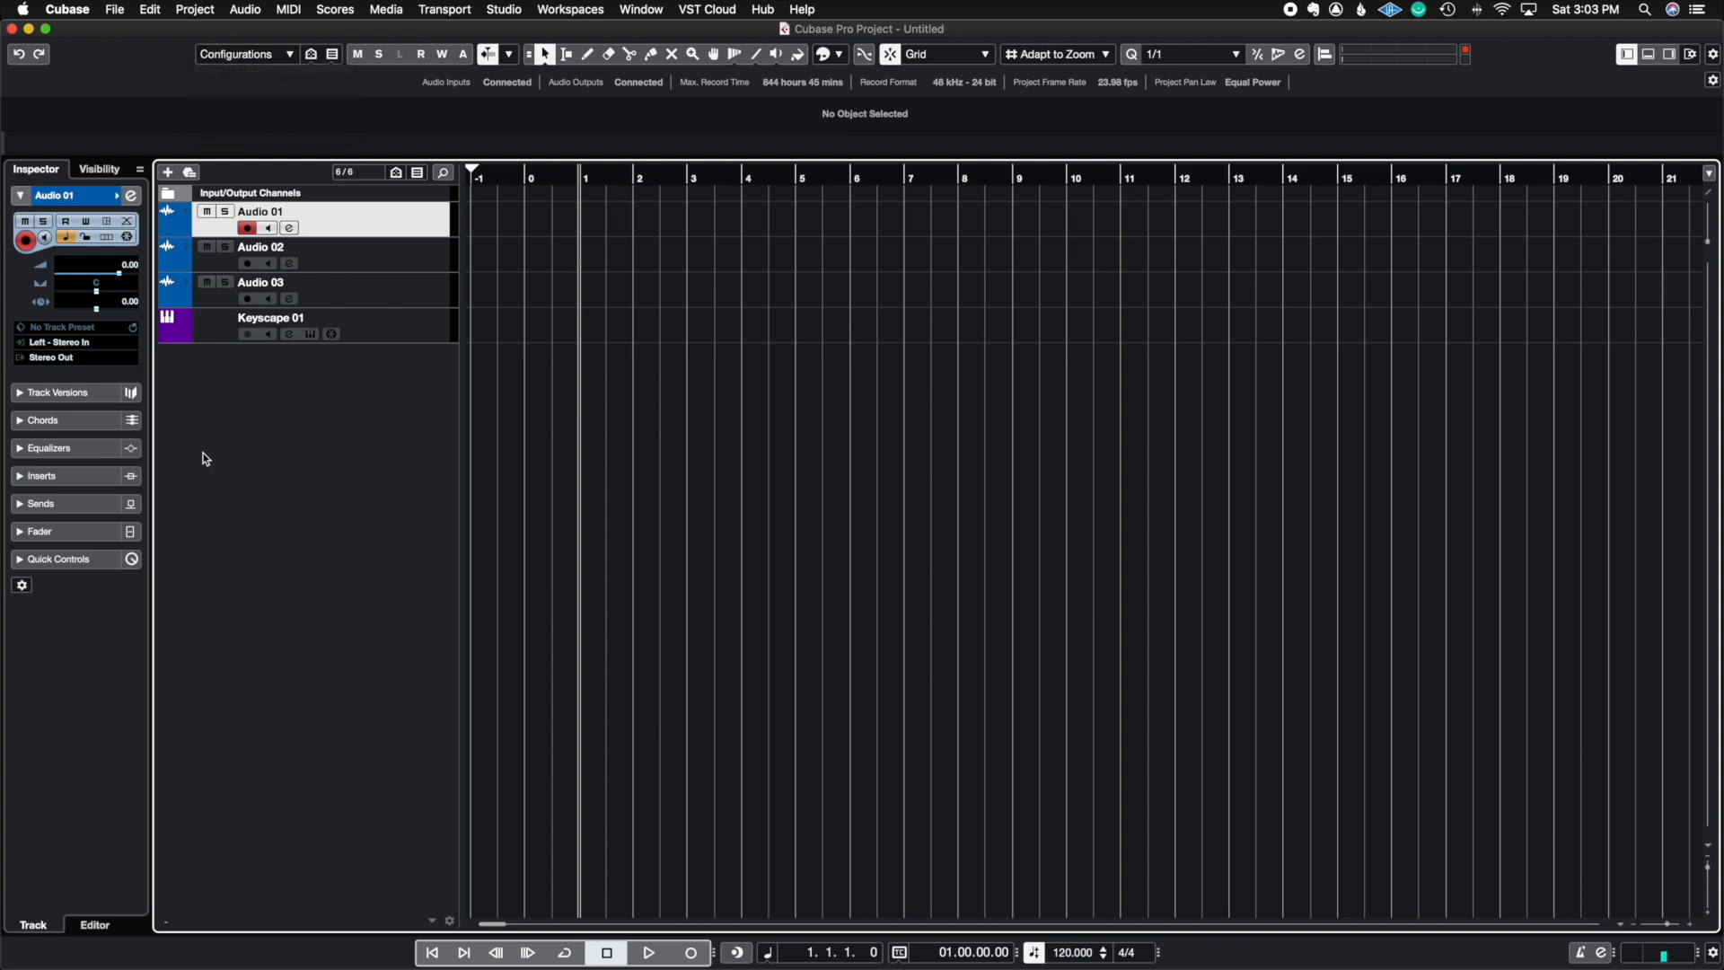
Show the MixConsole in the lower zone to view the channel faders, and hide the zone again
click(1652, 54)
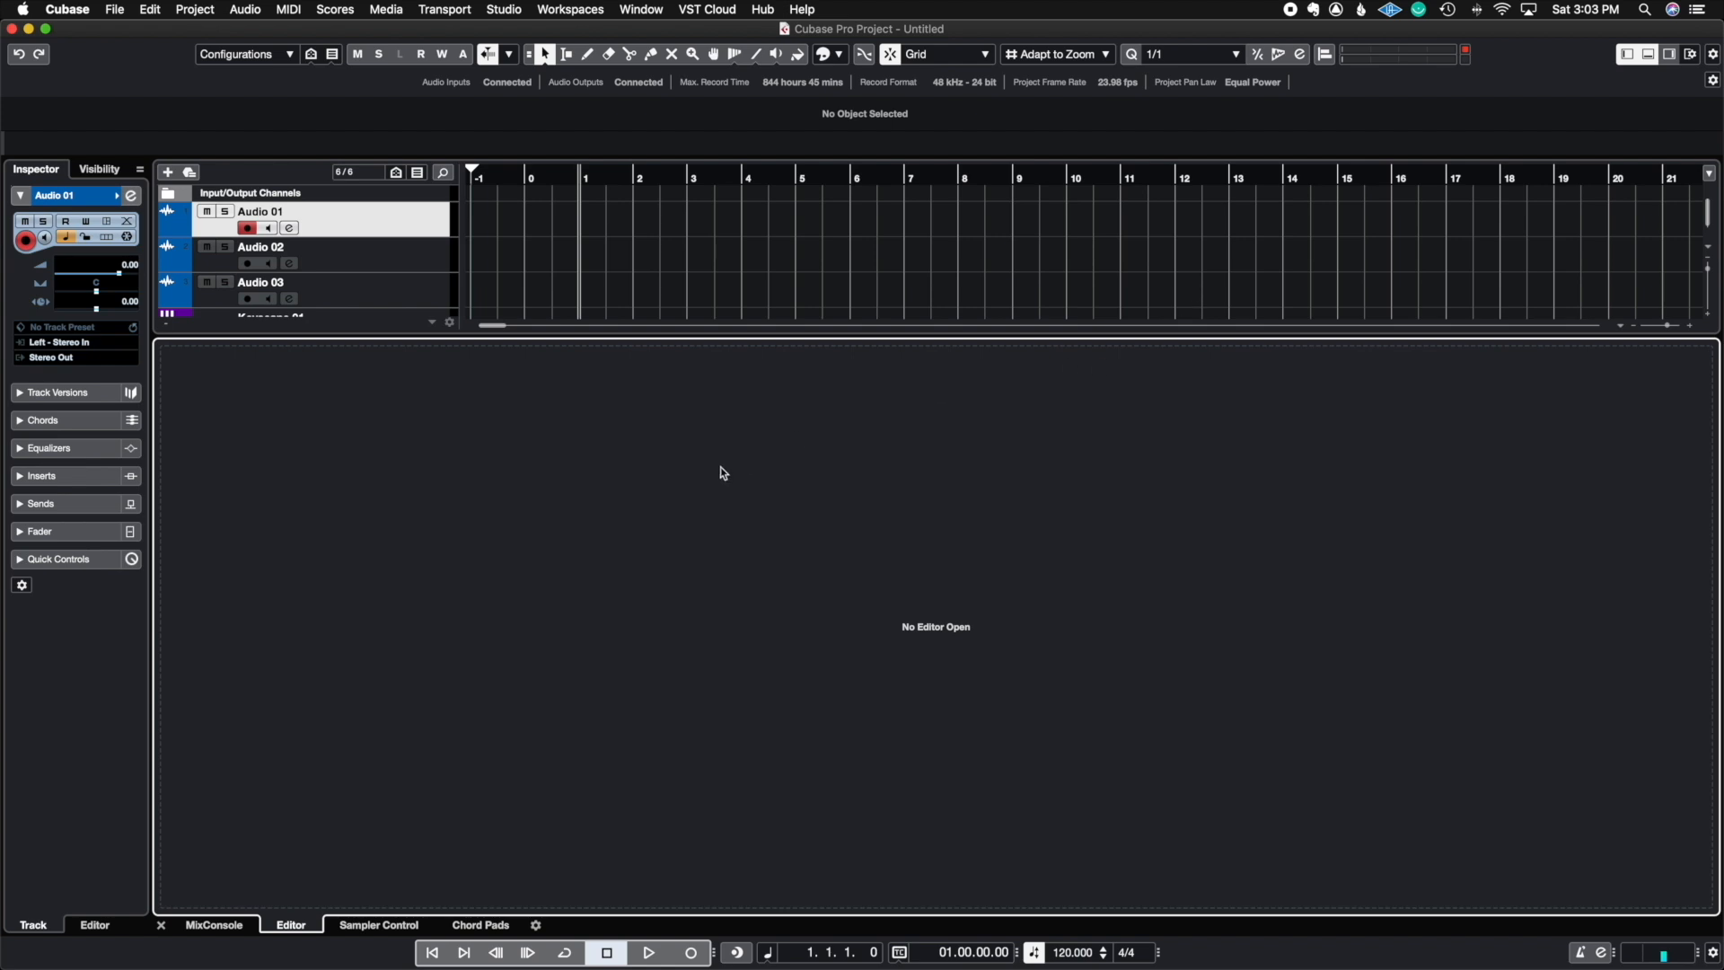
click(205, 927)
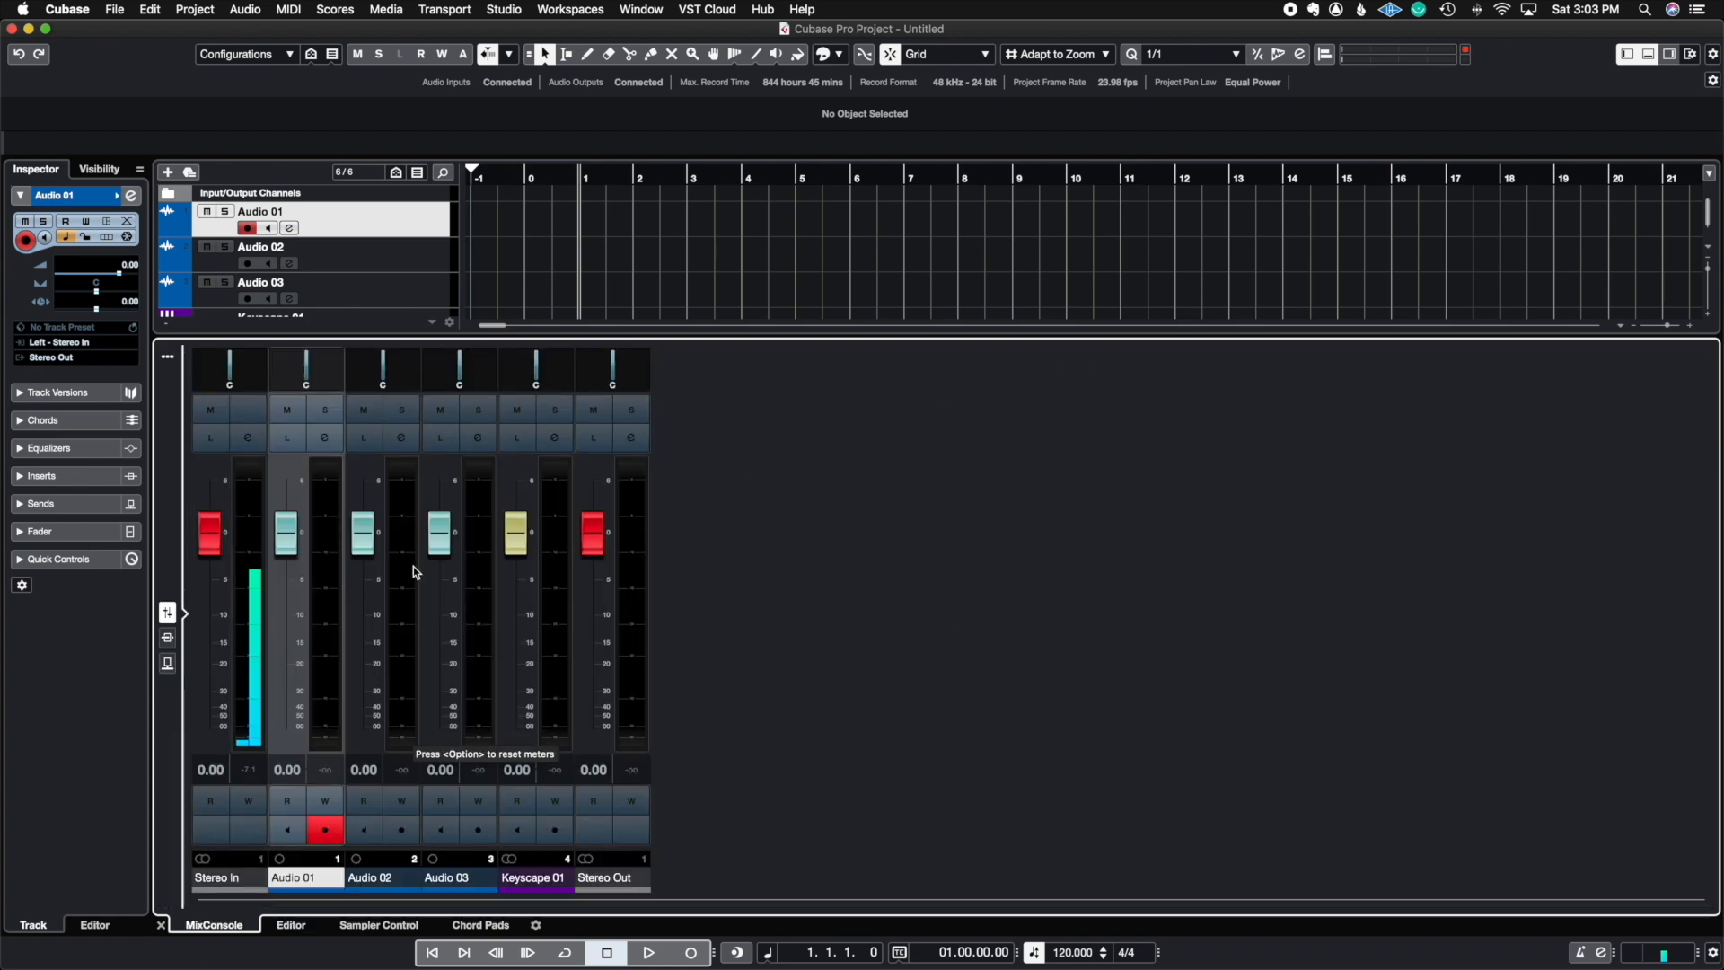
click(1653, 55)
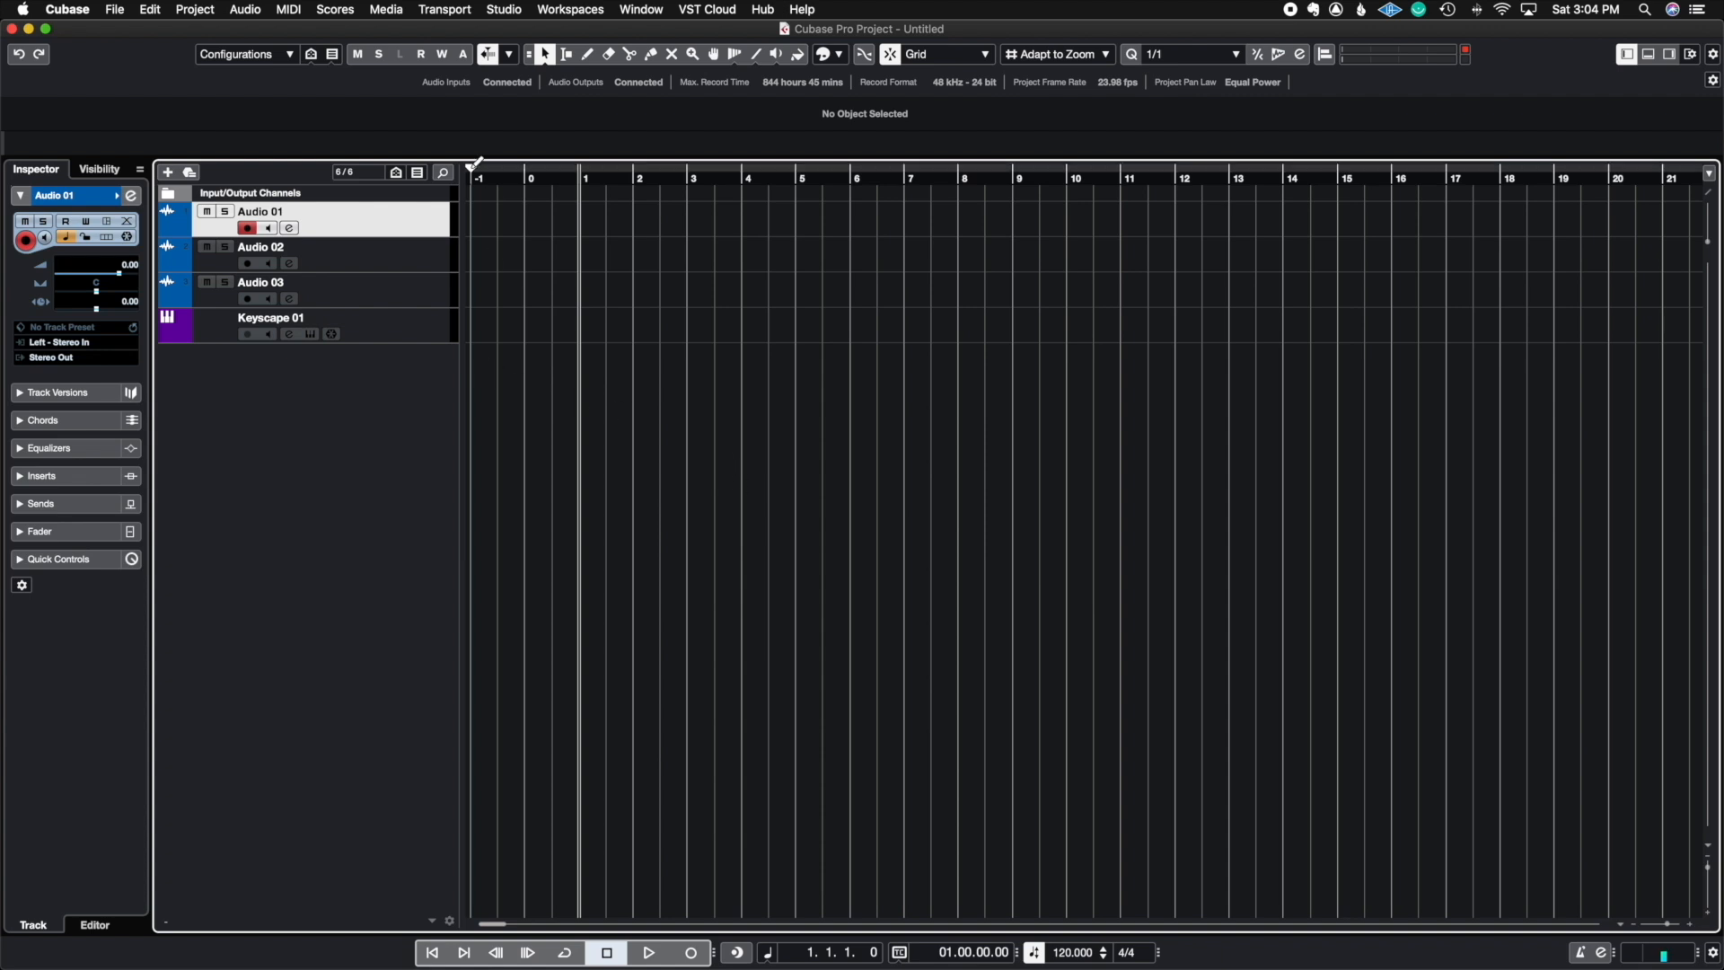
Mark a locator range on the ruler from bar -1 to bar 8 and collapse it back to its start
drag(472, 170, 976, 186)
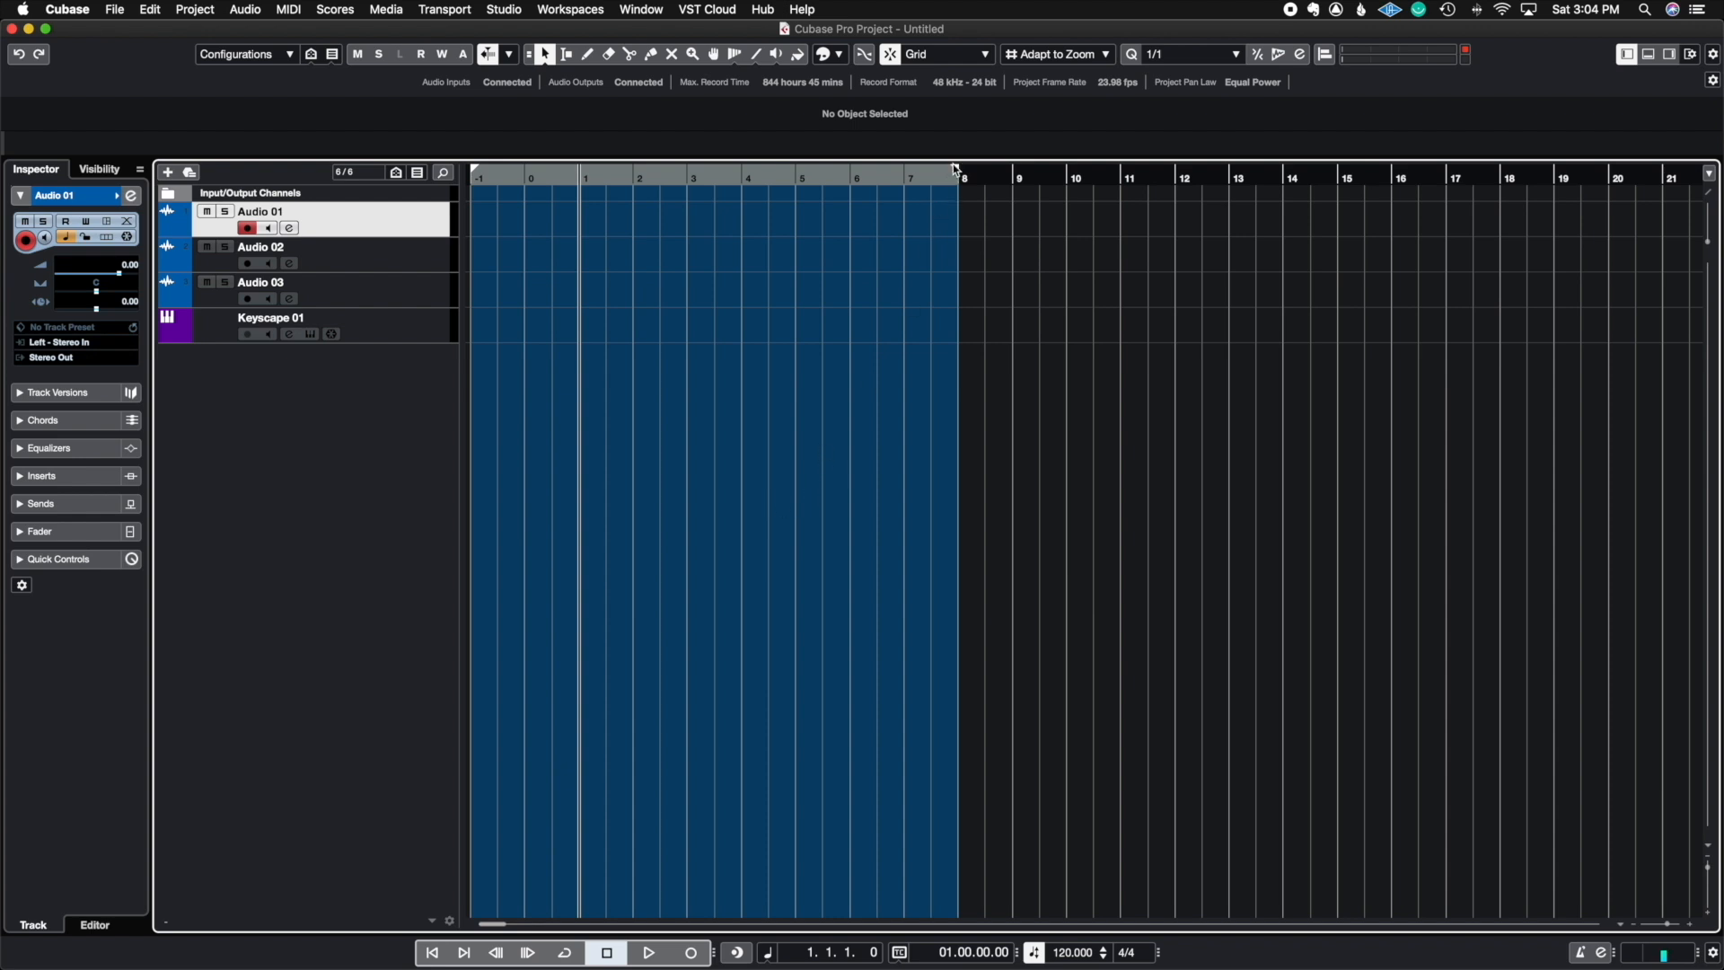
drag(957, 173, 420, 190)
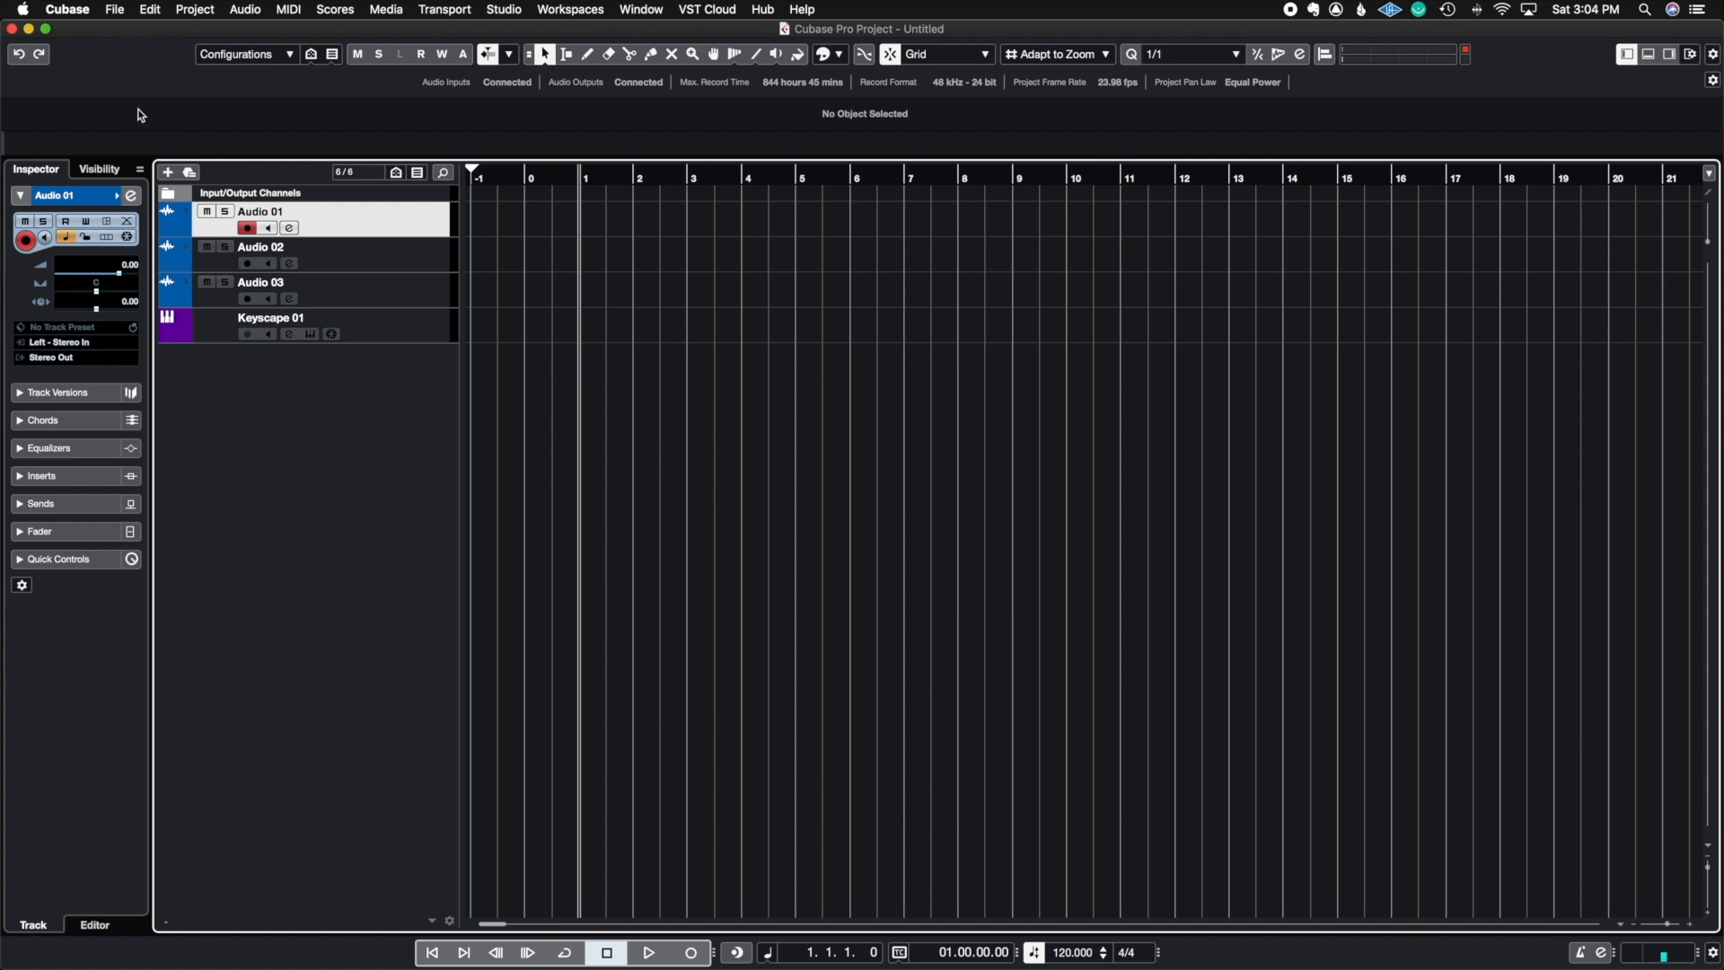
Open the preferences, show the Editing page and look through the list of preference categories
click(116, 11)
mouse_move(79, 15)
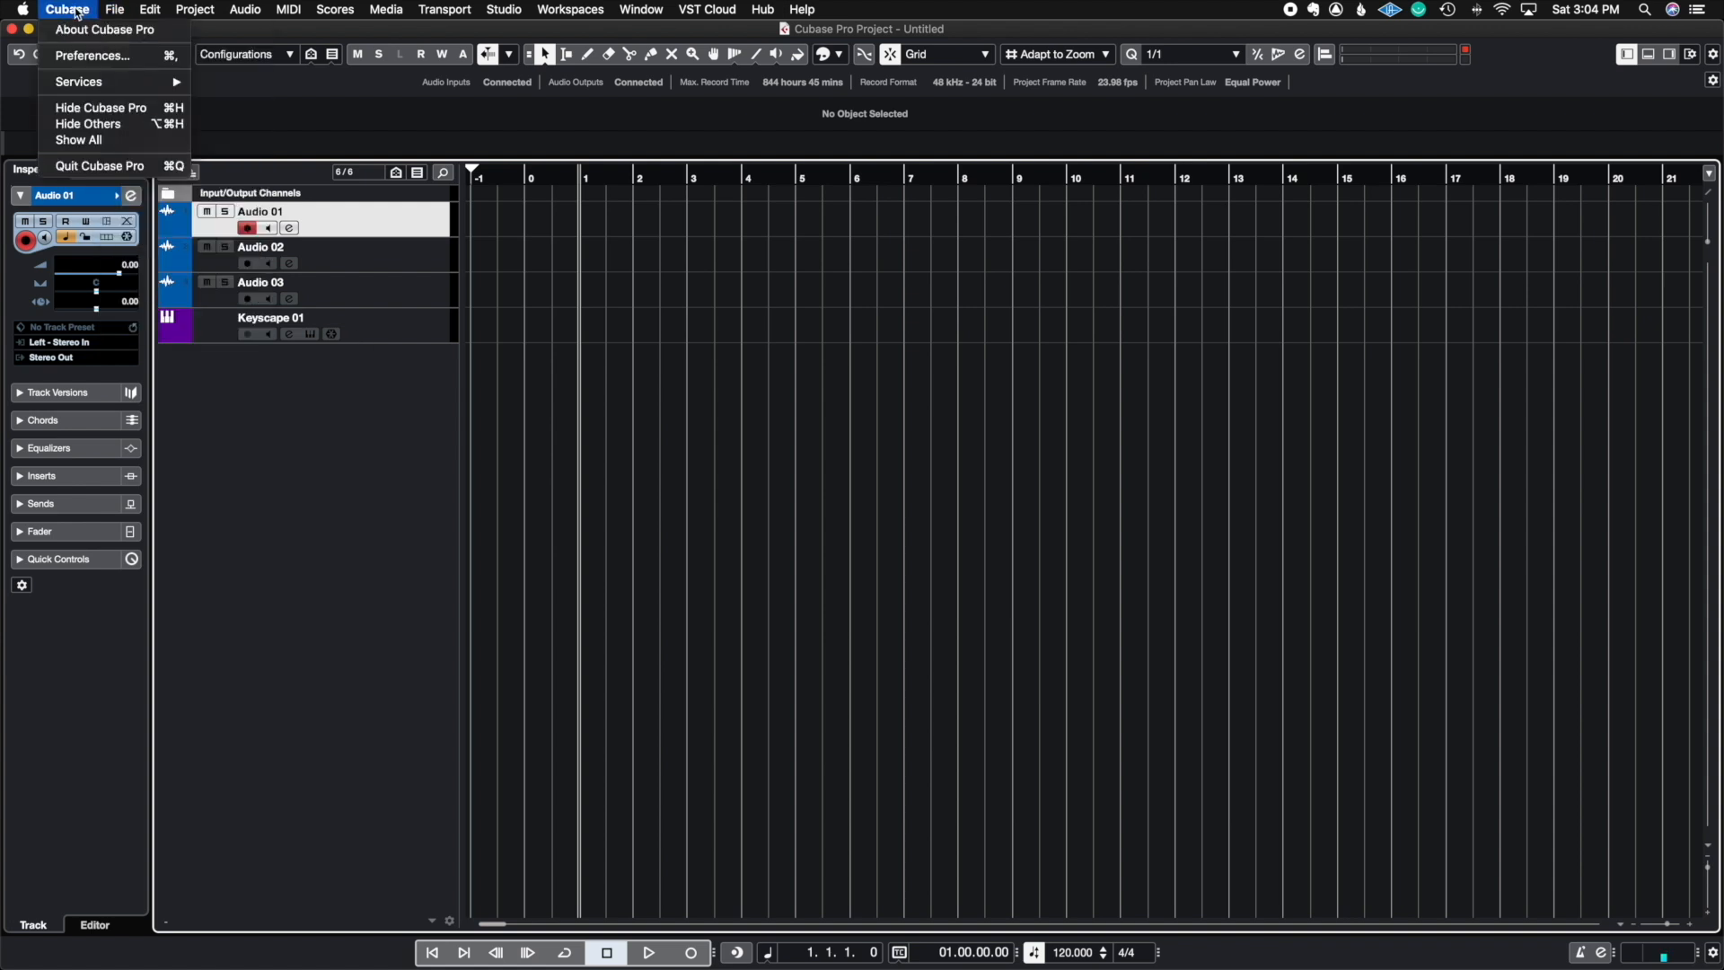
click(100, 57)
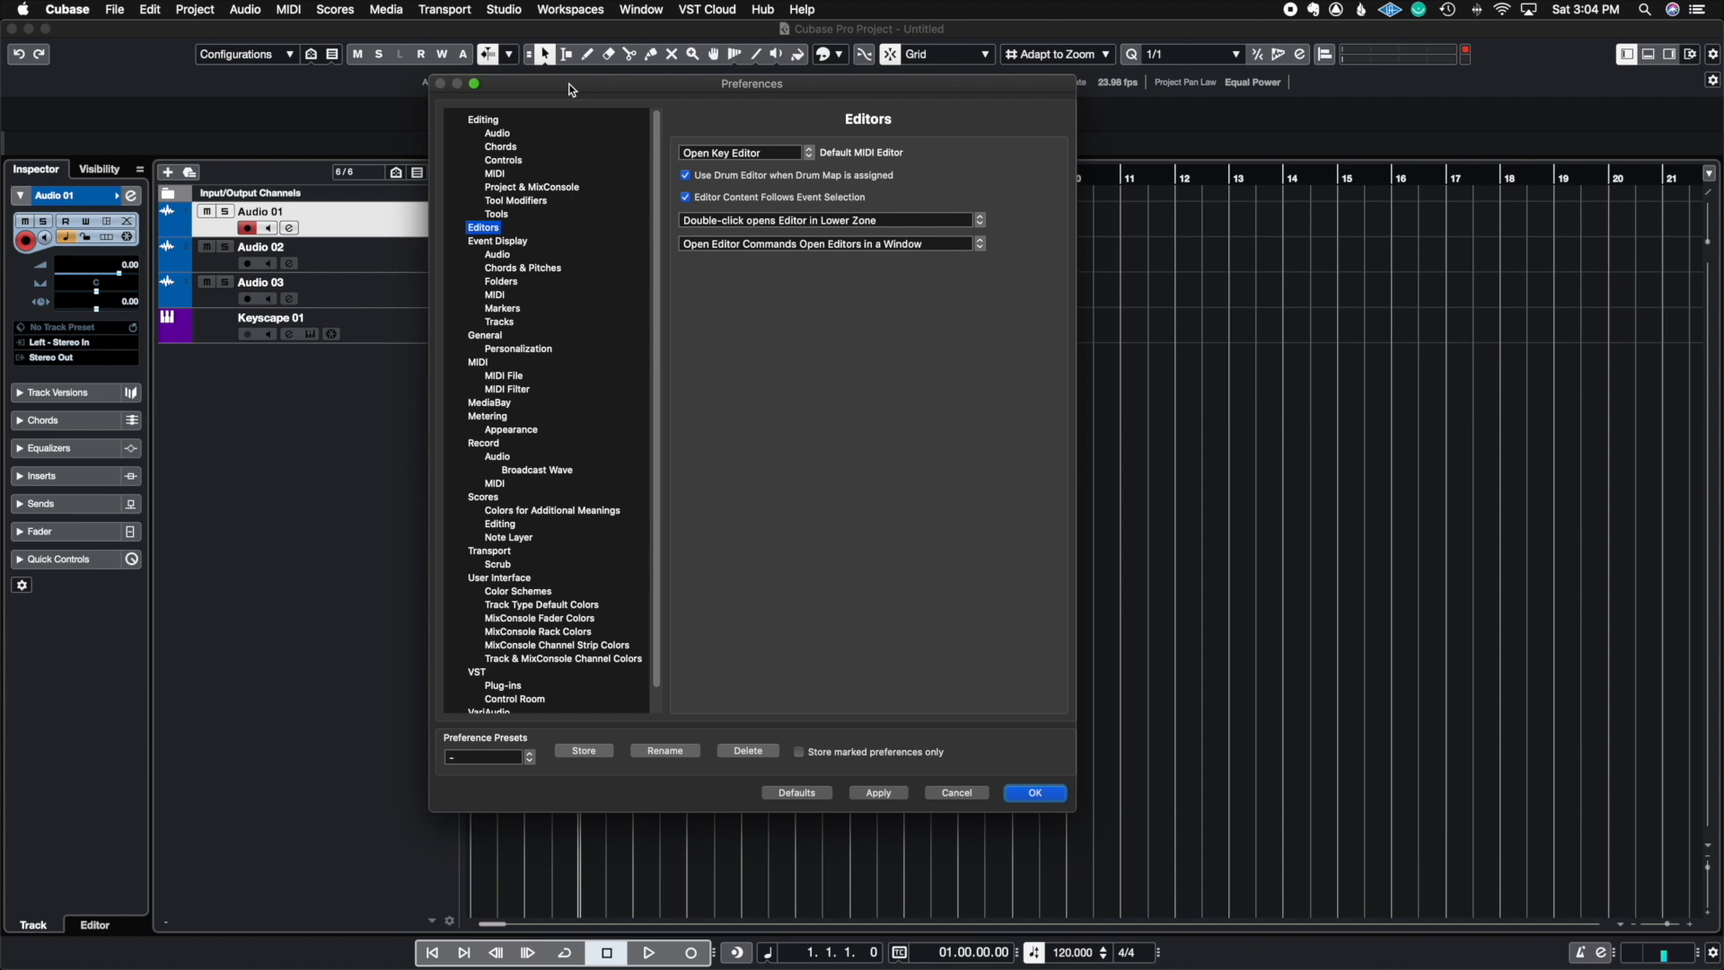
click(483, 120)
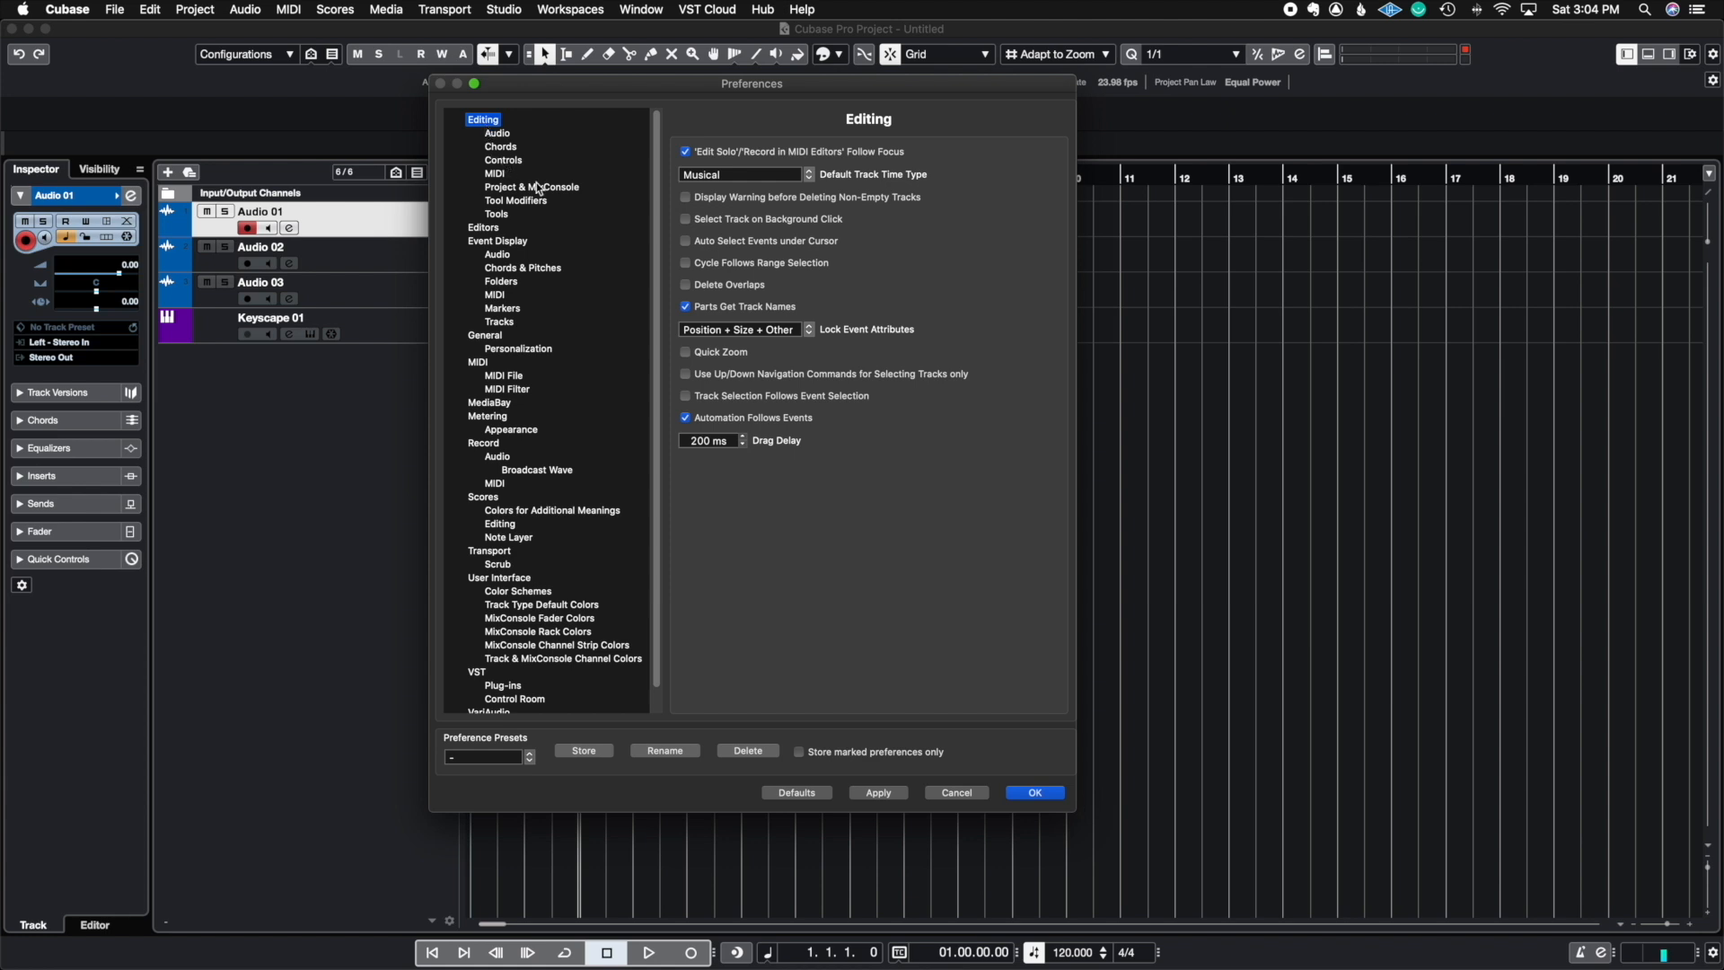
scroll(563, 213, down, 1)
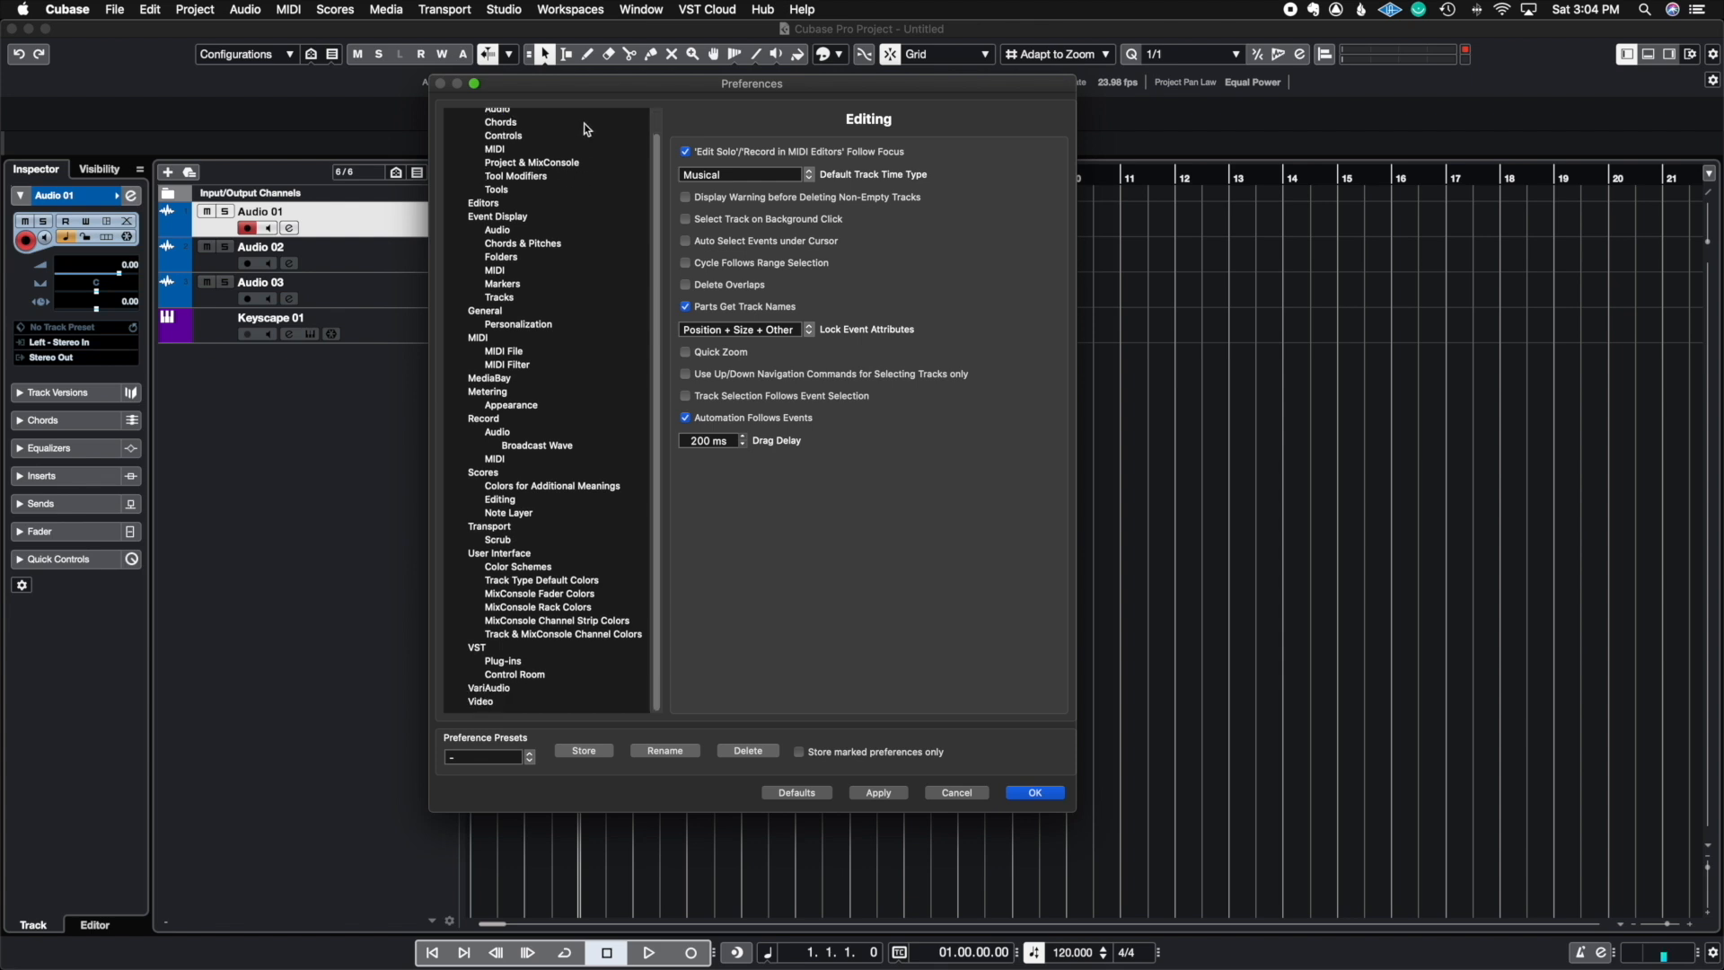
scroll(574, 174, up, 1)
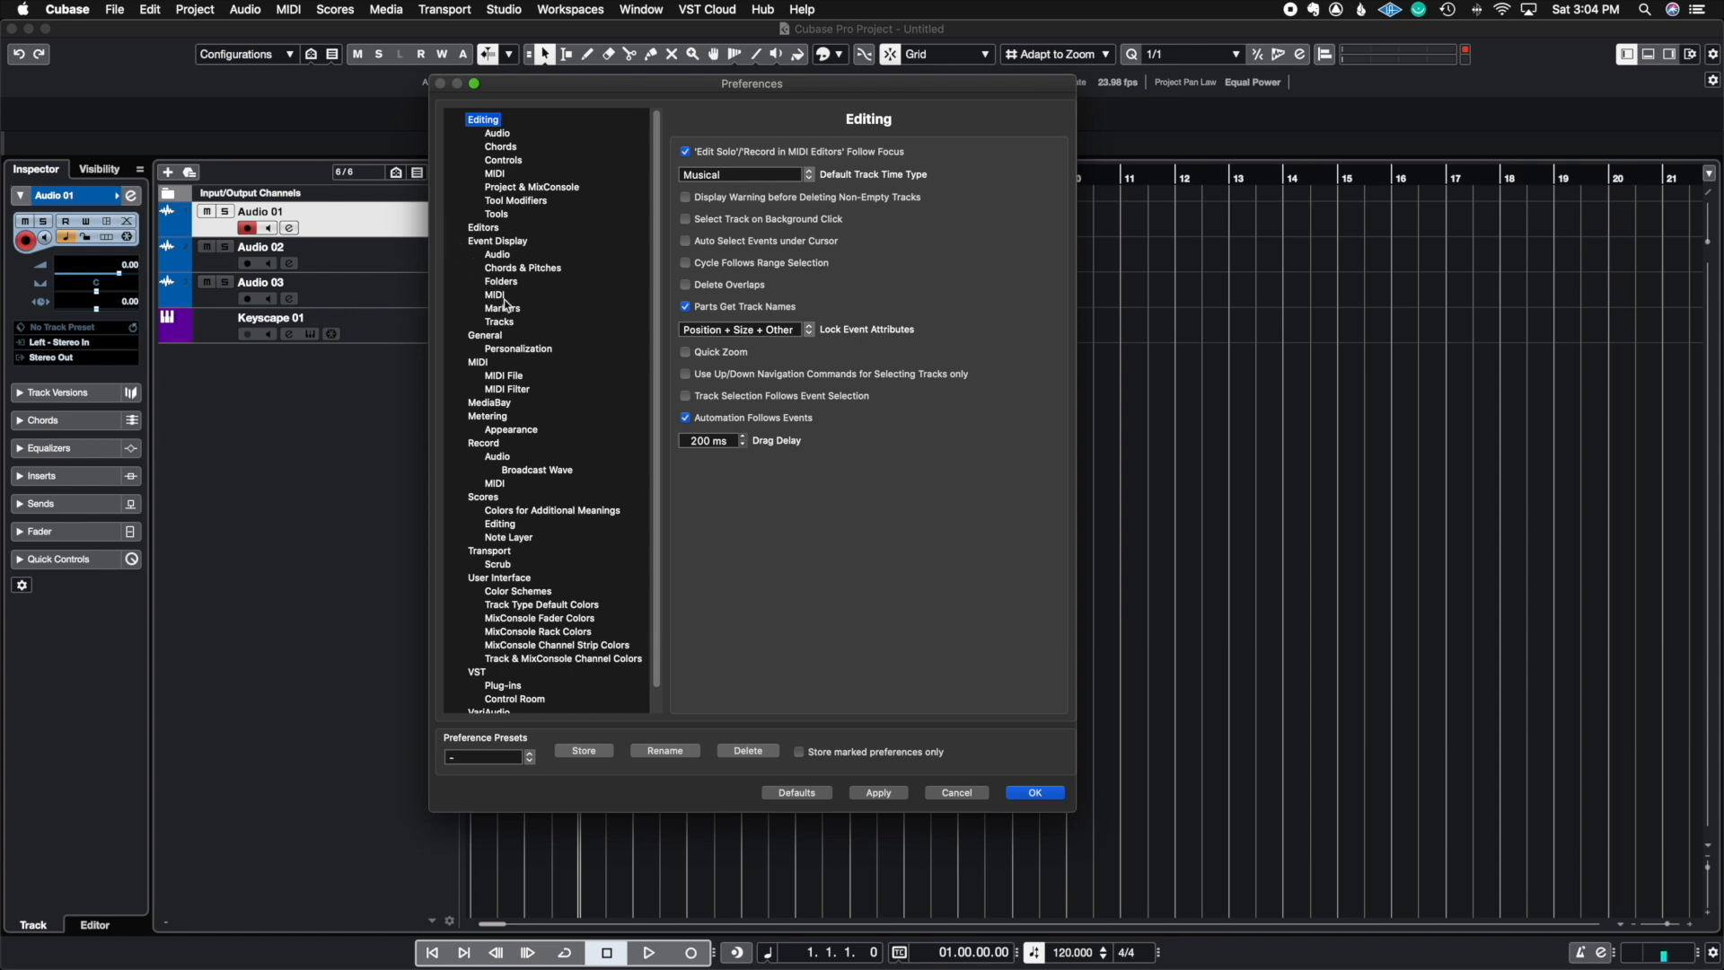
Try a white Project Area Background in the User Interface color schemes, and cancel the preferences
click(505, 579)
click(514, 598)
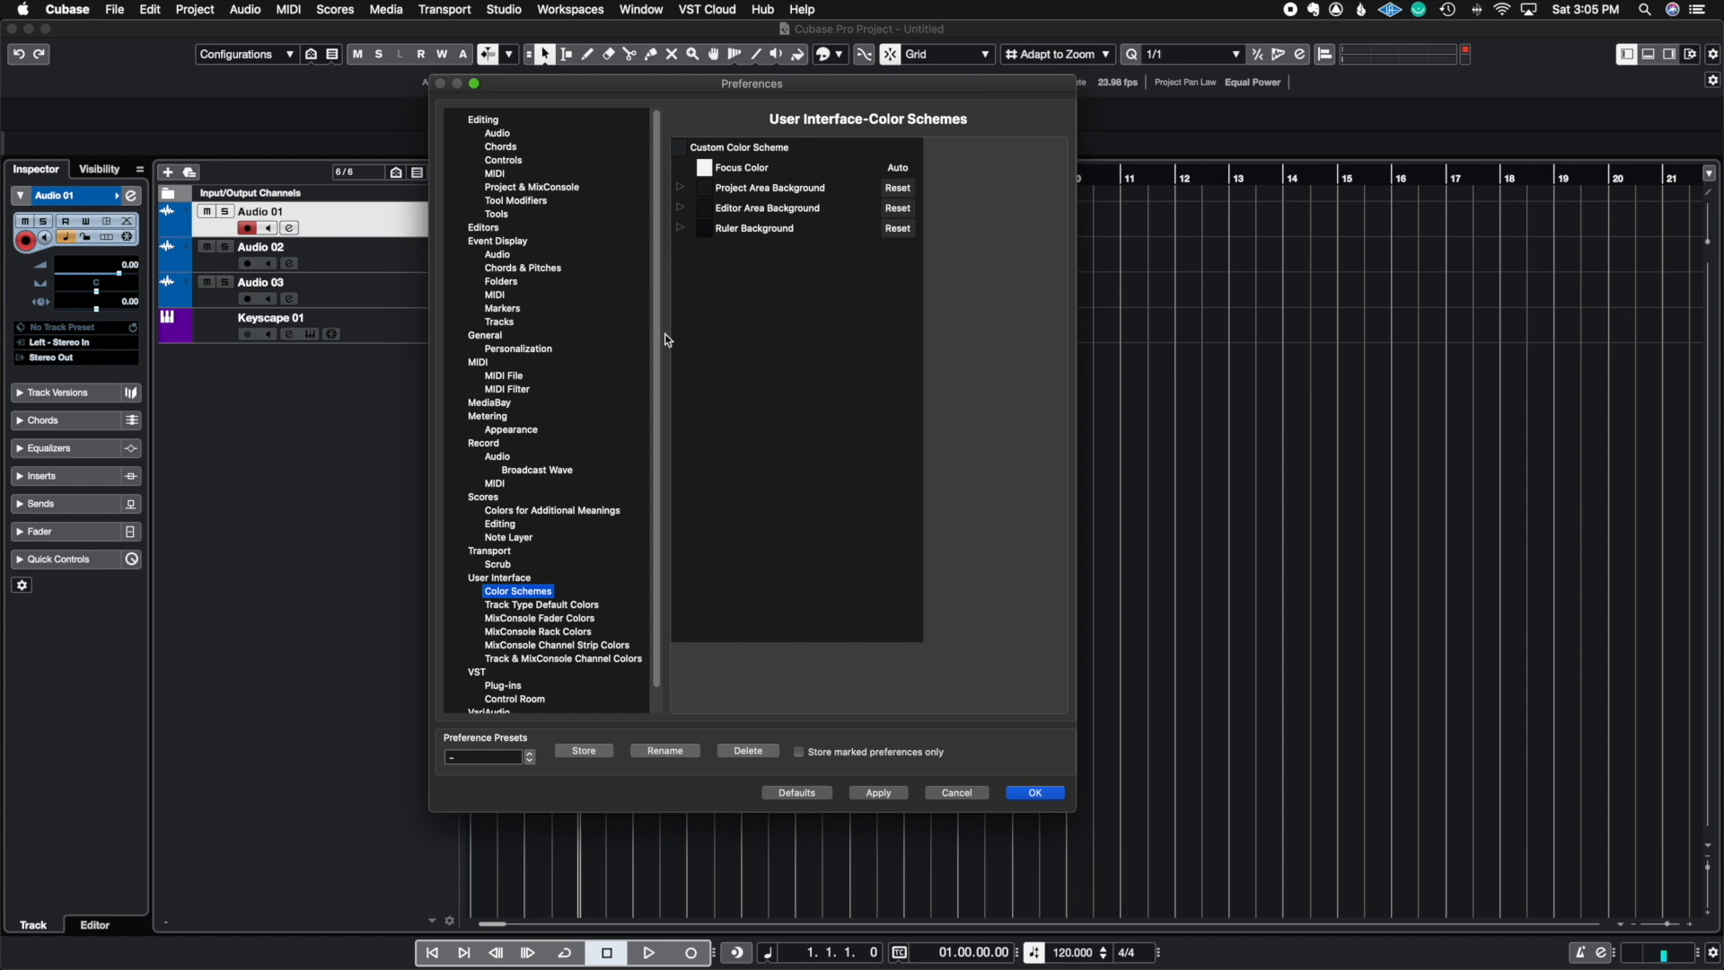
click(705, 190)
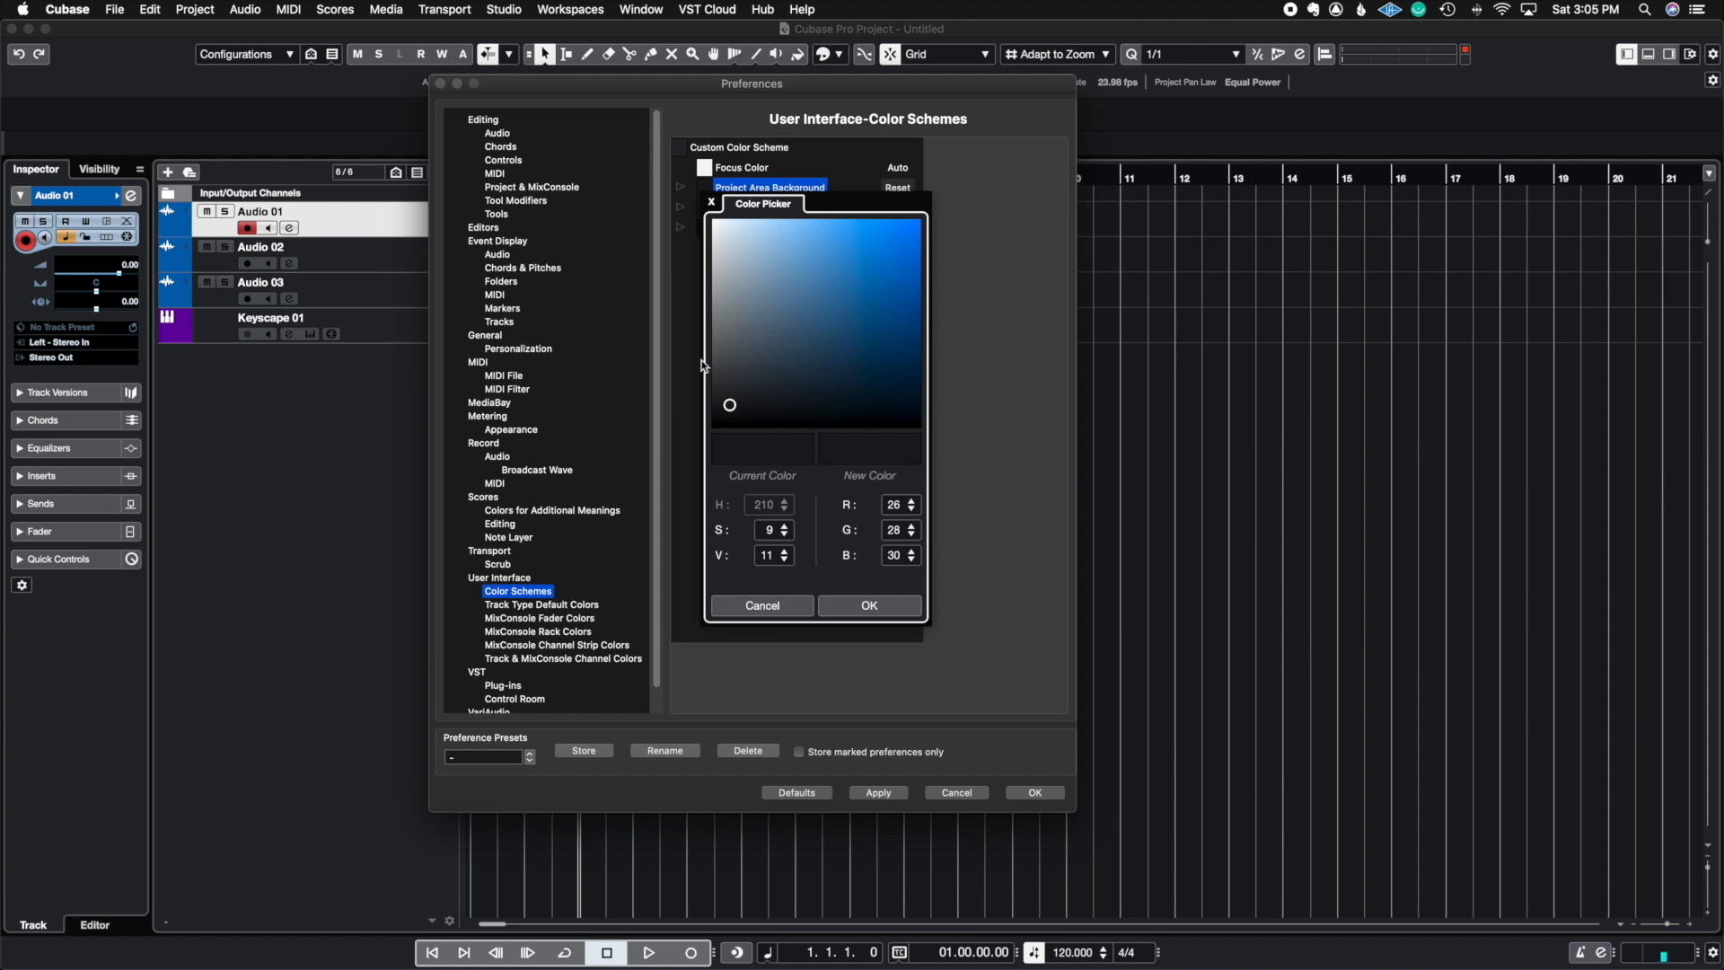
drag(731, 405, 711, 285)
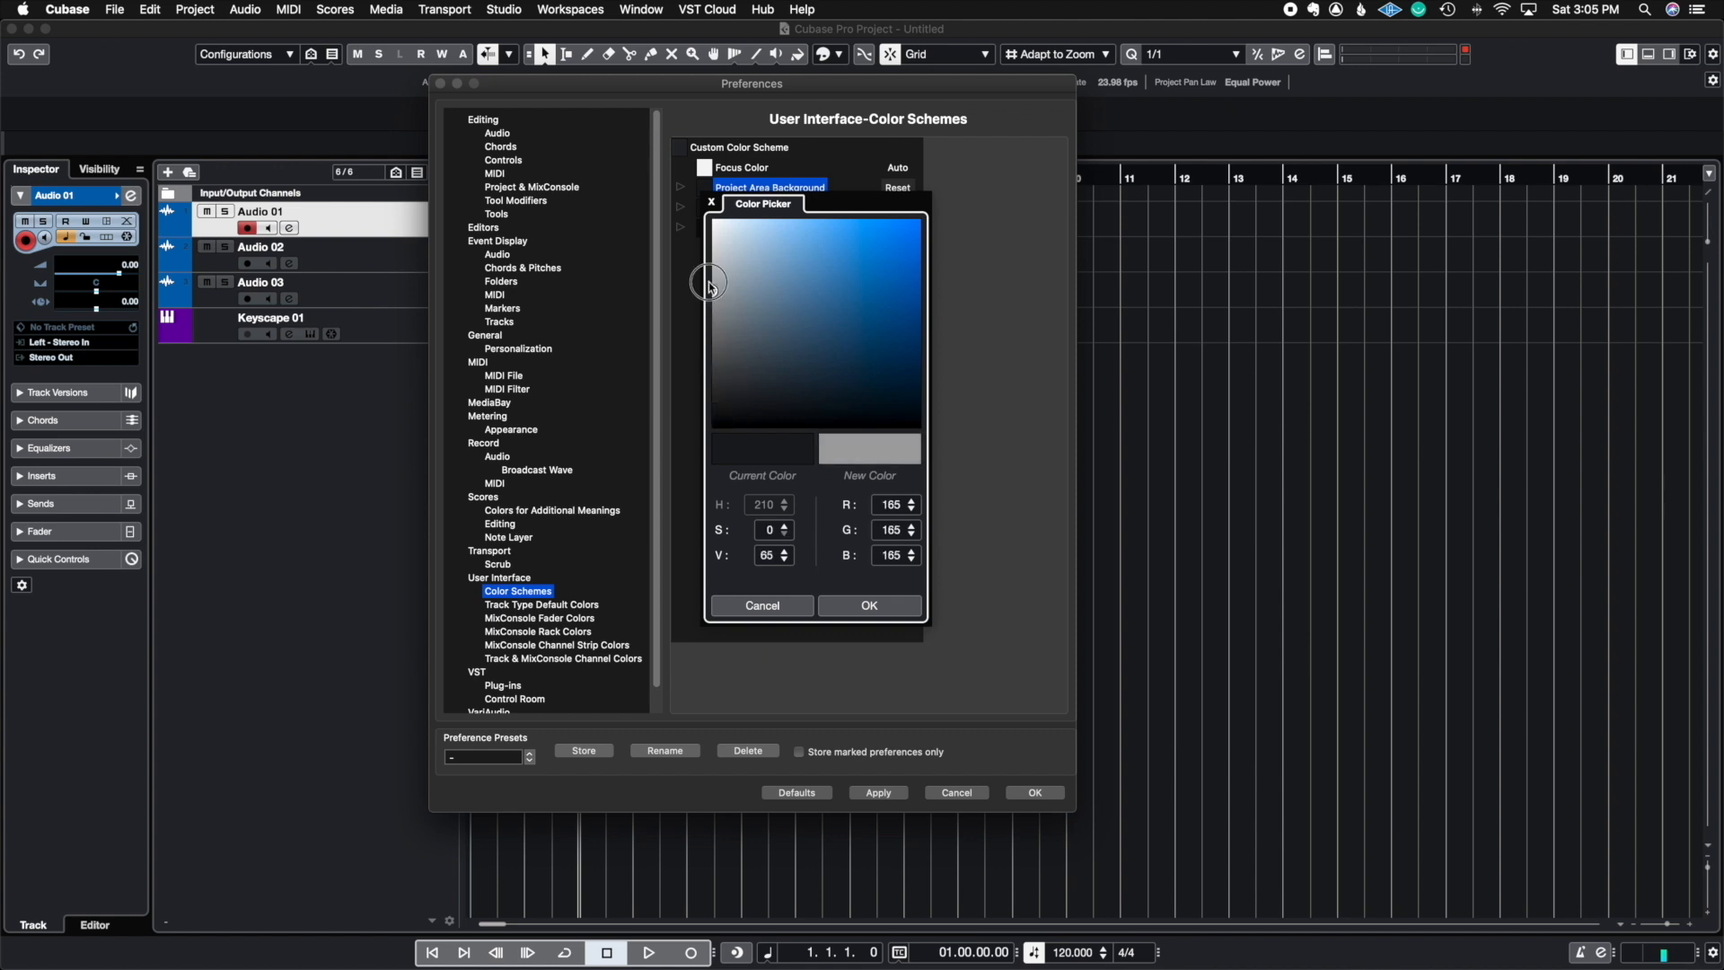
click(858, 606)
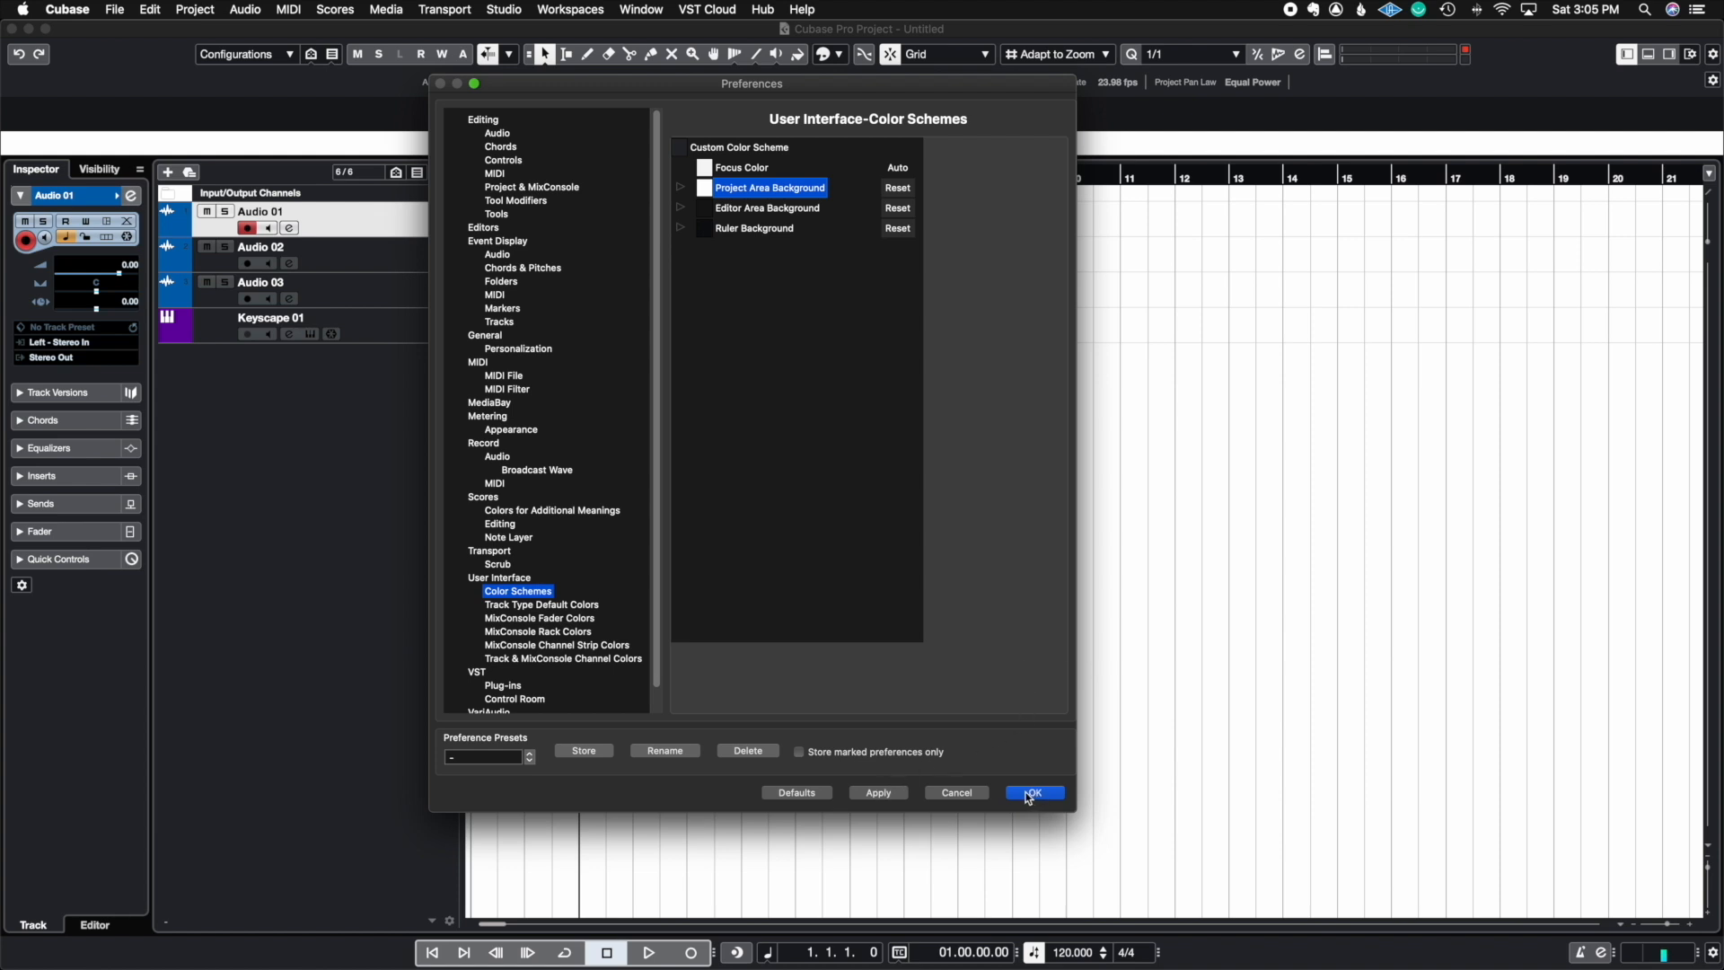
click(975, 795)
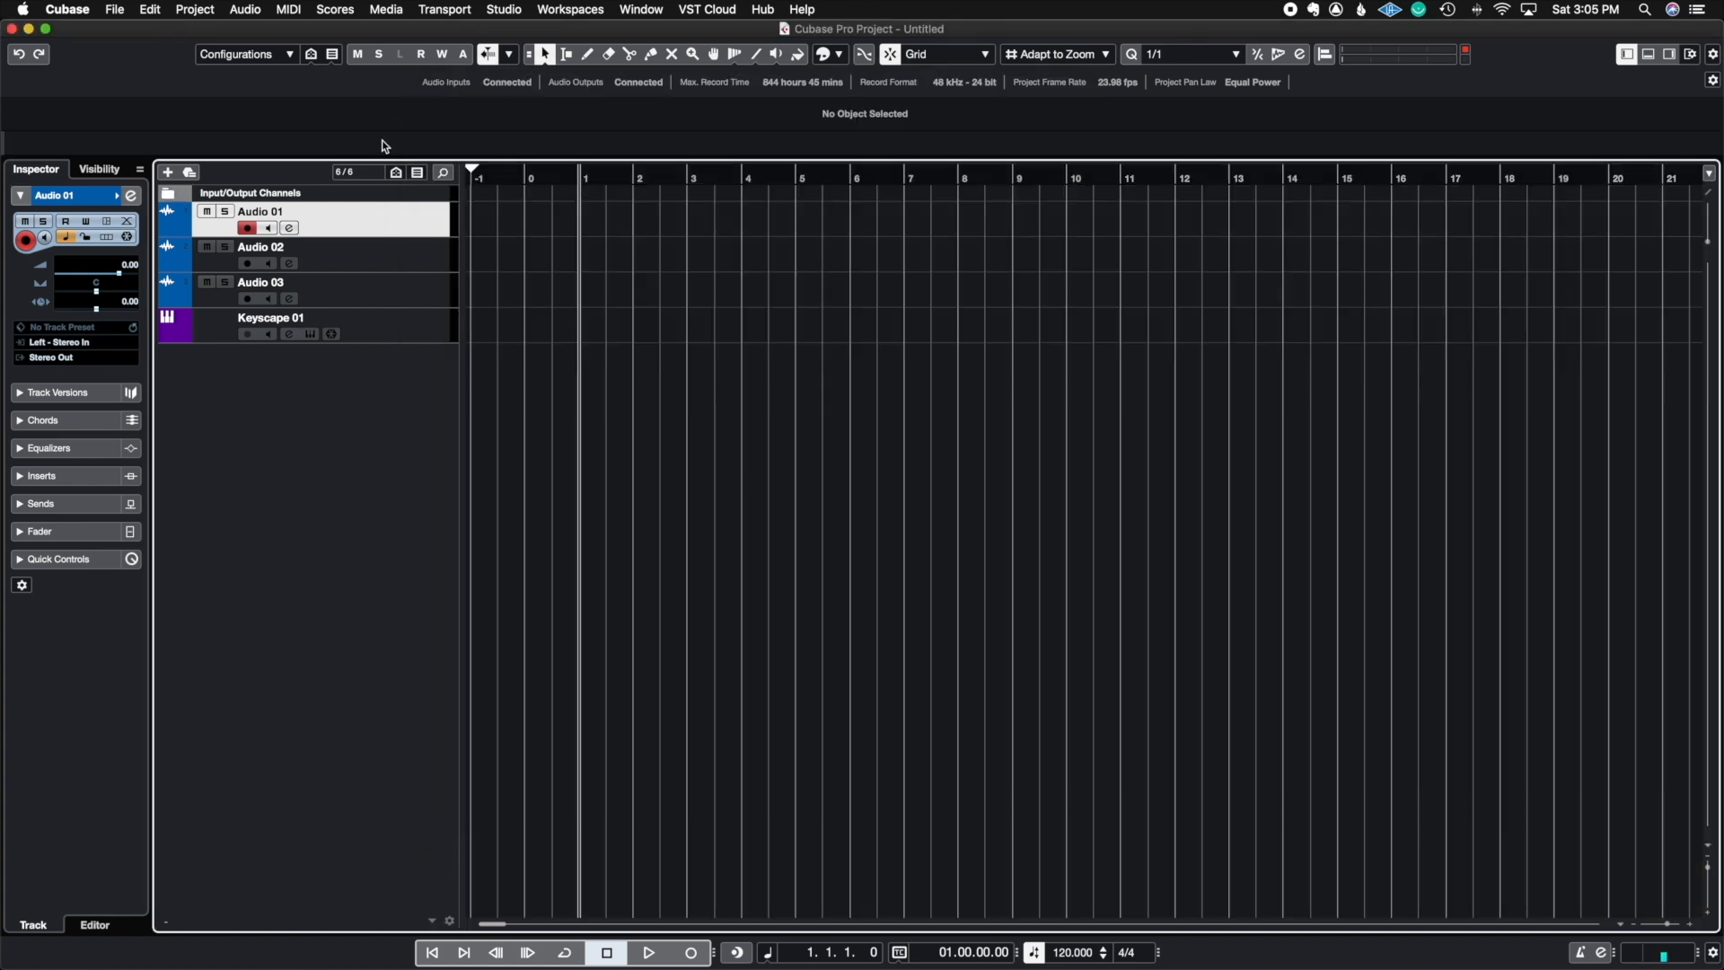
Reopen the color scheme preferences, expand the Project Area, Editor Area and Ruler Background entries, and uncover the project's track area
click(59, 10)
click(93, 55)
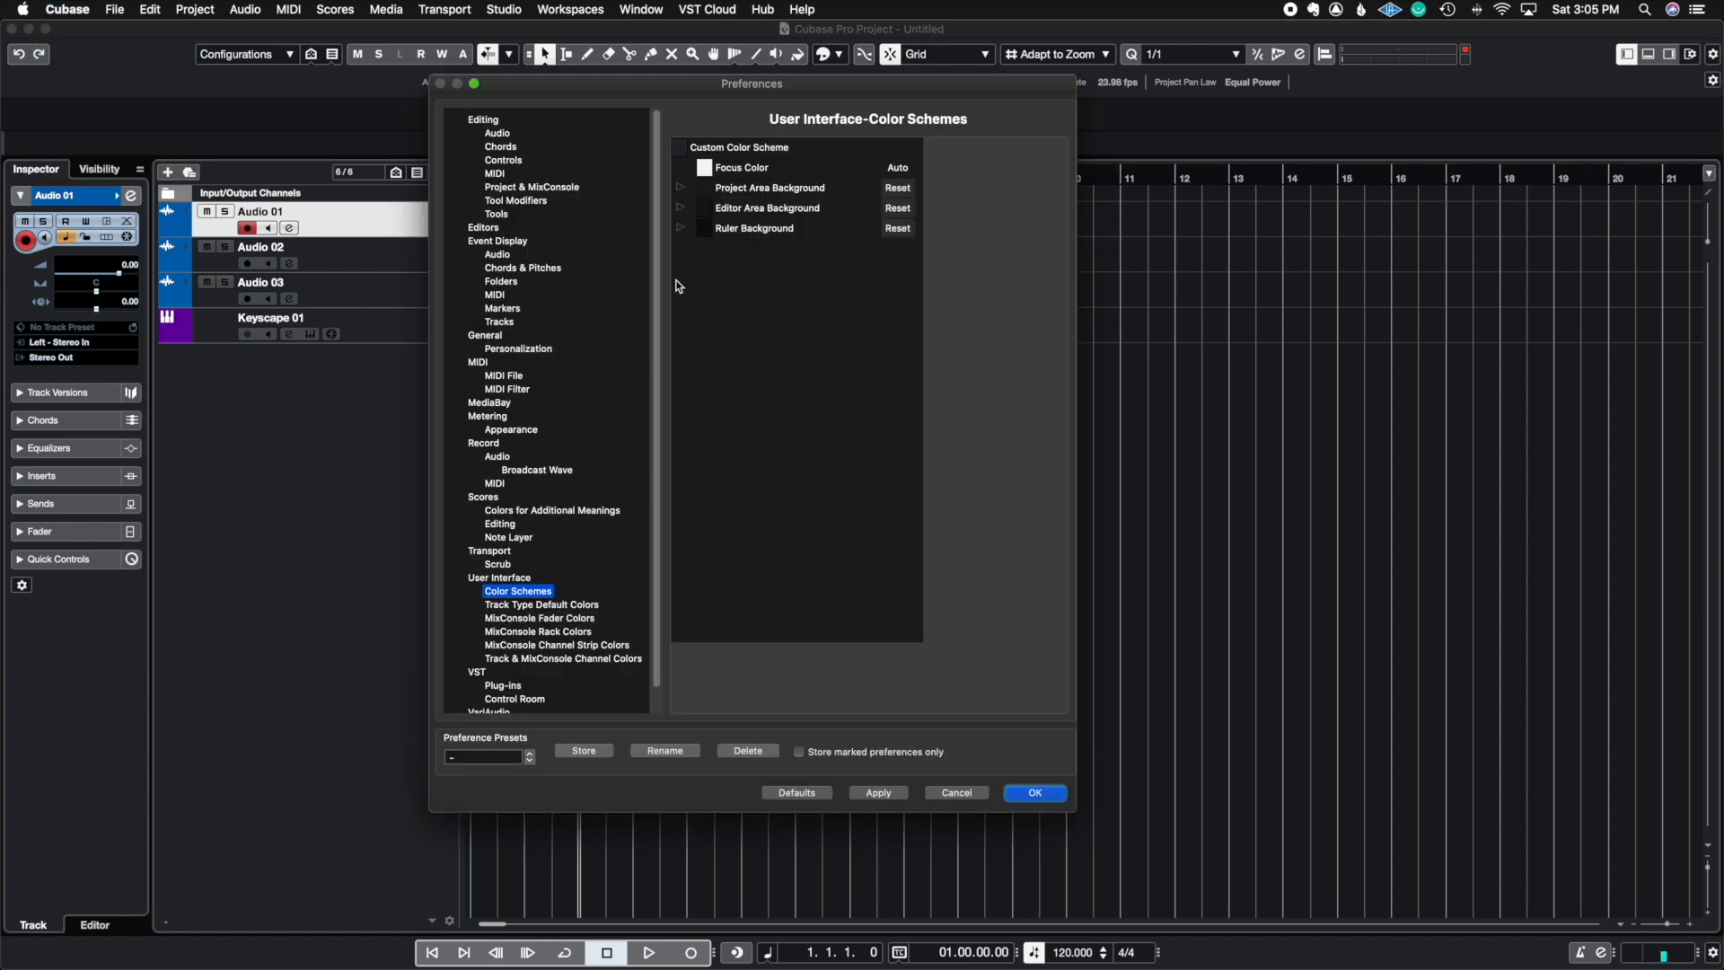
click(680, 210)
click(680, 189)
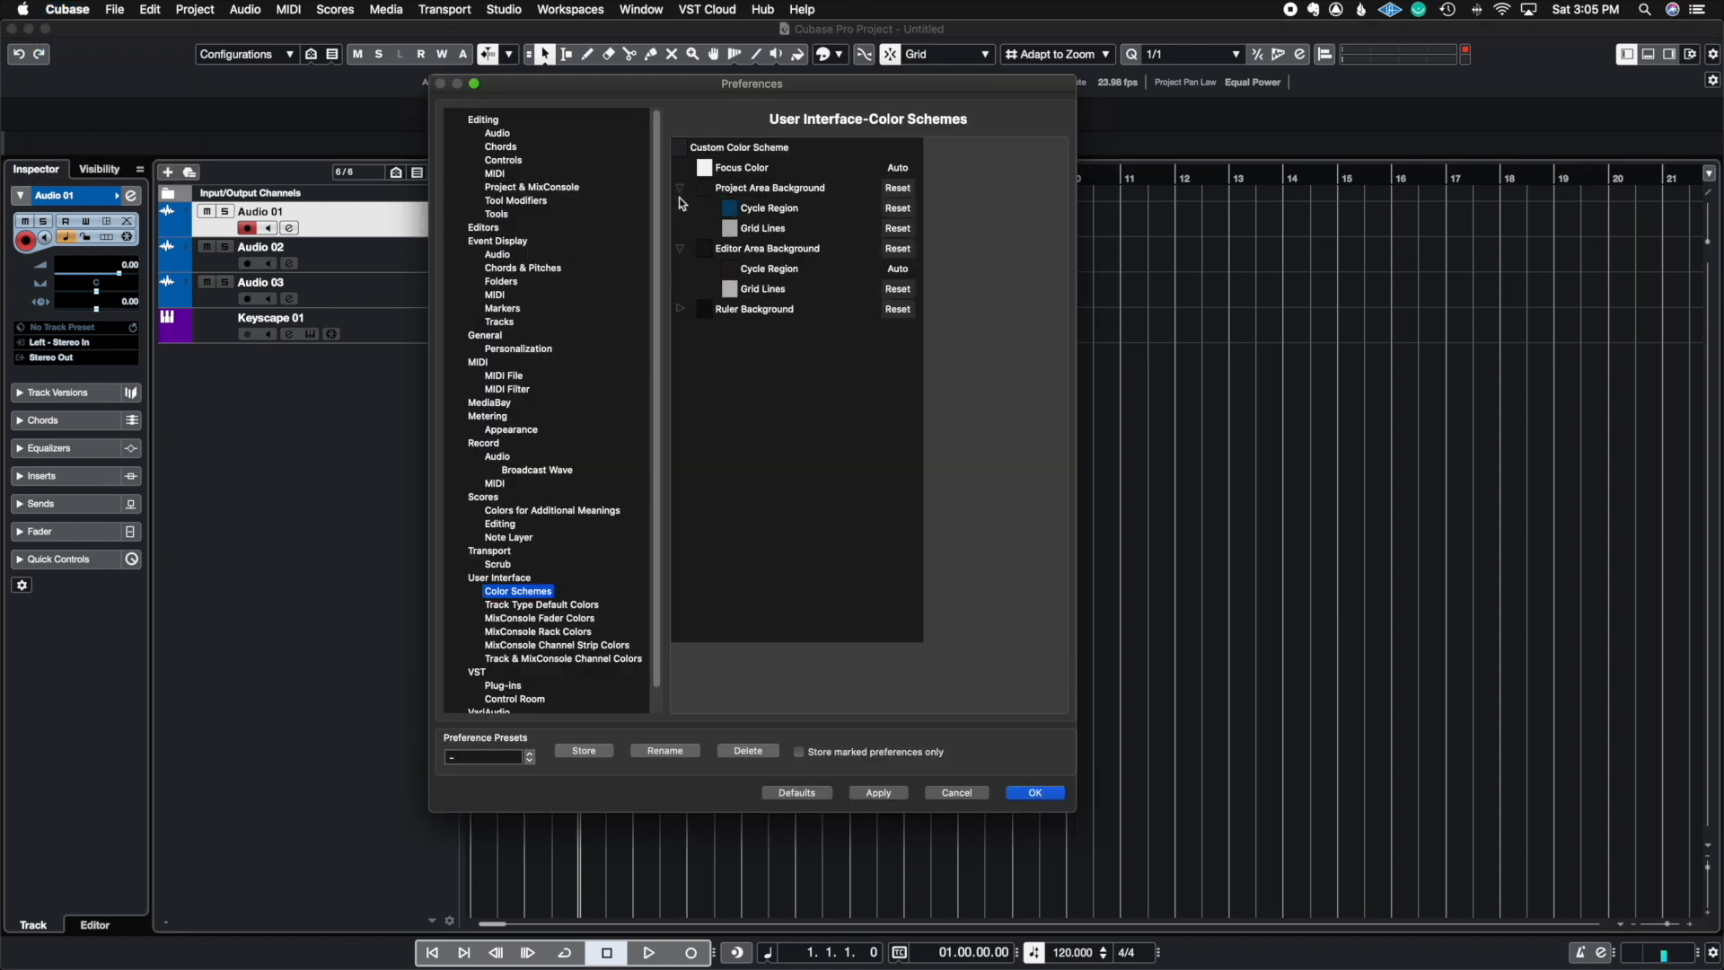
click(680, 309)
drag(713, 83, 1252, 152)
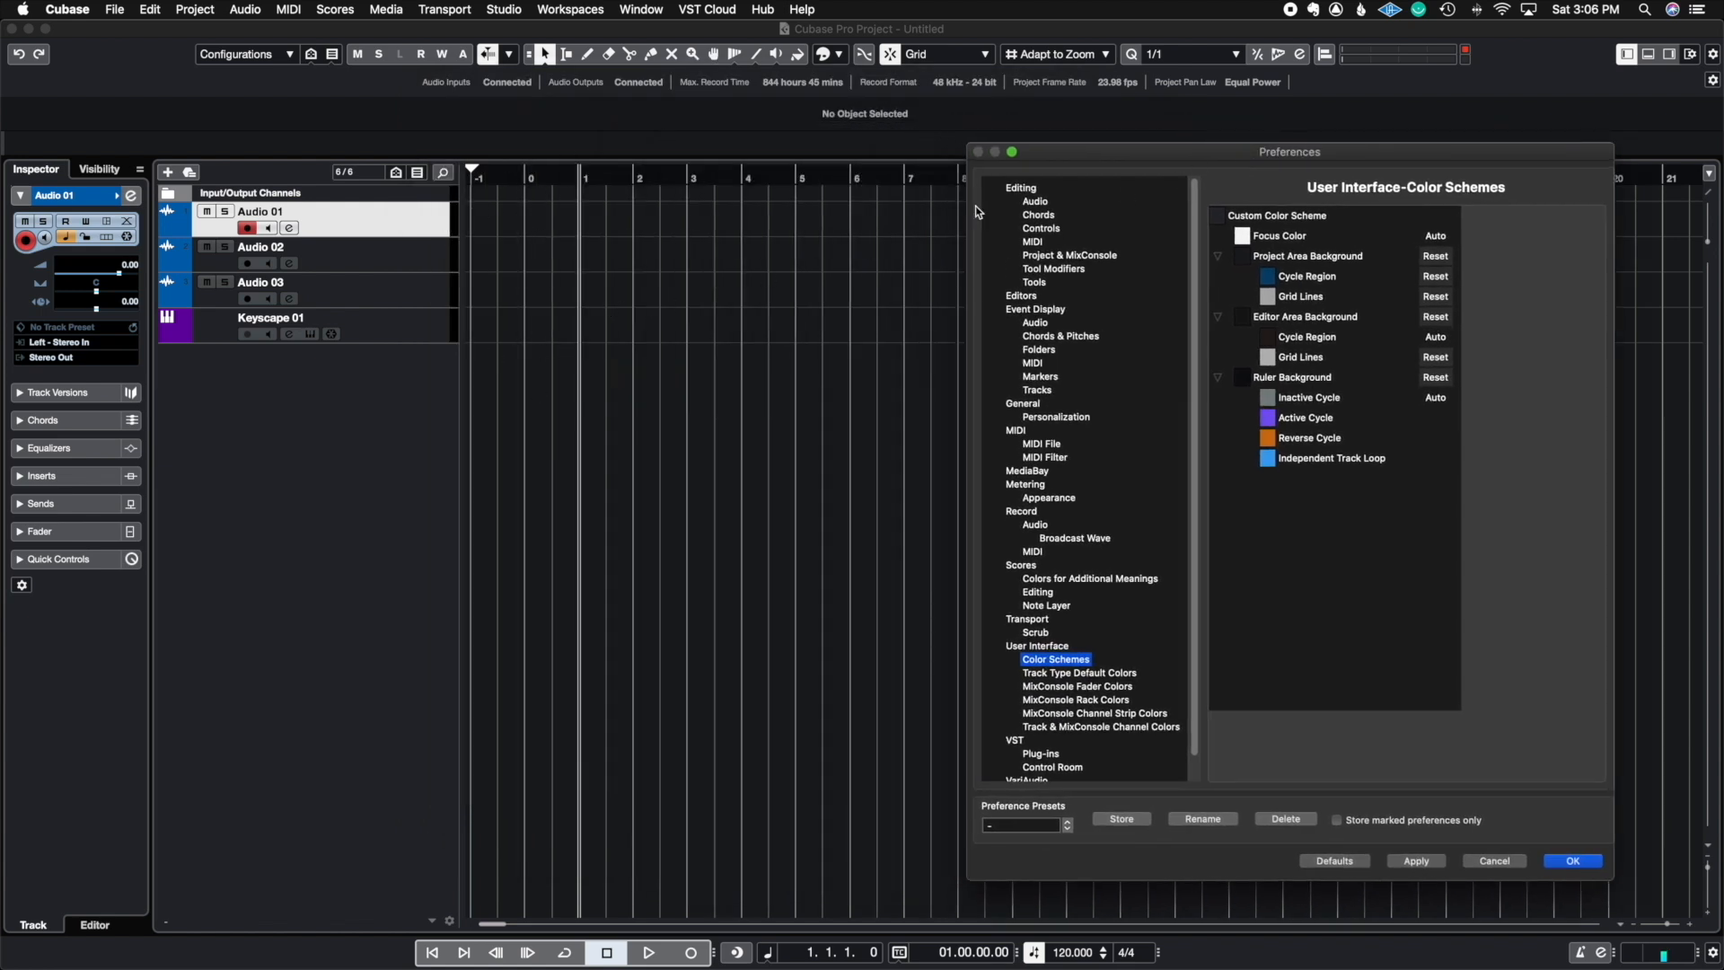
View the color values of the project area's Cycle Region without changing them, and collapse all three background entries
click(1268, 275)
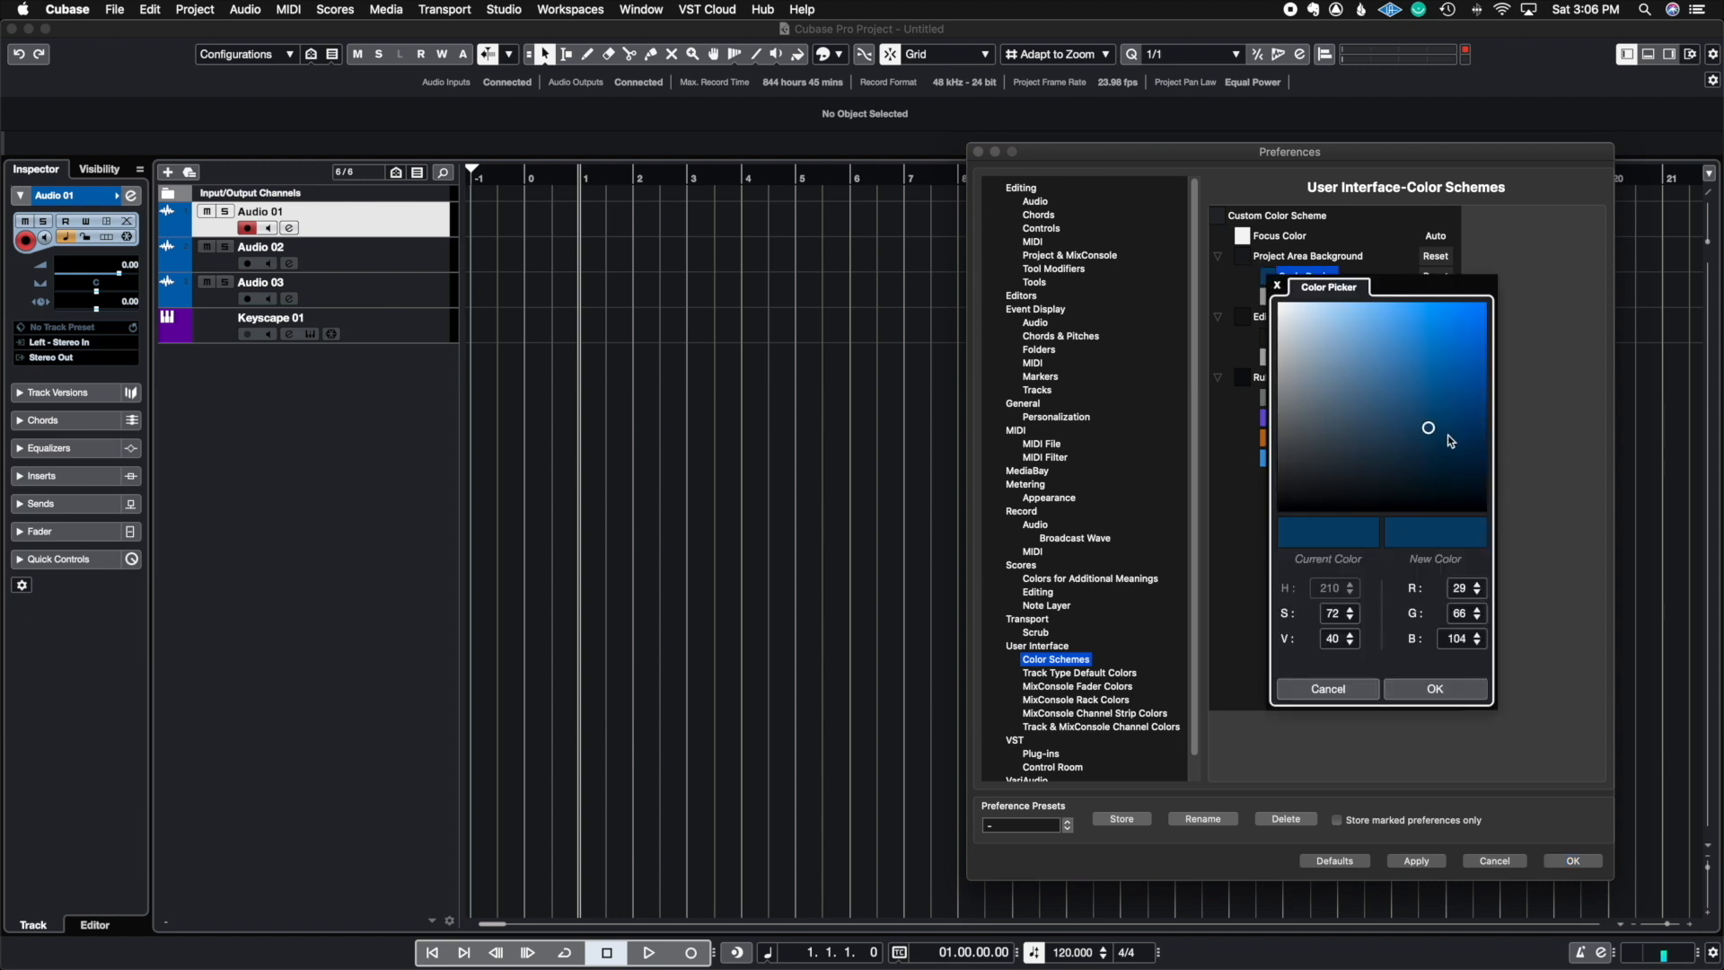
click(1329, 689)
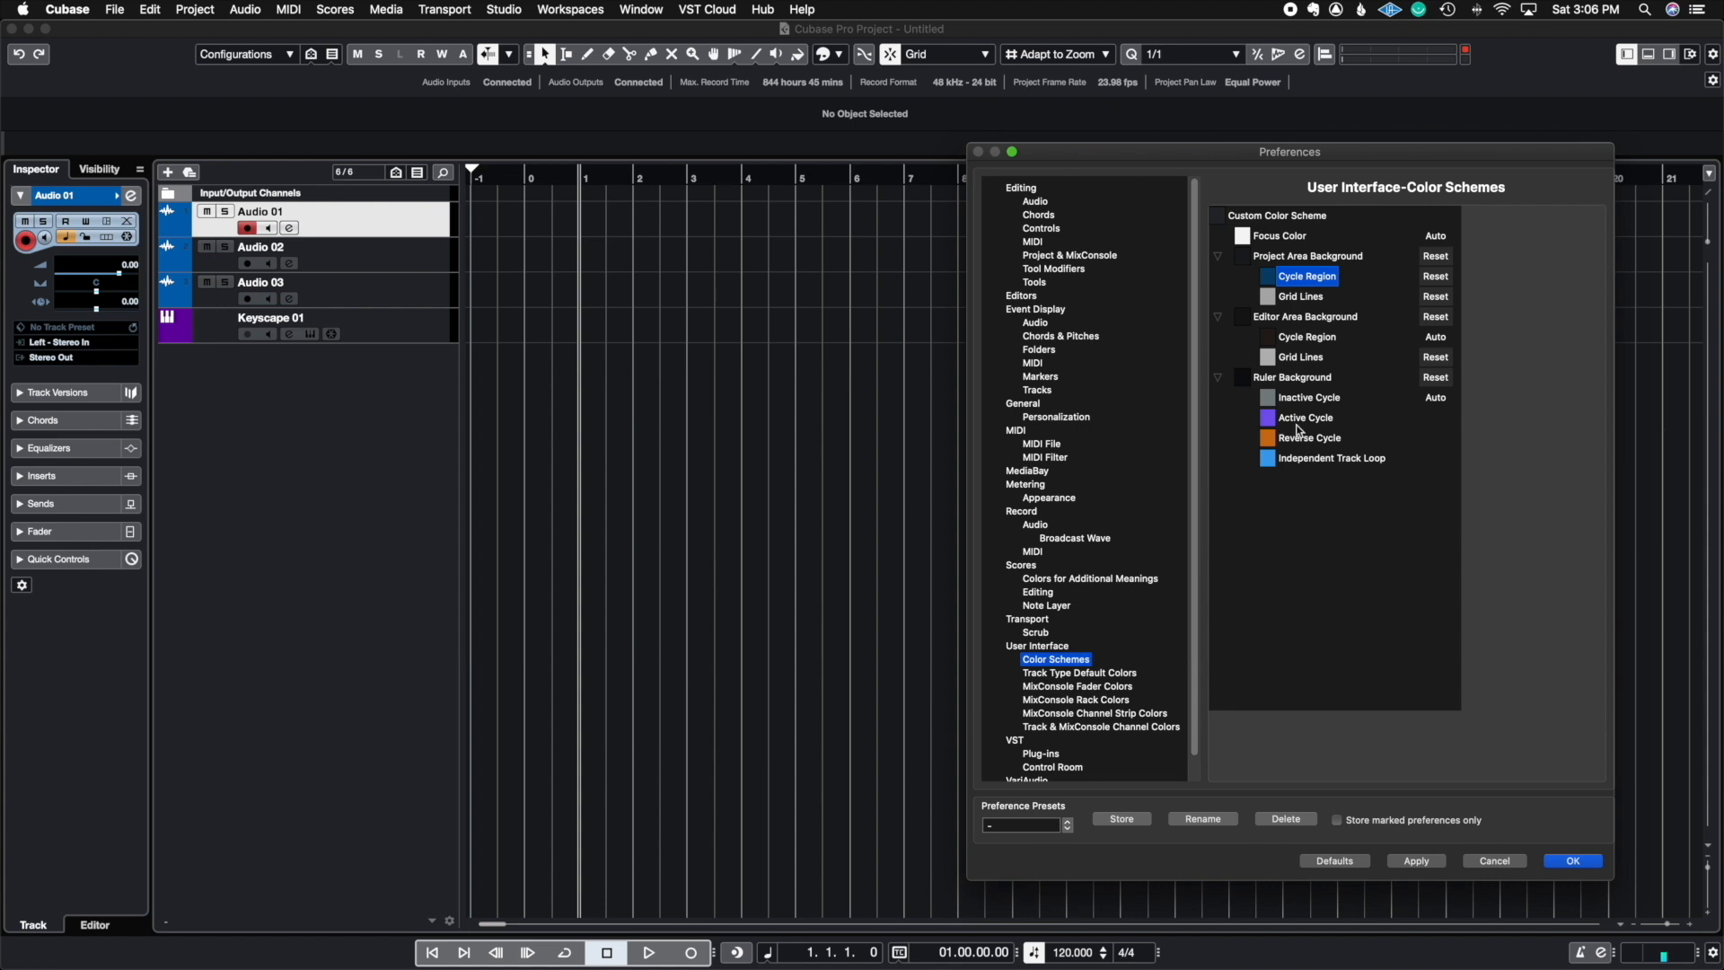
click(1218, 257)
click(1217, 276)
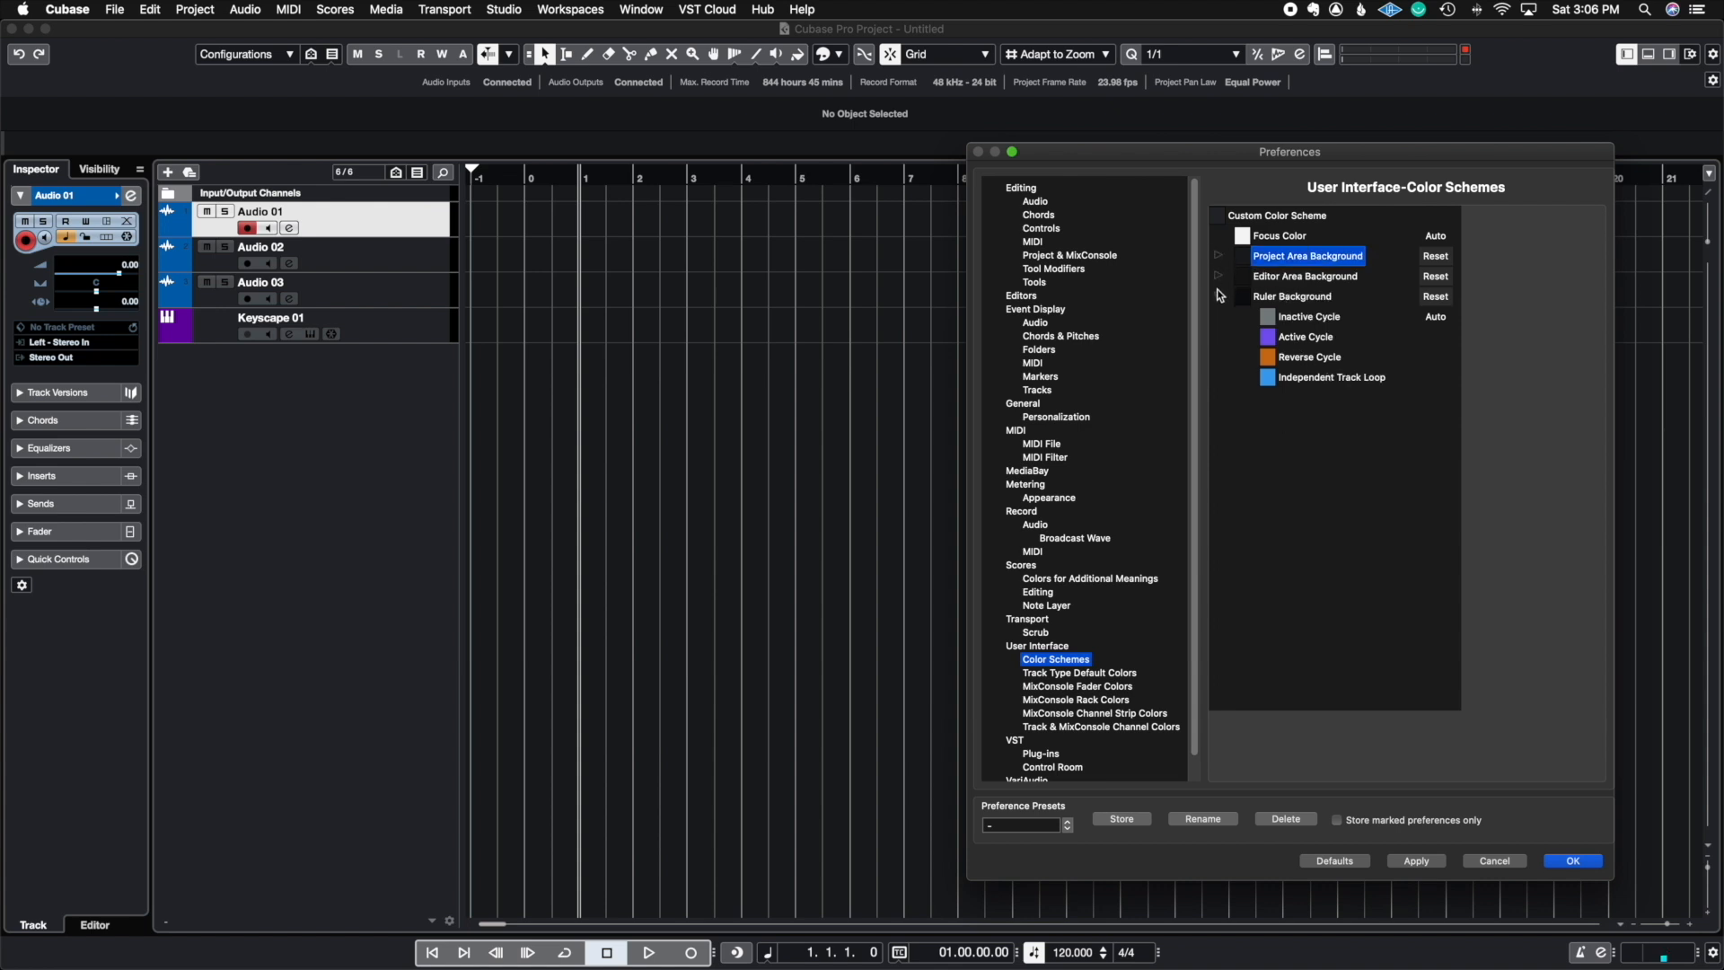
click(1218, 297)
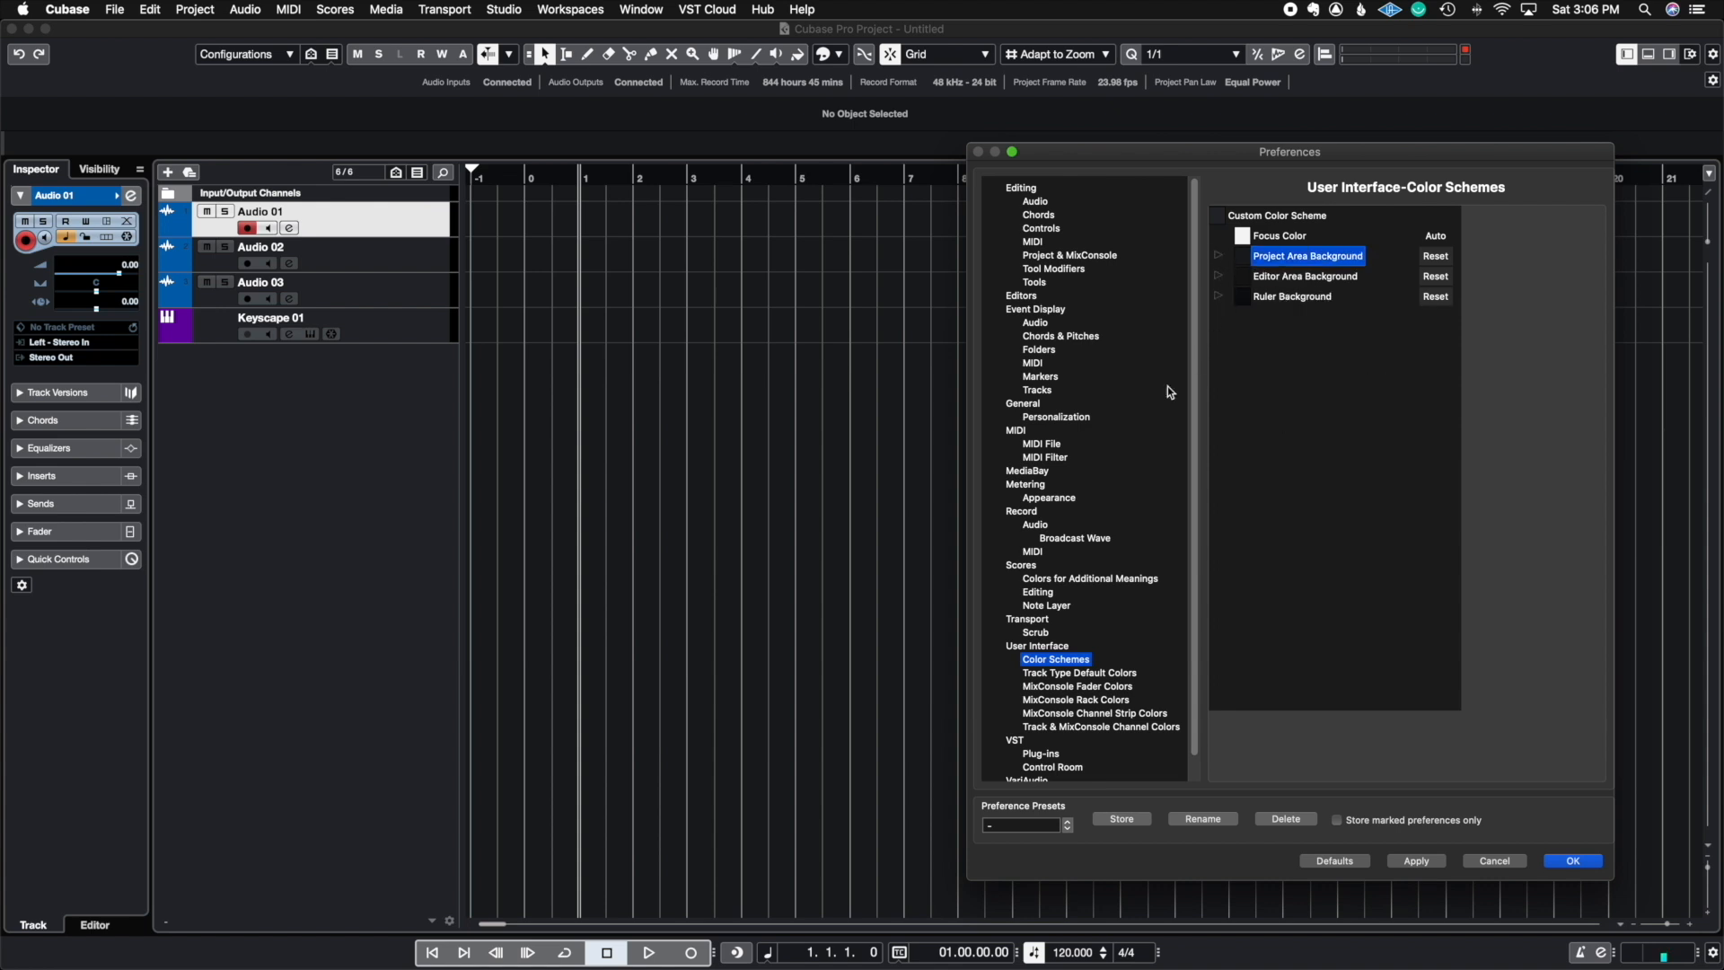
Look through the track type default, MixConsole fader, rack, channel strip and track channel color pages, and cancel the preferences
click(1086, 672)
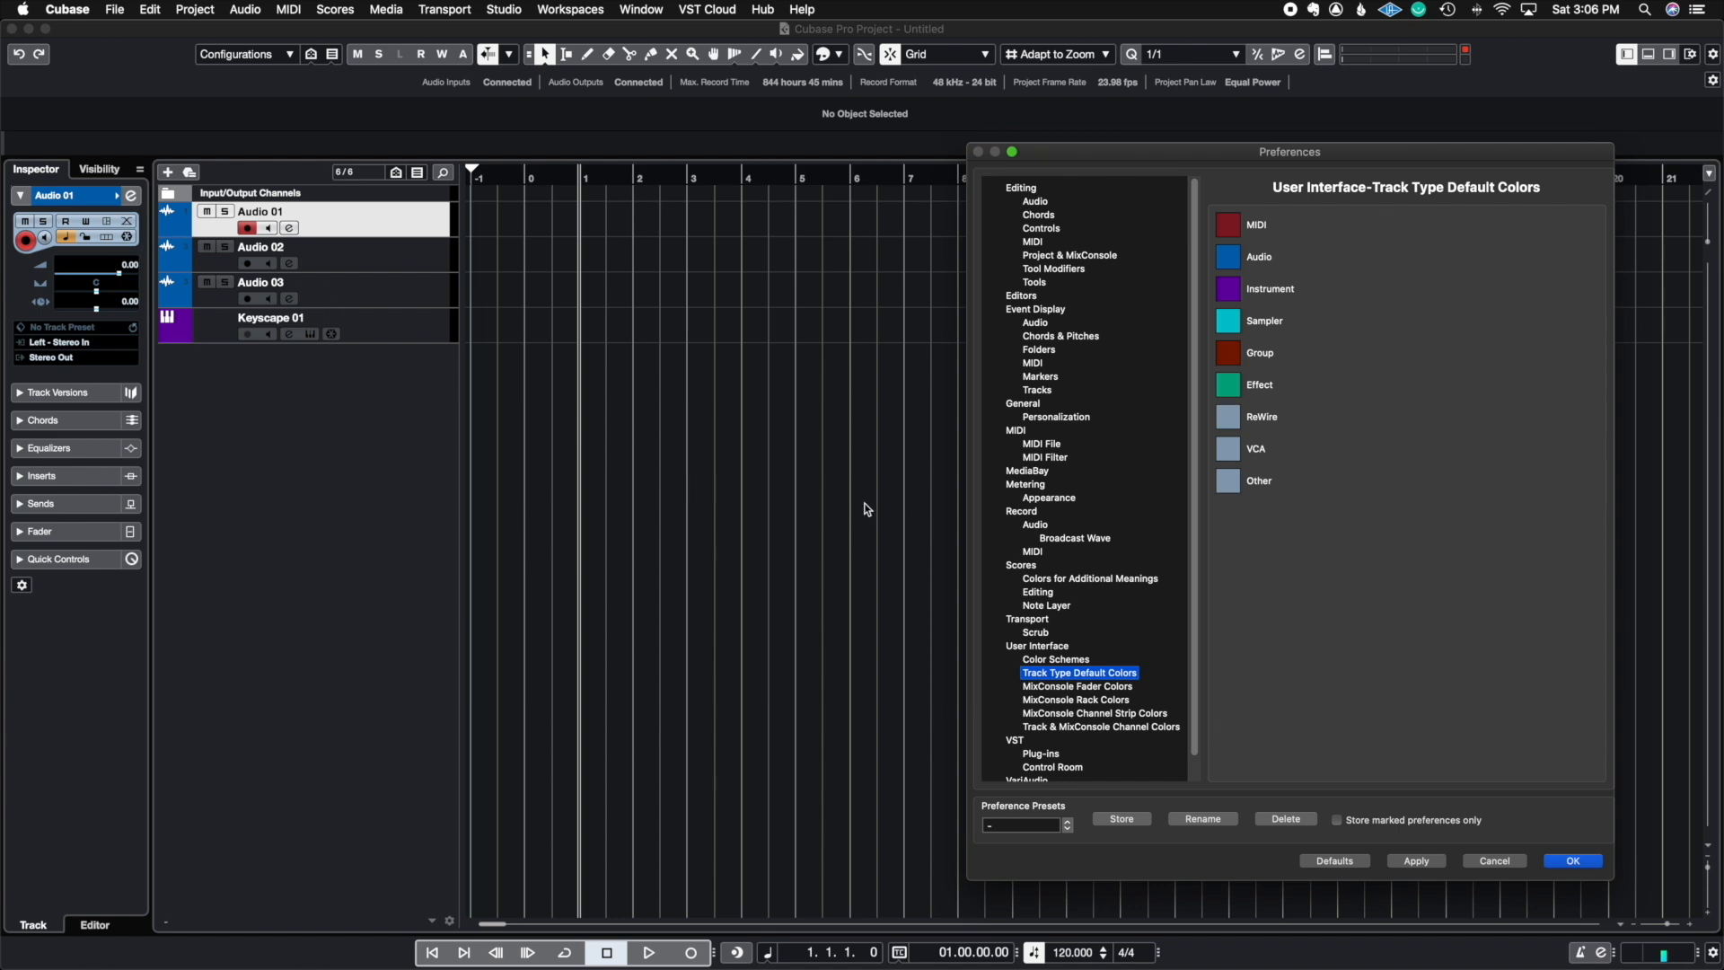
click(1123, 687)
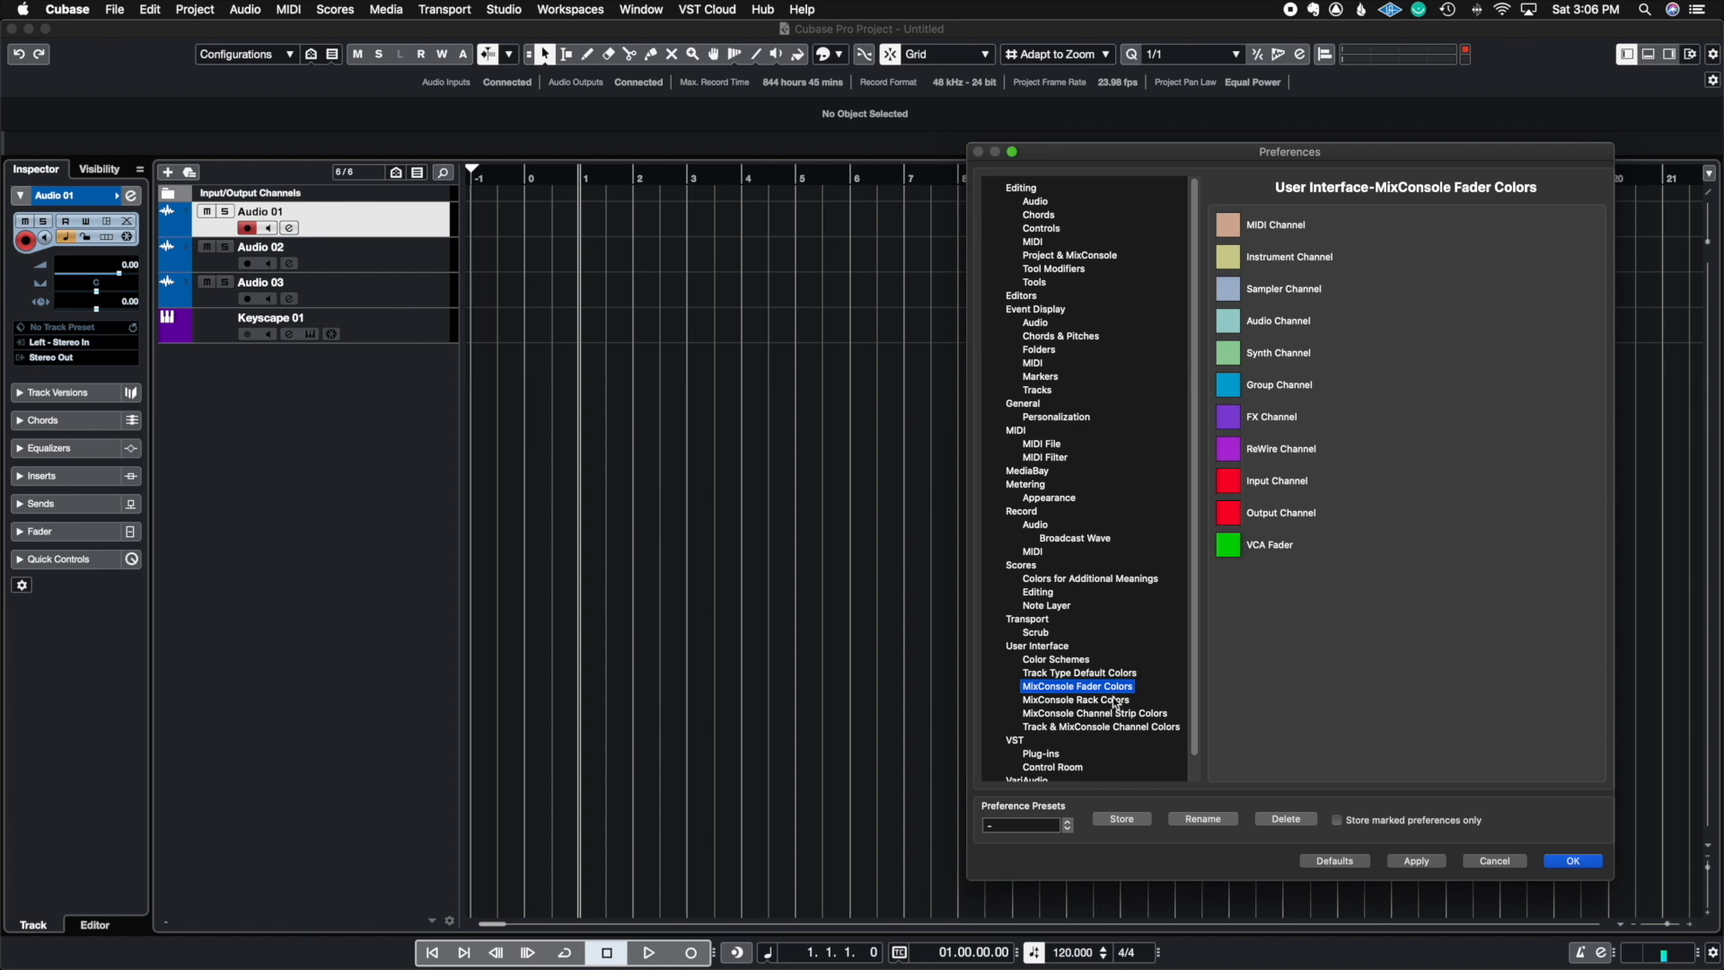
click(1116, 703)
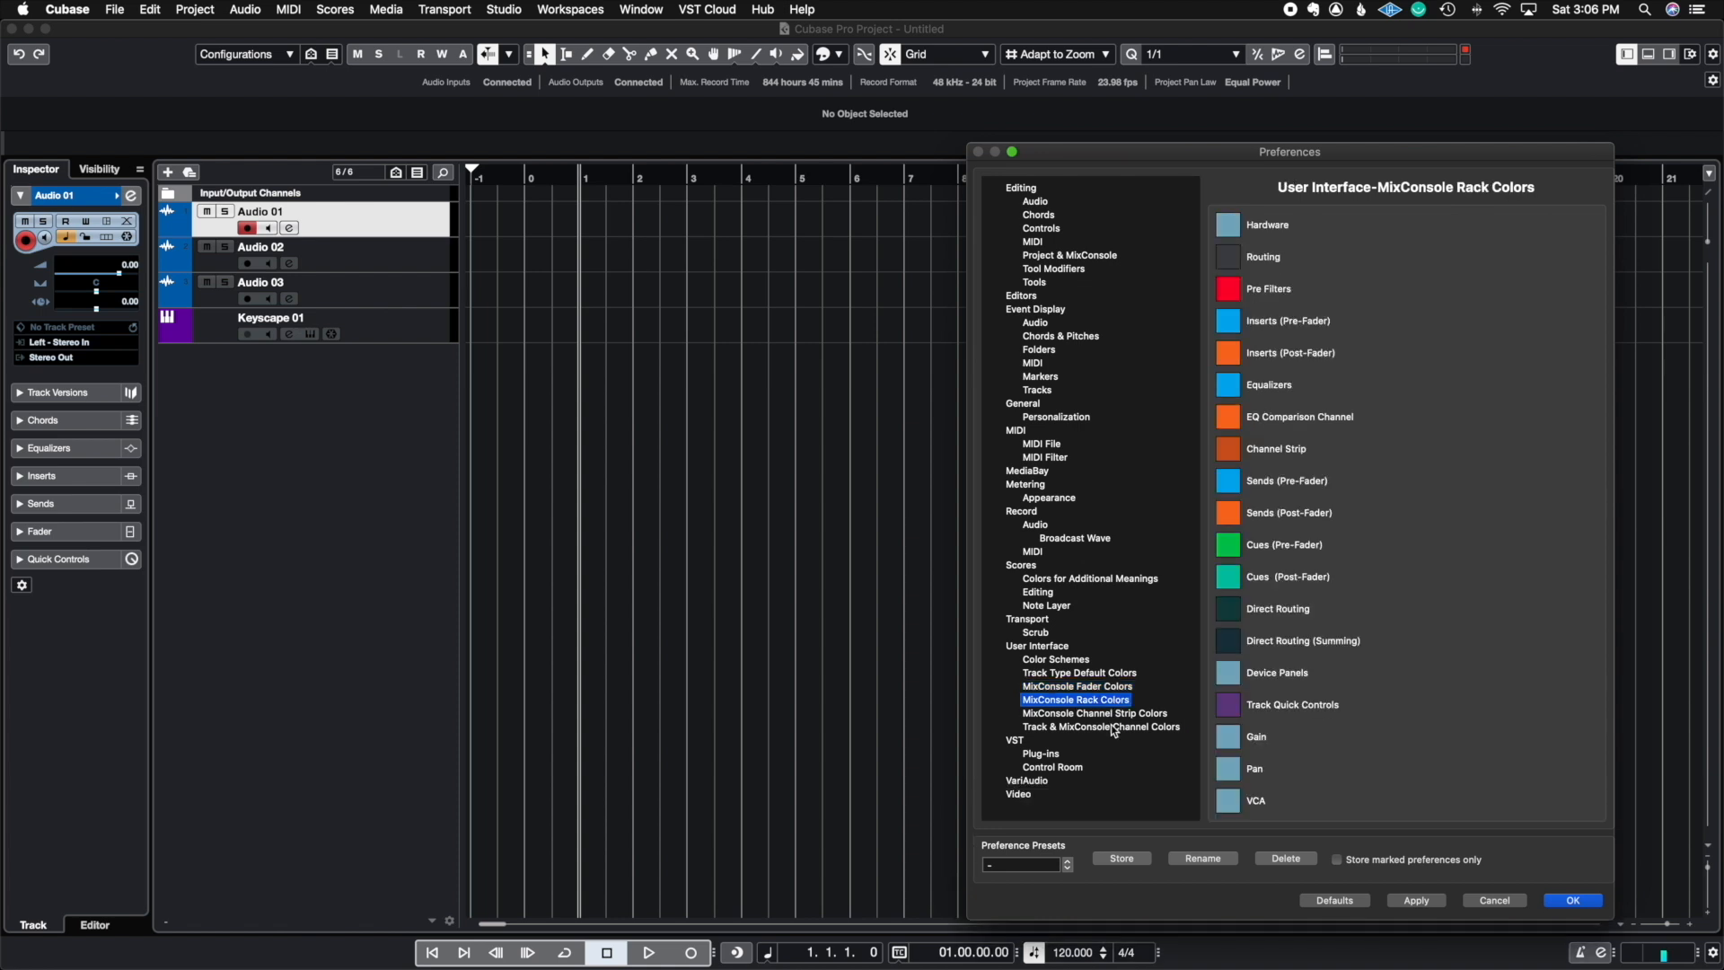
click(1115, 715)
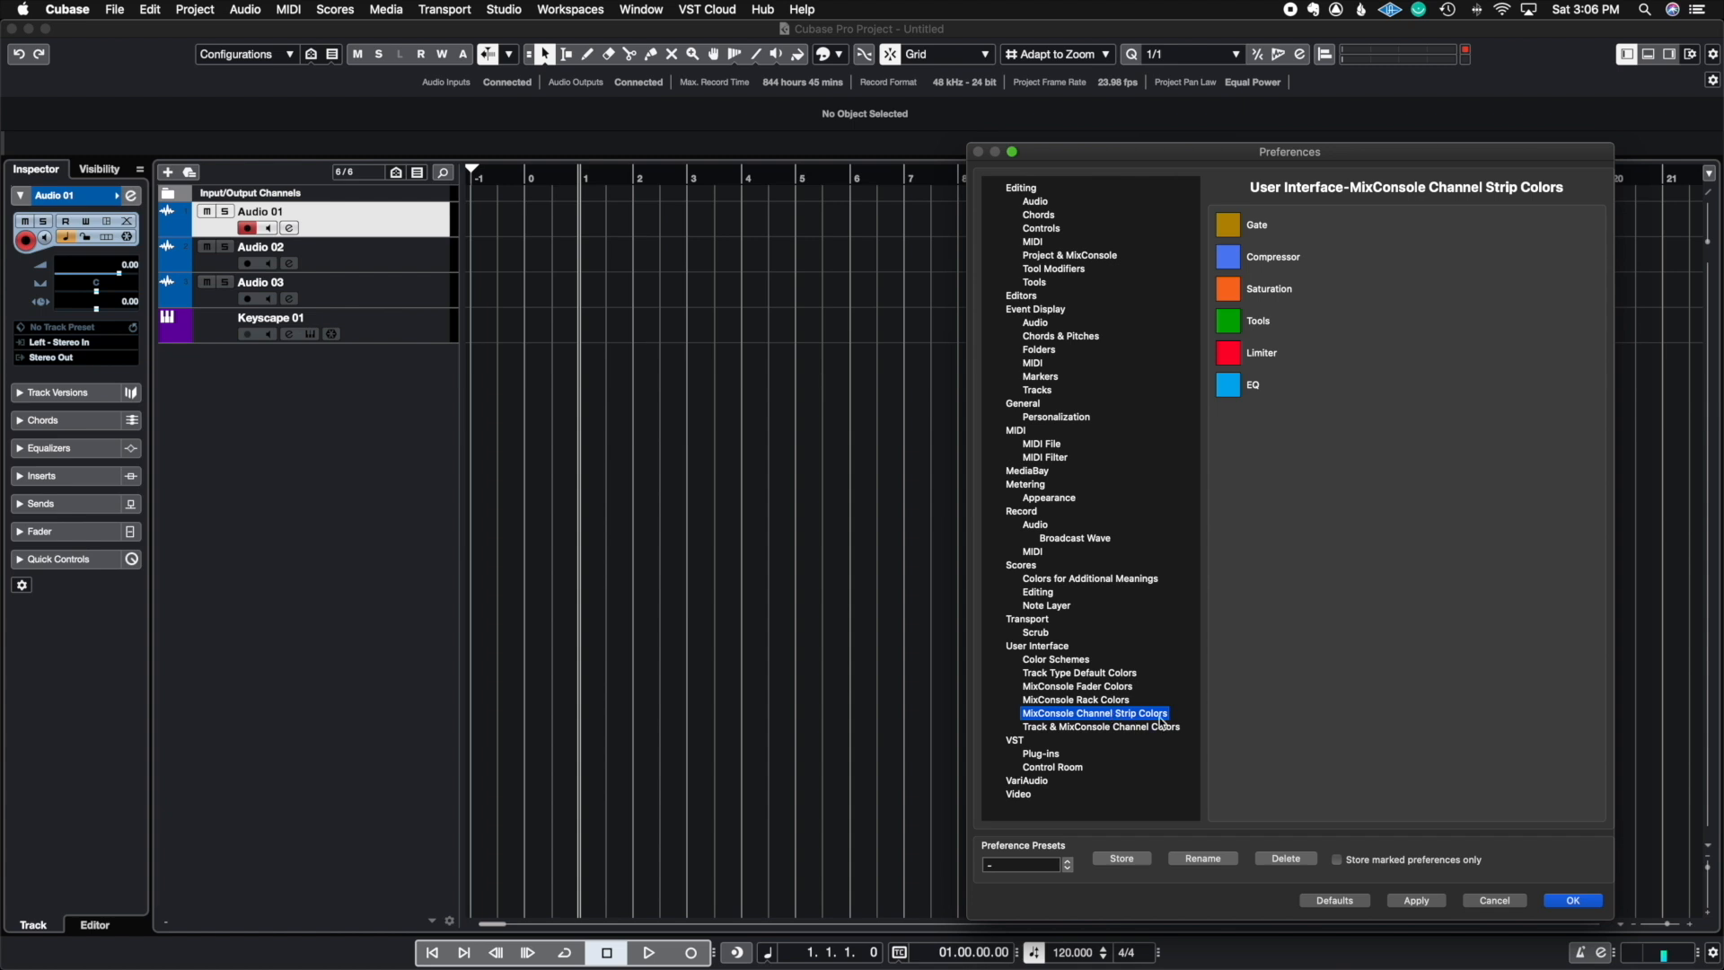
click(1127, 730)
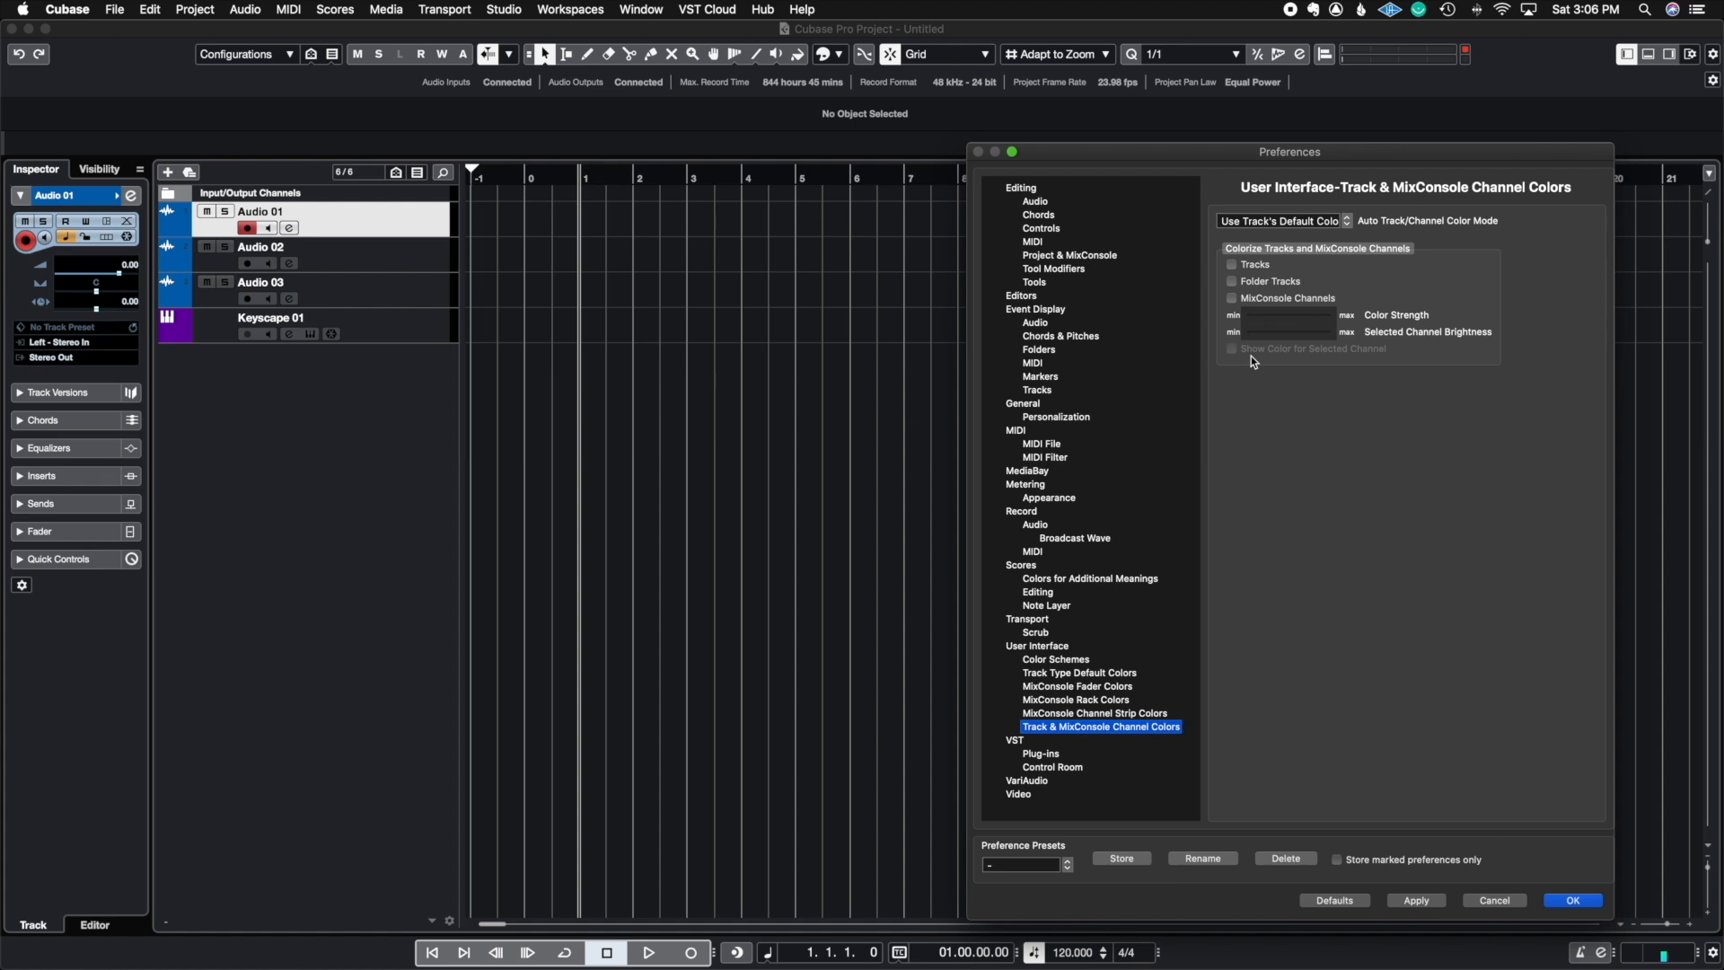
click(1484, 902)
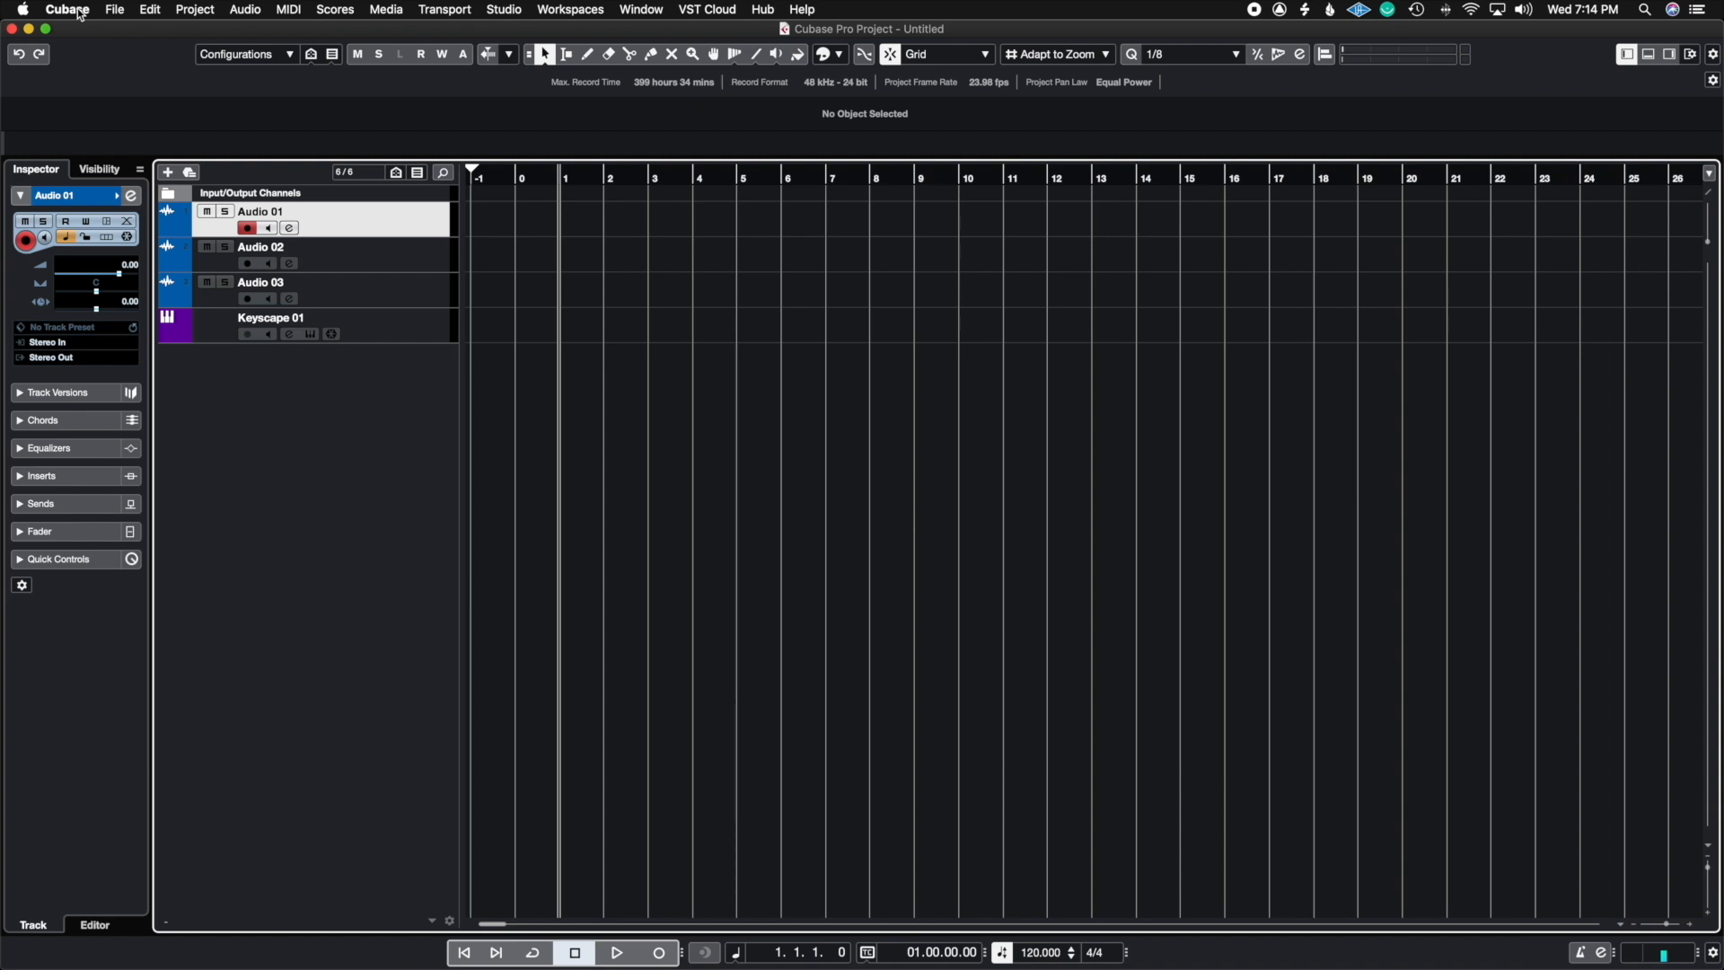
Reopen the preferences on the main Editing page and place the window over the middle of the project
click(79, 11)
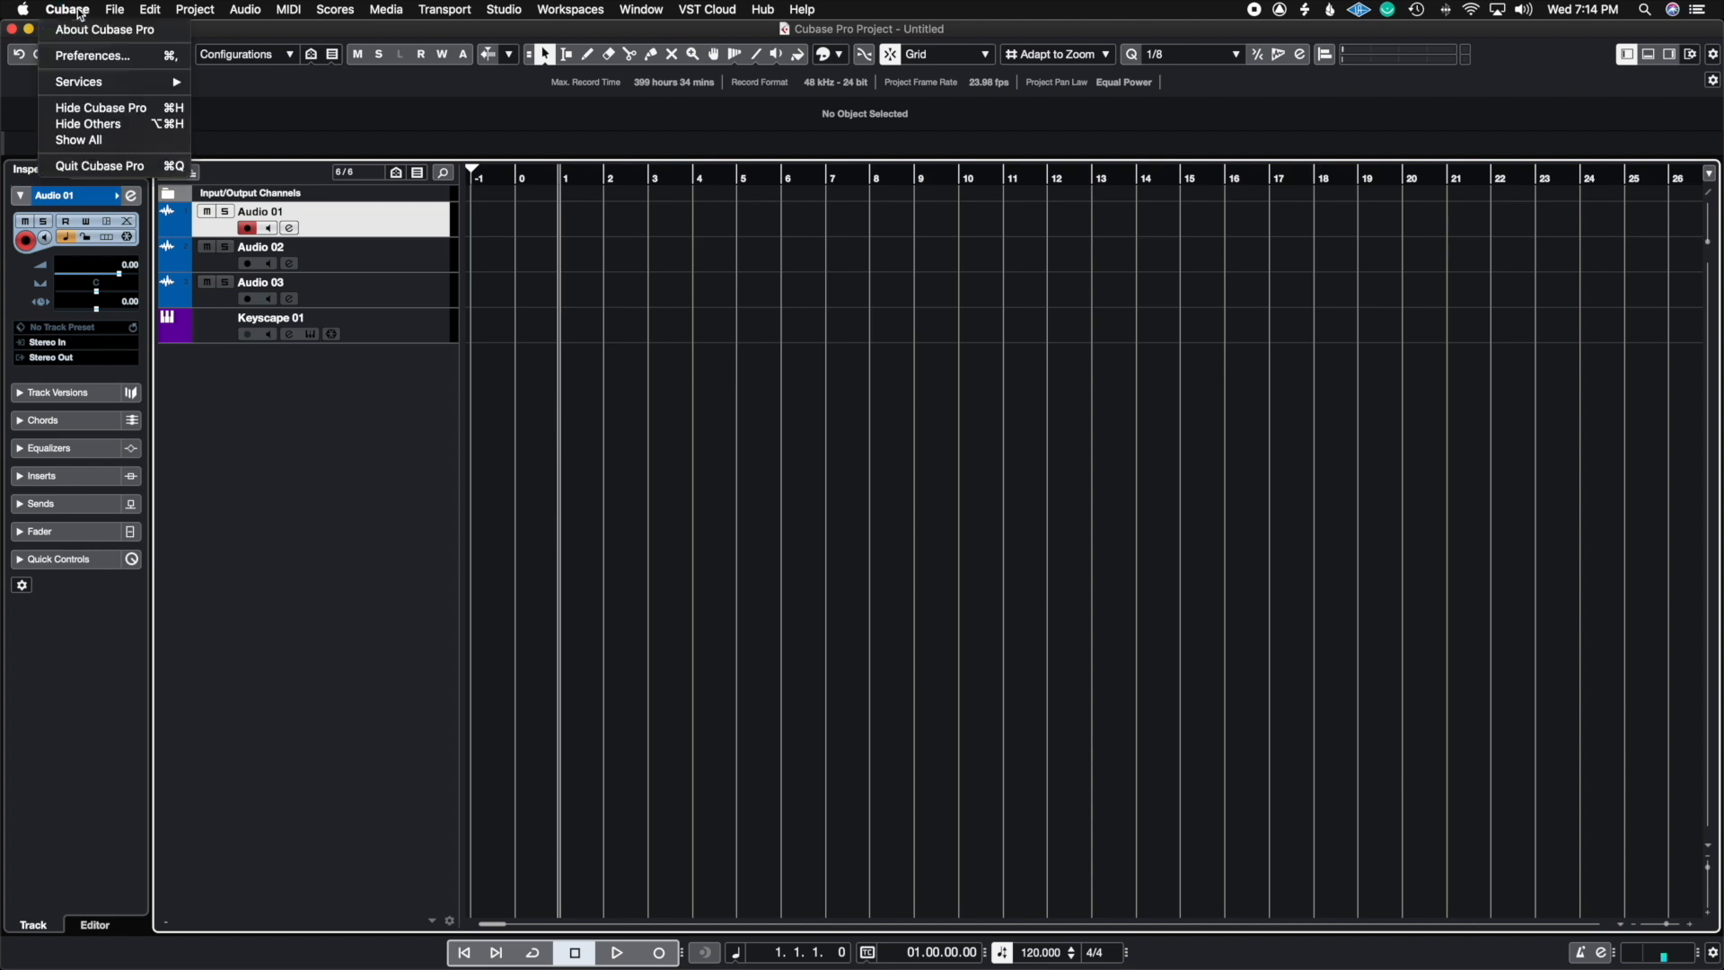
click(100, 54)
drag(1033, 155, 482, 124)
click(476, 129)
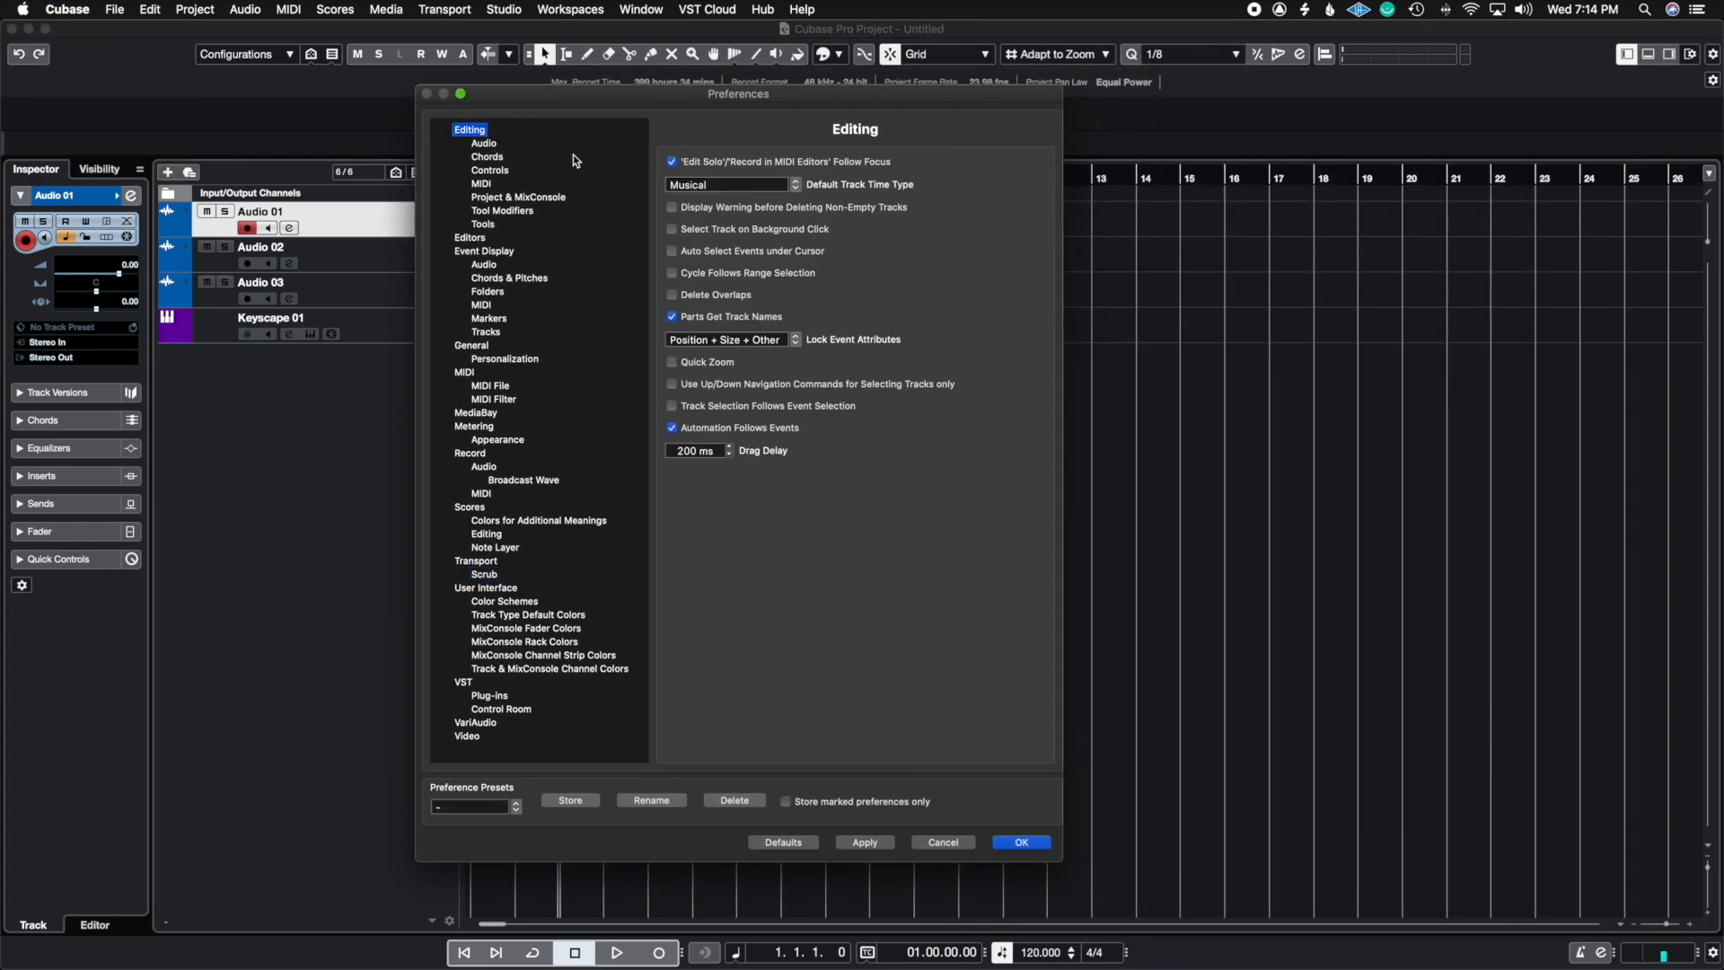
drag(702, 102, 672, 103)
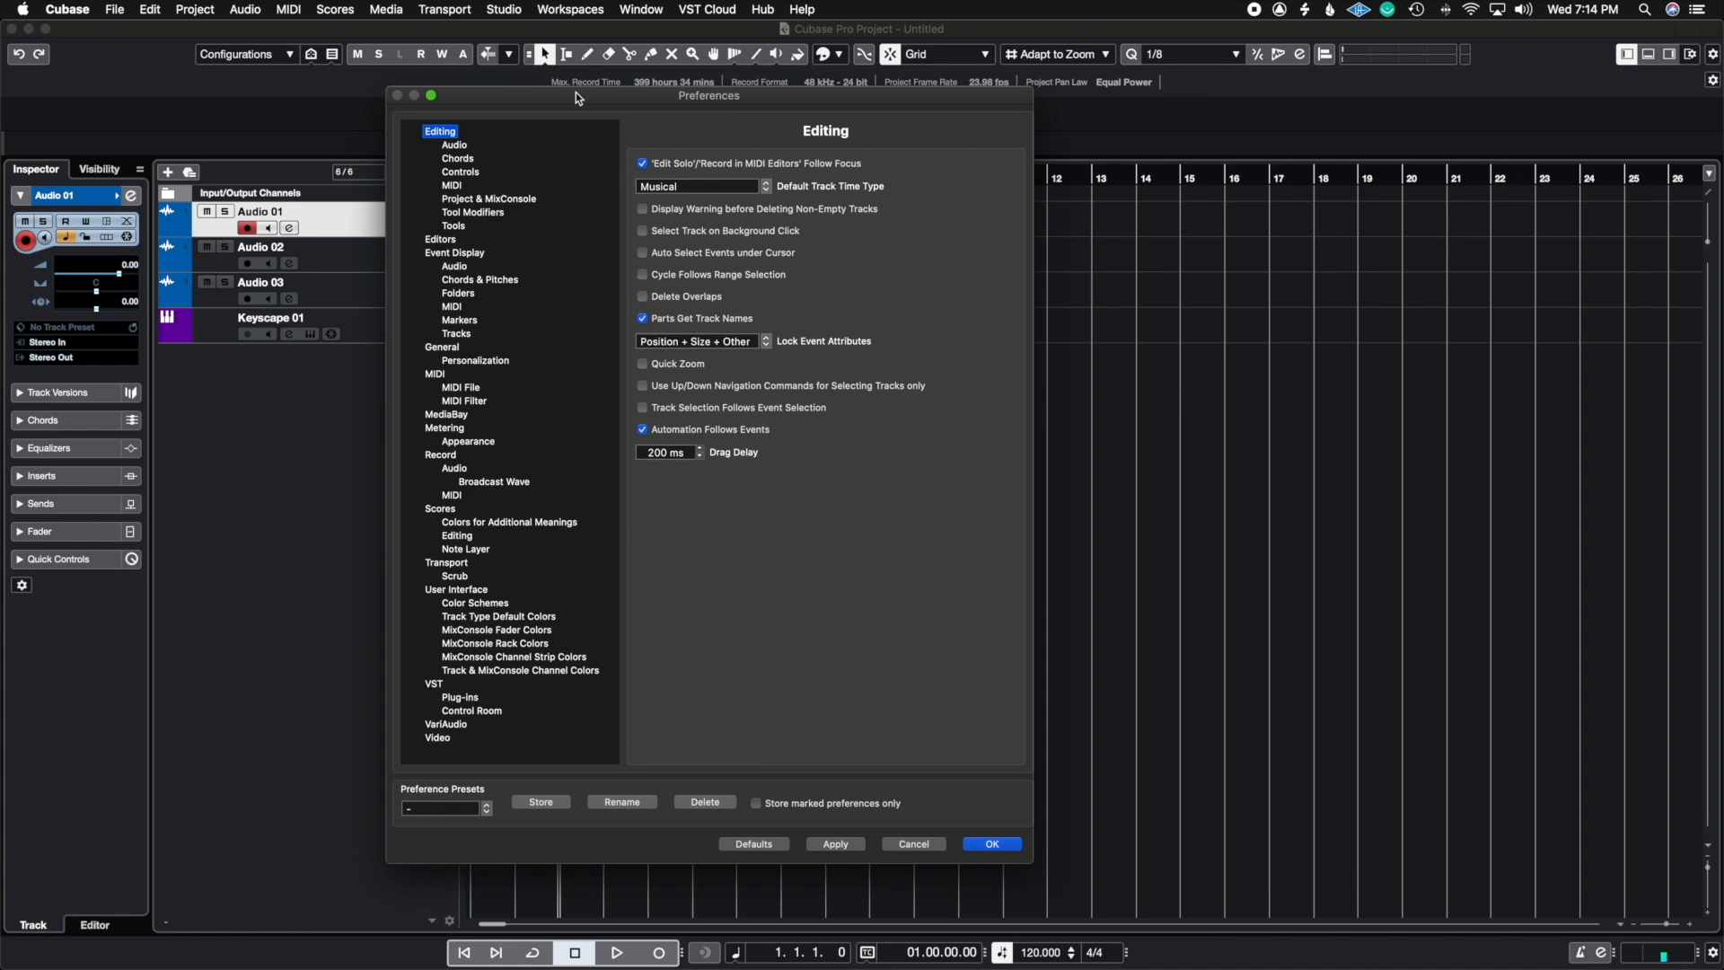
drag(577, 94, 439, 145)
drag(792, 147, 976, 109)
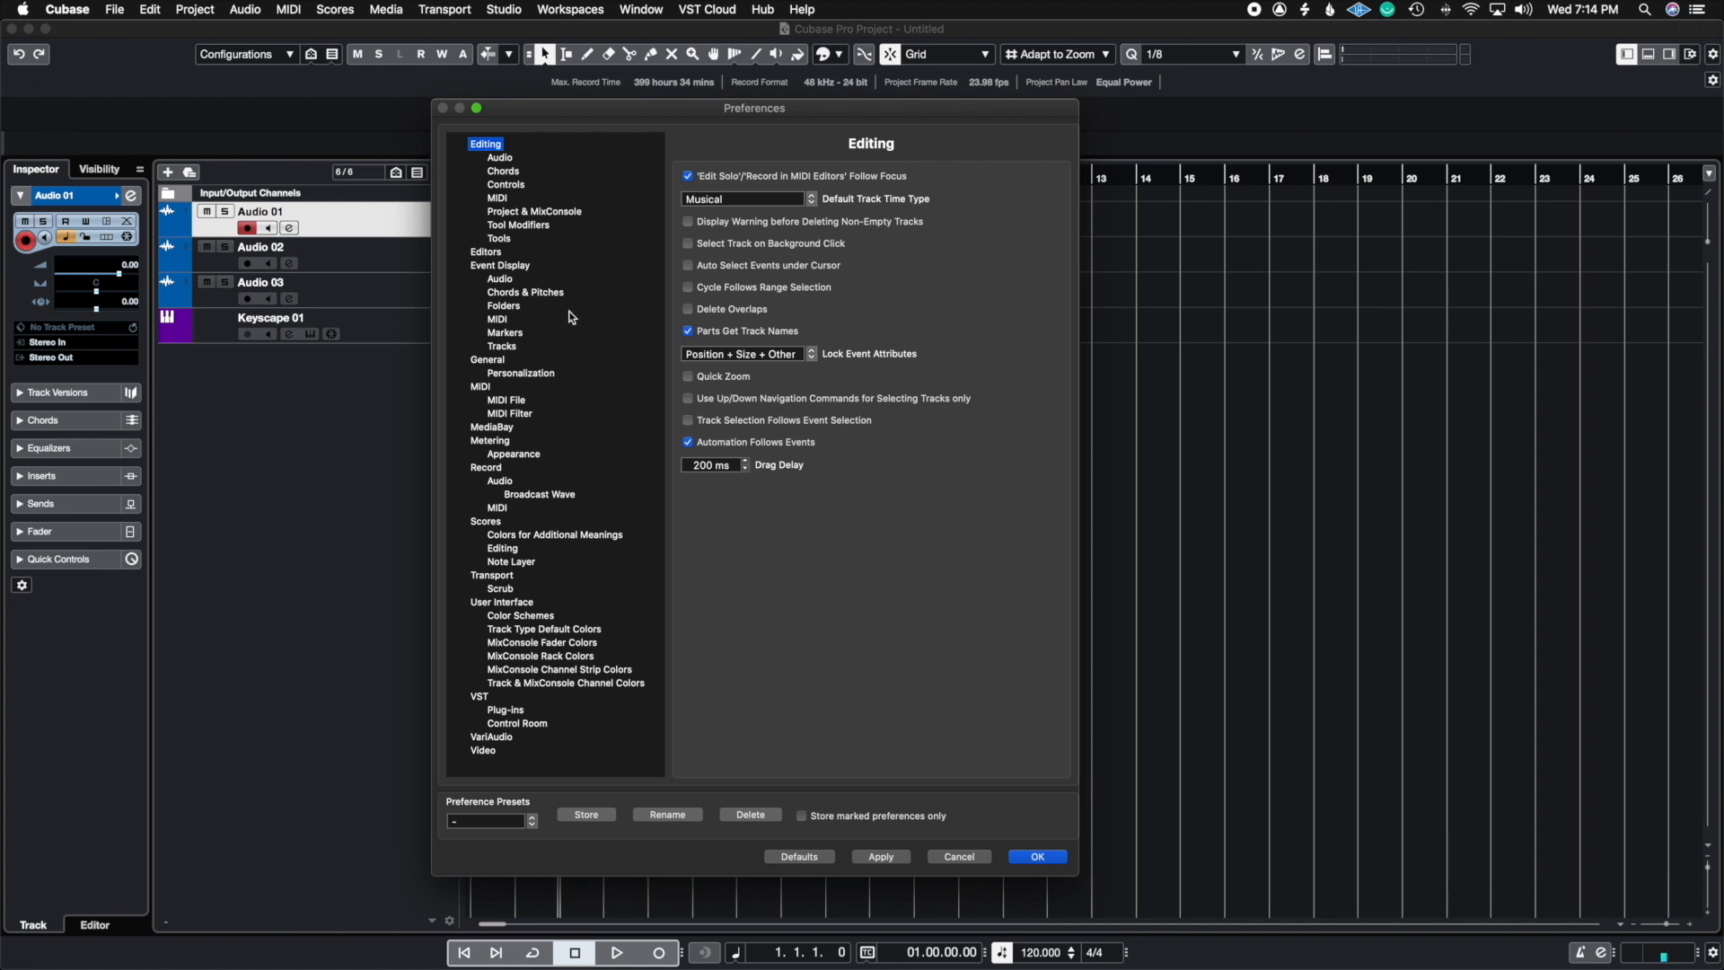
Review the General preferences with the Auto Save options, and the Event Display pages for Audio, Chords & Pitches, Folders and MIDI
click(496, 360)
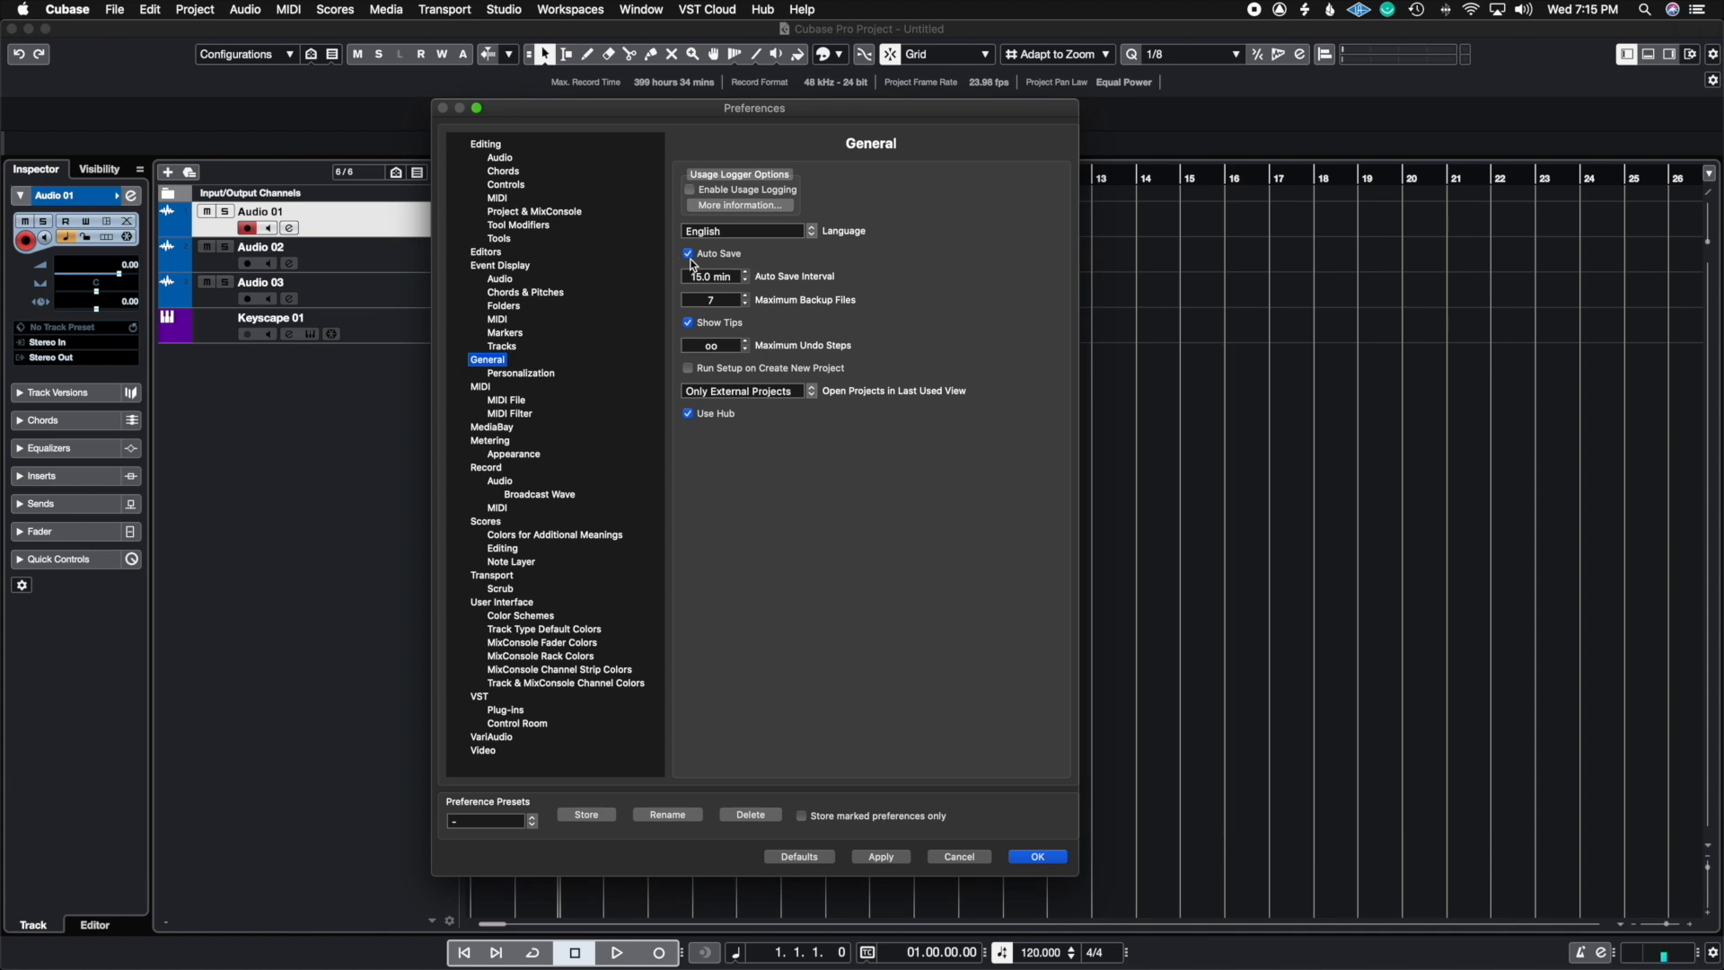
click(502, 279)
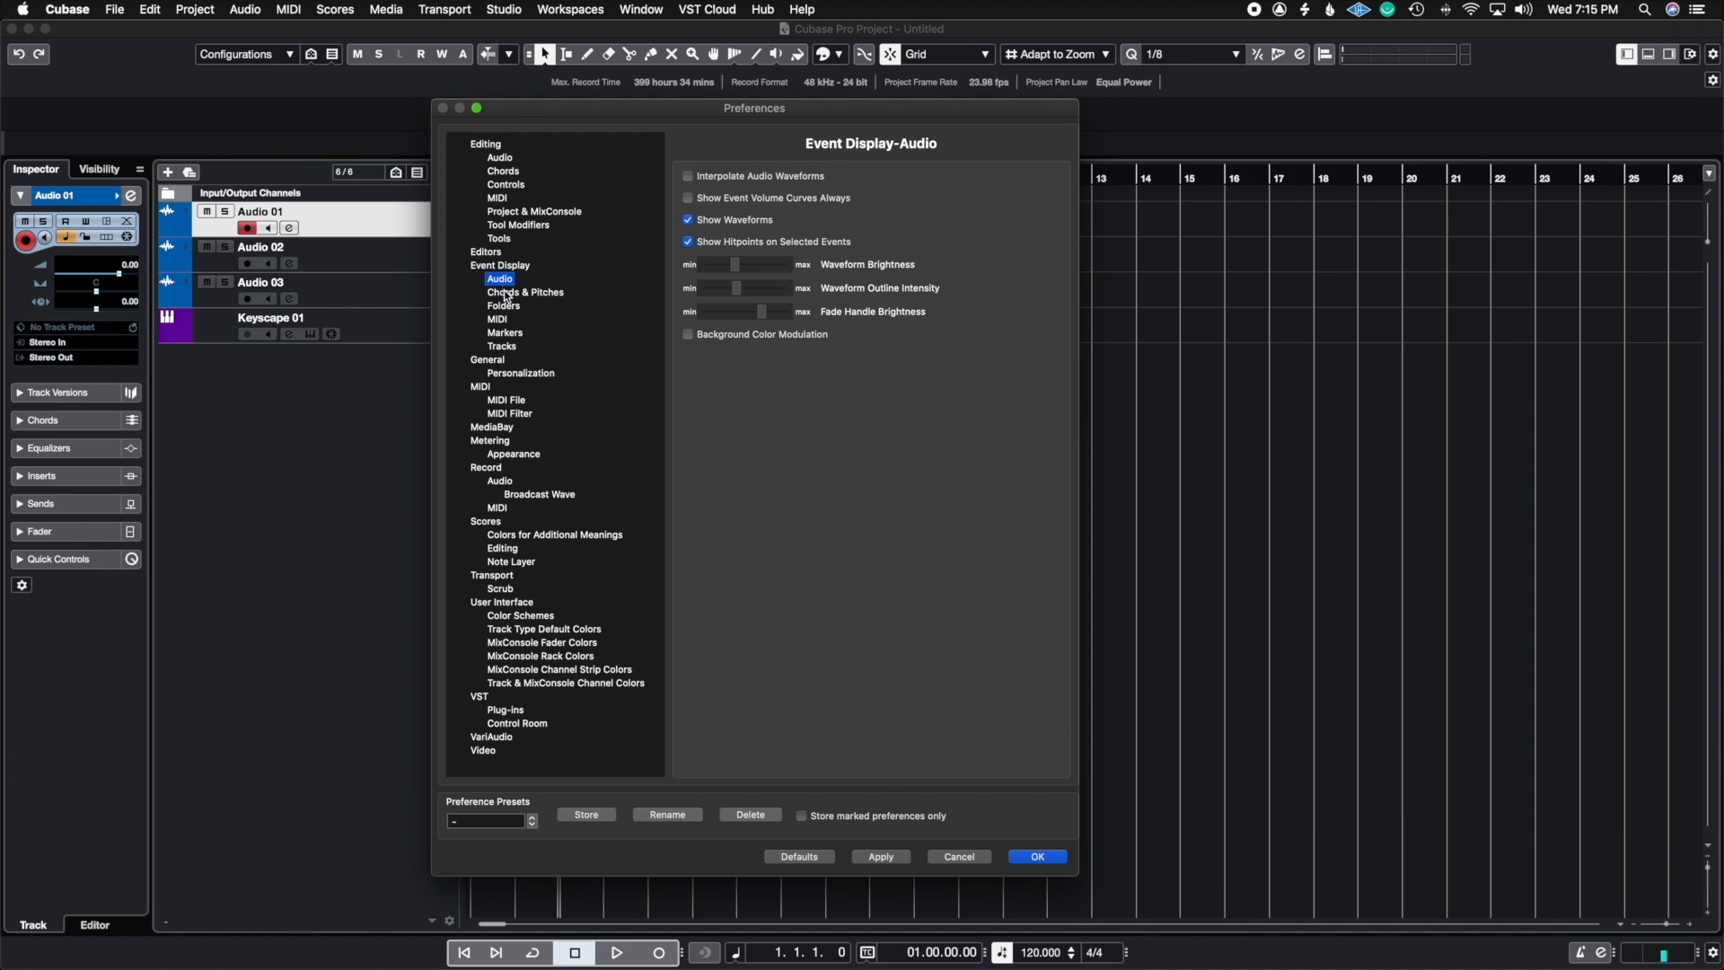
click(509, 293)
click(519, 307)
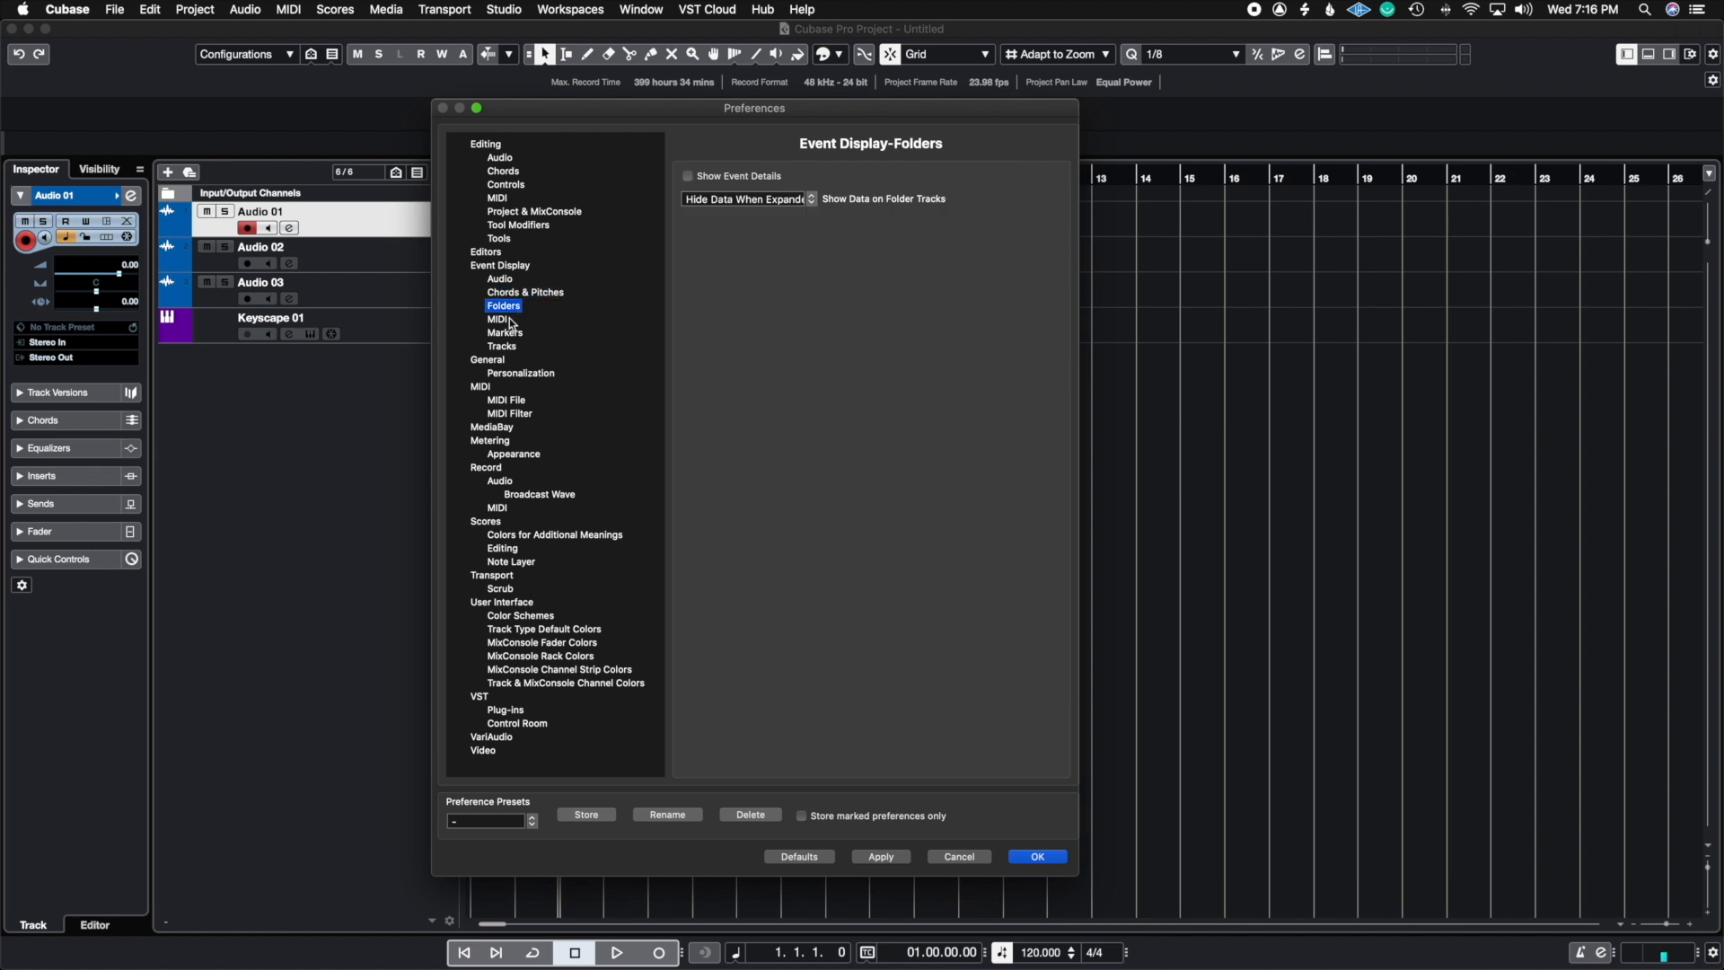
click(505, 320)
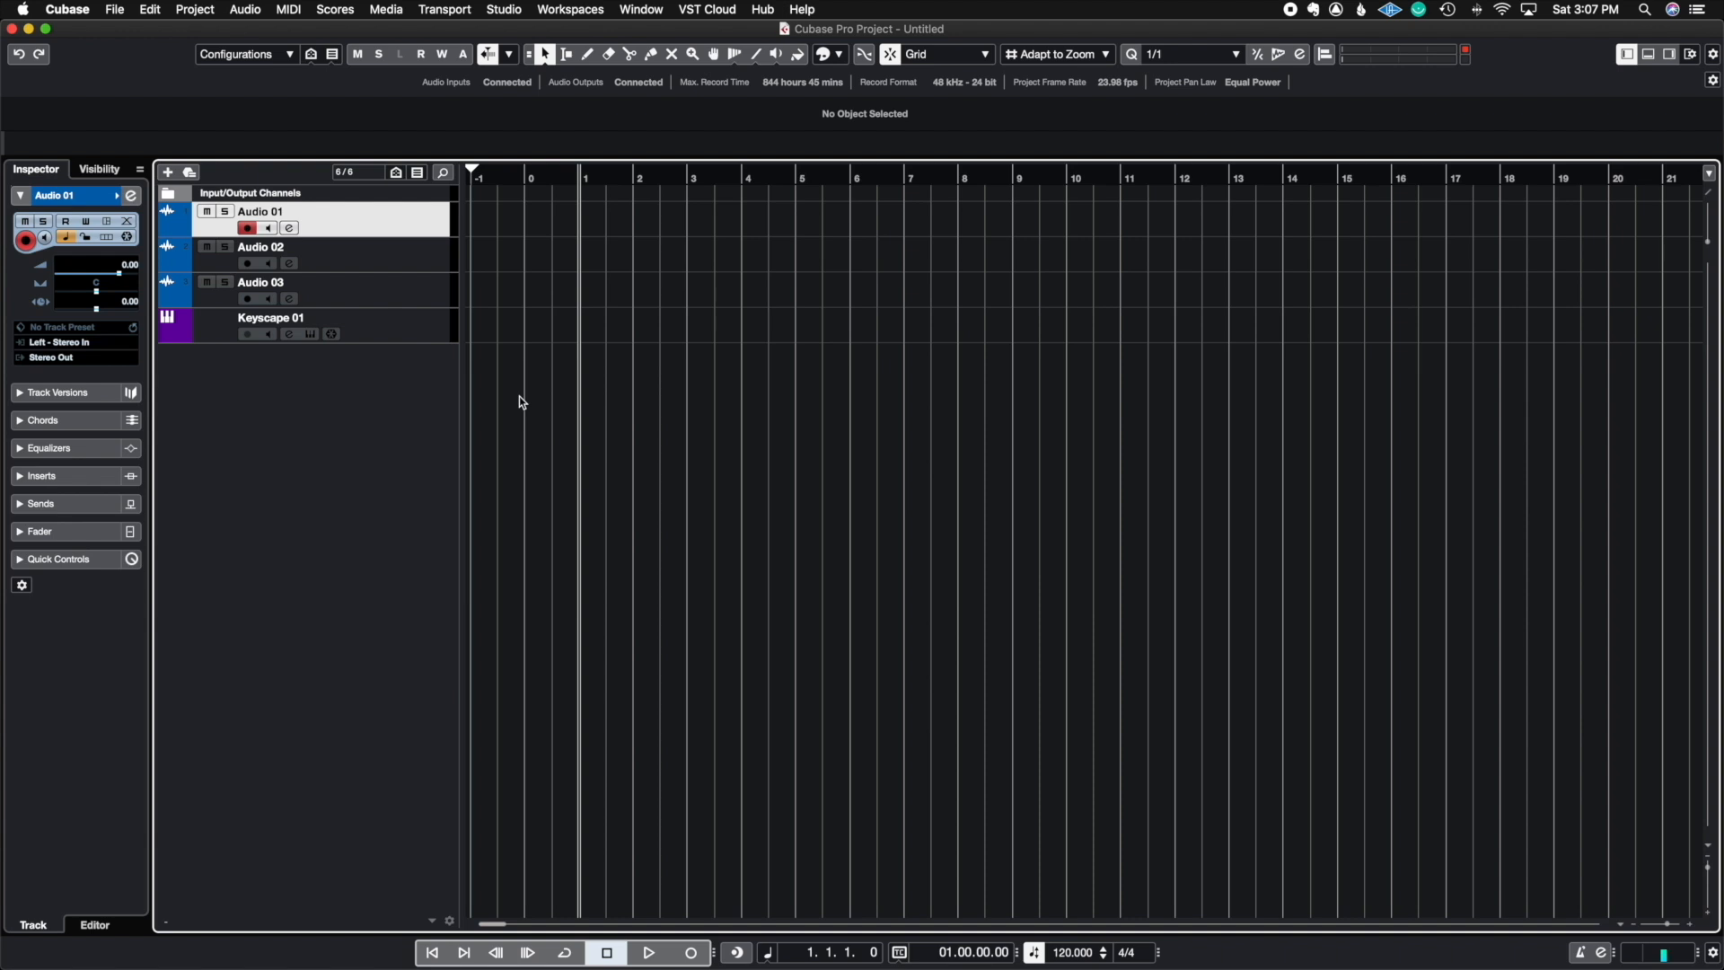
Bring the Chrome window with the Steinberg help page on profiles into view, read what profiles include, and return to Cubase
drag(0, 297, 1139, 293)
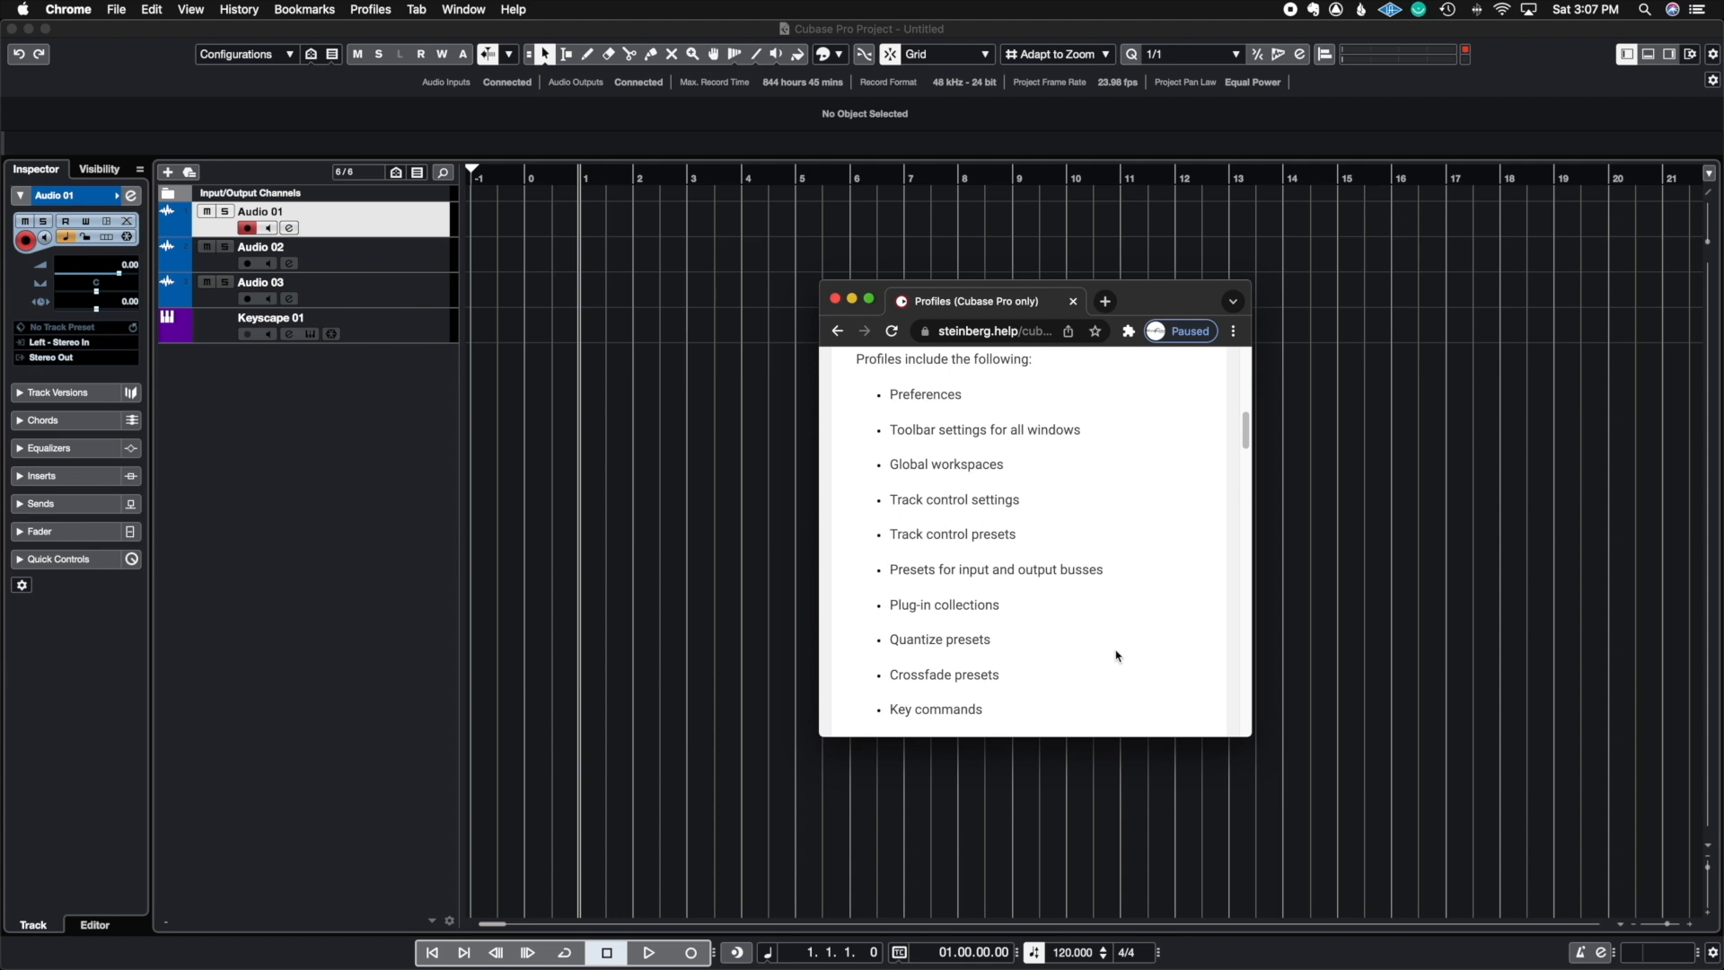
drag(1145, 308, 0, 316)
click(716, 495)
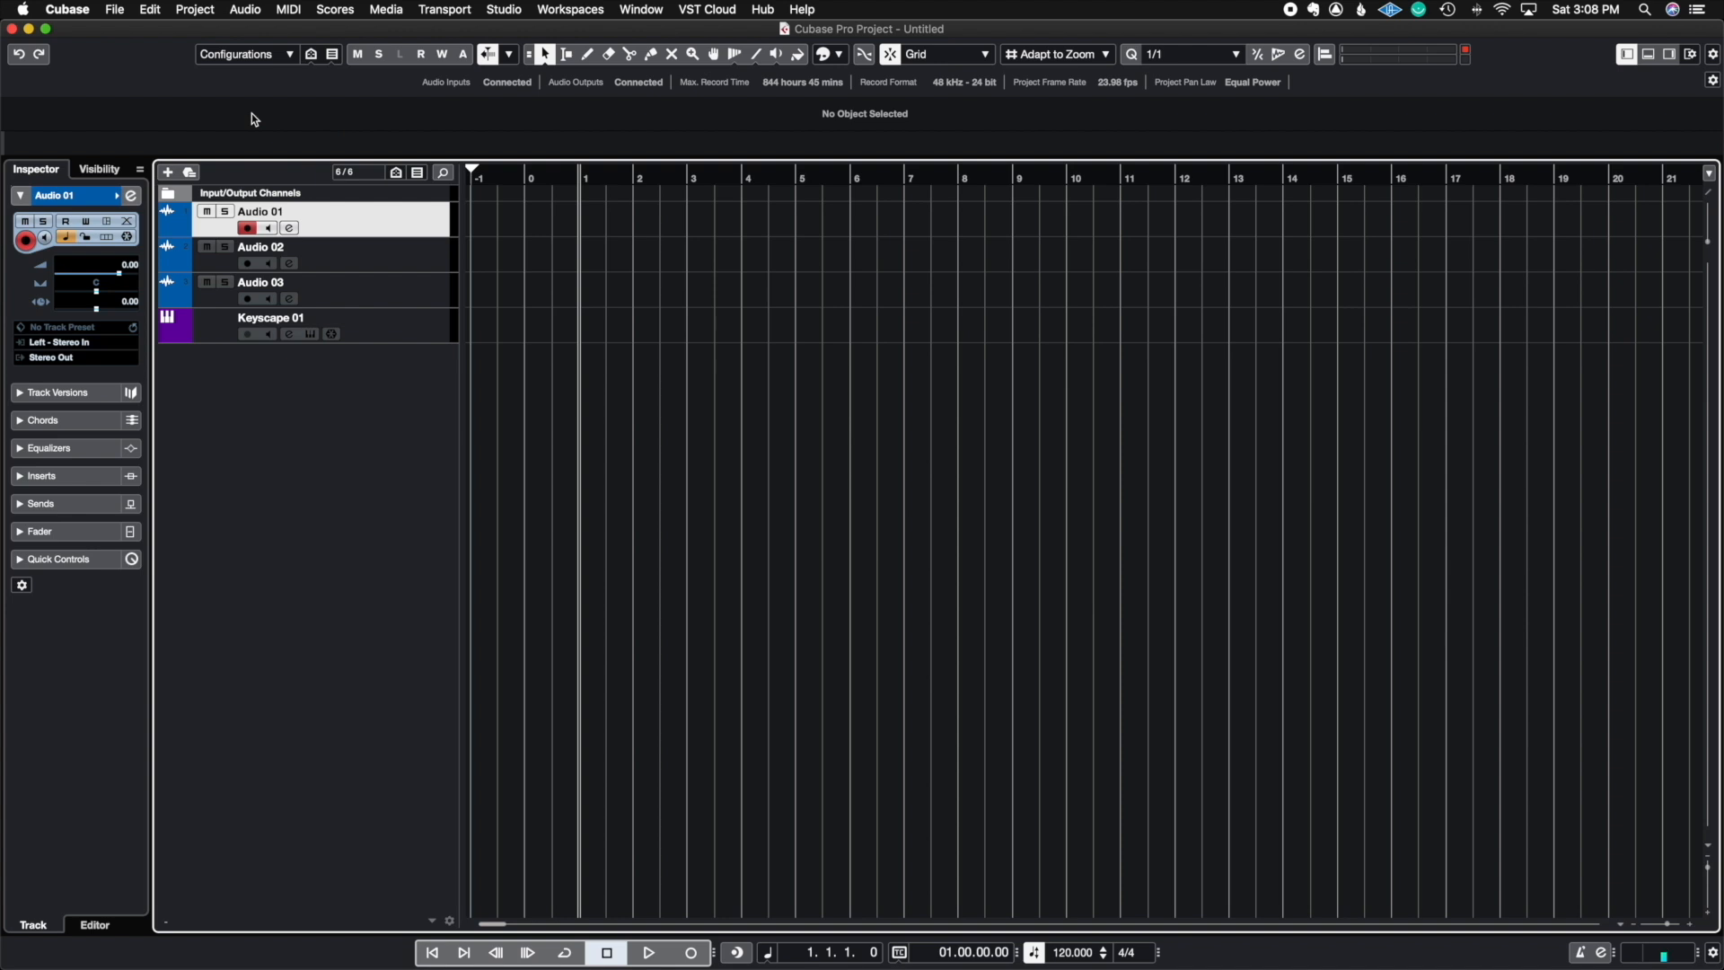
Open the Profile Manager to view the available profiles and management options
click(150, 11)
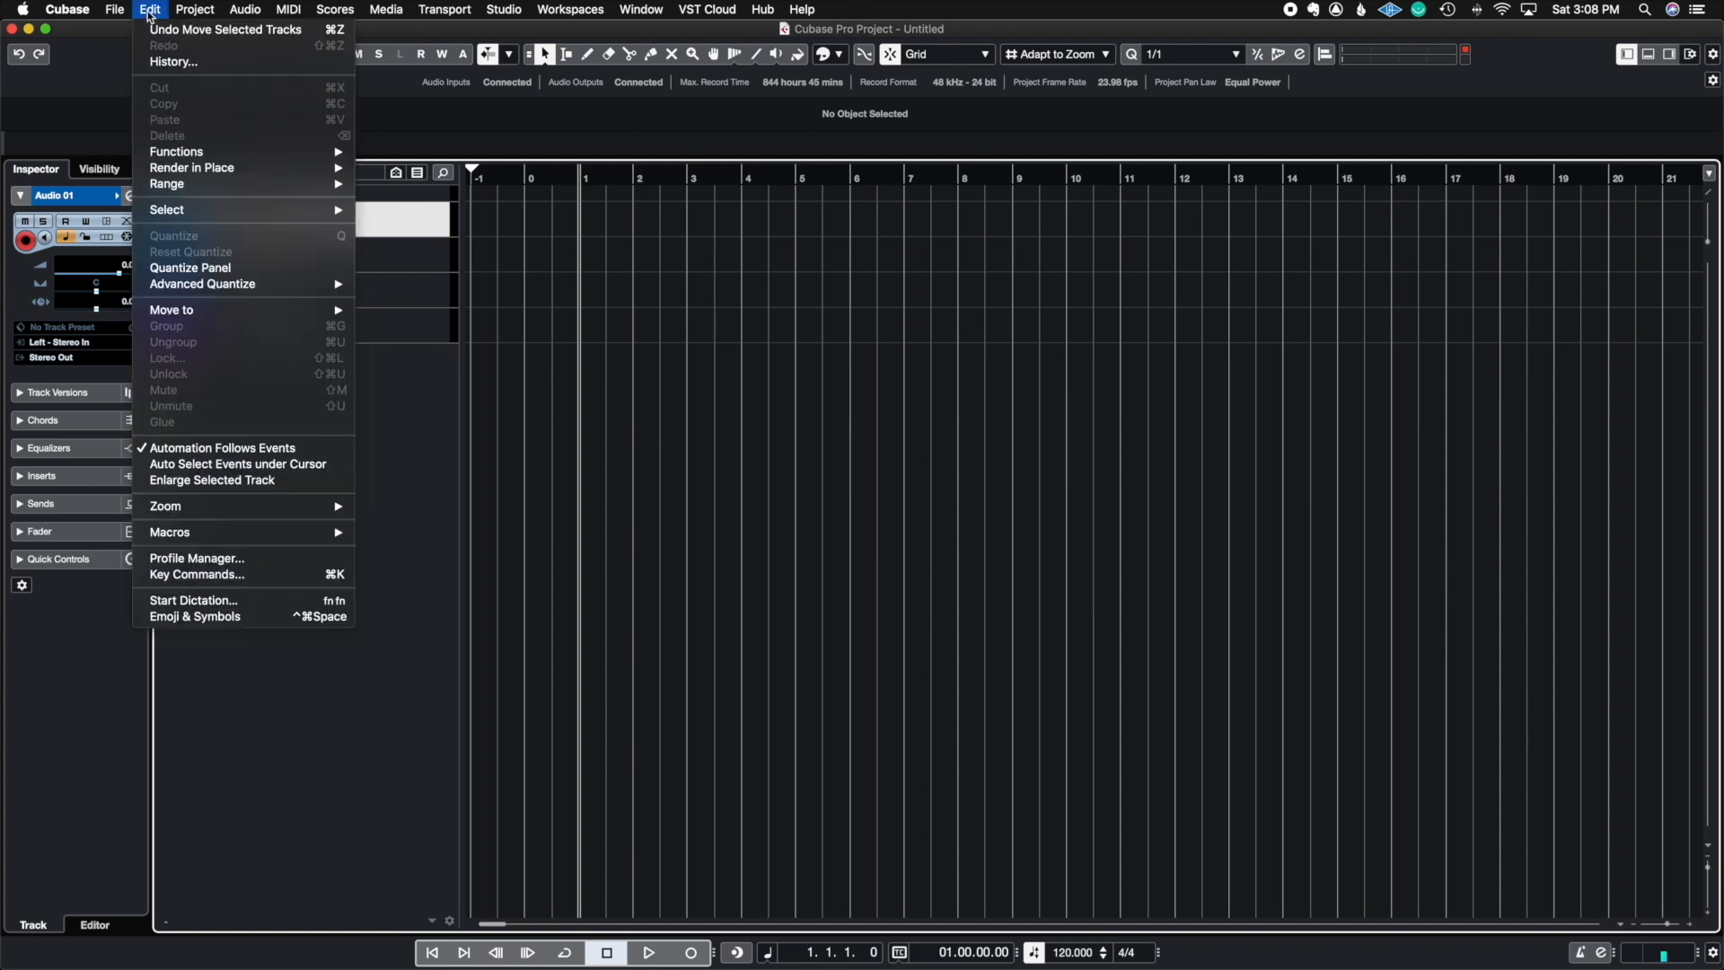
click(182, 561)
drag(794, 185, 783, 215)
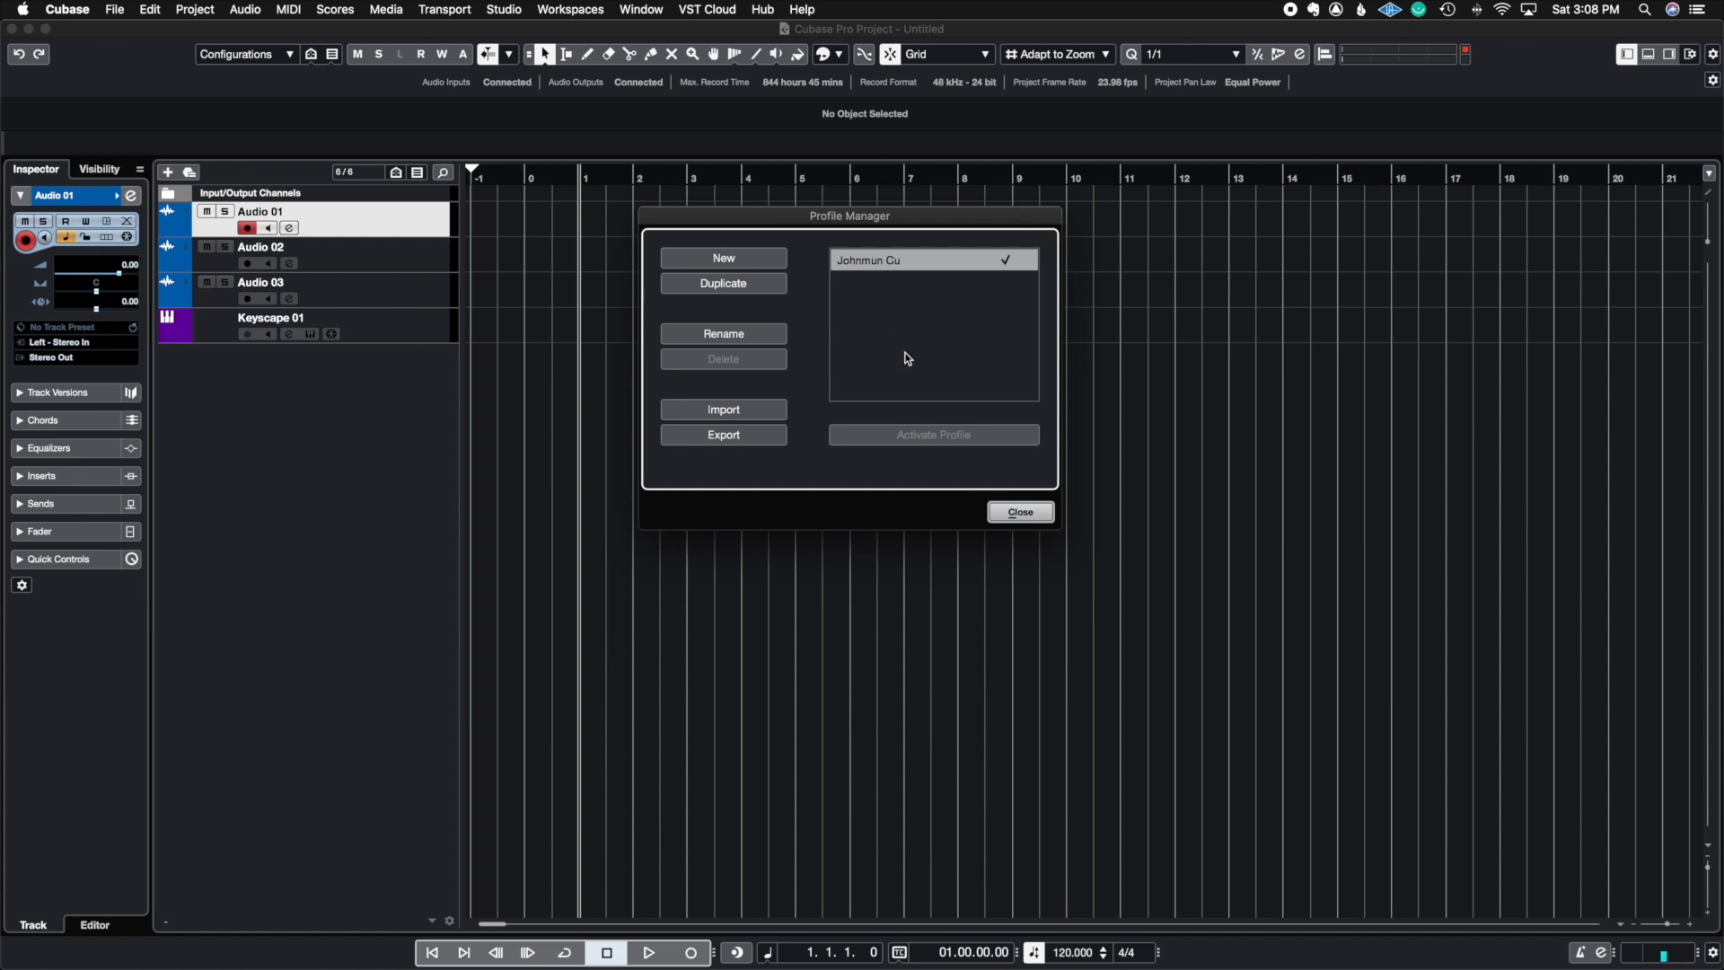
Create a new profile named TEst in the Profile Manager
click(745, 259)
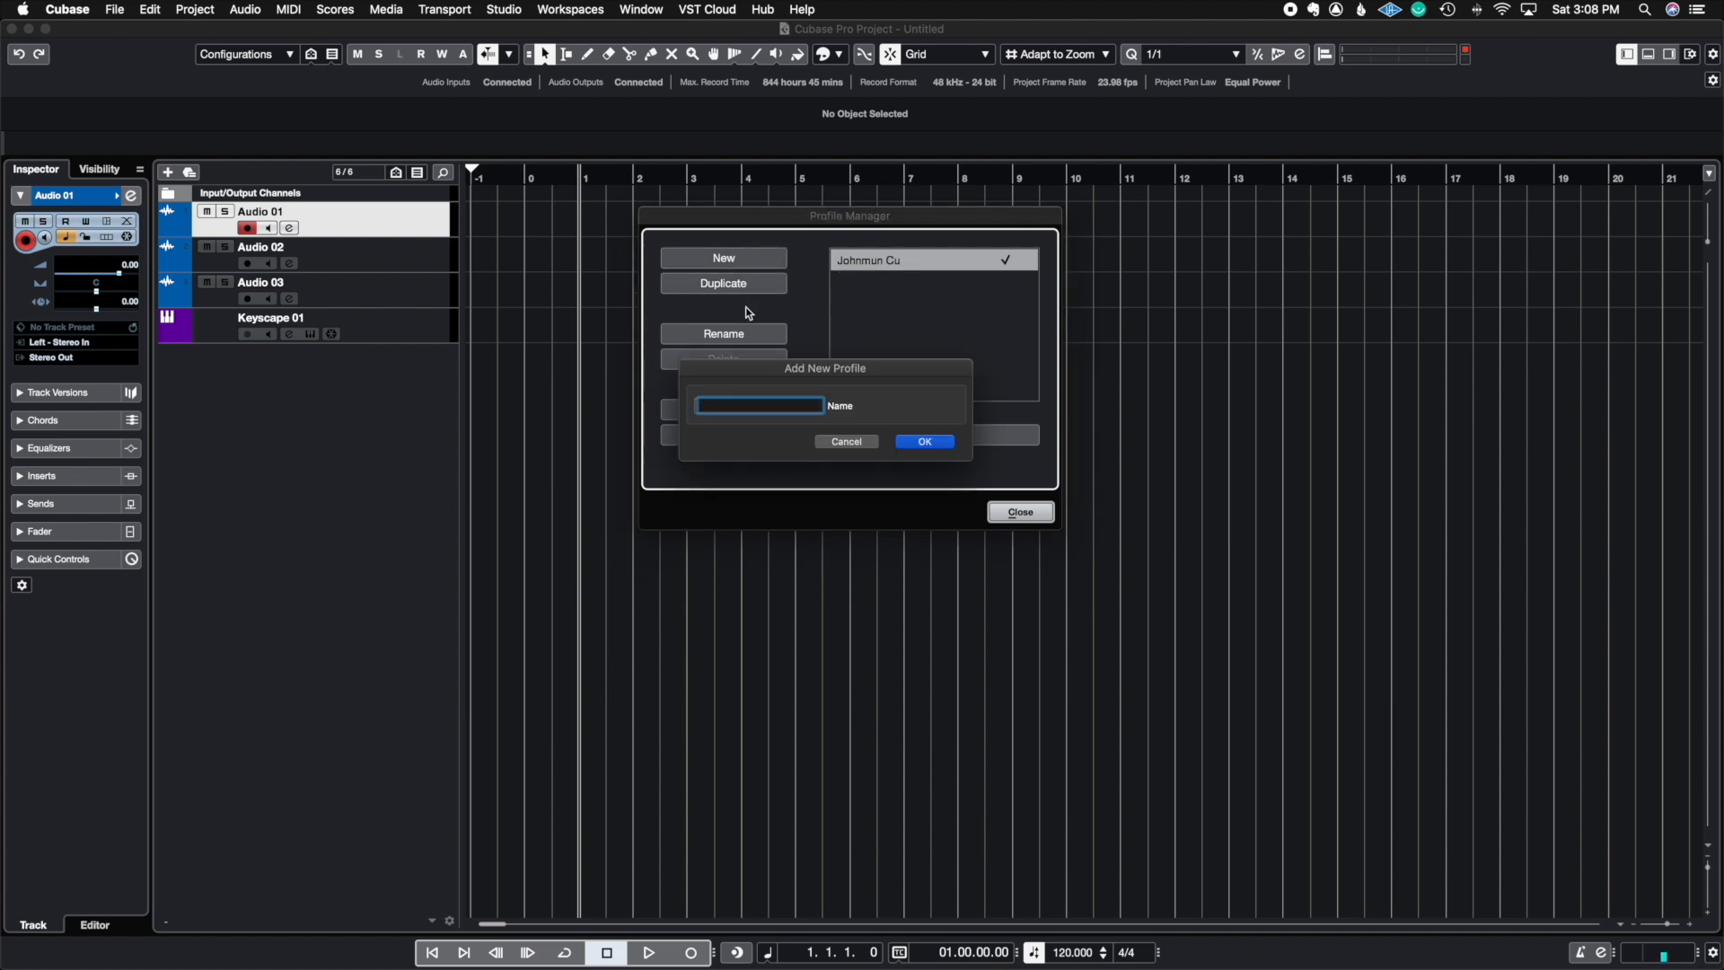
click(849, 442)
click(759, 261)
text(TEst)
key(Return)
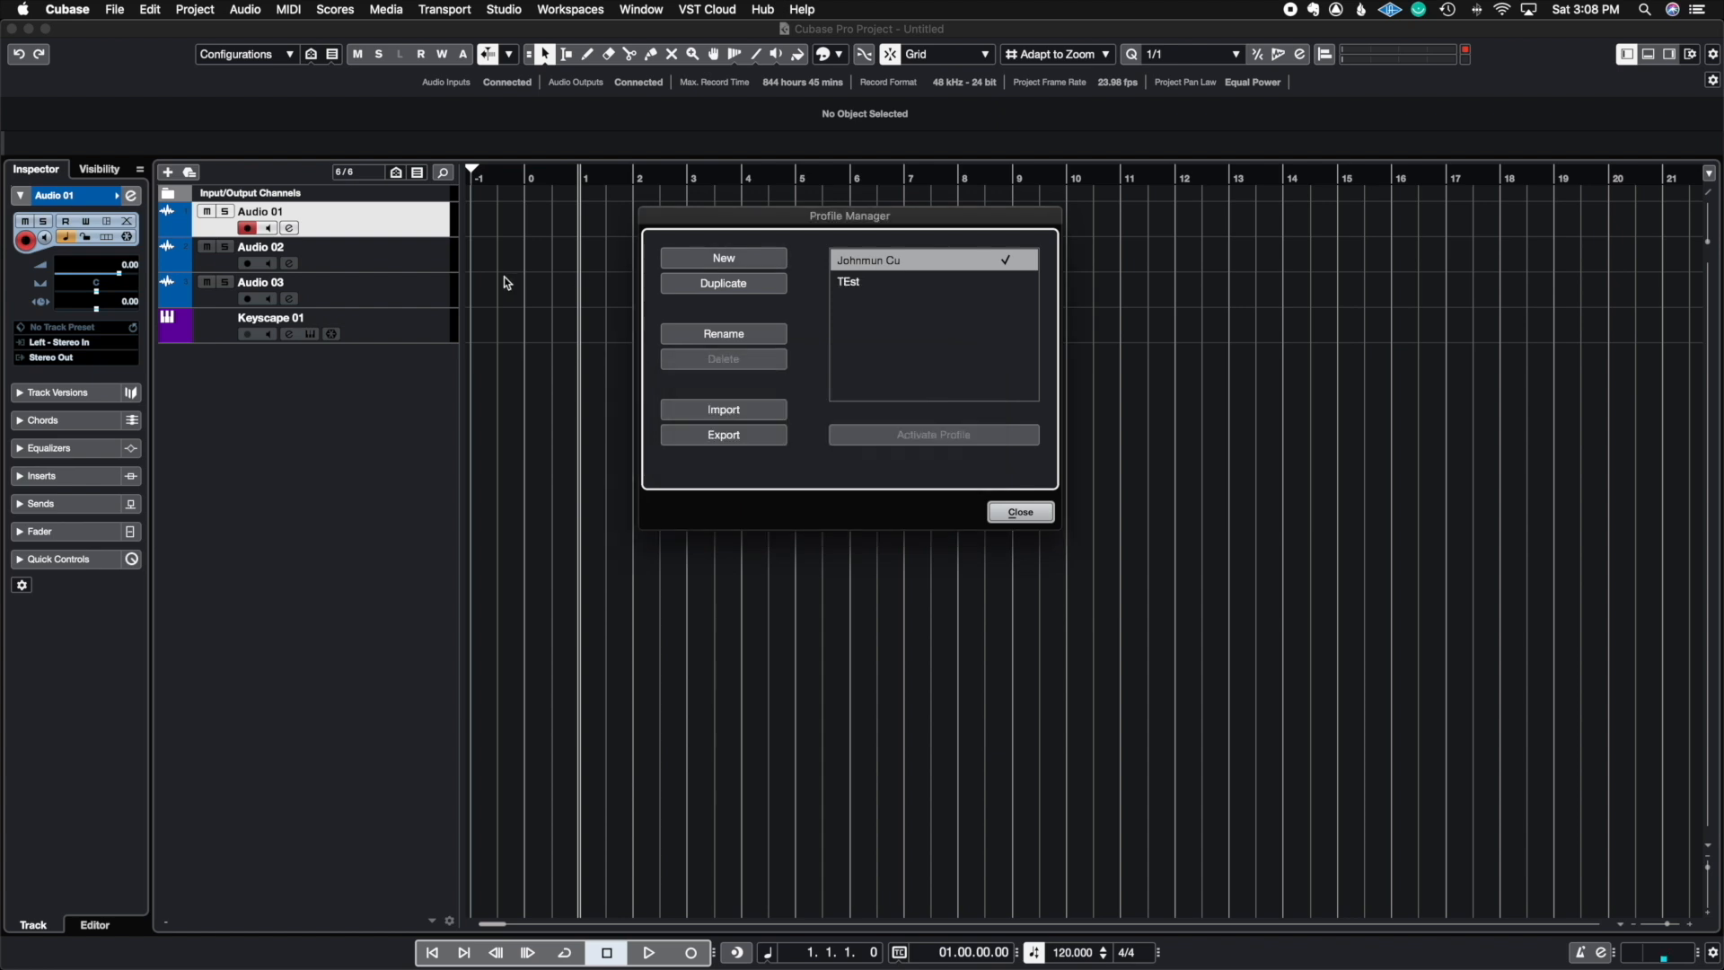
Select the TEst profile and view the file dialogs for importing and exporting profiles, cancelling both
click(882, 284)
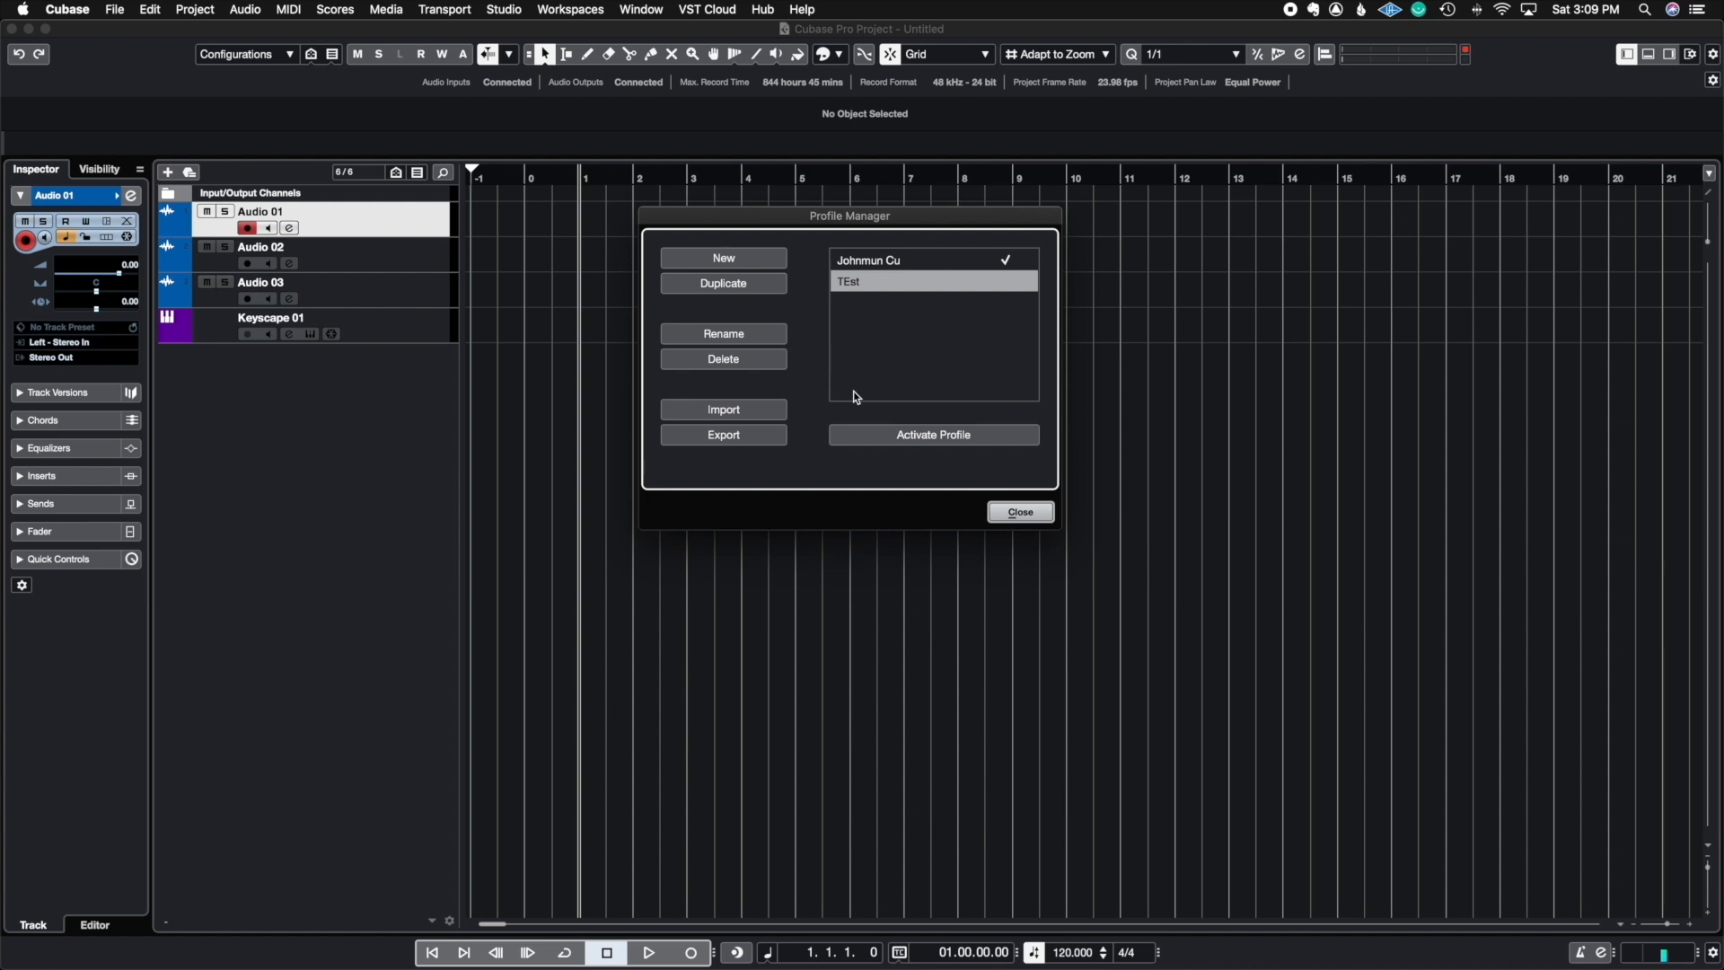
click(746, 410)
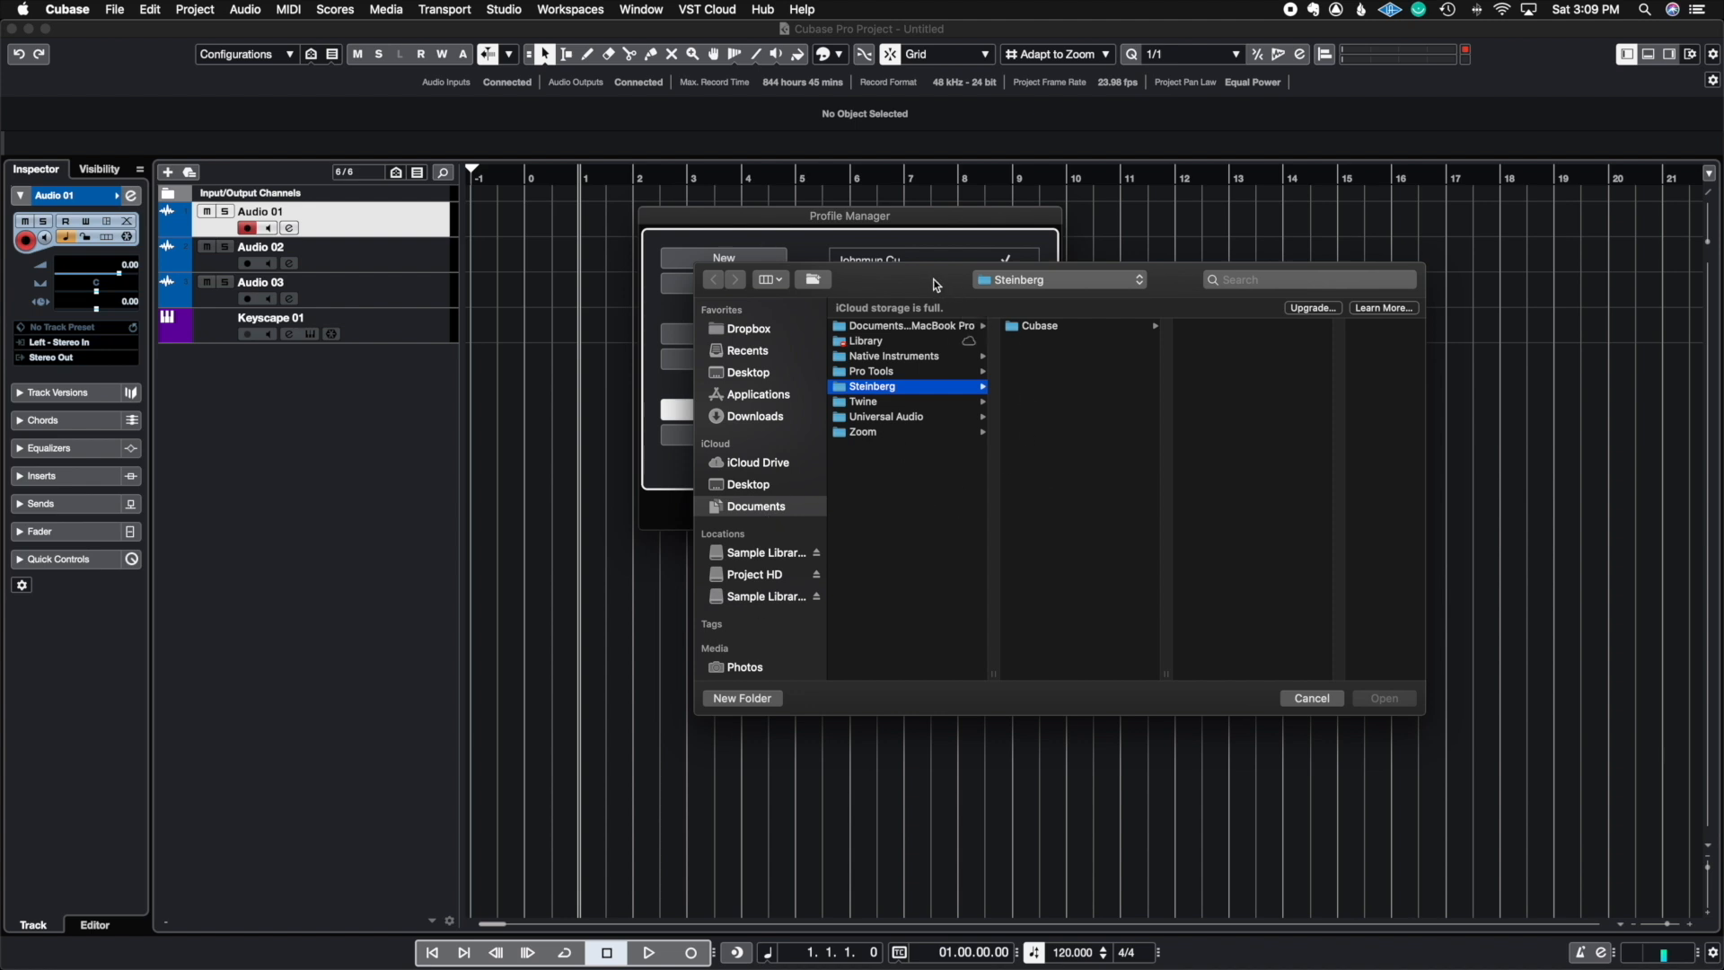
drag(933, 280, 878, 270)
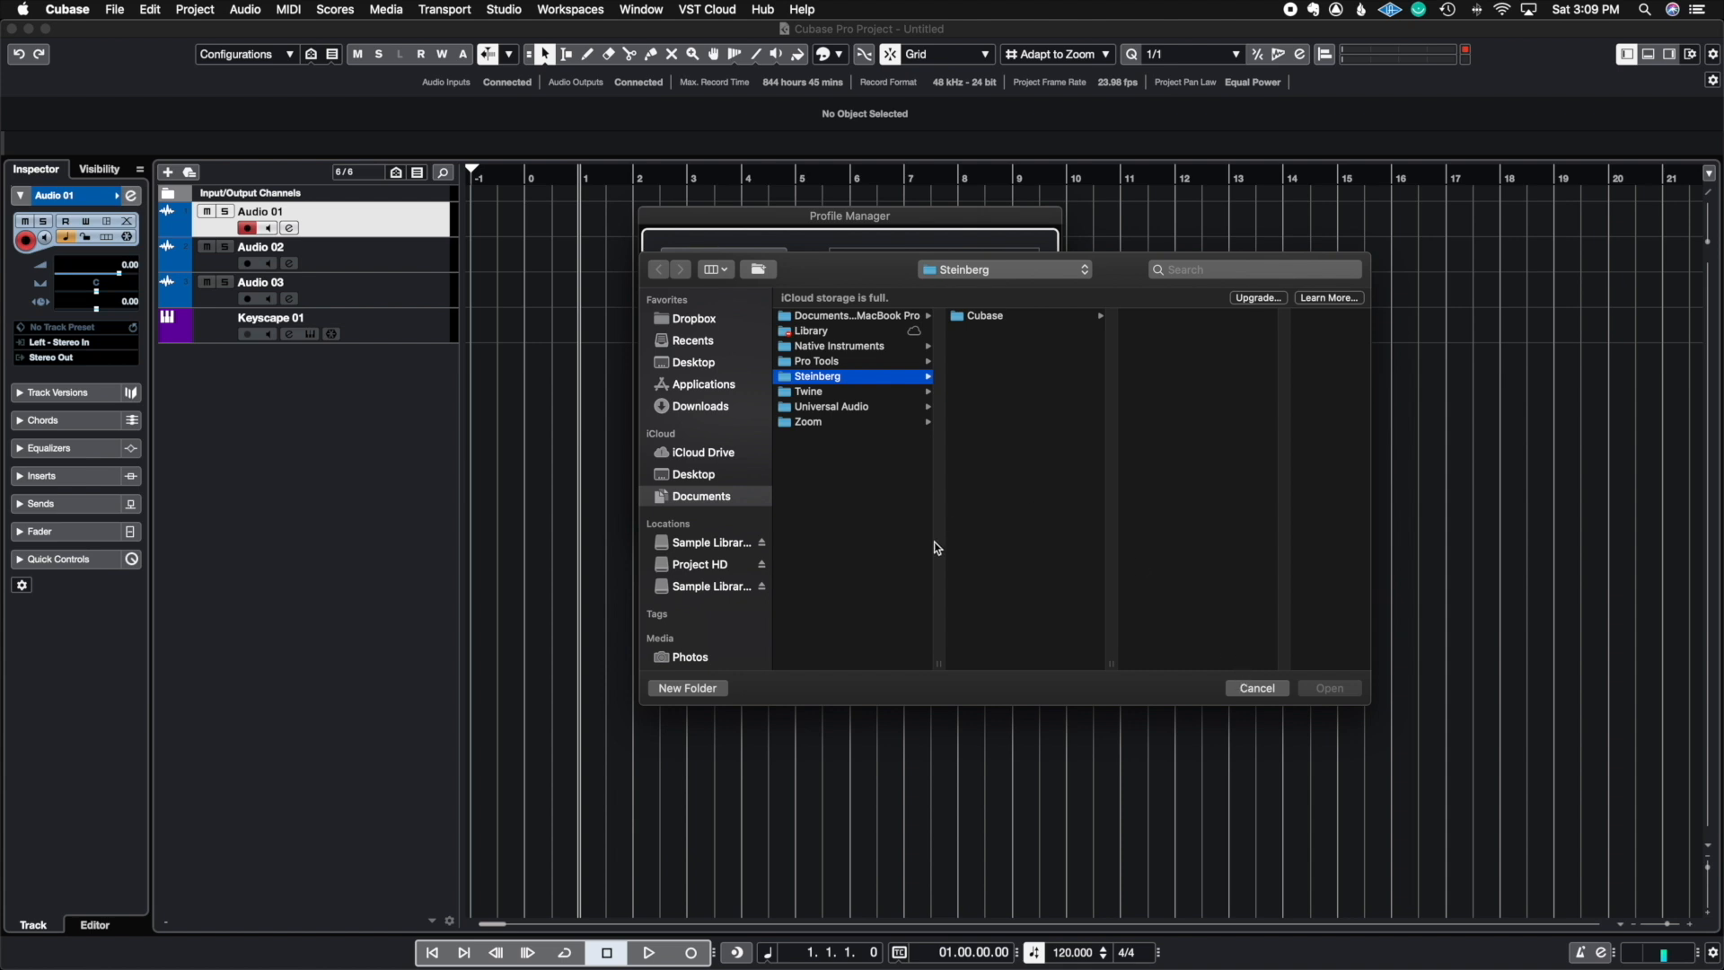
click(1256, 689)
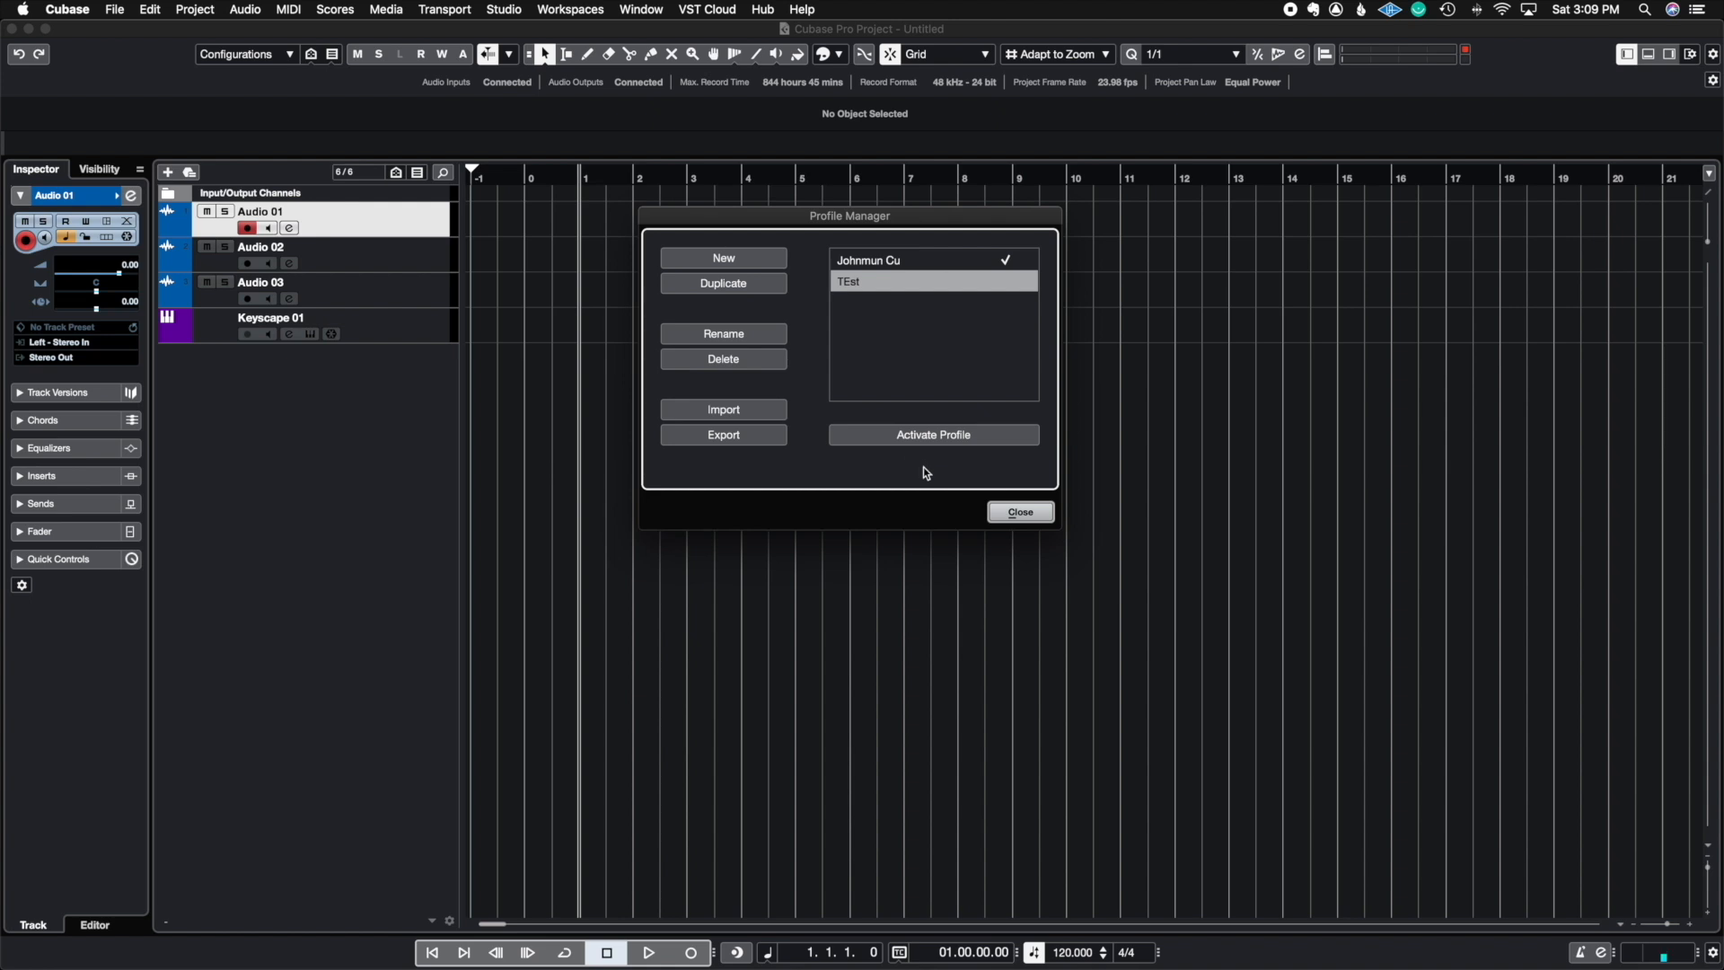
click(724, 435)
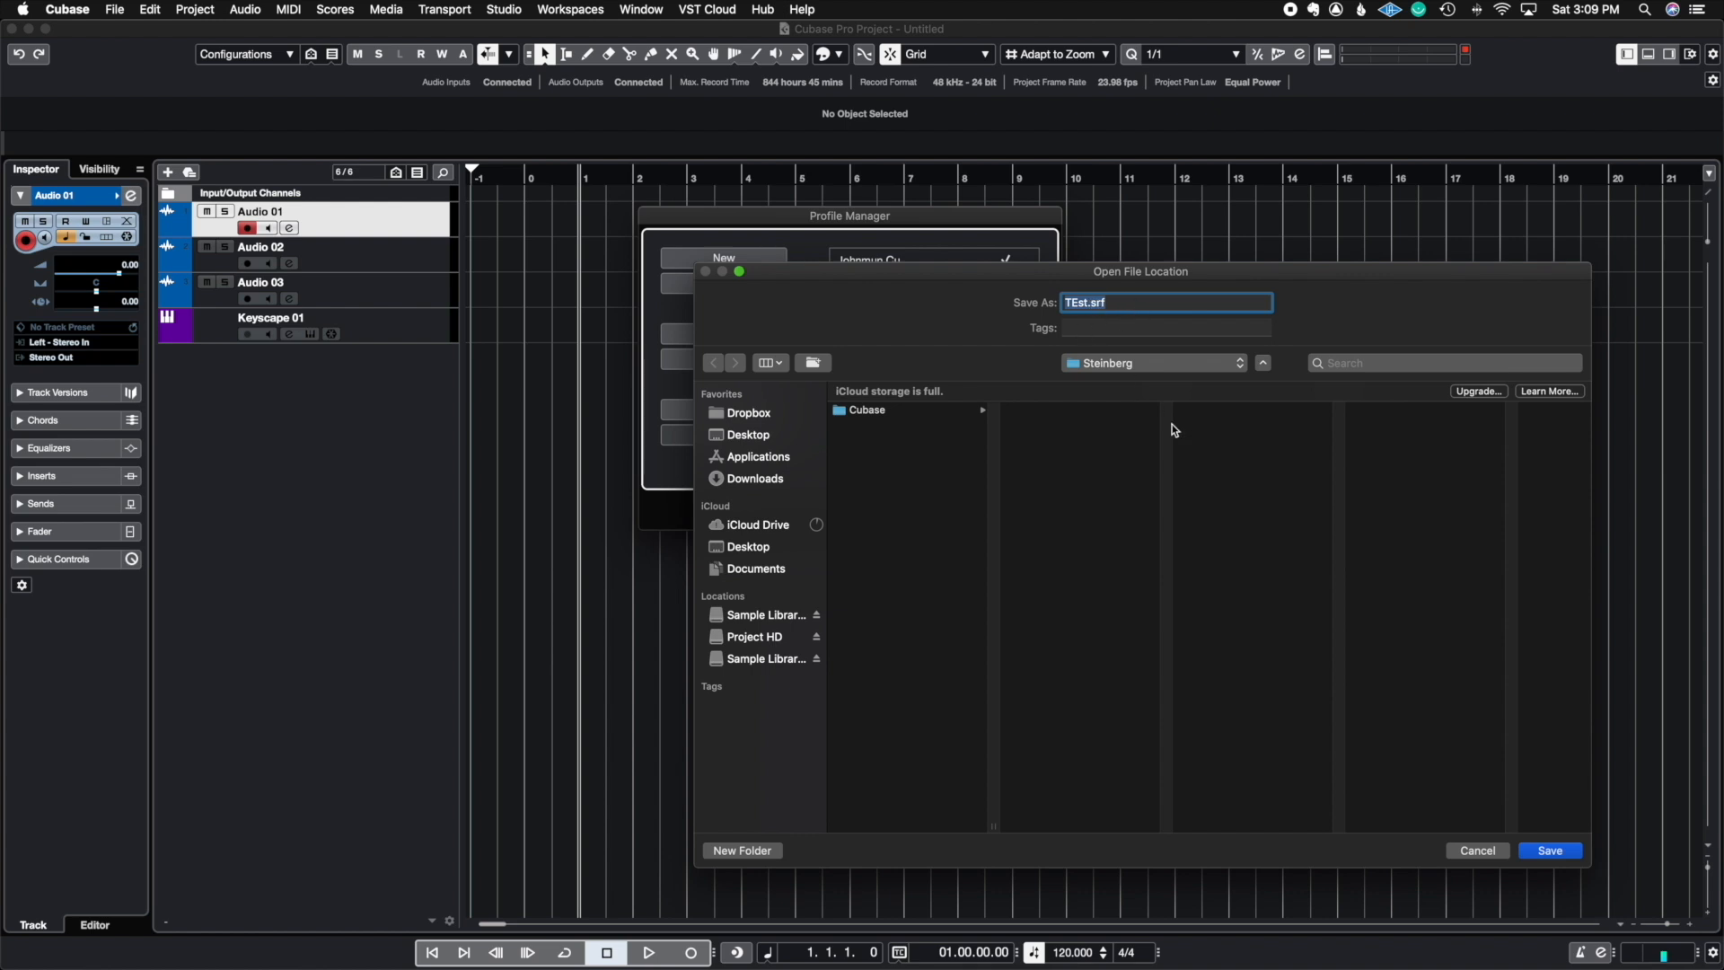
click(1482, 854)
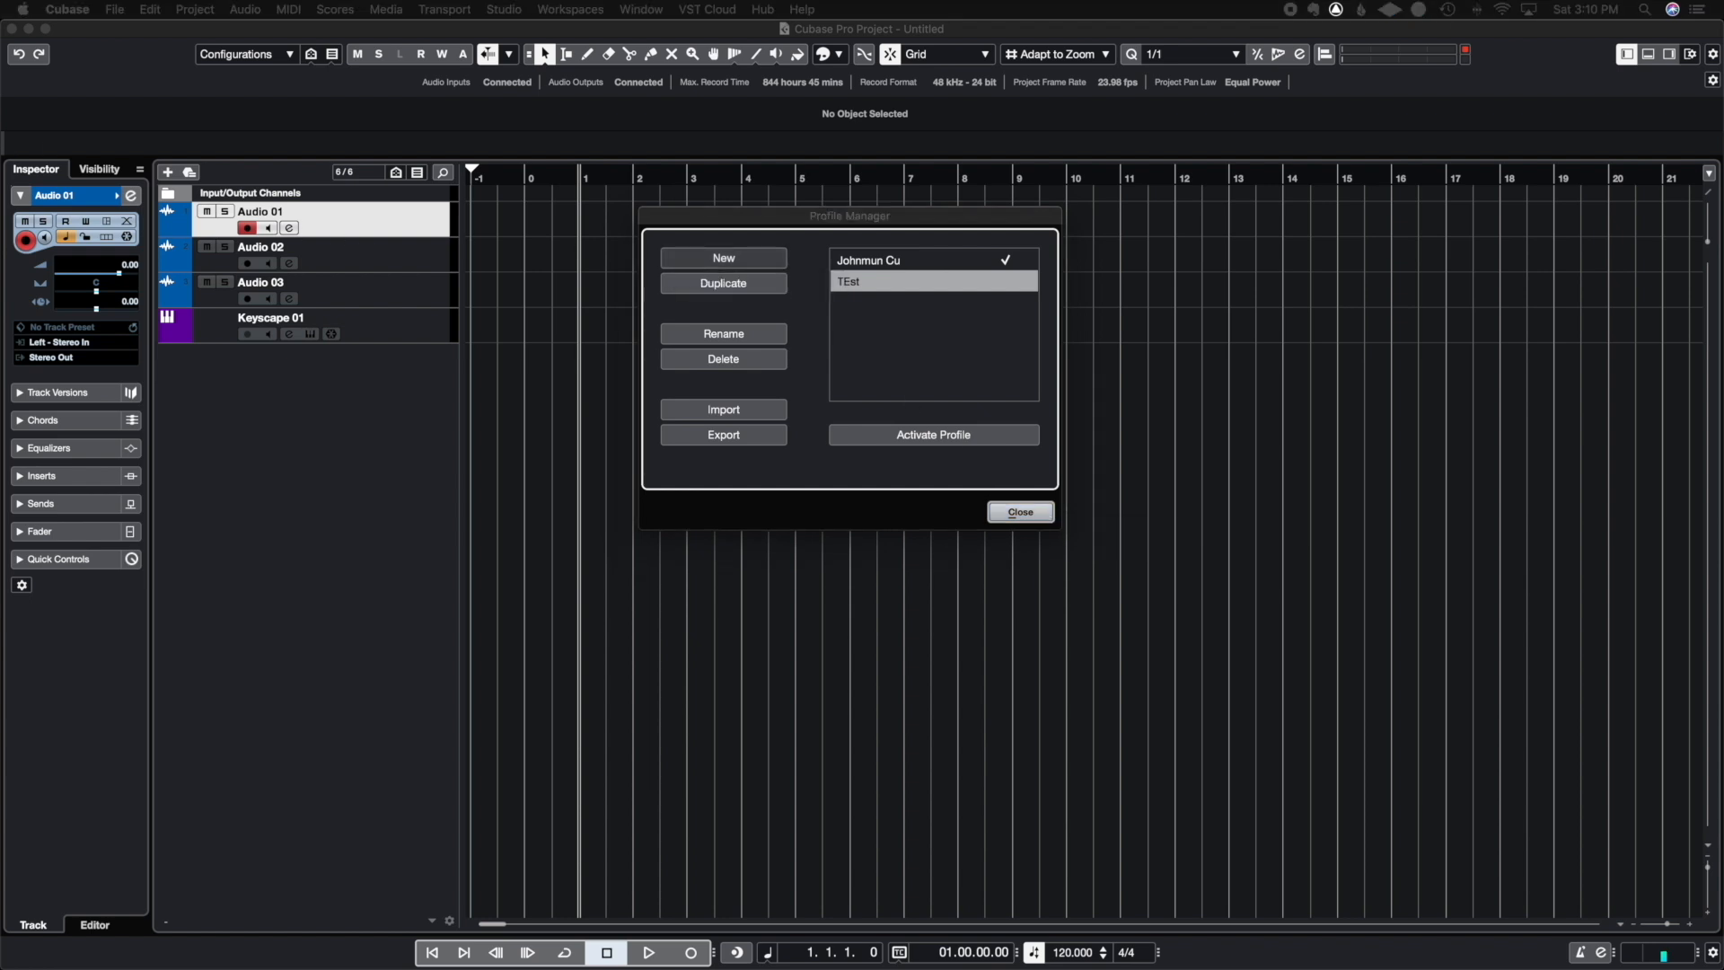
Switch to the Chrome window with the Steinberg profiles help page and place it beside the Profile Manager
drag(1059, 327, 1431, 359)
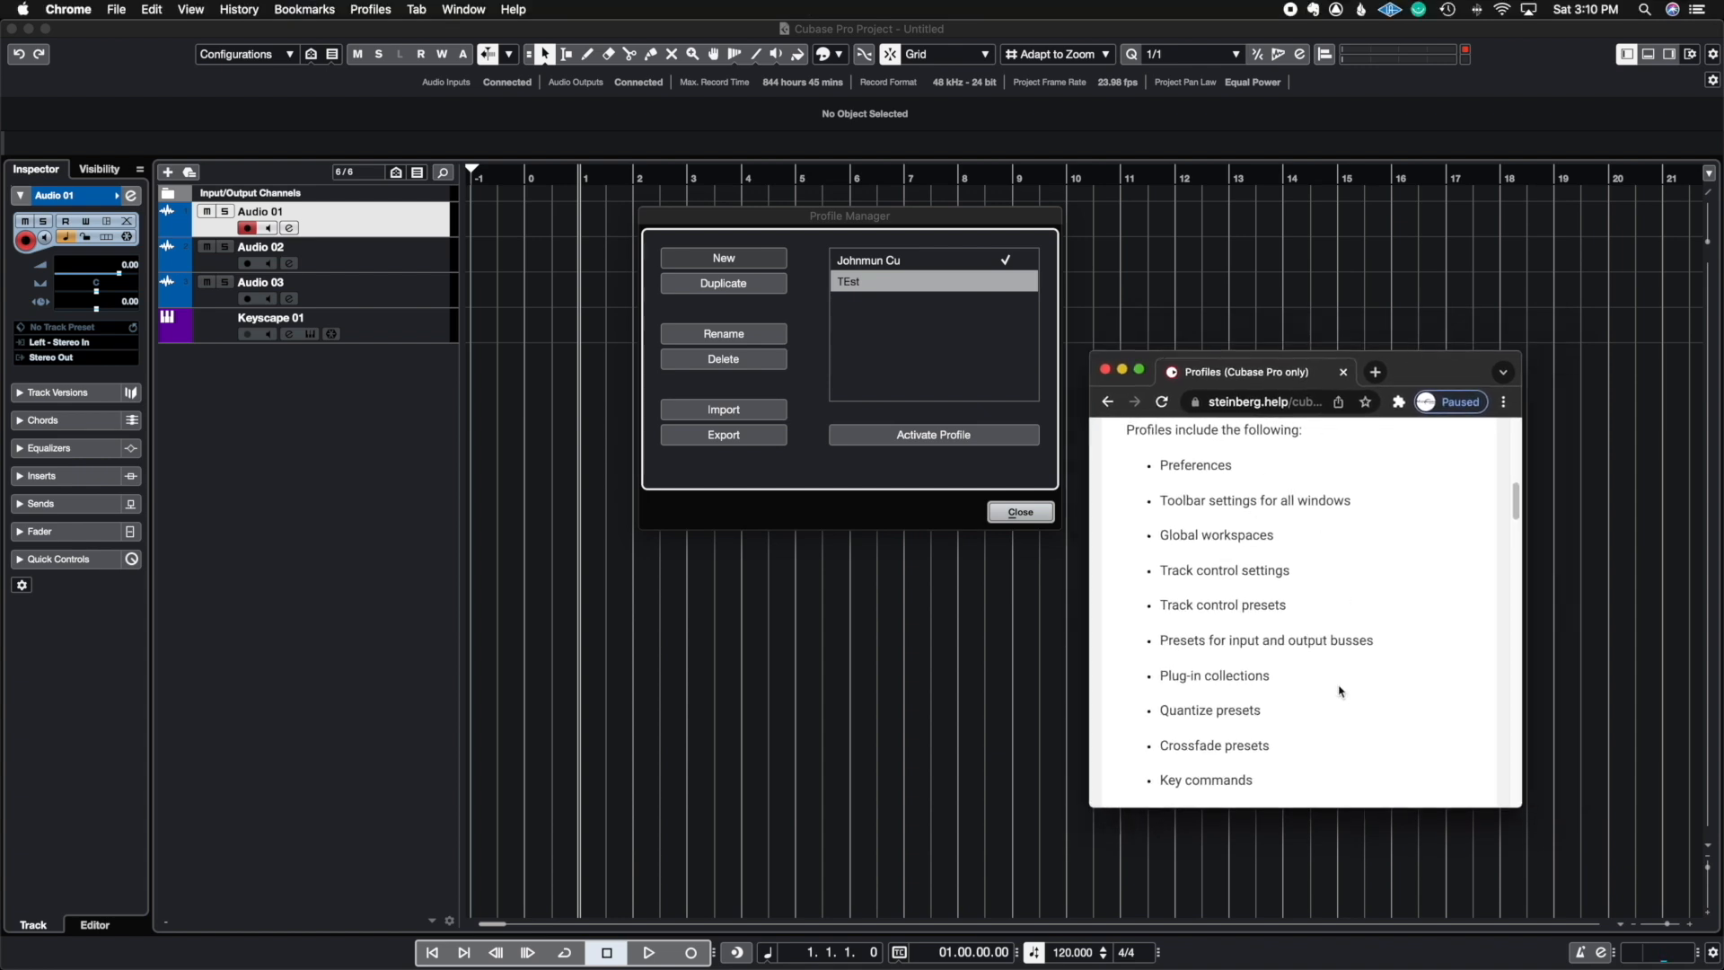